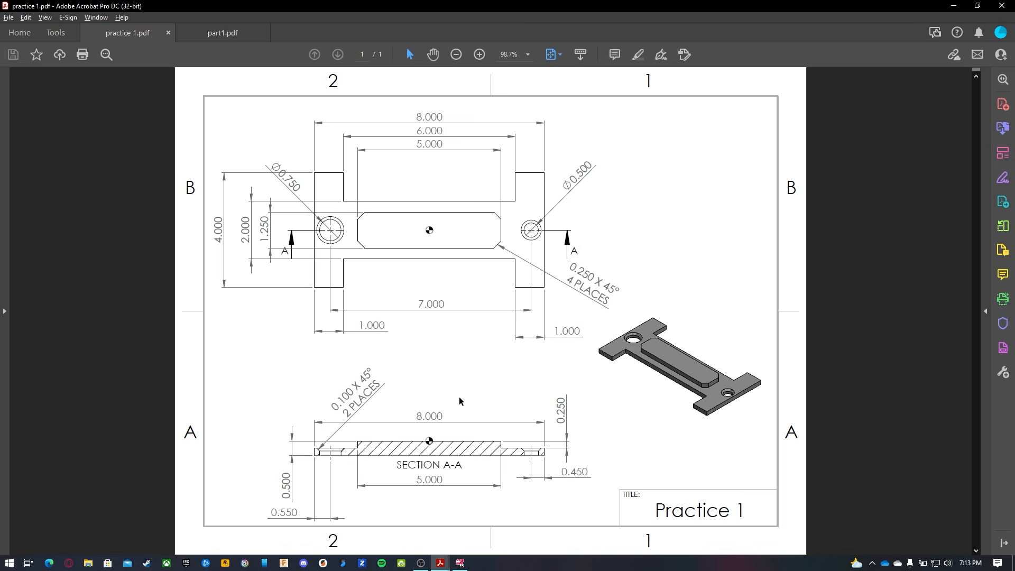
Switch from the practice 1 drawing to Mastercam.
{"action": "left_click", "coordinate": [460, 563]}
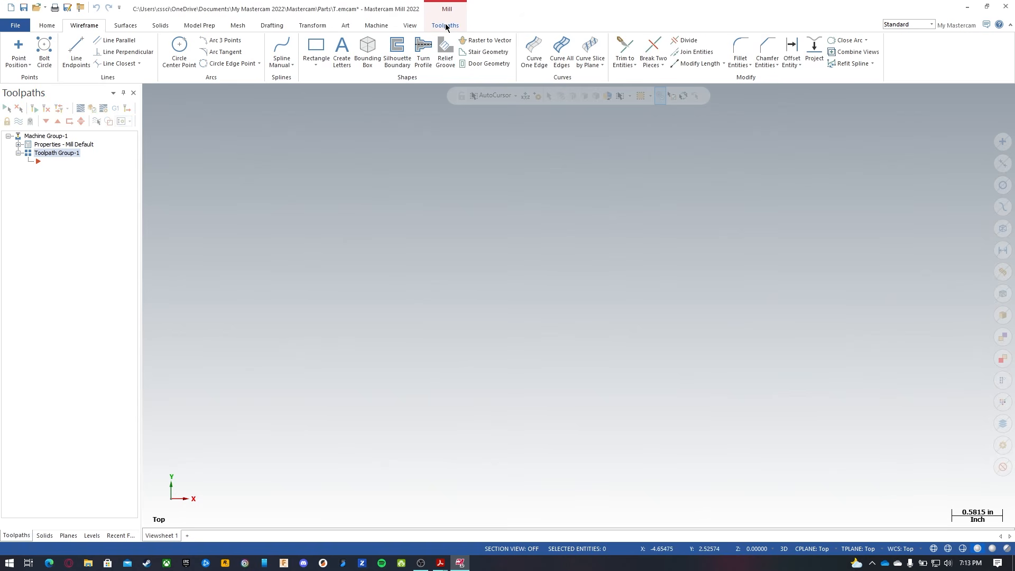
Add a machine group using the default mill machine.
{"action": "left_click", "coordinate": [373, 25]}
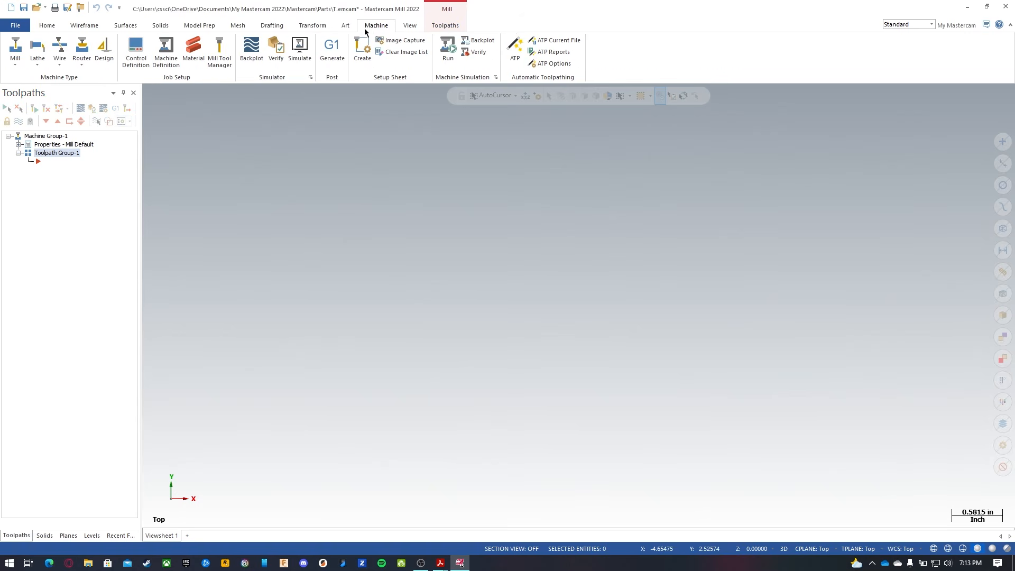
{"action": "left_click", "coordinate": [20, 64]}
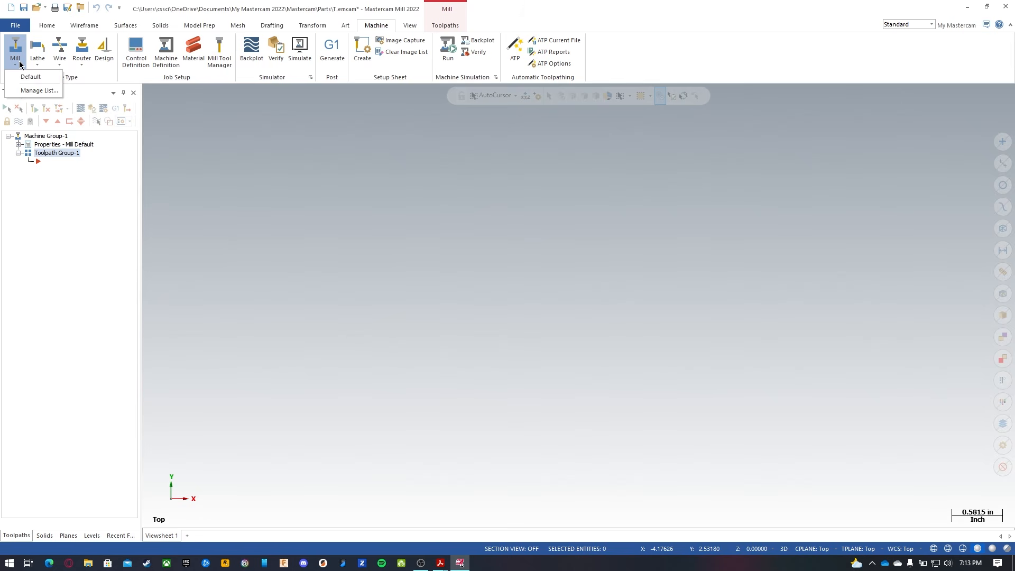
{"action": "left_click", "coordinate": [20, 61]}
{"action": "left_click", "coordinate": [20, 61]}
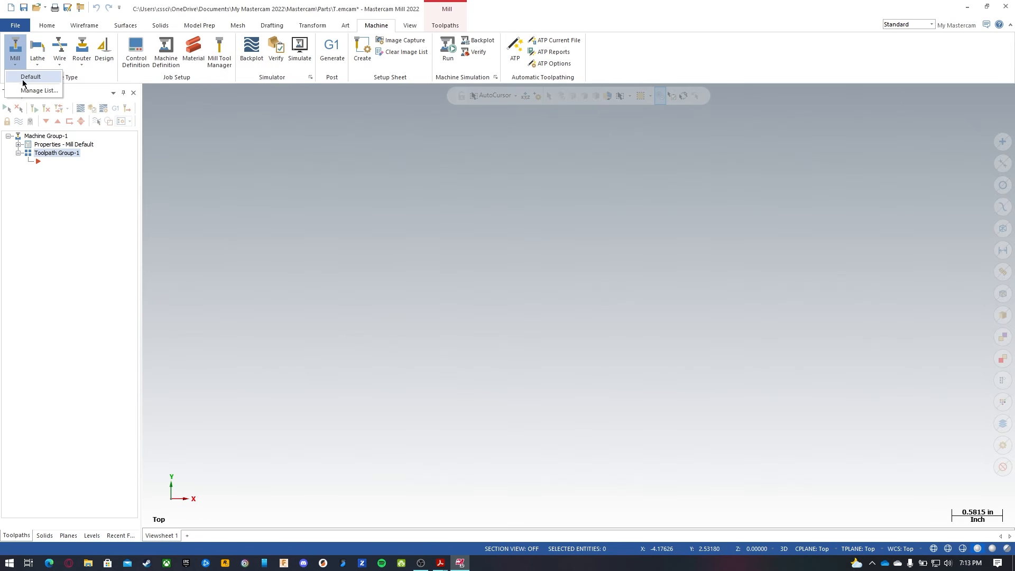
{"action": "left_click", "coordinate": [30, 77]}
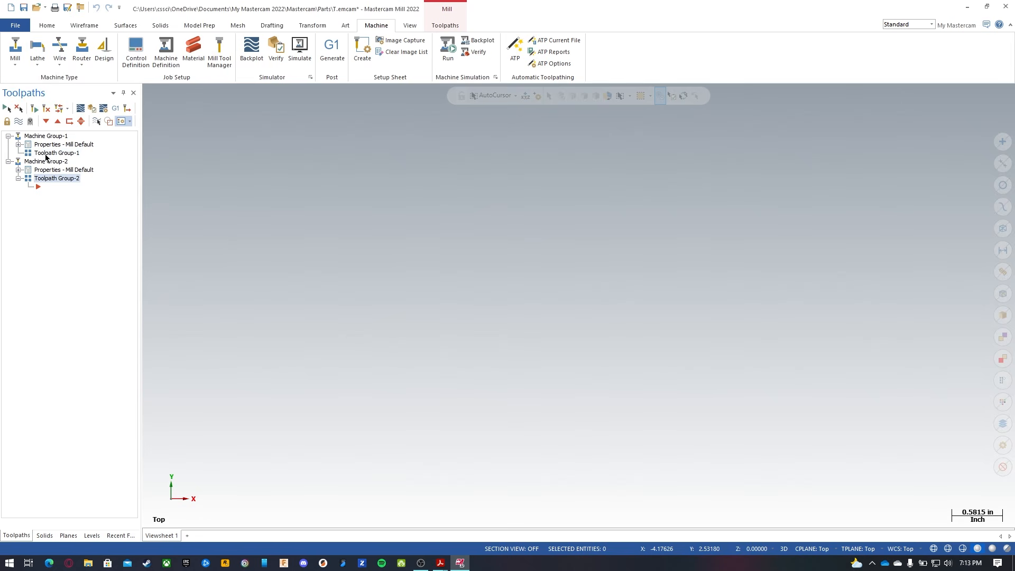
Delete Machine Group-2 from the toolpaths tree.
{"action": "left_click", "coordinate": [50, 162]}
{"action": "right_click", "coordinate": [50, 163]}
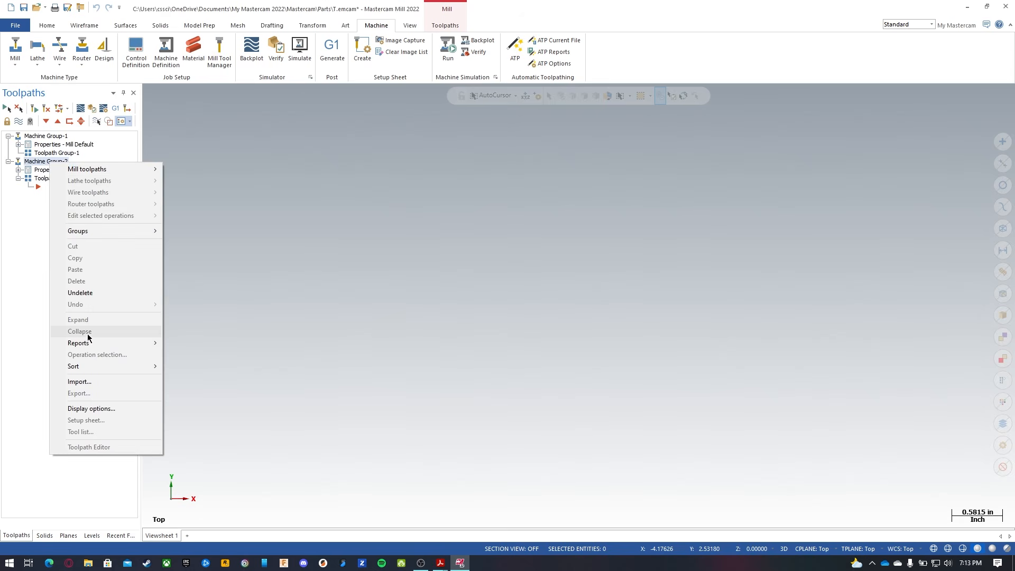
{"action": "mouse_move", "coordinate": [99, 234]}
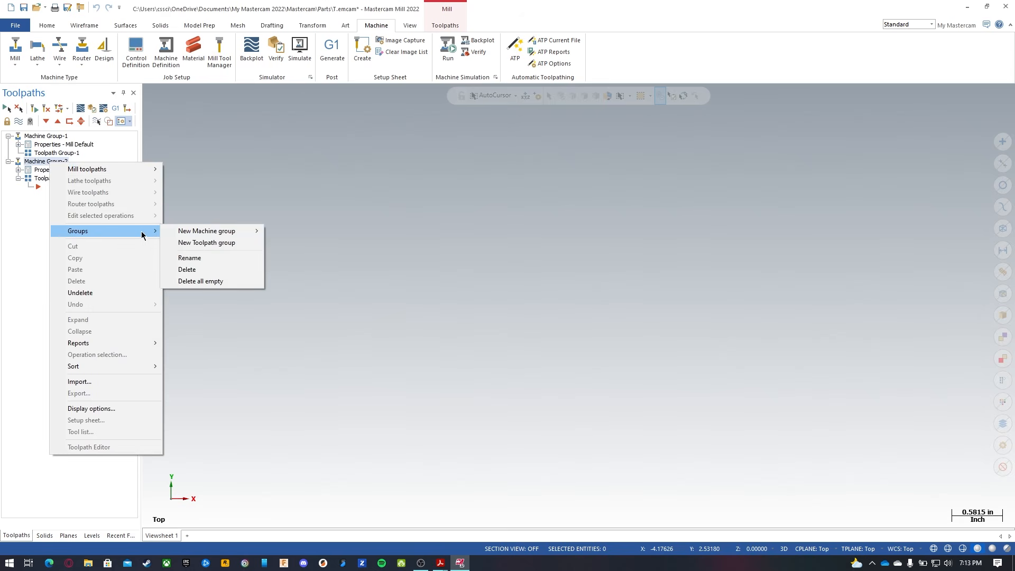
{"action": "left_click", "coordinate": [196, 270]}
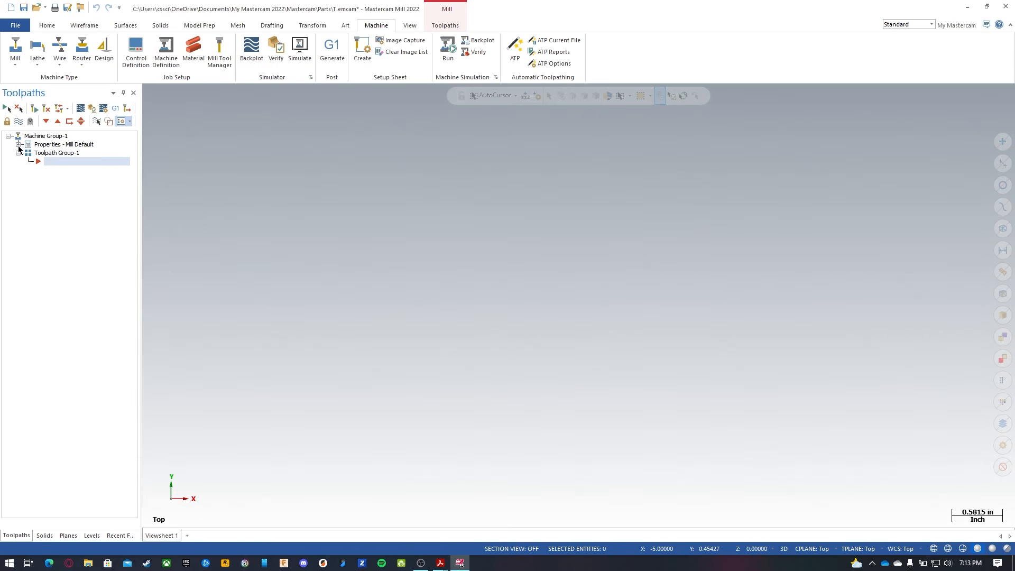
Open the stock setup of Machine Group-1 and bring up practice 1.pdf in Adobe Acrobat to read the part's overall dimensions.
{"action": "left_click", "coordinate": [18, 145]}
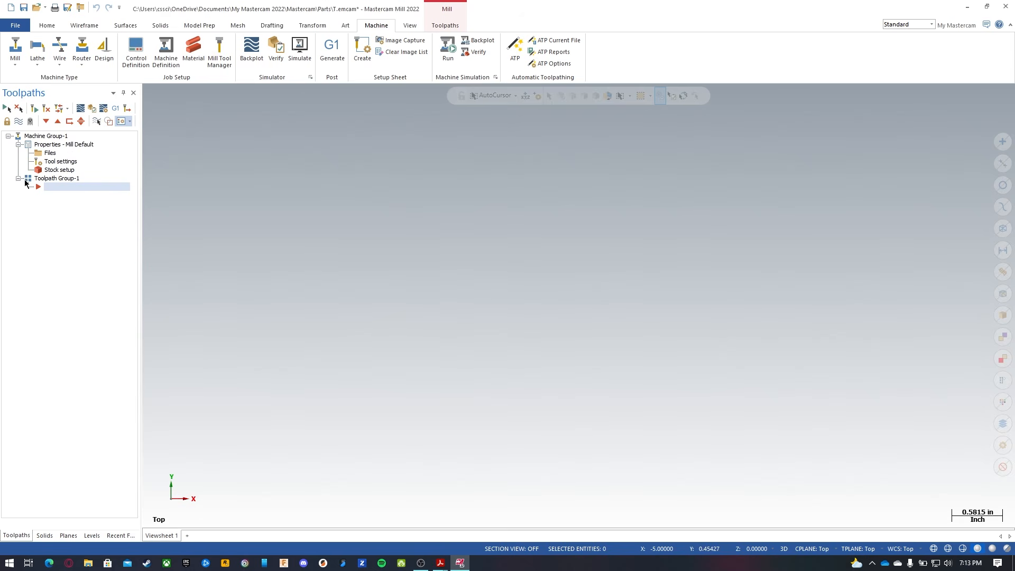
{"action": "left_click", "coordinate": [63, 171]}
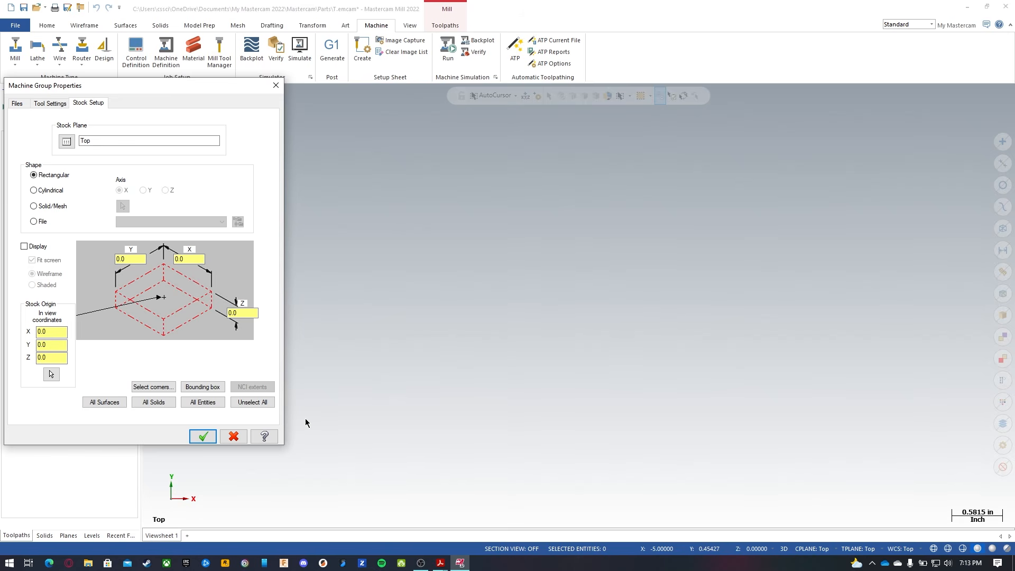
{"action": "mouse_move", "coordinate": [443, 564]}
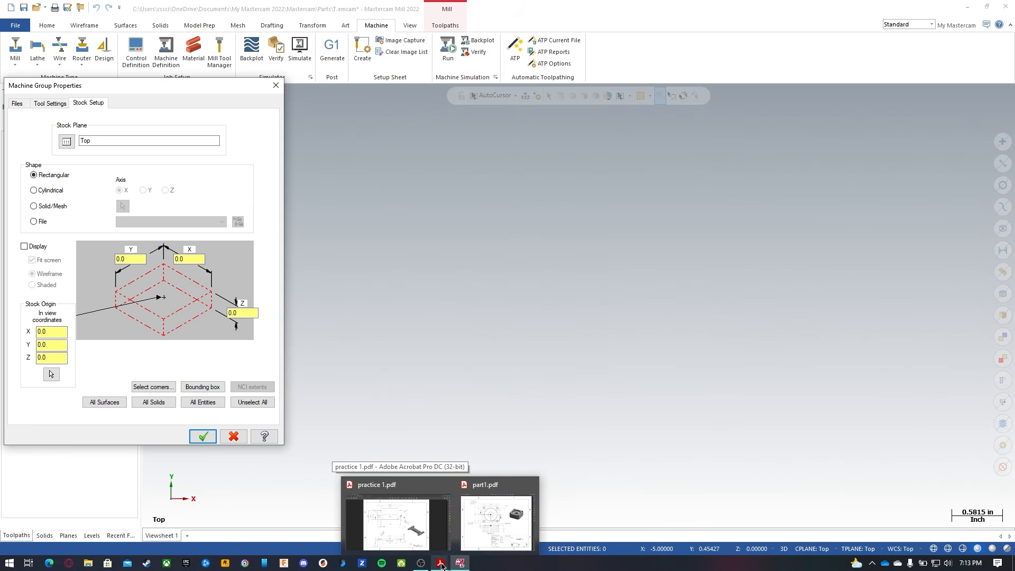
{"action": "left_click", "coordinate": [401, 523]}
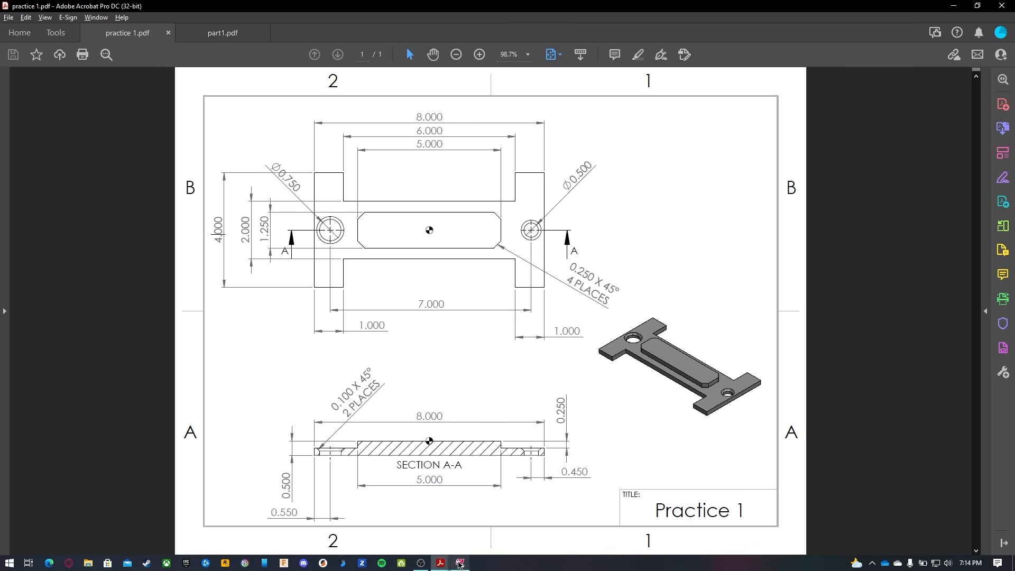
Return to Mastercam and size the rectangular stock to 8.5 in X, 4.25 in Y and 0.52 in Z.
{"action": "left_click", "coordinate": [460, 563]}
{"action": "double_click", "coordinate": [130, 259]}
{"action": "type", "text": "4.25"}
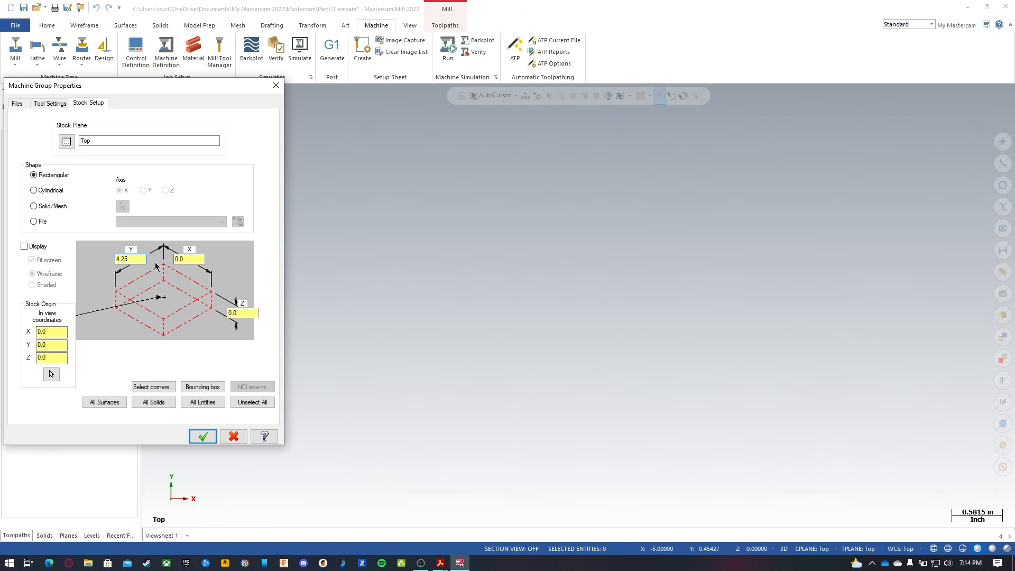
{"action": "double_click", "coordinate": [183, 258]}
{"action": "type", "text": "8.5"}
{"action": "double_click", "coordinate": [242, 313]}
{"action": "type", "text": "."}
Enable the stock display in shaded mode and apply the stock setup.
{"action": "left_click", "coordinate": [24, 246]}
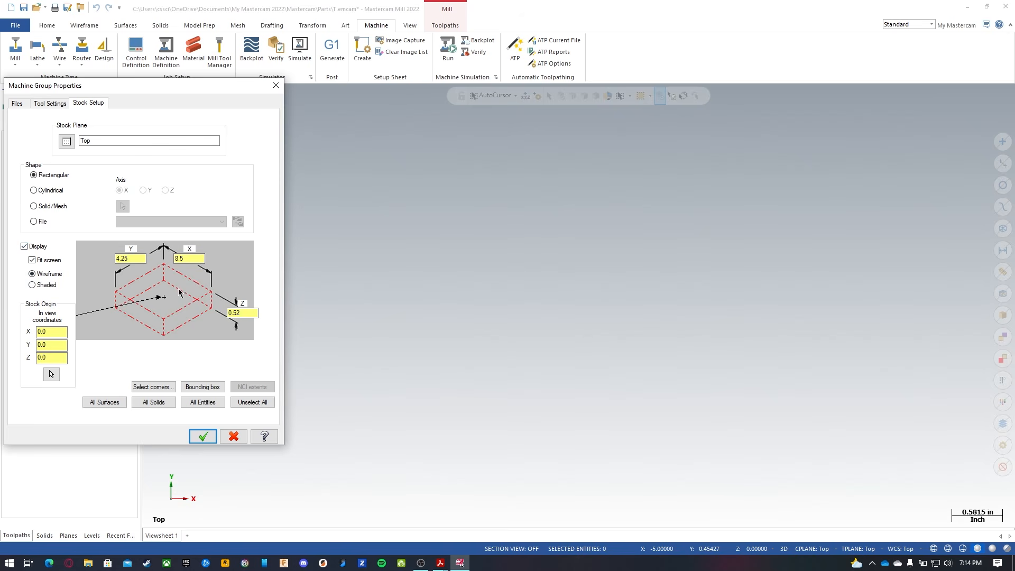
{"action": "left_click", "coordinate": [55, 288]}
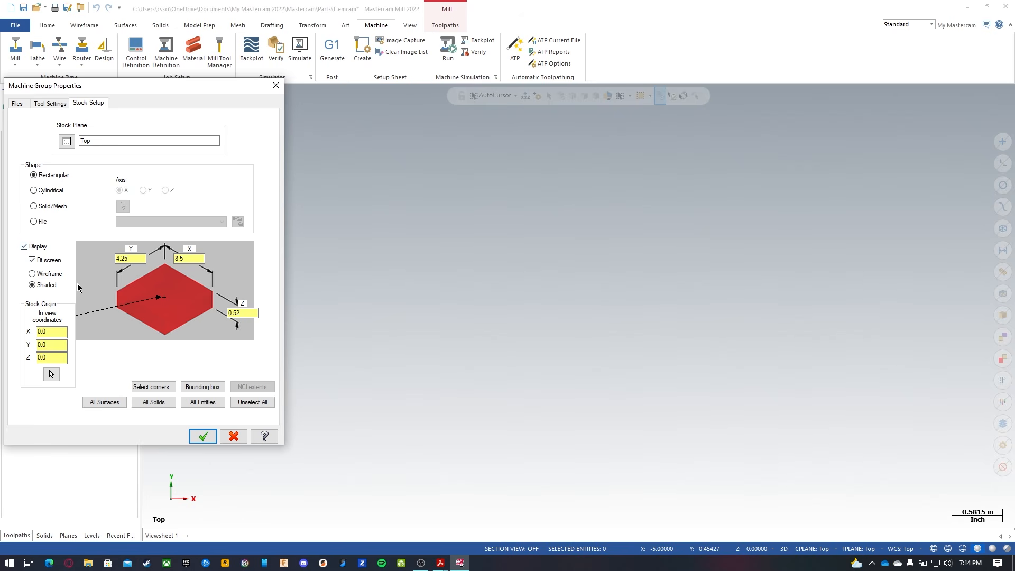
{"action": "left_click", "coordinate": [203, 437]}
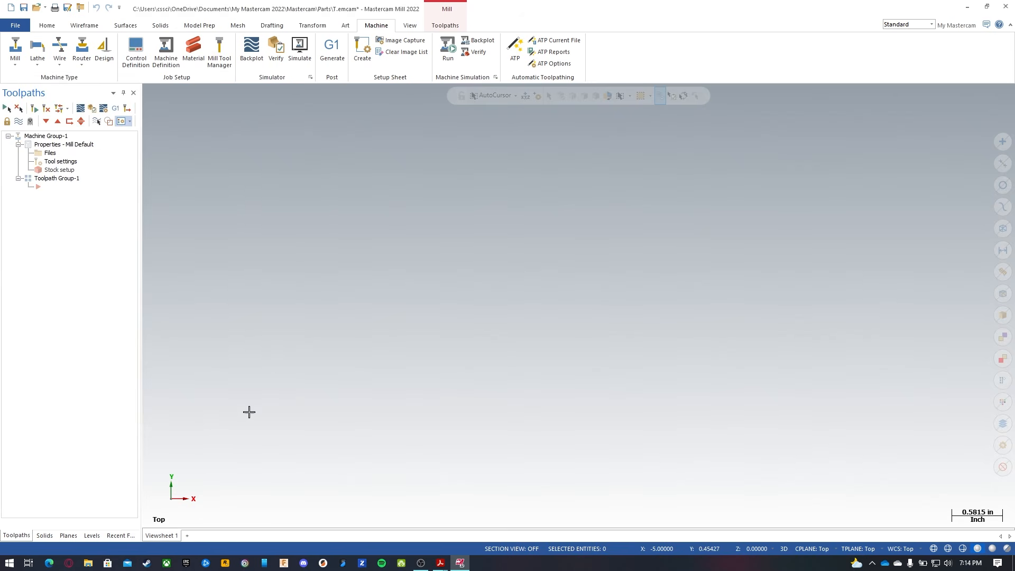
{"action": "scroll", "coordinate": [388, 269], "scroll_direction": "down", "scroll_amount": 5}
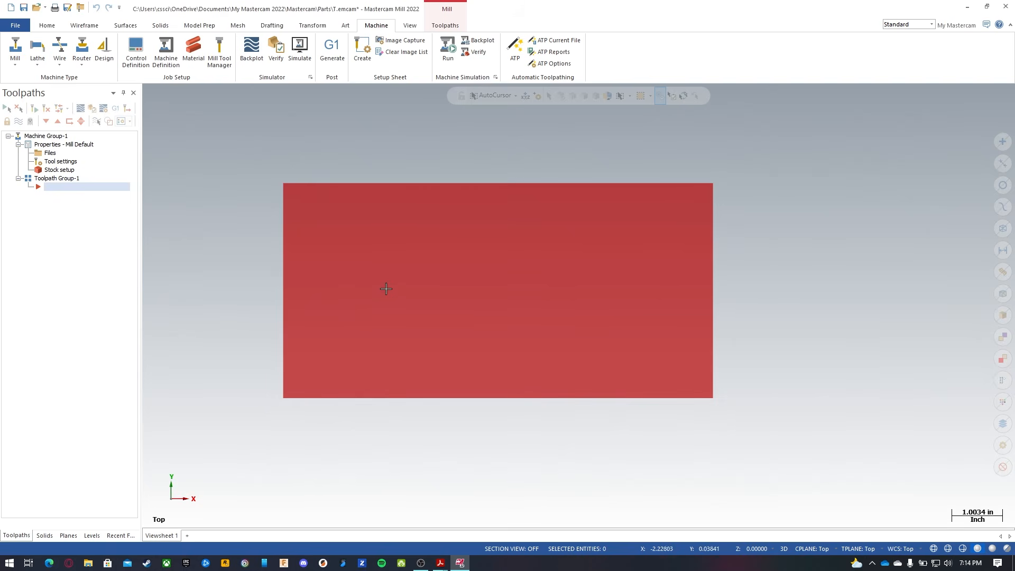
Examine the shaded stock from a tilted angle and in isometric view, and return to the top view.
{"action": "middle_click_drag", "start_coordinate": [534, 370], "coordinate": [527, 316]}
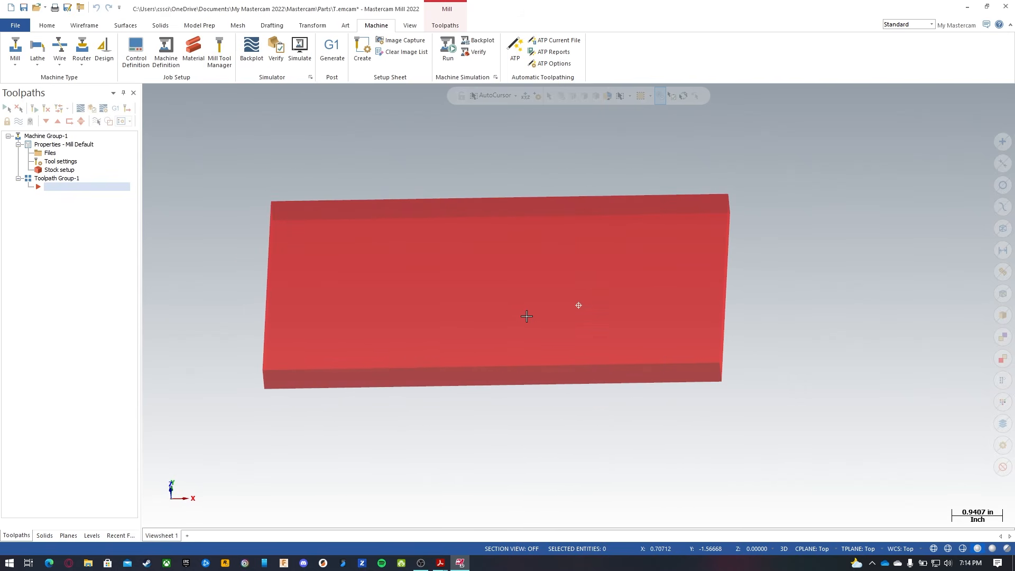
{"action": "right_click", "coordinate": [356, 168]}
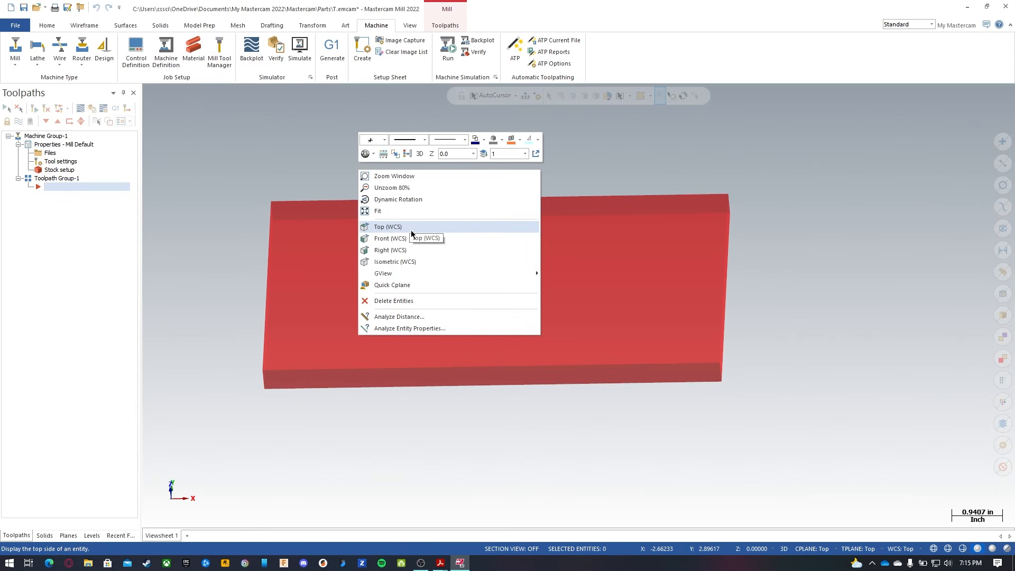
{"action": "left_click", "coordinate": [385, 231]}
{"action": "right_click", "coordinate": [410, 258]}
{"action": "left_click", "coordinate": [430, 351]}
{"action": "right_click", "coordinate": [372, 283]}
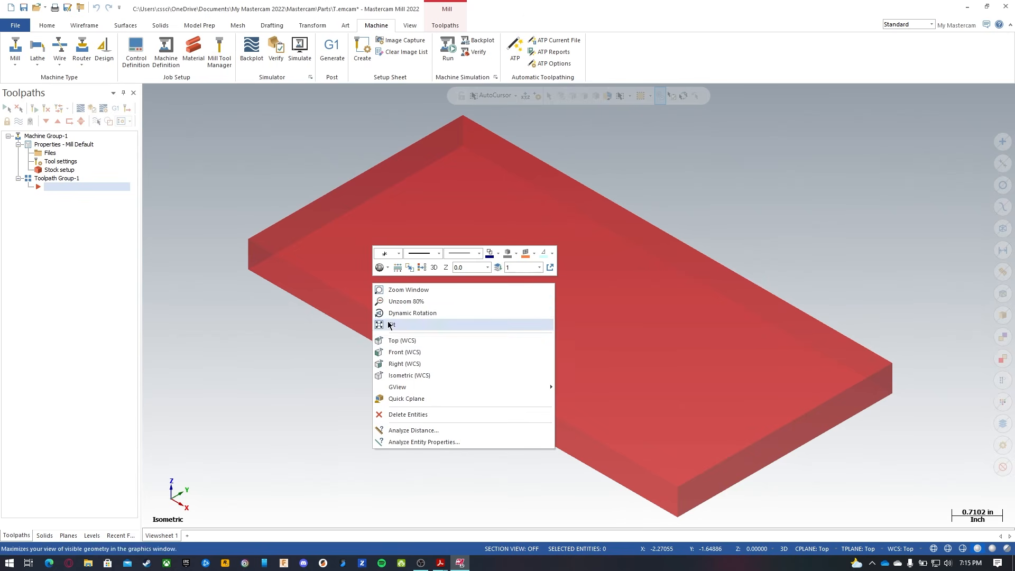
{"action": "left_click", "coordinate": [399, 342]}
{"action": "scroll", "coordinate": [458, 432], "scroll_direction": "up", "scroll_amount": 1}
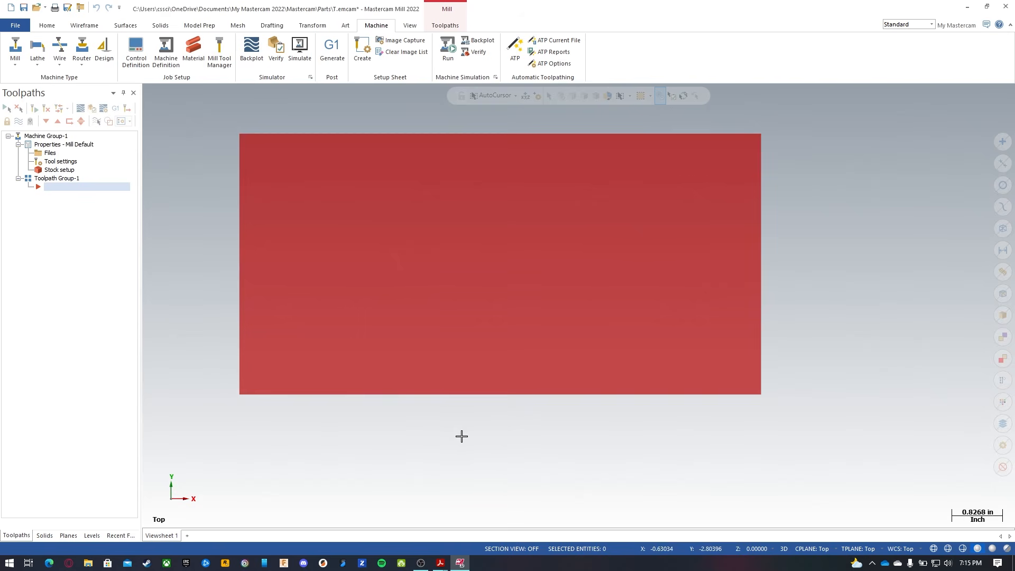
{"action": "scroll", "coordinate": [475, 450], "scroll_direction": "down", "scroll_amount": 1}
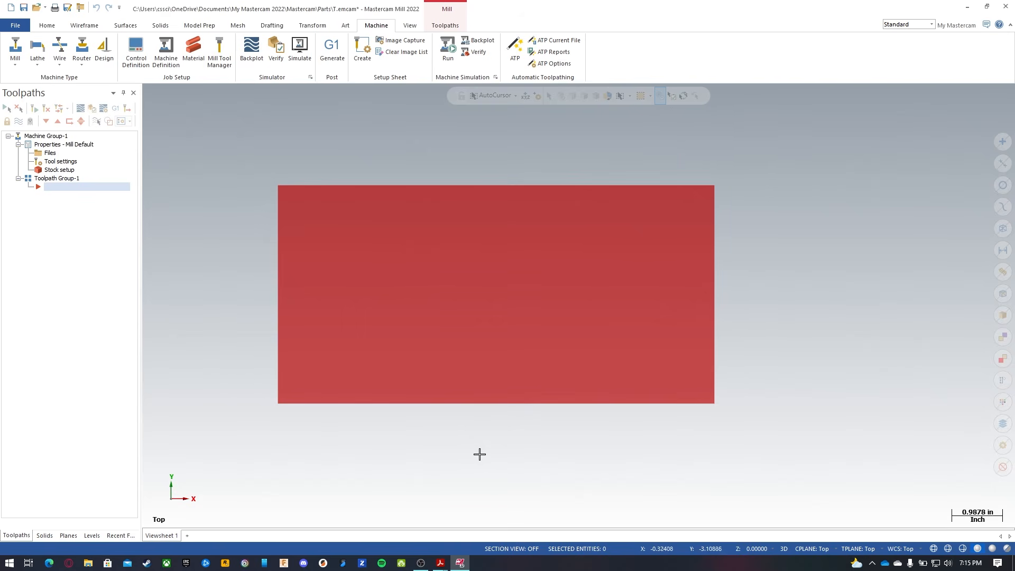
Display the axes and grid to examine the stock's position around the origin, and hide both again.
{"action": "left_click", "coordinate": [410, 26]}
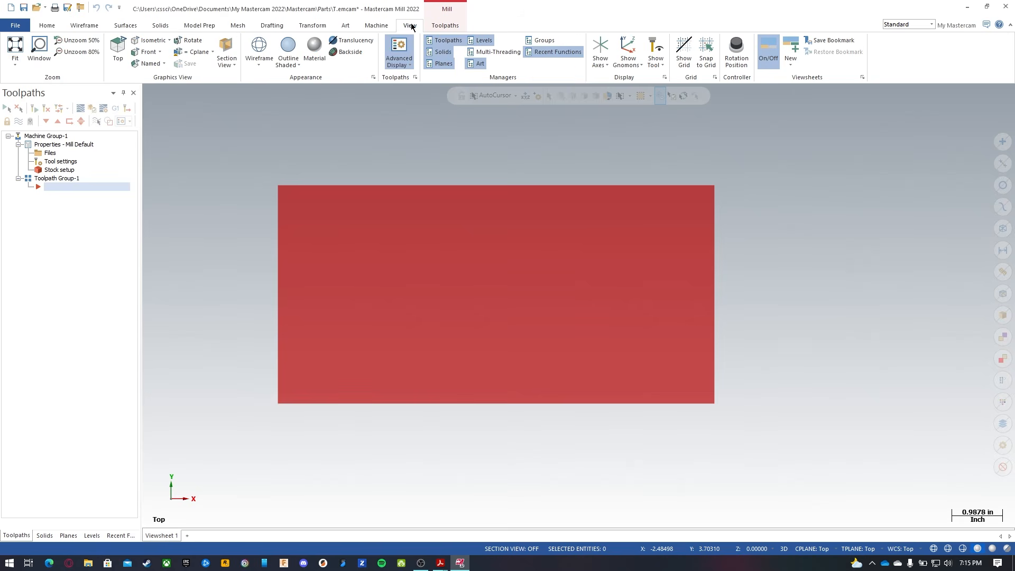
{"action": "left_click", "coordinate": [600, 50]}
{"action": "left_click", "coordinate": [682, 53]}
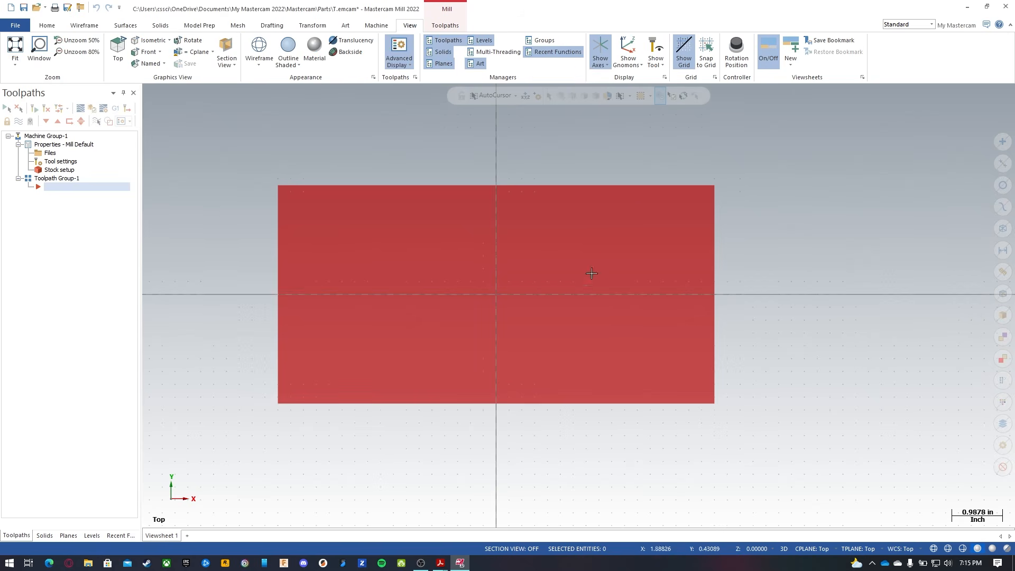
{"action": "scroll", "coordinate": [508, 319], "scroll_direction": "down", "scroll_amount": 1}
{"action": "scroll", "coordinate": [507, 318], "scroll_direction": "down", "scroll_amount": 2}
{"action": "scroll", "coordinate": [509, 331], "scroll_direction": "down", "scroll_amount": 1}
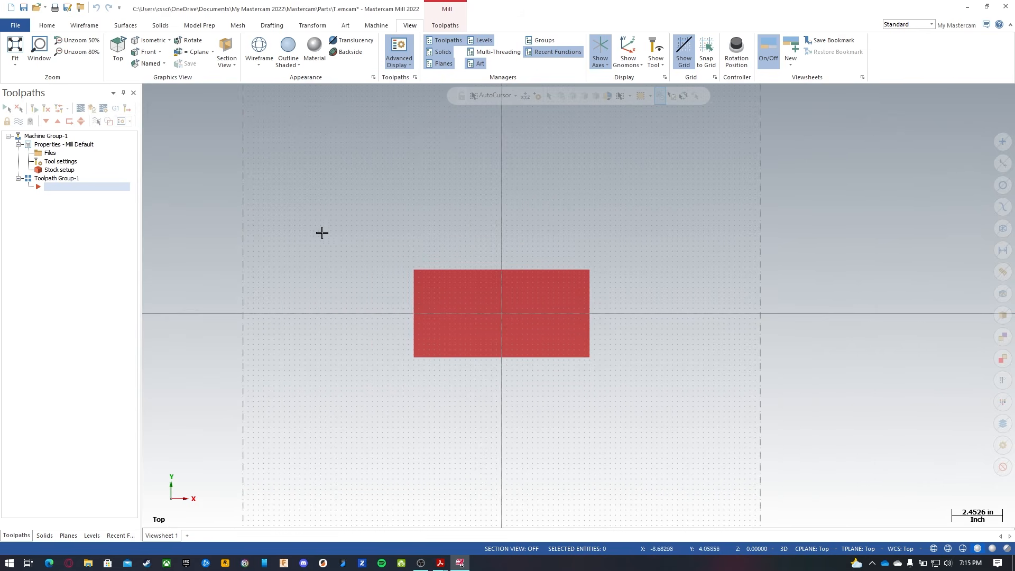
{"action": "scroll", "coordinate": [544, 293], "scroll_direction": "up", "scroll_amount": 1}
{"action": "scroll", "coordinate": [529, 301], "scroll_direction": "up", "scroll_amount": 3}
{"action": "scroll", "coordinate": [480, 340], "scroll_direction": "up", "scroll_amount": 1}
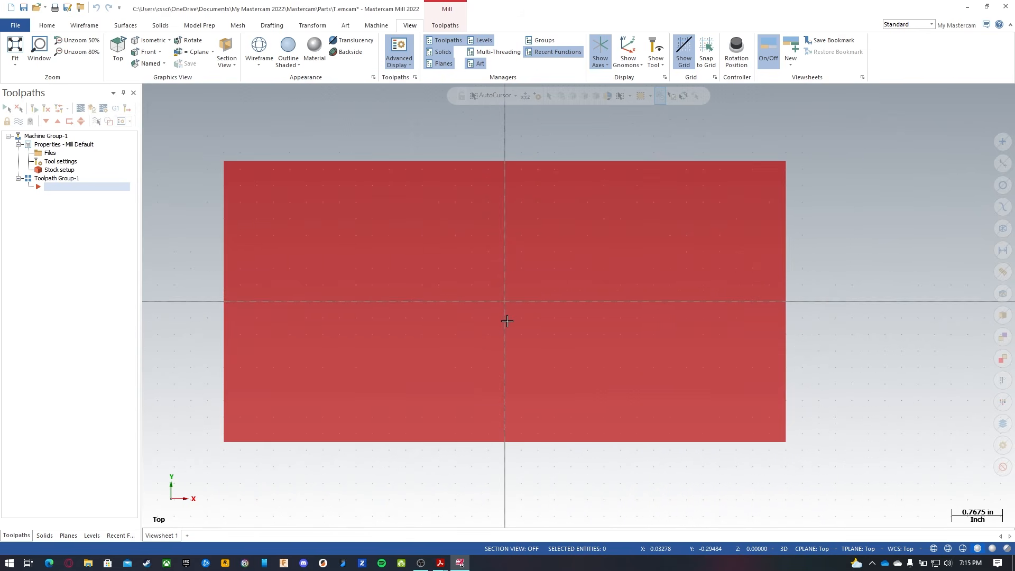
{"action": "left_click", "coordinate": [684, 52]}
{"action": "left_click", "coordinate": [600, 51]}
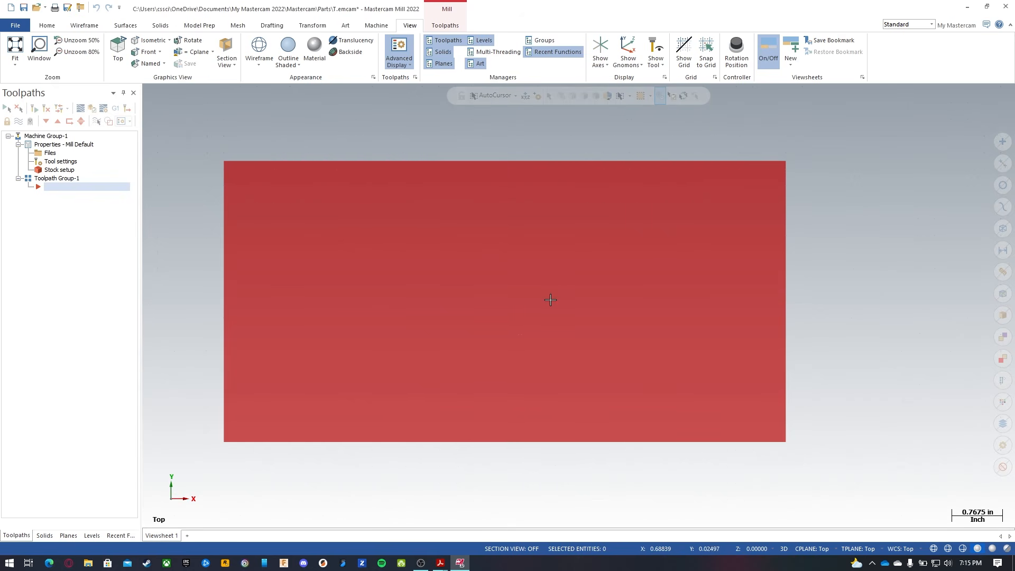
Start a wireframe rectangle with a width of 8.0 and a height of 4.0.
{"action": "left_click", "coordinate": [84, 26]}
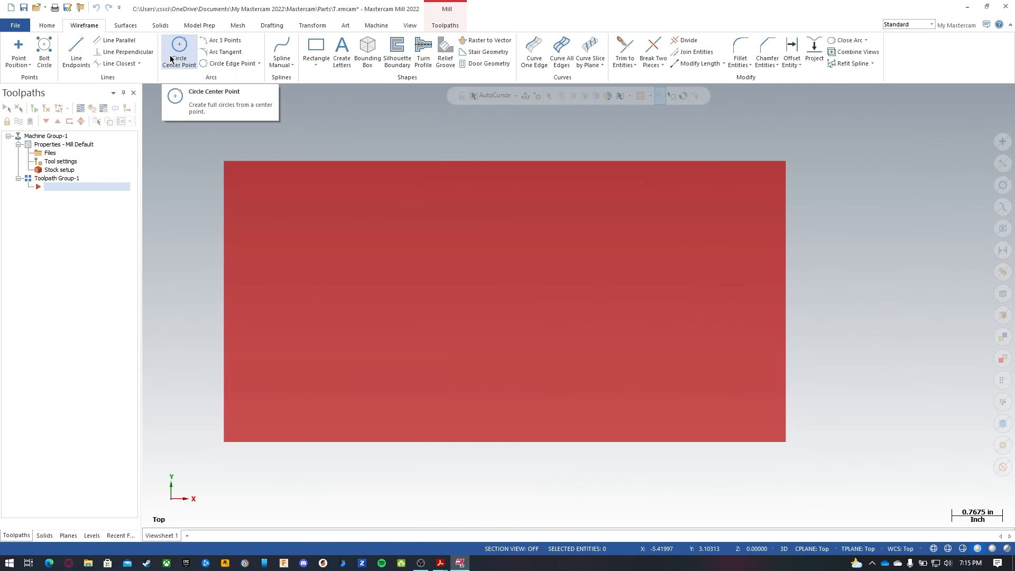
{"action": "left_click", "coordinate": [319, 52]}
{"action": "left_click", "coordinate": [65, 193]}
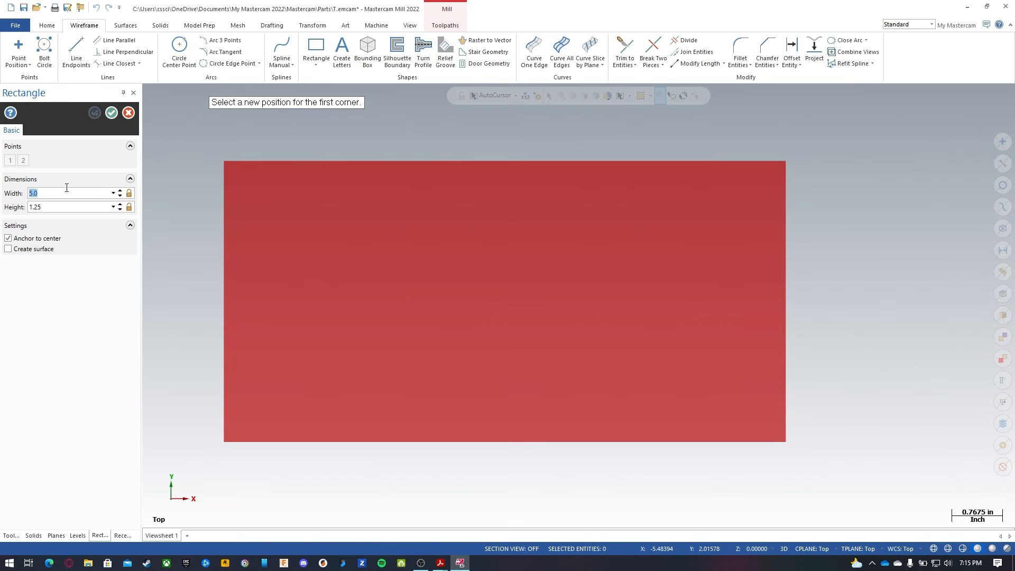
{"action": "type", "text": "83"}
{"action": "left_click", "coordinate": [49, 205]}
{"action": "left_click", "coordinate": [57, 194]}
{"action": "type", "text": "8"}
{"action": "left_click", "coordinate": [57, 206]}
{"action": "type", "text": "4."}
{"action": "key", "text": "Return"}
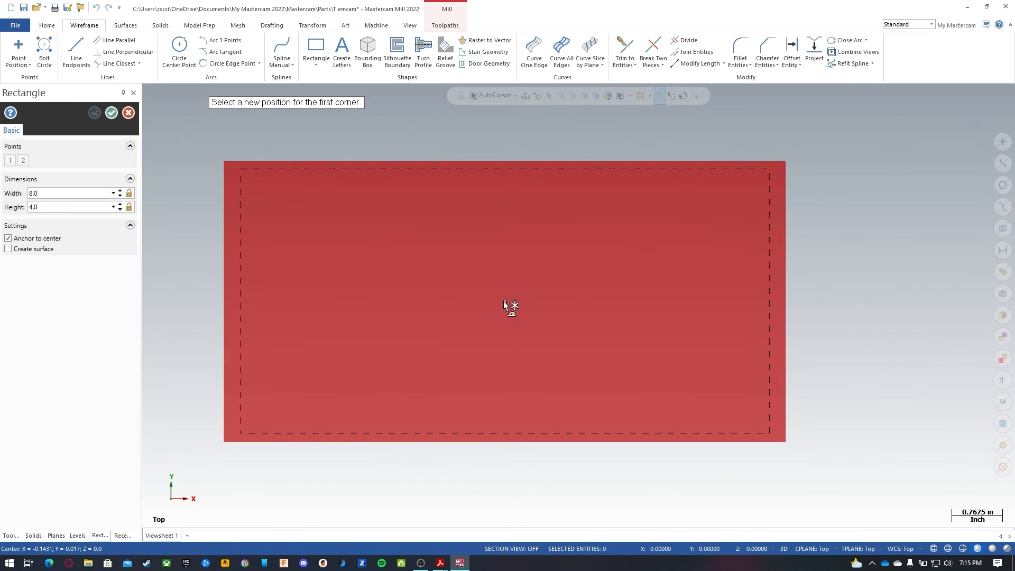
Compare the rectangle's placement preview with Anchor to center off and on, leaving the option on.
{"action": "left_click", "coordinate": [8, 238]}
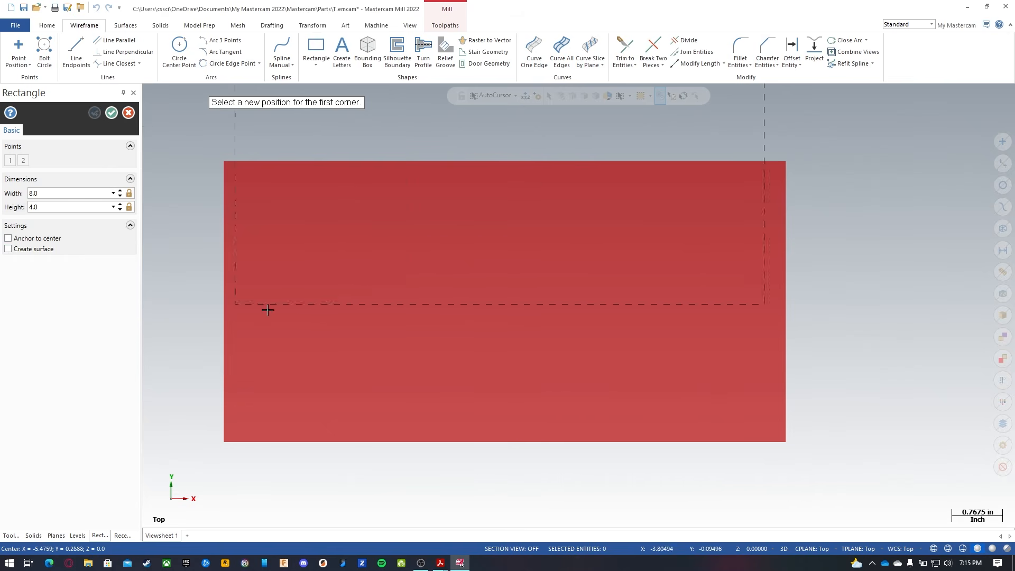
{"action": "left_click", "coordinate": [8, 238]}
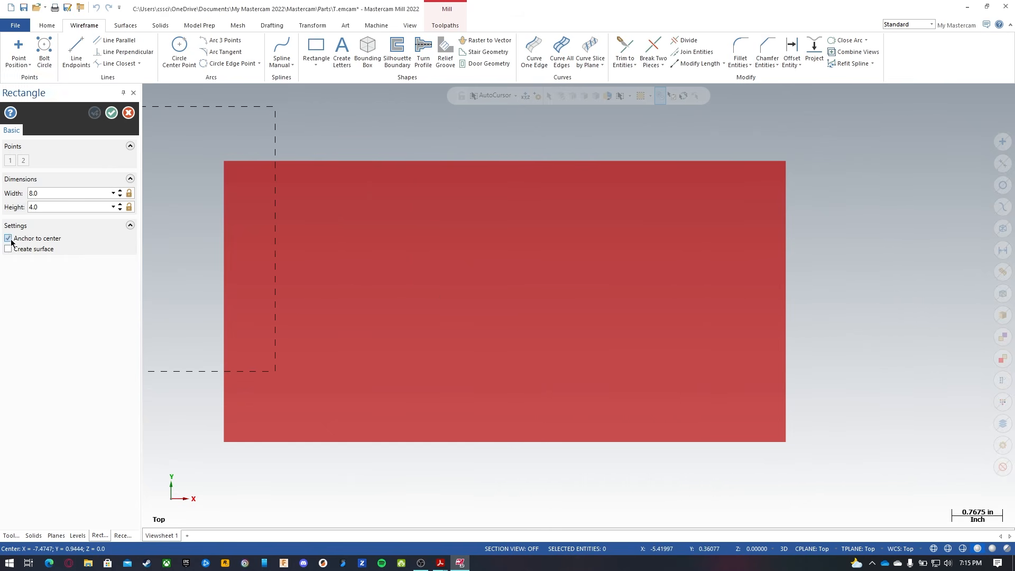
{"action": "left_click", "coordinate": [8, 238]}
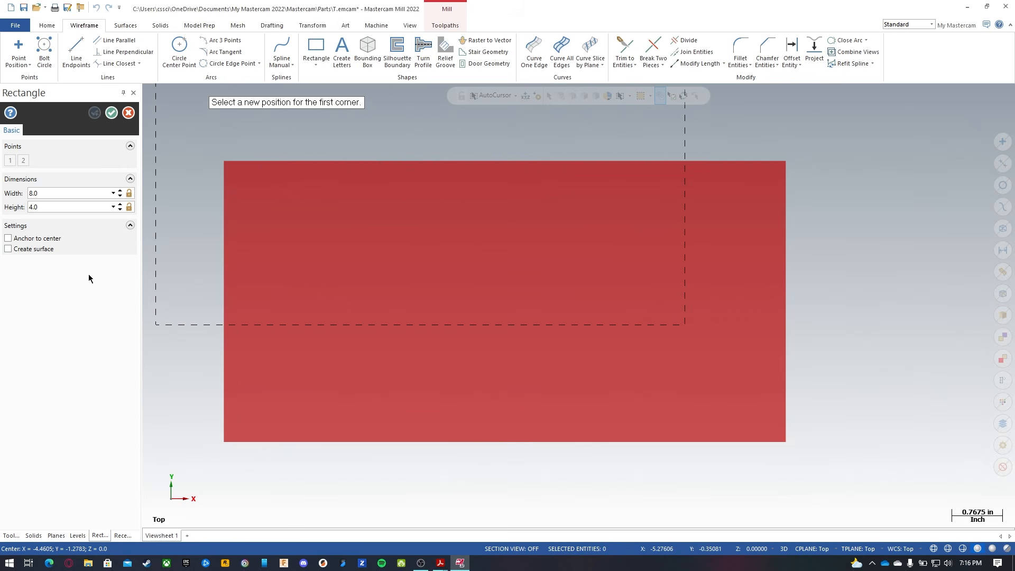
{"action": "left_click", "coordinate": [8, 238]}
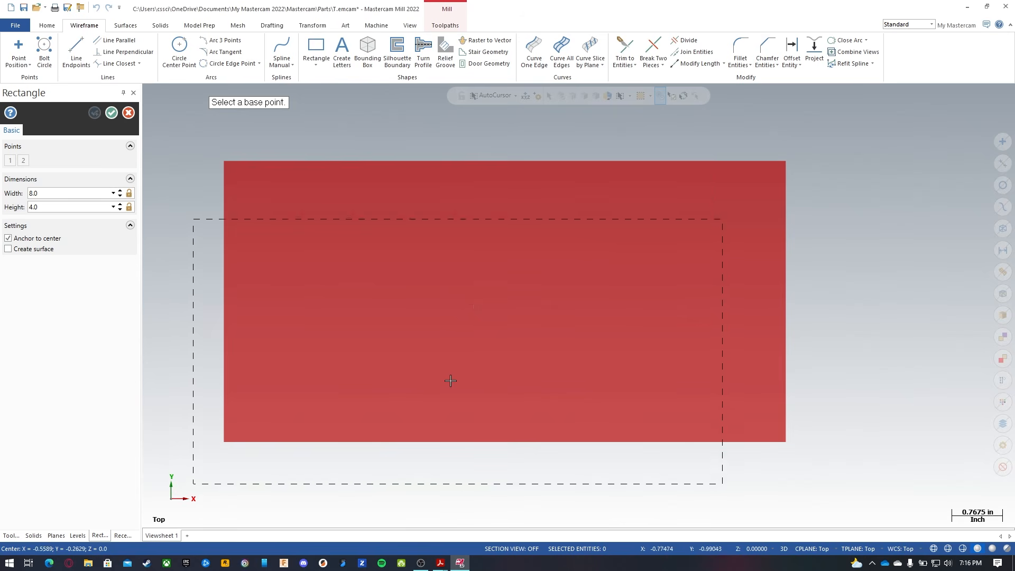
Check the part's center point in practice 1.pdf, and place the 8.0 by 4.0 rectangle centered on the origin.
{"action": "left_click", "coordinate": [441, 562]}
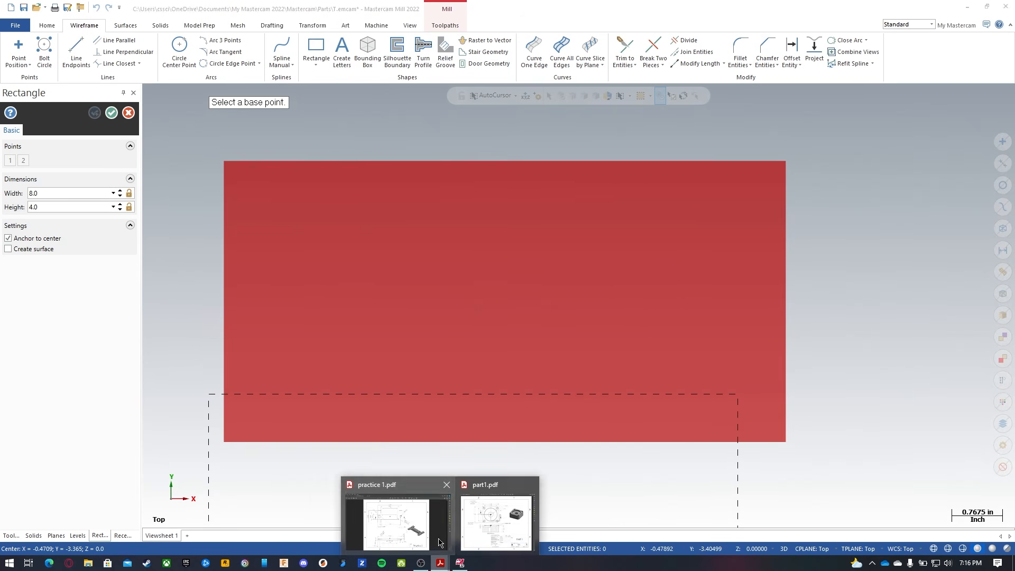
{"action": "left_click", "coordinate": [445, 545]}
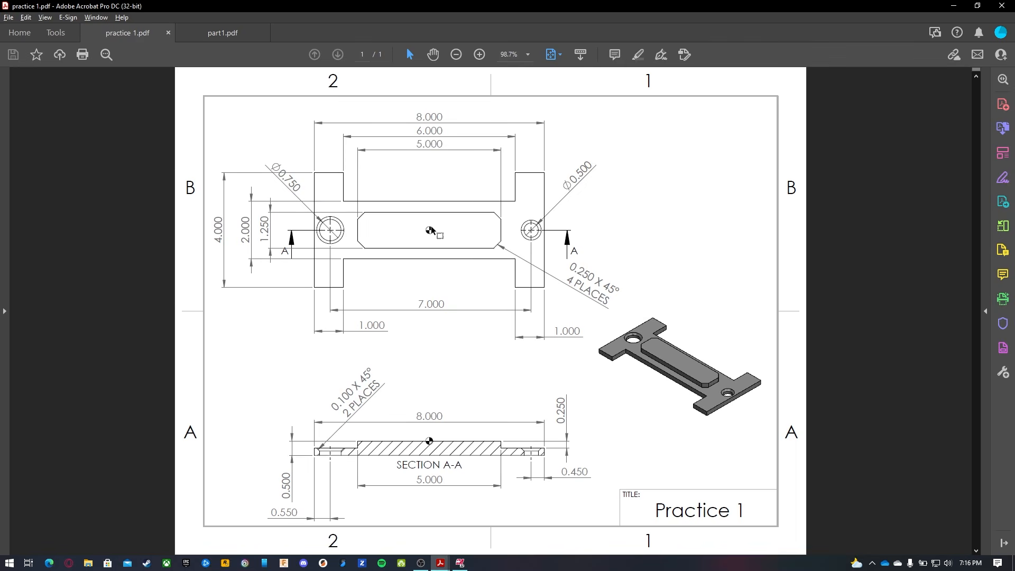
{"action": "left_click", "coordinate": [422, 562]}
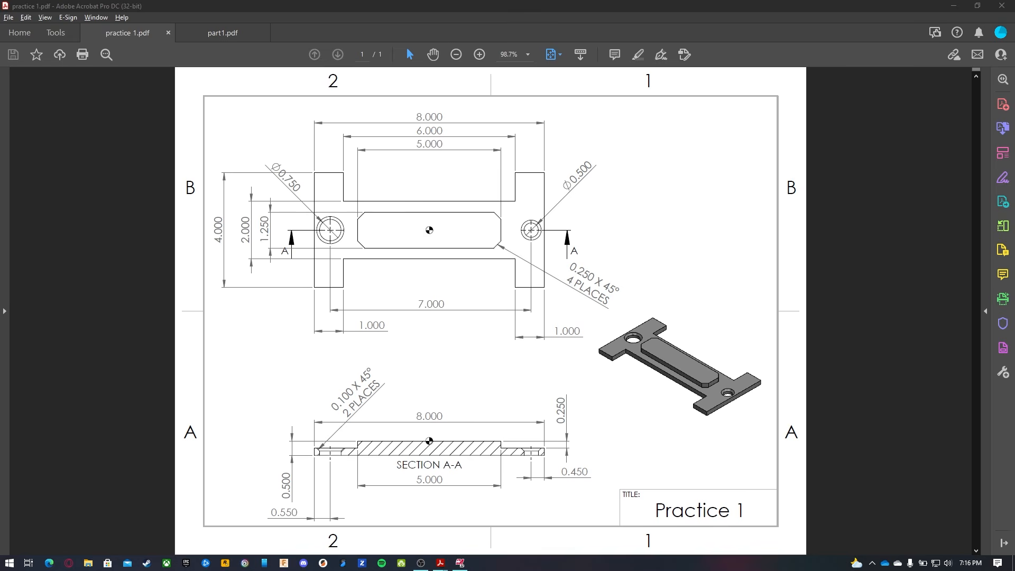
{"action": "left_click", "coordinate": [459, 563]}
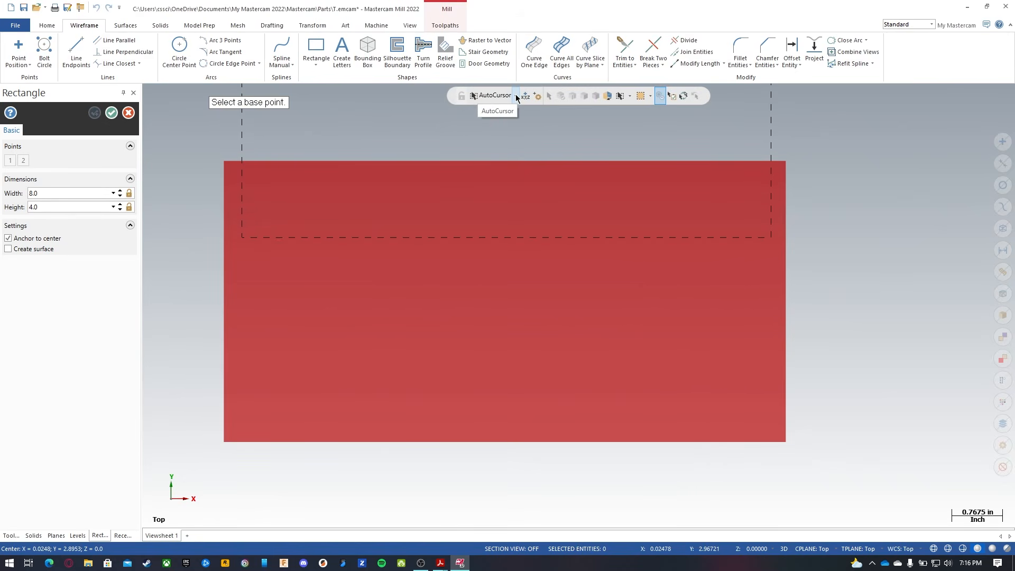
{"action": "left_click", "coordinate": [515, 96]}
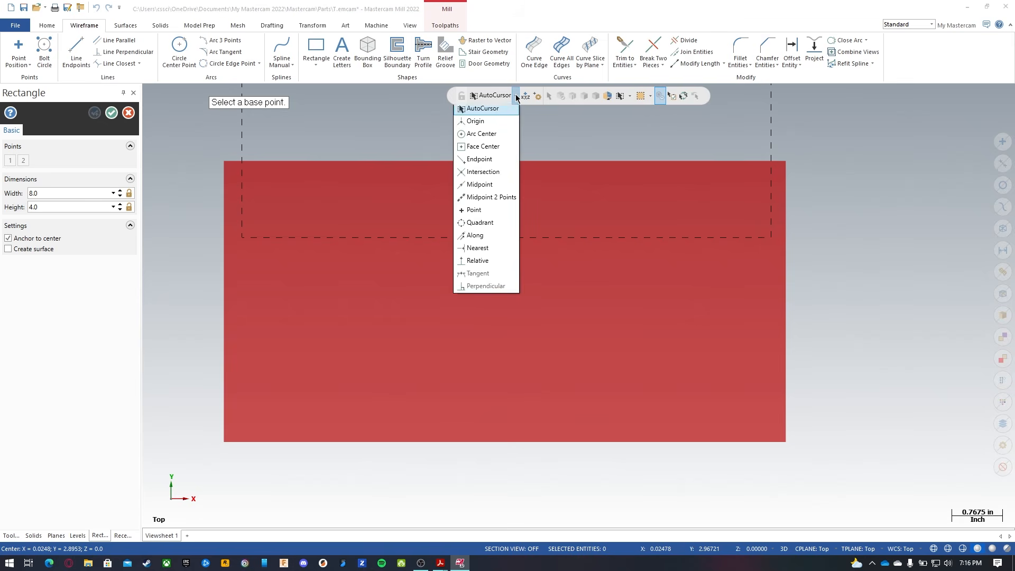
{"action": "left_click", "coordinate": [483, 124]}
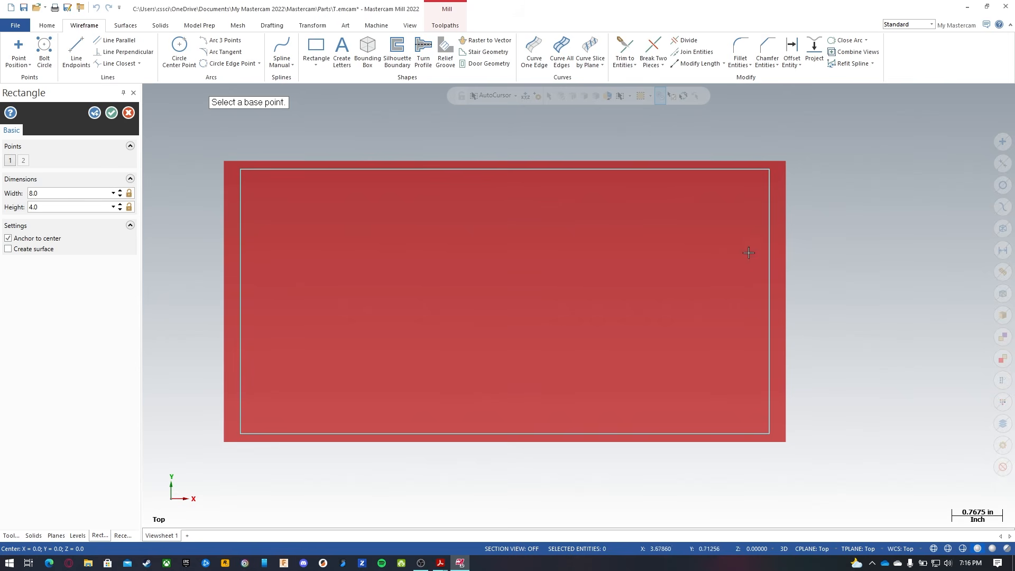
Try a width of 7.0 and a height of 3.0 on the placed rectangle, and restore it to 8.0 by 4.0.
{"action": "left_click", "coordinate": [50, 206]}
{"action": "double_click", "coordinate": [50, 206]}
{"action": "type", "text": "3"}
{"action": "key", "text": "Return"}
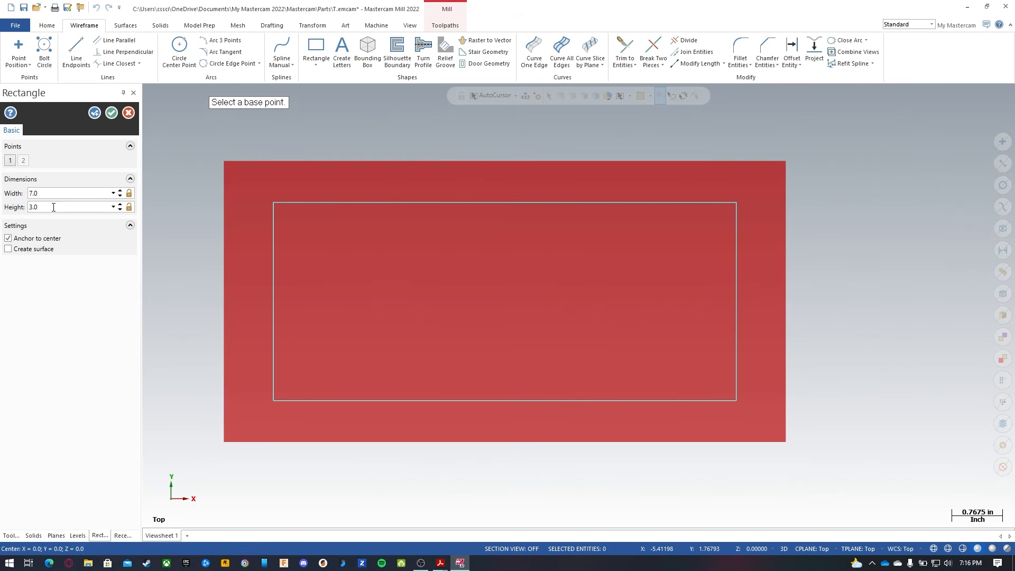
{"action": "type", "text": "4"}
{"action": "key", "text": "Return"}
{"action": "key", "text": "Return"}
{"action": "double_click", "coordinate": [50, 193]}
{"action": "key", "text": "Return"}
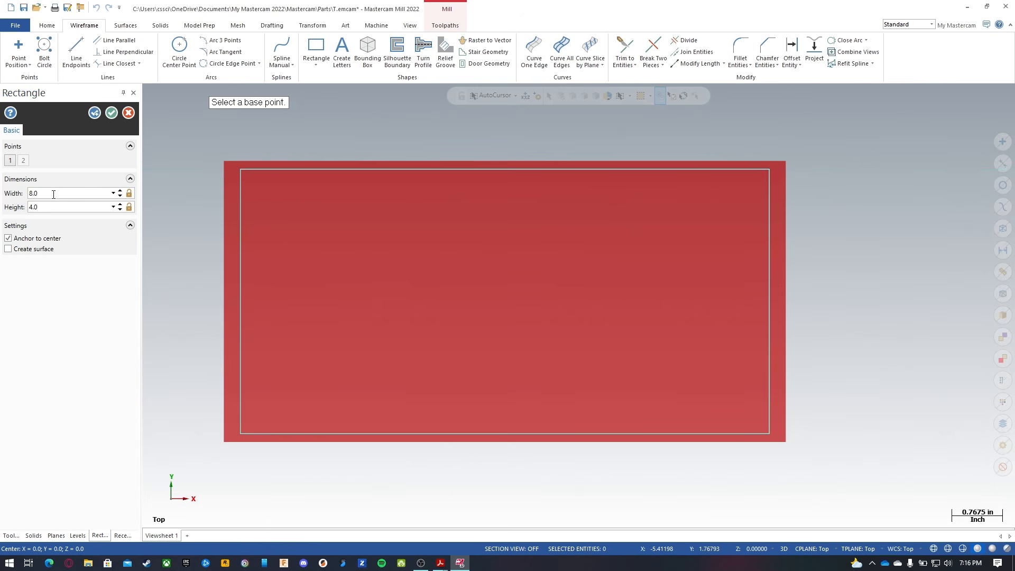
Accept the outer rectangle, and create a second one from the PDF dimensions, 5.0 wide and 1.25 high, centered on the origin.
{"action": "left_click", "coordinate": [94, 115]}
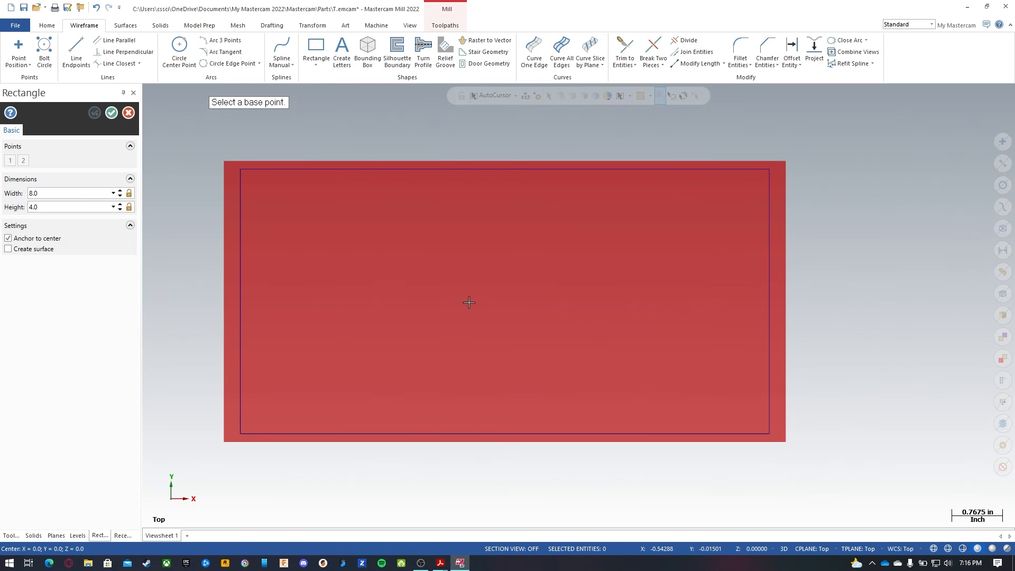
{"action": "key", "text": "alt+Tab"}
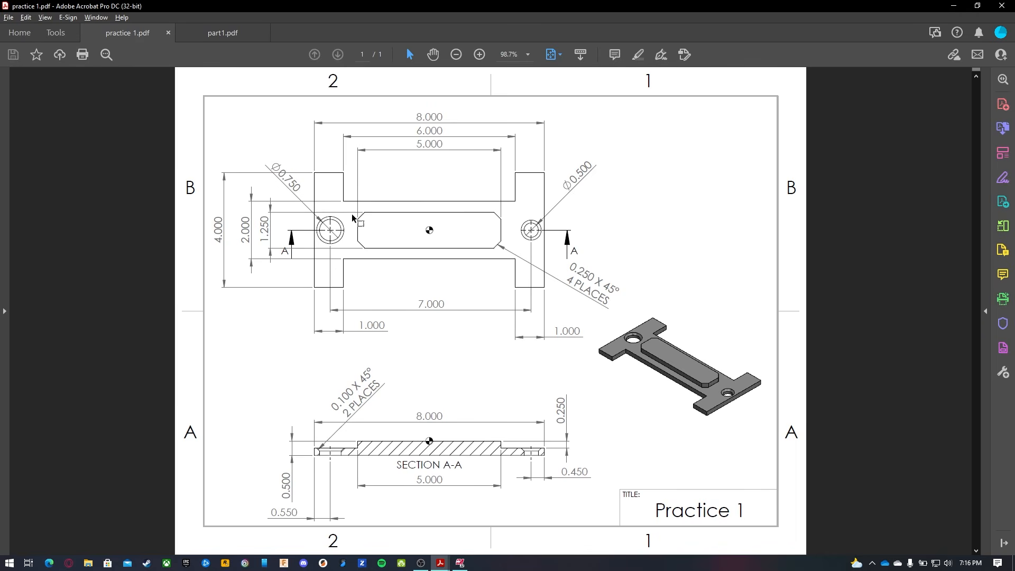
{"action": "double_click", "coordinate": [426, 147]}
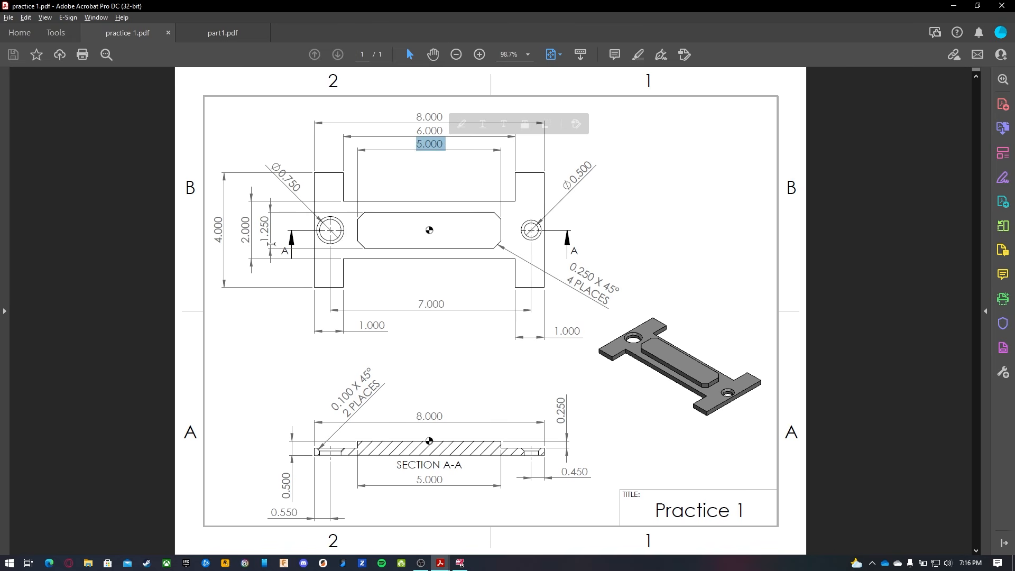
{"action": "key", "text": "alt+Tab"}
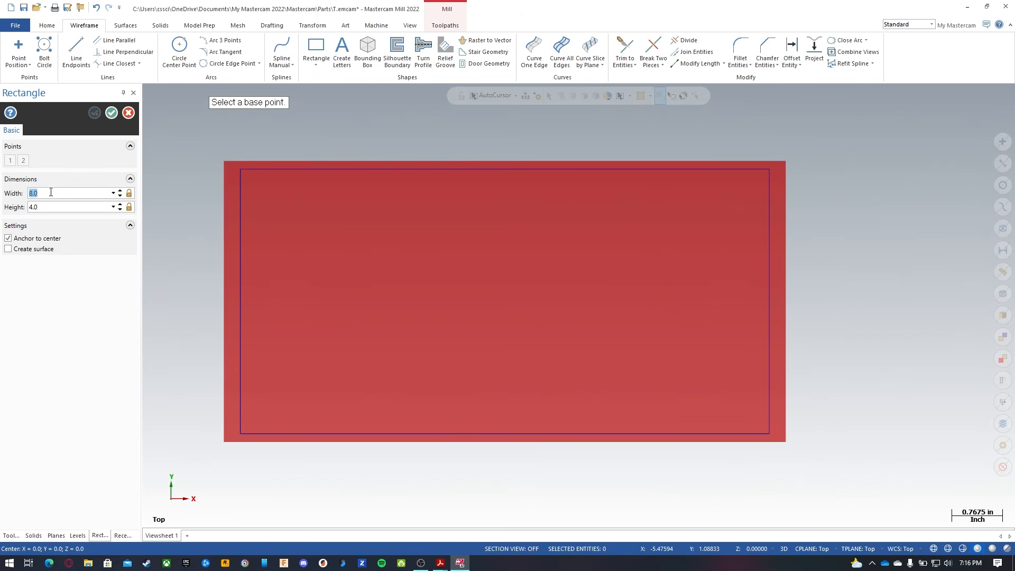
{"action": "left_click", "coordinate": [52, 207]}
{"action": "key", "text": "o"}
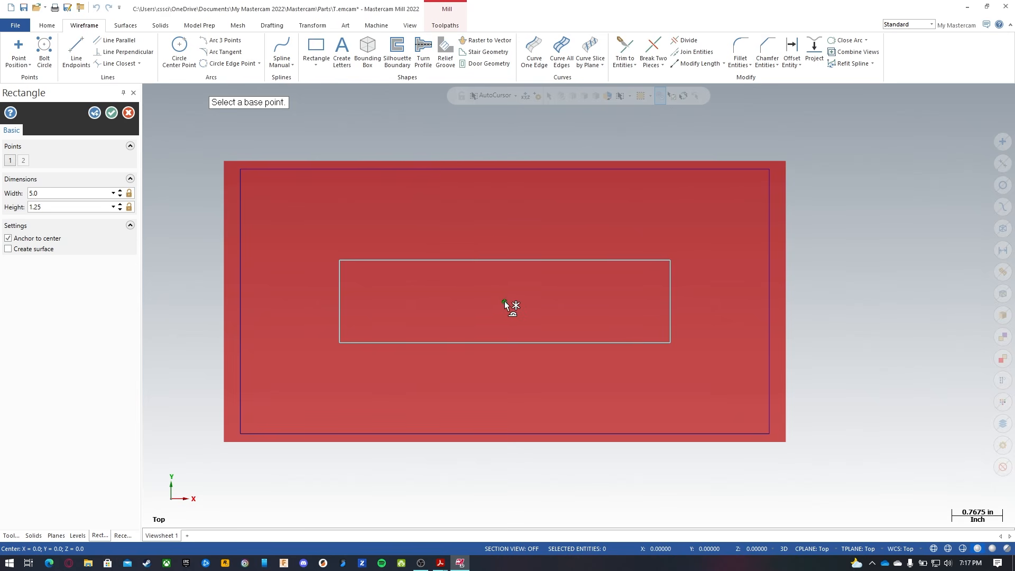
{"action": "left_click", "coordinate": [111, 113]}
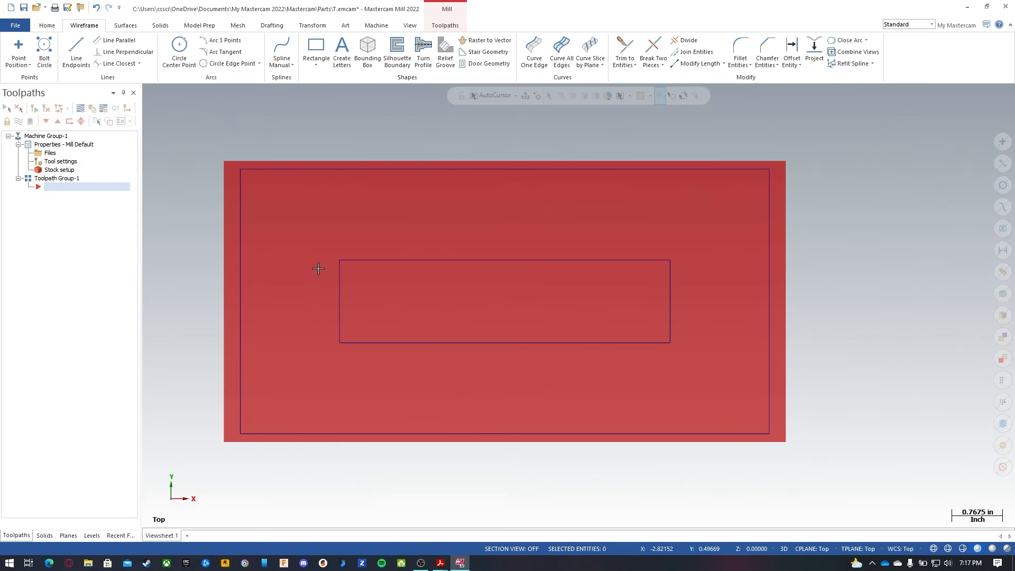
Create a parallel line 1.0 inside the outer rectangle's left edge and lock the offset distance.
{"action": "key", "text": "alt+Tab"}
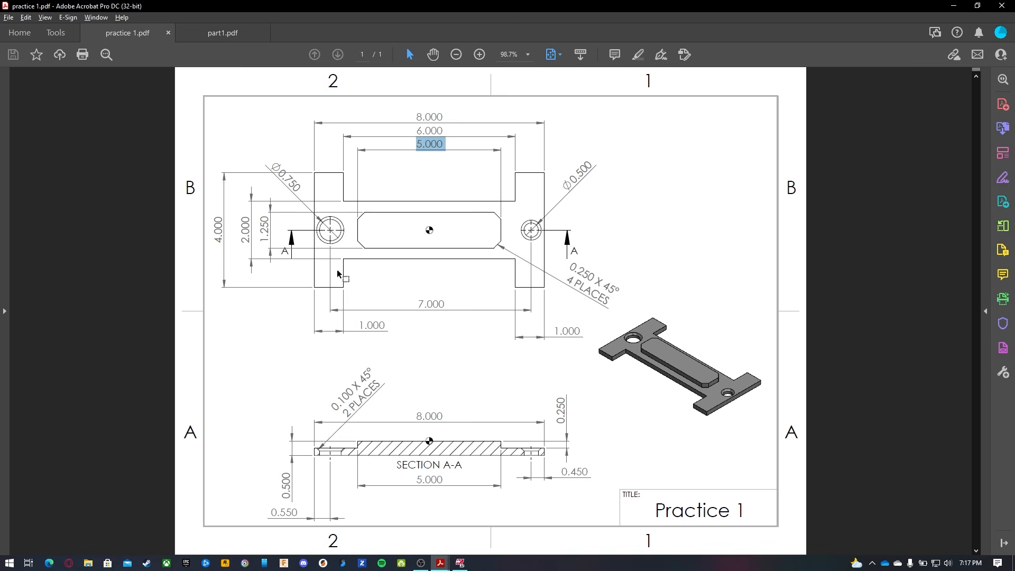
{"action": "key", "text": "alt+Tab"}
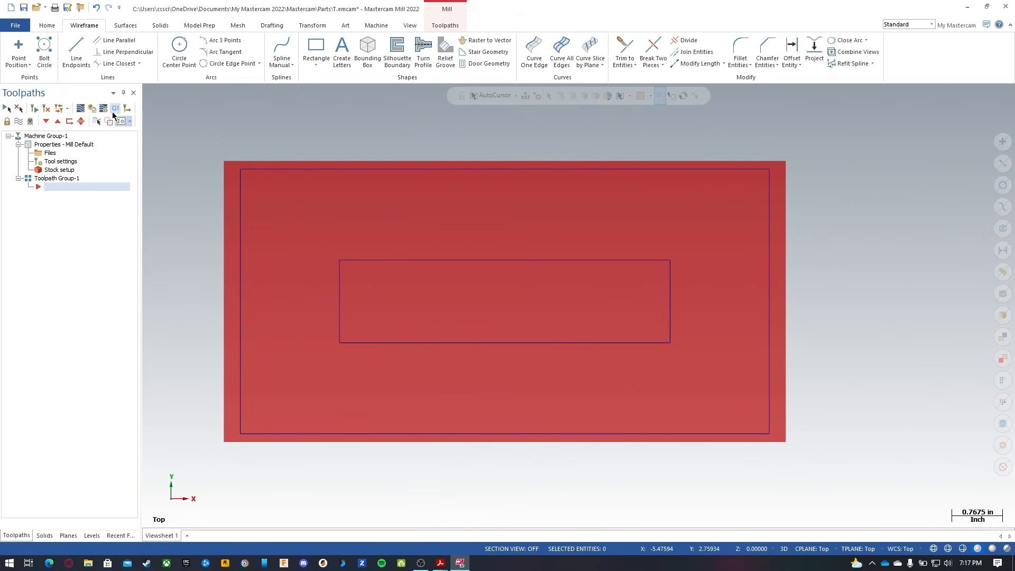
{"action": "left_click", "coordinate": [116, 42]}
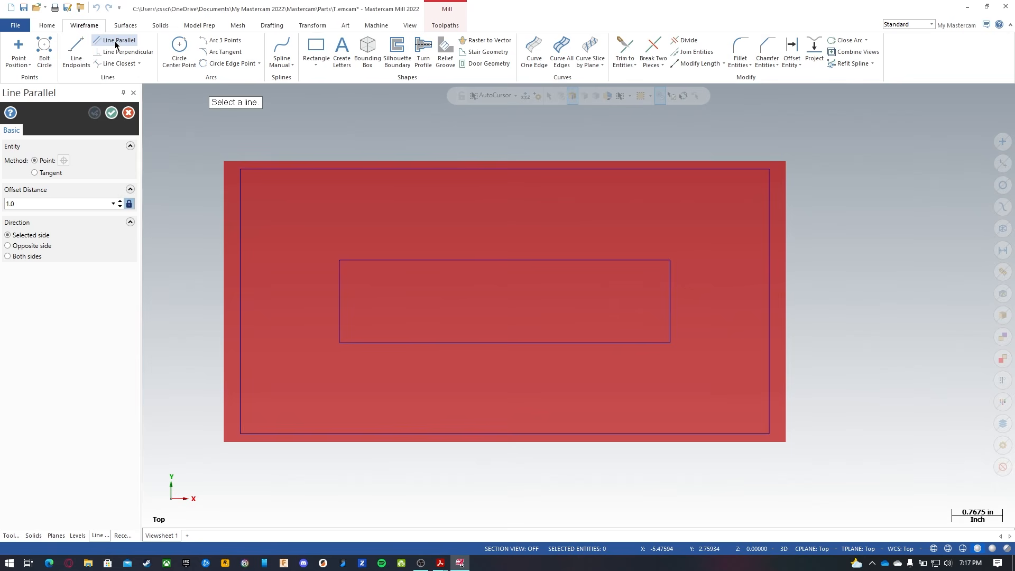
{"action": "left_click_drag", "start_coordinate": [5, 206], "coordinate": [43, 205]}
{"action": "left_click", "coordinate": [128, 204]}
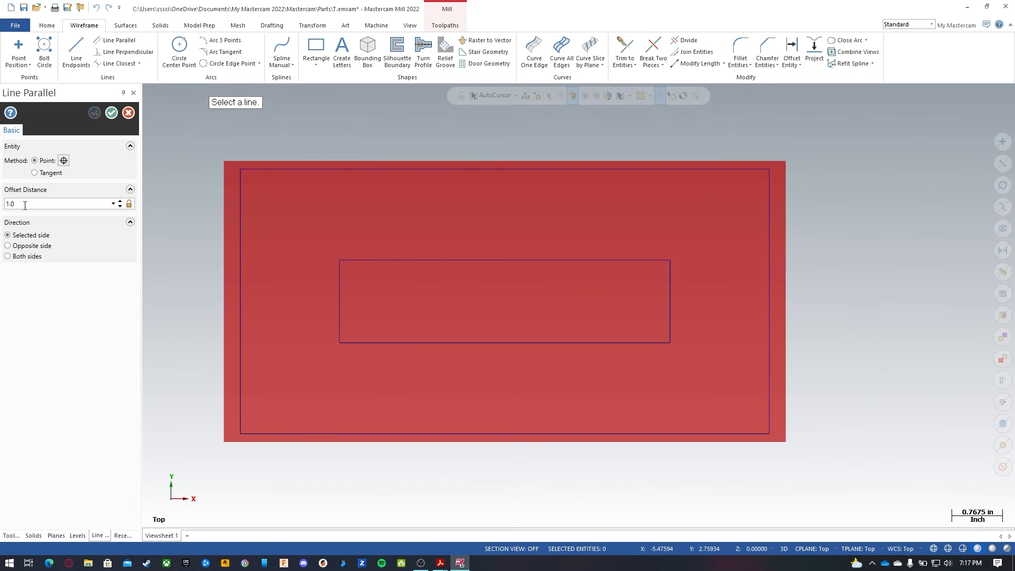
{"action": "left_click", "coordinate": [241, 254]}
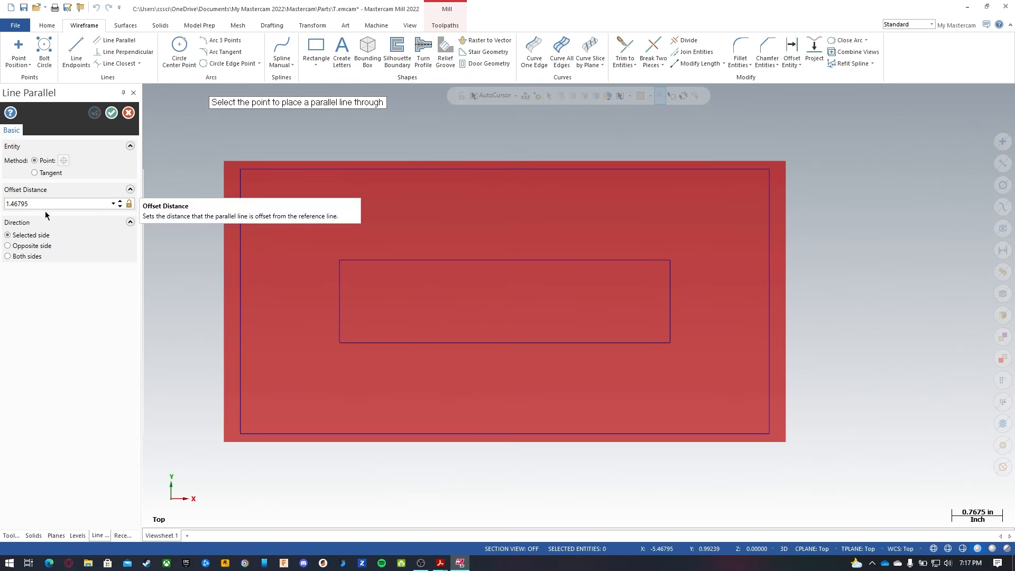
{"action": "left_click", "coordinate": [278, 260]}
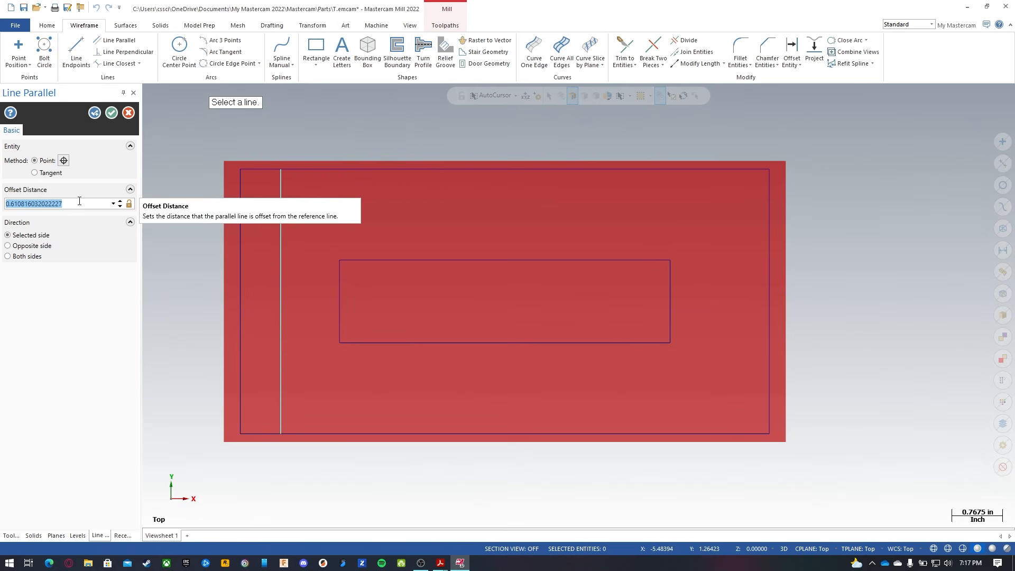
{"action": "type", "text": "1."}
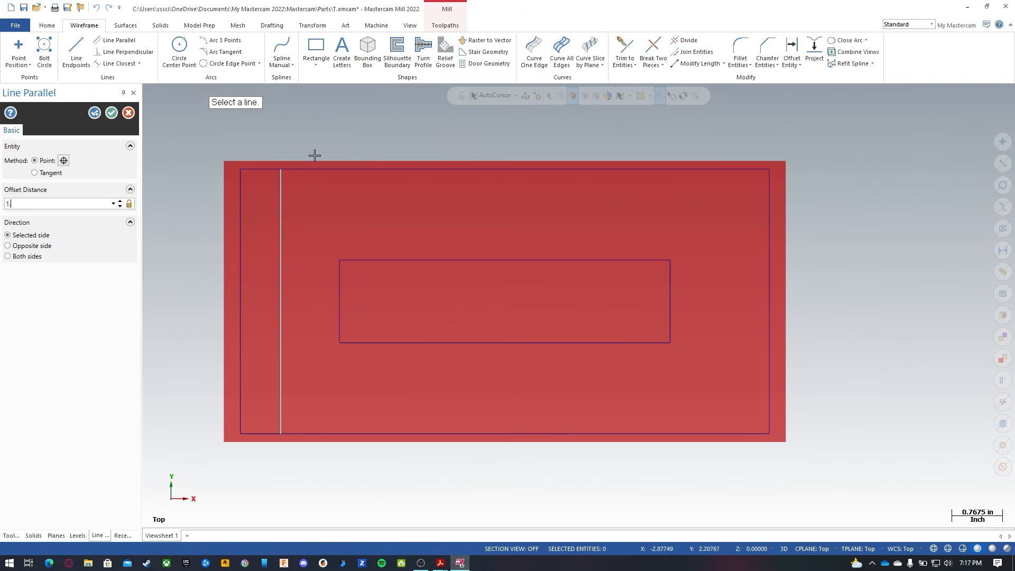
{"action": "key", "text": "Return"}
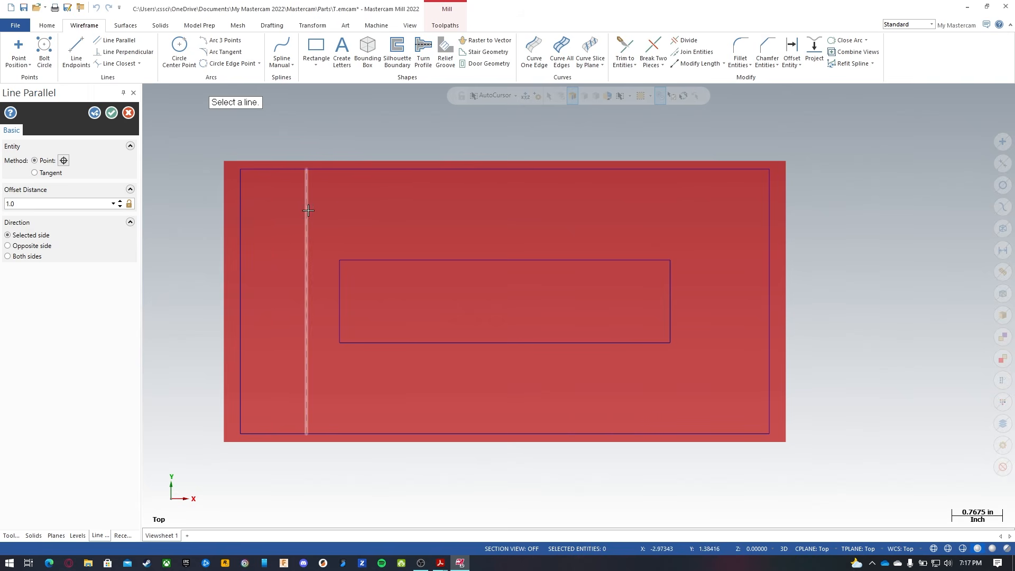
{"action": "left_click", "coordinate": [130, 206]}
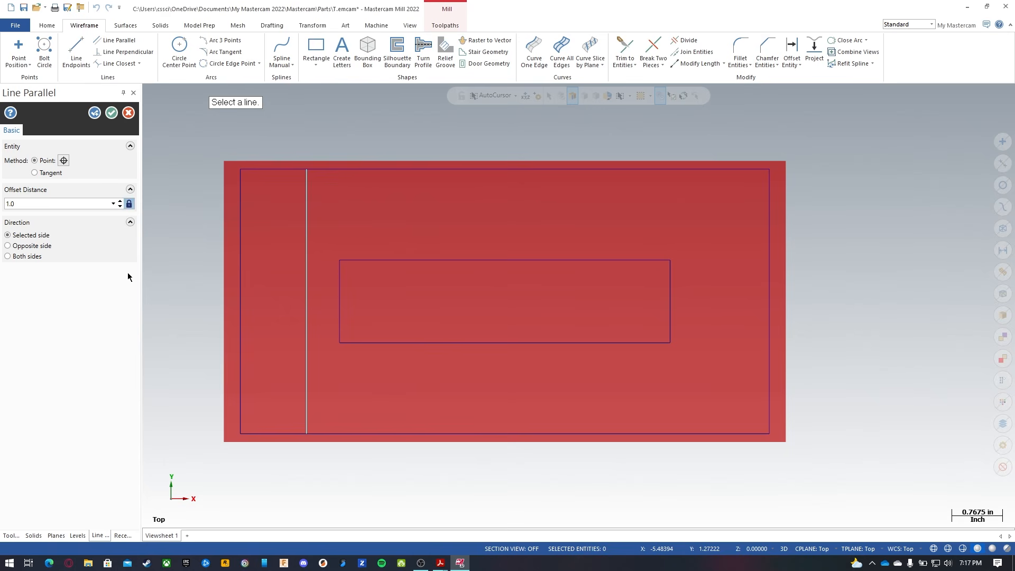
{"action": "left_click", "coordinate": [94, 114]}
Add parallel lines 1.0 inside the outer rectangle's right and top edges, checking the 2.000 dimension in the drawing.
{"action": "left_click", "coordinate": [769, 264]}
{"action": "left_click", "coordinate": [734, 281]}
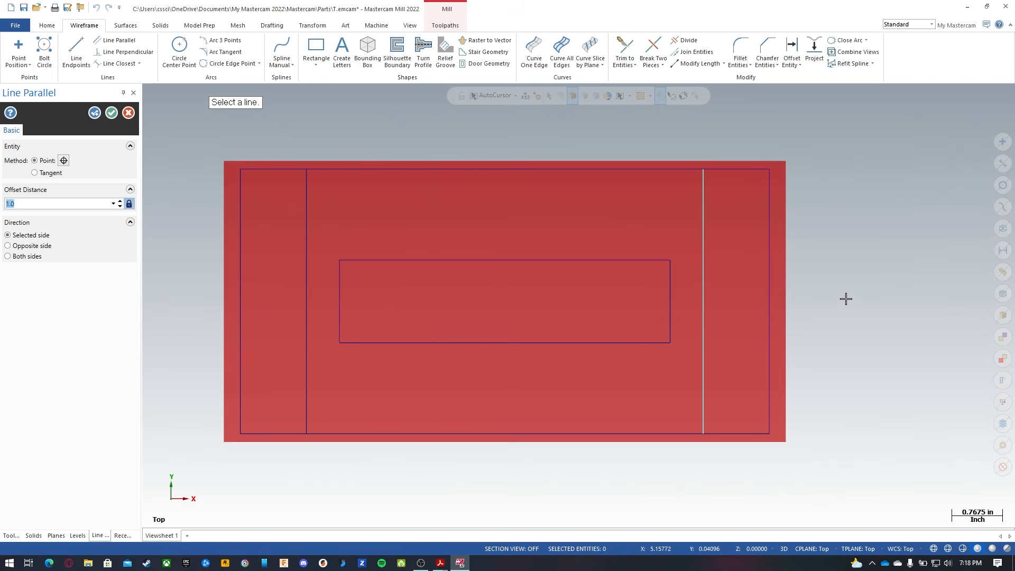
{"action": "key", "text": "alt+Tab"}
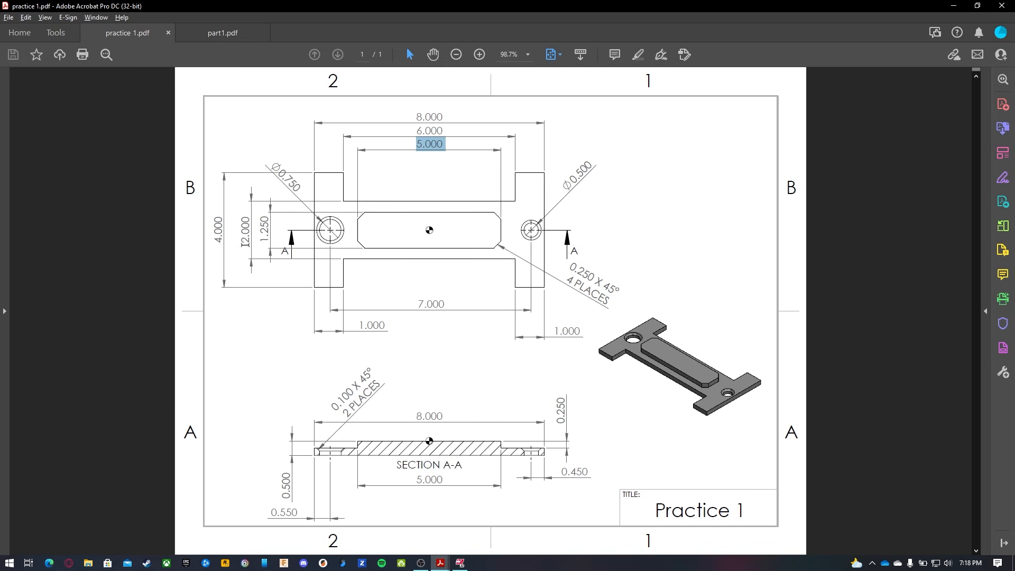
{"action": "key", "text": "alt+Tab"}
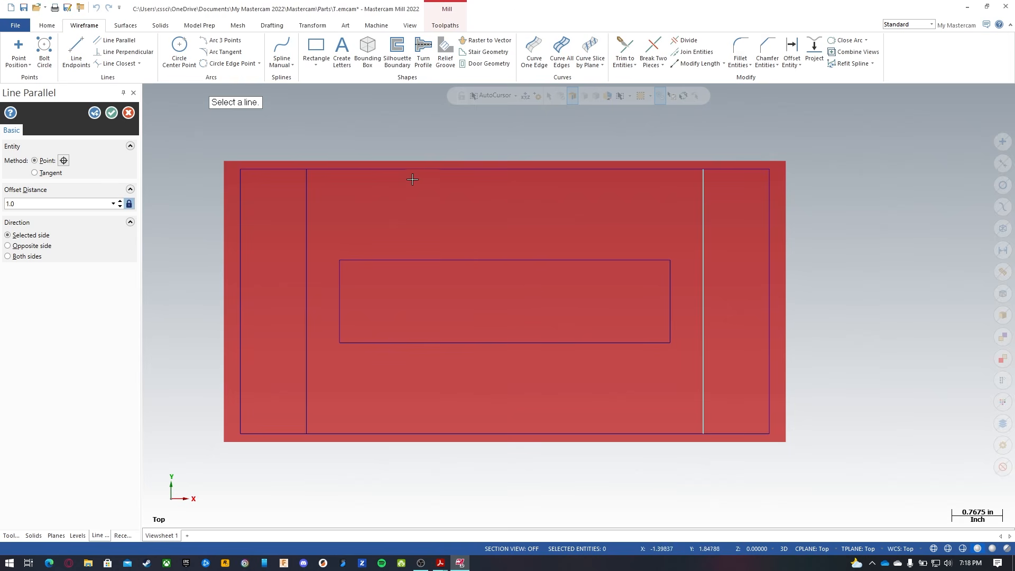
{"action": "left_click", "coordinate": [416, 169]}
{"action": "left_click", "coordinate": [413, 258]}
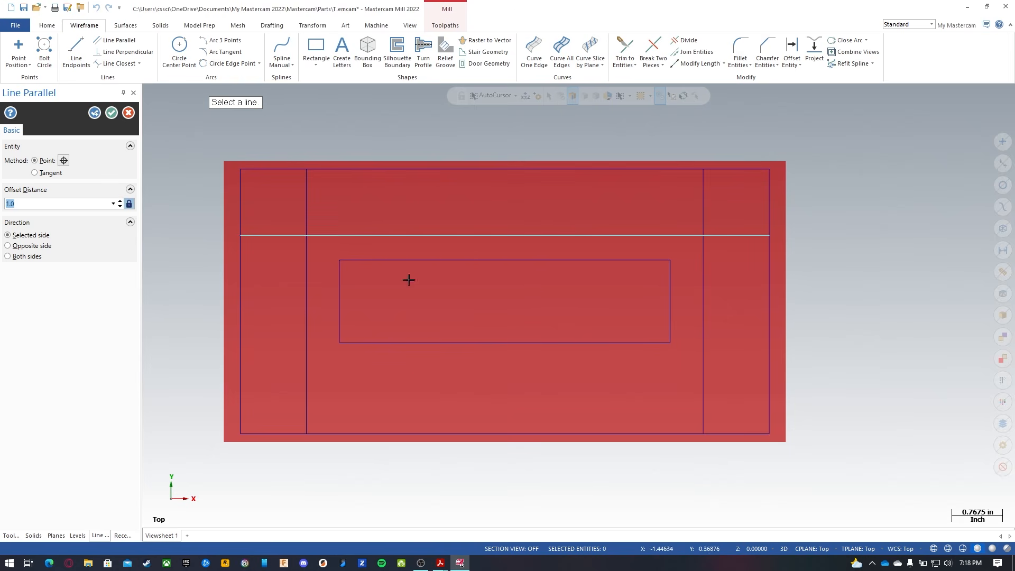
Add a parallel line 1.0 inside the outer rectangle's bottom edge and finish the Line Parallel command.
{"action": "left_click", "coordinate": [444, 434]}
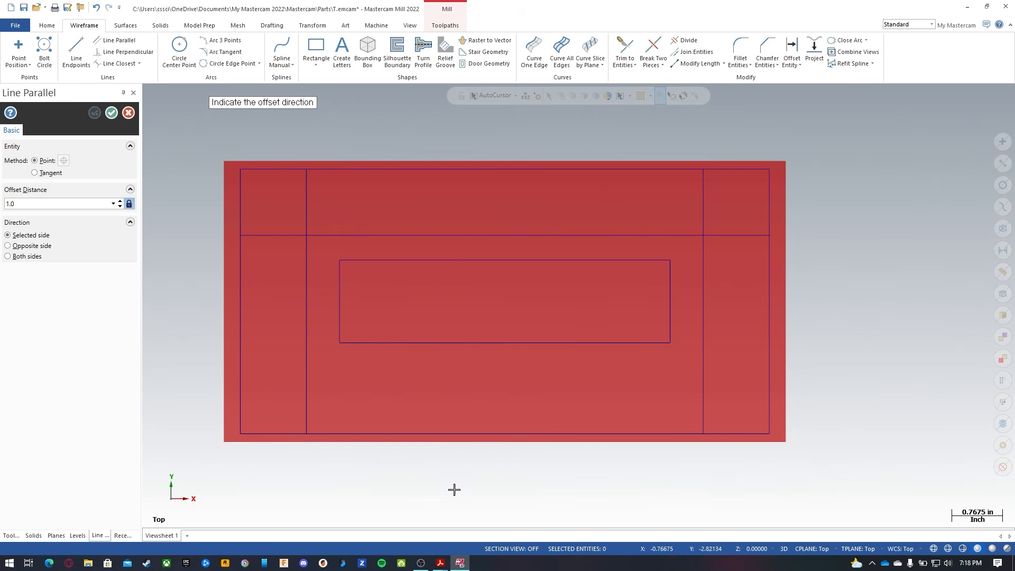
{"action": "scroll", "coordinate": [469, 389], "scroll_direction": "down", "scroll_amount": 5}
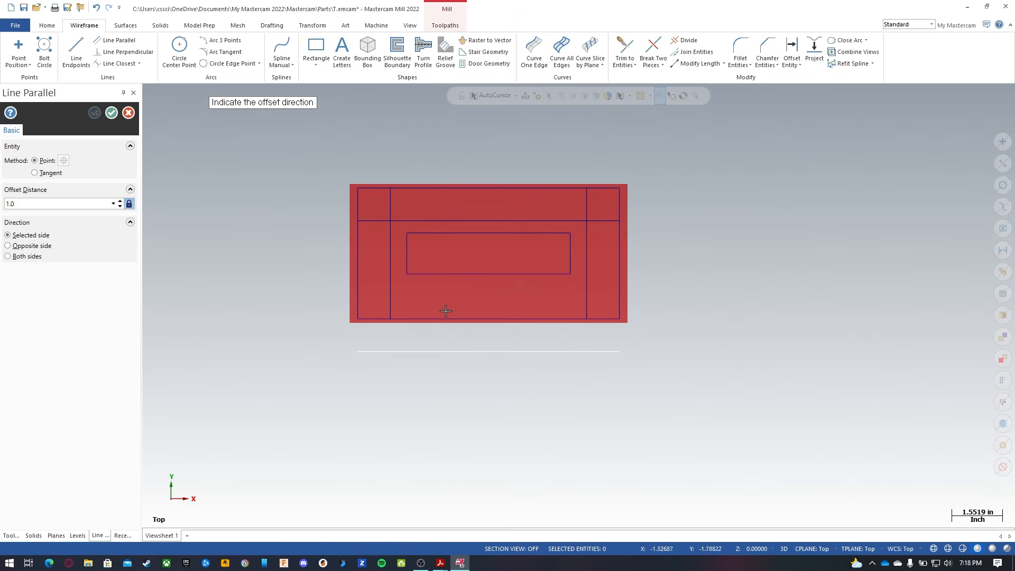
{"action": "scroll", "coordinate": [455, 369], "scroll_direction": "up", "scroll_amount": 5}
{"action": "scroll", "coordinate": [465, 476], "scroll_direction": "down", "scroll_amount": 4}
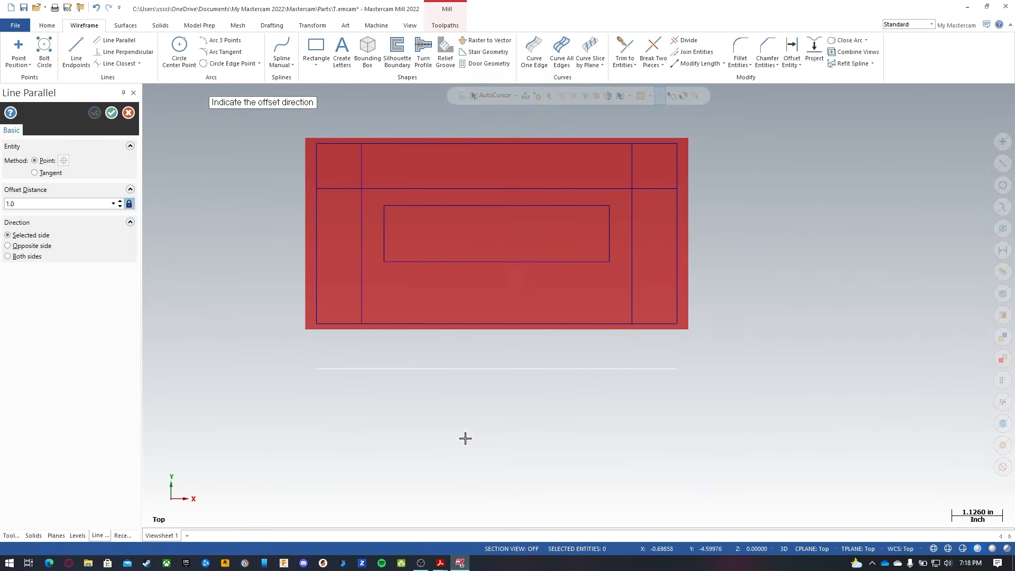
{"action": "scroll", "coordinate": [459, 236], "scroll_direction": "up", "scroll_amount": 4}
{"action": "left_click", "coordinate": [468, 339]}
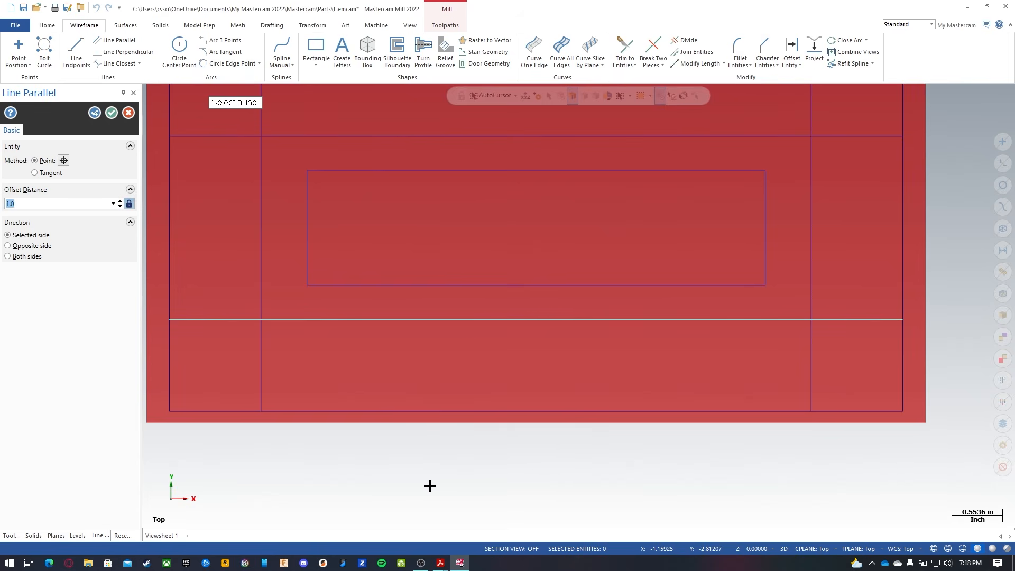
{"action": "scroll", "coordinate": [500, 493], "scroll_direction": "down", "scroll_amount": 2}
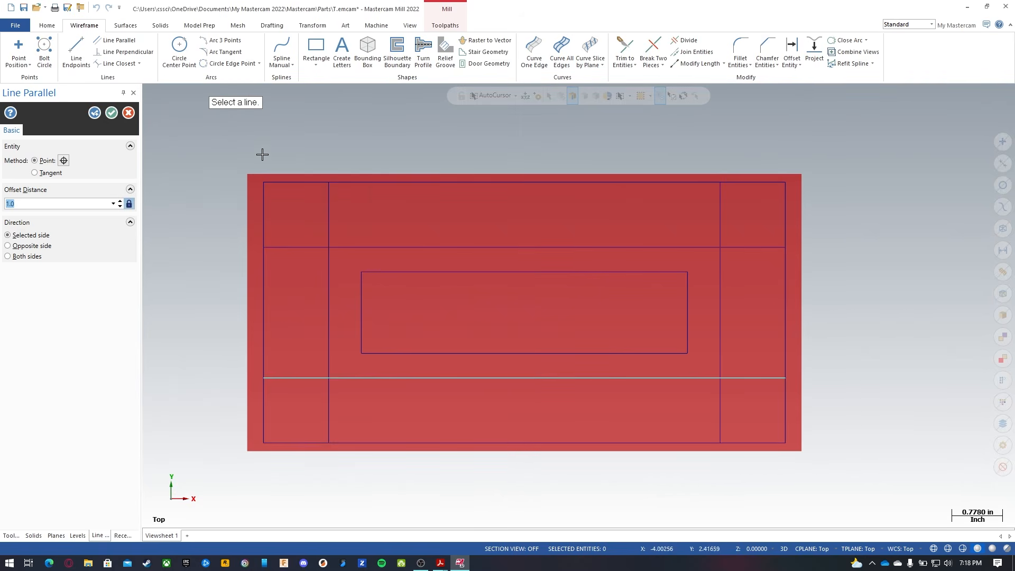
{"action": "left_click", "coordinate": [111, 112]}
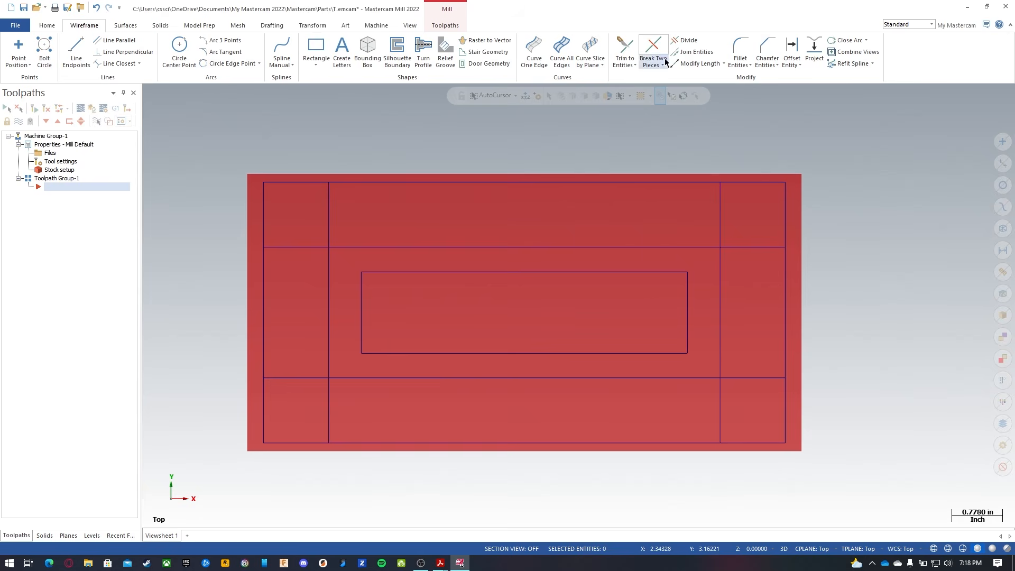
Trim away the excess segments of the outer rectangle and parallel lines with Divide, leaving the H-shaped outline, and finish the command.
{"action": "left_click", "coordinate": [687, 43]}
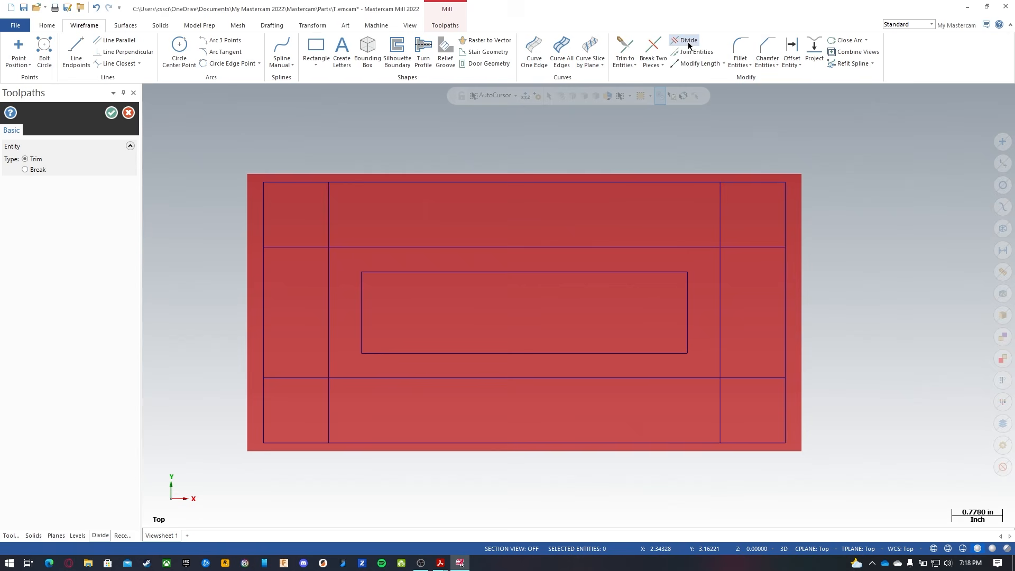
{"action": "left_click", "coordinate": [491, 184]}
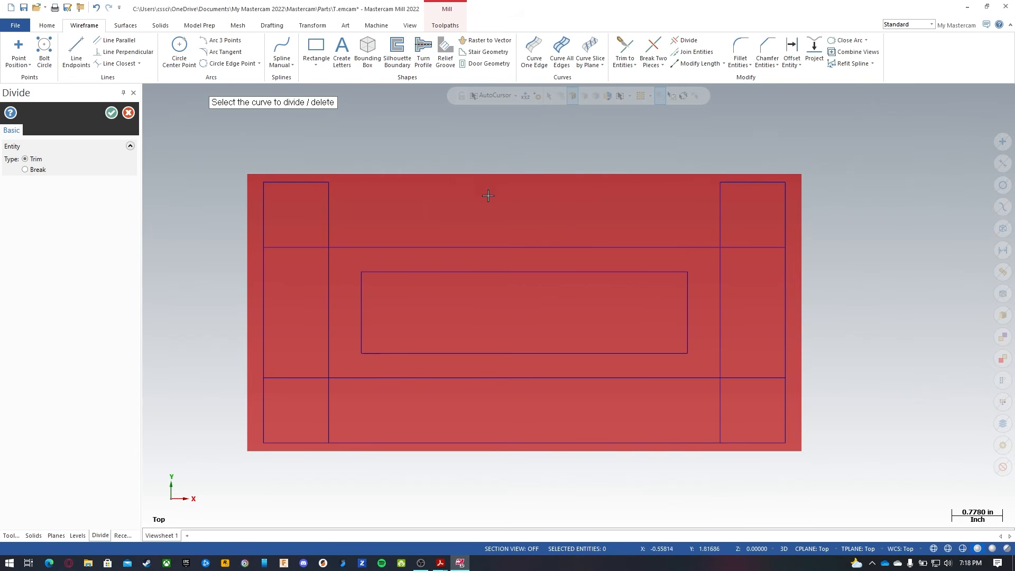
{"action": "left_click", "coordinate": [488, 443]}
{"action": "left_click", "coordinate": [295, 376]}
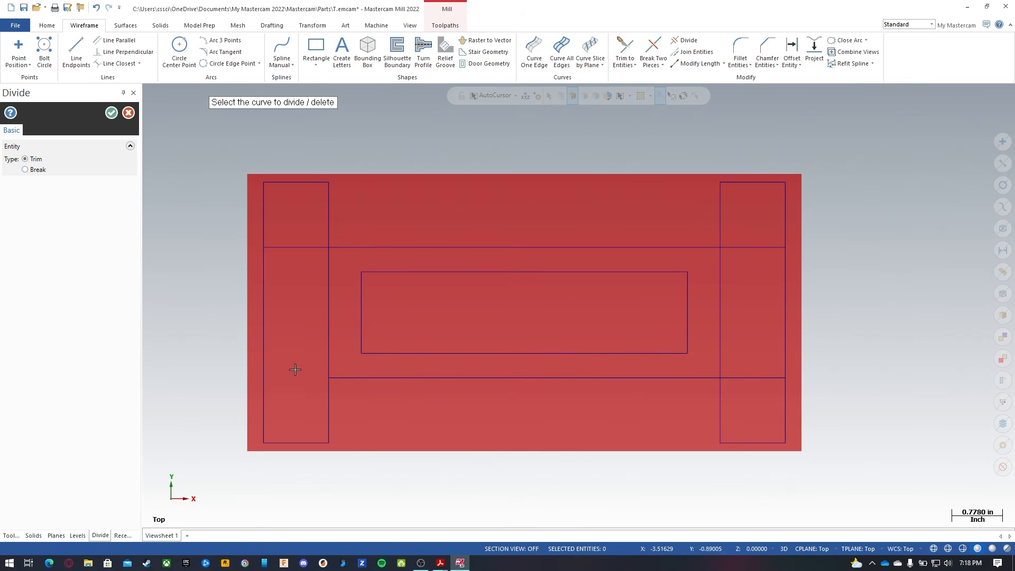
{"action": "left_click", "coordinate": [330, 304]}
{"action": "left_click", "coordinate": [721, 314]}
{"action": "left_click", "coordinate": [745, 246]}
{"action": "left_click", "coordinate": [742, 376]}
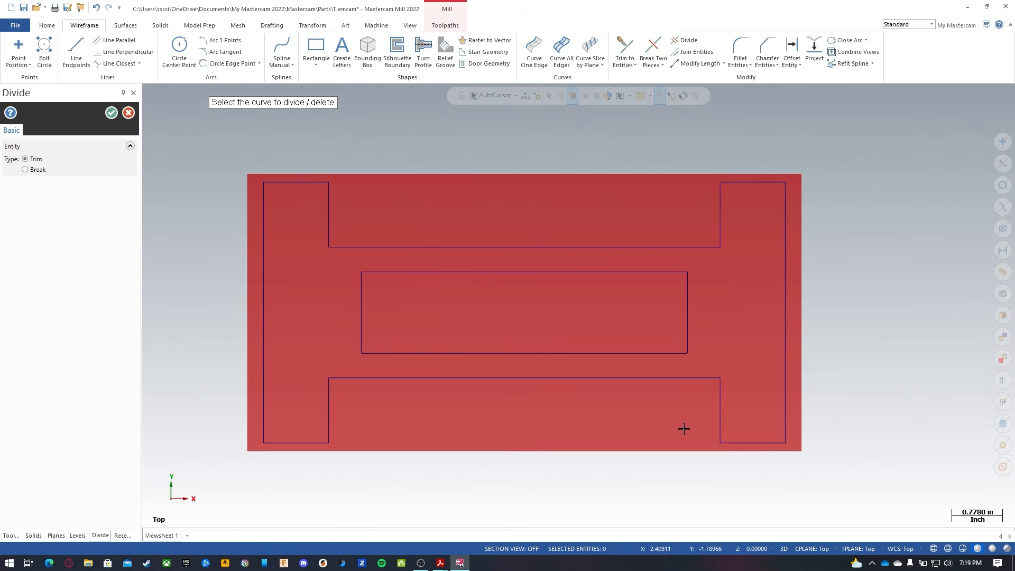
{"action": "left_click", "coordinate": [111, 112]}
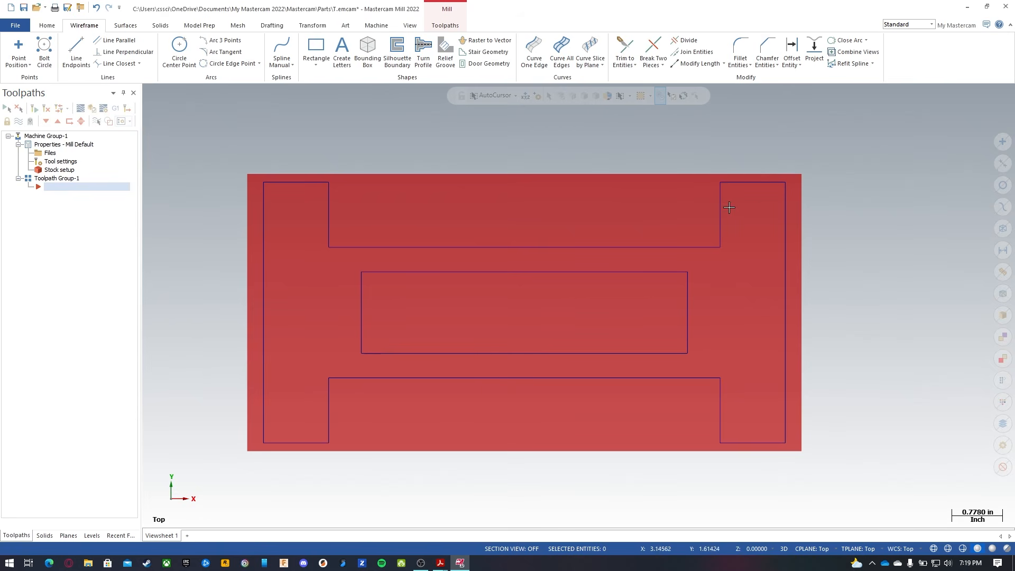
Check the corner callout in the PDF, chamfer the inner rectangle's four corners individually at 0.25 with Chamfer Entities, and undo the chamfers.
{"action": "key", "text": "alt+Tab"}
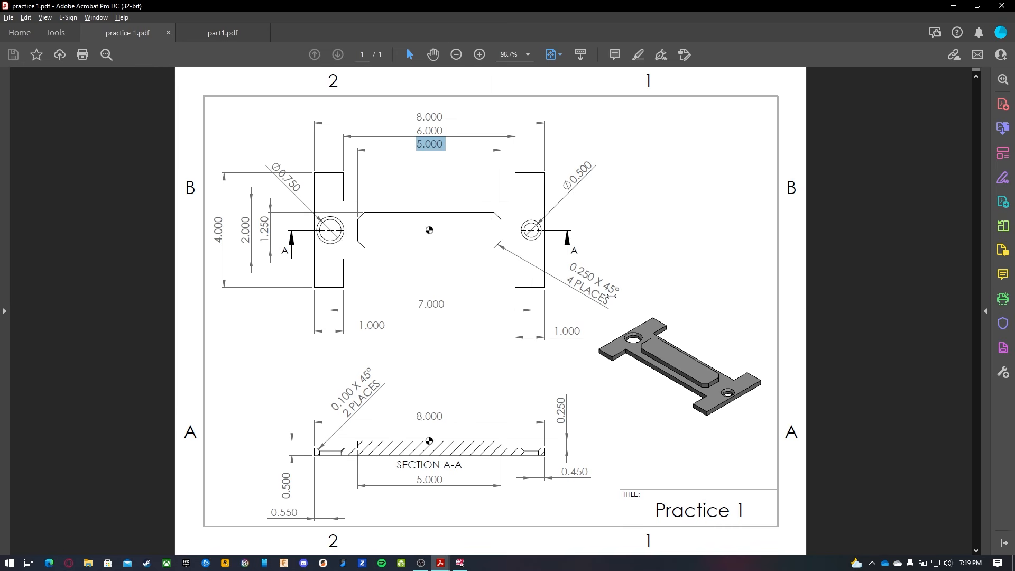
{"action": "key", "text": "alt+Tab"}
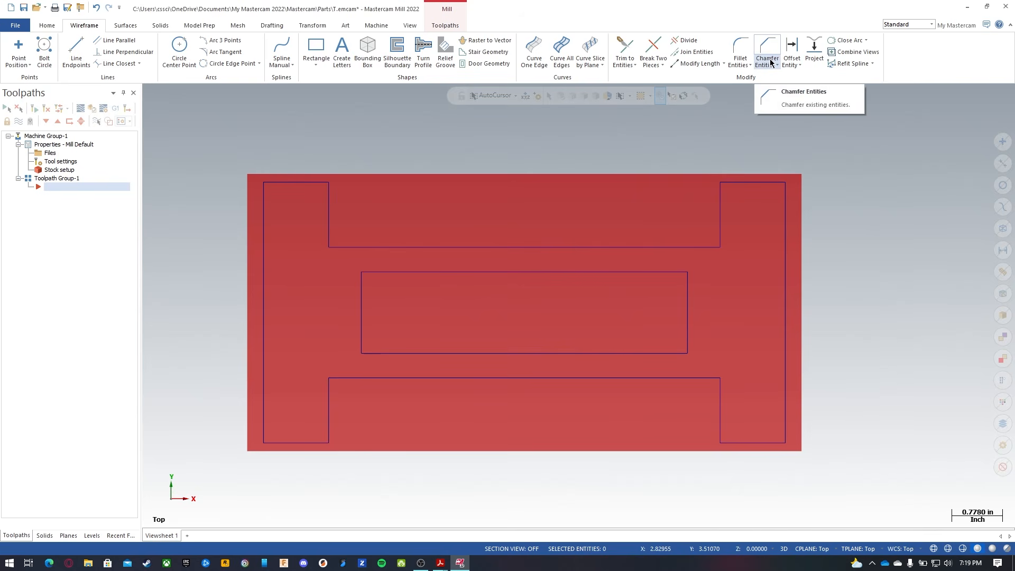
{"action": "left_click", "coordinate": [767, 48]}
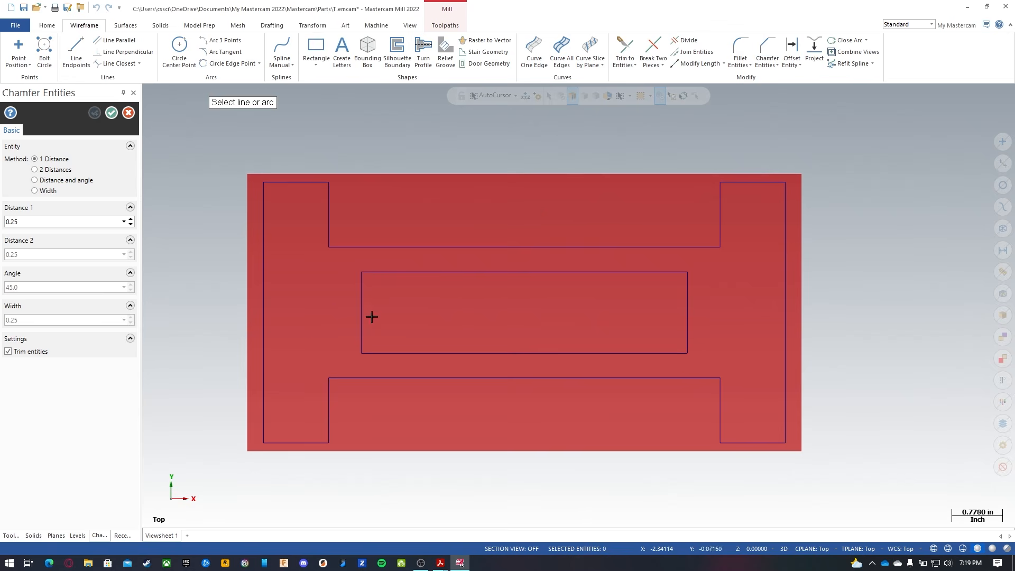
{"action": "left_click", "coordinate": [362, 299]}
{"action": "left_click", "coordinate": [408, 272]}
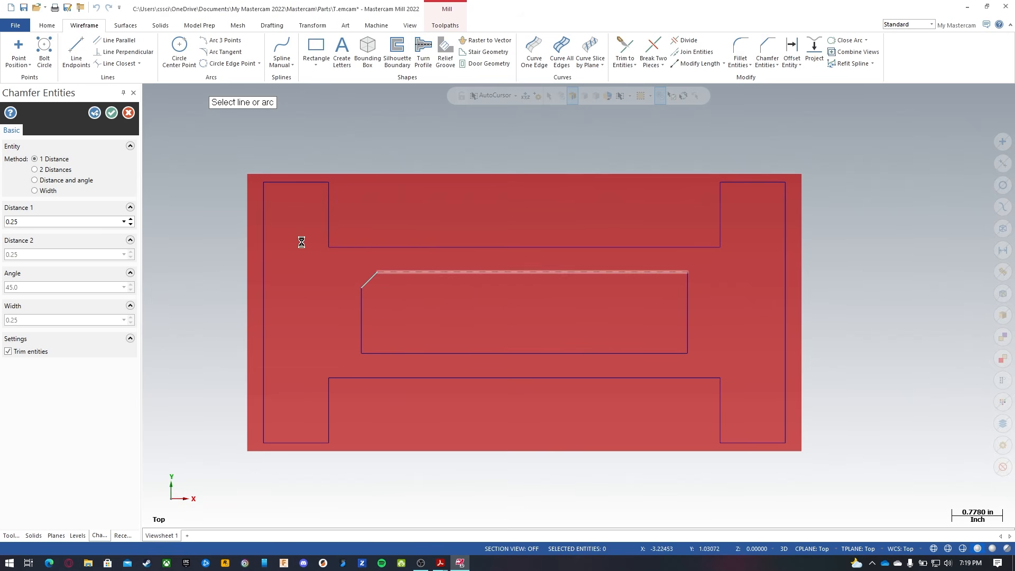
{"action": "left_click", "coordinate": [650, 272]}
{"action": "left_click", "coordinate": [688, 313]}
{"action": "left_click", "coordinate": [687, 337]}
{"action": "left_click", "coordinate": [658, 353]}
{"action": "left_click", "coordinate": [404, 353]}
{"action": "left_click", "coordinate": [361, 317]}
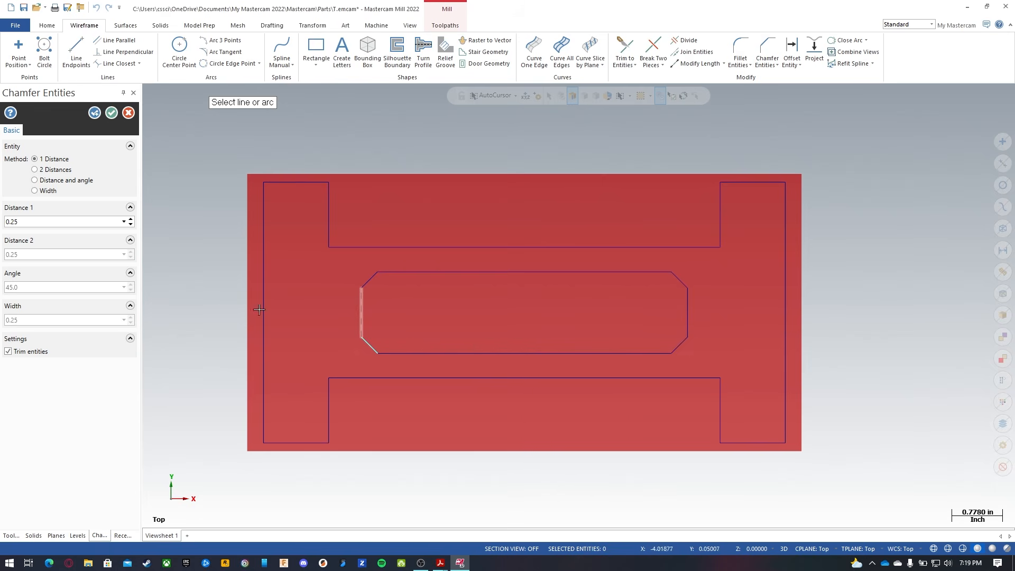
{"action": "left_click", "coordinate": [111, 112]}
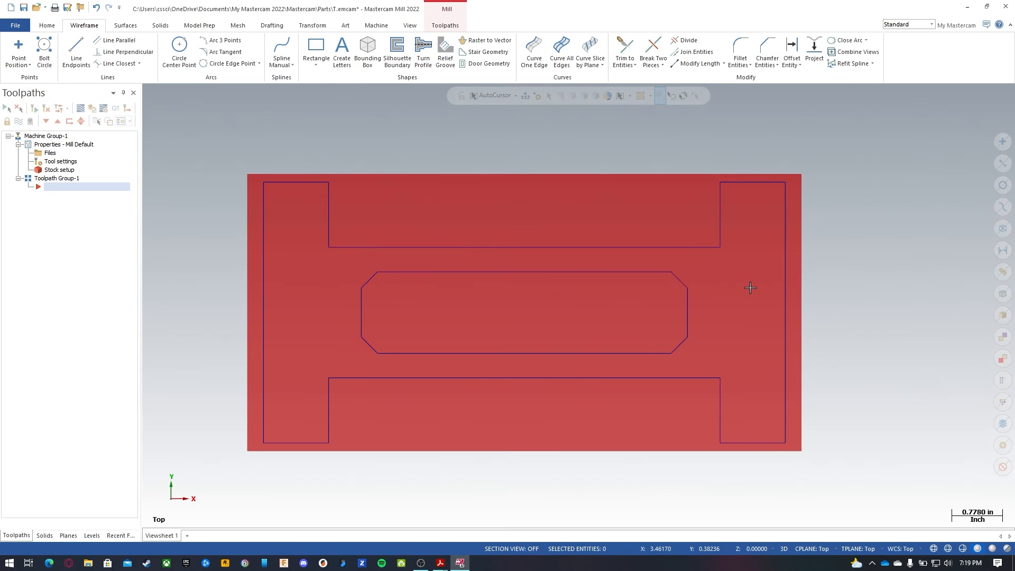
{"action": "key", "text": "ctrl+z"}
Chamfer all four corners of the inner rectangle at once with Chamfer Chains, using a distance of 0.25.
{"action": "left_click", "coordinate": [774, 64]}
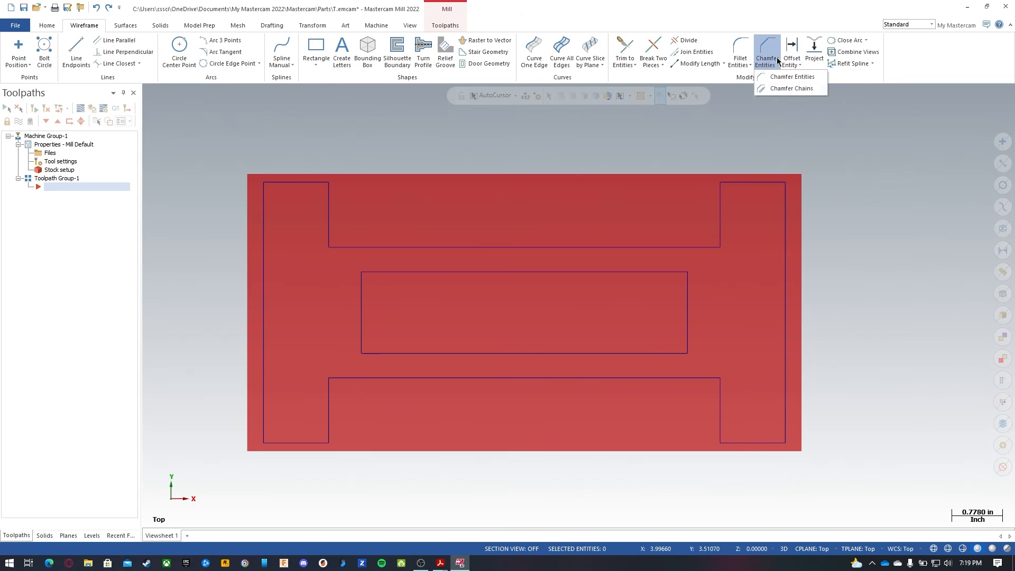
{"action": "left_click", "coordinate": [783, 88]}
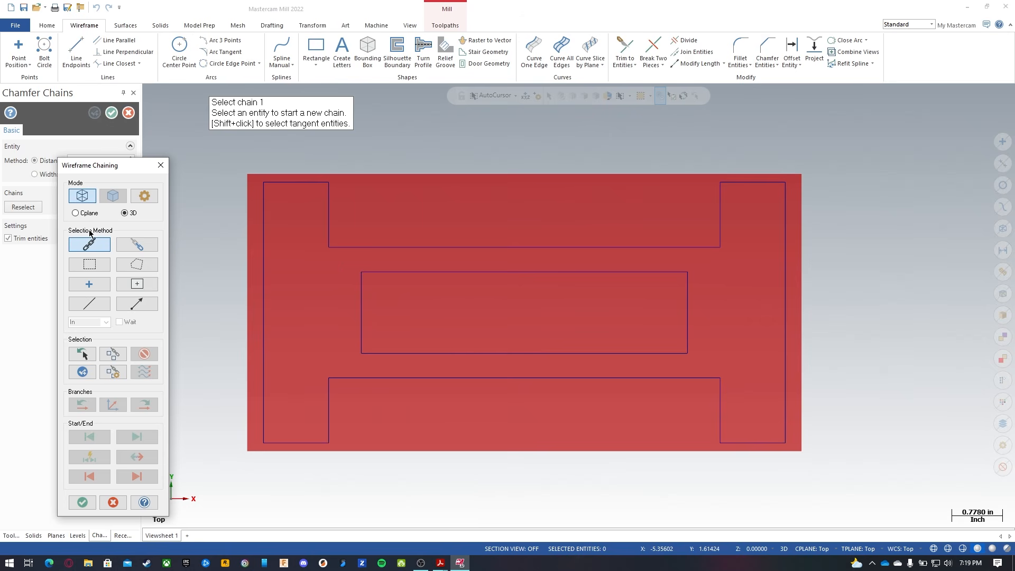
{"action": "left_click", "coordinate": [361, 300]}
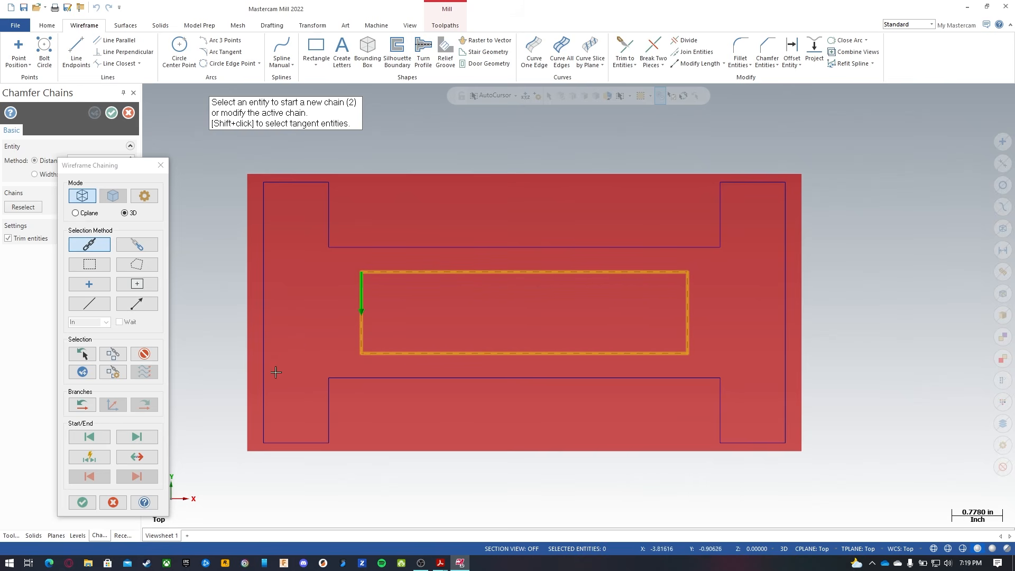
{"action": "left_click", "coordinate": [82, 502]}
{"action": "double_click", "coordinate": [83, 159]}
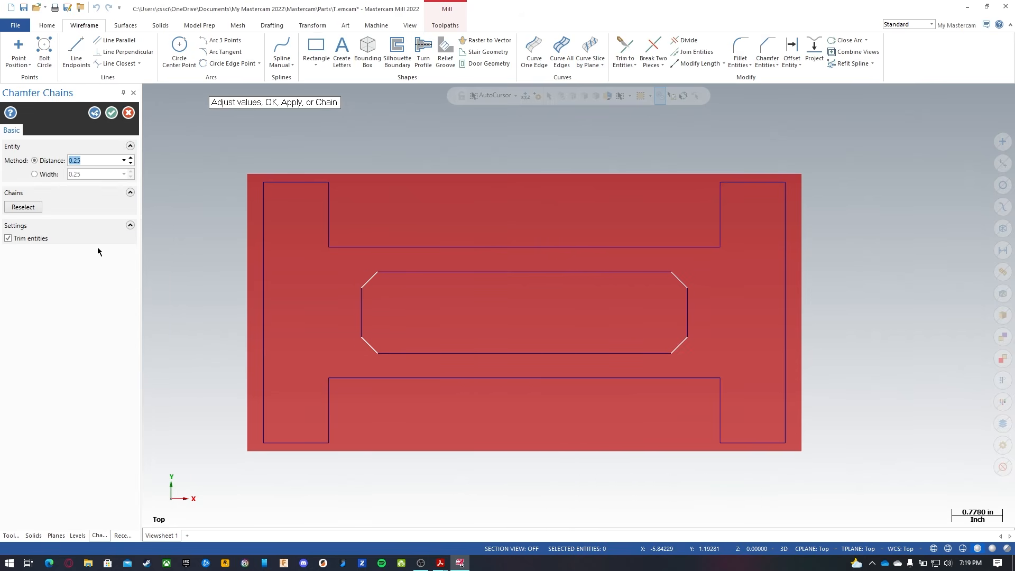
{"action": "left_click", "coordinate": [112, 117]}
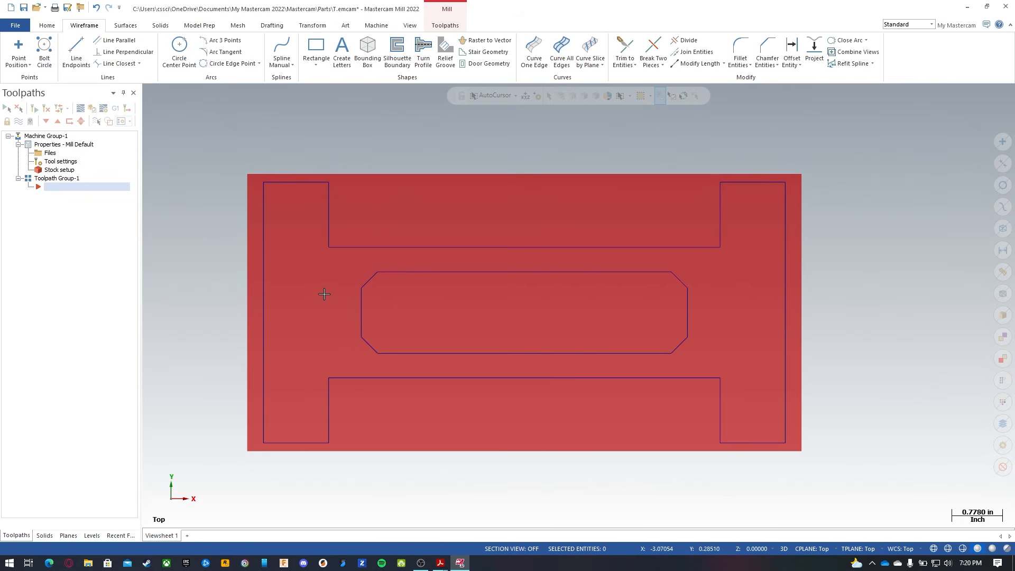
Check the hole position in the PDF and create a 0.55 long perpendicular line inward from the midpoint of the outline's left edge.
{"action": "key", "text": "alt+Tab"}
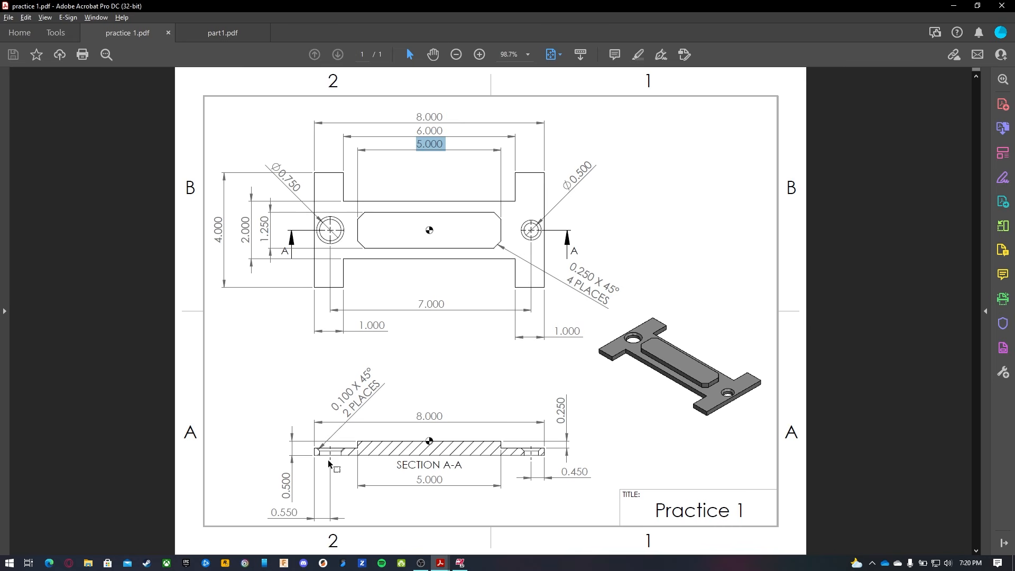
{"action": "key", "text": "alt+Tab"}
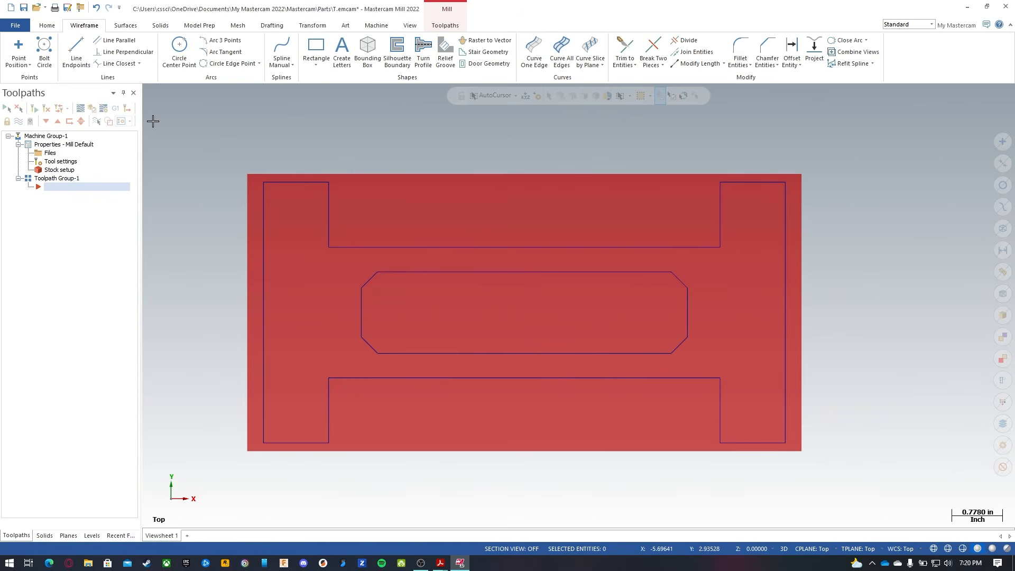
{"action": "left_click", "coordinate": [126, 53]}
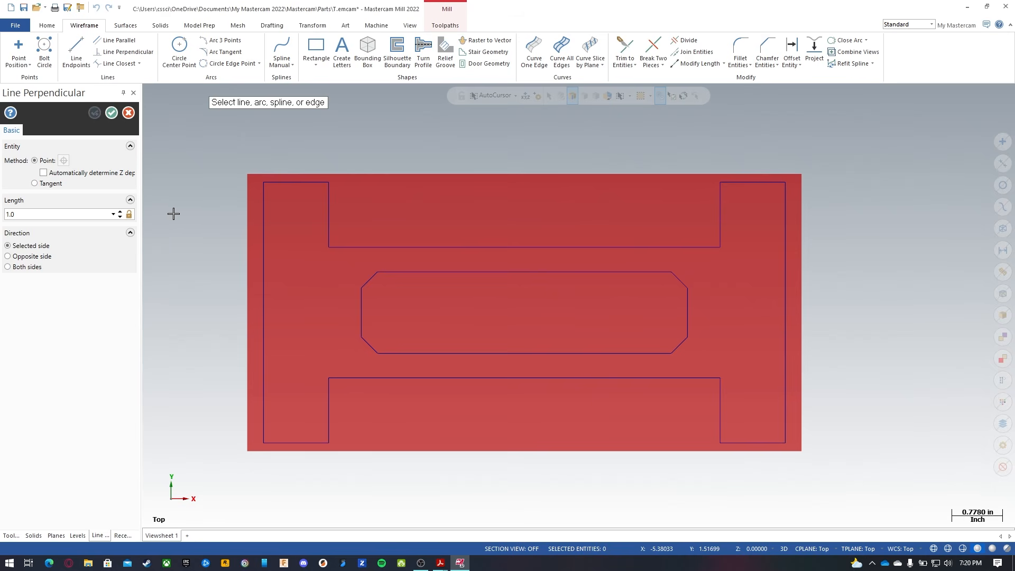
{"action": "left_click", "coordinate": [263, 277]}
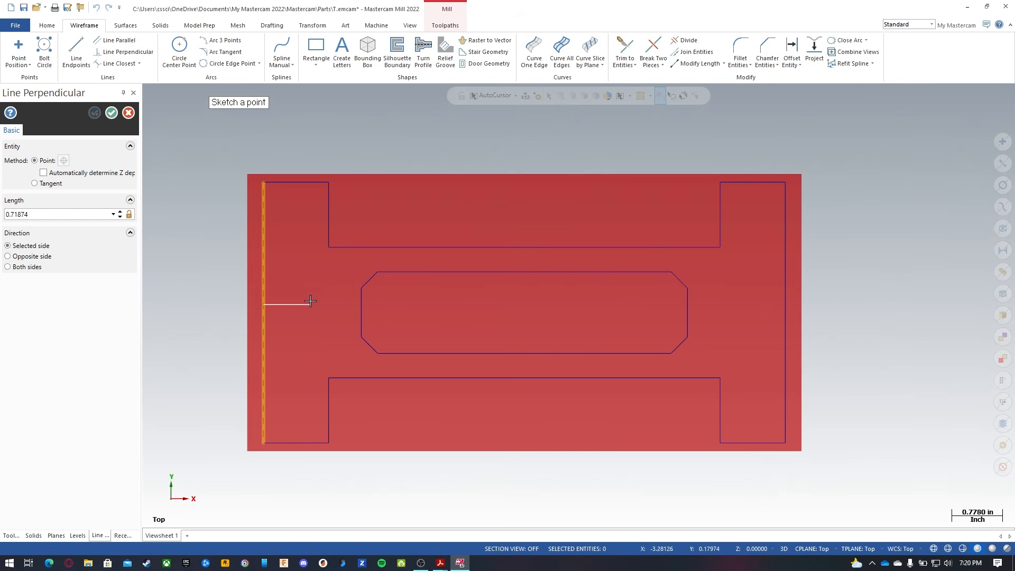
{"action": "left_click", "coordinate": [84, 219]}
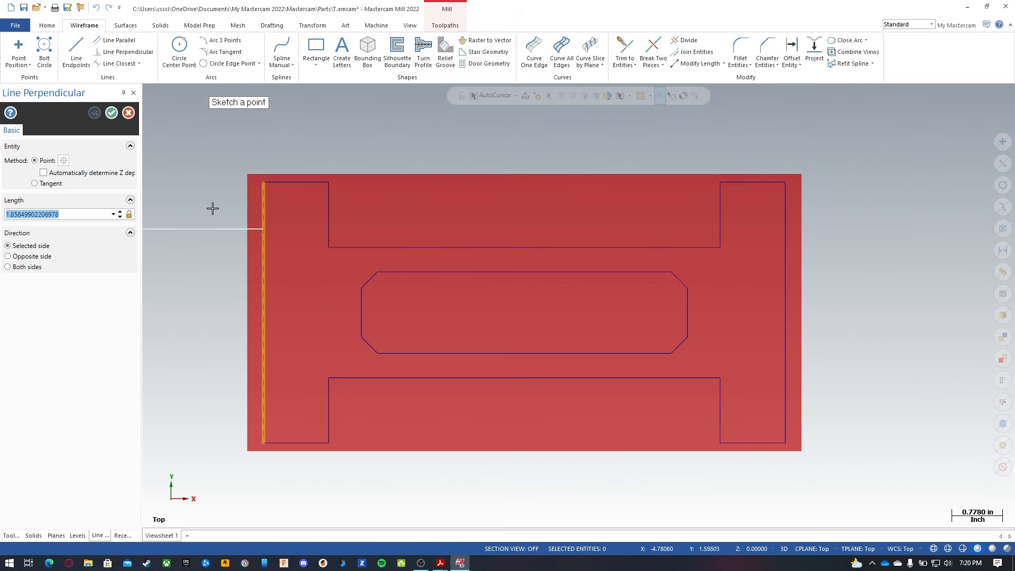
{"action": "type", "text": "0.55"}
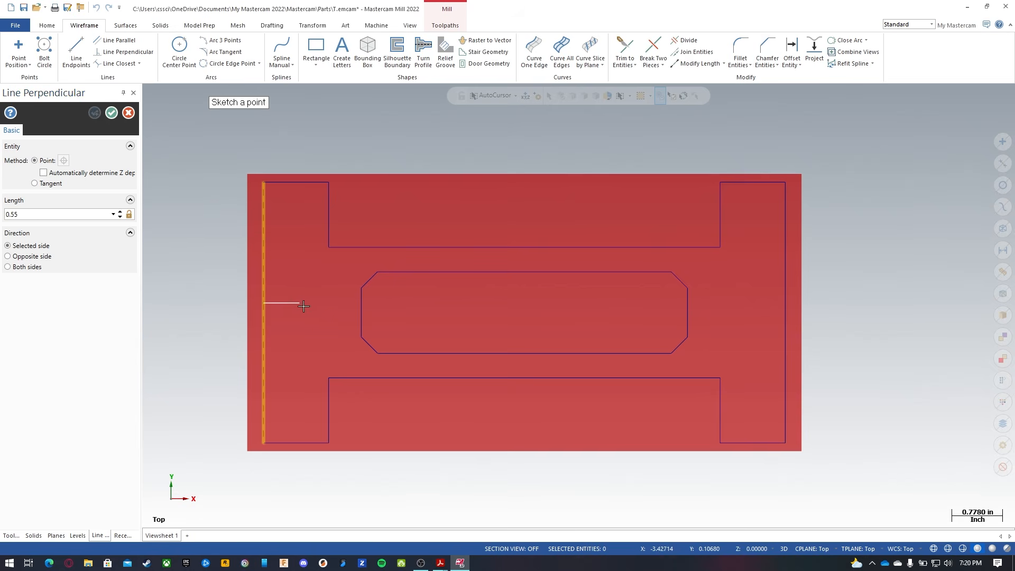
{"action": "left_click", "coordinate": [264, 312]}
{"action": "left_click", "coordinate": [515, 96]}
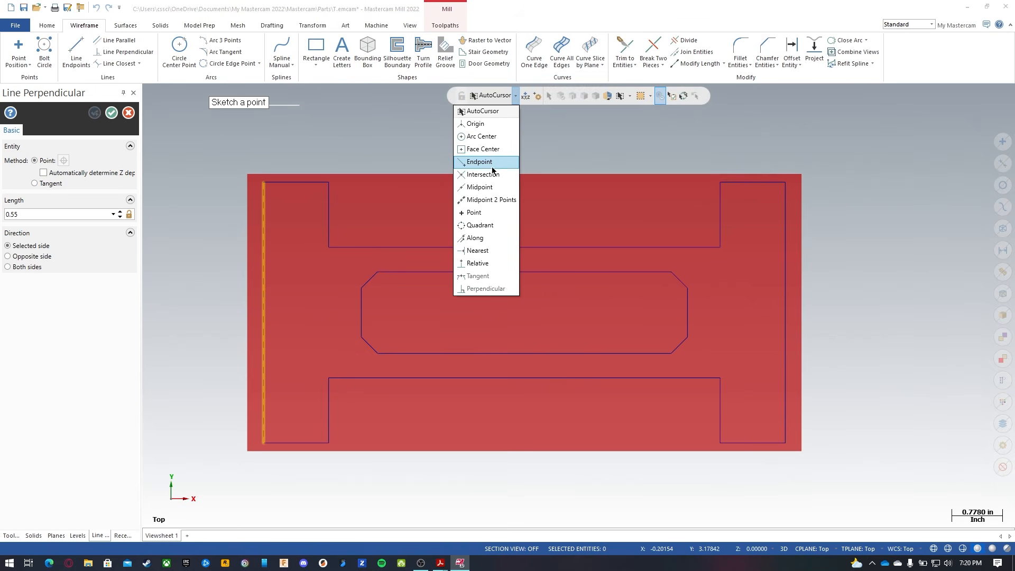
{"action": "left_click", "coordinate": [483, 187]}
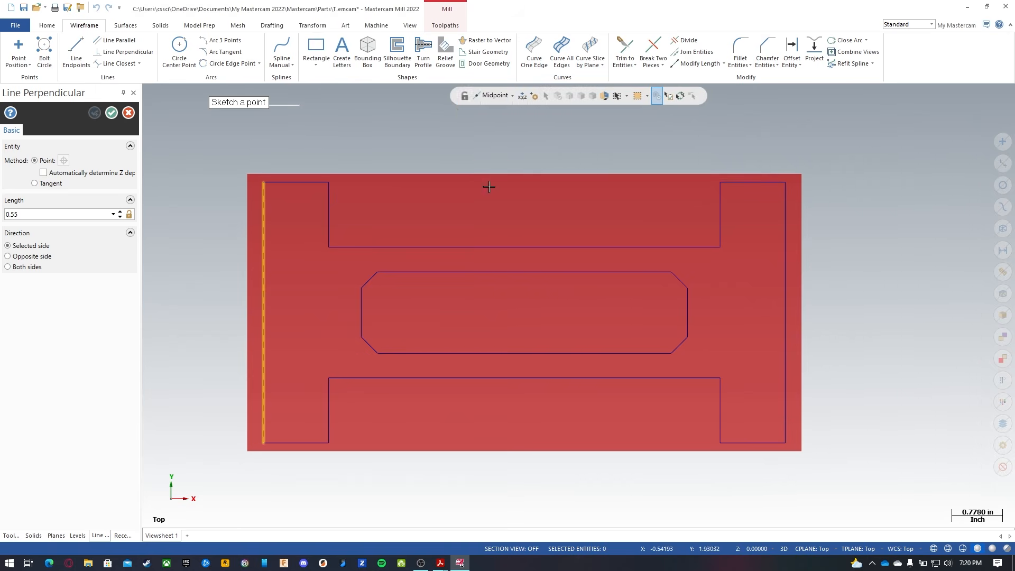
{"action": "left_click", "coordinate": [266, 317]}
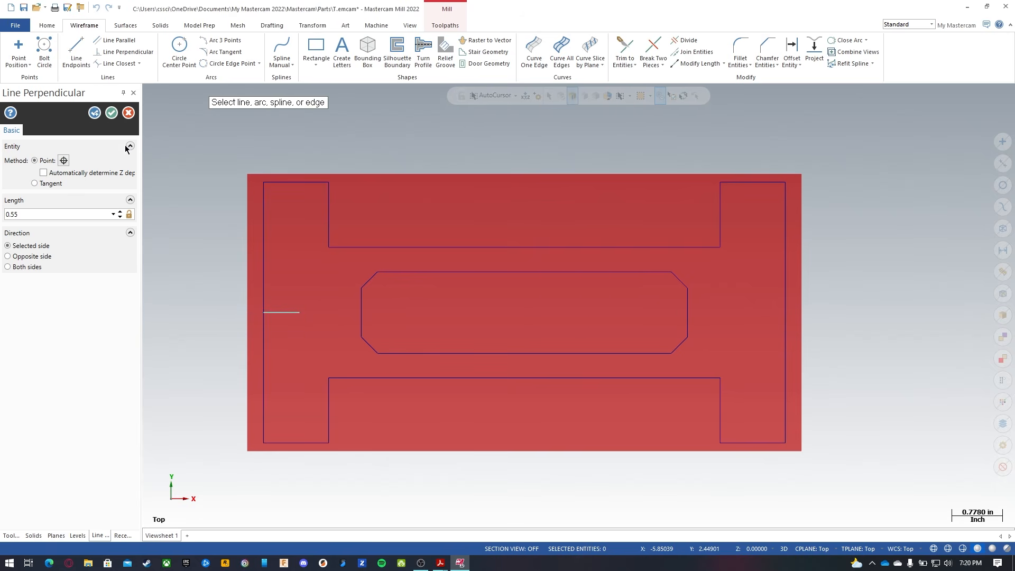
{"action": "left_click", "coordinate": [95, 113]}
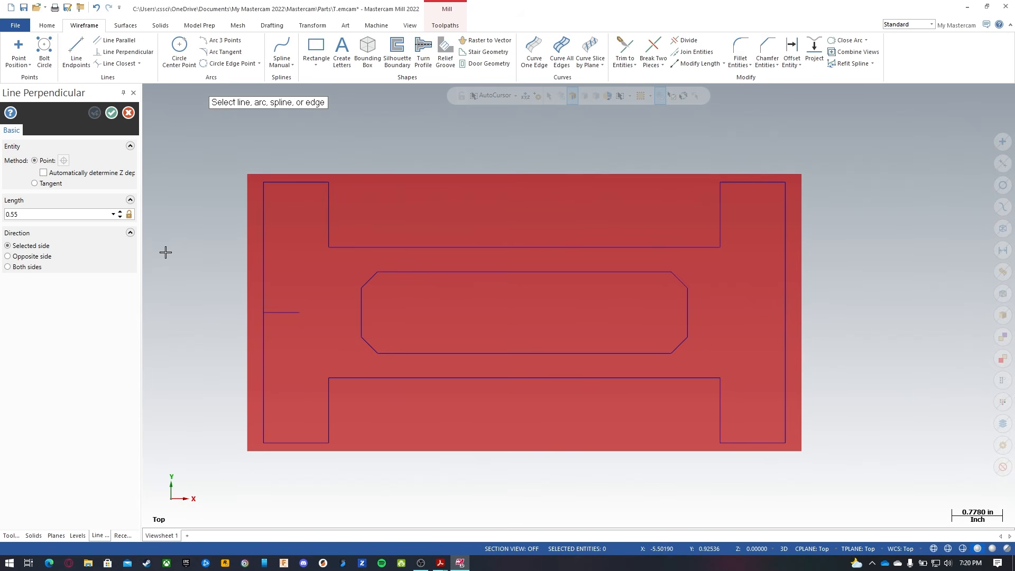
Create a 0.45 long perpendicular line inward from the midpoint of the outline's right edge and finish the Line Perpendicular command.
{"action": "left_click", "coordinate": [72, 210]}
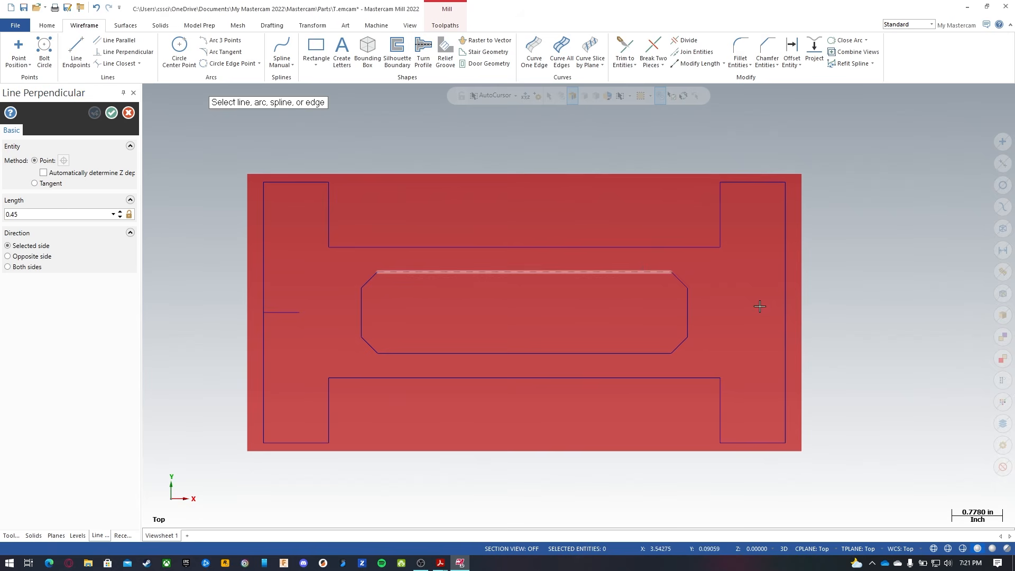
{"action": "left_click", "coordinate": [782, 324]}
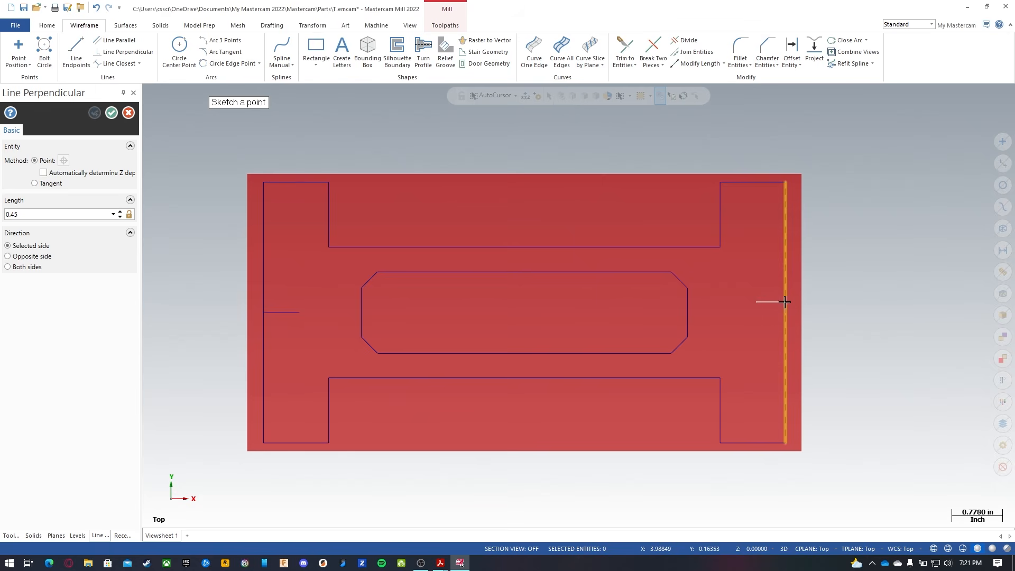
{"action": "left_click", "coordinate": [515, 96]}
{"action": "left_click", "coordinate": [497, 188]}
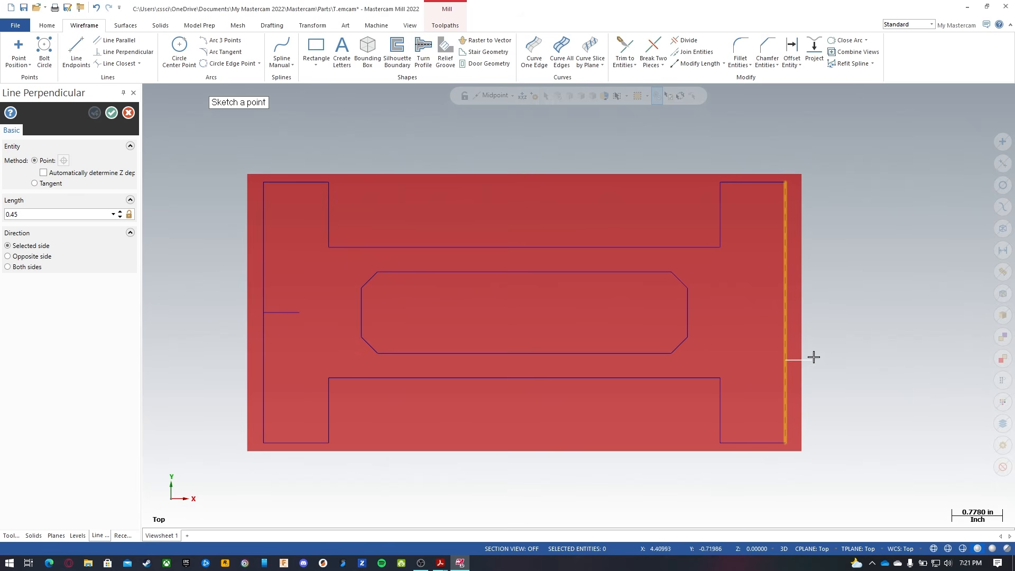
{"action": "left_click", "coordinate": [729, 318]}
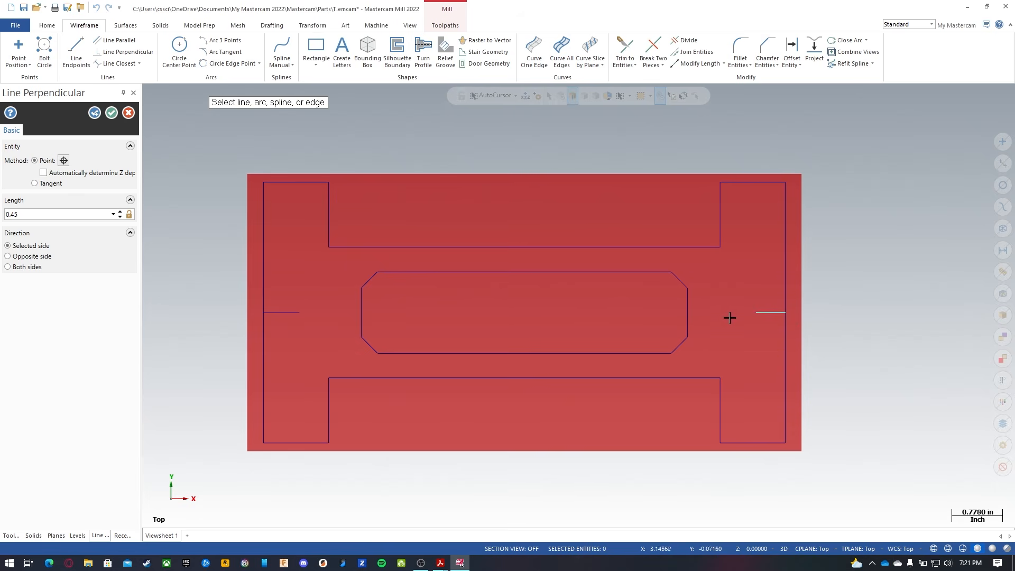
{"action": "left_click", "coordinate": [111, 112]}
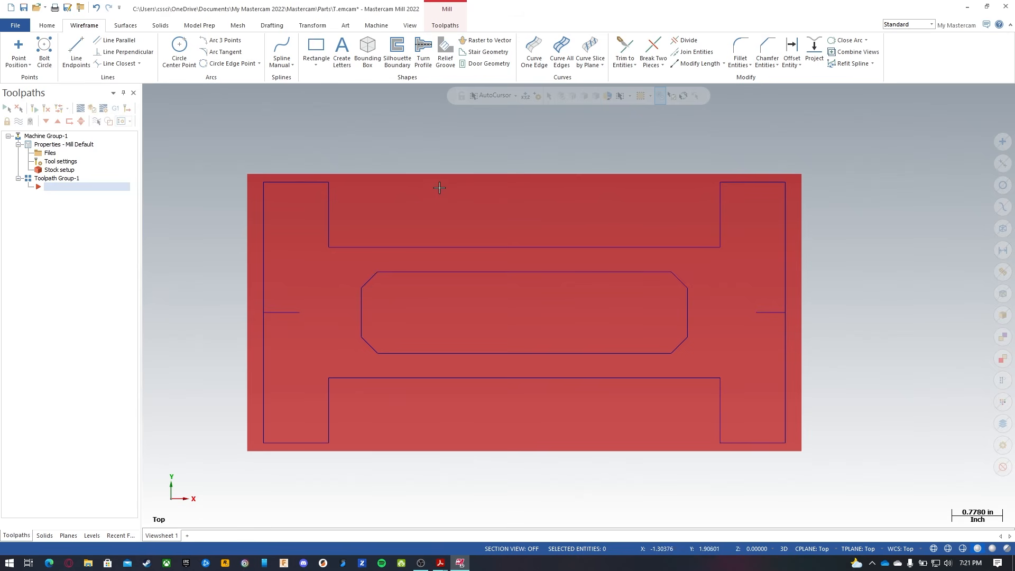
Create a 0.75 diameter circle centered on the inner end of the left perpendicular line, reviewing the AutoCursor snap settings before placing it.
{"action": "left_click", "coordinate": [180, 50]}
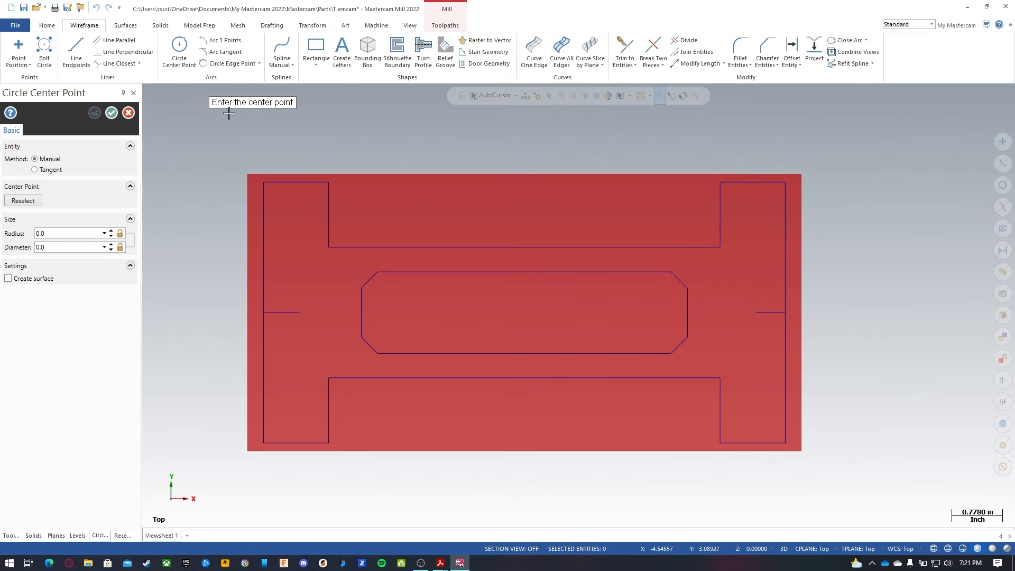
{"action": "left_click", "coordinate": [59, 246]}
{"action": "key", "text": "Return"}
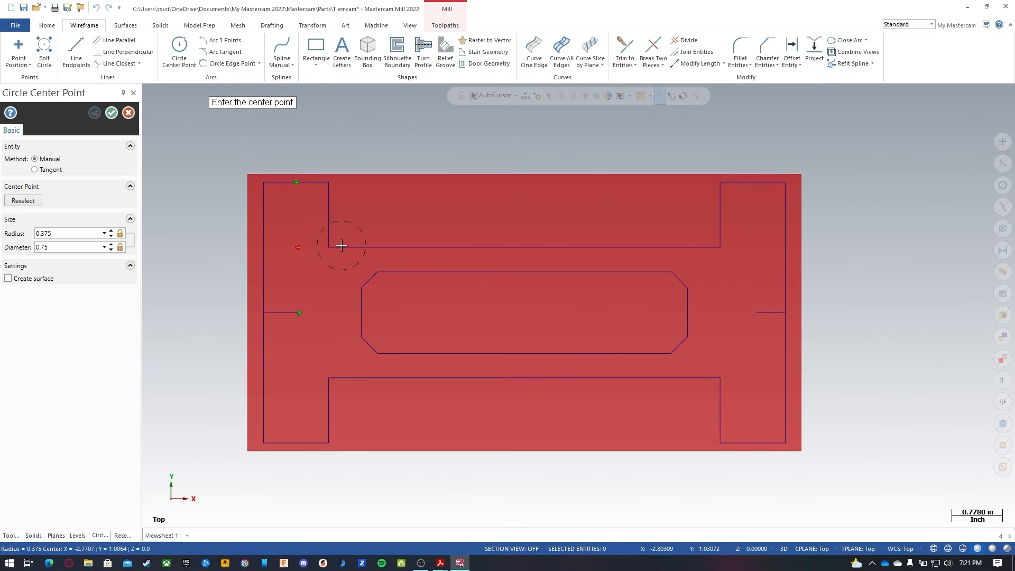
{"action": "left_click", "coordinate": [539, 97]}
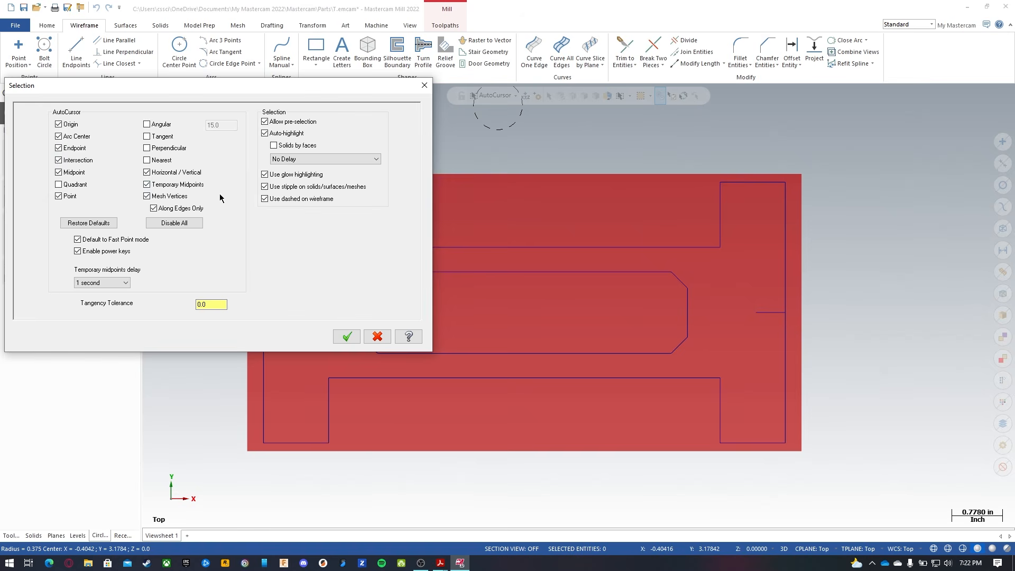
{"action": "left_click", "coordinate": [347, 337]}
{"action": "left_click", "coordinate": [299, 313]}
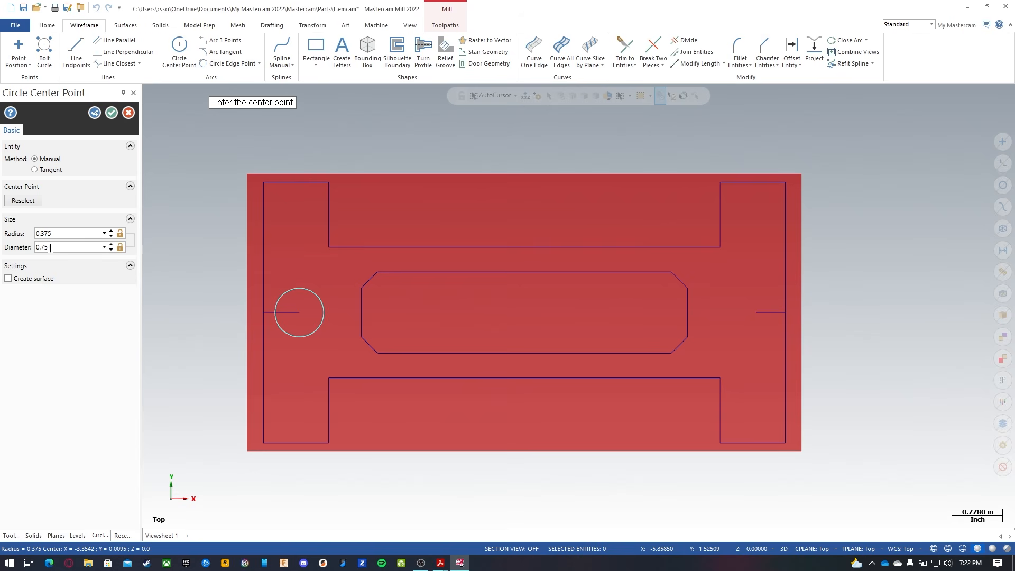
Create a 0.5 diameter circle centered on the inner end of the right perpendicular line and finish the Circle Center Point command.
{"action": "left_click", "coordinate": [94, 113]}
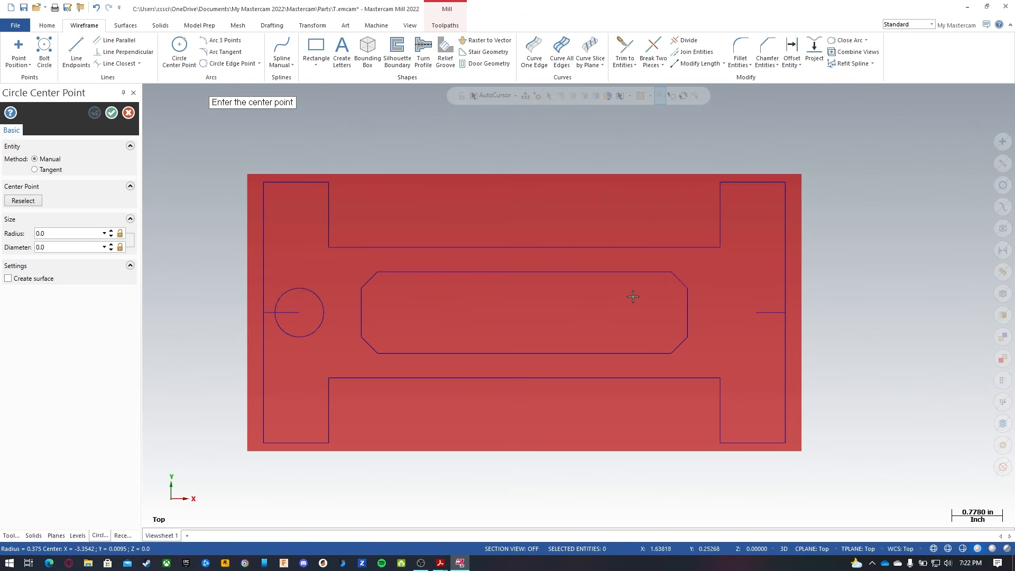
{"action": "left_click", "coordinate": [63, 244]}
{"action": "type", "text": "0.5"}
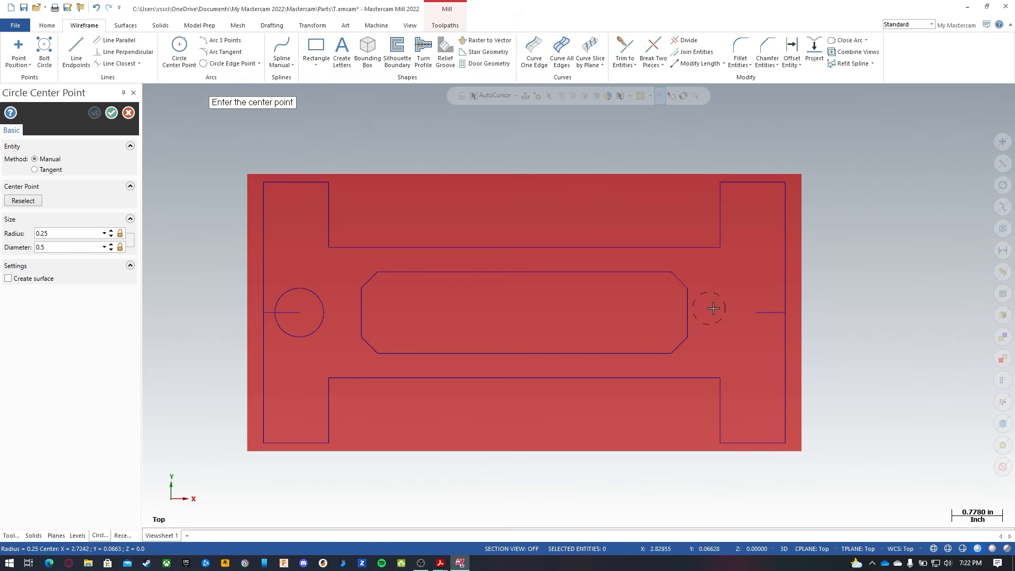
{"action": "left_click", "coordinate": [757, 312]}
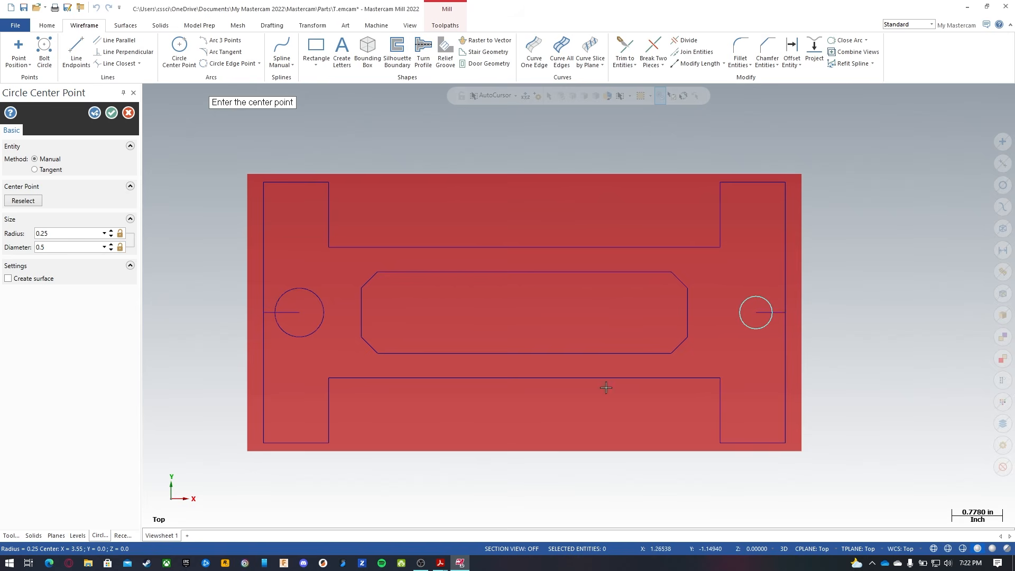
{"action": "left_click", "coordinate": [111, 112]}
Delete the two perpendicular construction lines that located the circle centers.
{"action": "left_click", "coordinate": [285, 313]}
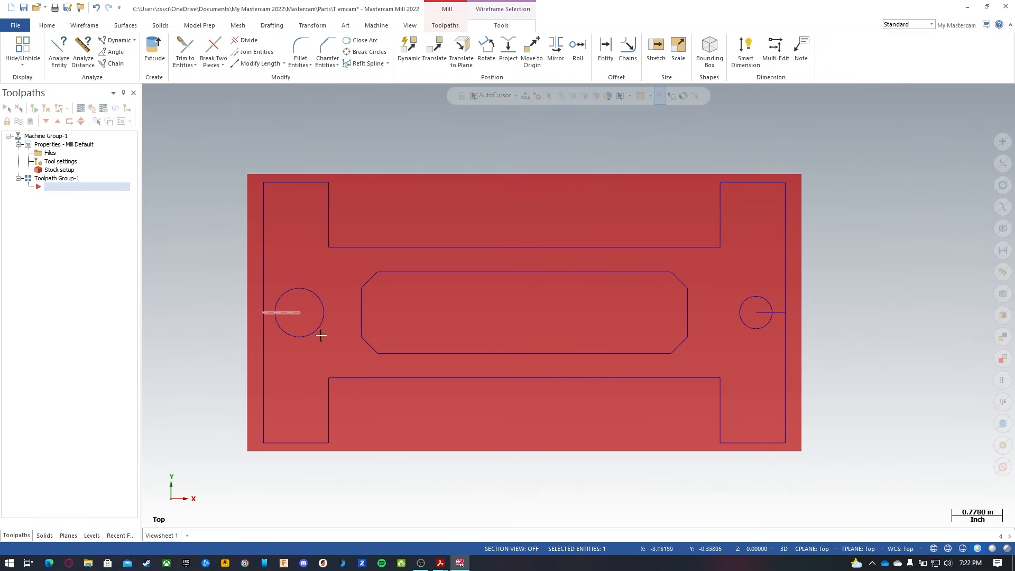
{"action": "left_click", "coordinate": [367, 392]}
{"action": "left_click", "coordinate": [769, 312]}
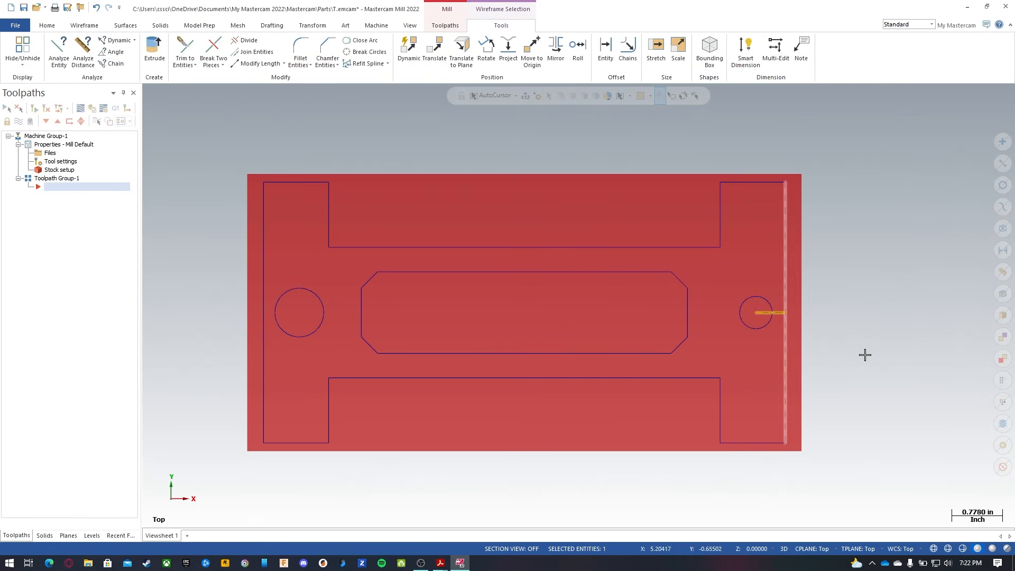
{"action": "key", "text": "Delete"}
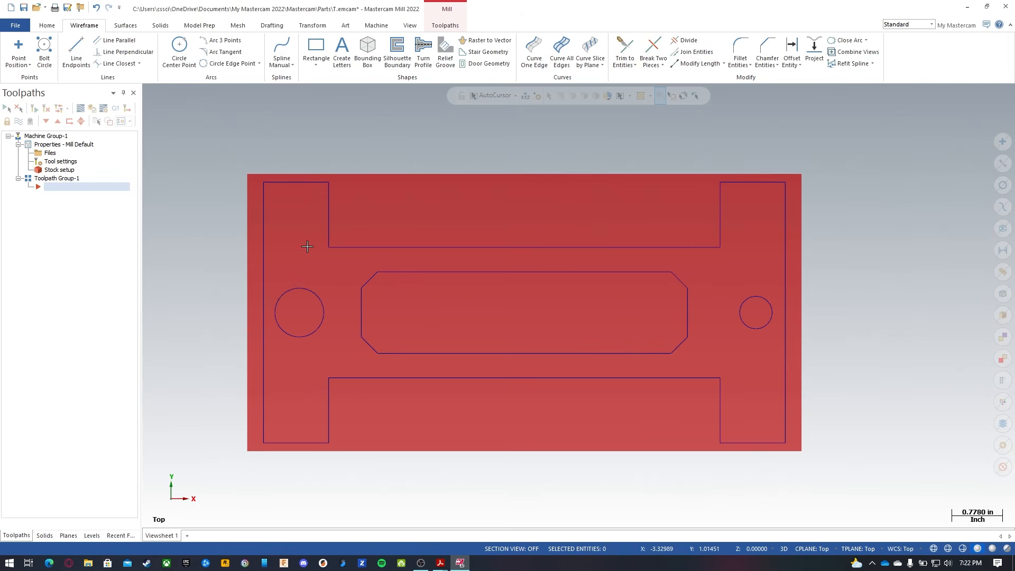
{"action": "scroll", "coordinate": [243, 251], "scroll_direction": "up", "scroll_amount": 6}
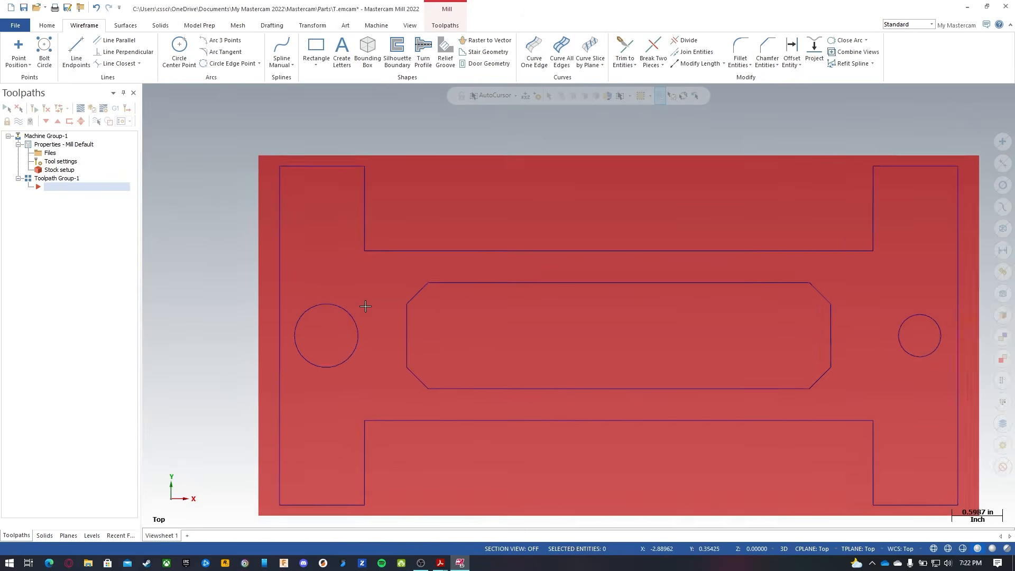
{"action": "scroll", "coordinate": [323, 304], "scroll_direction": "down", "scroll_amount": 10}
{"action": "scroll", "coordinate": [557, 315], "scroll_direction": "up", "scroll_amount": 5}
{"action": "scroll", "coordinate": [342, 293], "scroll_direction": "down", "scroll_amount": 1}
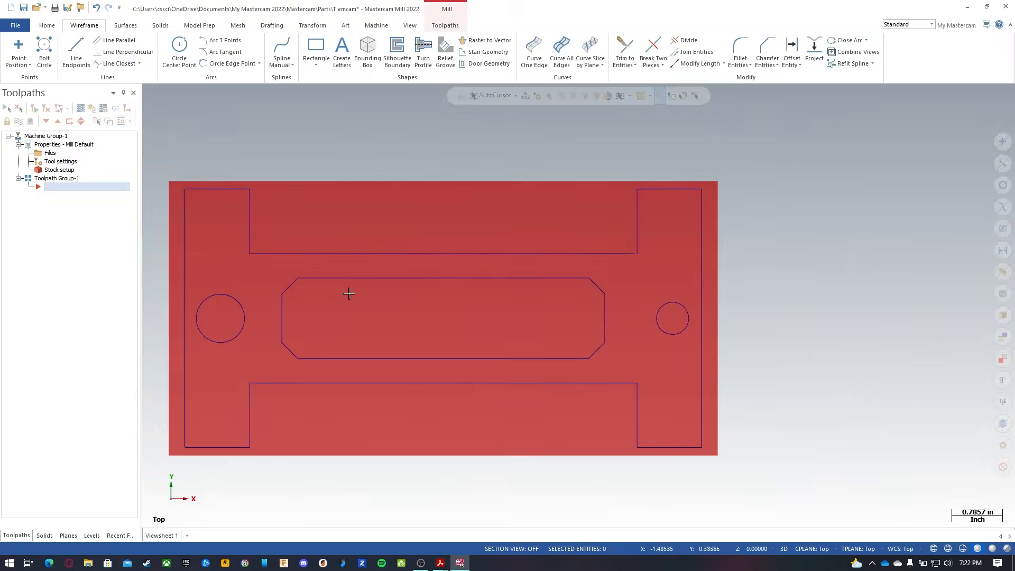
{"action": "scroll", "coordinate": [811, 356], "scroll_direction": "up", "scroll_amount": 1}
{"action": "scroll", "coordinate": [811, 356], "scroll_direction": "down", "scroll_amount": 3}
{"action": "scroll", "coordinate": [581, 317], "scroll_direction": "down", "scroll_amount": 1}
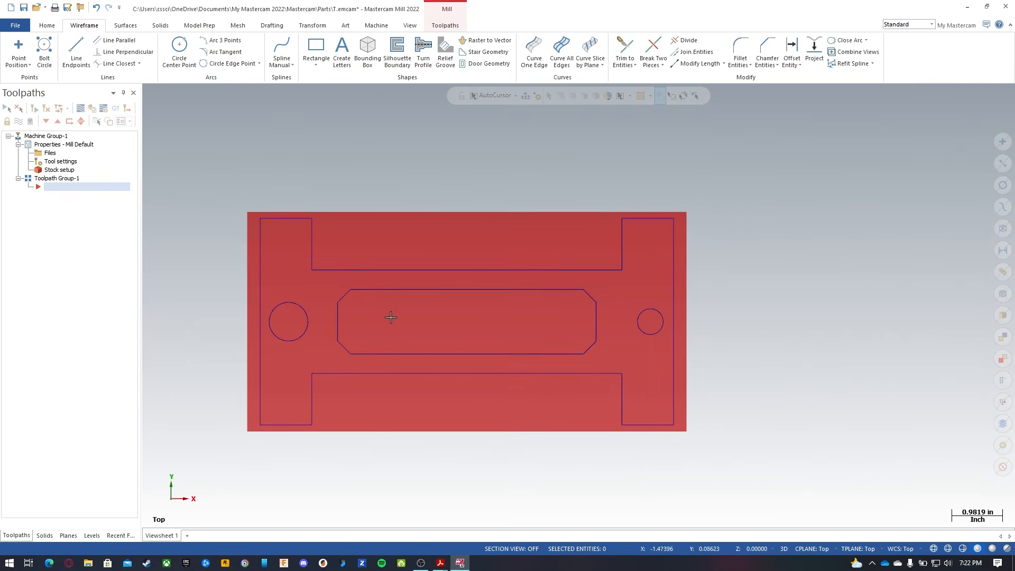
{"action": "scroll", "coordinate": [390, 315], "scroll_direction": "up", "scroll_amount": 2}
{"action": "scroll", "coordinate": [385, 315], "scroll_direction": "up", "scroll_amount": 2}
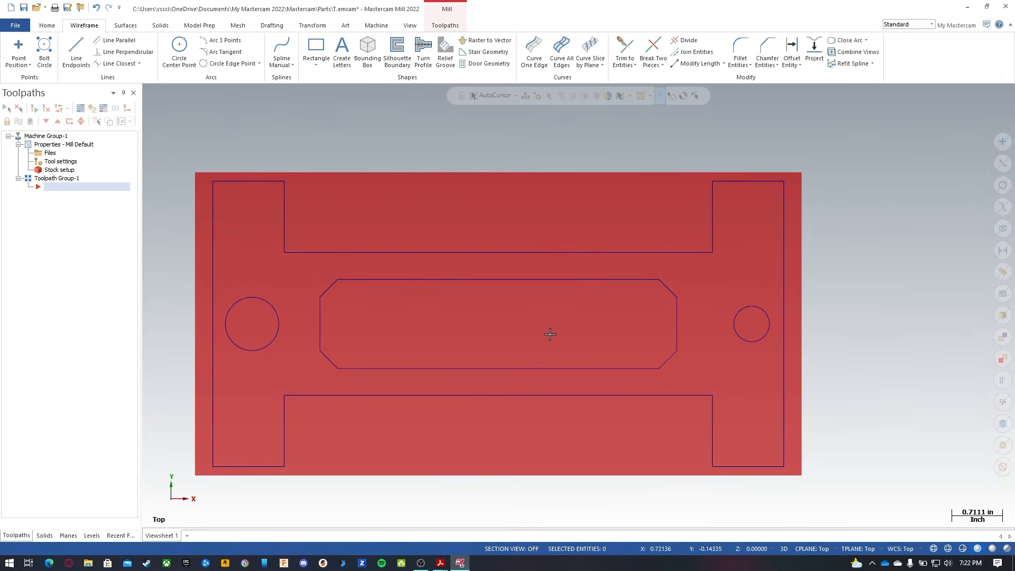
Check the step depth in the PDF drawing and try to move the outline and both circles by -0.25 in Z with Translate.
{"action": "middle_click_drag", "start_coordinate": [566, 298], "coordinate": [559, 248]}
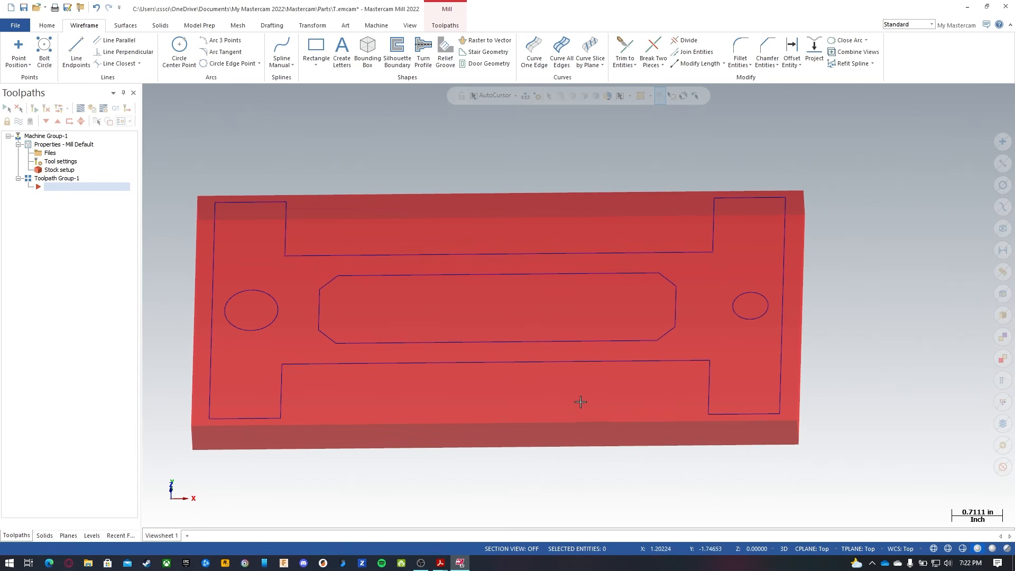
{"action": "key", "text": "alt+Tab"}
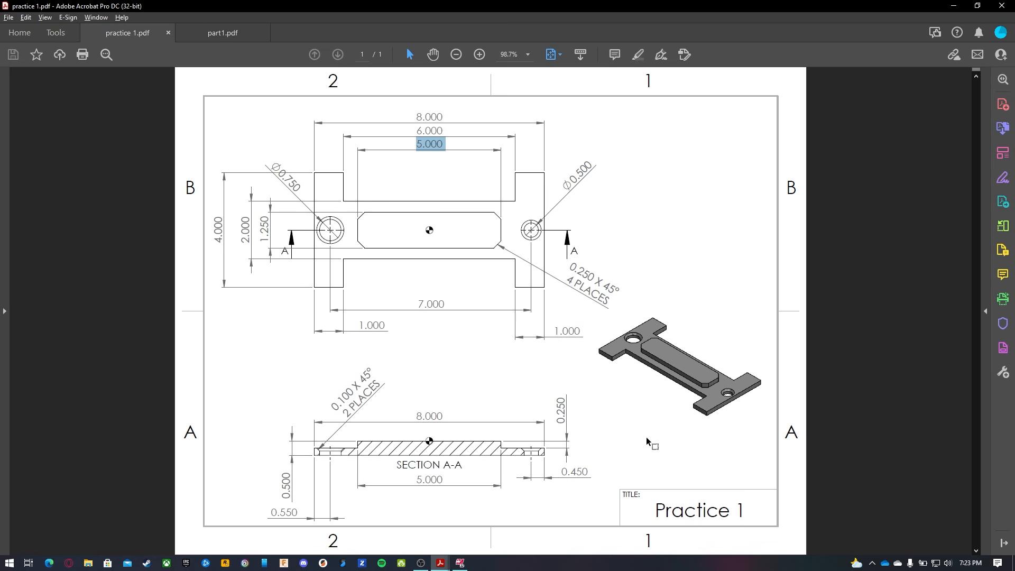
{"action": "key", "text": "alt+Tab"}
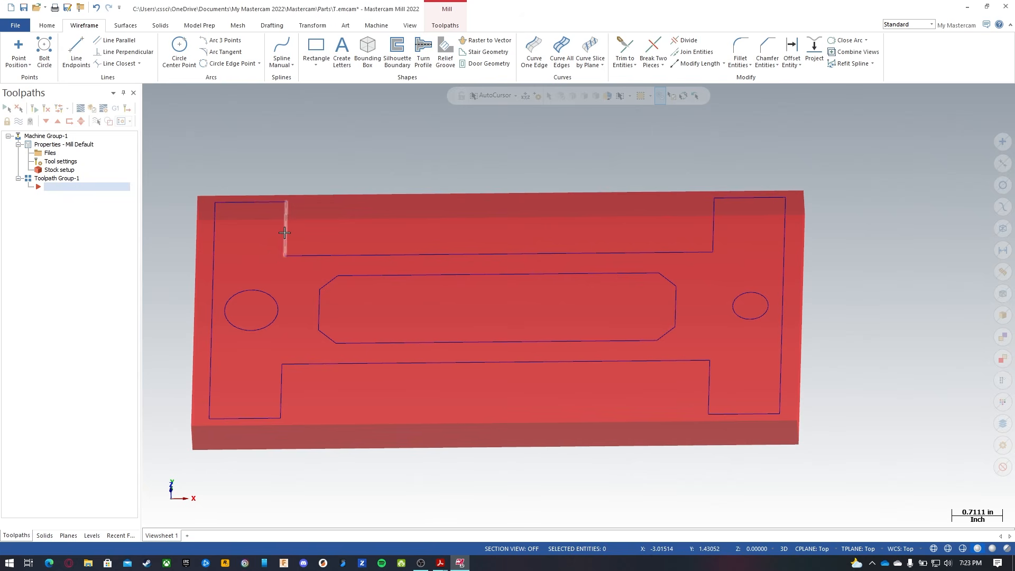
{"action": "double_click", "coordinate": [287, 229]}
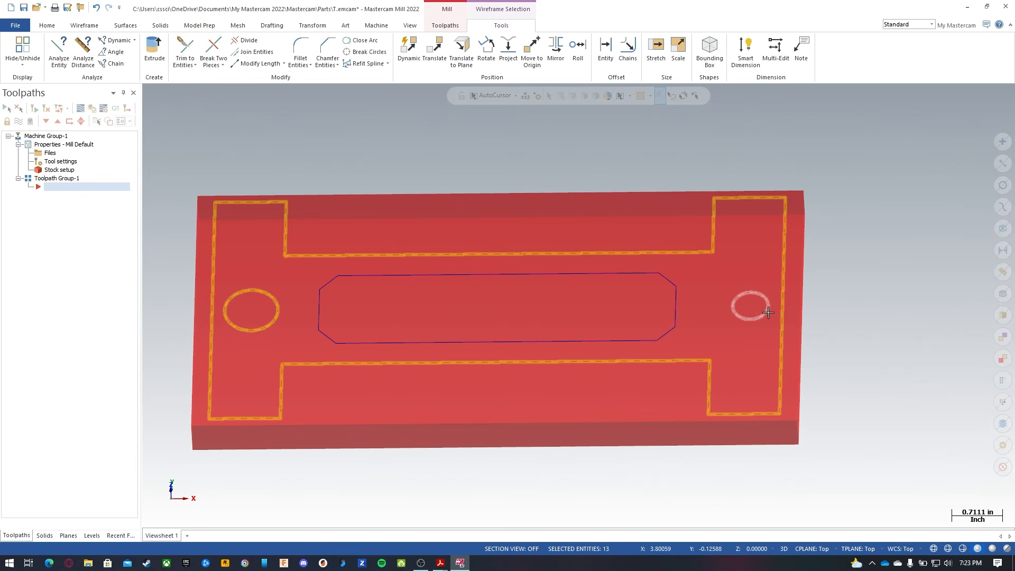
{"action": "left_click", "coordinate": [754, 320]}
{"action": "left_click", "coordinate": [320, 26]}
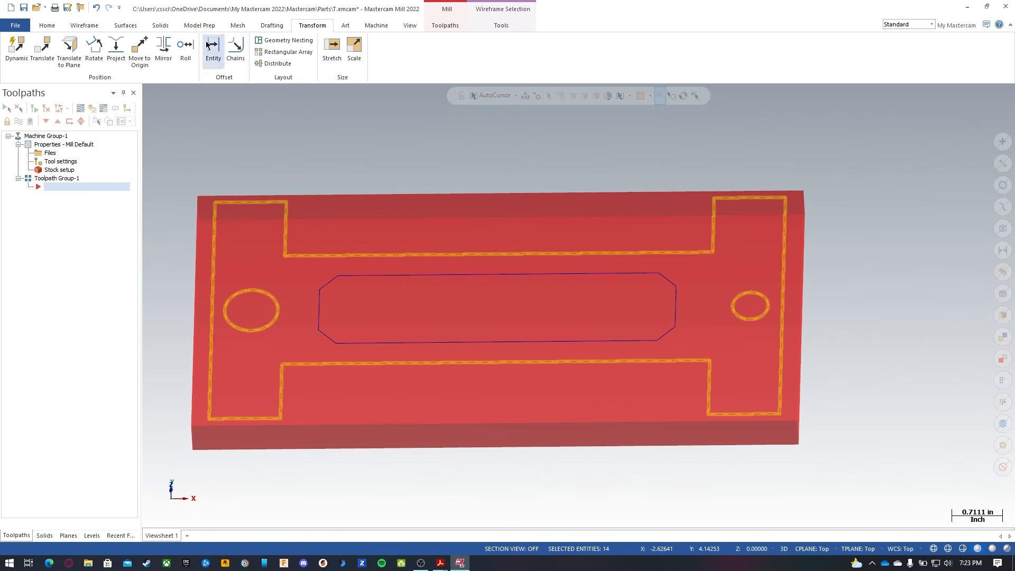
{"action": "left_click", "coordinate": [46, 46]}
{"action": "left_click", "coordinate": [35, 170]}
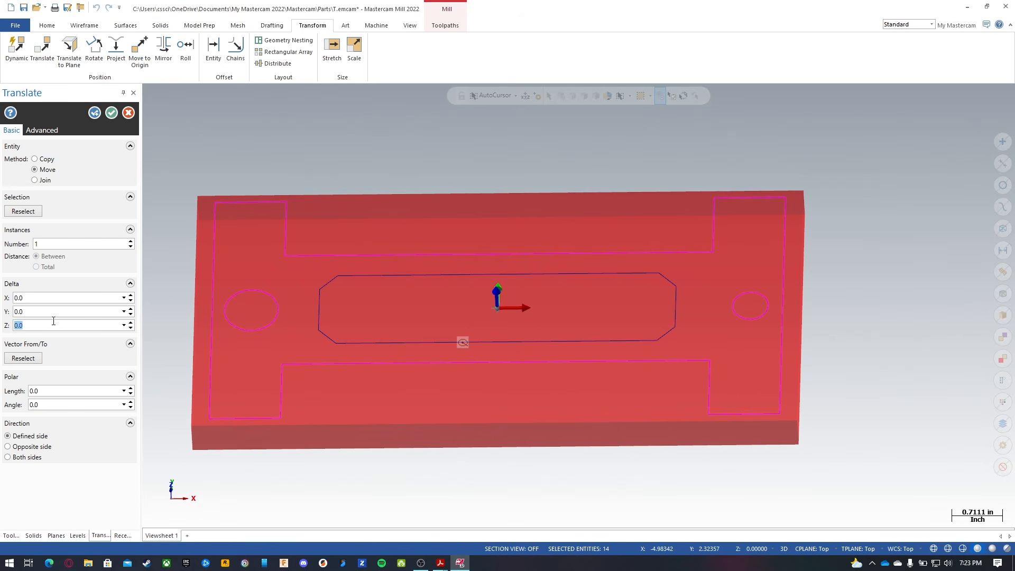
{"action": "type", "text": "-0.25"}
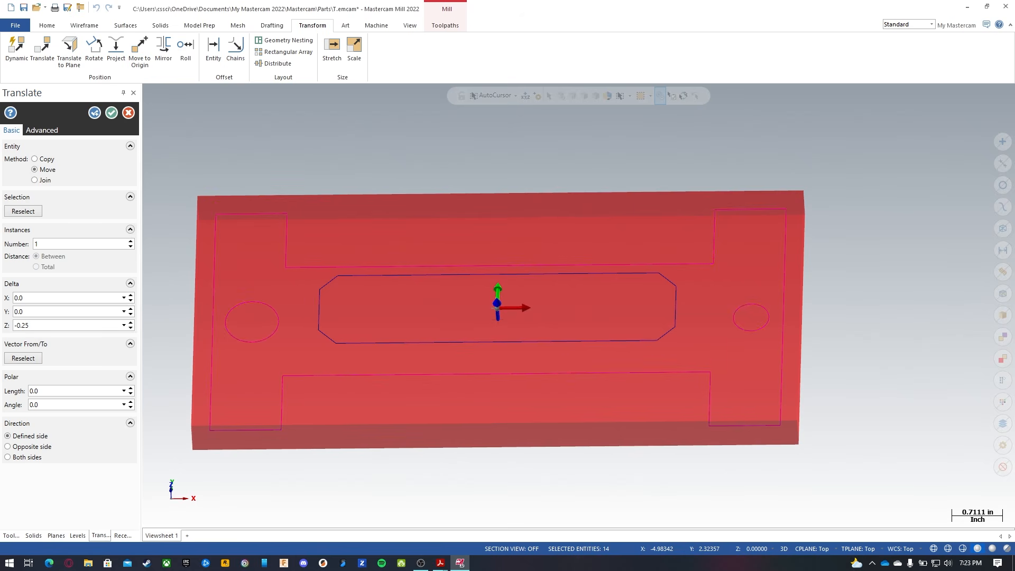
{"action": "mouse_move", "coordinate": [550, 239]}
{"action": "middle_mouse_down"}
{"action": "mouse_move", "coordinate": [548, 179]}
{"action": "mouse_move", "coordinate": [546, 195]}
{"action": "middle_mouse_up"}
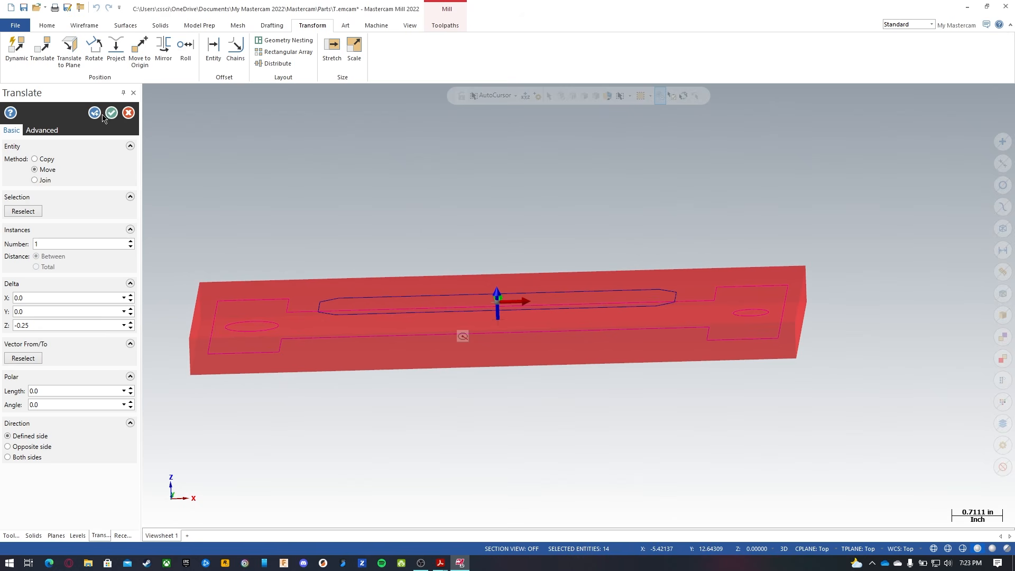
Turn off stock shading so the stock shows only as a dashed boundary.
{"action": "left_click", "coordinate": [375, 26]}
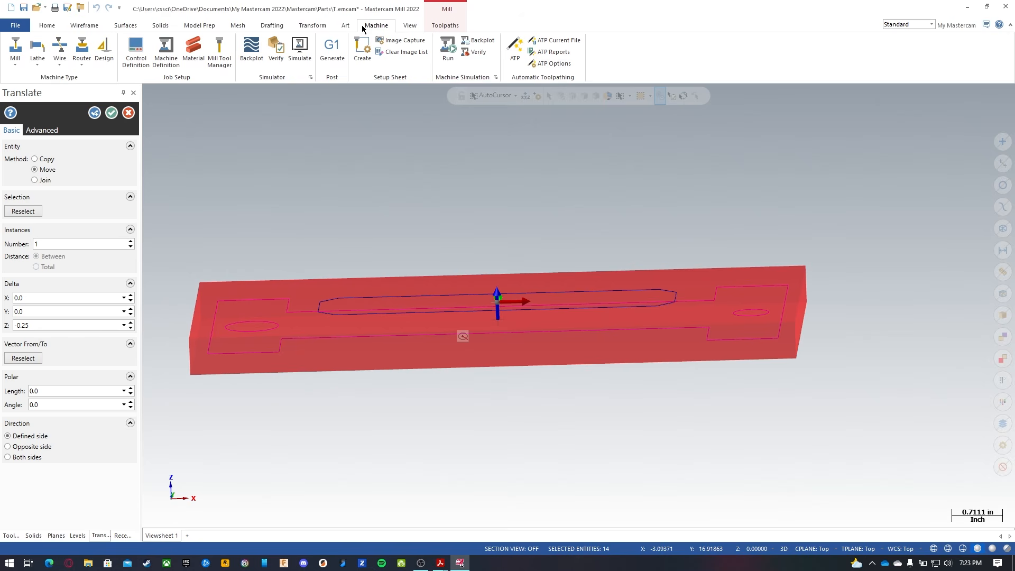
{"action": "left_click", "coordinate": [410, 25]}
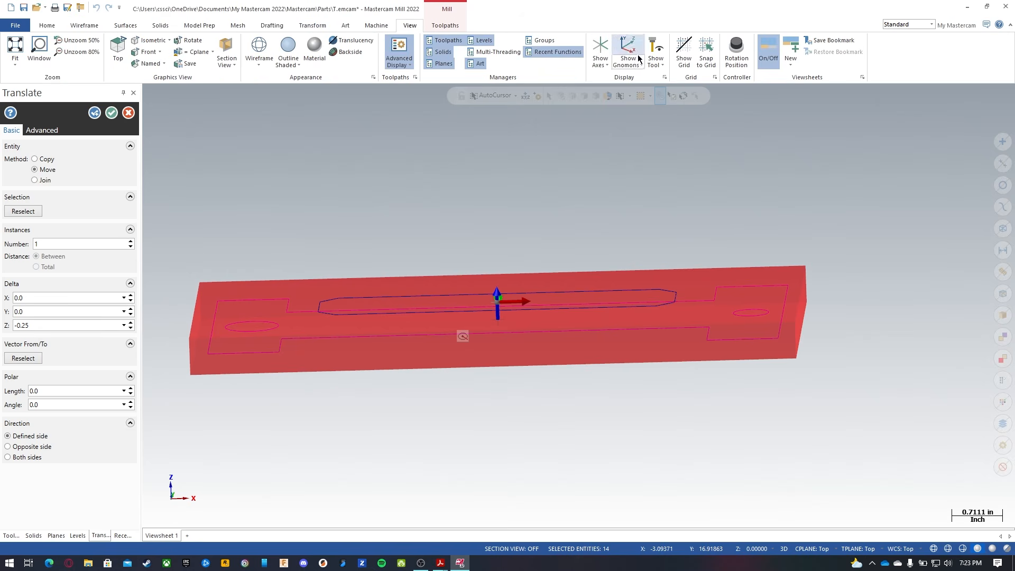
{"action": "left_click", "coordinate": [375, 26]}
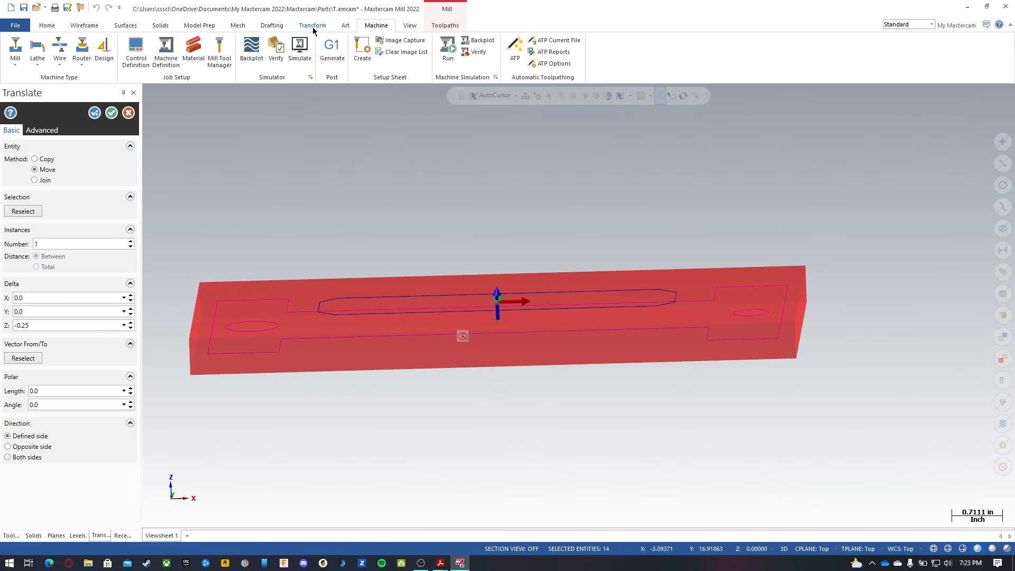
{"action": "left_click", "coordinate": [445, 26]}
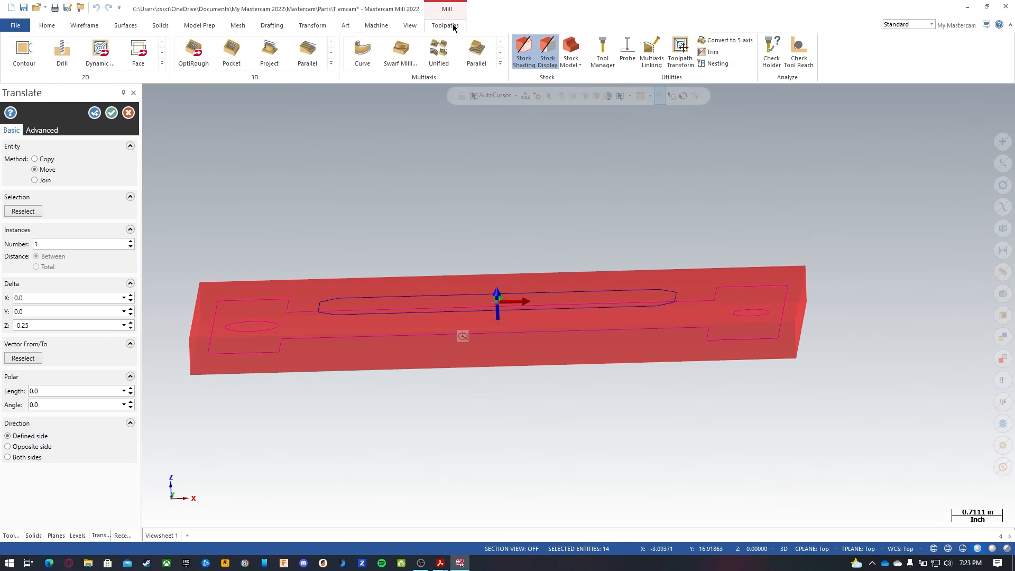
{"action": "left_click", "coordinate": [523, 49]}
{"action": "middle_click_drag", "start_coordinate": [515, 160], "coordinate": [518, 202]}
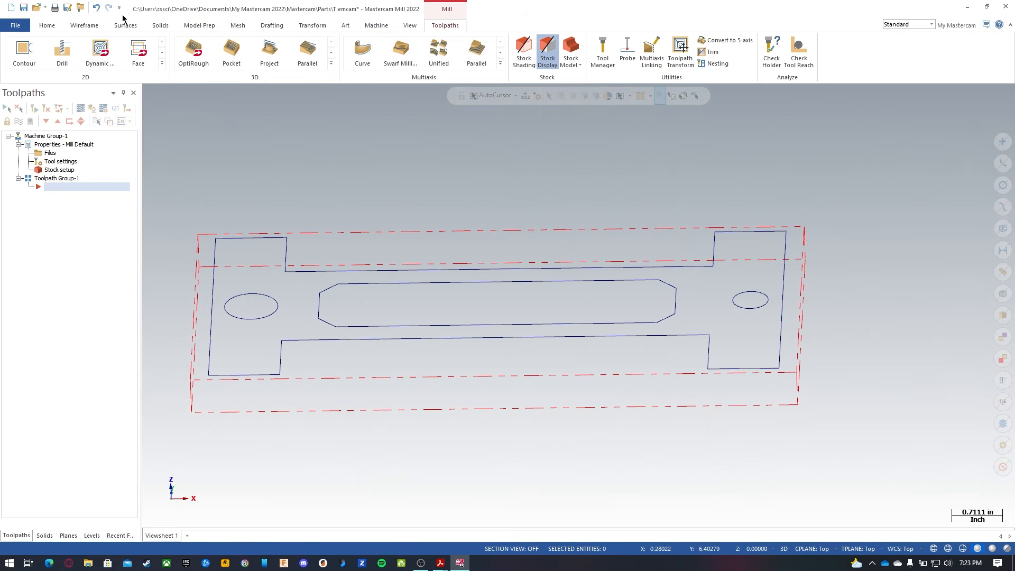
Start a Translate using the Move method and select the whole outer outline chain and both circles as the entities.
{"action": "left_click", "coordinate": [312, 26]}
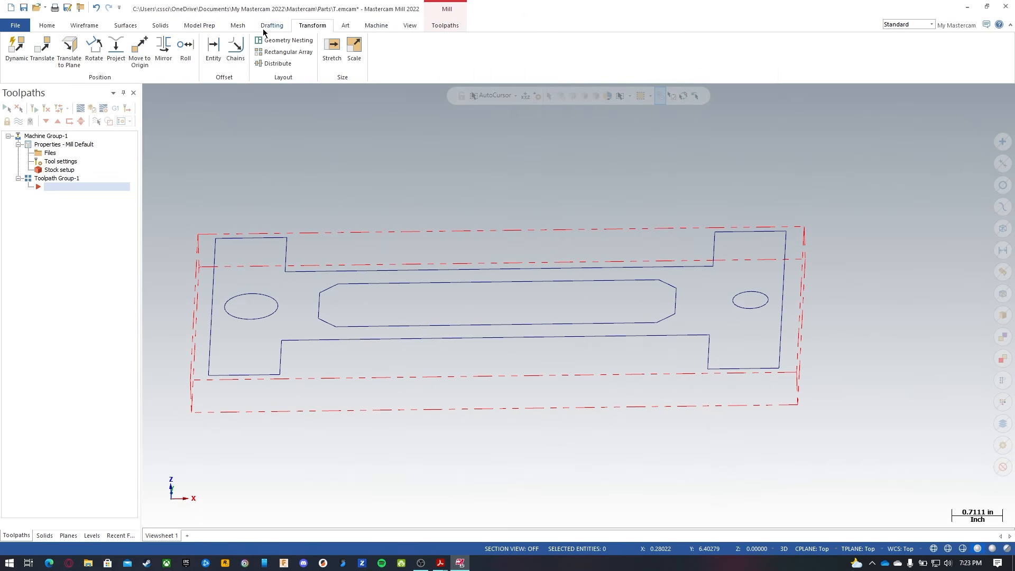
{"action": "left_click", "coordinate": [42, 49]}
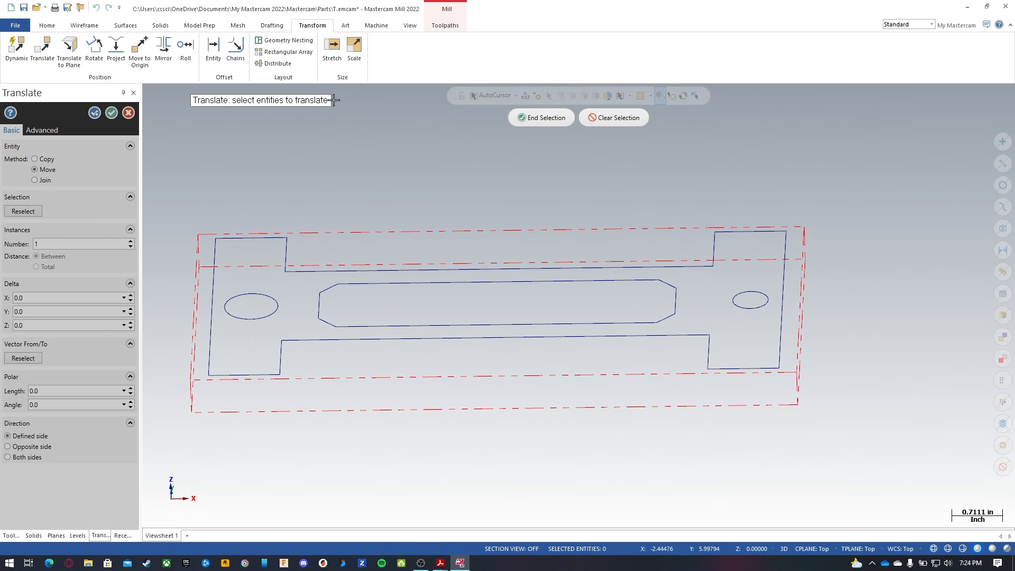
{"action": "left_click", "coordinate": [259, 240]}
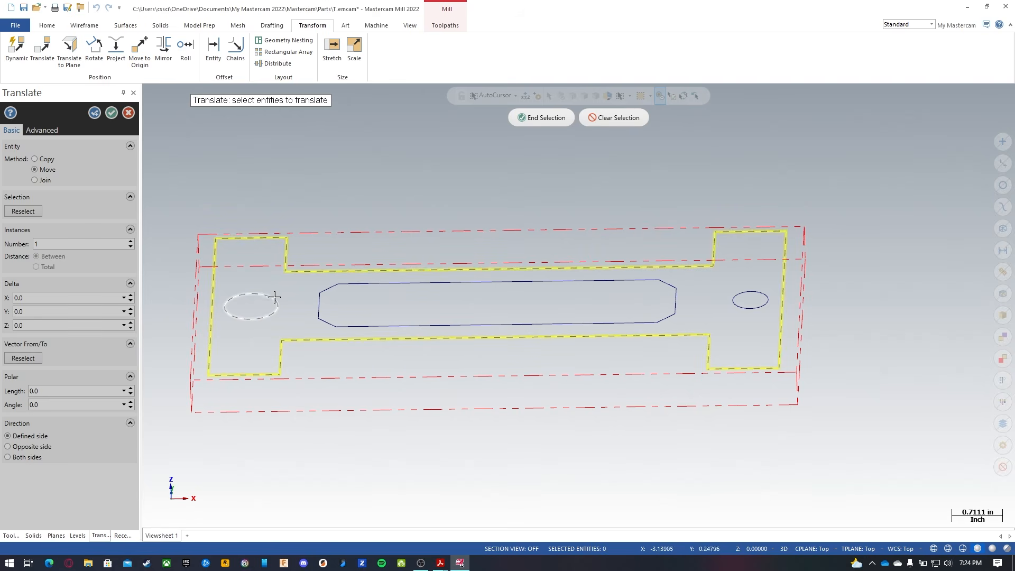
{"action": "left_click", "coordinate": [265, 240], "text": "shift"}
{"action": "left_click", "coordinate": [260, 242]}
{"action": "left_click", "coordinate": [284, 254]}
{"action": "left_click", "coordinate": [296, 268]}
{"action": "left_click", "coordinate": [711, 247]}
{"action": "left_click", "coordinate": [745, 233], "text": "shift"}
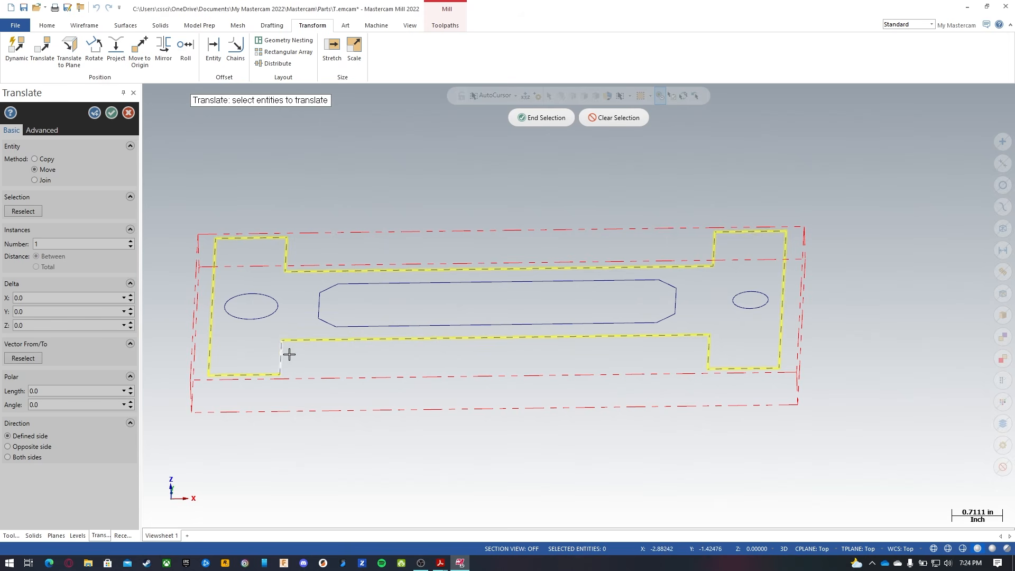
{"action": "left_click", "coordinate": [256, 323]}
{"action": "left_click", "coordinate": [768, 303]}
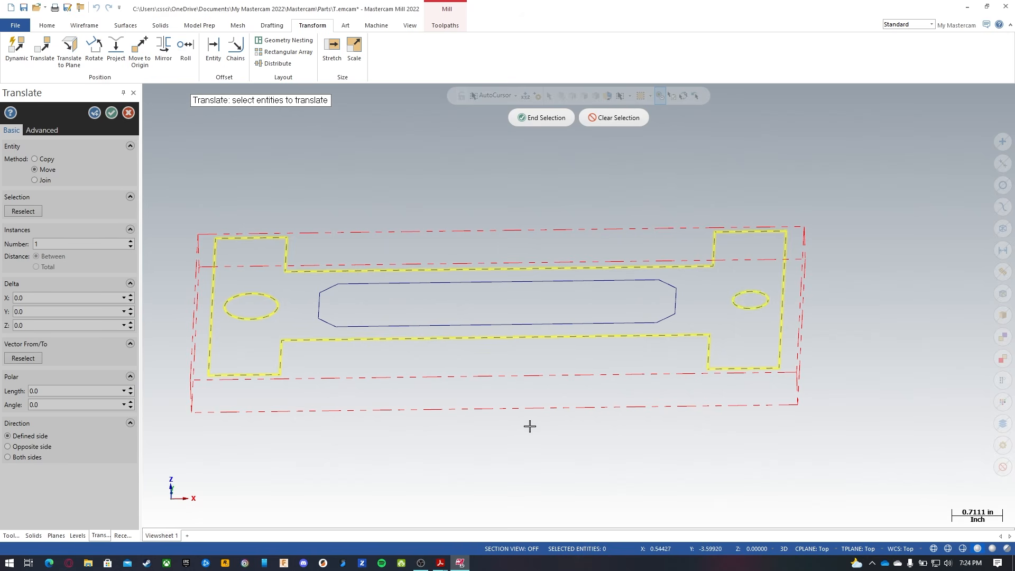
{"action": "left_click", "coordinate": [547, 118]}
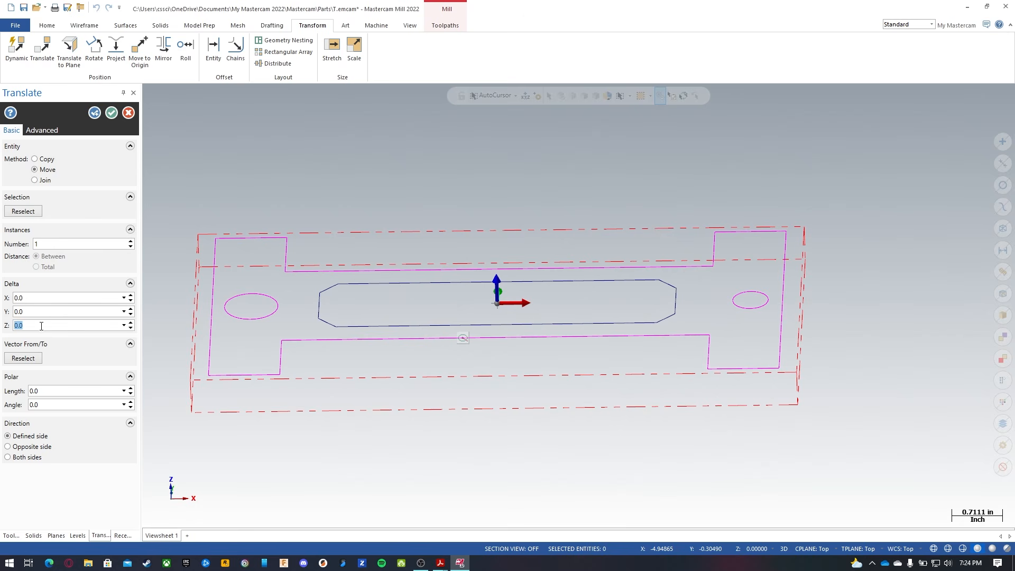
Move the selected outline and circles by -0.25 in Z, previewing the Copy method before applying the translation with Move.
{"action": "type", "text": "-0.25"}
{"action": "key", "text": "Return"}
{"action": "middle_click_drag", "start_coordinate": [452, 219], "coordinate": [408, 237]}
{"action": "left_click", "coordinate": [35, 158]}
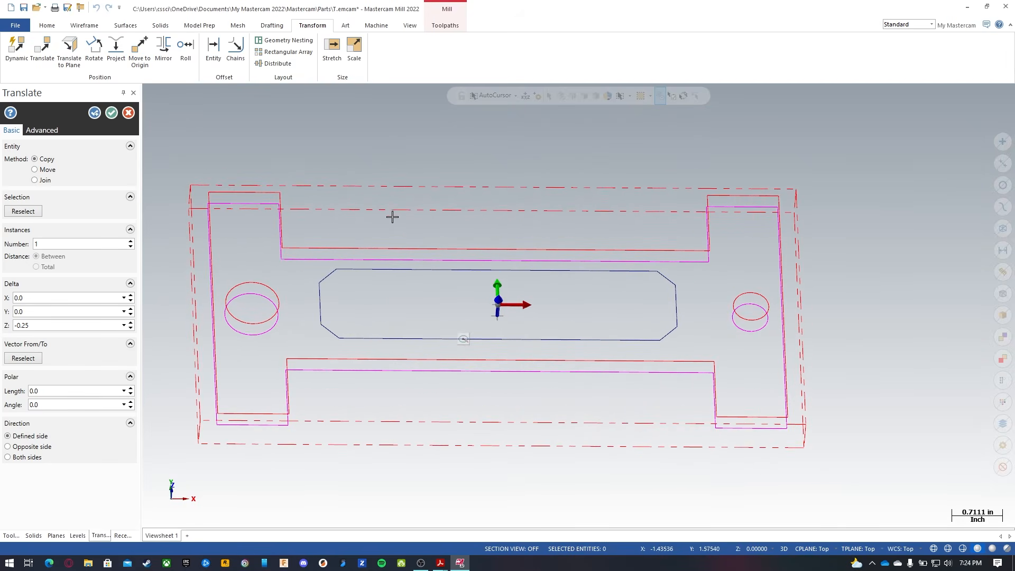
{"action": "left_click", "coordinate": [46, 170]}
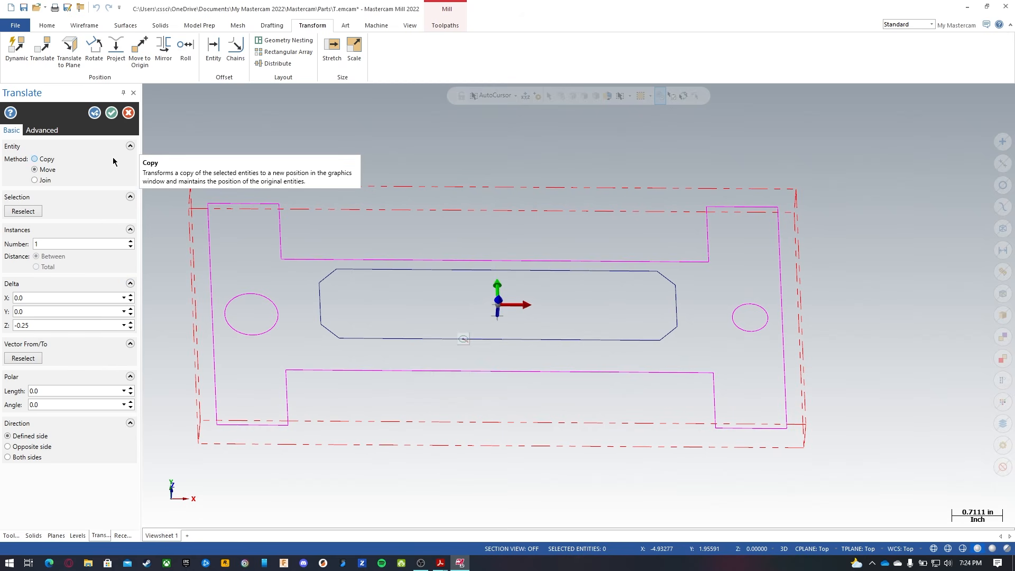
{"action": "left_click", "coordinate": [112, 115]}
Start a solid Extrude in isometric view and chain the outer outline and both circles as its profiles.
{"action": "mouse_move", "coordinate": [554, 197]}
{"action": "middle_mouse_down"}
{"action": "mouse_move", "coordinate": [546, 238]}
{"action": "mouse_move", "coordinate": [541, 117]}
{"action": "mouse_move", "coordinate": [543, 217]}
{"action": "mouse_move", "coordinate": [539, 132]}
{"action": "mouse_move", "coordinate": [537, 199]}
{"action": "middle_mouse_up"}
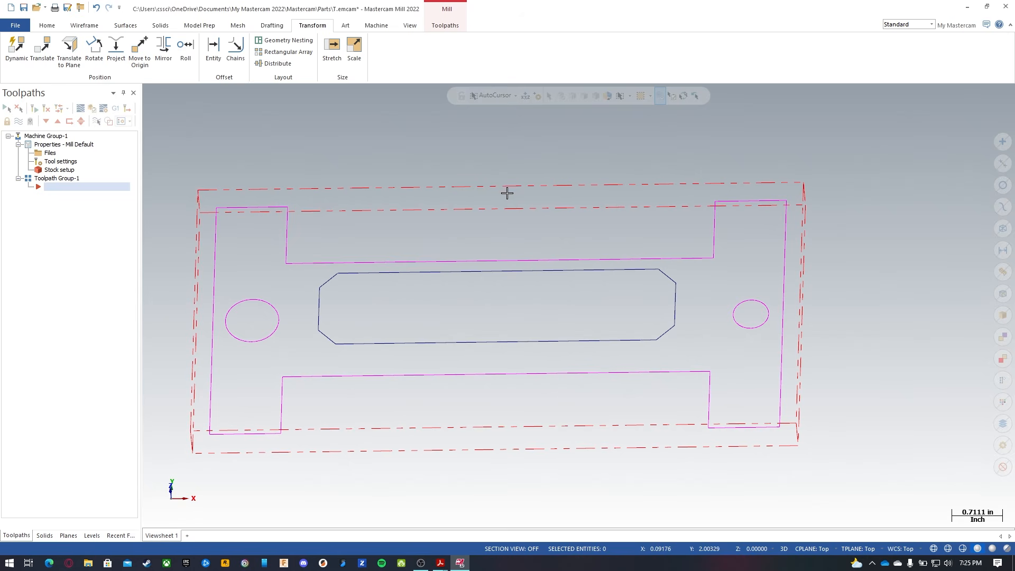
{"action": "key", "text": "alt+7"}
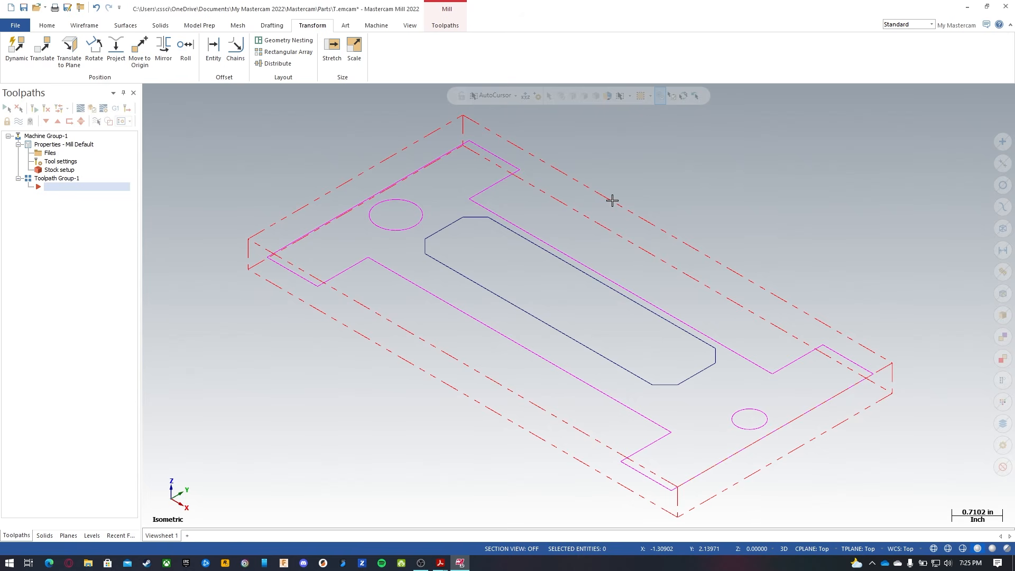
{"action": "right_click", "coordinate": [628, 185]}
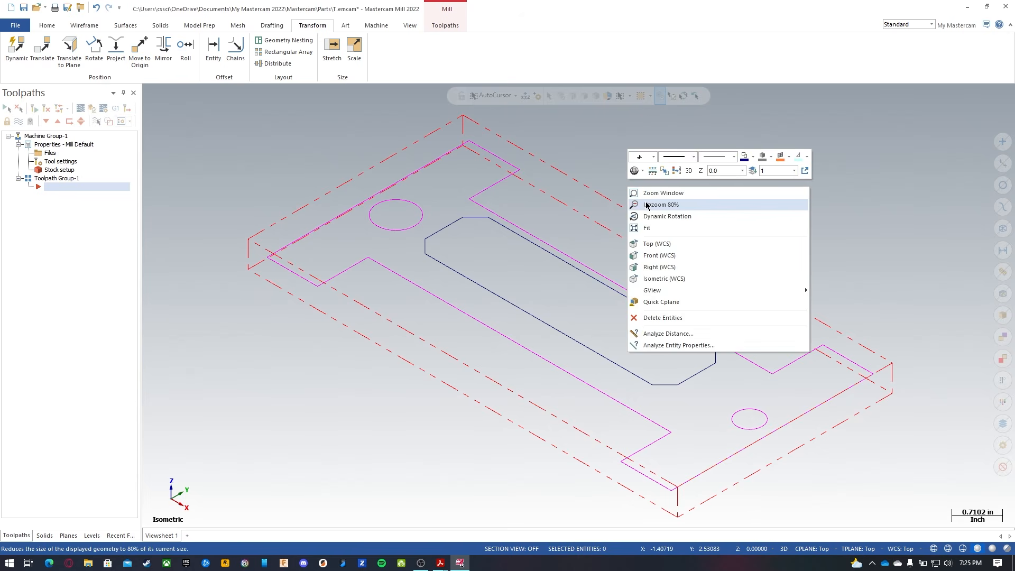
{"action": "left_click", "coordinate": [655, 244]}
{"action": "right_click", "coordinate": [569, 197]}
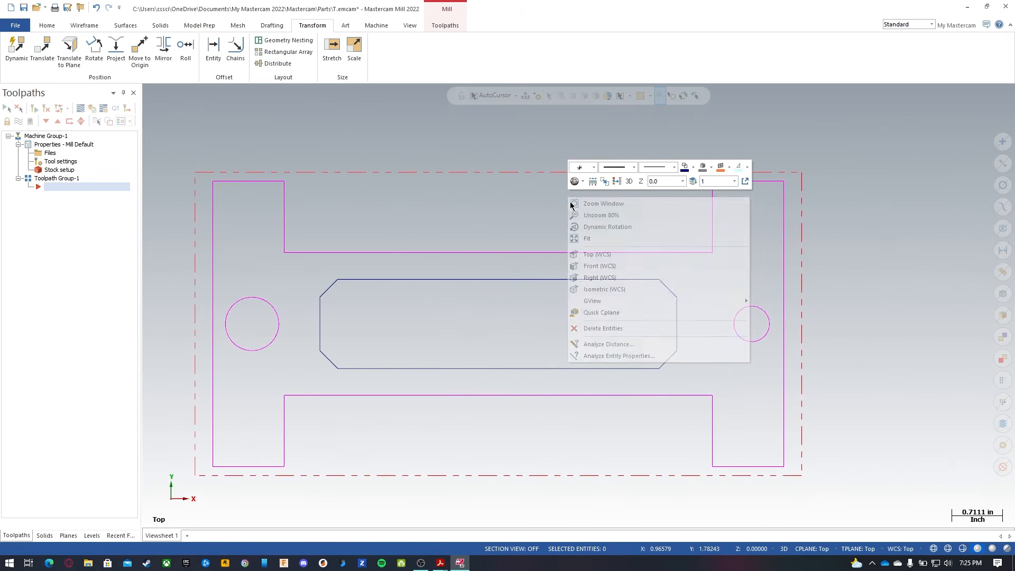
{"action": "left_click", "coordinate": [607, 289]}
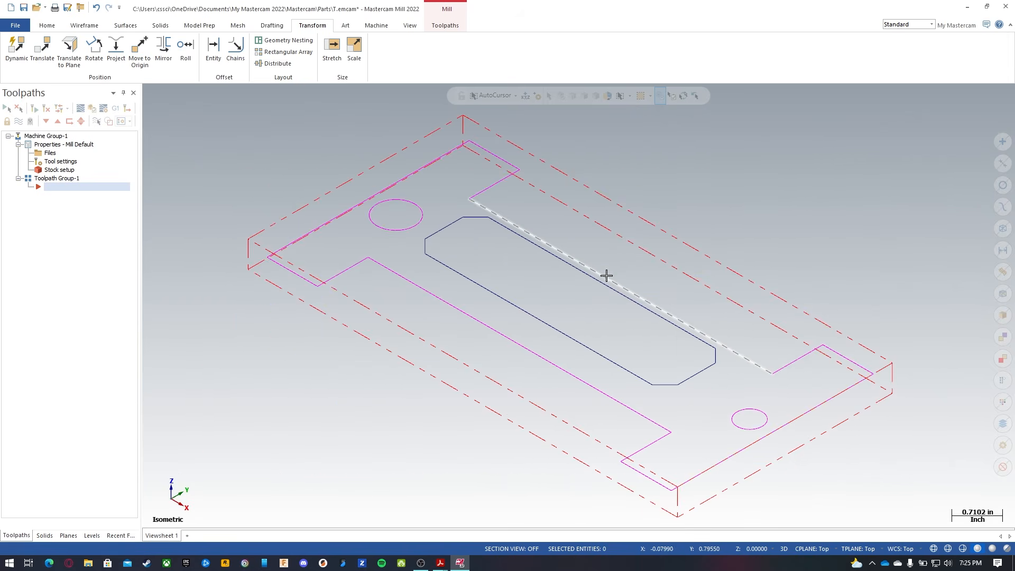
{"action": "left_click", "coordinate": [160, 26]}
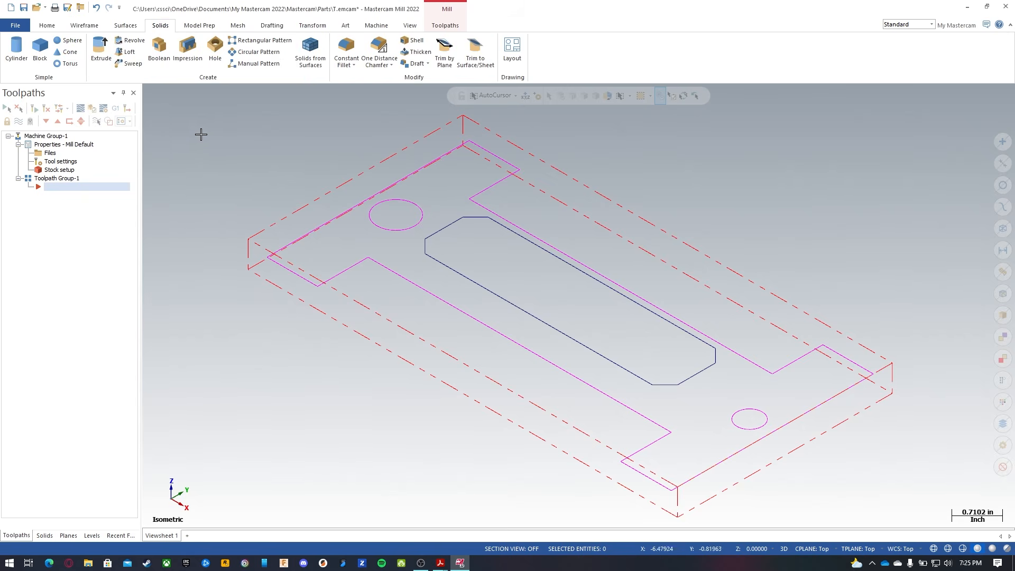
{"action": "left_click", "coordinate": [100, 47]}
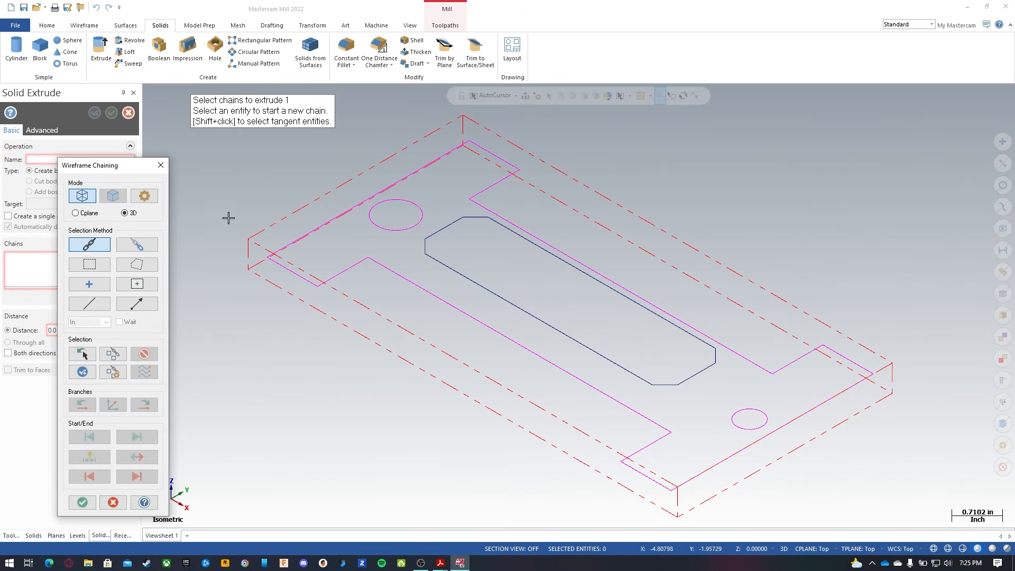
{"action": "left_click", "coordinate": [295, 242]}
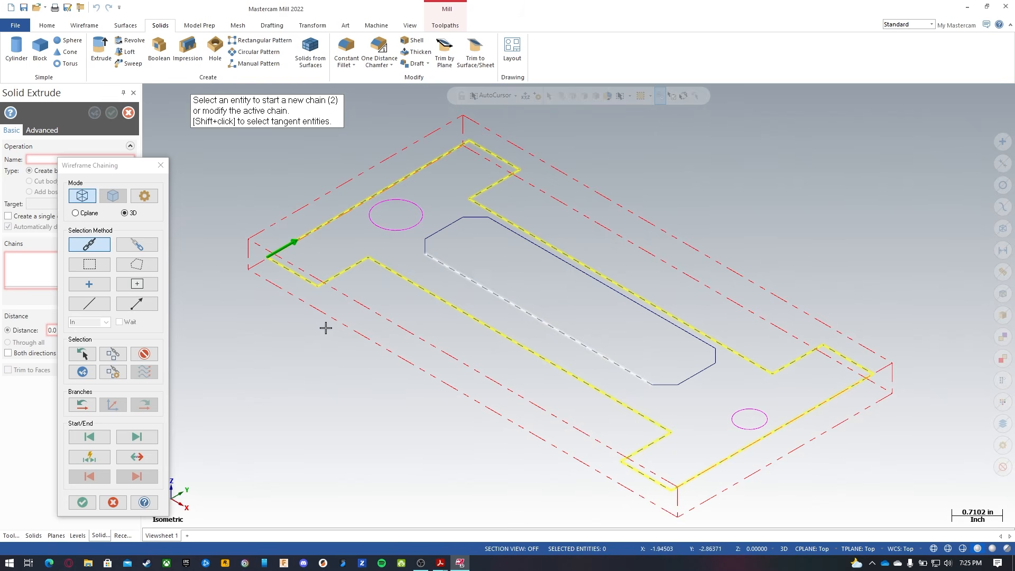
{"action": "left_click", "coordinate": [384, 236]}
{"action": "left_click", "coordinate": [737, 419]}
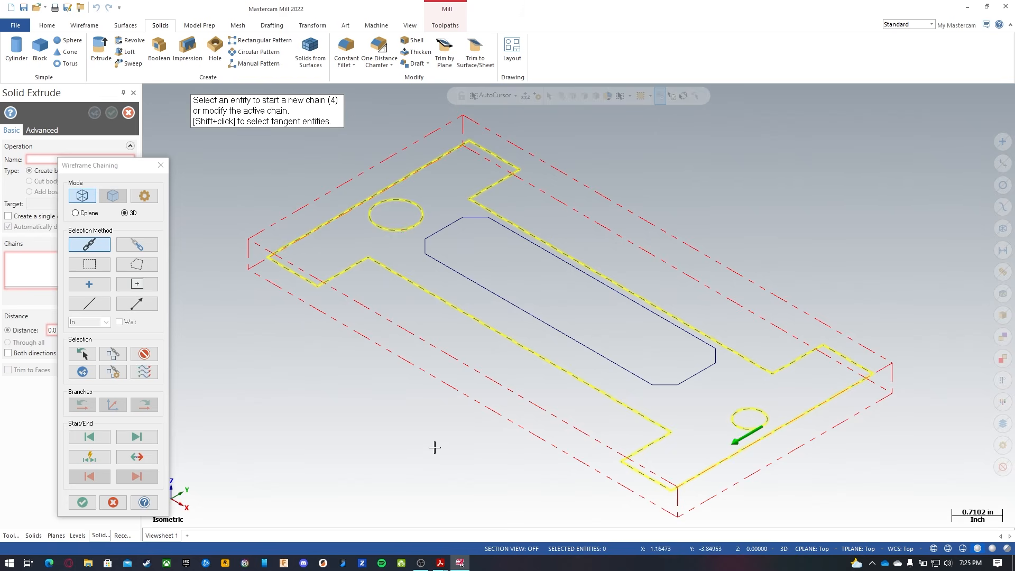
{"action": "left_click", "coordinate": [81, 502]}
Set the extrusion distance of the outline and circles to 0.25.
{"action": "mouse_move", "coordinate": [398, 372]}
{"action": "middle_mouse_down"}
{"action": "mouse_move", "coordinate": [446, 432]}
{"action": "mouse_move", "coordinate": [453, 327]}
{"action": "mouse_move", "coordinate": [487, 344]}
{"action": "mouse_move", "coordinate": [485, 380]}
{"action": "middle_mouse_up"}
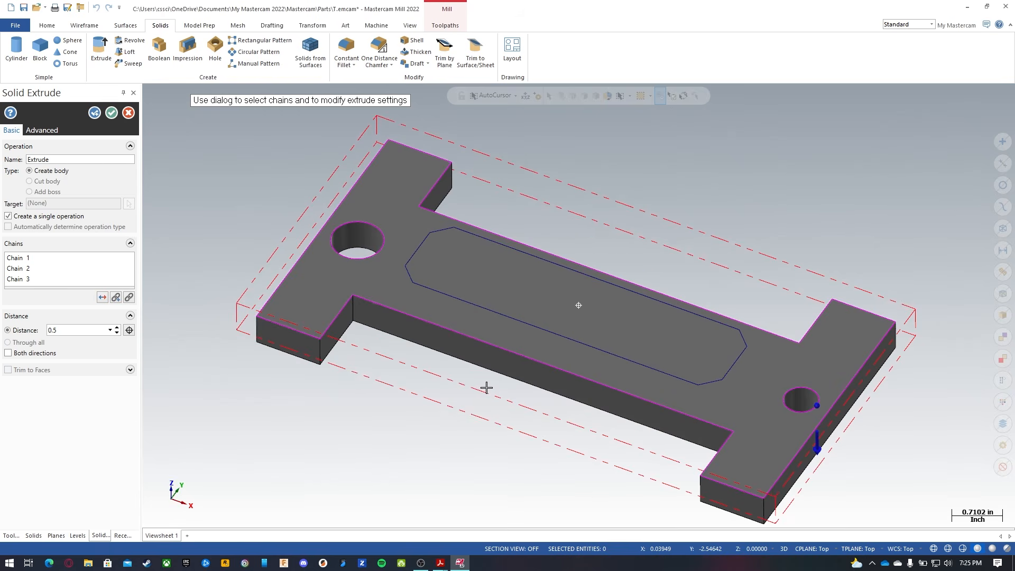
{"action": "type", "text": "0.25"}
{"action": "middle_click_drag", "start_coordinate": [356, 396], "coordinate": [137, 297]}
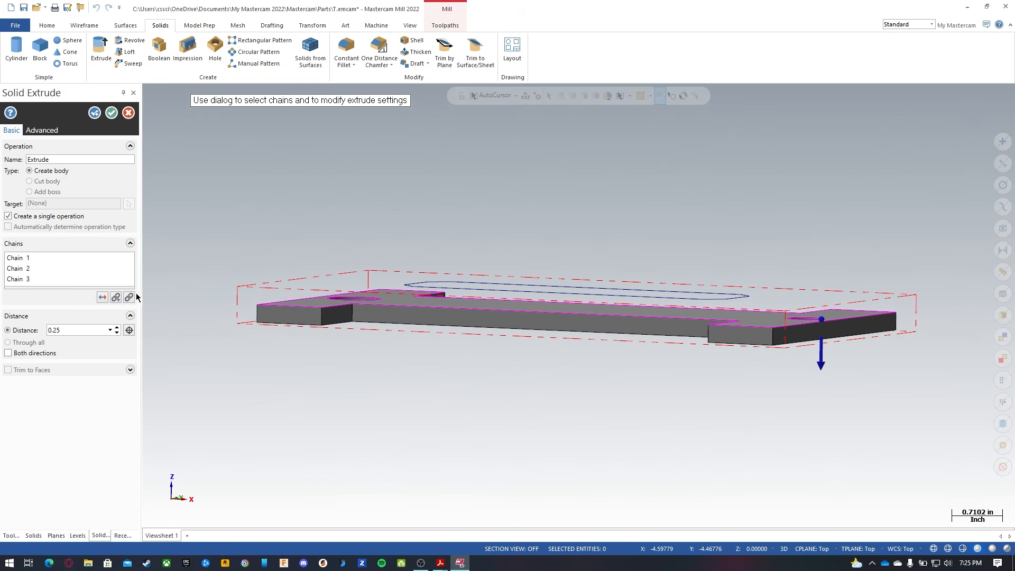
Compare both extrusion directions, leave the extrusion pointing downward, and create the plate body ready for another extrusion.
{"action": "left_click", "coordinate": [102, 297]}
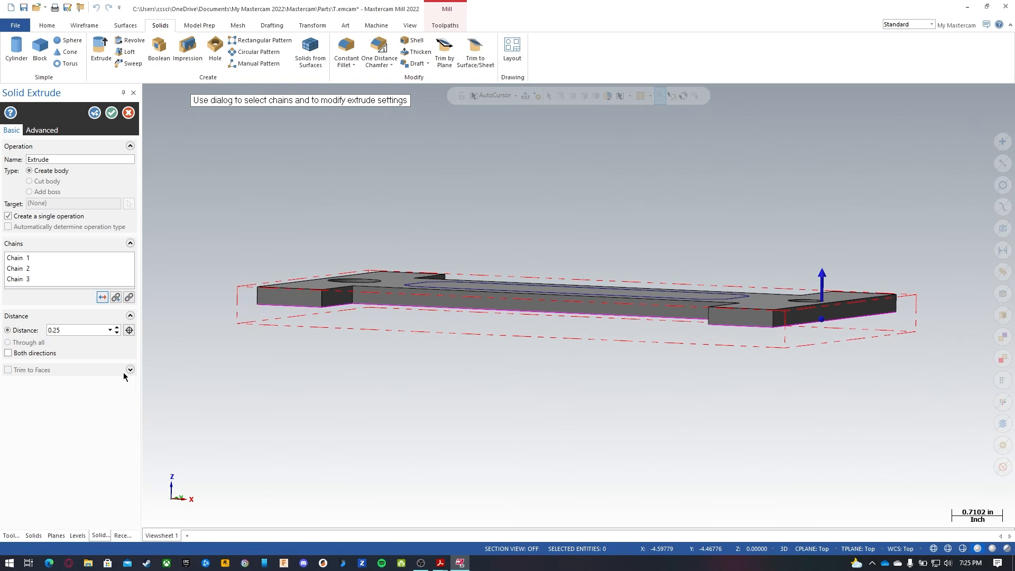
{"action": "left_click", "coordinate": [102, 297]}
{"action": "left_click", "coordinate": [103, 297]}
{"action": "left_click", "coordinate": [102, 297]}
{"action": "left_click", "coordinate": [102, 297]}
{"action": "middle_click_drag", "start_coordinate": [419, 326], "coordinate": [421, 363]}
{"action": "left_click", "coordinate": [102, 298]}
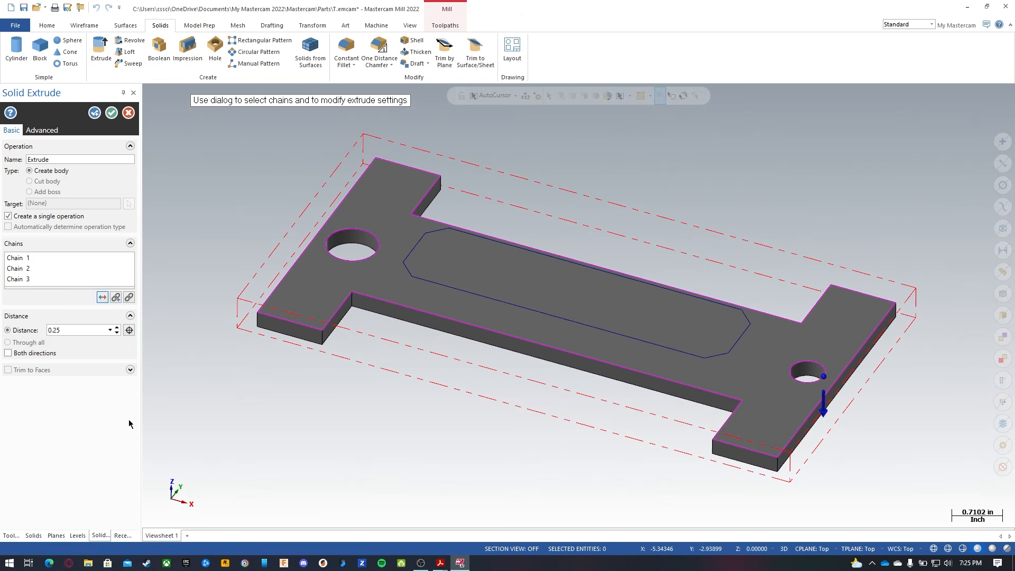
{"action": "mouse_move", "coordinate": [301, 390]}
{"action": "middle_mouse_down"}
{"action": "mouse_move", "coordinate": [322, 369]}
{"action": "mouse_move", "coordinate": [319, 340]}
{"action": "mouse_move", "coordinate": [369, 347]}
{"action": "mouse_move", "coordinate": [357, 349]}
{"action": "mouse_move", "coordinate": [340, 389]}
{"action": "mouse_move", "coordinate": [317, 391]}
{"action": "middle_mouse_up"}
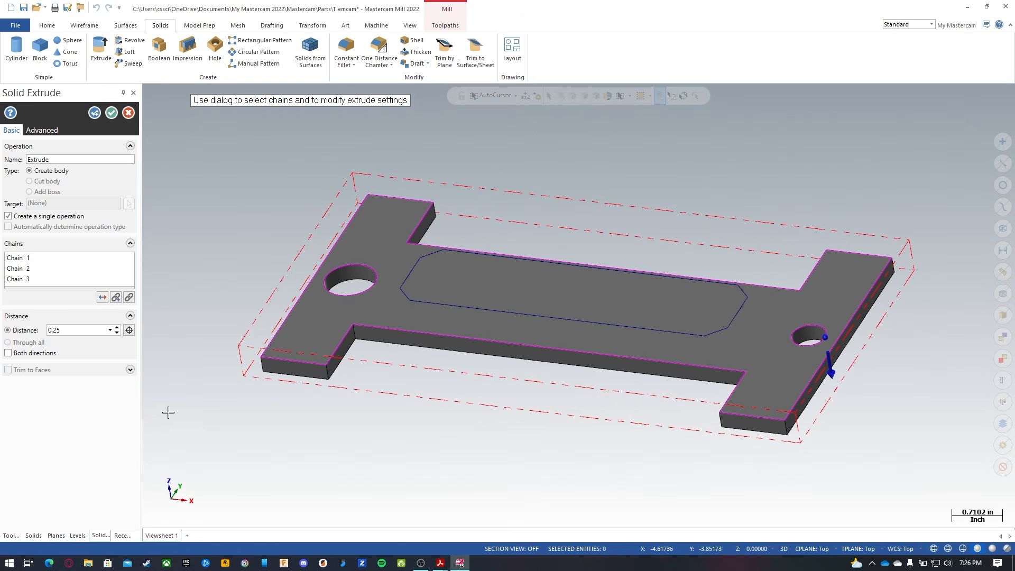
{"action": "left_click", "coordinate": [93, 116]}
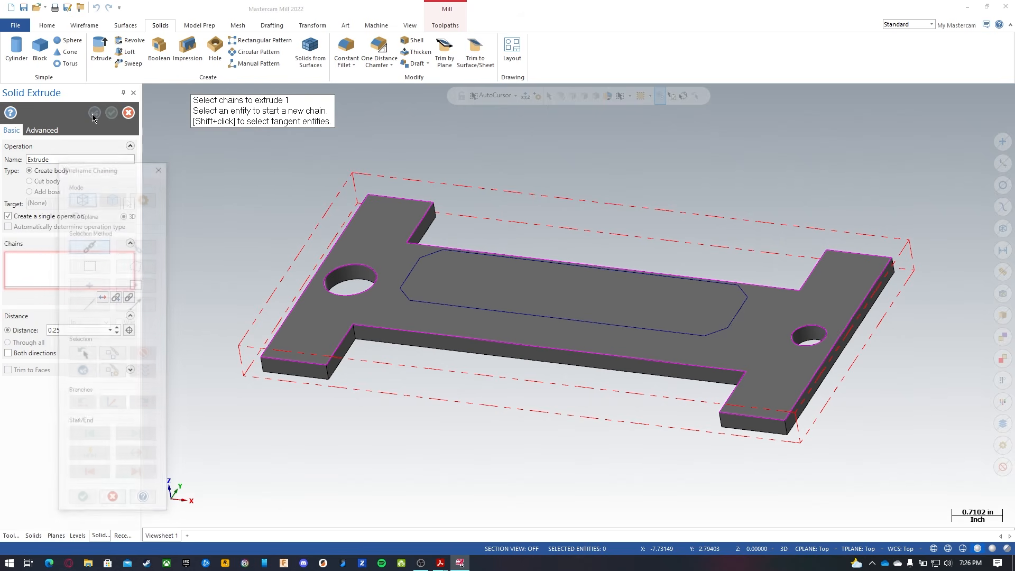
Extrude the inner profile with clipped corners 0.25 downward as a separate body.
{"action": "left_click", "coordinate": [402, 295]}
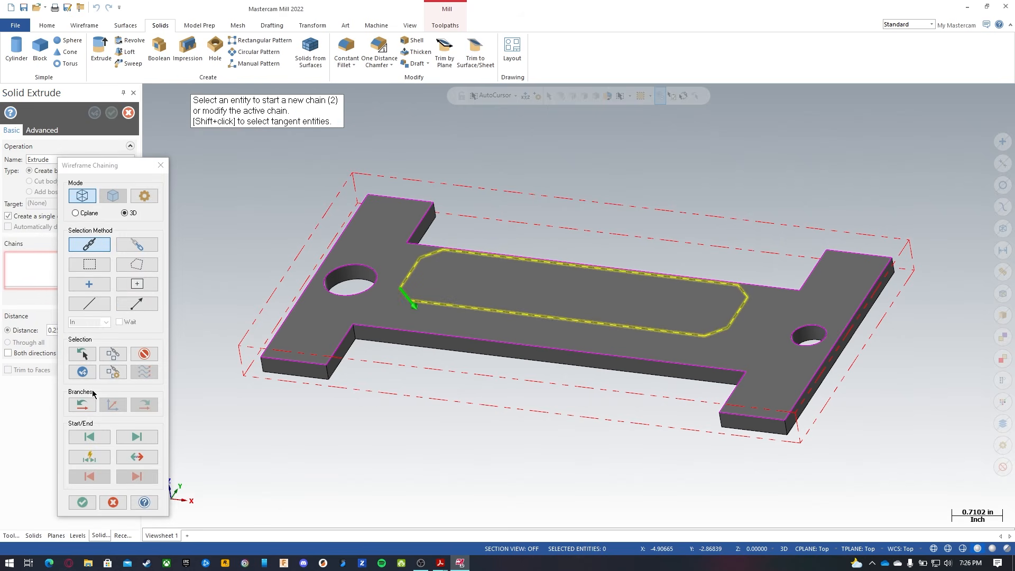
{"action": "left_click", "coordinate": [83, 502]}
{"action": "middle_click_drag", "start_coordinate": [193, 373], "coordinate": [421, 356]}
{"action": "middle_click_drag", "start_coordinate": [387, 473], "coordinate": [417, 337]}
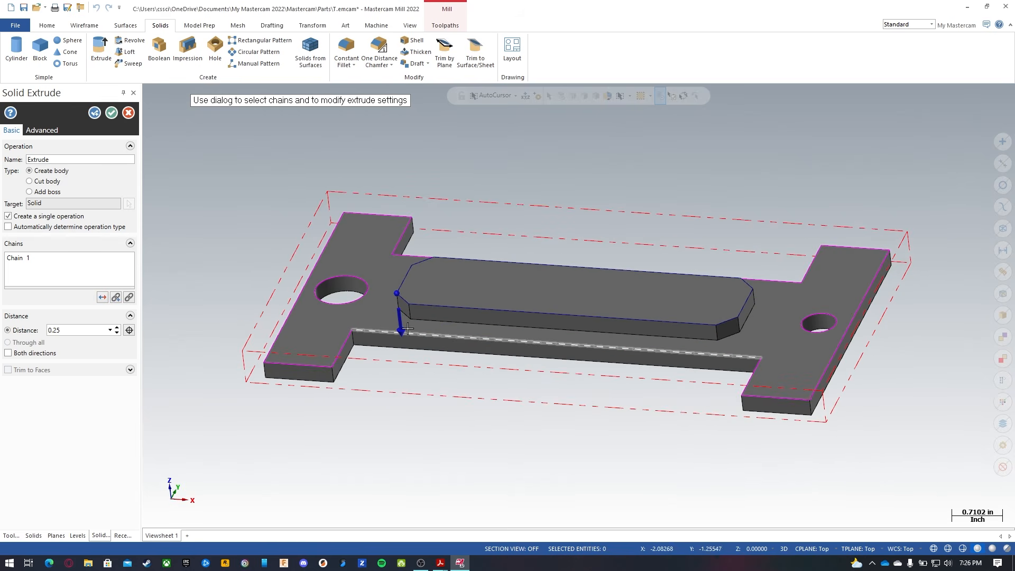
{"action": "left_click", "coordinate": [112, 113]}
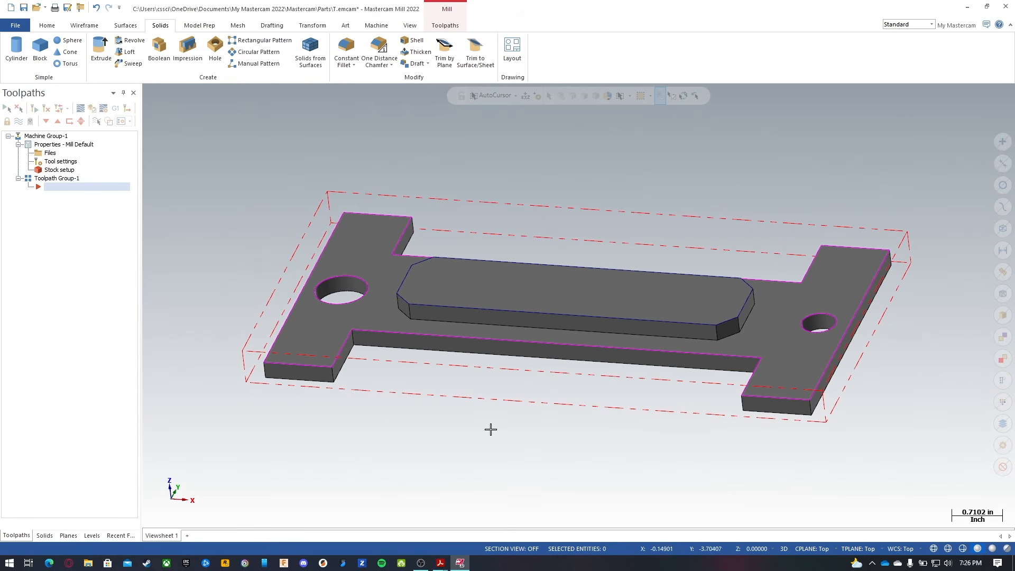
Check the hole chamfer callout in the practice 1.pdf drawing in Acrobat, return to Mastercam and start a One Distance Chamfer.
{"action": "middle_click_drag", "start_coordinate": [494, 409], "coordinate": [537, 444]}
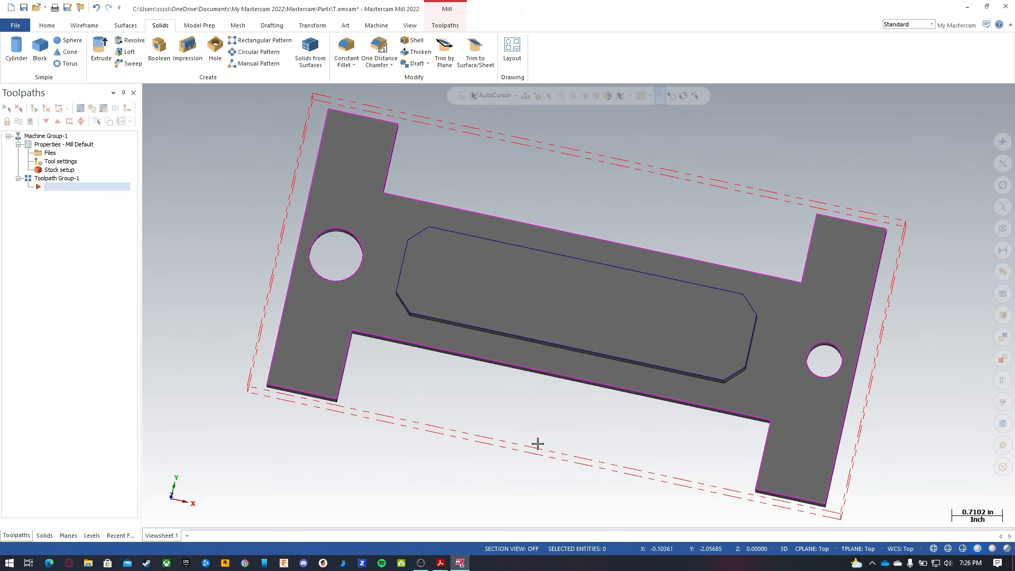
{"action": "mouse_move", "coordinate": [655, 189]}
{"action": "middle_mouse_down"}
{"action": "mouse_move", "coordinate": [674, 120]}
{"action": "mouse_move", "coordinate": [659, 152]}
{"action": "mouse_move", "coordinate": [681, 192]}
{"action": "mouse_move", "coordinate": [666, 204]}
{"action": "middle_mouse_up"}
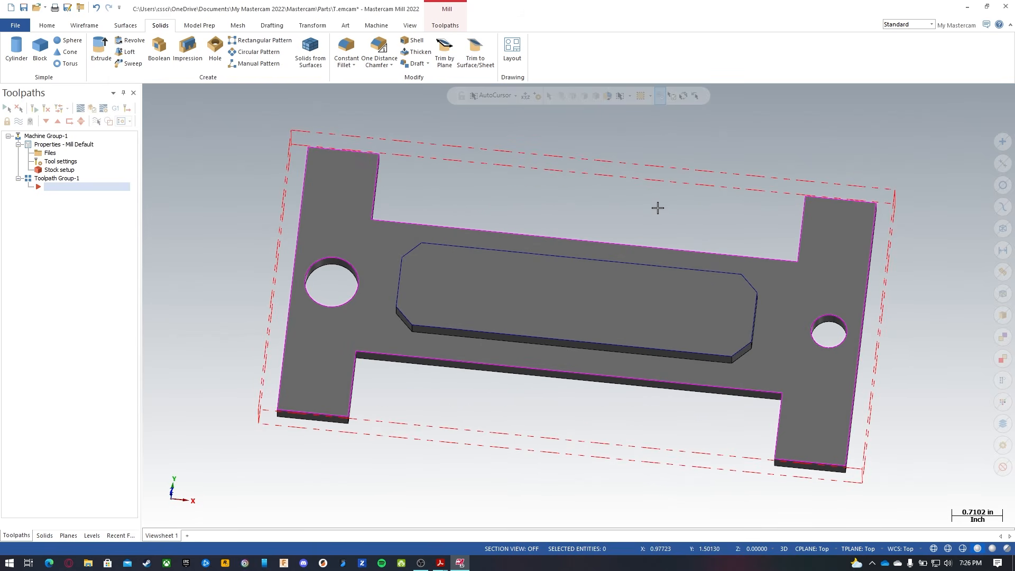
{"action": "key", "text": "alt+Tab"}
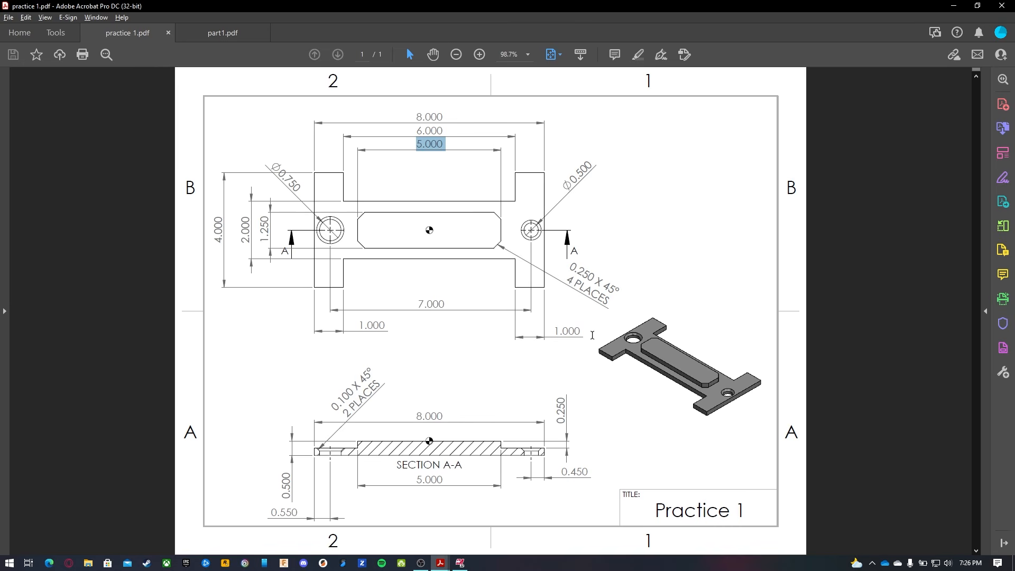
{"action": "key", "text": "alt+Tab"}
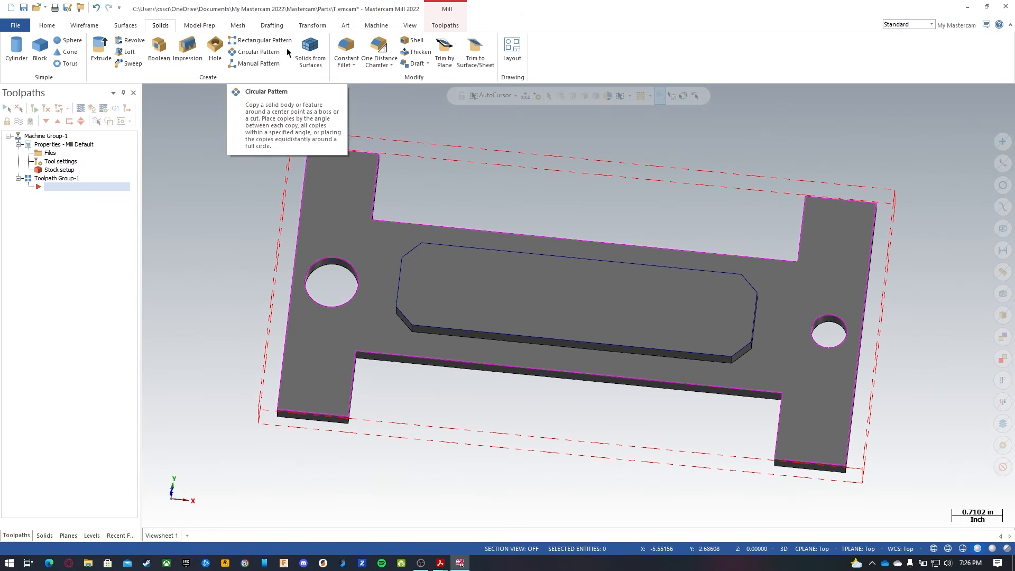
{"action": "left_click", "coordinate": [391, 64]}
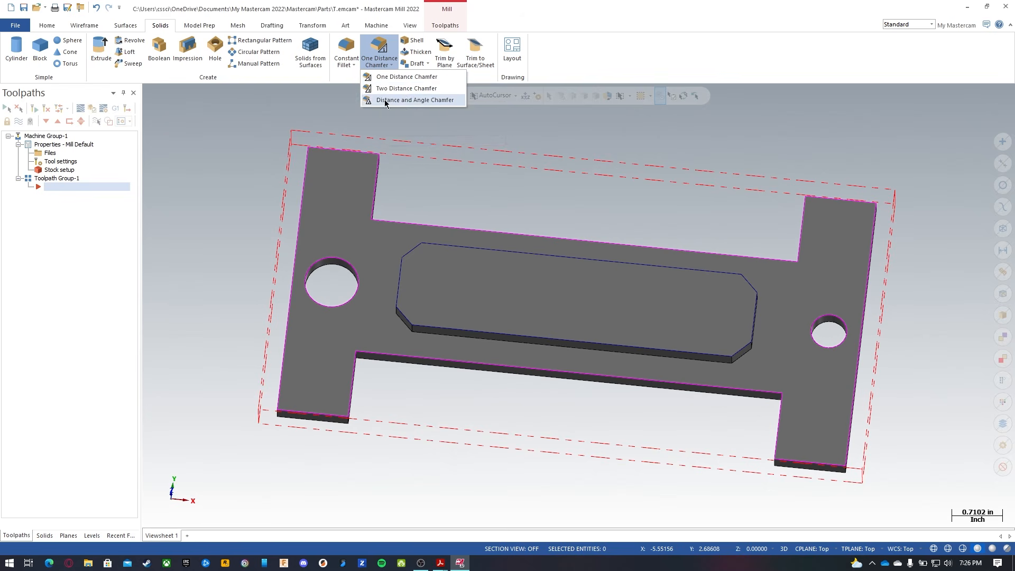
{"action": "left_click", "coordinate": [379, 49]}
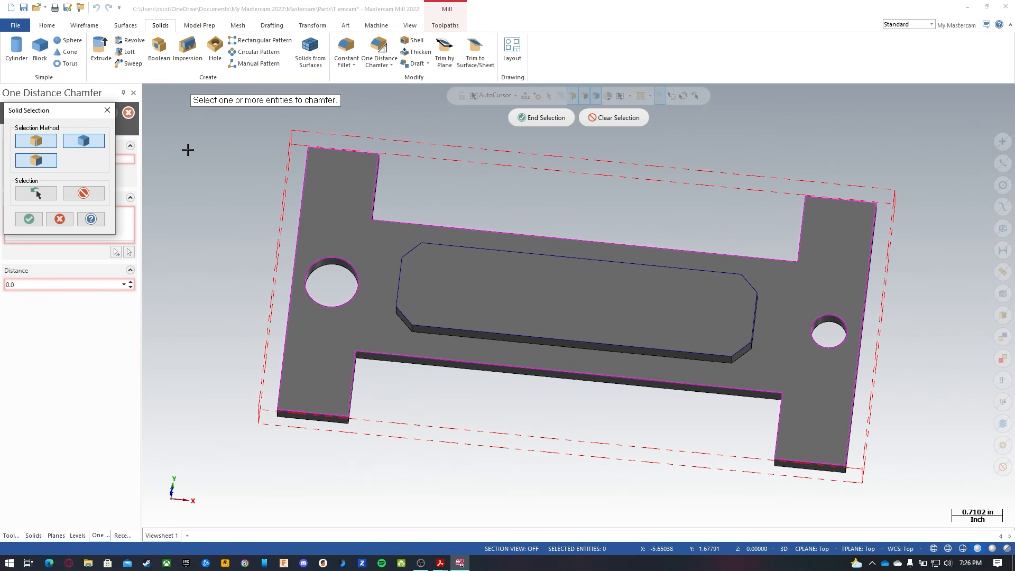
Restrict the selection to edges and chamfer the upper edges of both holes with a 0.1 distance.
{"action": "mouse_move", "coordinate": [475, 204]}
{"action": "middle_mouse_down"}
{"action": "mouse_move", "coordinate": [475, 172]}
{"action": "mouse_move", "coordinate": [468, 182]}
{"action": "middle_mouse_up"}
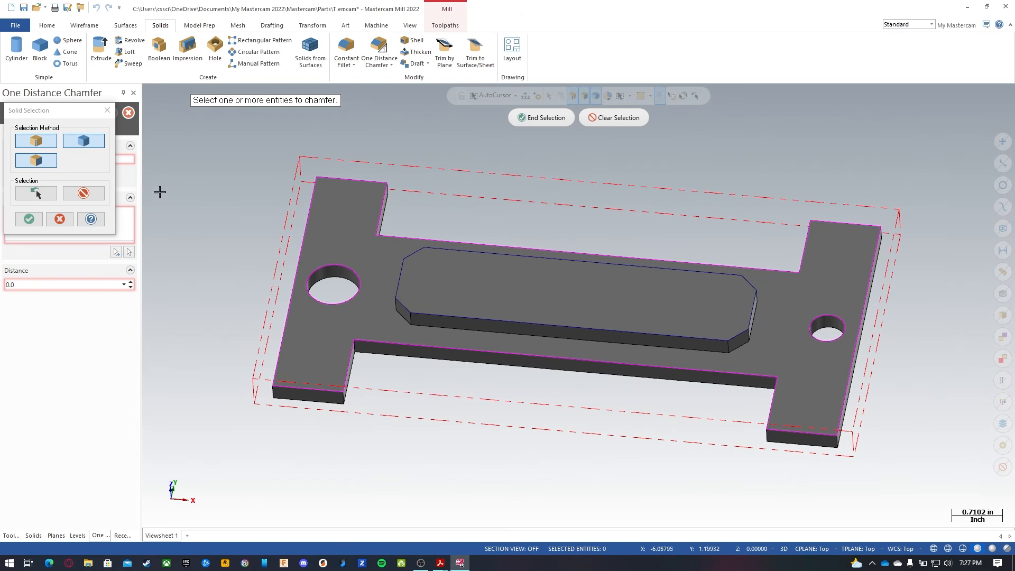
{"action": "left_click", "coordinate": [33, 142]}
{"action": "left_click", "coordinate": [39, 143]}
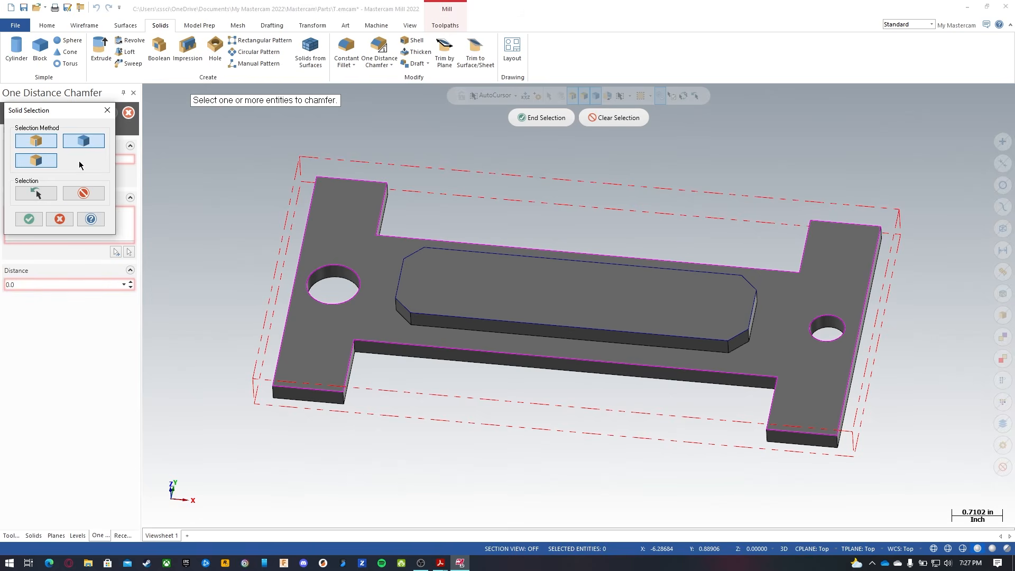
{"action": "left_click", "coordinate": [35, 160]}
{"action": "left_click", "coordinate": [328, 304]}
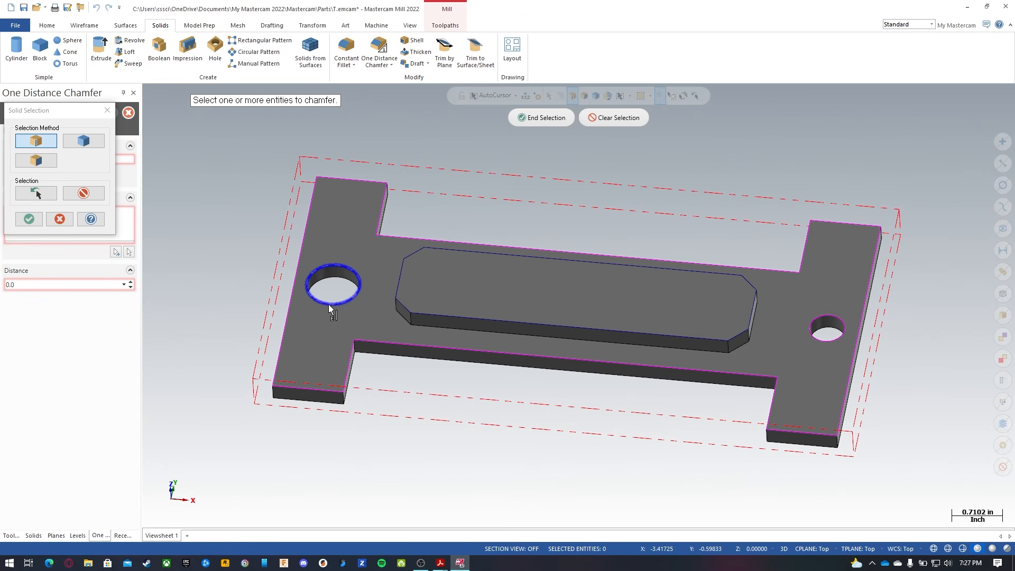
{"action": "left_click", "coordinate": [813, 336]}
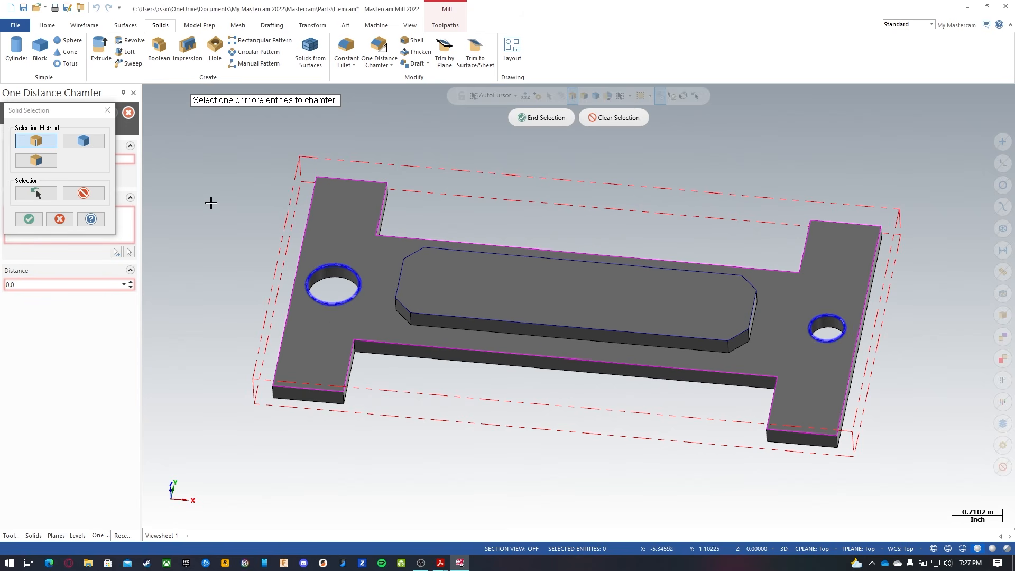
{"action": "left_click", "coordinate": [29, 218]}
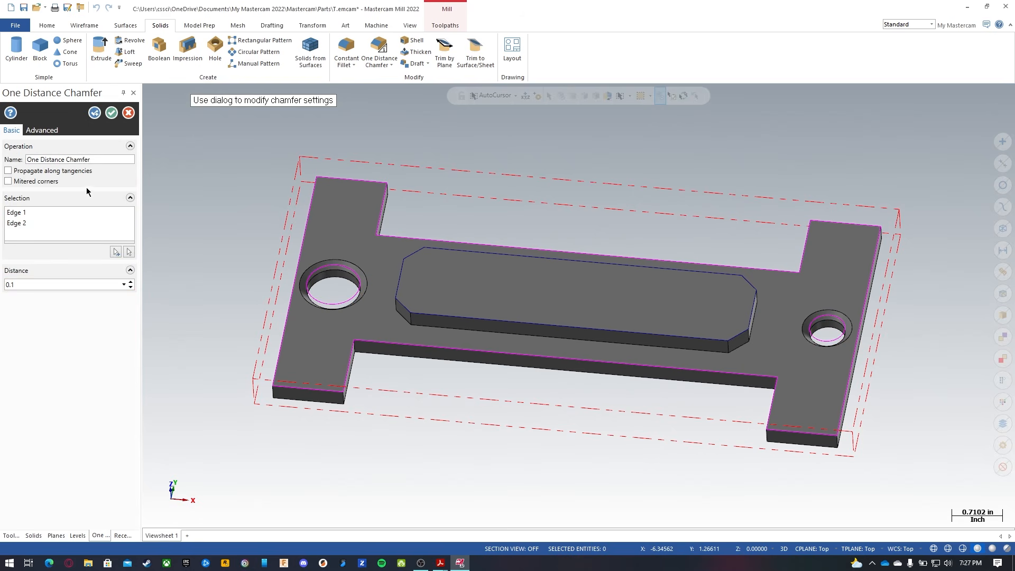
{"action": "left_click", "coordinate": [23, 283]}
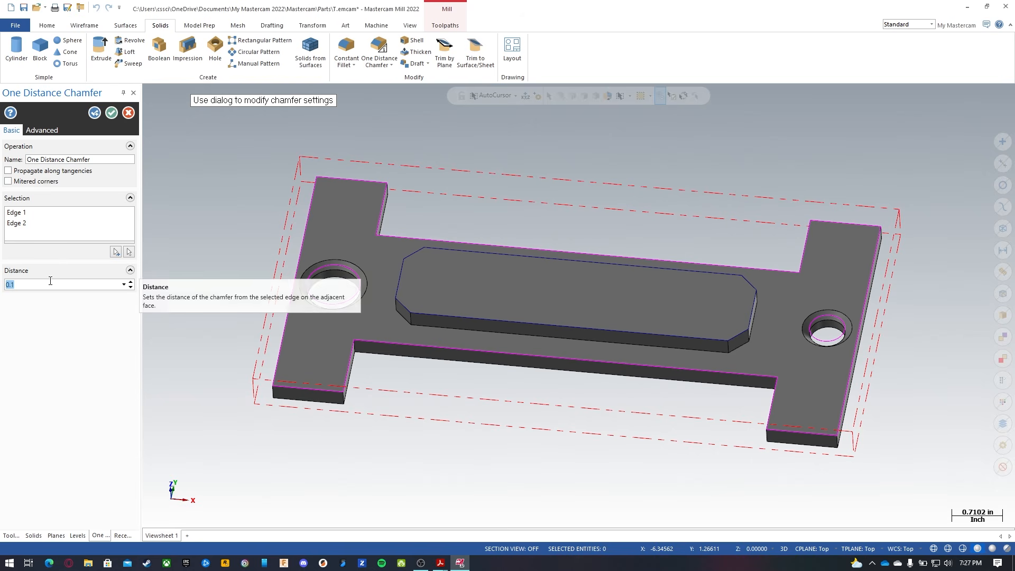
{"action": "left_click", "coordinate": [110, 113]}
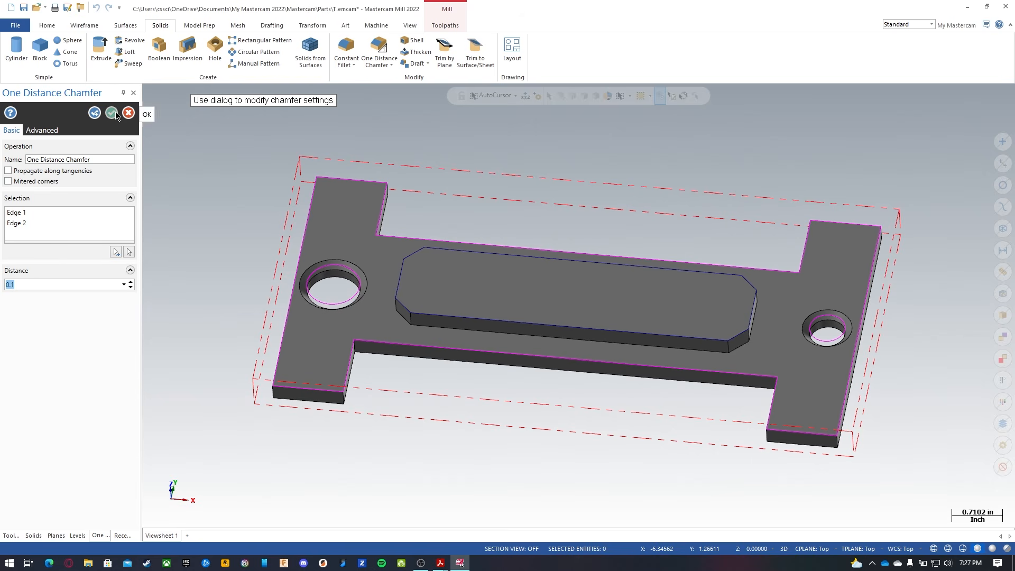
Compare the chamfered model with the practice 1.pdf drawing in Acrobat and return to Mastercam.
{"action": "mouse_move", "coordinate": [519, 204]}
{"action": "middle_mouse_down"}
{"action": "mouse_move", "coordinate": [526, 282]}
{"action": "mouse_move", "coordinate": [505, 211]}
{"action": "mouse_move", "coordinate": [512, 220]}
{"action": "middle_mouse_up"}
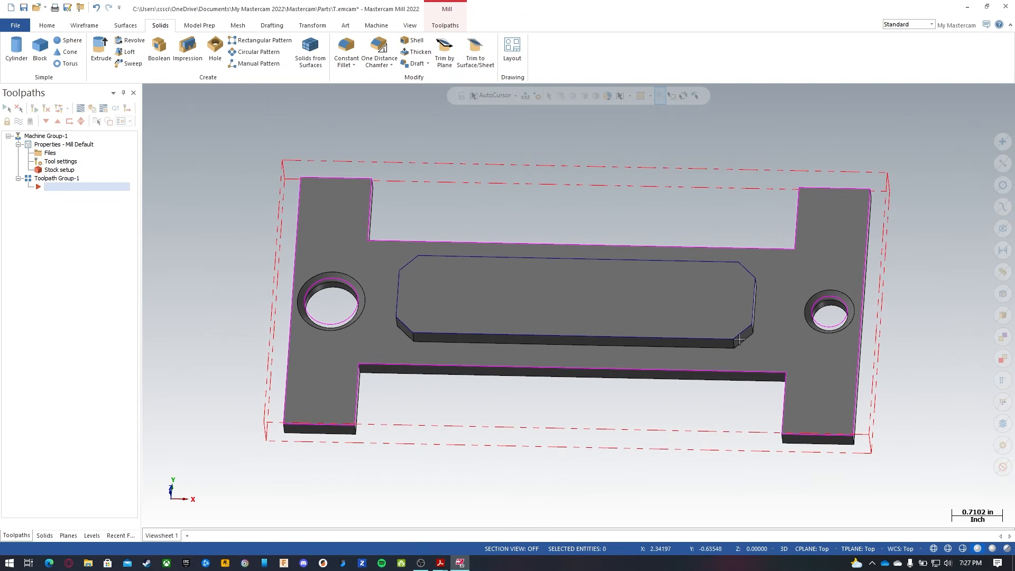
{"action": "mouse_move", "coordinate": [443, 565]}
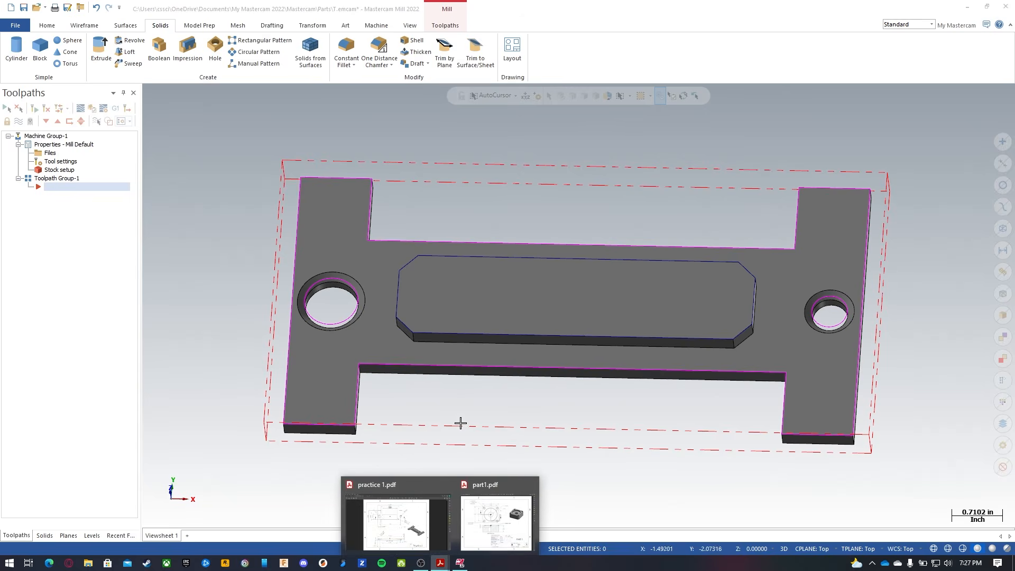
{"action": "left_click", "coordinate": [402, 521]}
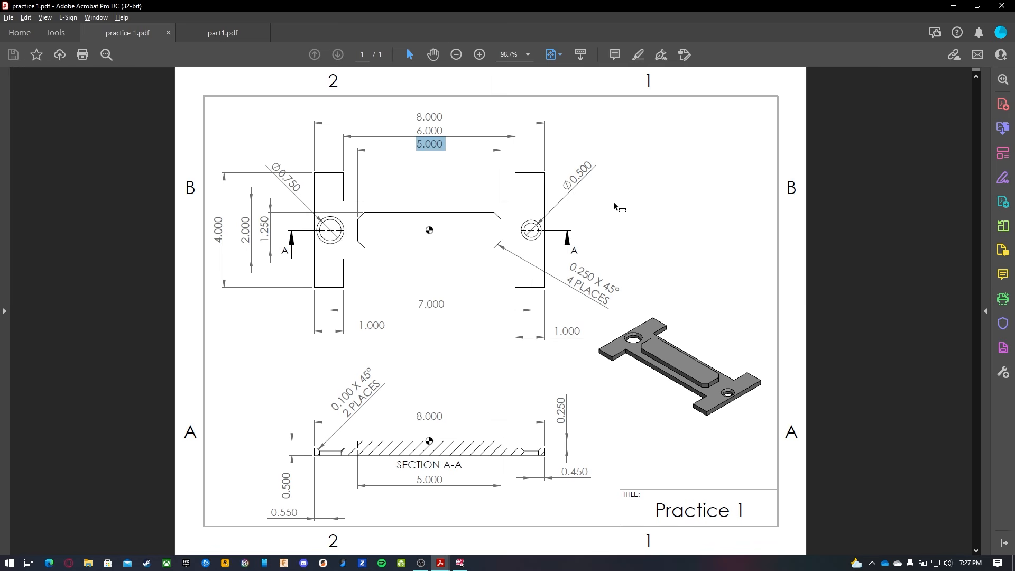
{"action": "left_click", "coordinate": [460, 563]}
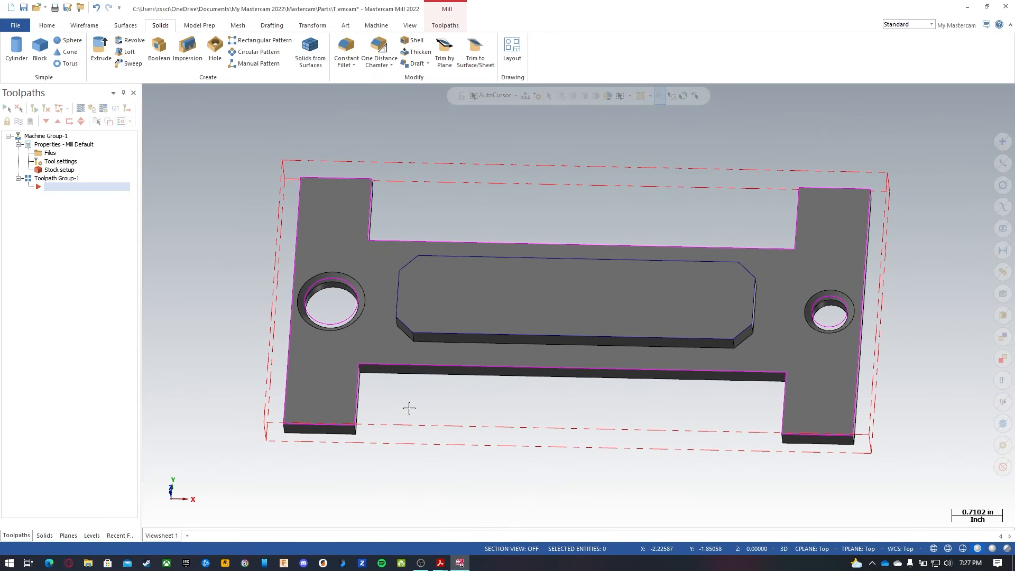
Open the mill Tool Manager for Machine Group-1 and move its window clear for working with the tool library.
{"action": "scroll", "coordinate": [313, 446], "scroll_direction": "up", "scroll_amount": 3}
{"action": "scroll", "coordinate": [285, 459], "scroll_direction": "down", "scroll_amount": 4}
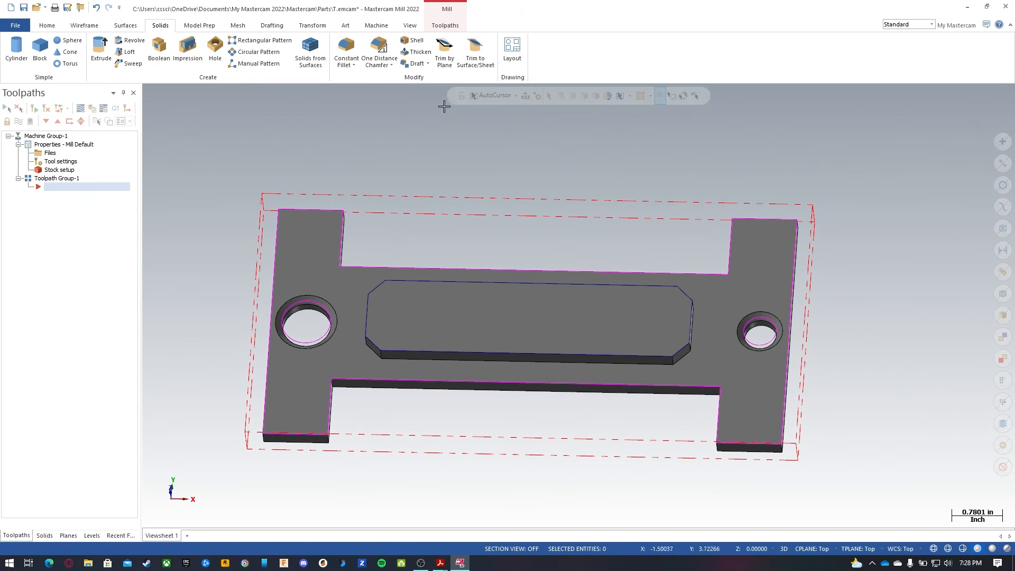
{"action": "left_click", "coordinate": [374, 26]}
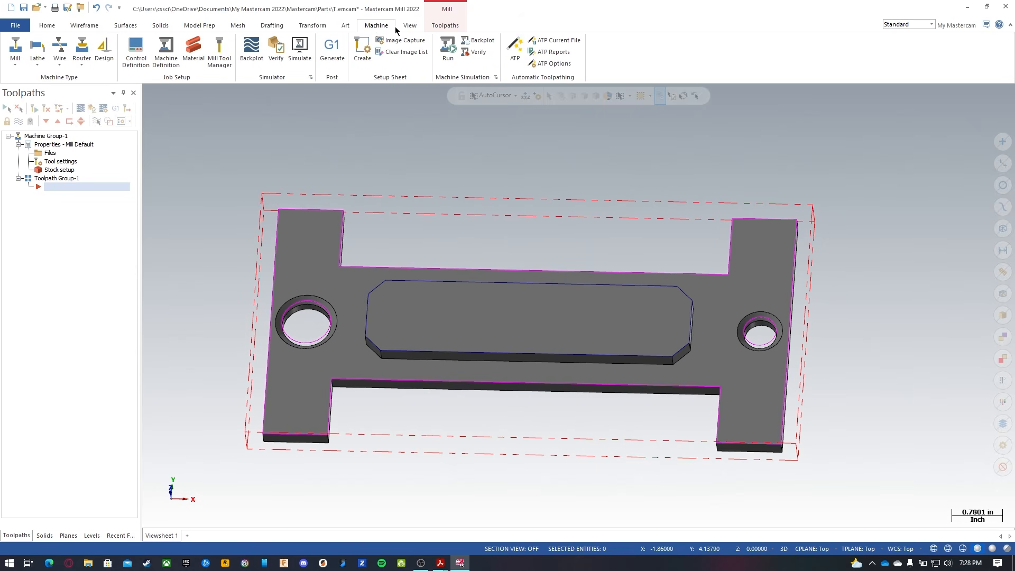
{"action": "left_click", "coordinate": [442, 27]}
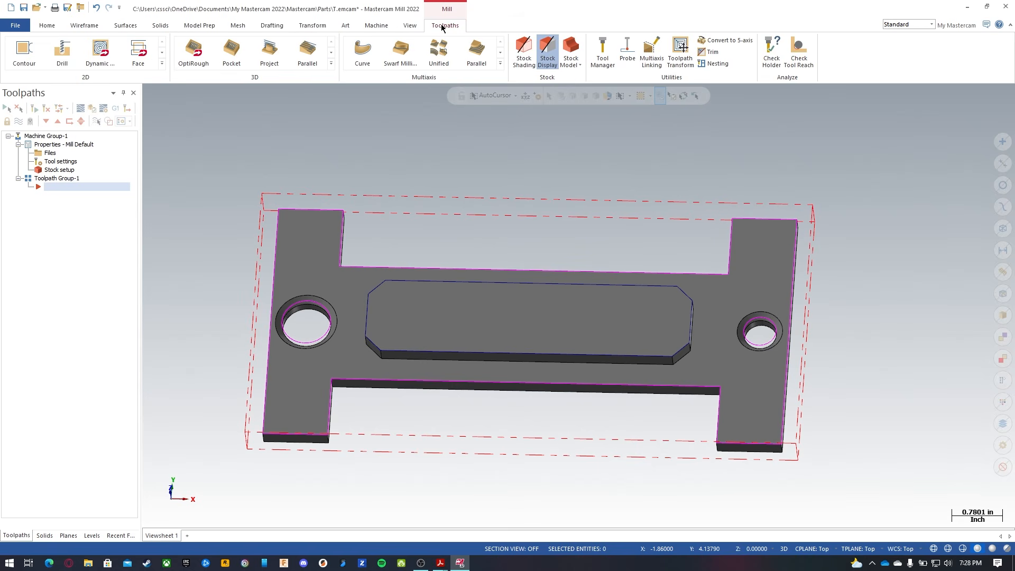
{"action": "left_click", "coordinate": [601, 56]}
{"action": "left_click_drag", "start_coordinate": [408, 112], "coordinate": [469, 44]}
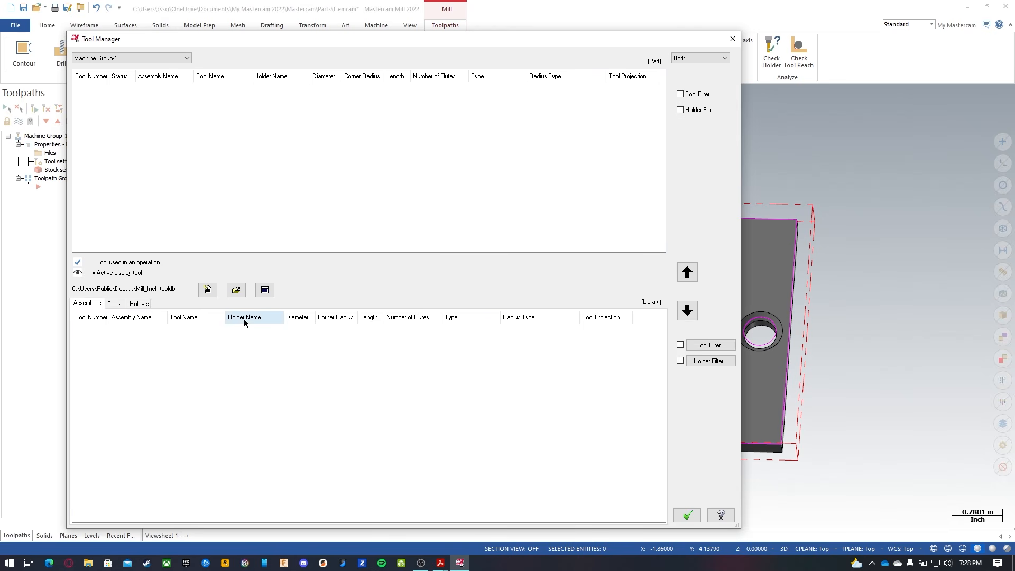
{"action": "right_click", "coordinate": [506, 365]}
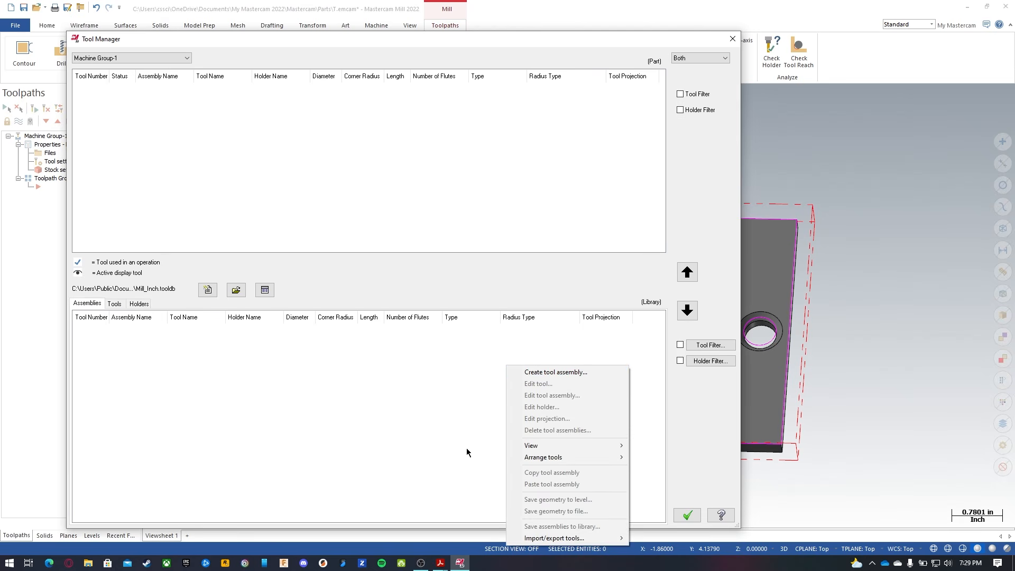
{"action": "left_click", "coordinate": [450, 431]}
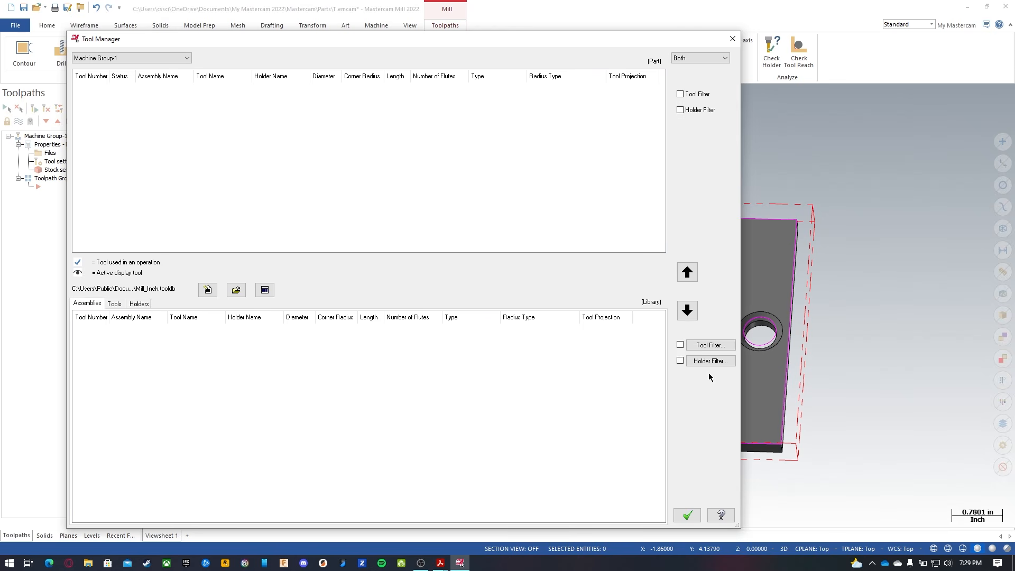
Filter the tool library to face mills only, leaving the tool diameter set to Ignore.
{"action": "left_click", "coordinate": [711, 345]}
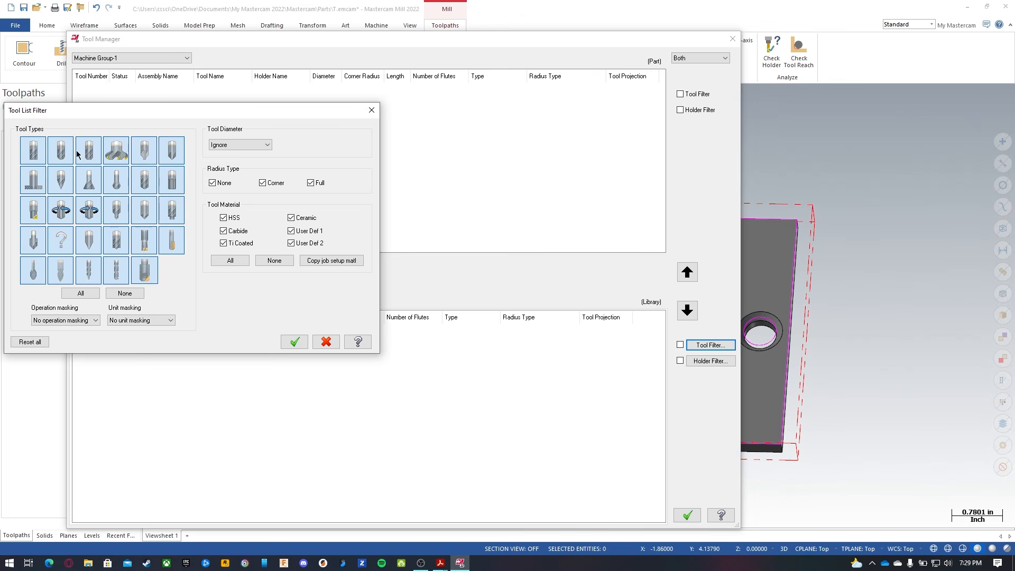
{"action": "left_click", "coordinate": [126, 294]}
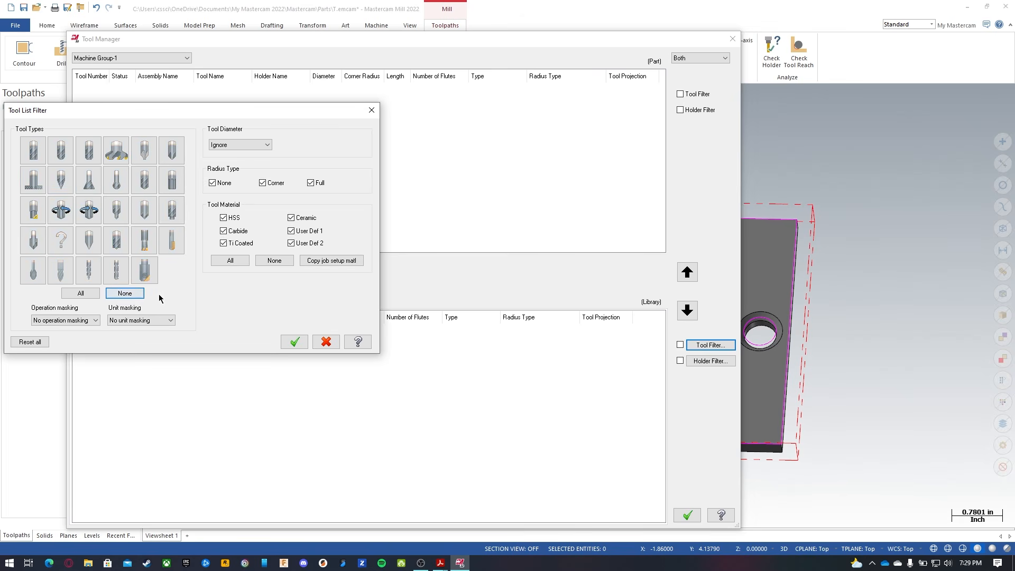
{"action": "left_click", "coordinate": [117, 159]}
{"action": "left_click", "coordinate": [264, 145]}
{"action": "left_click", "coordinate": [237, 155]}
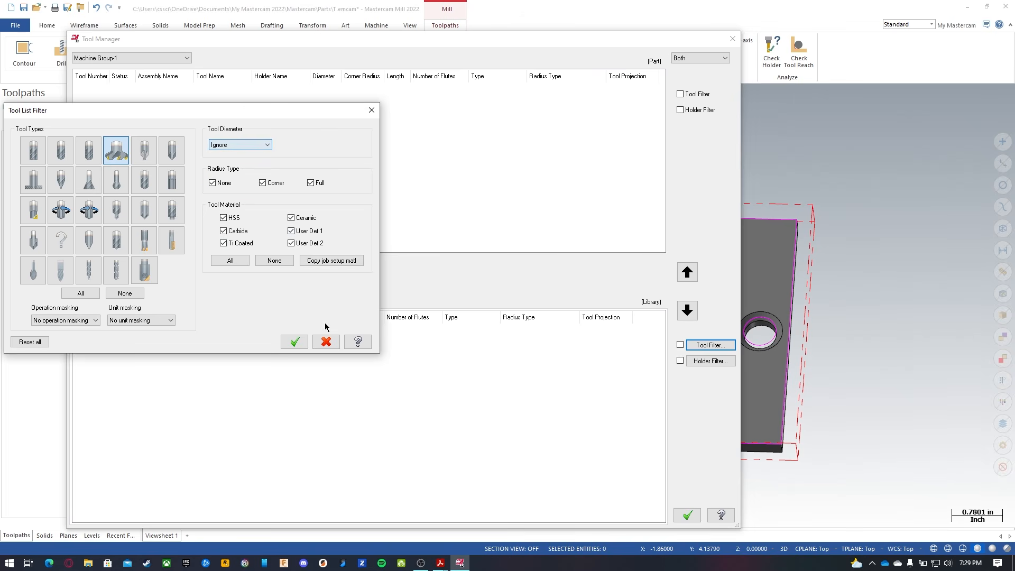
{"action": "left_click", "coordinate": [296, 343]}
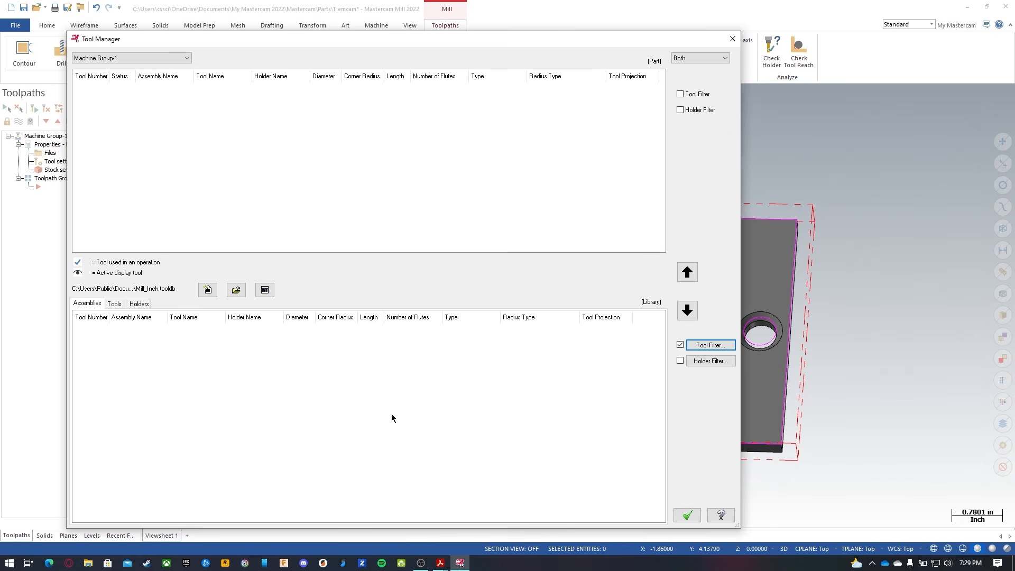
Show the library's individual tools instead of its assemblies in the Tool Manager.
{"action": "right_click", "coordinate": [400, 369]}
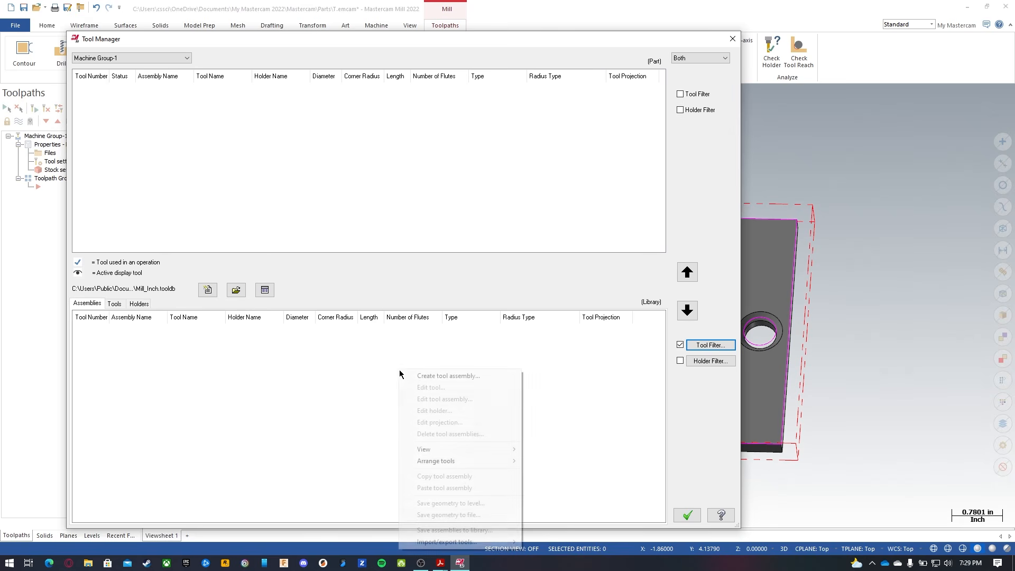
{"action": "left_click", "coordinate": [539, 378]}
{"action": "left_click", "coordinate": [700, 60]}
{"action": "left_click", "coordinate": [697, 65]}
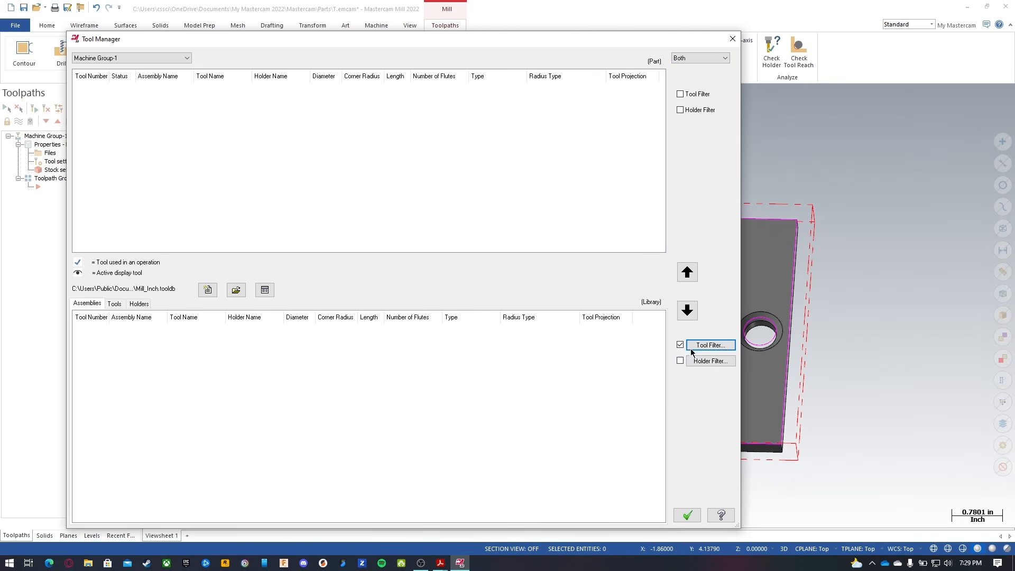
{"action": "left_click", "coordinate": [115, 305]}
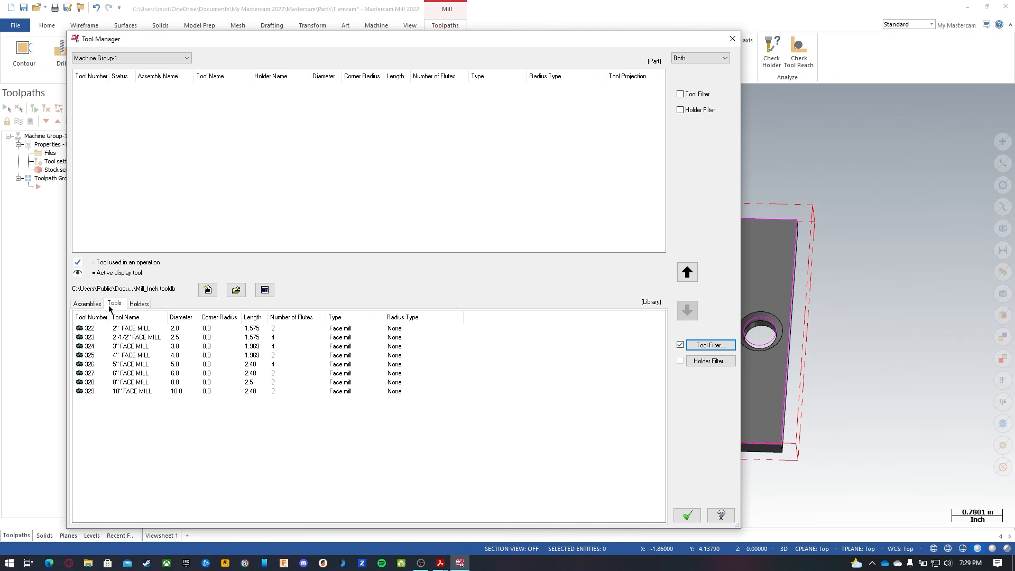
Copy the 2" FACE MILL from the Mill_Inch library tools into Machine Group-1.
{"action": "left_click", "coordinate": [90, 305]}
{"action": "left_click", "coordinate": [115, 305]}
{"action": "left_click", "coordinate": [139, 305]}
{"action": "left_click", "coordinate": [113, 304]}
{"action": "left_click", "coordinate": [144, 331]}
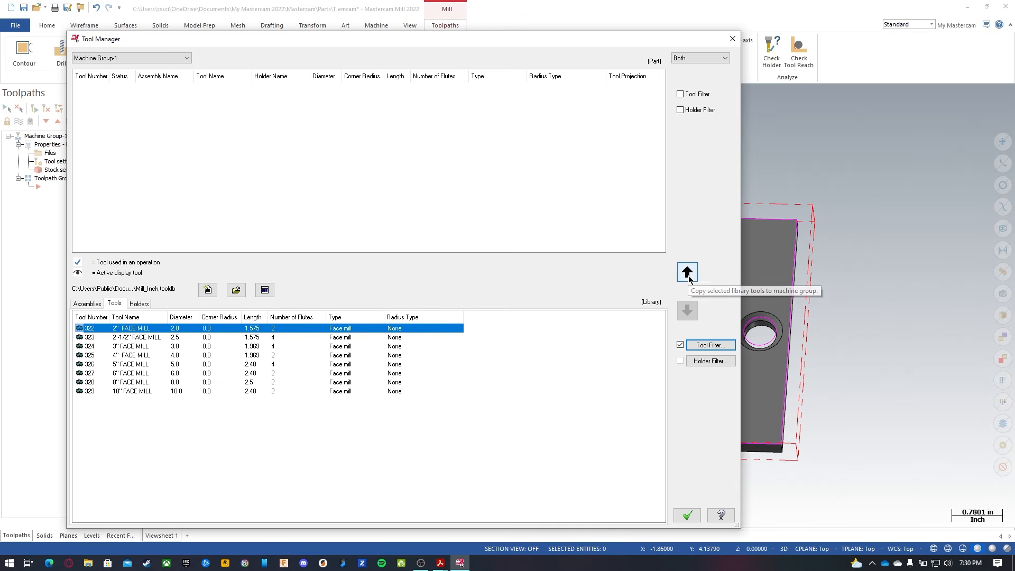
{"action": "left_click", "coordinate": [688, 274]}
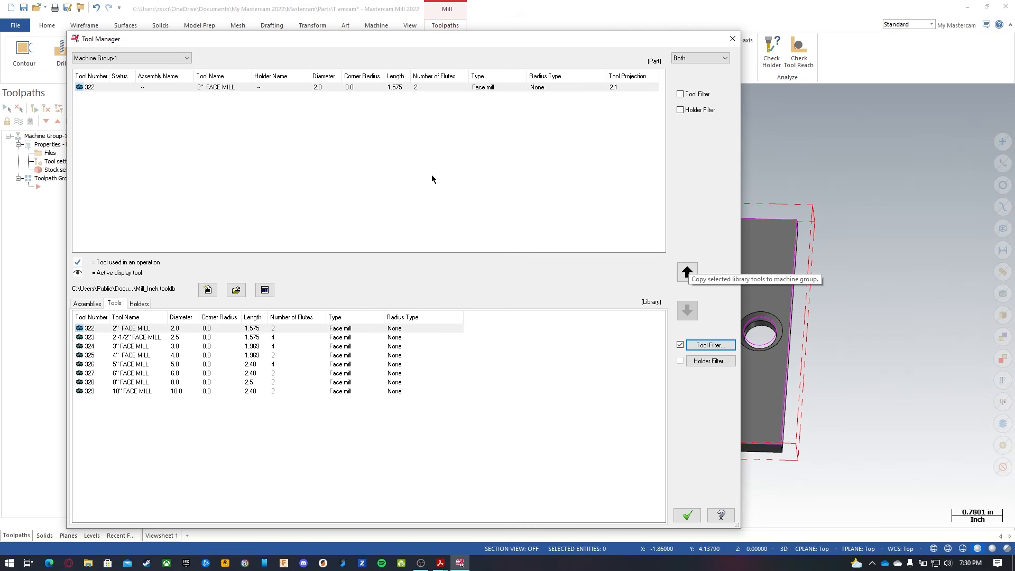
{"action": "left_click", "coordinate": [136, 126]}
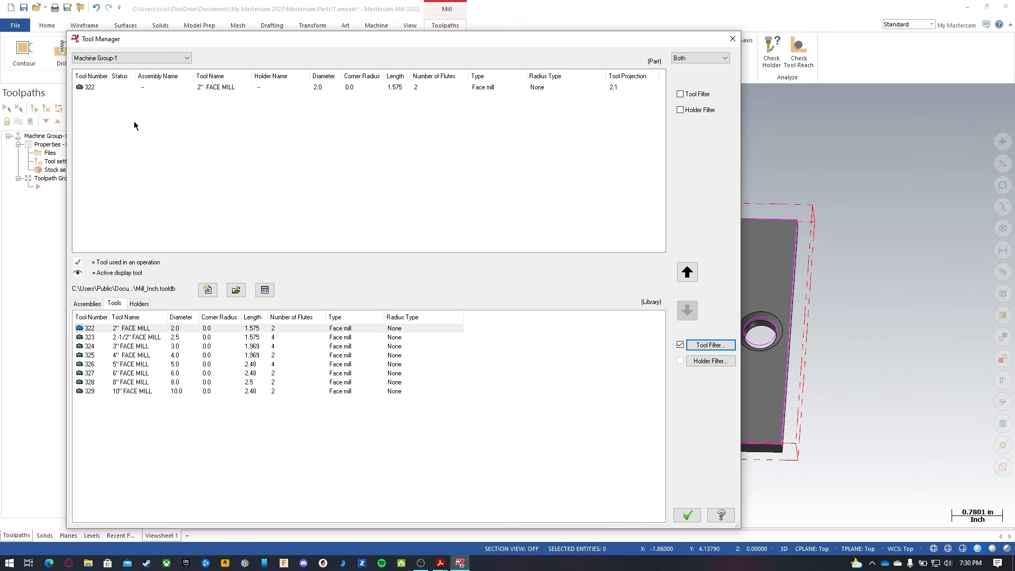
Edit the machine group's 2" FACE MILL and set its tool number, length offset and diameter offset to 1.
{"action": "right_click", "coordinate": [219, 92]}
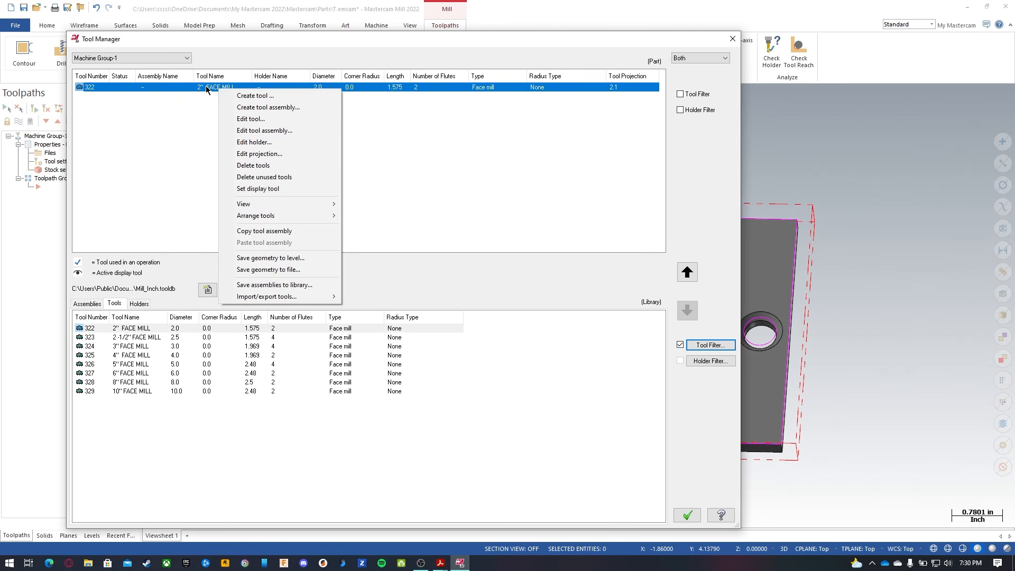
{"action": "left_click", "coordinate": [182, 127]}
{"action": "double_click", "coordinate": [223, 88]}
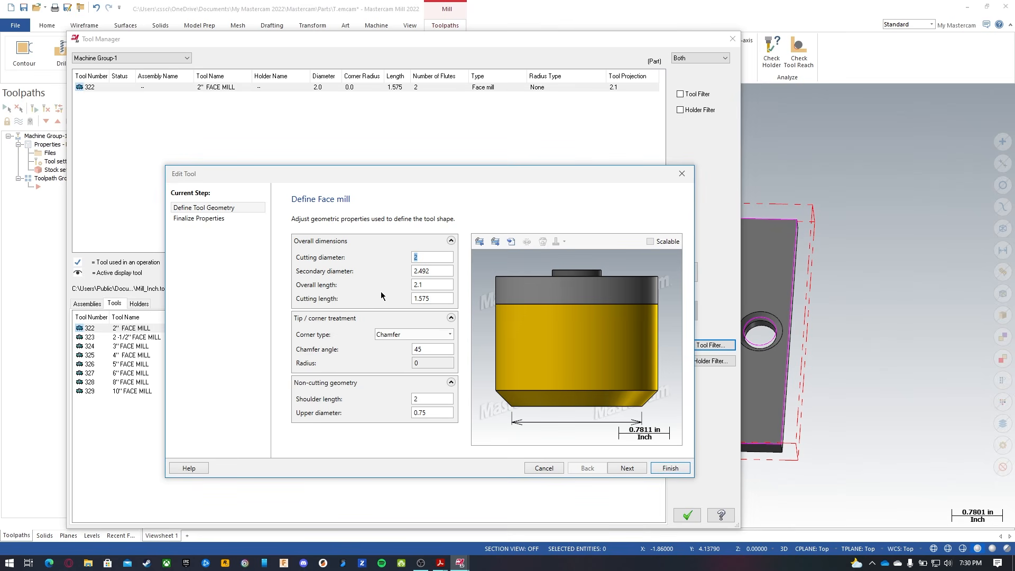
{"action": "left_click", "coordinate": [207, 219]}
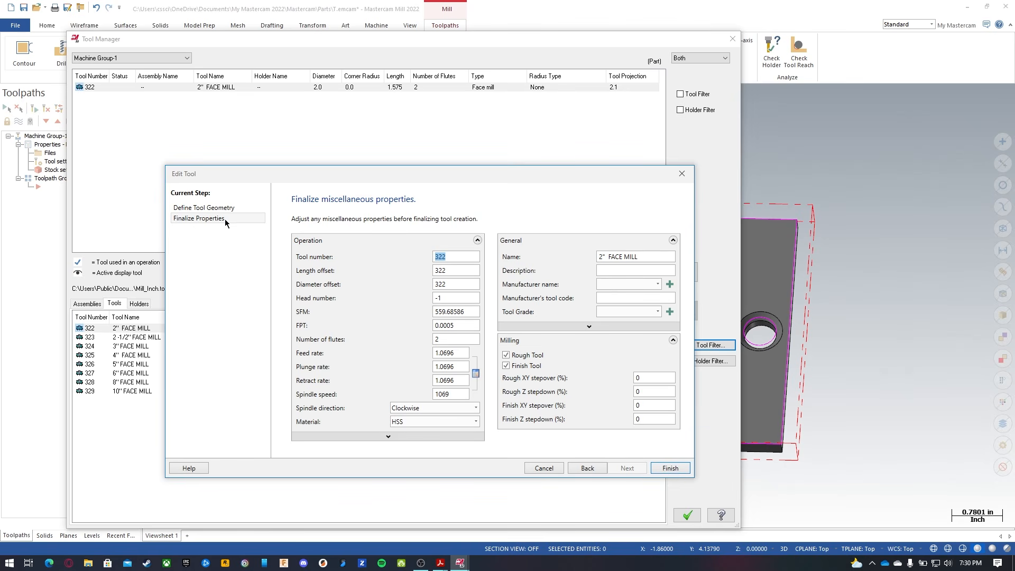
{"action": "left_click", "coordinate": [463, 255]}
{"action": "double_click", "coordinate": [466, 256]}
{"action": "left_click", "coordinate": [458, 285]}
{"action": "left_click", "coordinate": [469, 311]}
Set the face mill to 4 flutes, 0.01 FPT and 600 SFM.
{"action": "left_click", "coordinate": [455, 340]}
{"action": "type", "text": "4"}
{"action": "left_click", "coordinate": [431, 325]}
{"action": "type", "text": ".01"}
{"action": "mouse_move", "coordinate": [462, 313]}
{"action": "left_mouse_down"}
{"action": "mouse_move", "coordinate": [470, 312]}
{"action": "mouse_move", "coordinate": [442, 311]}
{"action": "left_mouse_up"}
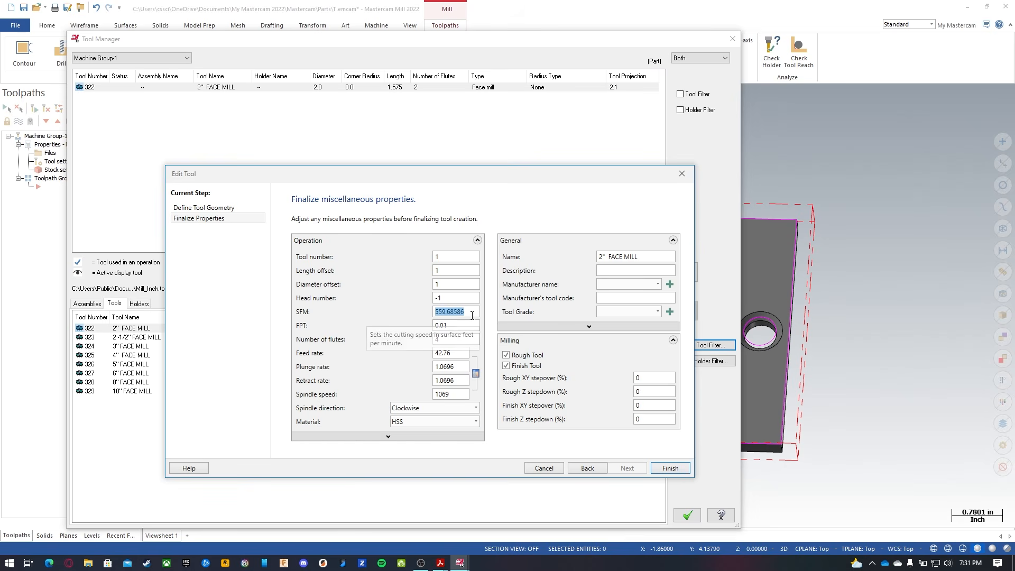
{"action": "type", "text": "600"}
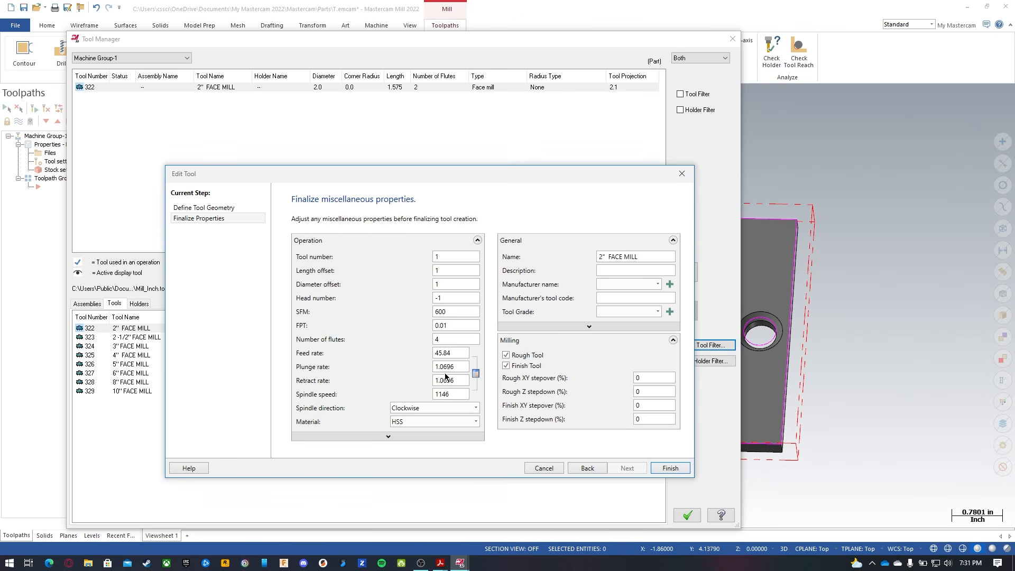
Set the face mill's material to Carbide, finish the tool edit and close the Tool Manager.
{"action": "left_click", "coordinate": [405, 422]}
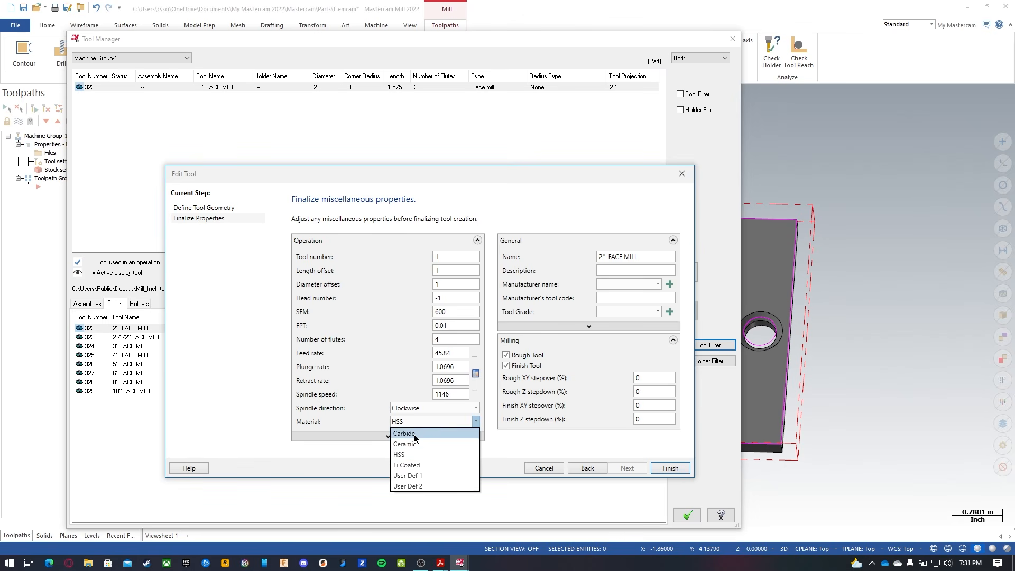
{"action": "left_click", "coordinate": [406, 434]}
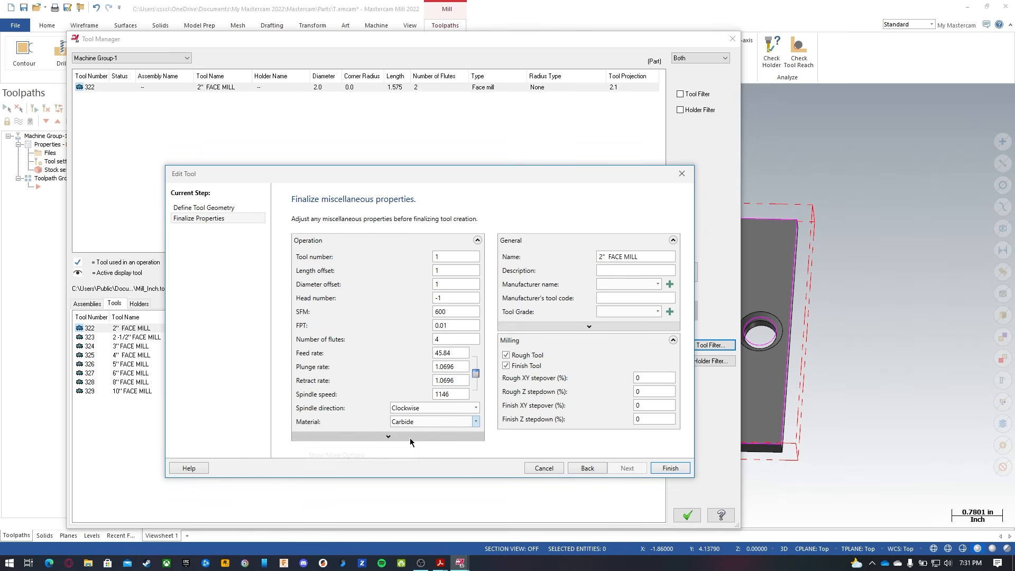
{"action": "left_click_drag", "start_coordinate": [454, 394], "coordinate": [422, 393]}
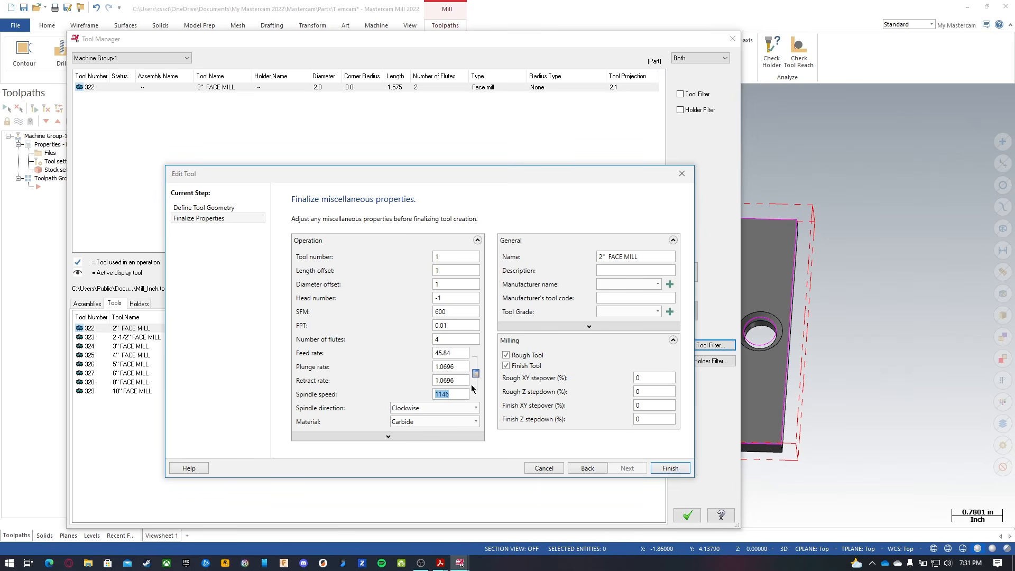
{"action": "left_click", "coordinate": [670, 468]}
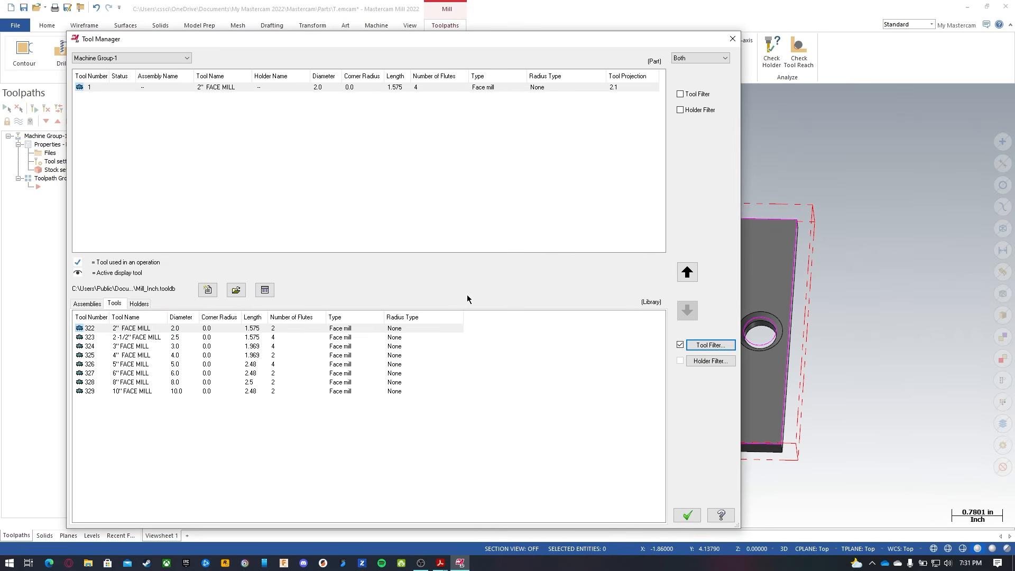
{"action": "left_click", "coordinate": [688, 515]}
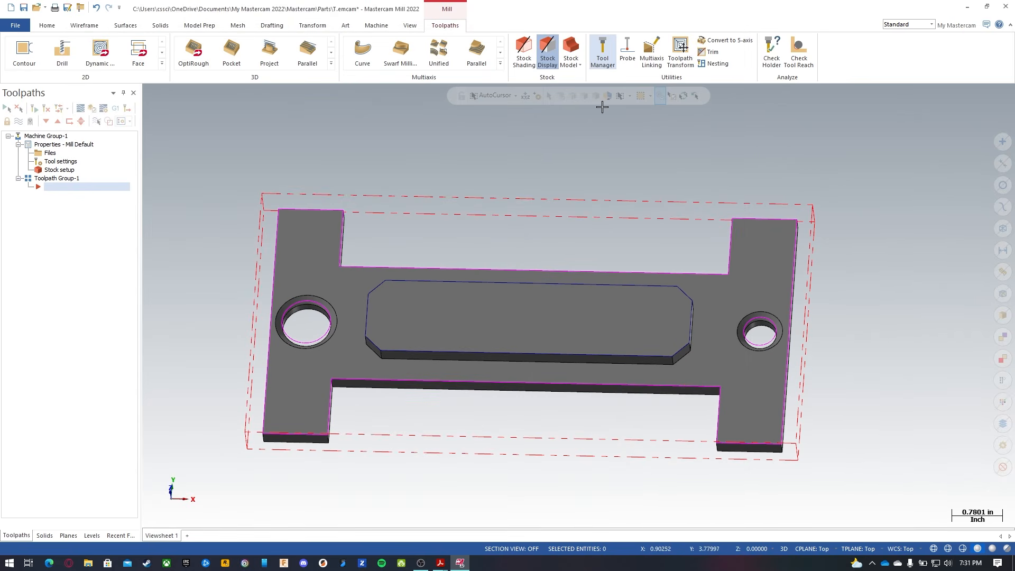
{"action": "left_click", "coordinate": [602, 59]}
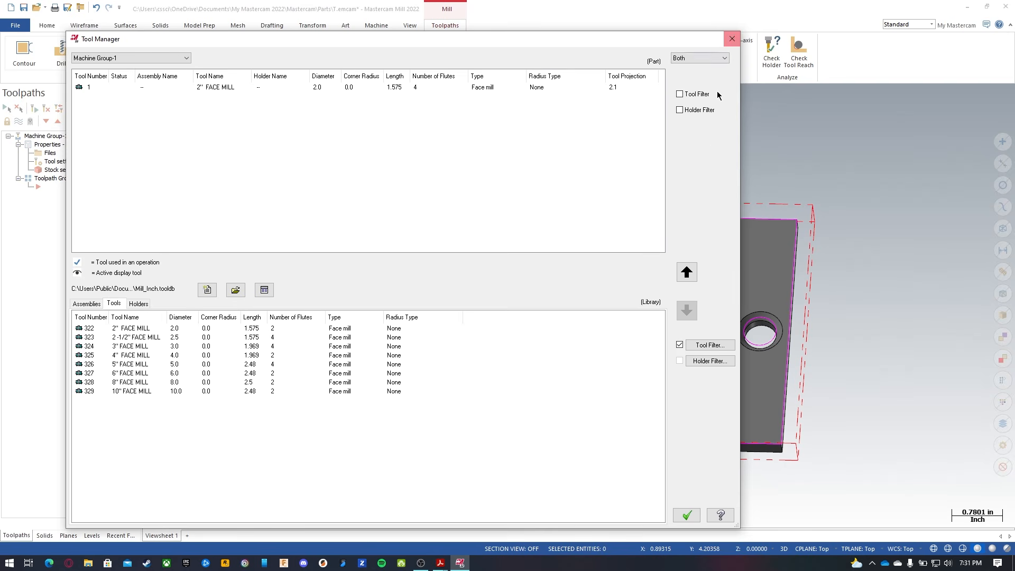
{"action": "left_click", "coordinate": [732, 40]}
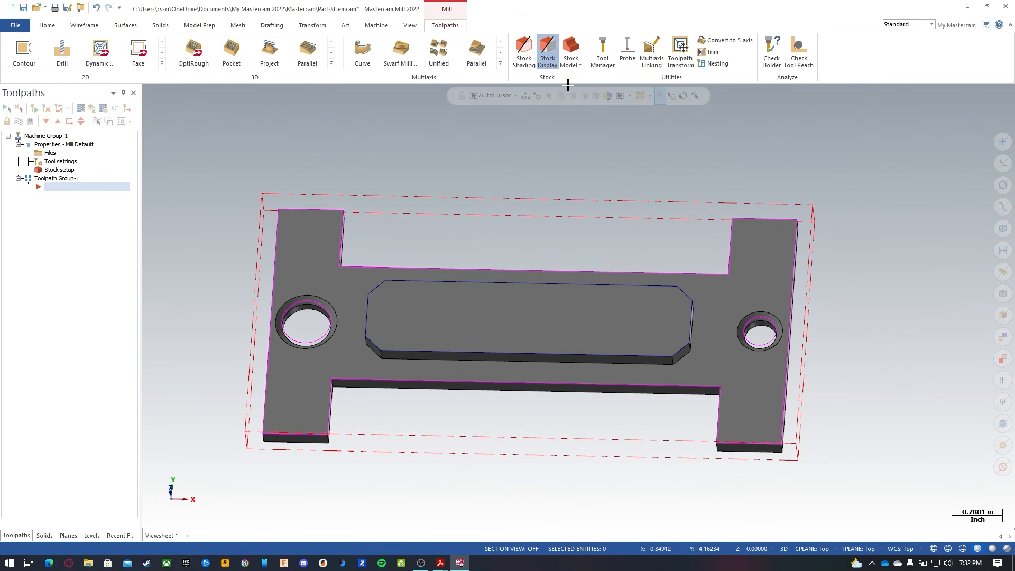
Enable Assign tool numbers sequentially in the machine group's tool settings.
{"action": "left_click", "coordinate": [53, 162]}
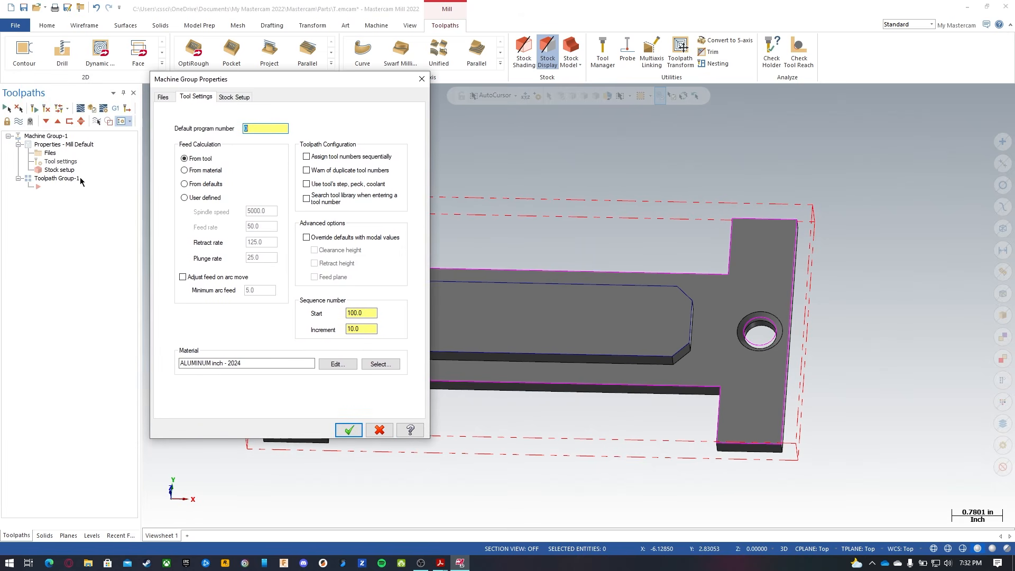
{"action": "left_click", "coordinate": [328, 157]}
{"action": "left_click", "coordinate": [350, 431]}
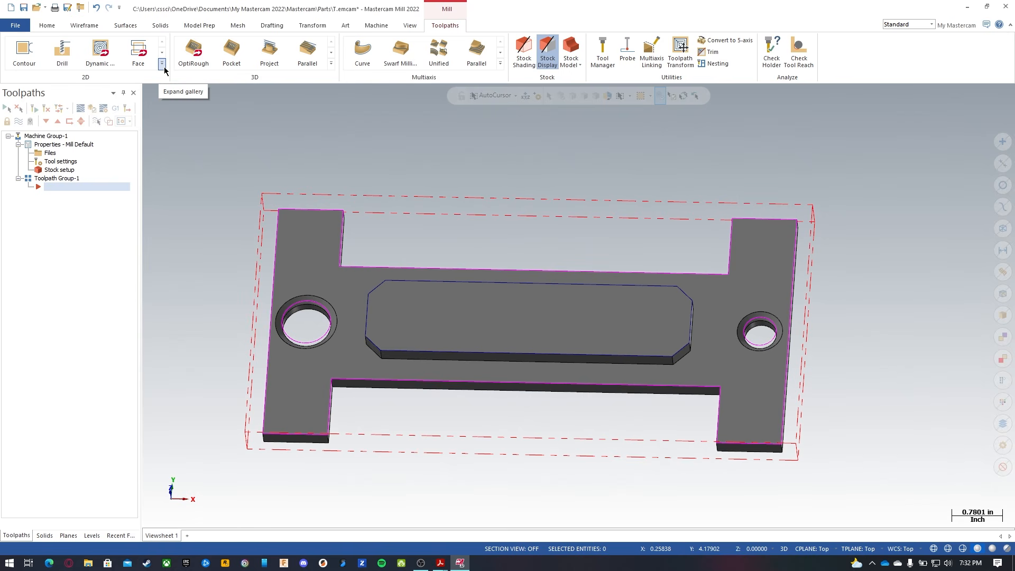
Start a Facing toolpath on the defined stock, select the 2" FACE MILL and enter the comment "Facing".
{"action": "left_click", "coordinate": [138, 53]}
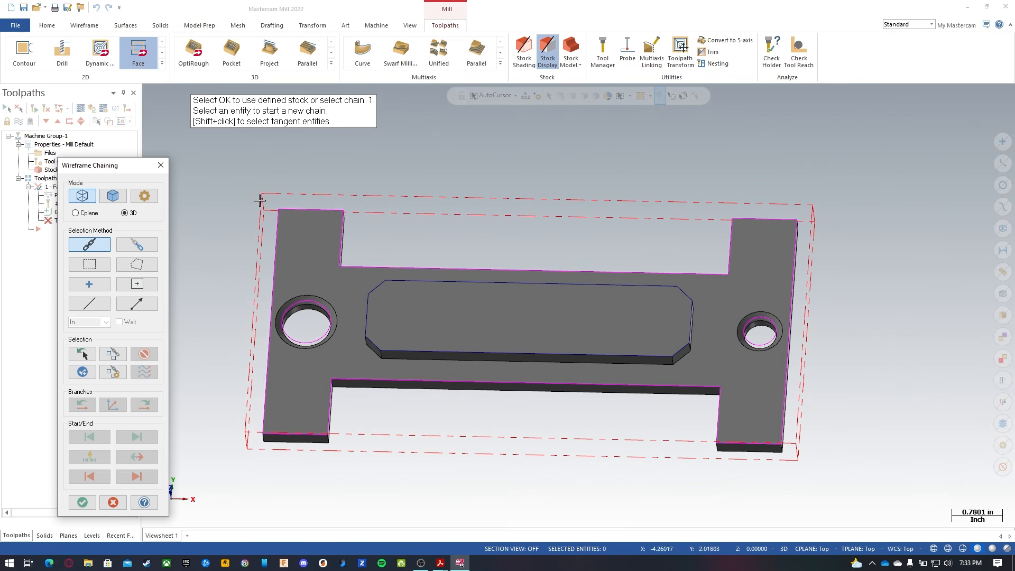
{"action": "left_click", "coordinate": [81, 503]}
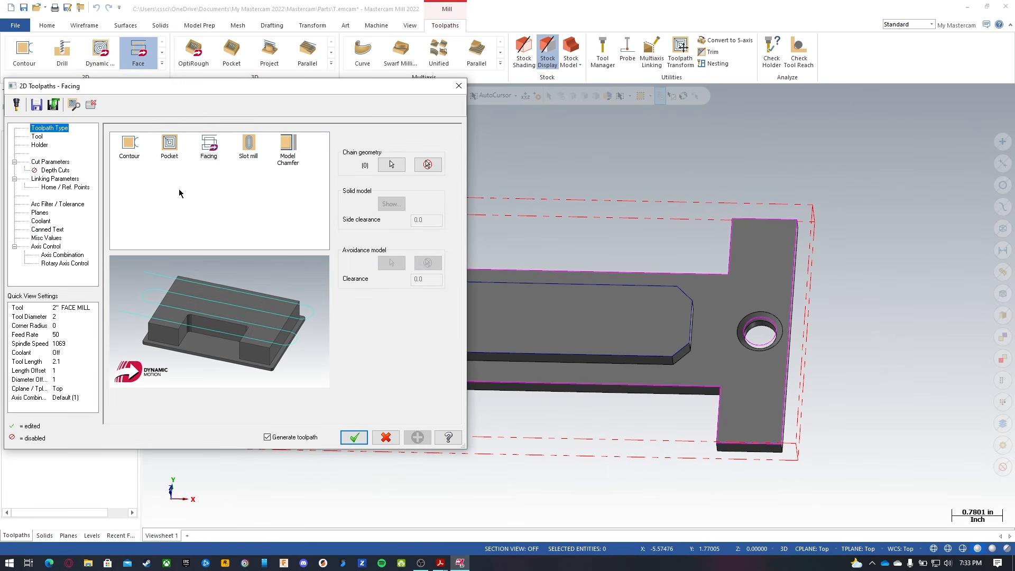
{"action": "left_click", "coordinate": [37, 136]}
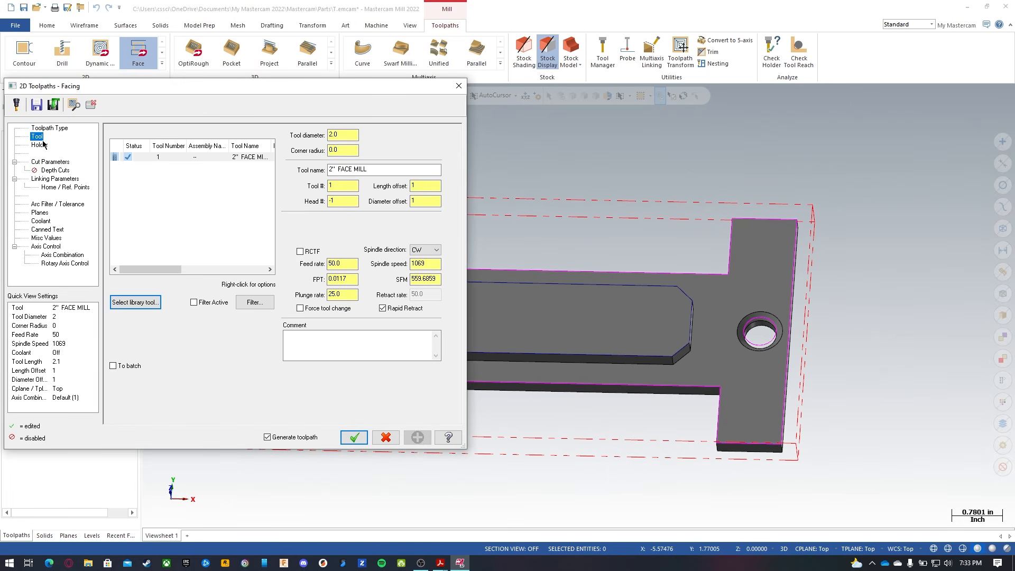
{"action": "left_click", "coordinate": [177, 156]}
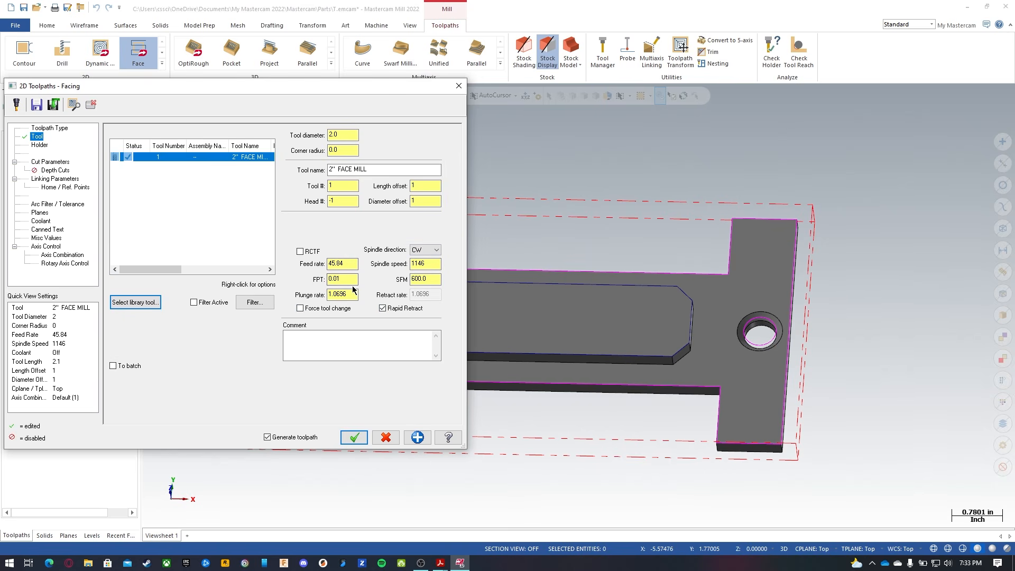
{"action": "left_click", "coordinate": [328, 333]}
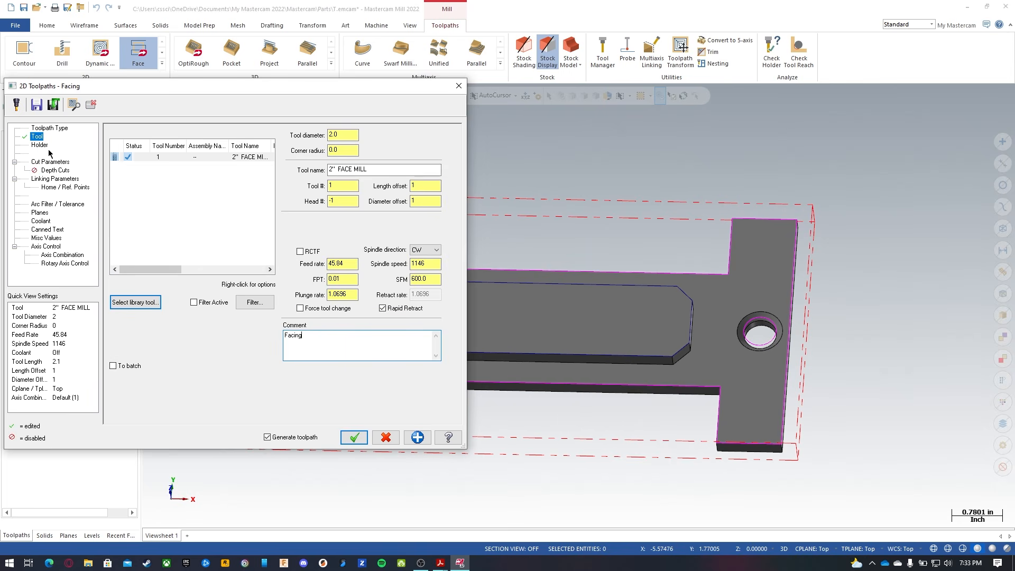
Select the default holder for the face mill and open the facing operation's cut parameters.
{"action": "left_click", "coordinate": [65, 171]}
{"action": "left_click", "coordinate": [53, 146]}
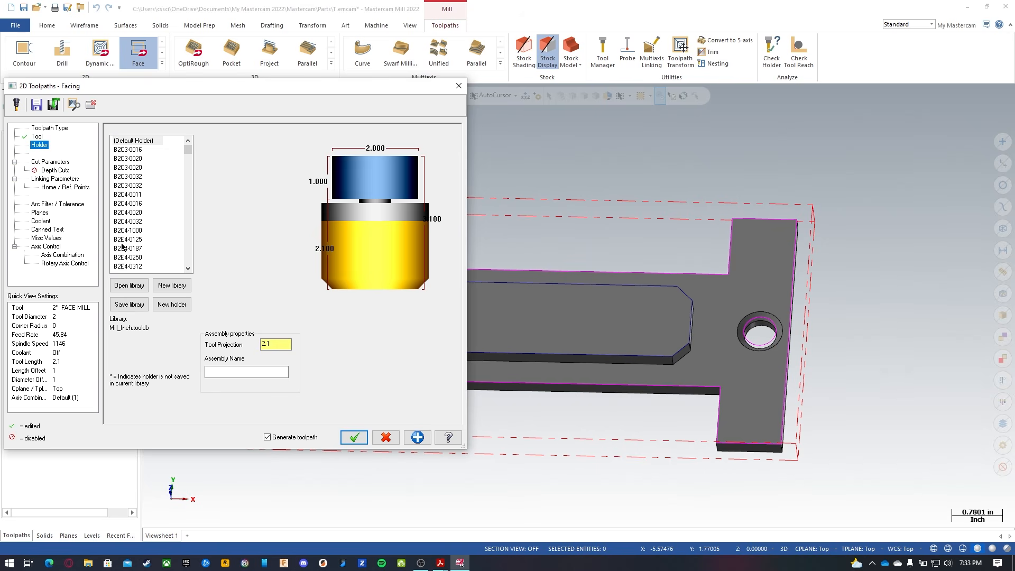
{"action": "left_click", "coordinate": [130, 141]}
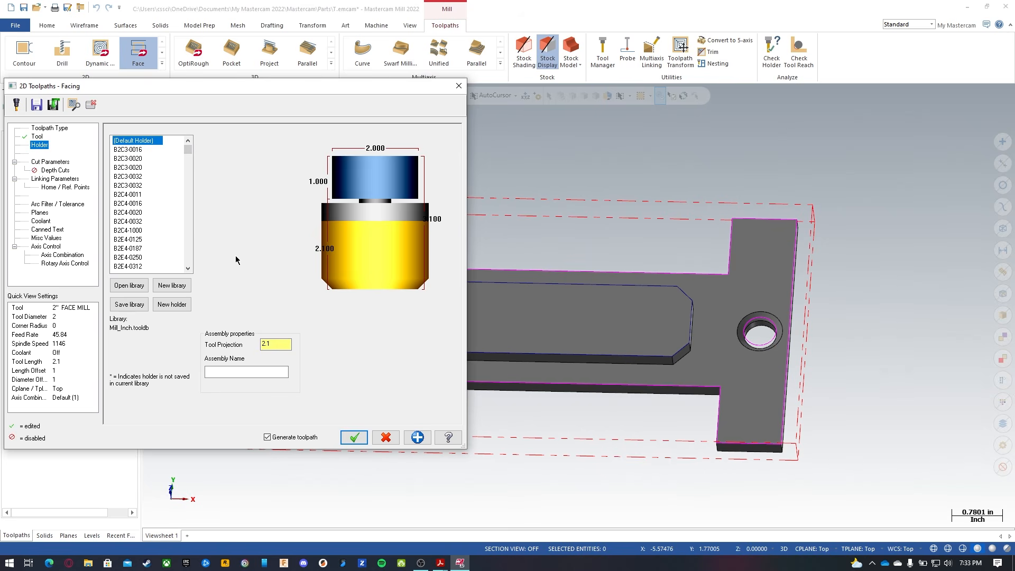
{"action": "left_click", "coordinate": [43, 162]}
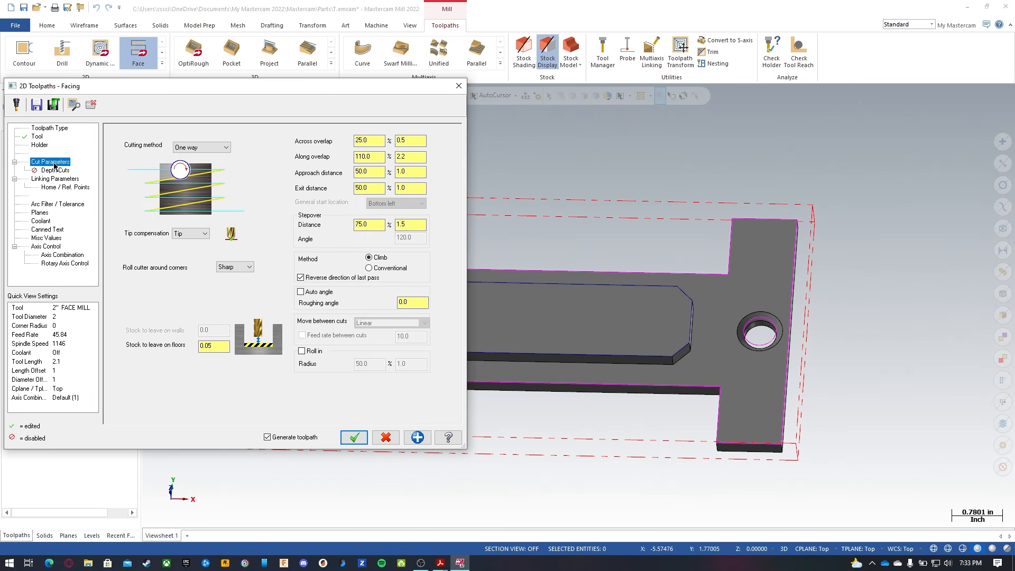
Try the Zigzag, One way, Dynamic and One pass cutting methods for the facing operation.
{"action": "left_click", "coordinate": [208, 147]}
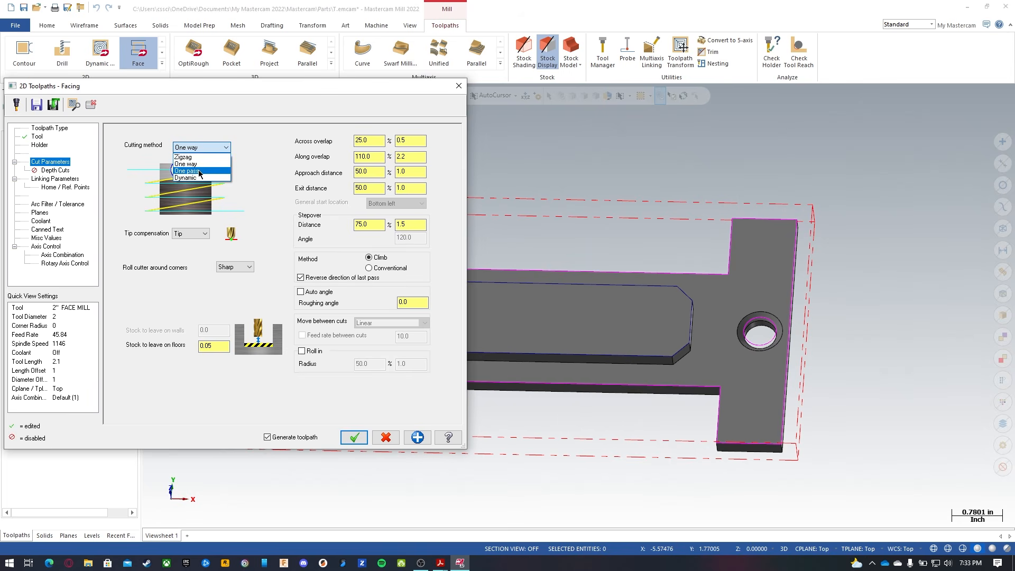
{"action": "left_click", "coordinate": [264, 156]}
{"action": "left_click", "coordinate": [213, 147]}
{"action": "left_click", "coordinate": [196, 157]}
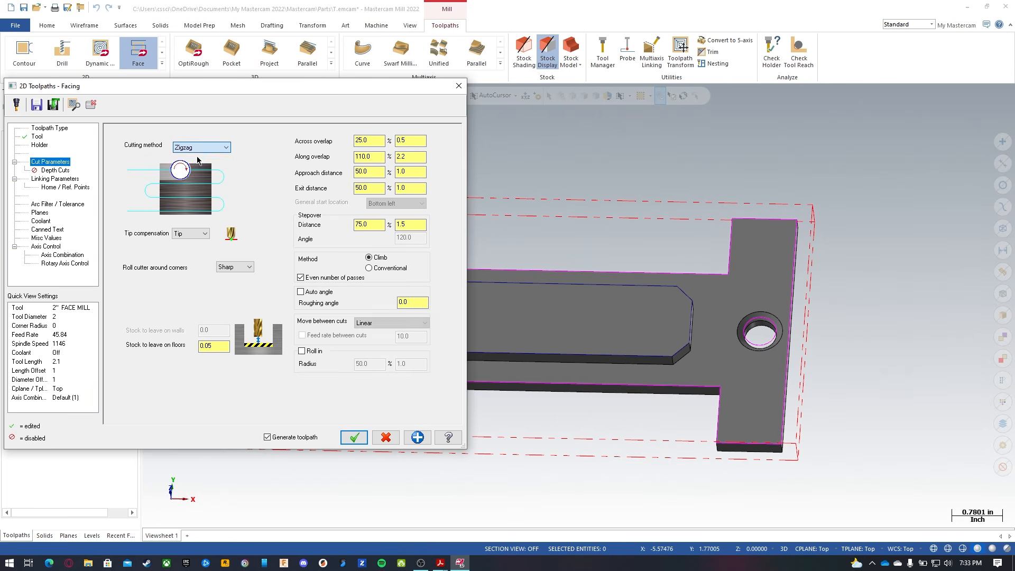
{"action": "left_click", "coordinate": [204, 149]}
{"action": "left_click", "coordinate": [200, 163]}
{"action": "left_click", "coordinate": [202, 148]}
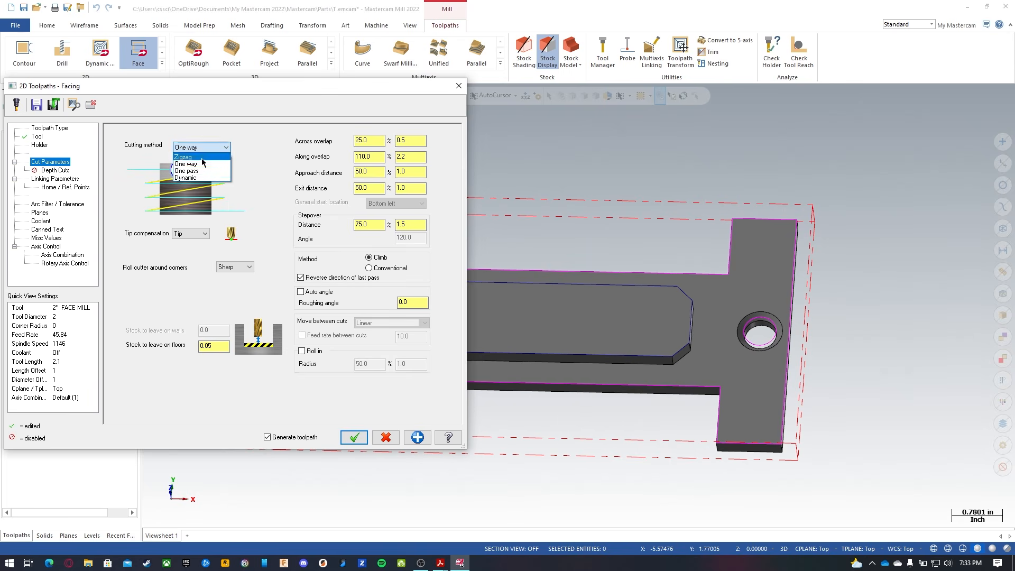
{"action": "left_click", "coordinate": [199, 178]}
{"action": "left_click", "coordinate": [202, 147]}
{"action": "left_click", "coordinate": [199, 179]}
{"action": "left_click", "coordinate": [201, 148]}
{"action": "left_click", "coordinate": [199, 173]}
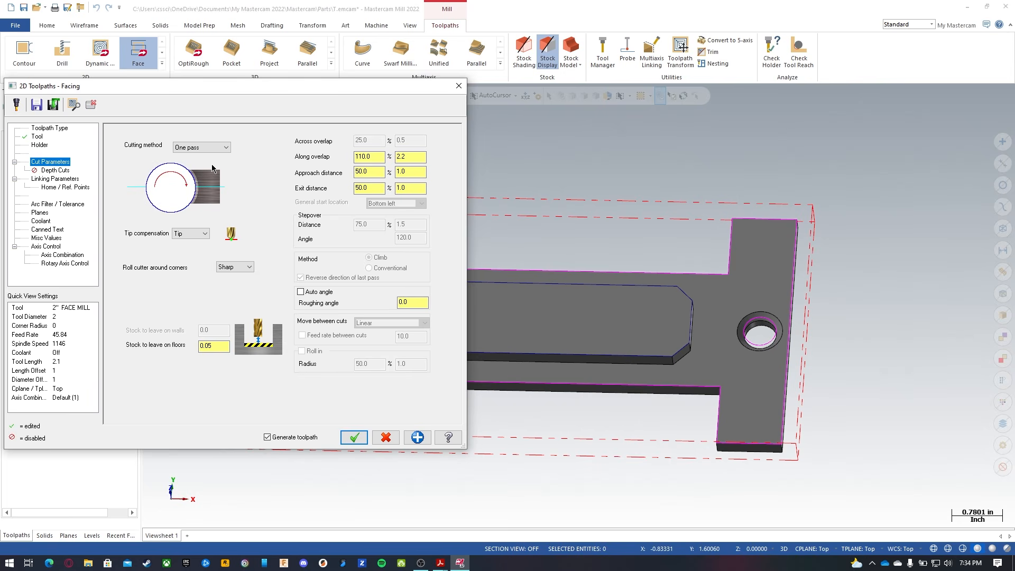
Set the facing cutting method to Zigzag and the stock to leave on floors to 0.
{"action": "left_click", "coordinate": [203, 148]}
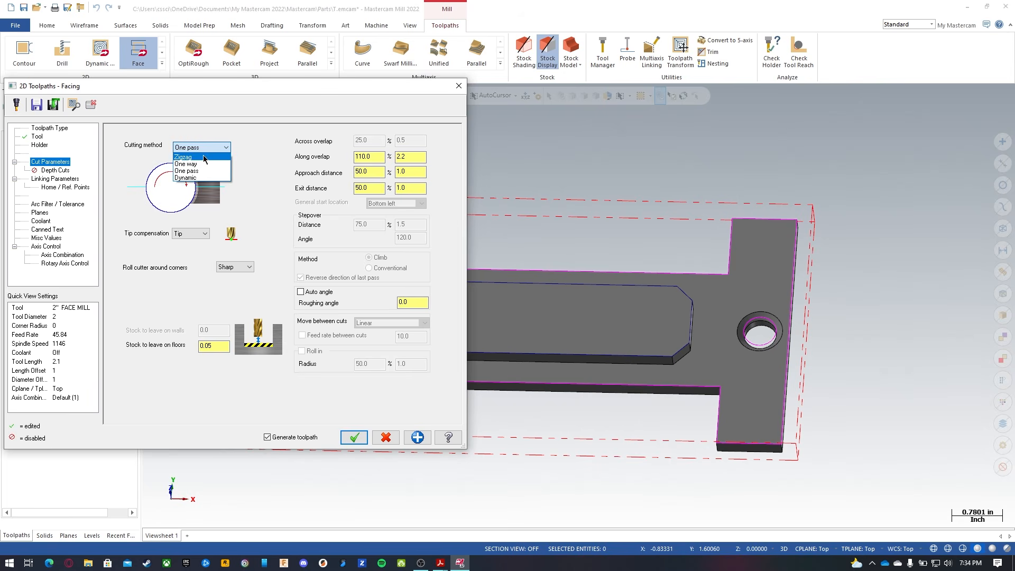
{"action": "left_click", "coordinate": [193, 157]}
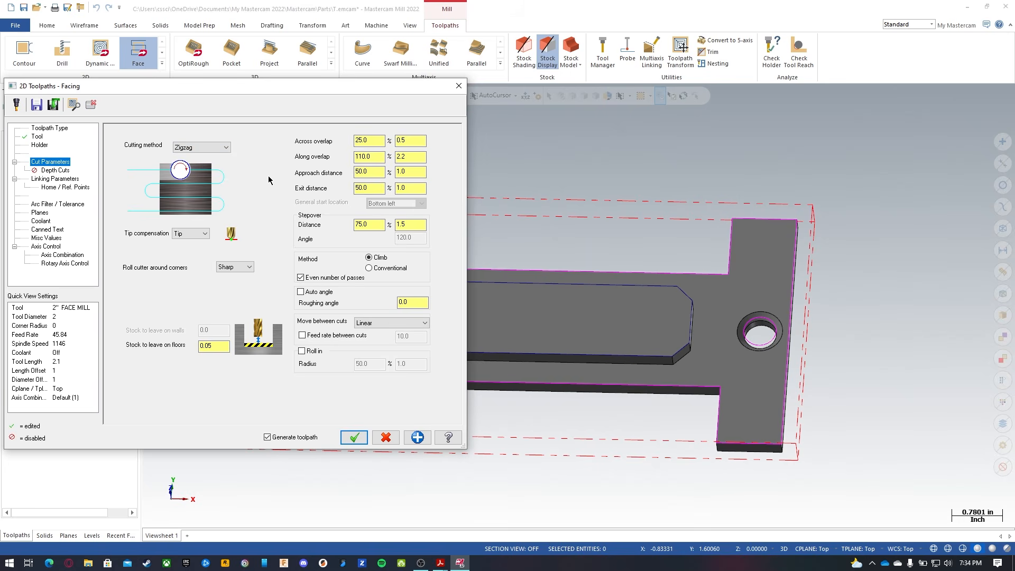
{"action": "left_click_drag", "start_coordinate": [223, 346], "coordinate": [177, 338]}
{"action": "type", "text": "0"}
{"action": "left_click", "coordinate": [365, 142]}
{"action": "left_click", "coordinate": [407, 172]}
{"action": "left_click", "coordinate": [372, 188]}
{"action": "double_click", "coordinate": [373, 225]}
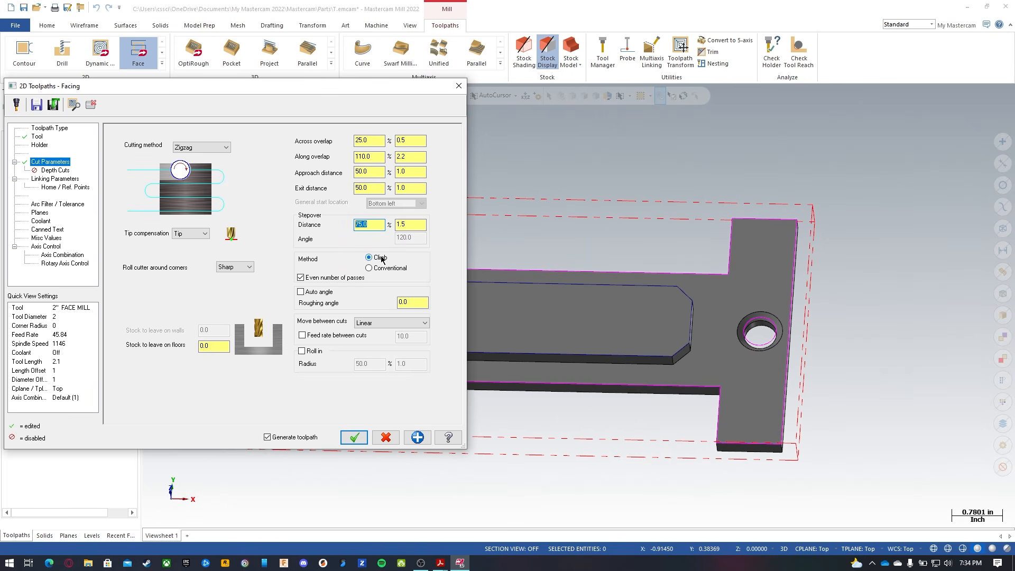
{"action": "left_click", "coordinate": [344, 279]}
{"action": "left_click", "coordinate": [323, 293]}
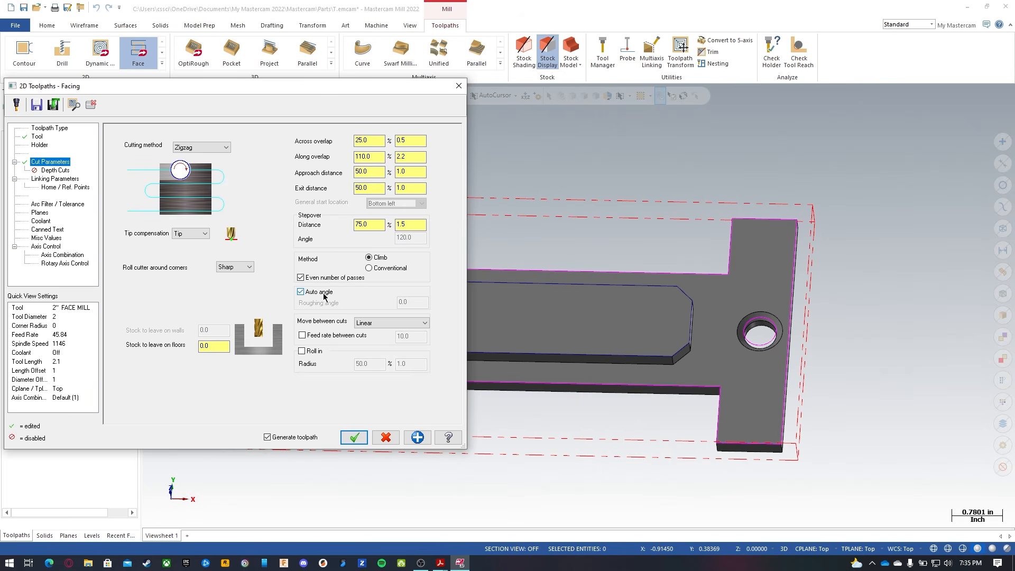
{"action": "left_click", "coordinate": [327, 294]}
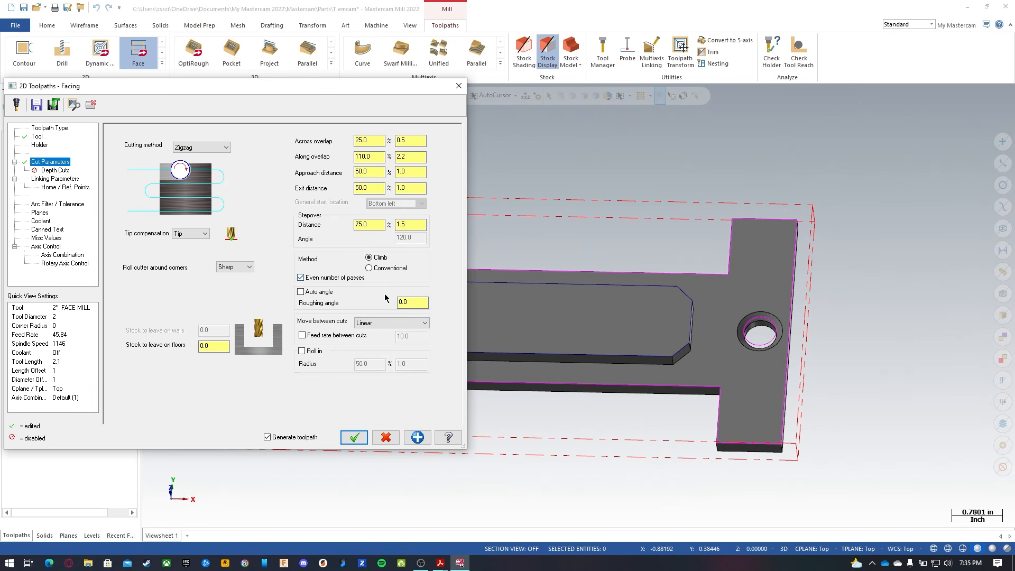
Set the move between cuts to High speed loops and preview the facing toolpath over the whole part.
{"action": "left_click", "coordinate": [384, 323]}
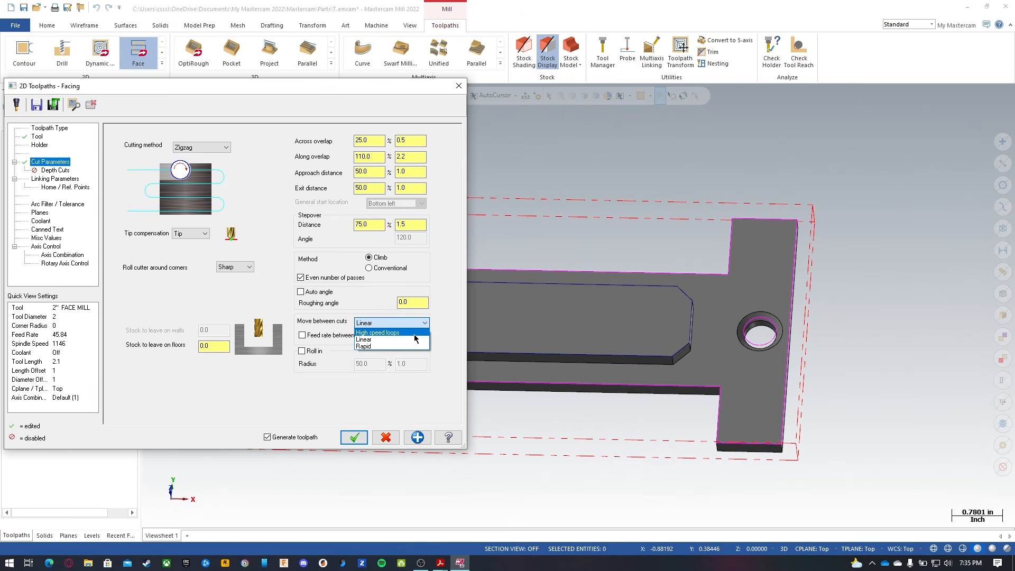
{"action": "left_click", "coordinate": [401, 333]}
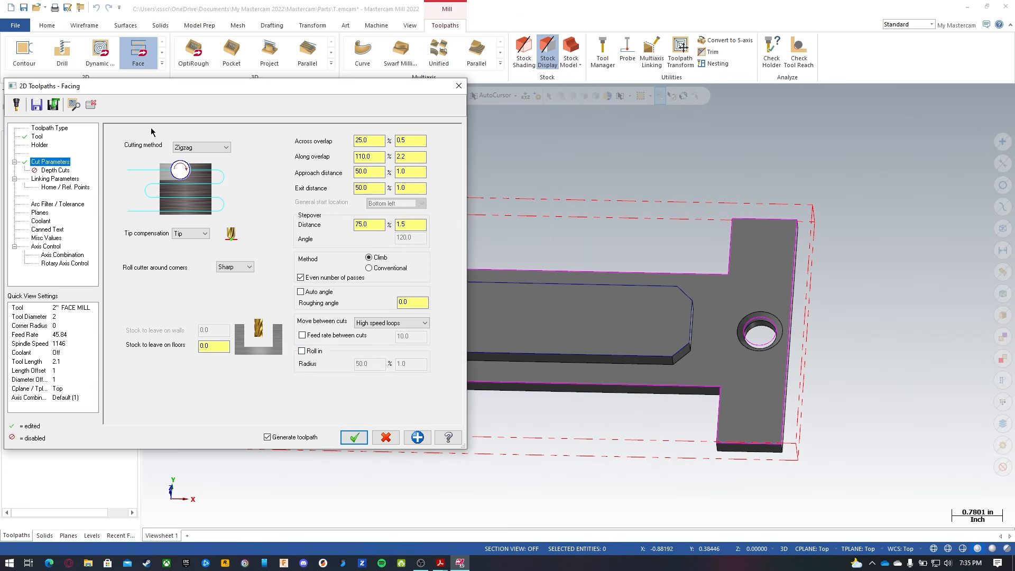
{"action": "left_click_drag", "start_coordinate": [142, 88], "coordinate": [183, 102]}
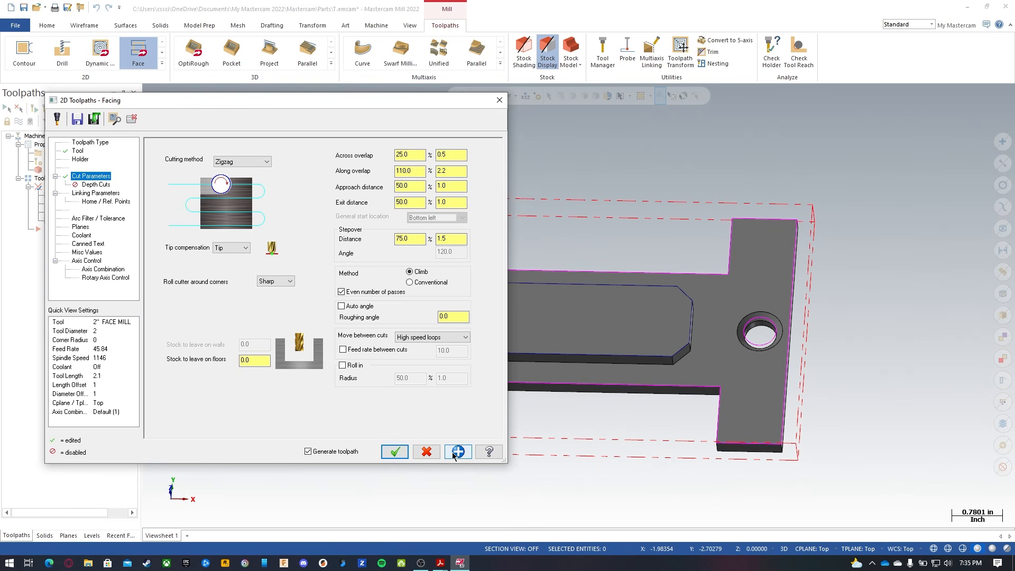
{"action": "left_click", "coordinate": [116, 123]}
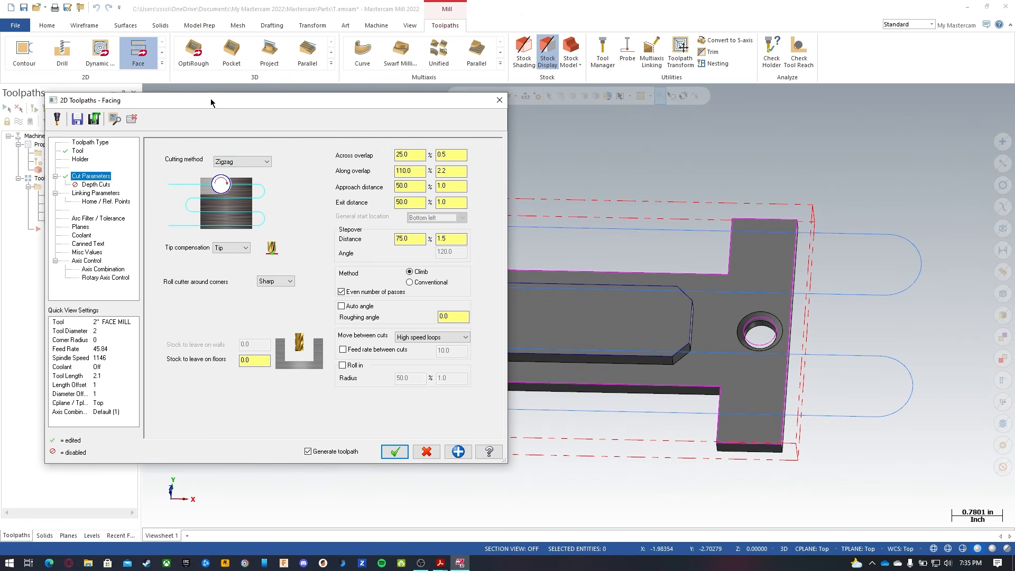
{"action": "left_click_drag", "start_coordinate": [210, 101], "coordinate": [178, 93]}
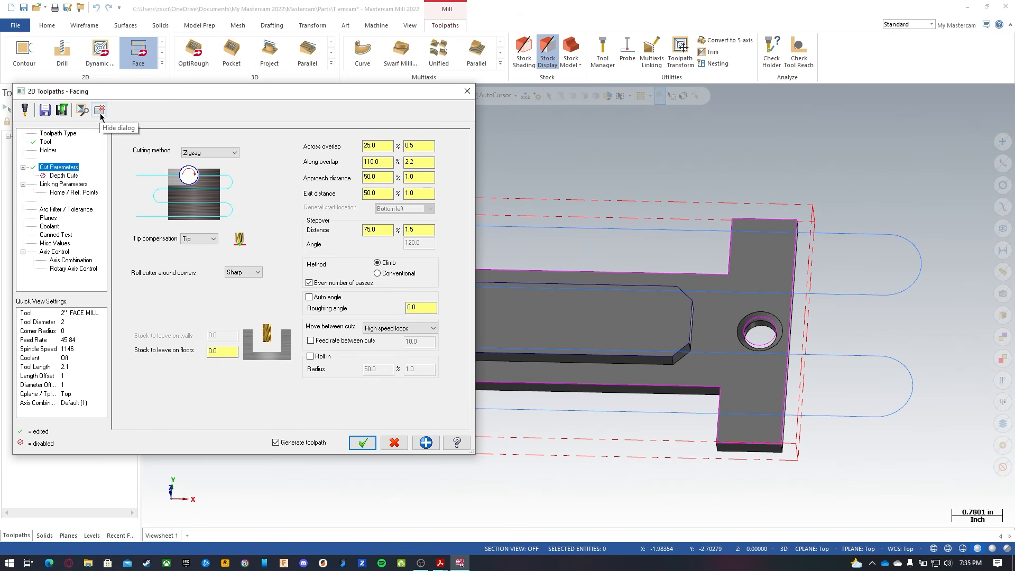
{"action": "left_click", "coordinate": [99, 111]}
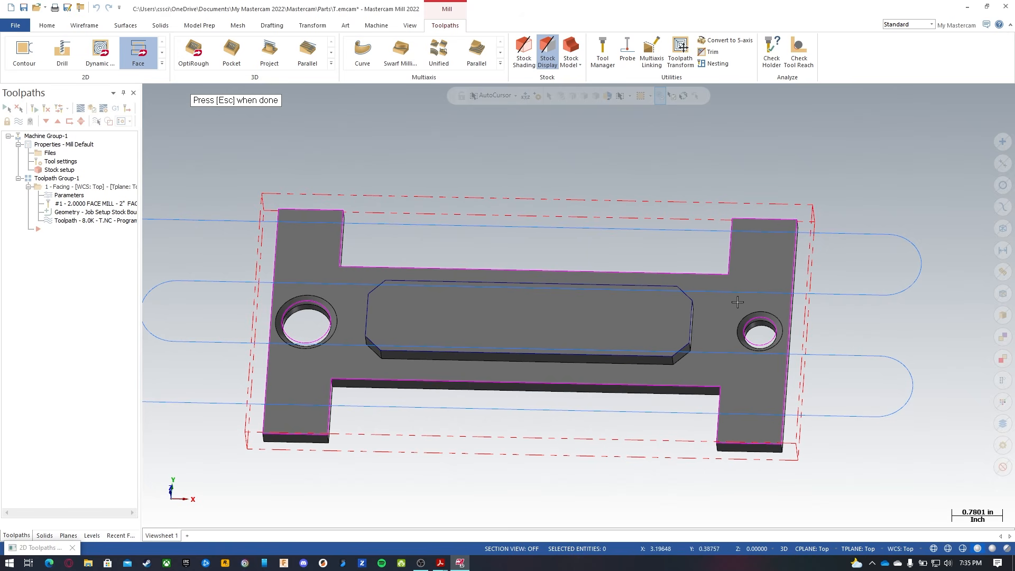
{"action": "key", "text": "Escape"}
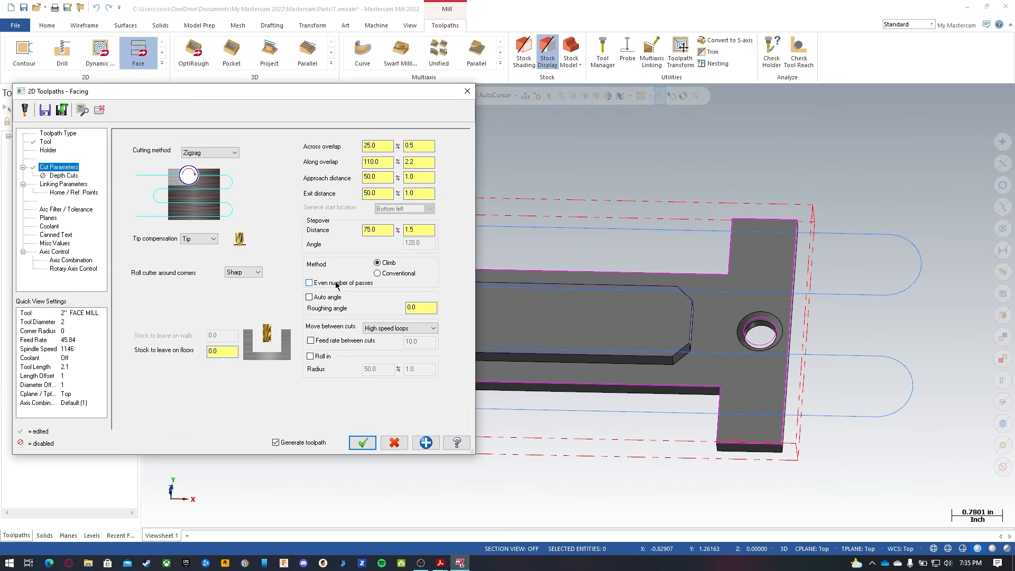
Disable Even number of passes, regenerate the facing toolpath and preview it on the part.
{"action": "left_click", "coordinate": [82, 110]}
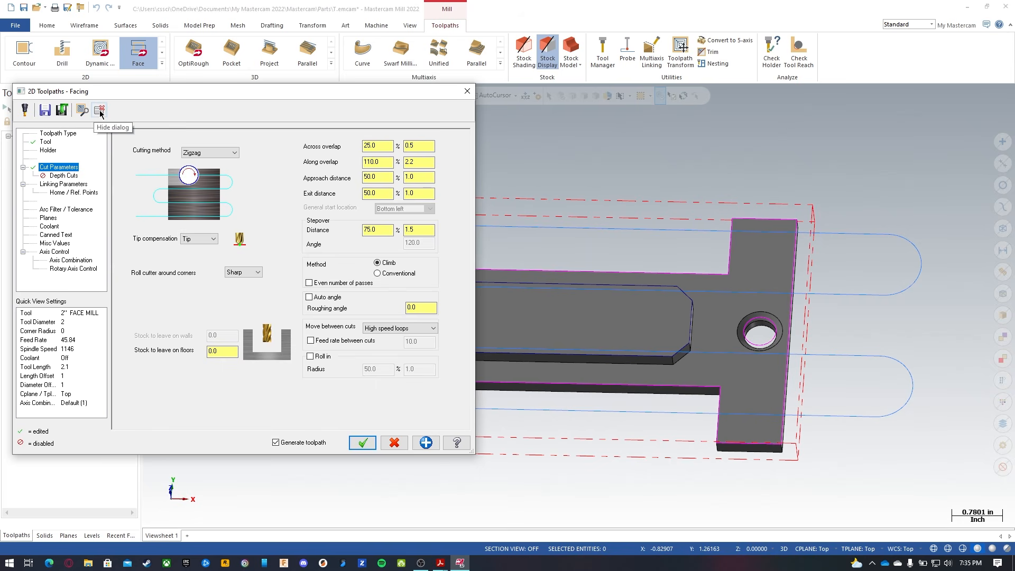
{"action": "left_click", "coordinate": [426, 443]}
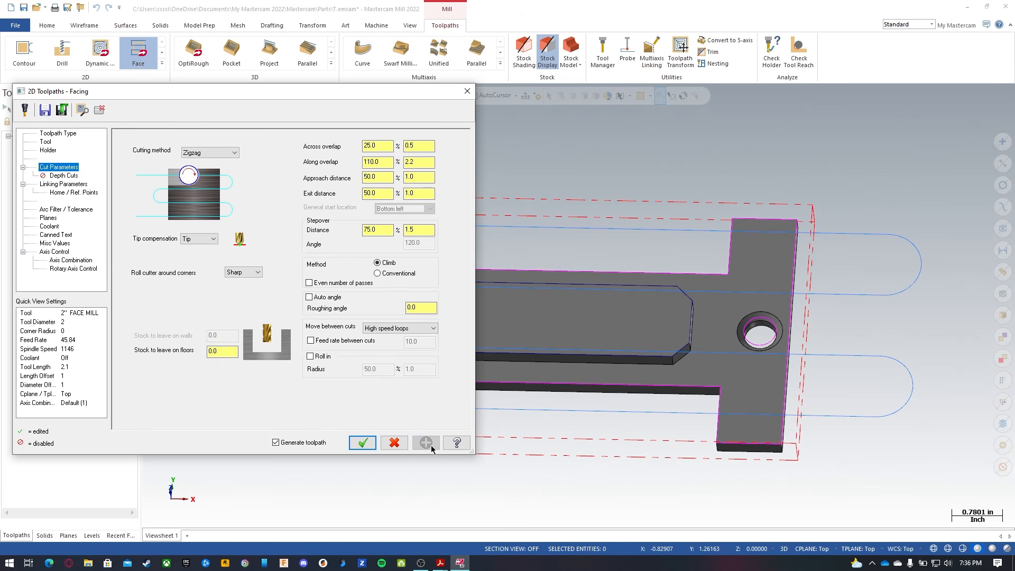
{"action": "left_click", "coordinate": [100, 111]}
{"action": "key", "text": "Escape"}
{"action": "left_click", "coordinate": [98, 110]}
{"action": "key", "text": "Escape"}
Enable depth cuts for the facing operation with 1 finish cut and enter its finish step.
{"action": "left_click", "coordinate": [59, 176]}
{"action": "left_click", "coordinate": [155, 166]}
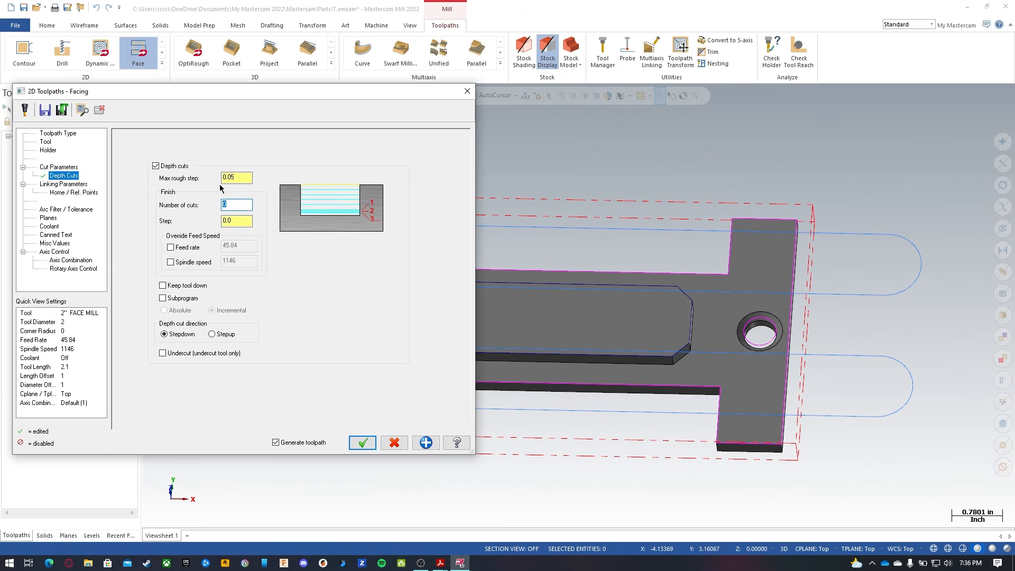
{"action": "type", "text": "1"}
{"action": "left_click", "coordinate": [226, 219]}
{"action": "type", "text": "."}
{"action": "left_click", "coordinate": [240, 205]}
{"action": "left_click", "coordinate": [240, 177]}
Enable the clearance height at 2.0 absolute and set the retract height to 0.1 absolute in the linking parameters.
{"action": "left_click", "coordinate": [66, 184]}
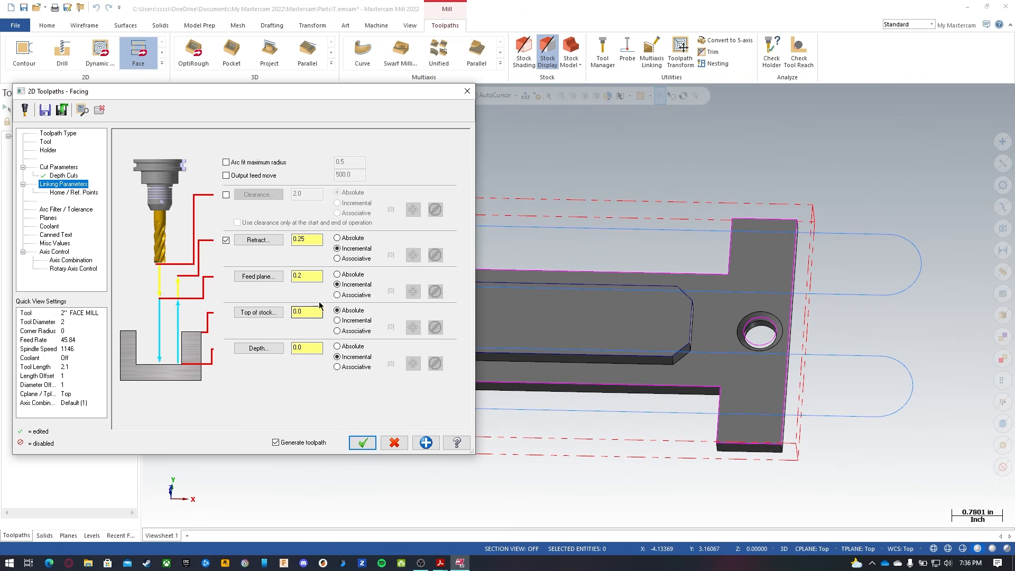
{"action": "left_click", "coordinate": [226, 195]}
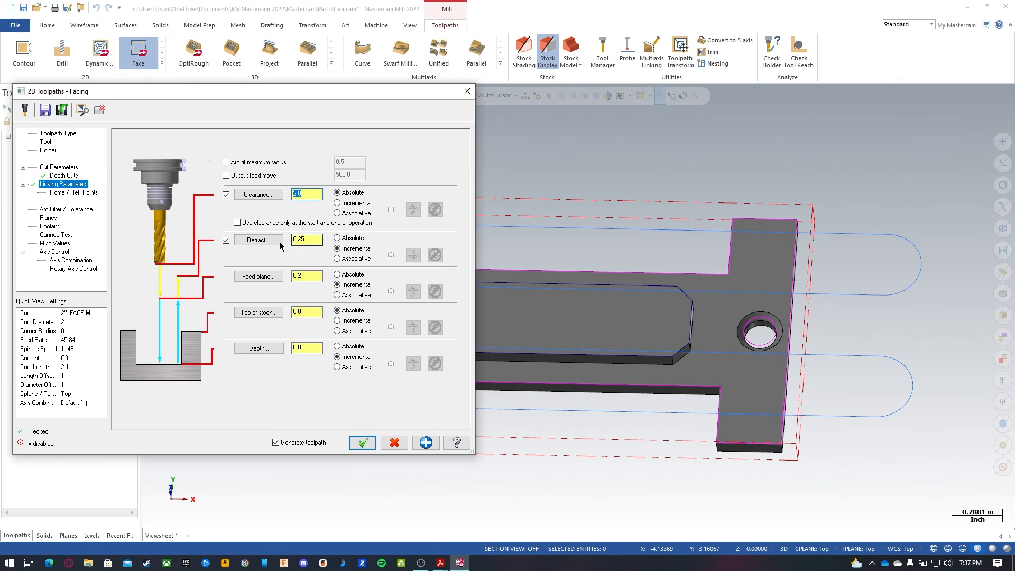
{"action": "left_click", "coordinate": [355, 238]}
{"action": "left_click_drag", "start_coordinate": [311, 239], "coordinate": [294, 237]}
{"action": "type", "text": ".1"}
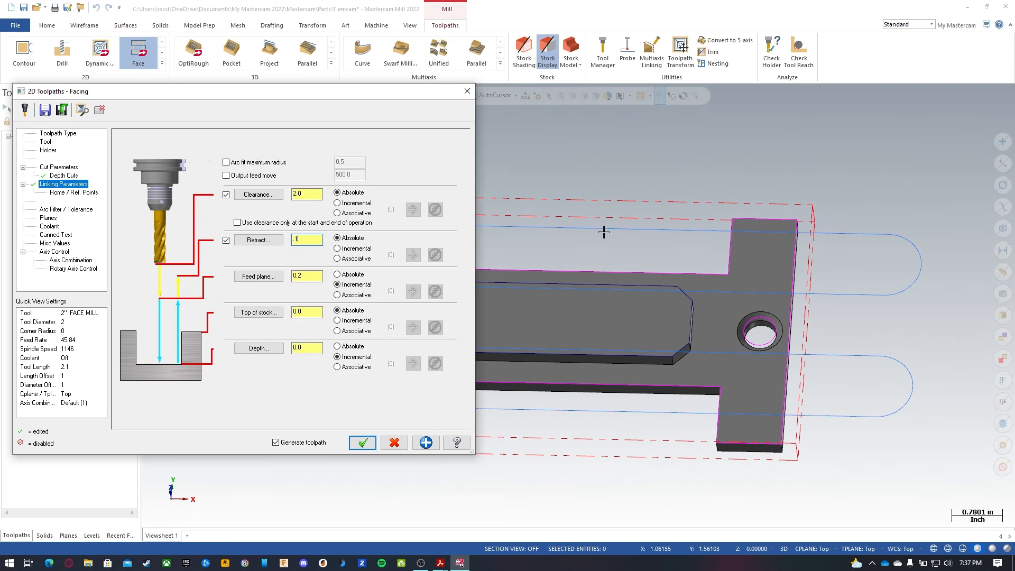
{"action": "left_click", "coordinate": [245, 222]}
{"action": "left_click", "coordinate": [256, 223]}
Set the feed plane to 0.05, switch the depth to absolute and enter the top of stock value.
{"action": "left_click", "coordinate": [306, 276]}
{"action": "left_click_drag", "start_coordinate": [311, 277], "coordinate": [264, 278]}
{"action": "type", "text": ".05"}
{"action": "left_click", "coordinate": [337, 345]}
{"action": "left_click", "coordinate": [304, 350]}
{"action": "left_click_drag", "start_coordinate": [313, 313], "coordinate": [283, 314]}
{"action": "type", "text": "."}
Turn flood coolant on for the facing operation.
{"action": "left_click", "coordinate": [73, 193]}
{"action": "left_click", "coordinate": [73, 209]}
{"action": "left_click", "coordinate": [48, 218]}
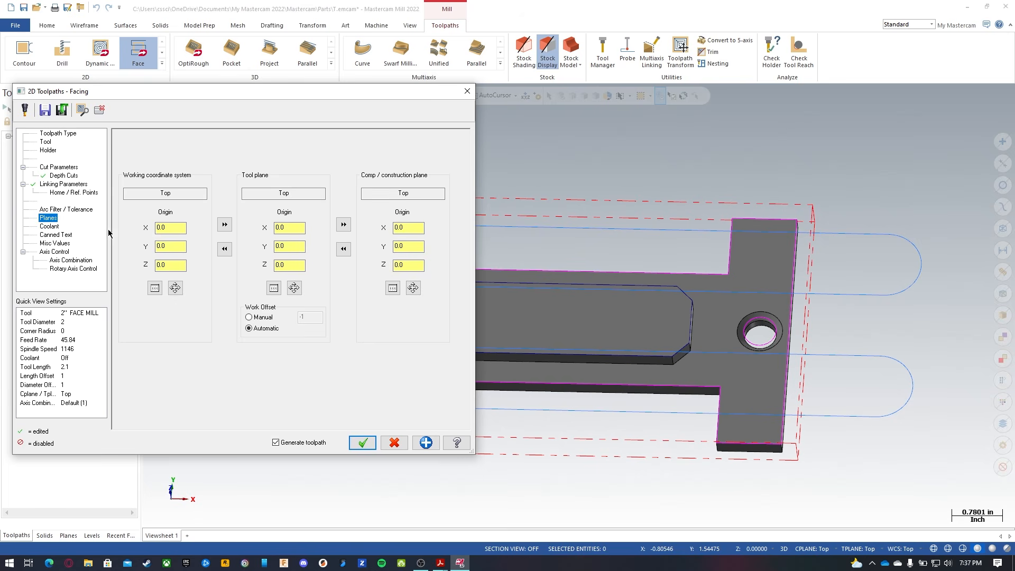
{"action": "left_click", "coordinate": [48, 227]}
{"action": "left_click", "coordinate": [294, 194]}
{"action": "left_click", "coordinate": [291, 203]}
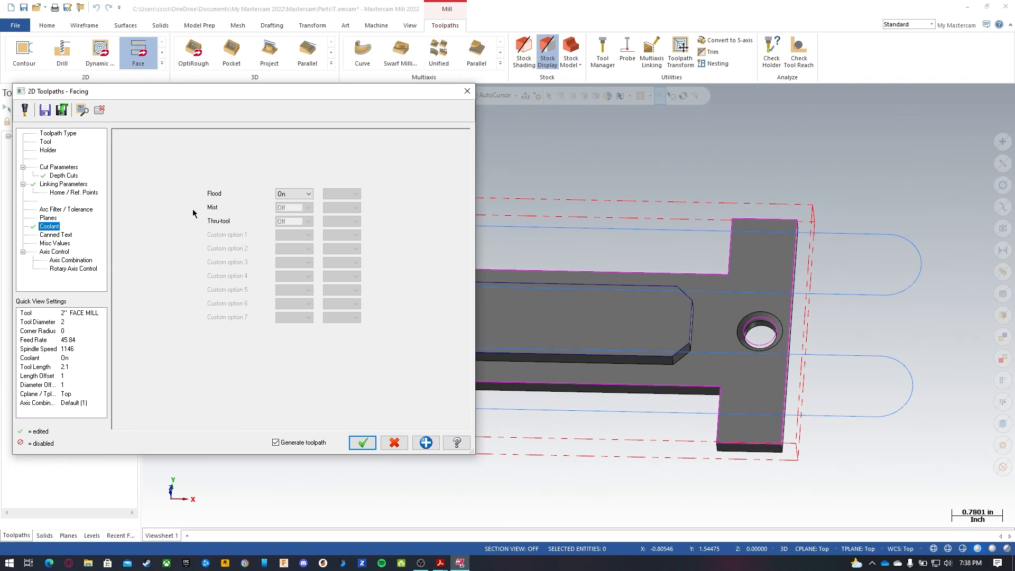
Check the remaining text, miscellaneous and axis control settings, and accept the facing operation to generate its toolpath.
{"action": "left_click", "coordinate": [61, 236]}
{"action": "left_click", "coordinate": [60, 244]}
{"action": "left_click", "coordinate": [61, 258]}
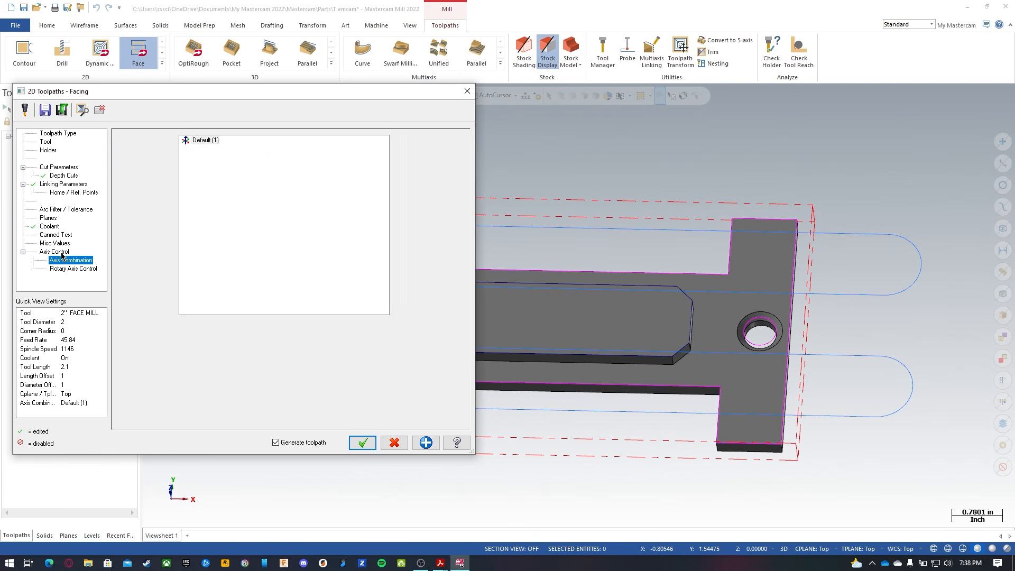
{"action": "left_click", "coordinate": [66, 269]}
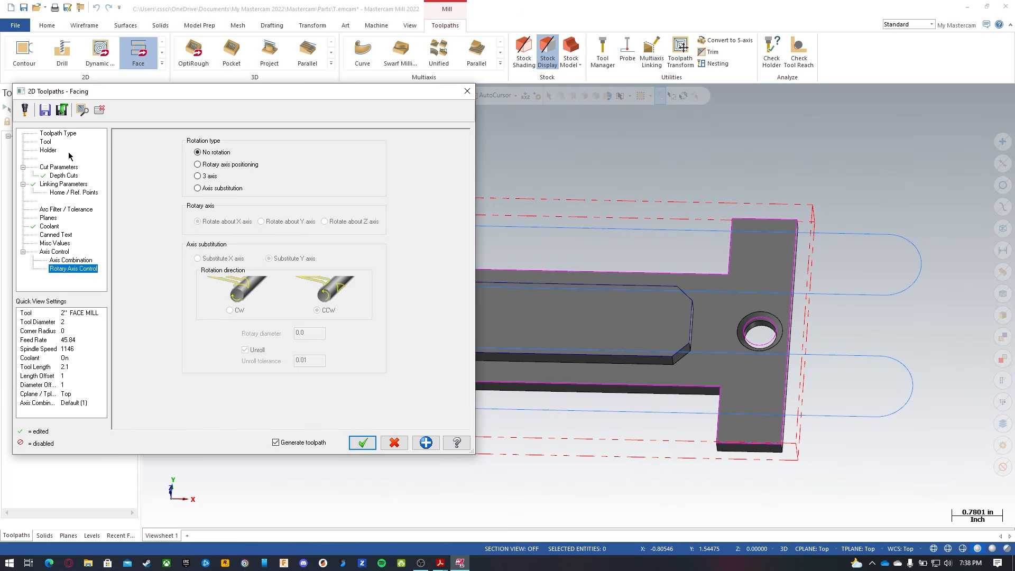
{"action": "left_click", "coordinate": [362, 443]}
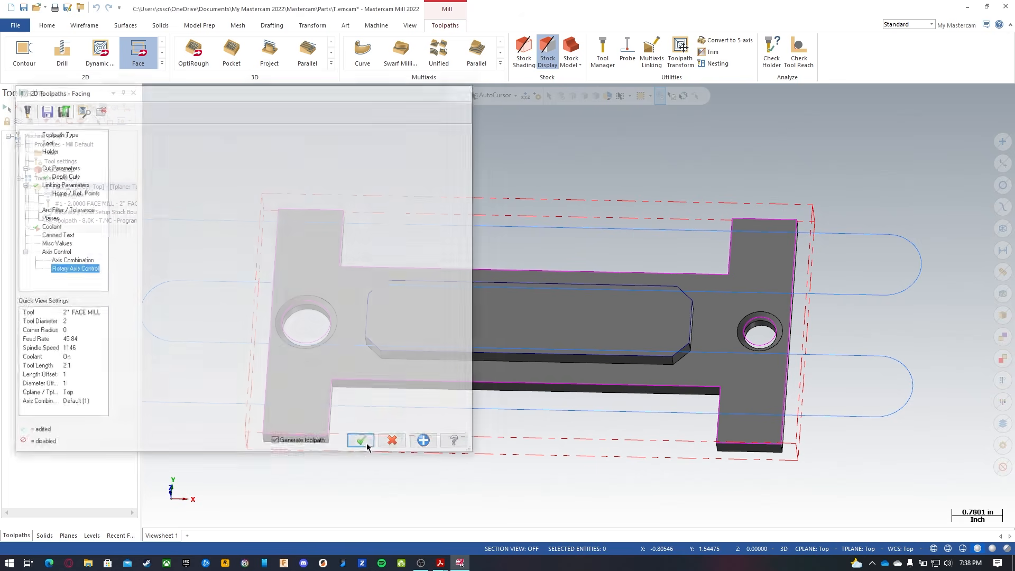
Backplot the facing operation, stepping the face mill through its passes, and close the backplot.
{"action": "scroll", "coordinate": [358, 432], "scroll_direction": "up", "scroll_amount": 1}
{"action": "scroll", "coordinate": [357, 432], "scroll_direction": "down", "scroll_amount": 2}
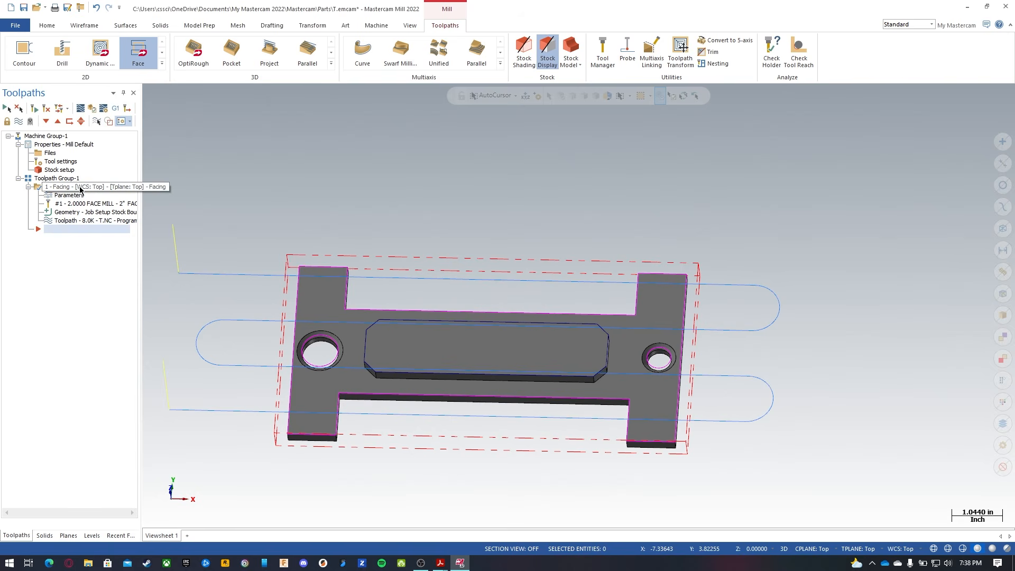
{"action": "left_click", "coordinate": [79, 111]}
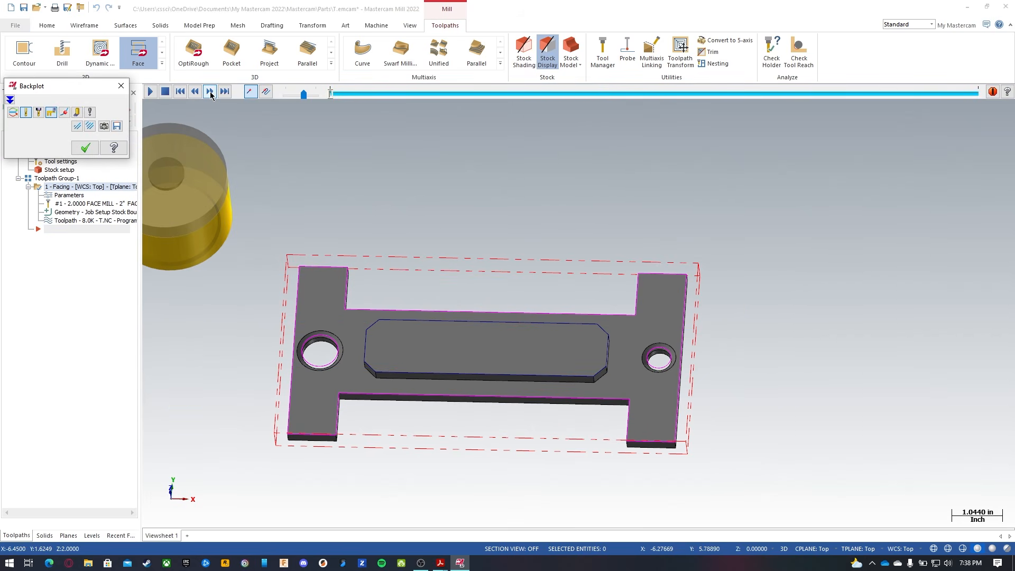
{"action": "left_click", "coordinate": [210, 92]}
{"action": "left_click", "coordinate": [210, 92]}
{"action": "left_click", "coordinate": [210, 92]}
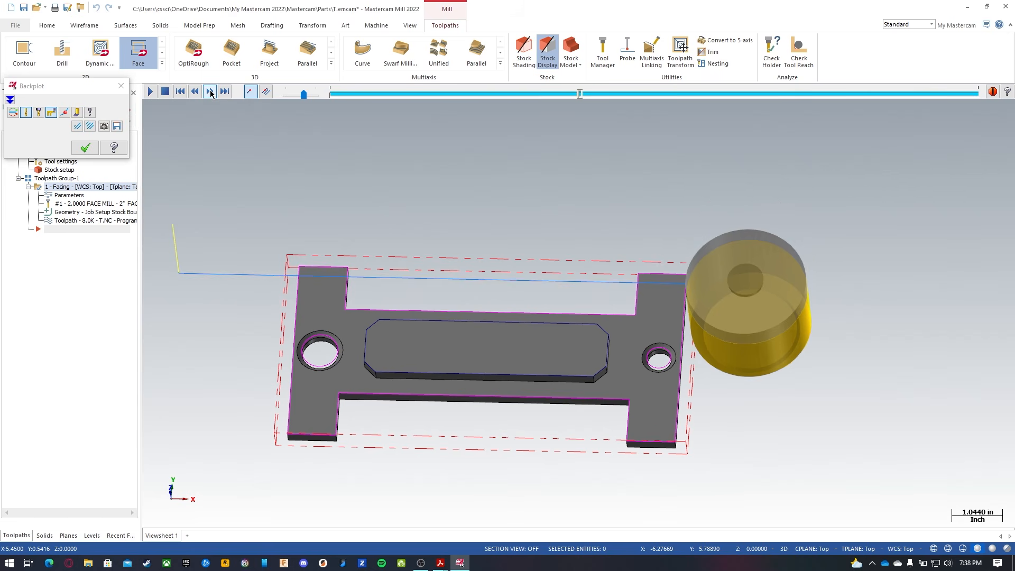
{"action": "left_click", "coordinate": [210, 92]}
{"action": "left_click", "coordinate": [210, 92]}
{"action": "left_click", "coordinate": [210, 92]}
{"action": "left_click", "coordinate": [210, 92]}
{"action": "left_click", "coordinate": [210, 92]}
{"action": "left_click", "coordinate": [210, 92]}
{"action": "left_click", "coordinate": [210, 92]}
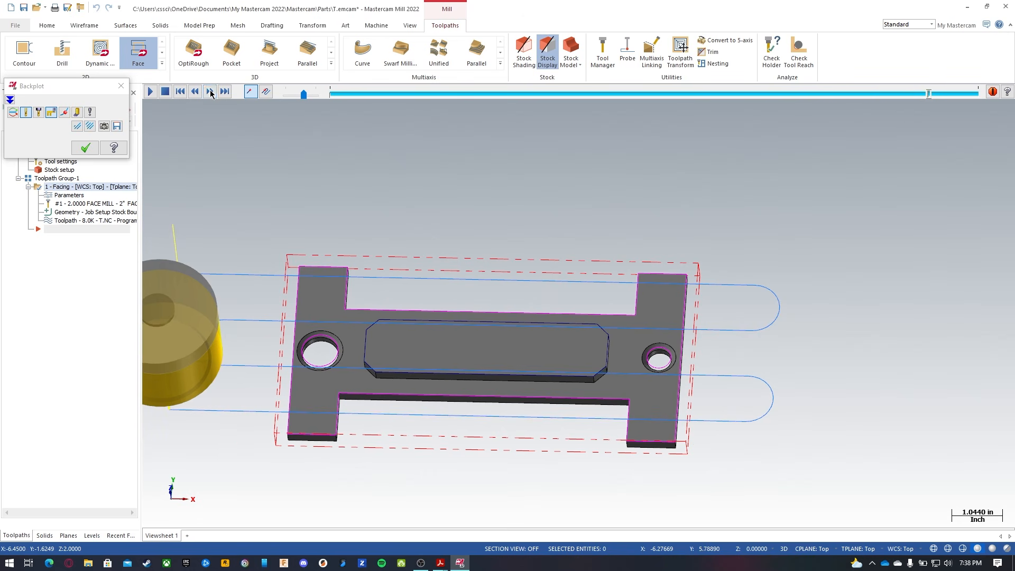
{"action": "left_click", "coordinate": [120, 87]}
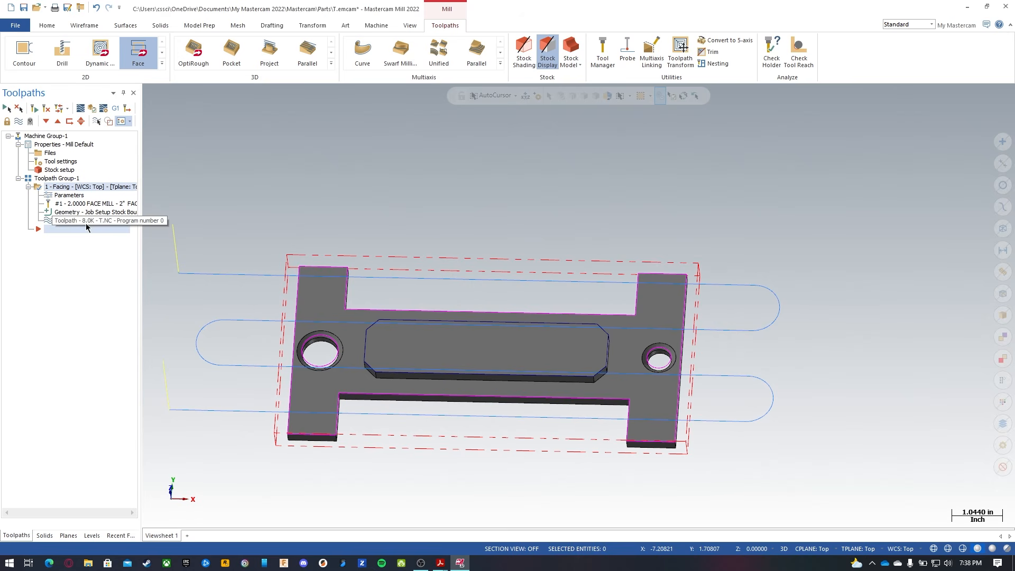
Review the top of stock setting in the facing operation's linking parameters and close the operation without changes.
{"action": "left_click", "coordinate": [69, 196]}
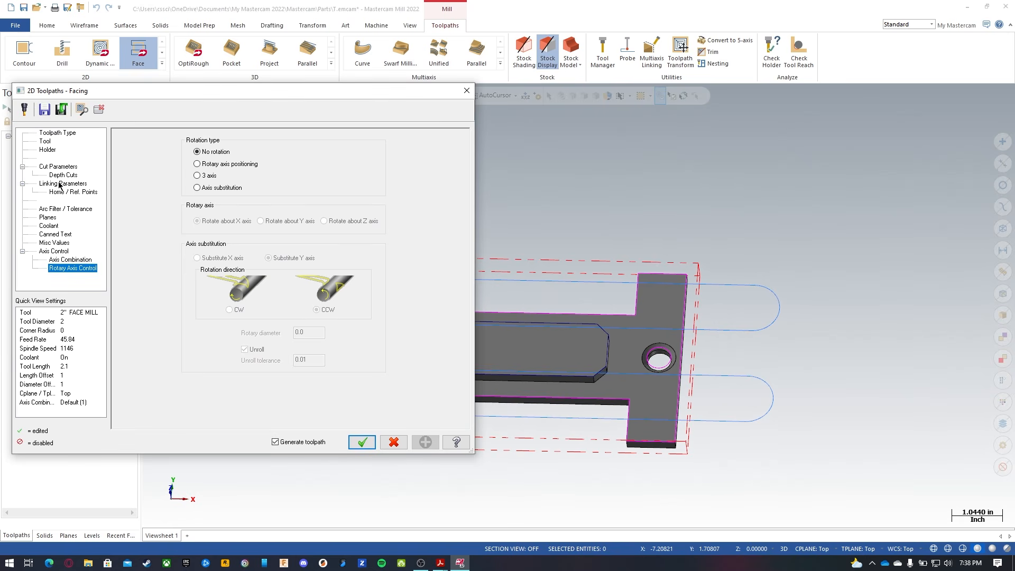
{"action": "left_click", "coordinate": [60, 185]}
{"action": "left_click_drag", "start_coordinate": [317, 312], "coordinate": [283, 306]}
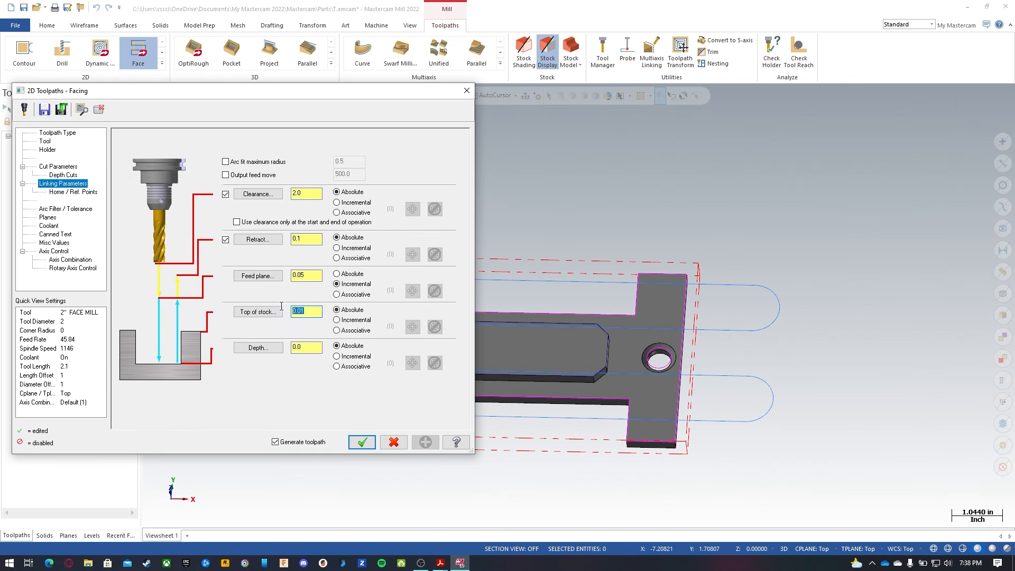
{"action": "left_click", "coordinate": [392, 446]}
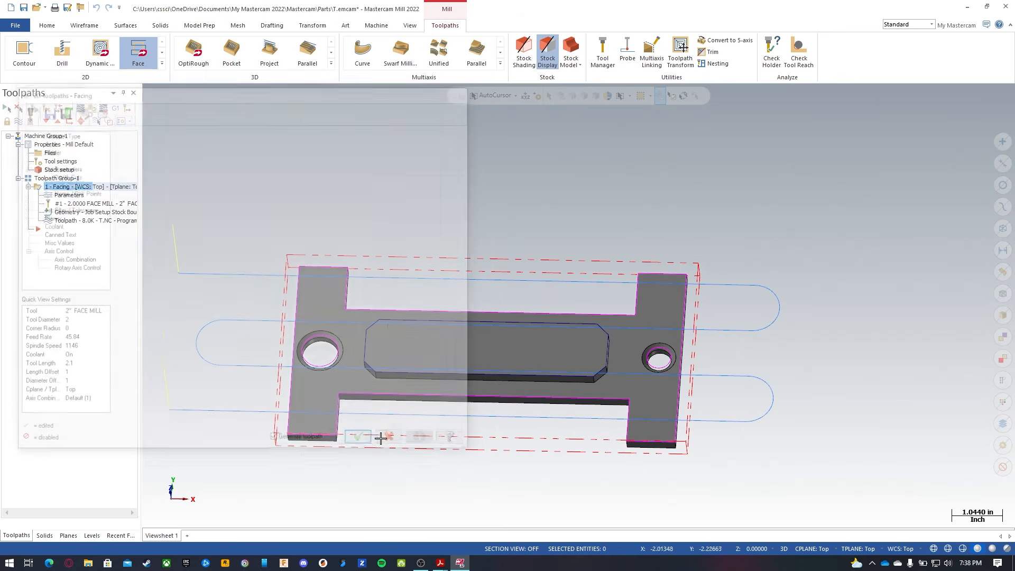
Collapse the facing operation in the operations tree and hide its toolpath display on the part.
{"action": "left_click", "coordinate": [28, 186]}
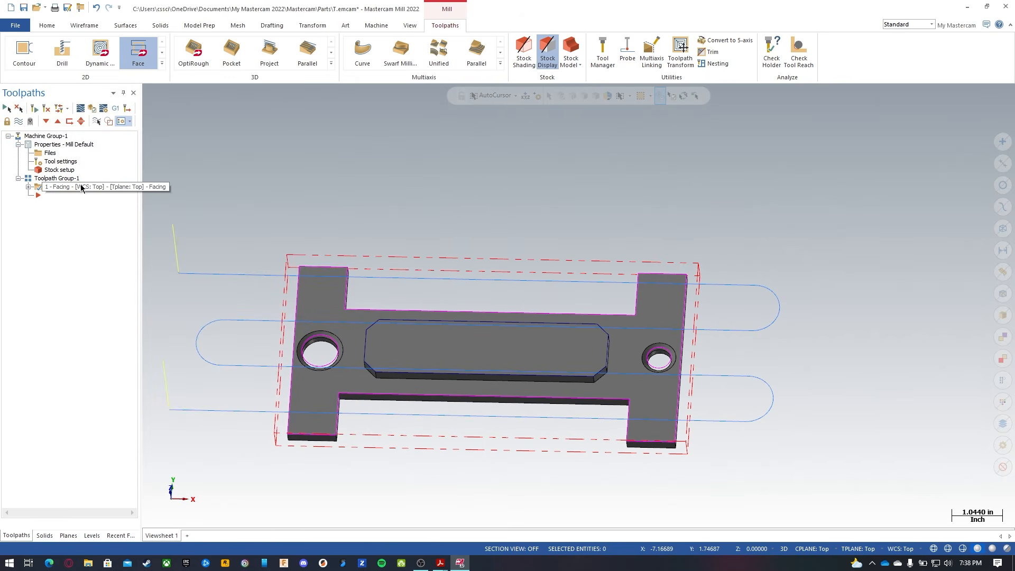
{"action": "left_click", "coordinate": [18, 122]}
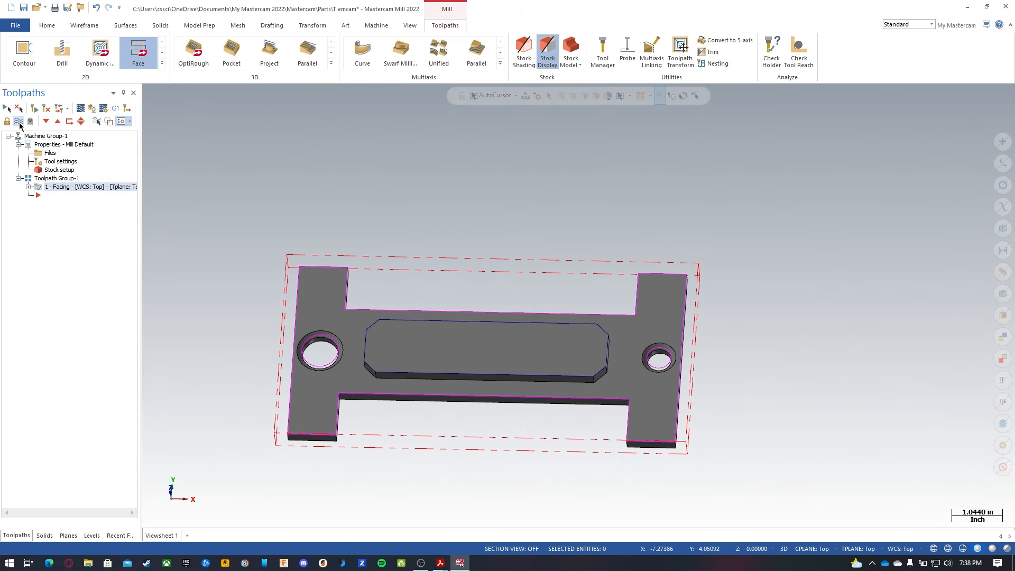
{"action": "scroll", "coordinate": [428, 349], "scroll_direction": "up", "scroll_amount": 2}
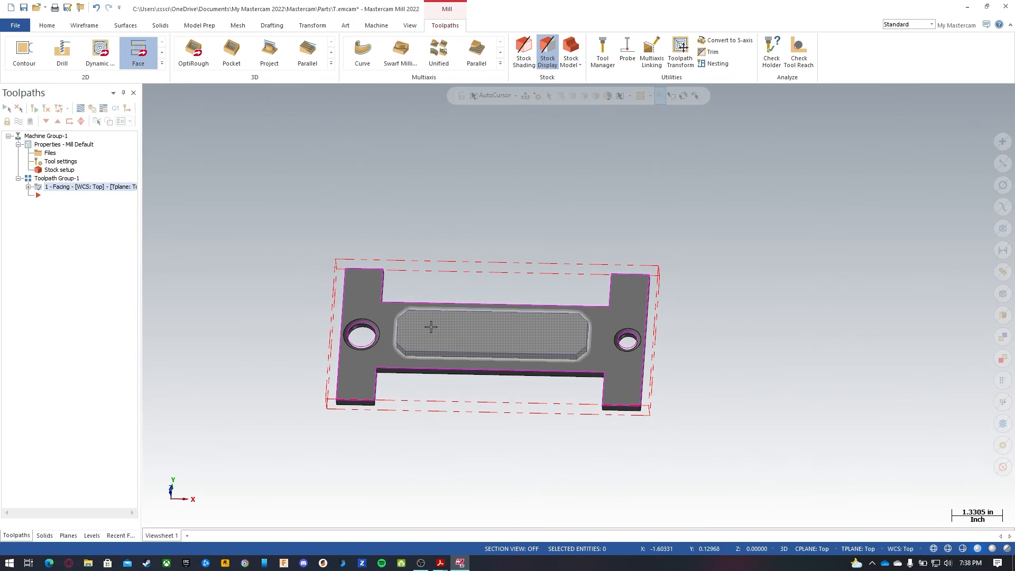
{"action": "scroll", "coordinate": [428, 349], "scroll_direction": "up", "scroll_amount": 1}
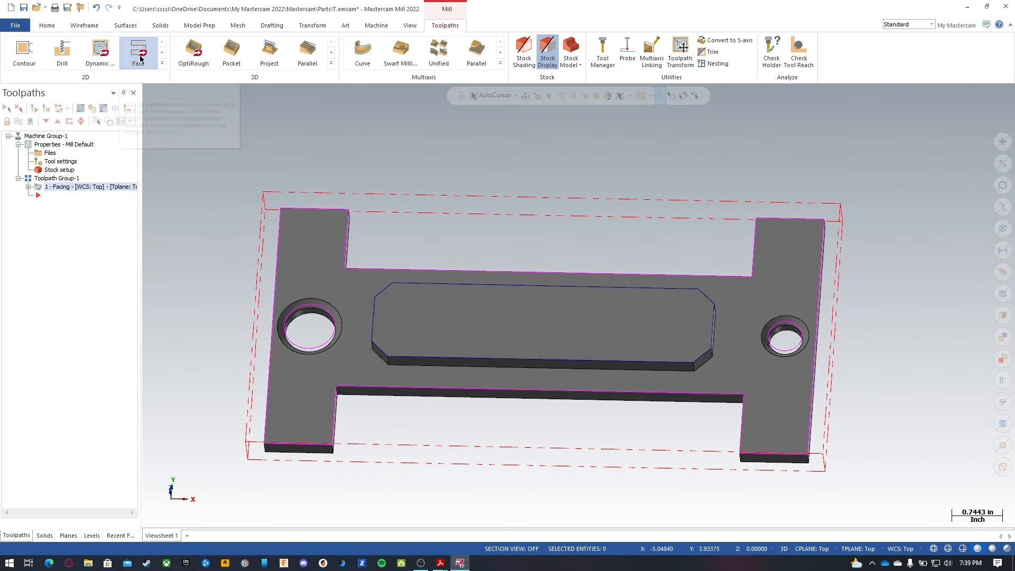
Browse the available 2D toolpath types and start a Dynamic Mill toolpath.
{"action": "left_click", "coordinate": [161, 53]}
{"action": "left_click", "coordinate": [162, 63]}
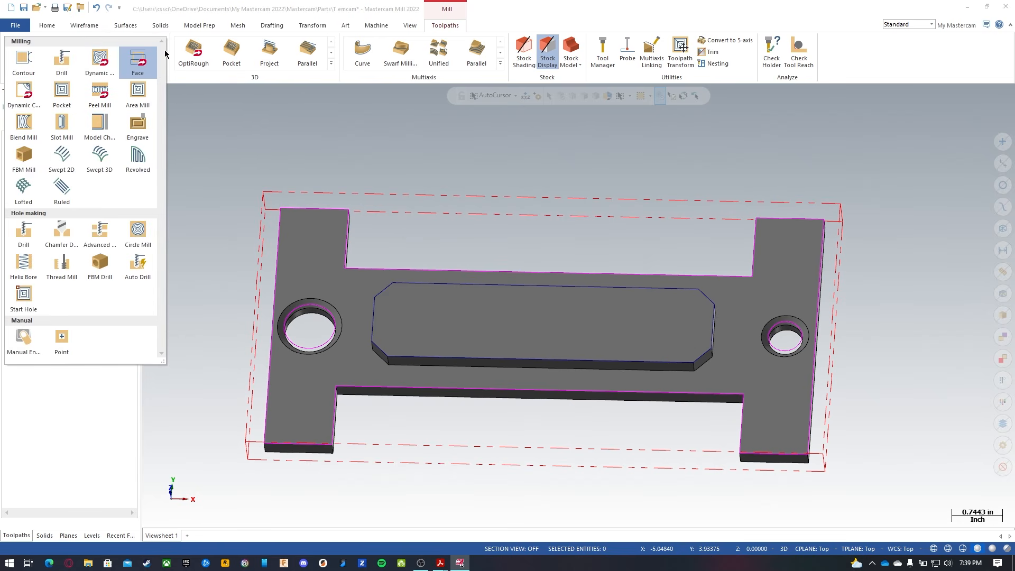
{"action": "left_click", "coordinate": [169, 55]}
{"action": "left_click", "coordinate": [163, 63]}
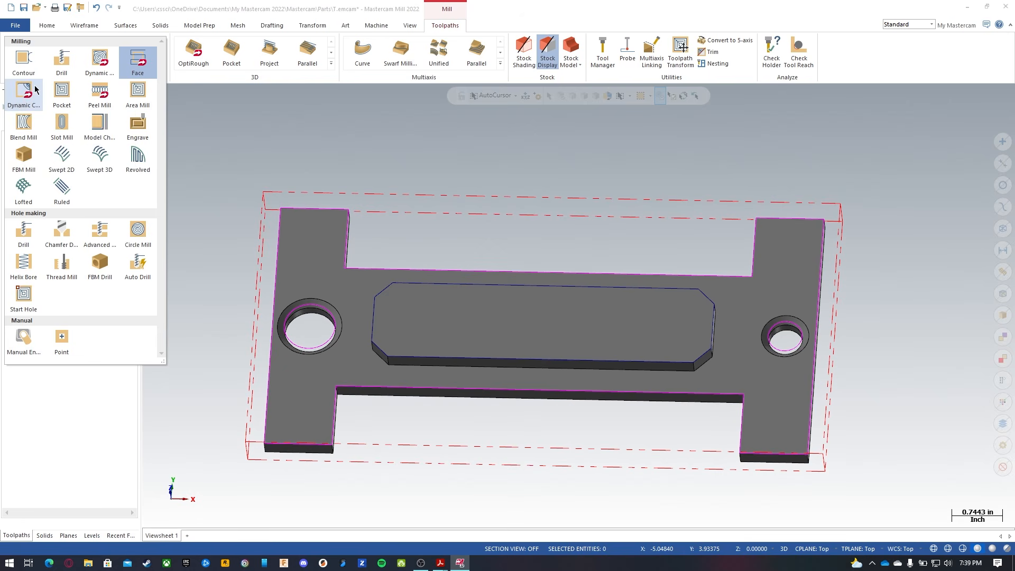
{"action": "left_click", "coordinate": [98, 62]}
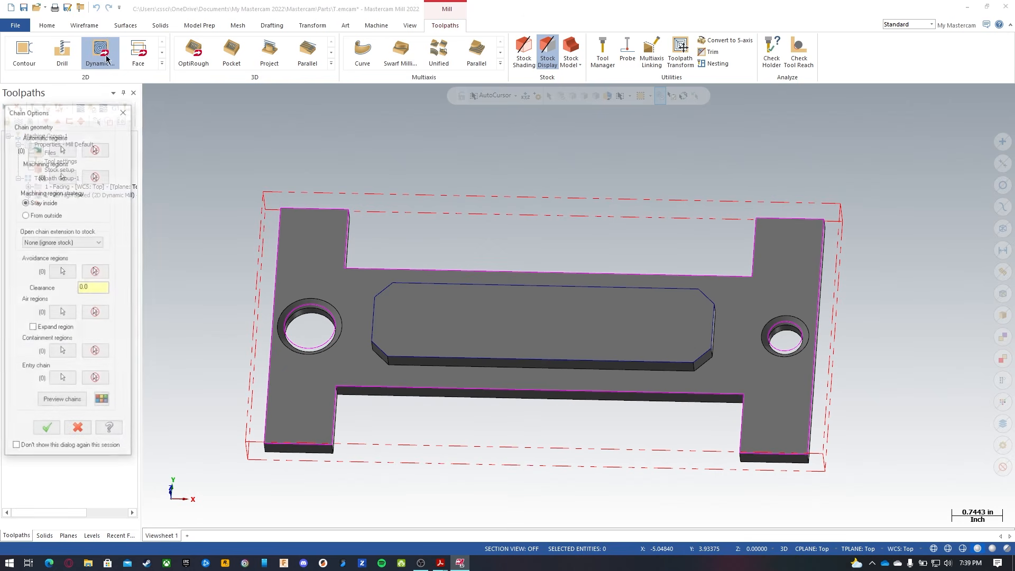
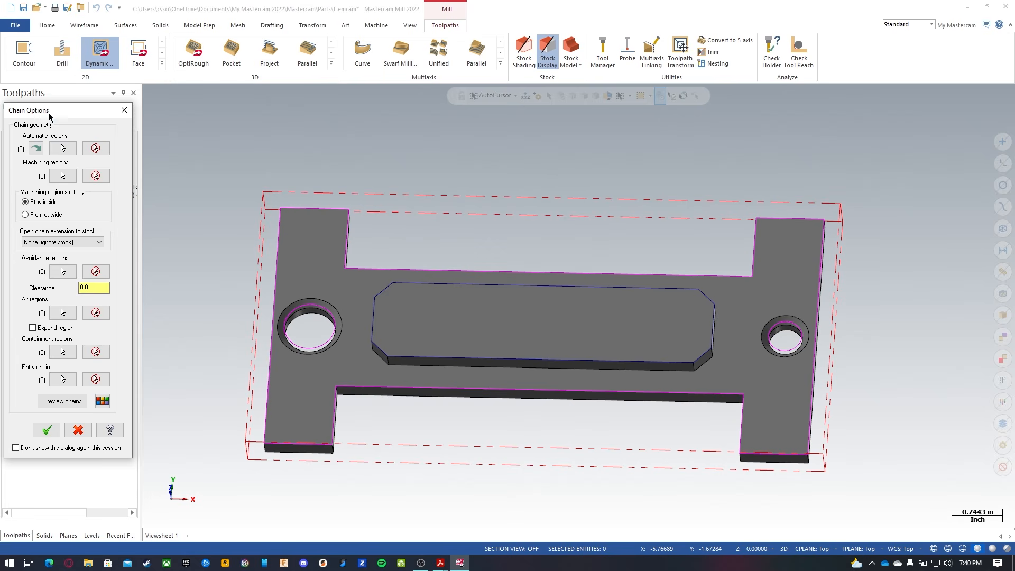
Set the machining region strategy to From outside and chain the chamfered outline of the central raised boss as an avoidance region.
{"action": "left_click", "coordinate": [40, 150]}
{"action": "left_click", "coordinate": [63, 176]}
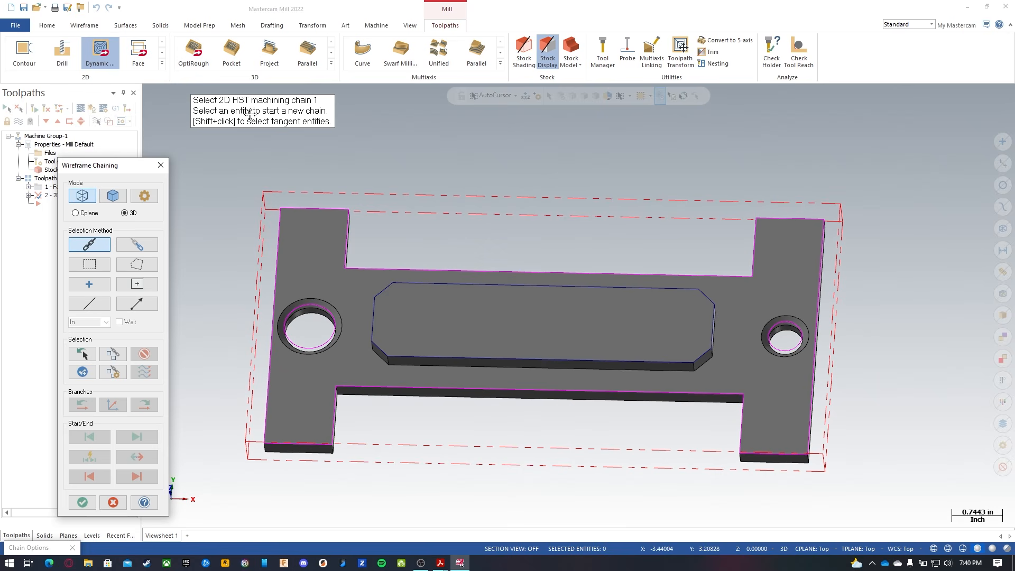
{"action": "left_click", "coordinate": [112, 503]}
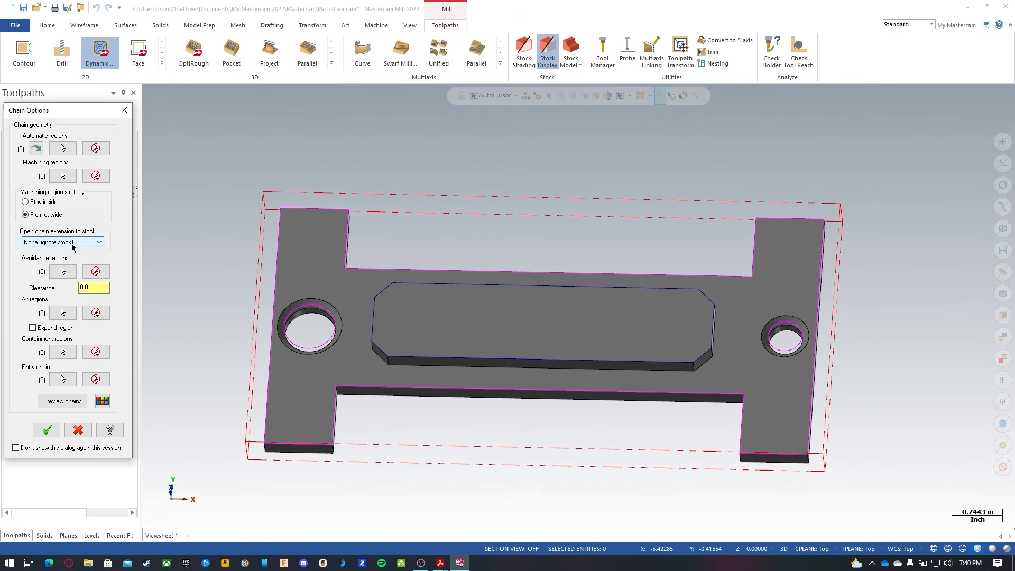
{"action": "left_click", "coordinate": [61, 271]}
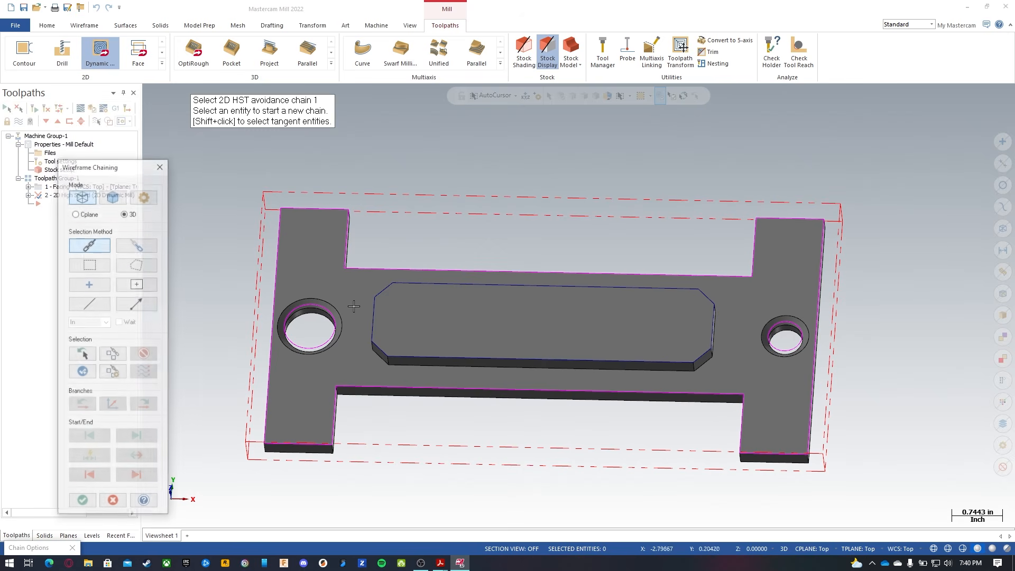
{"action": "left_click", "coordinate": [369, 330]}
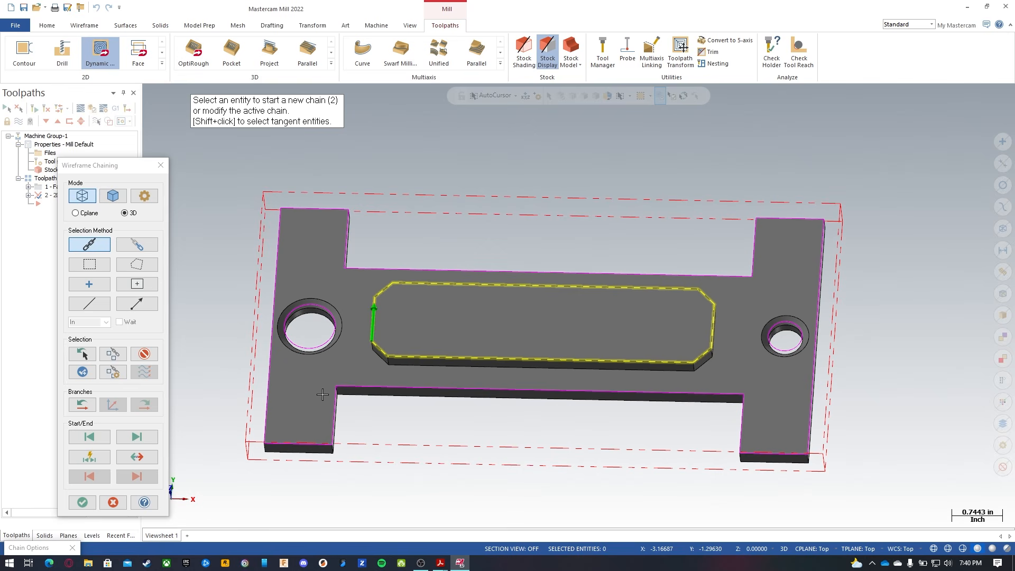
{"action": "left_click", "coordinate": [82, 503]}
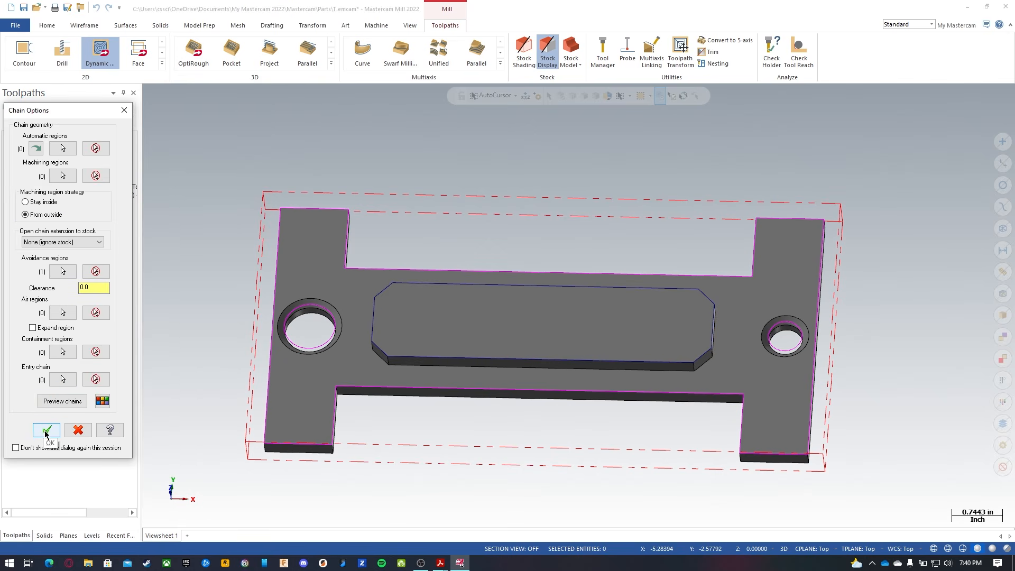
Preview the chained machining area around the boss and accept the chain options.
{"action": "left_click", "coordinate": [68, 403]}
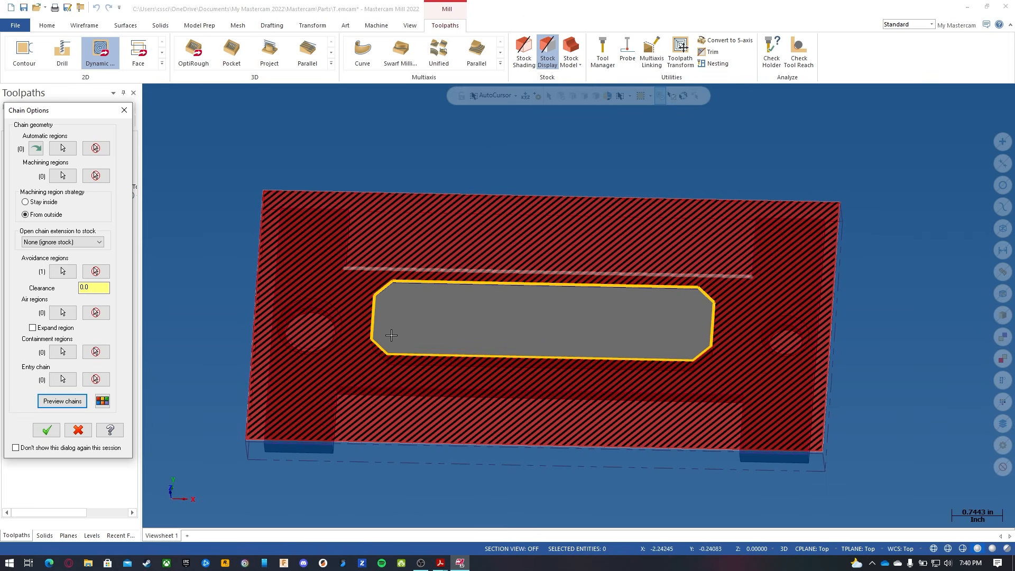
{"action": "left_click", "coordinate": [62, 401]}
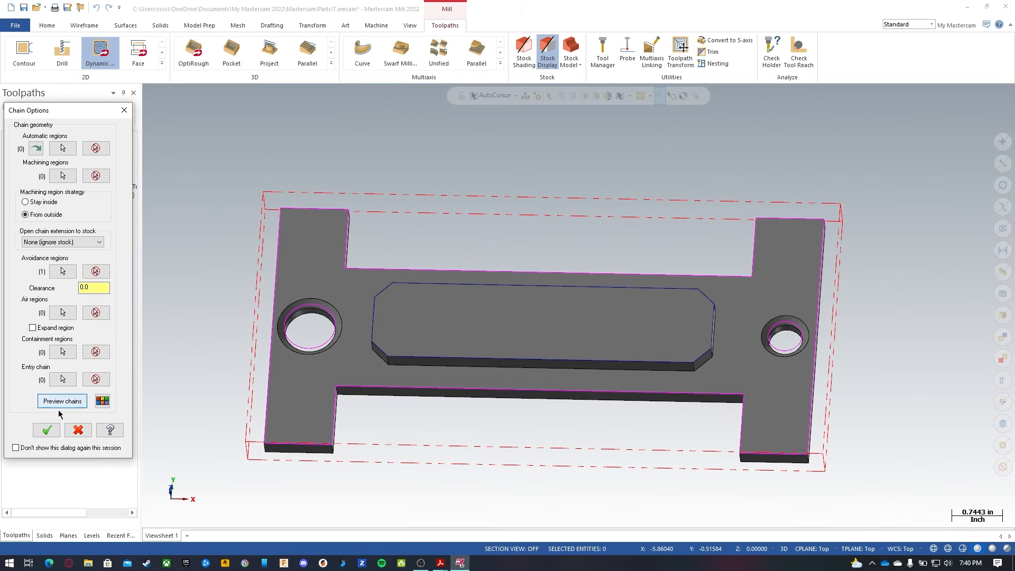
{"action": "left_click", "coordinate": [47, 430]}
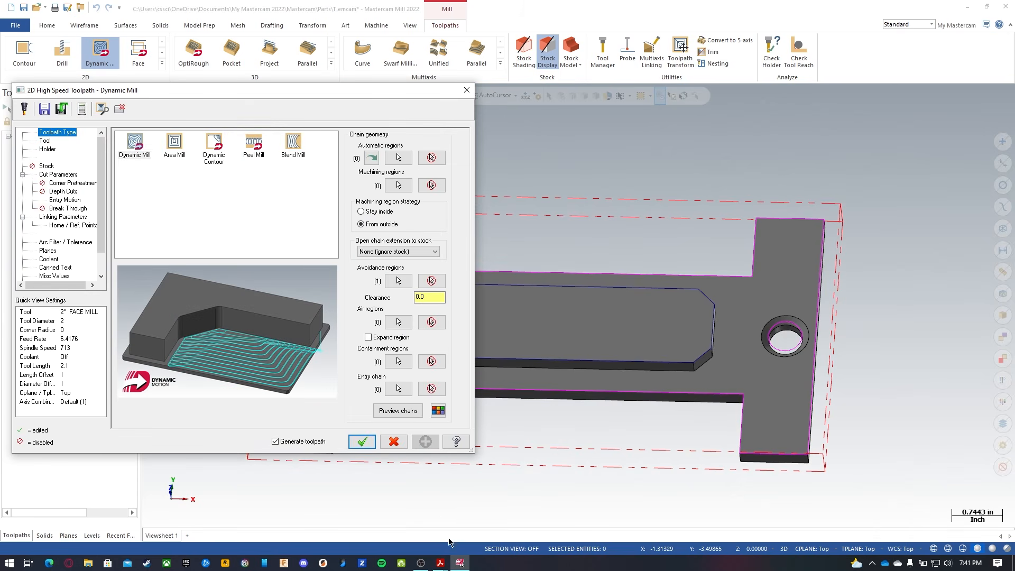
Open the library tool selection for the Dynamic Mill operation and filter its tool types to flat endmills only.
{"action": "mouse_move", "coordinate": [466, 564]}
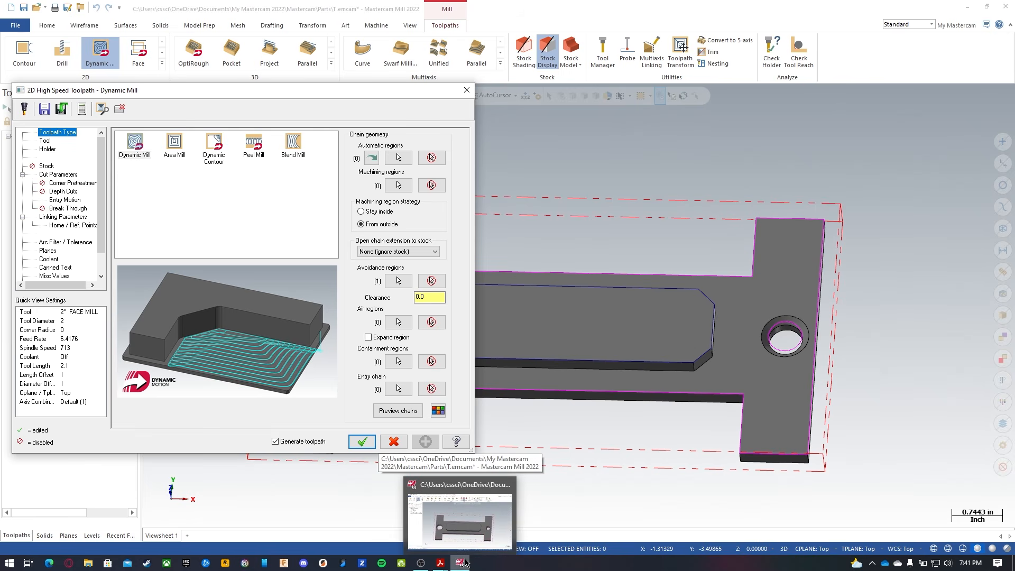
{"action": "left_click", "coordinate": [287, 221]}
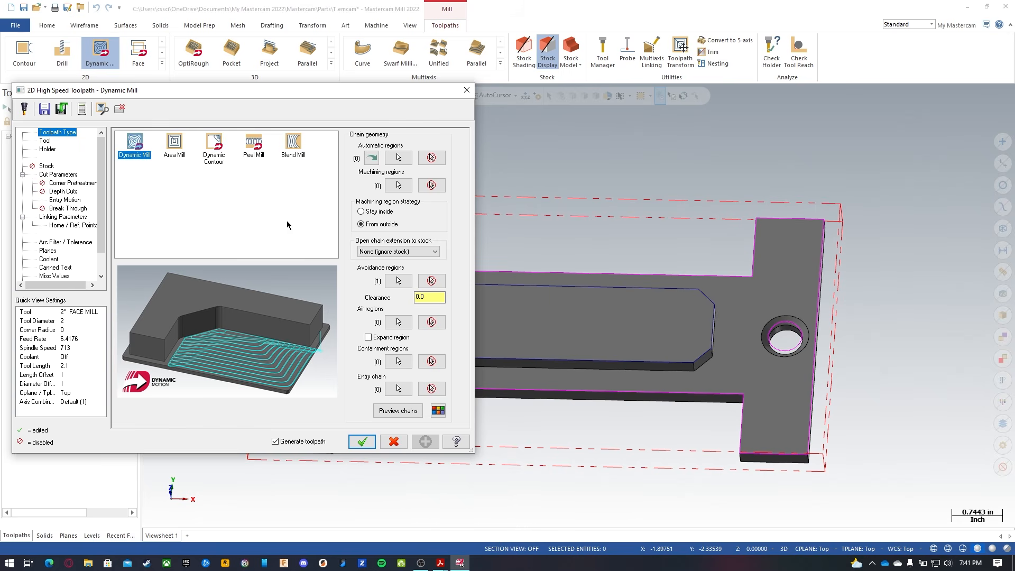
{"action": "left_click", "coordinate": [43, 141]}
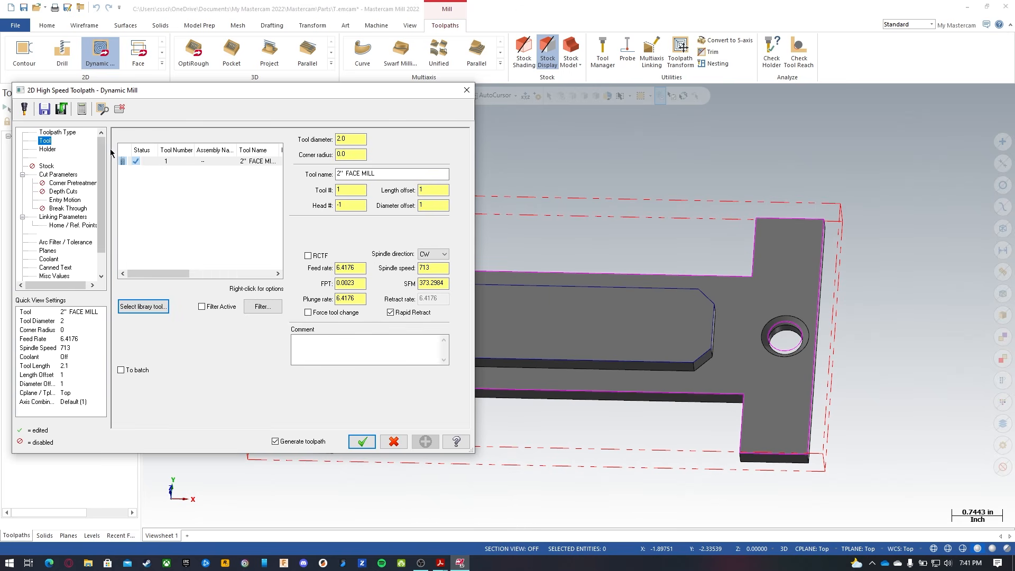
{"action": "left_click", "coordinate": [195, 198]}
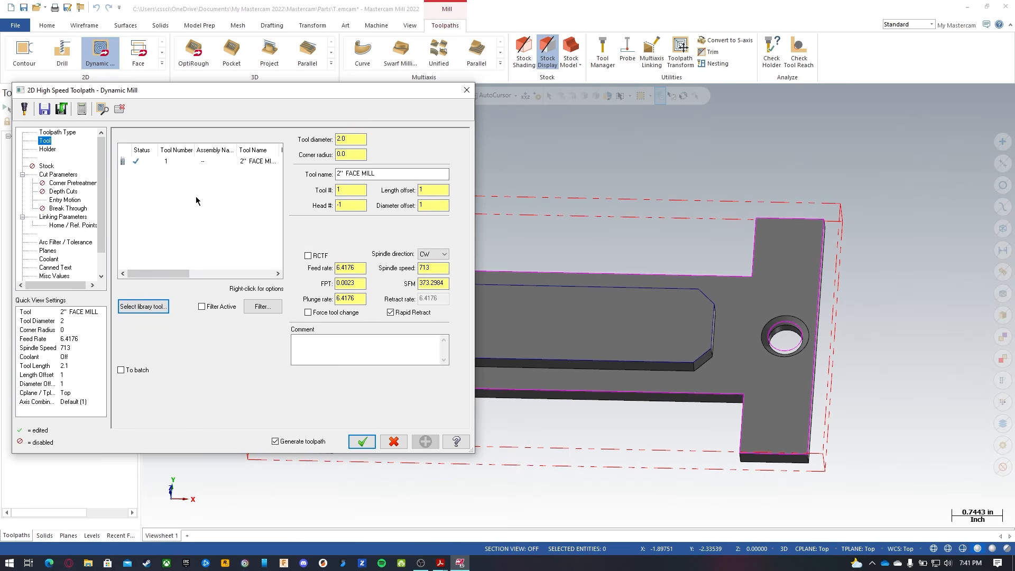
{"action": "left_click", "coordinate": [150, 308]}
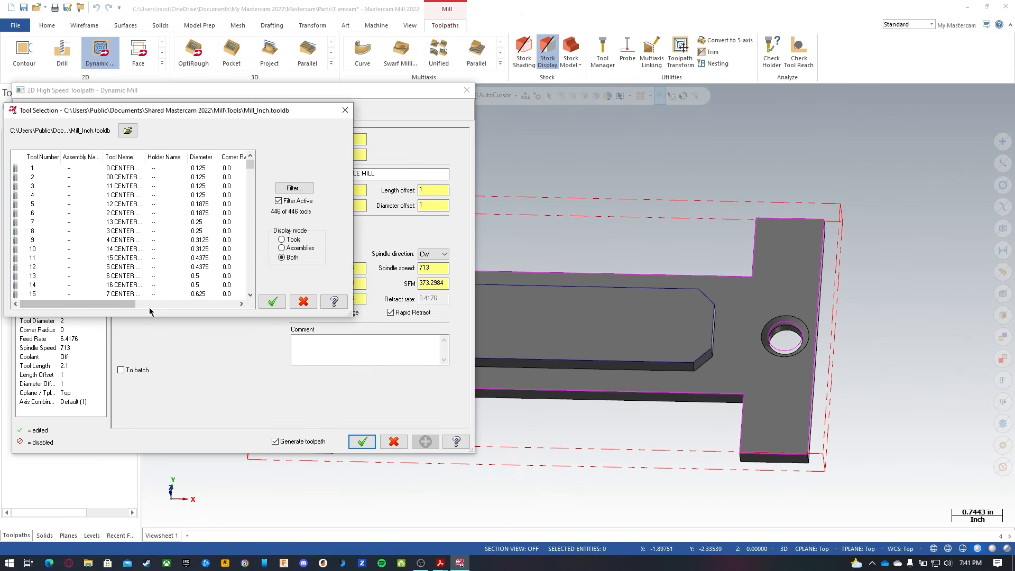
{"action": "left_click", "coordinate": [294, 189]}
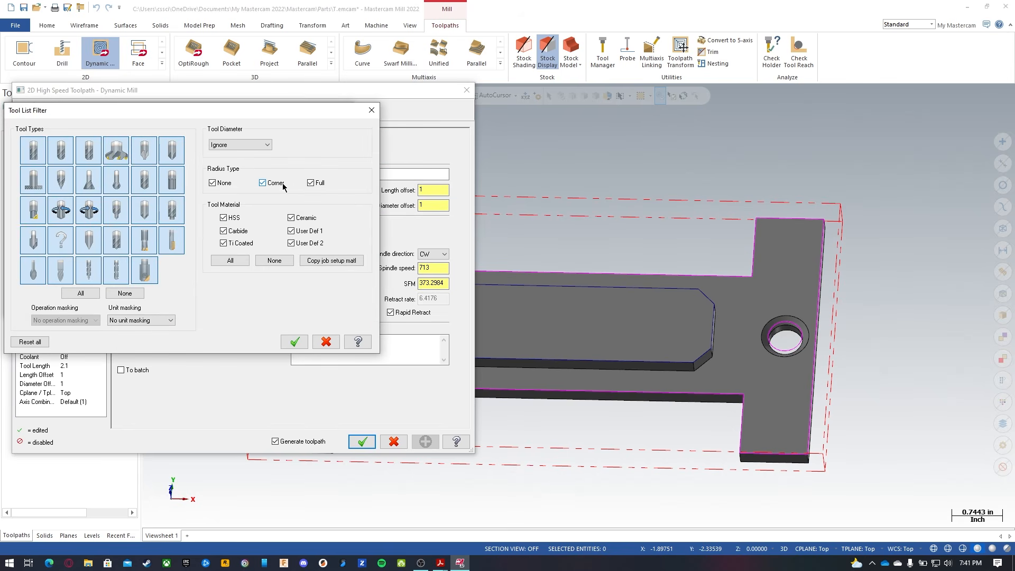
{"action": "left_click", "coordinate": [122, 296]}
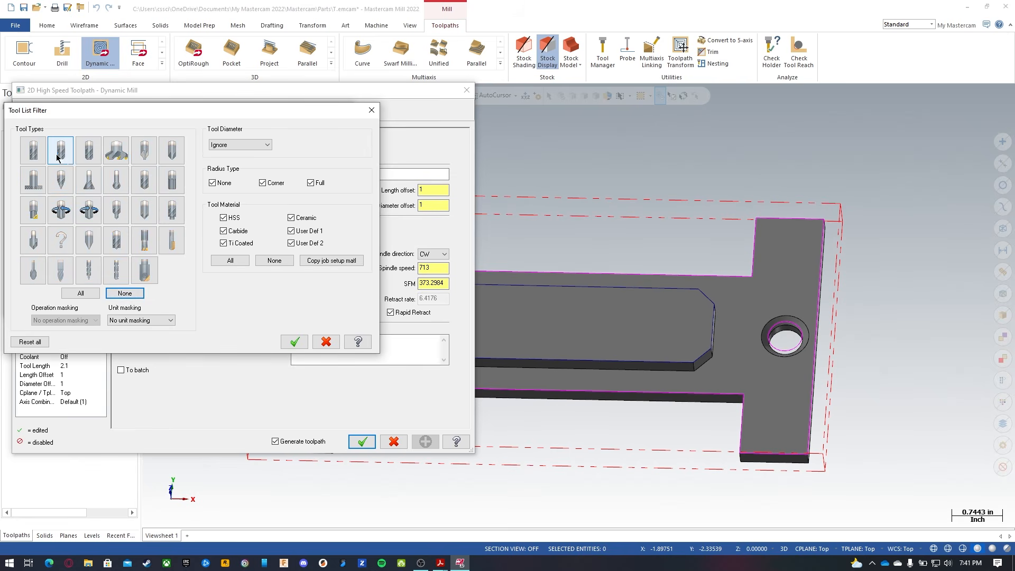
{"action": "left_click", "coordinate": [33, 151]}
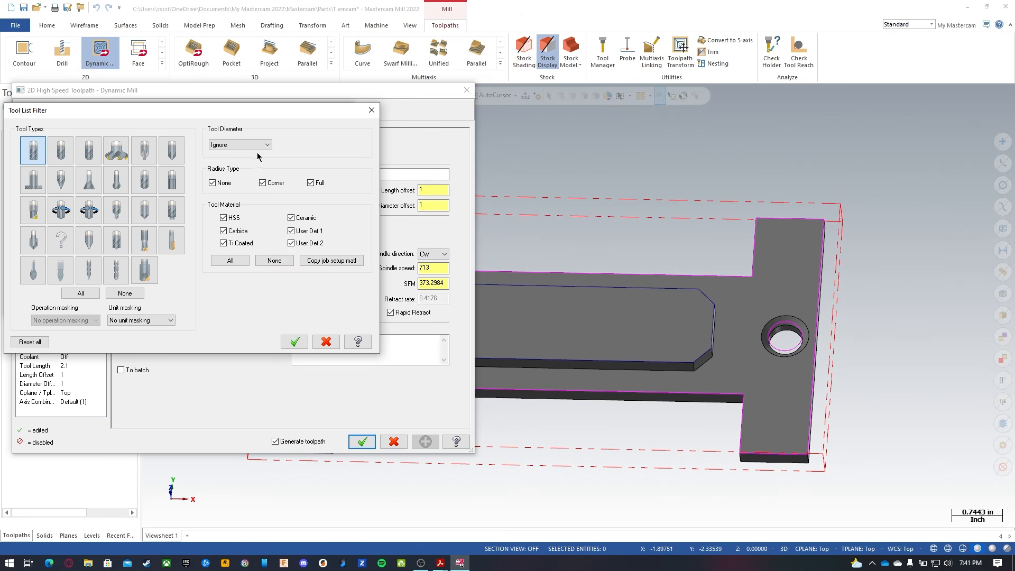
Limit the tool filter to a diameter equal to 0.5 and load the 1/2 flat endmill into the operation.
{"action": "left_click", "coordinate": [239, 144]}
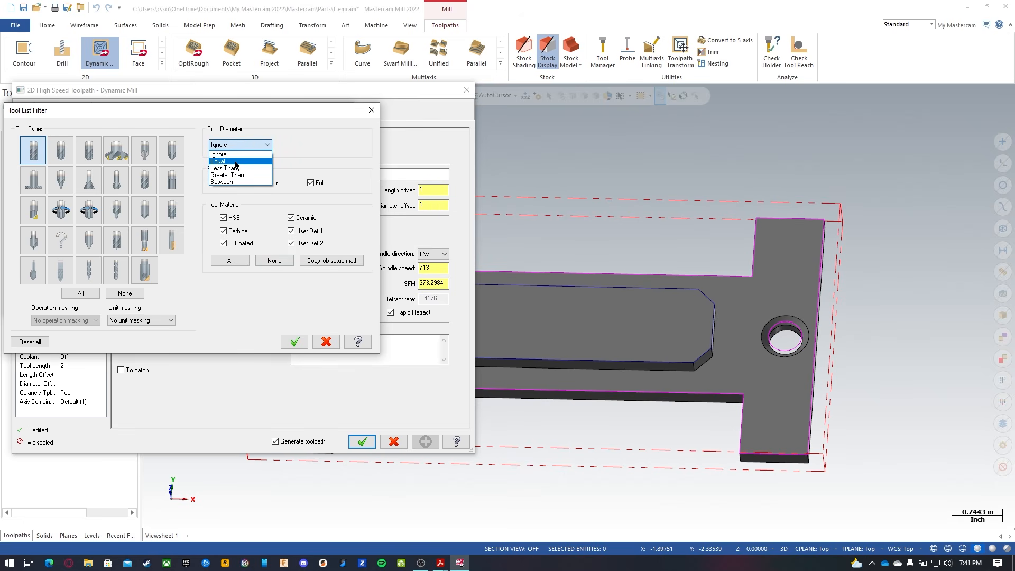
{"action": "left_click", "coordinate": [236, 162]}
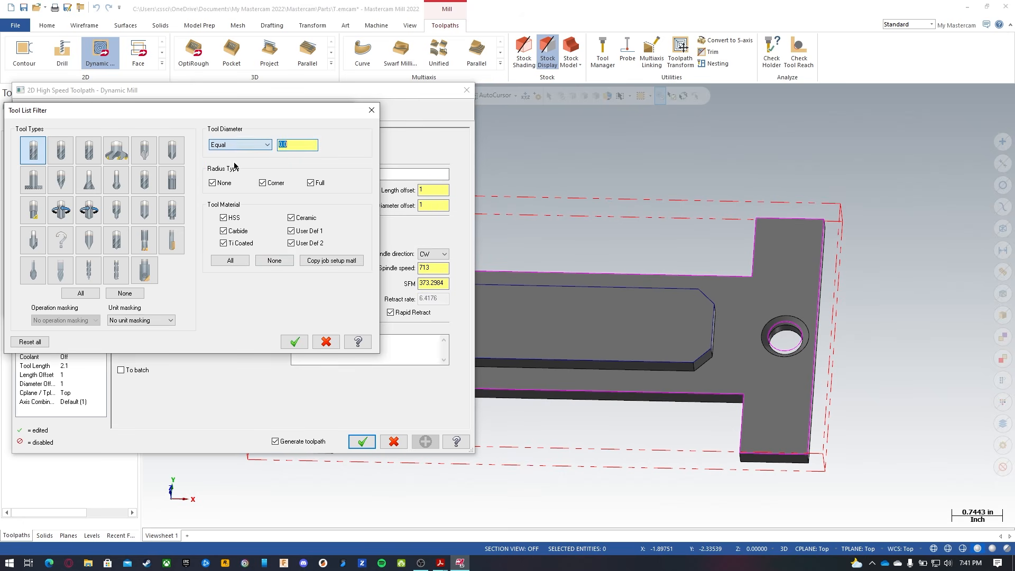
{"action": "type", "text": "0.5"}
{"action": "left_click", "coordinate": [295, 341]}
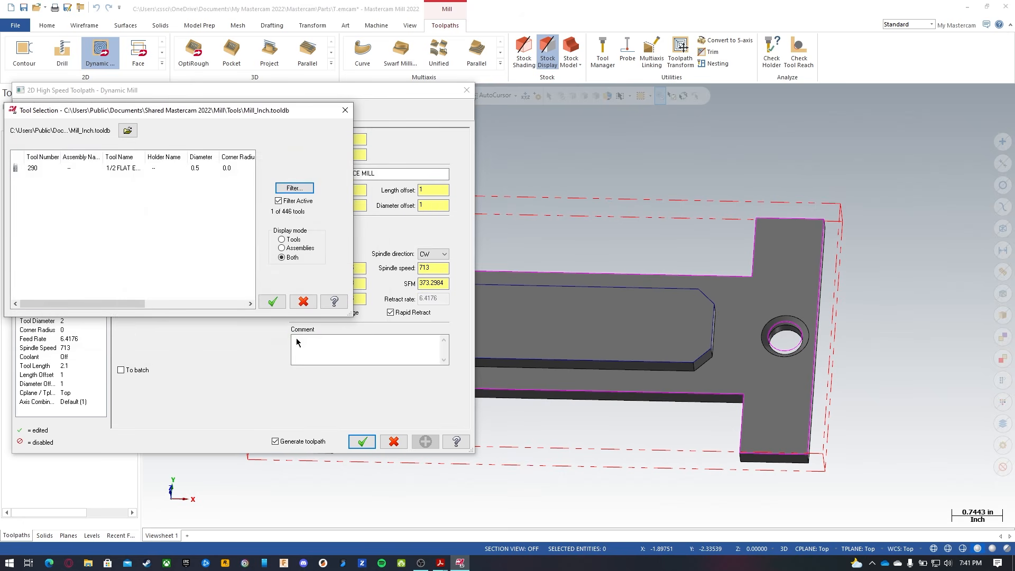
{"action": "left_click", "coordinate": [127, 169]}
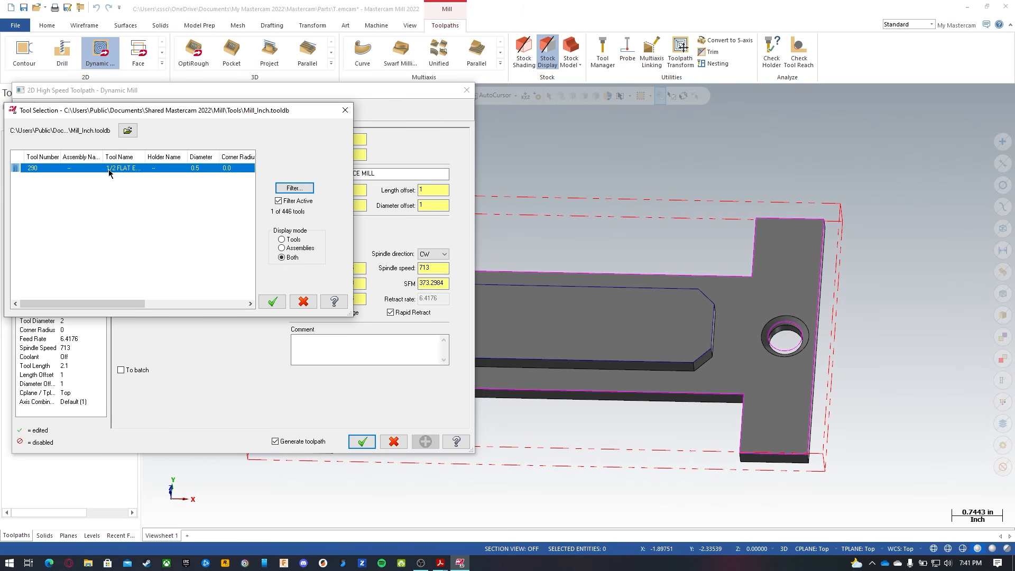
{"action": "left_click", "coordinate": [272, 301]}
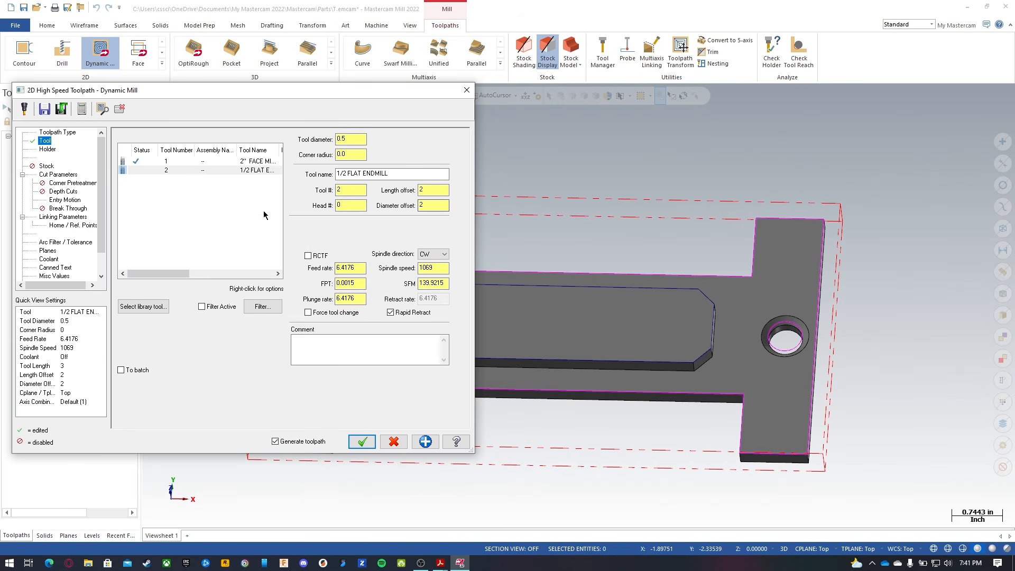
Edit the 1/2 flat endmill's properties and set its surface speed to 600 SFM.
{"action": "right_click", "coordinate": [219, 171]}
{"action": "left_click", "coordinate": [249, 201]}
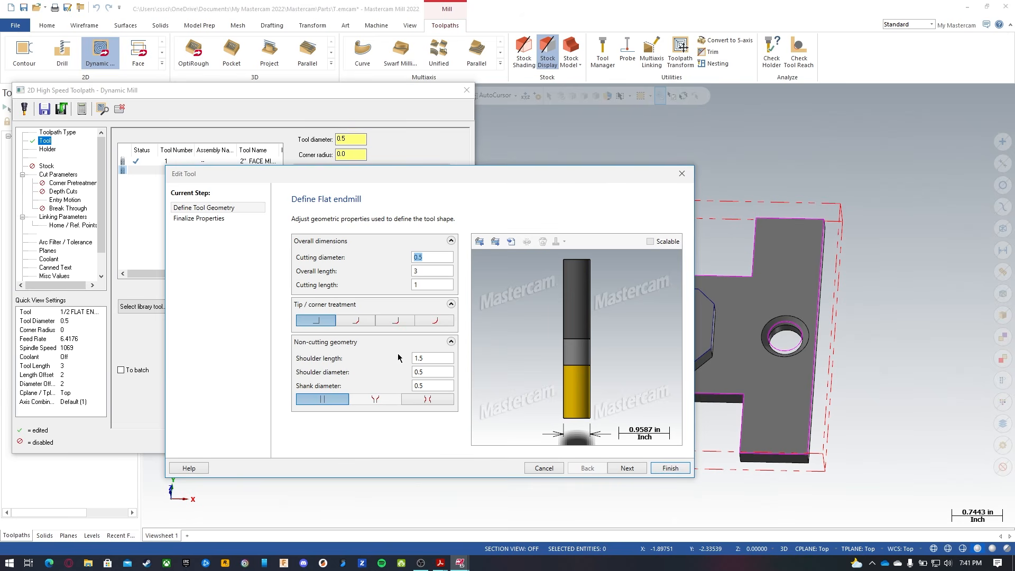
{"action": "left_click", "coordinate": [222, 218]}
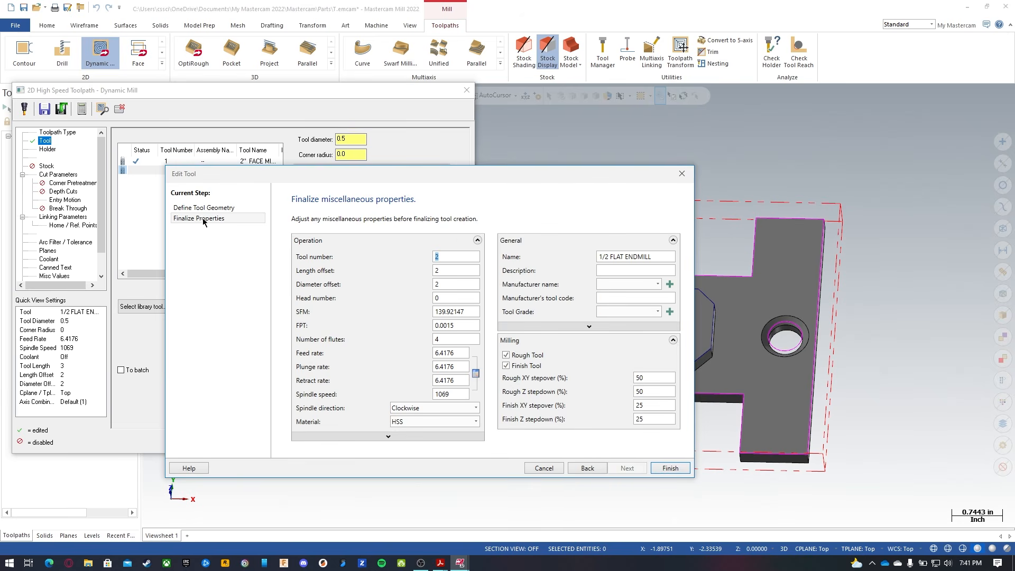
{"action": "left_click", "coordinate": [461, 311]}
{"action": "type", "text": "600"}
Set the 1/2 flat endmill's feed per tooth to 0.0033.
{"action": "left_click", "coordinate": [454, 326]}
{"action": "left_click", "coordinate": [461, 326]}
{"action": "type", "text": ".5"}
{"action": "key", "text": "BackSpace"}
{"action": "key", "text": "BackSpace"}
{"action": "type", "text": "0.00333"}
{"action": "left_click_drag", "start_coordinate": [460, 326], "coordinate": [431, 324]}
Choose the material of the 1/2 flat endmill and finish editing the tool.
{"action": "left_click", "coordinate": [451, 341]}
{"action": "left_click", "coordinate": [442, 423]}
{"action": "scroll", "coordinate": [430, 433], "scroll_direction": "up", "scroll_amount": 2}
{"action": "left_click", "coordinate": [424, 433]}
{"action": "left_click", "coordinate": [417, 425]}
{"action": "left_click", "coordinate": [413, 458]}
{"action": "left_click", "coordinate": [670, 468]}
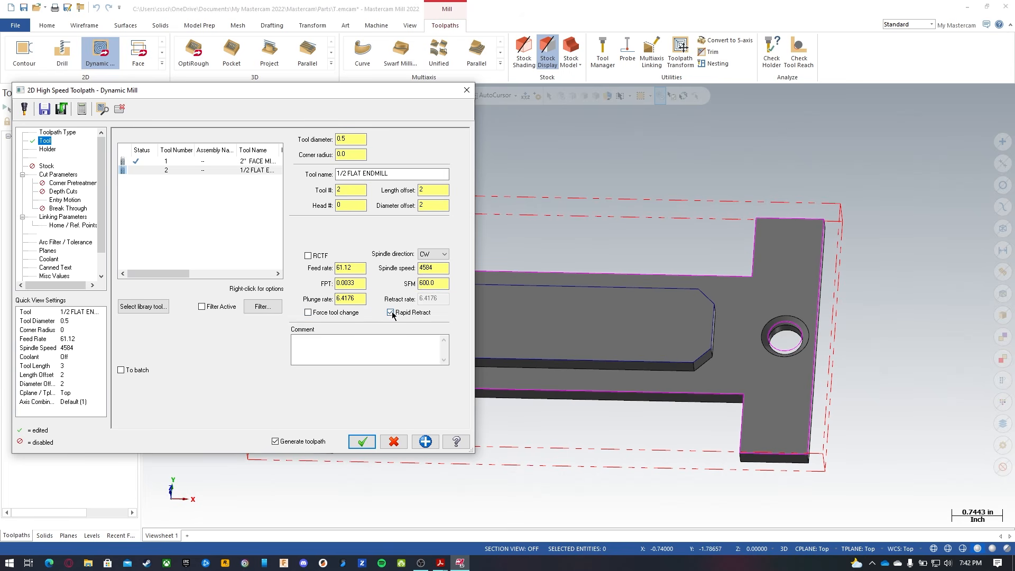
{"action": "left_click", "coordinate": [416, 310]}
{"action": "left_click_drag", "start_coordinate": [441, 297], "coordinate": [409, 296]}
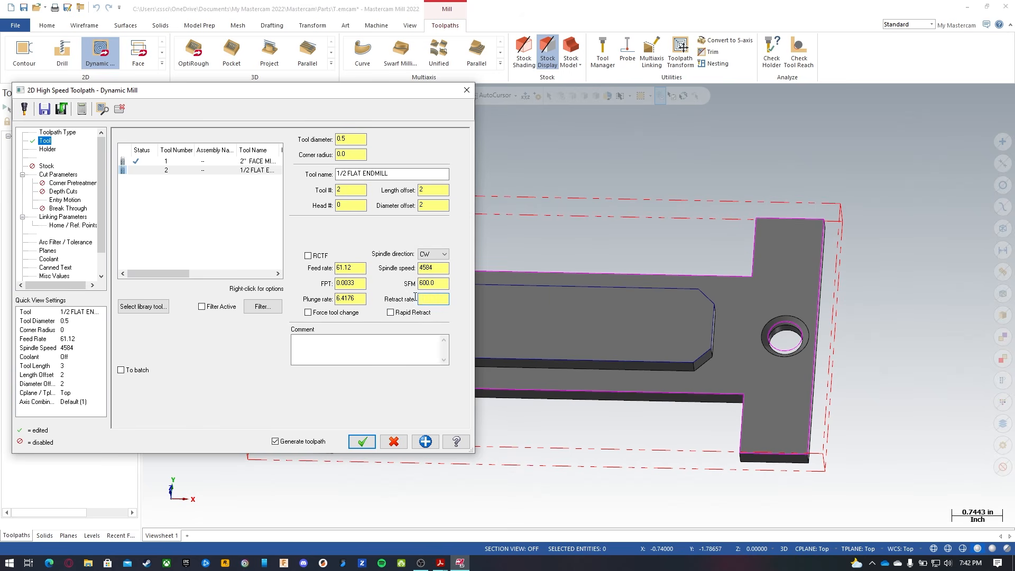
{"action": "left_click", "coordinate": [416, 313]}
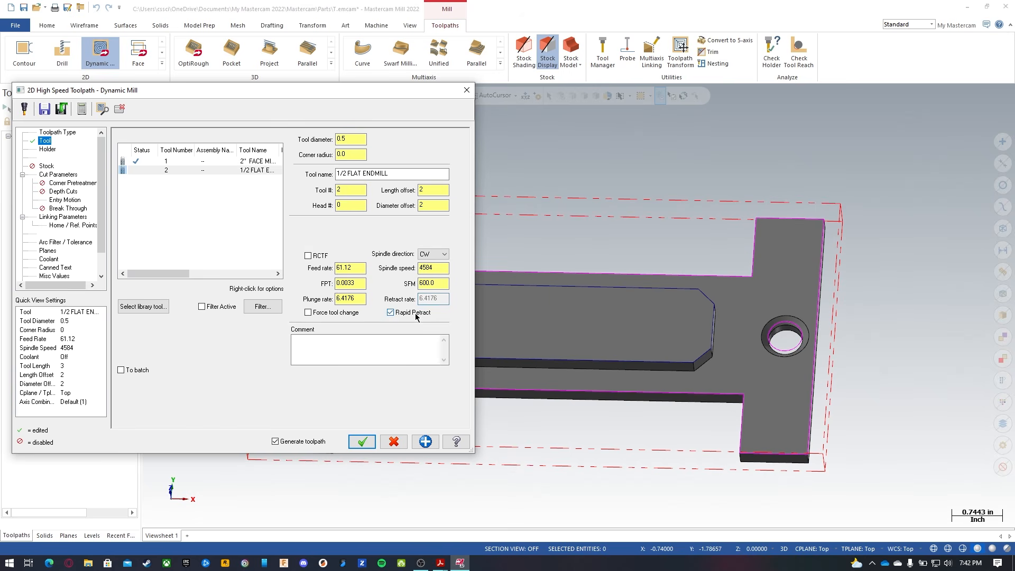
Add the comment "Rough top section" to the dynamic mill operation and open its stock settings.
{"action": "left_click", "coordinate": [354, 343]}
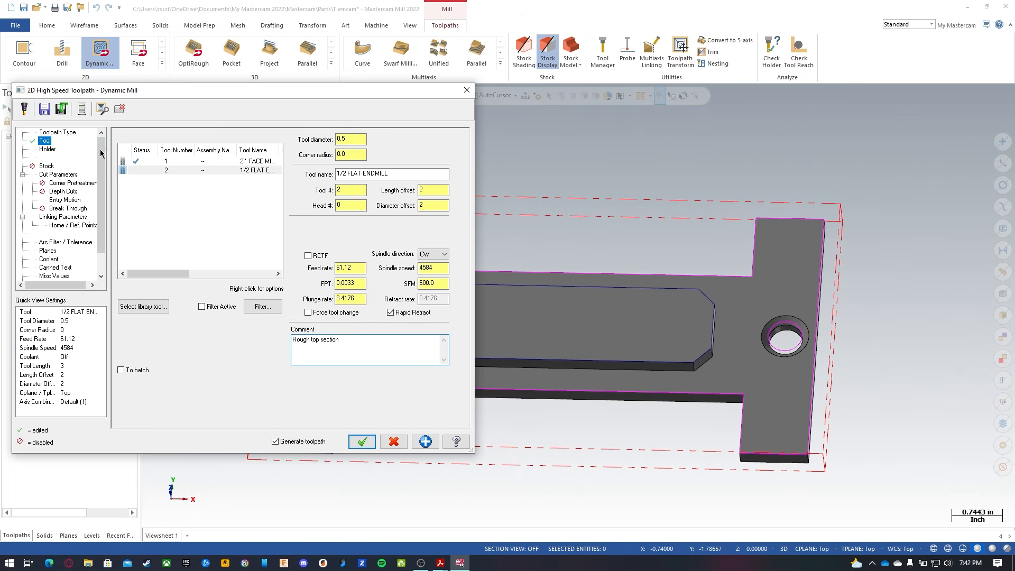
{"action": "left_click", "coordinate": [47, 166]}
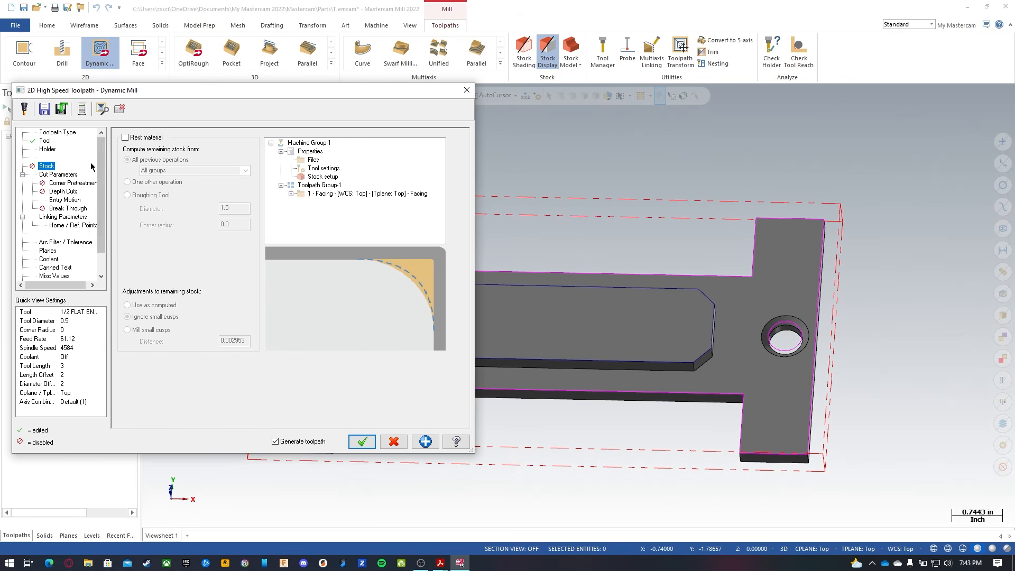
Set the approach distance to 0.375 in the operation's cut parameters.
{"action": "left_click", "coordinate": [59, 175]}
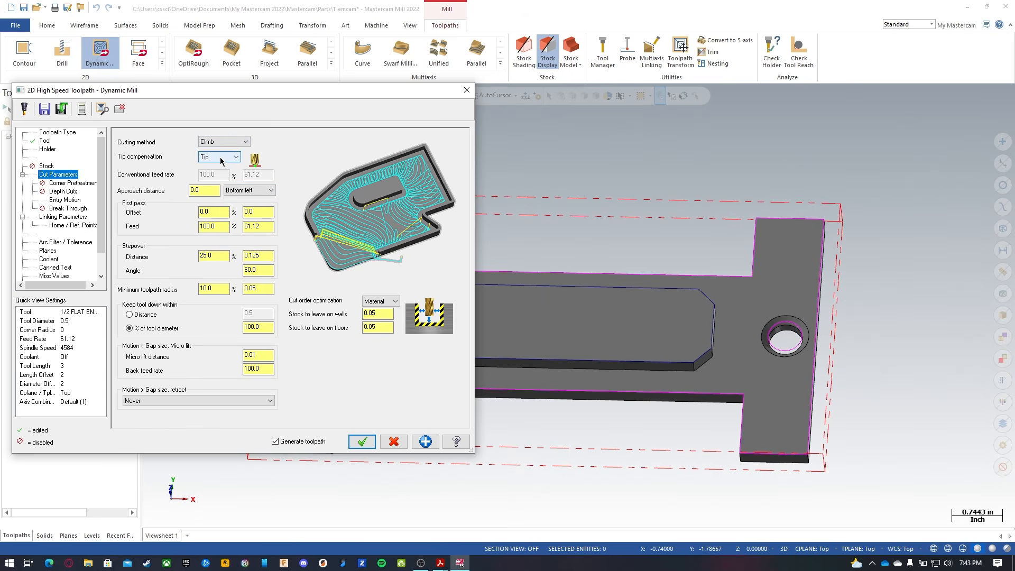
{"action": "left_click", "coordinate": [199, 190]}
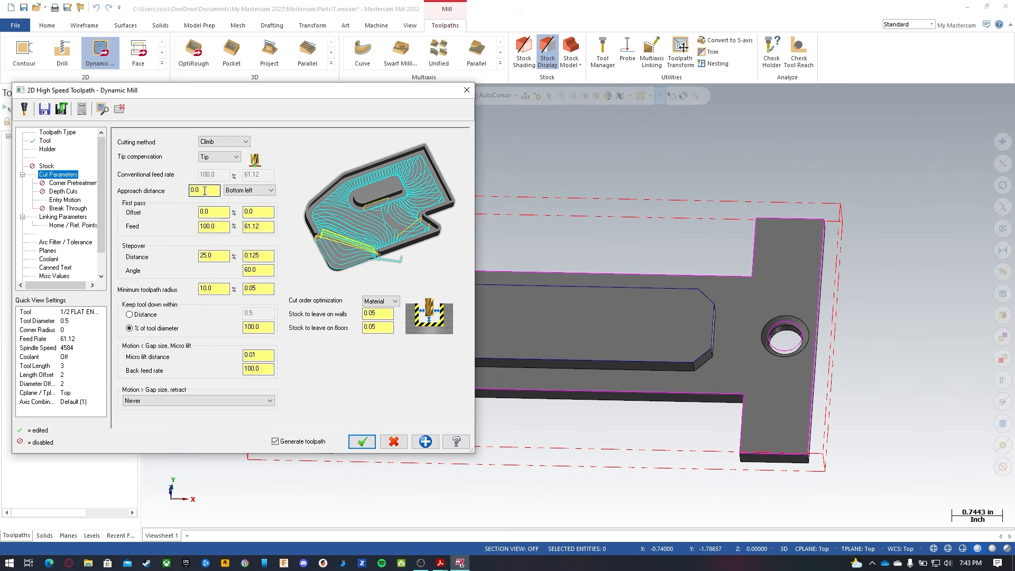
{"action": "double_click", "coordinate": [219, 191]}
{"action": "type", "text": "0.25"}
{"action": "type", "text": ".375"}
{"action": "left_click", "coordinate": [213, 214]}
{"action": "left_click", "coordinate": [226, 227]}
{"action": "double_click", "coordinate": [268, 231]}
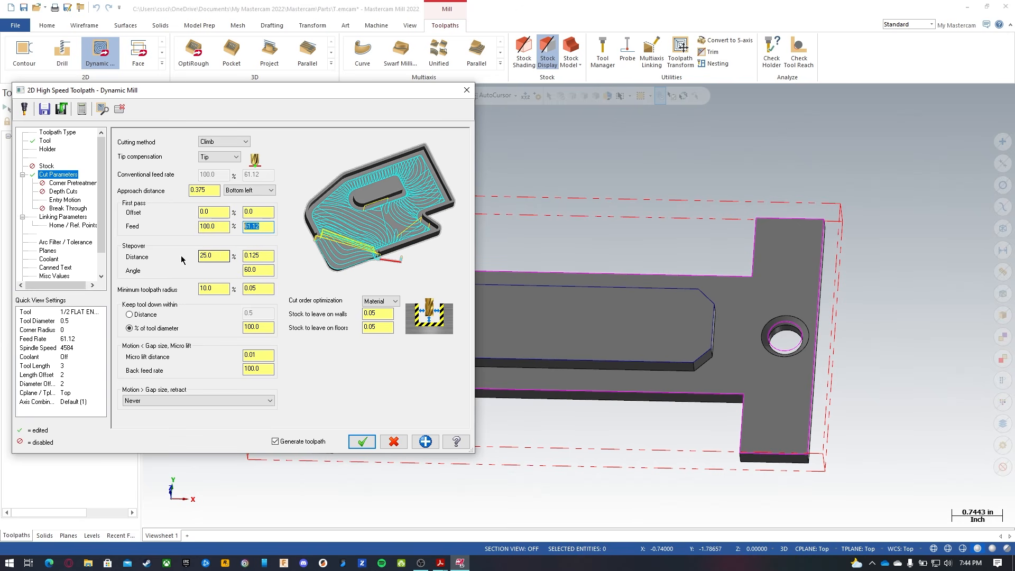
Set the dynamic mill stepover distance to 0.06.
{"action": "left_click_drag", "start_coordinate": [227, 256], "coordinate": [179, 258]}
{"action": "key", "text": "Tab"}
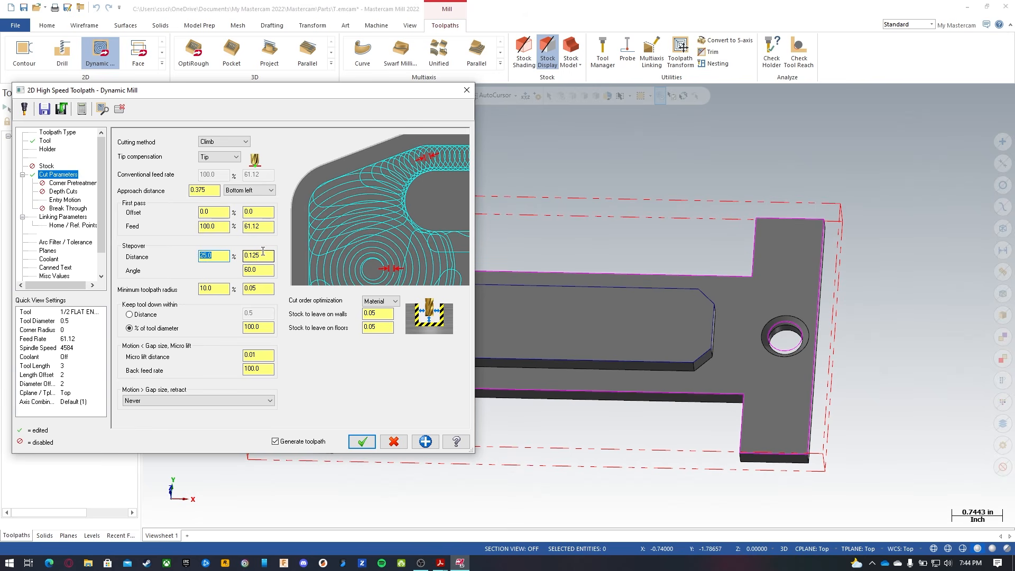
{"action": "type", "text": ".06"}
{"action": "left_click", "coordinate": [249, 269]}
{"action": "left_click", "coordinate": [262, 256]}
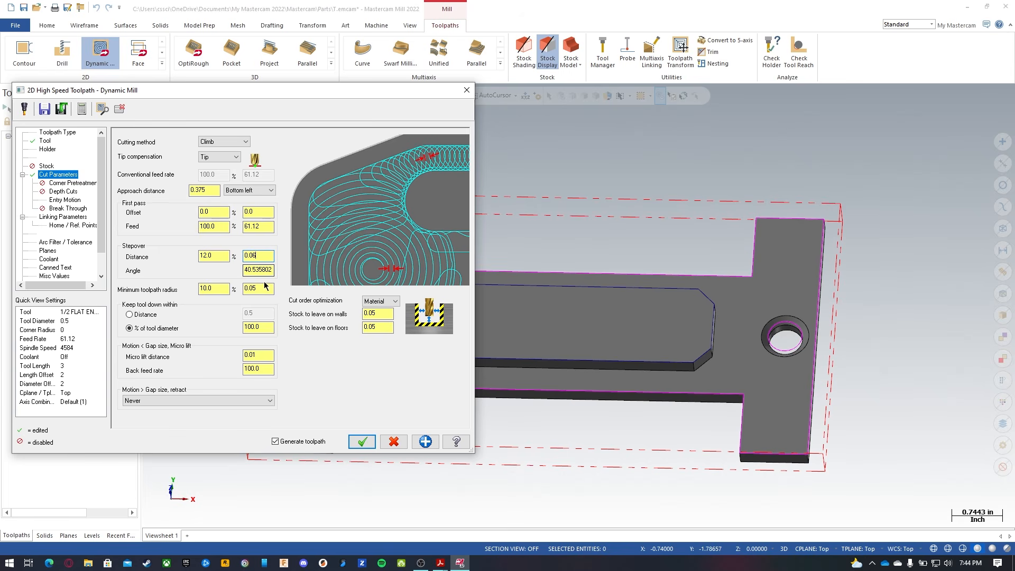
{"action": "left_click", "coordinate": [221, 257]}
Keep the tool down within 300% of the tool diameter.
{"action": "left_click", "coordinate": [214, 289]}
{"action": "double_click", "coordinate": [207, 288]}
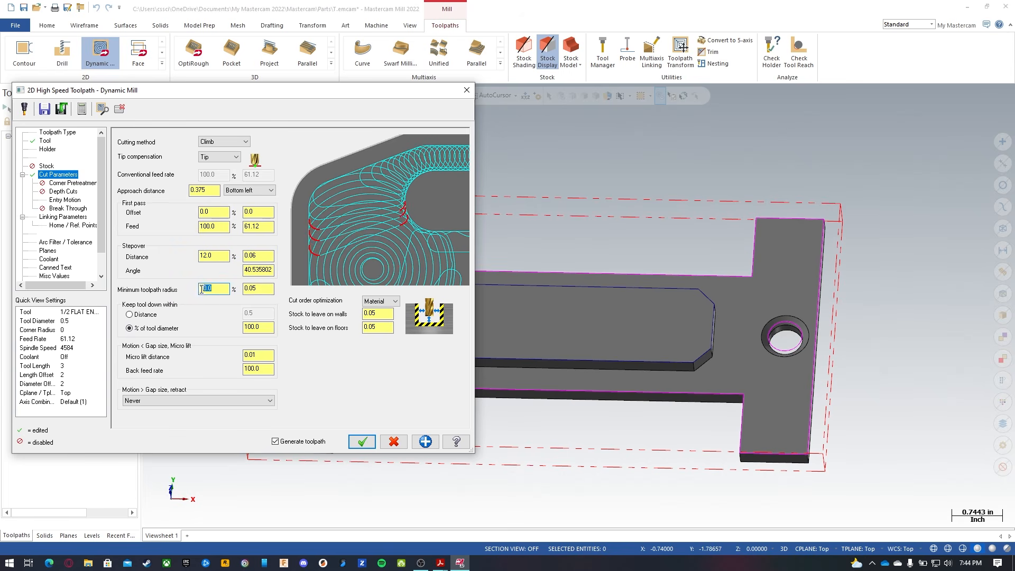
{"action": "left_click", "coordinate": [218, 314]}
{"action": "left_click", "coordinate": [148, 329]}
{"action": "left_click", "coordinate": [150, 317]}
{"action": "left_click", "coordinate": [157, 329]}
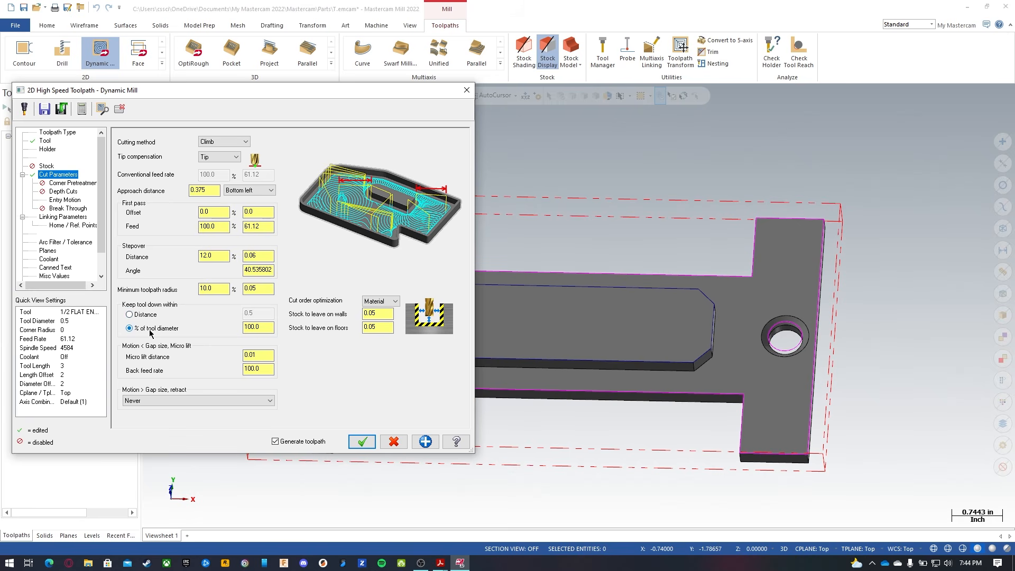
{"action": "key", "text": "Tab"}
{"action": "type", "text": "300"}
{"action": "key", "text": "Return"}
{"action": "left_click", "coordinate": [264, 326]}
{"action": "left_click_drag", "start_coordinate": [265, 327], "coordinate": [207, 318]}
Set the micro lift distance to 0.0 and the back feed rate to 200.
{"action": "left_click", "coordinate": [261, 355]}
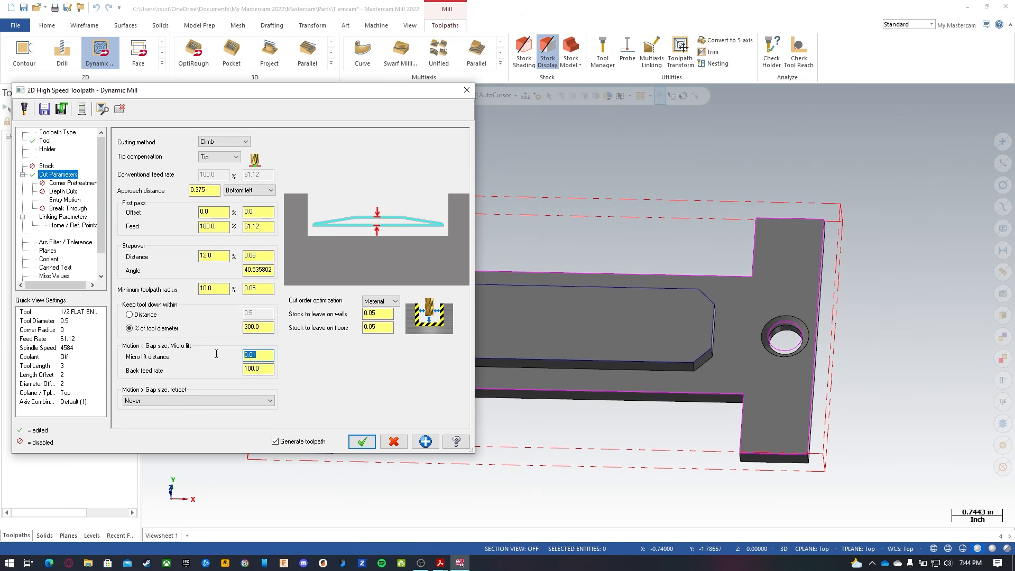
{"action": "type", "text": "0.0"}
{"action": "left_click", "coordinate": [266, 368]}
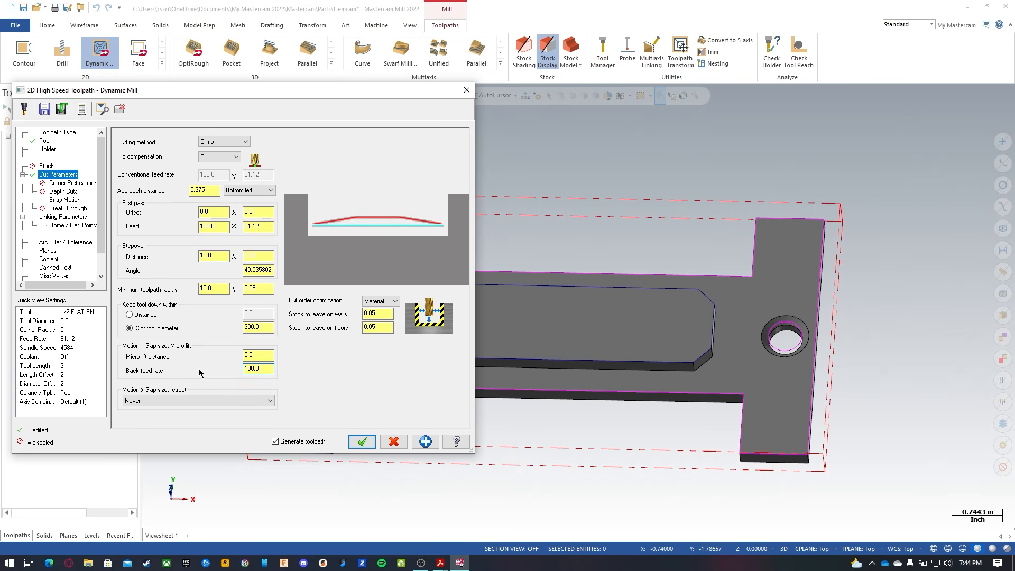
{"action": "left_click_drag", "start_coordinate": [267, 370], "coordinate": [197, 366]}
{"action": "type", "text": "200"}
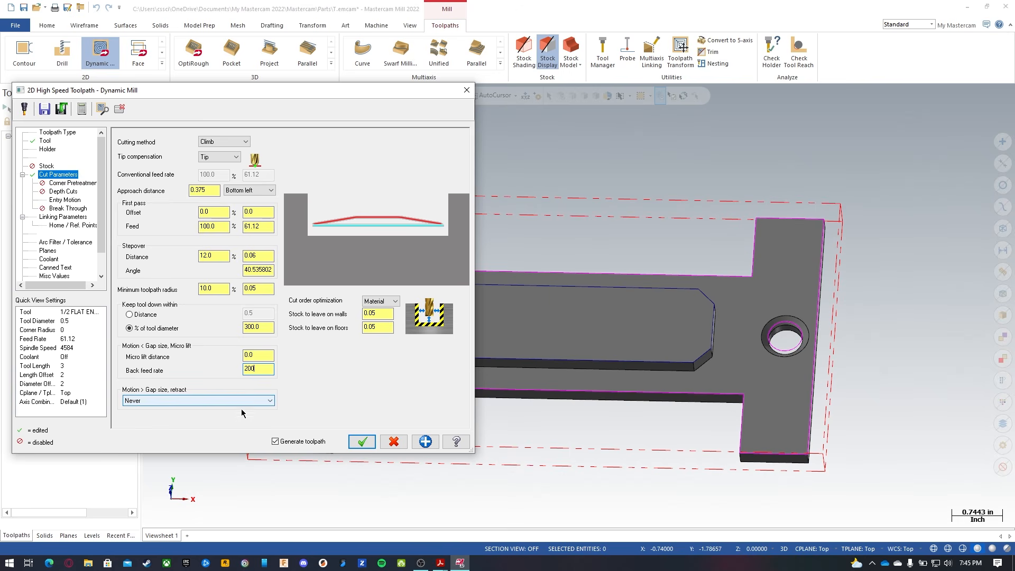
Set the stock to leave on floors to 0.01.
{"action": "left_click", "coordinate": [383, 313]}
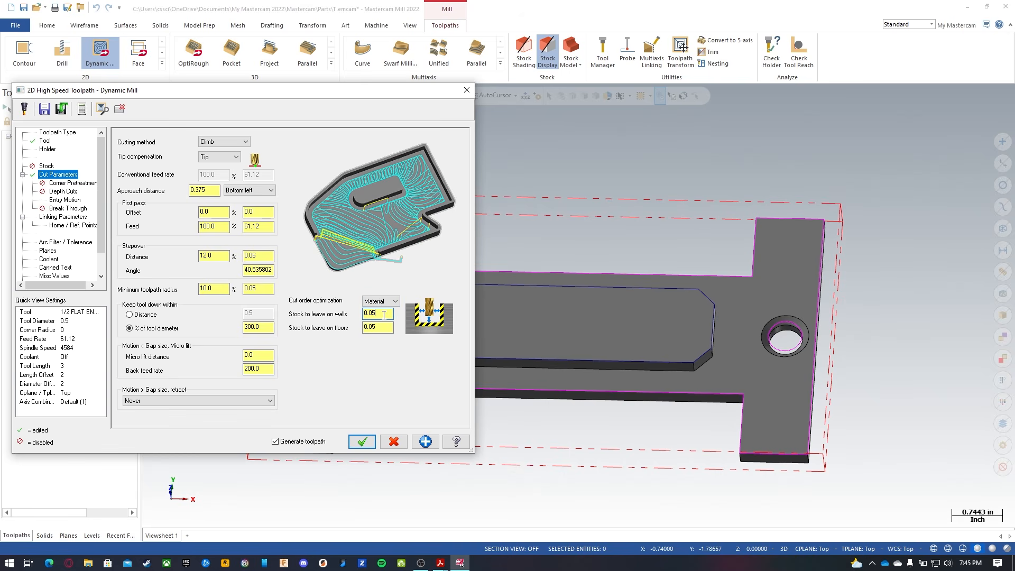
{"action": "left_click", "coordinate": [376, 327]}
{"action": "left_click_drag", "start_coordinate": [383, 329], "coordinate": [341, 333]}
{"action": "type", "text": ".0"}
Review the corner pretreatment, depth cuts, entry motion and break through settings, including the available entry methods.
{"action": "left_click", "coordinate": [64, 184]}
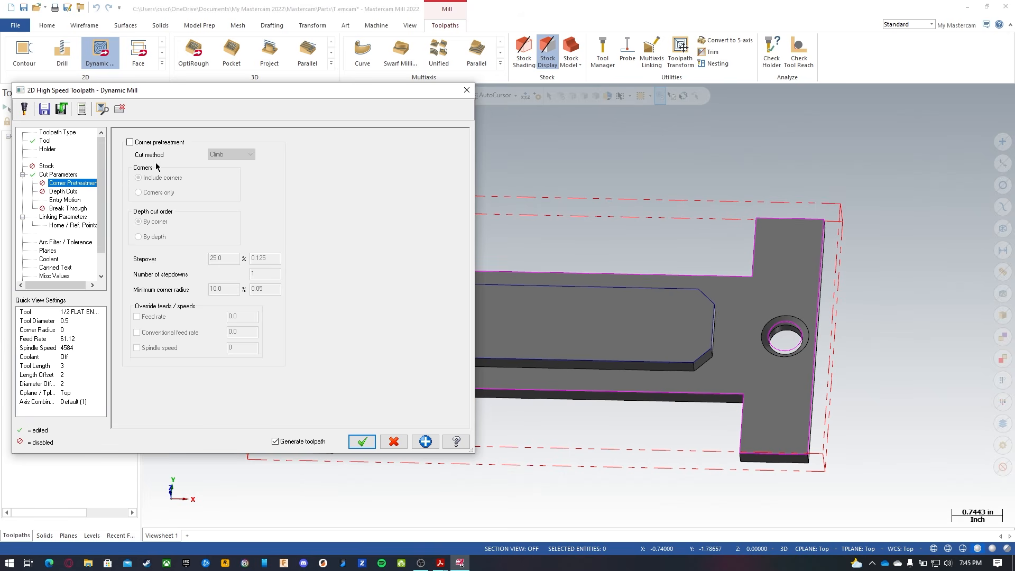
{"action": "left_click", "coordinate": [64, 191]}
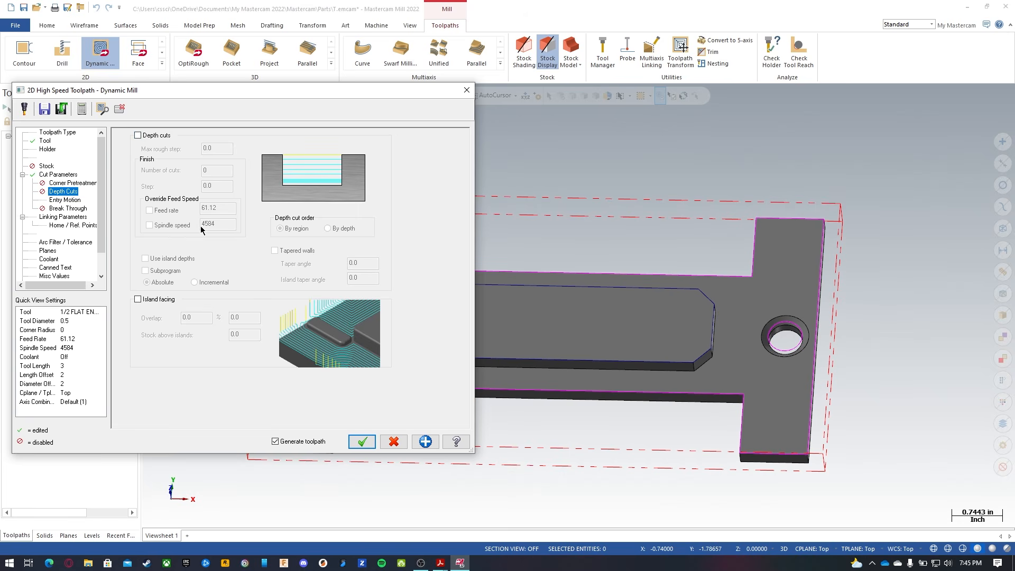
{"action": "left_click", "coordinate": [64, 200]}
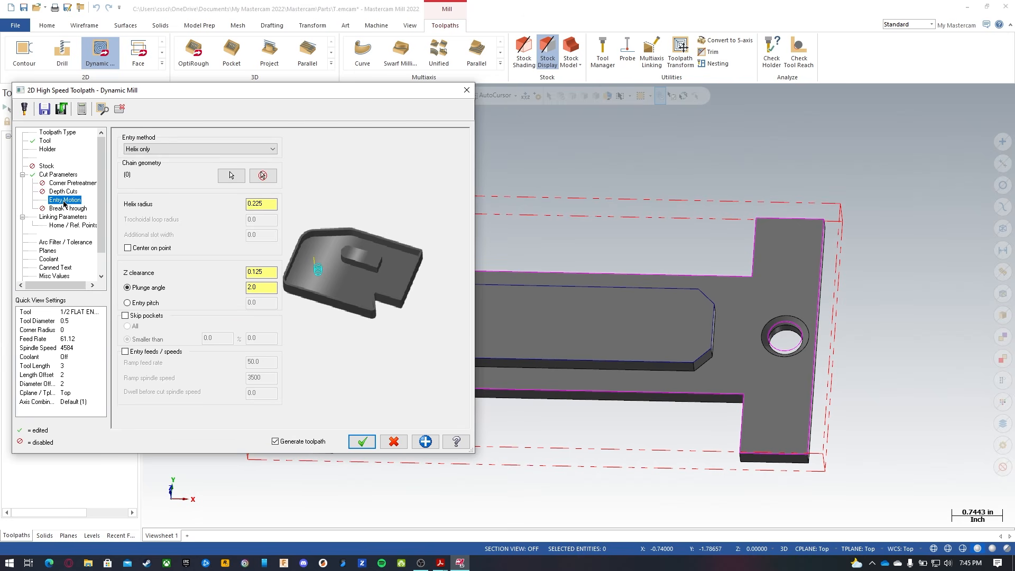
{"action": "left_click", "coordinate": [188, 150]}
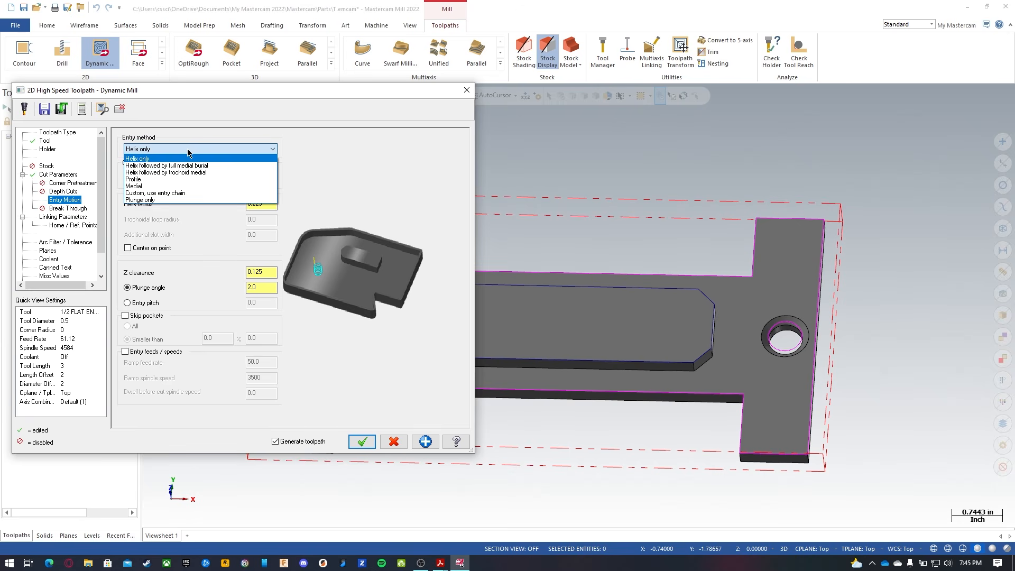
{"action": "left_click", "coordinate": [188, 153]}
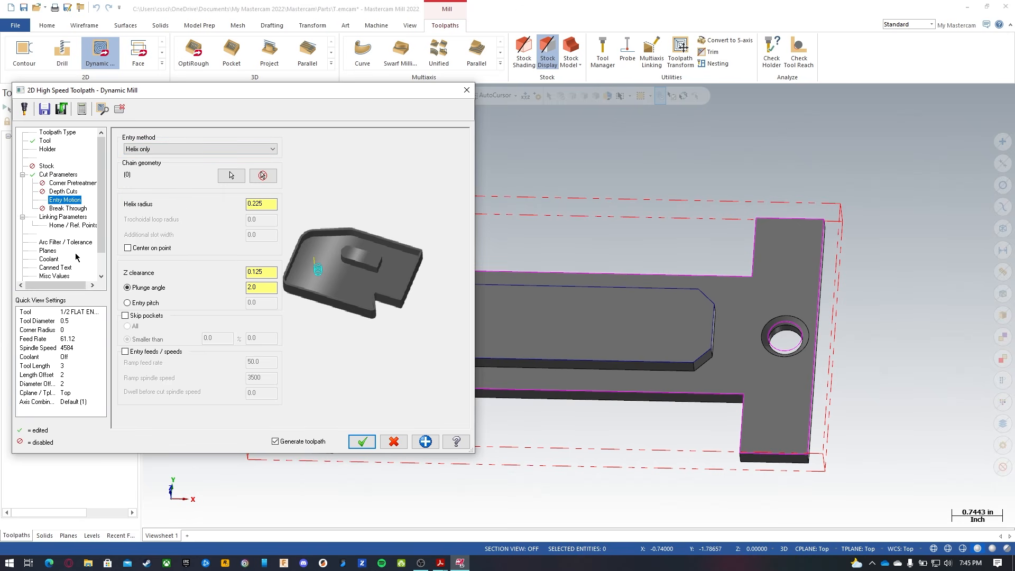
{"action": "left_click", "coordinate": [67, 208]}
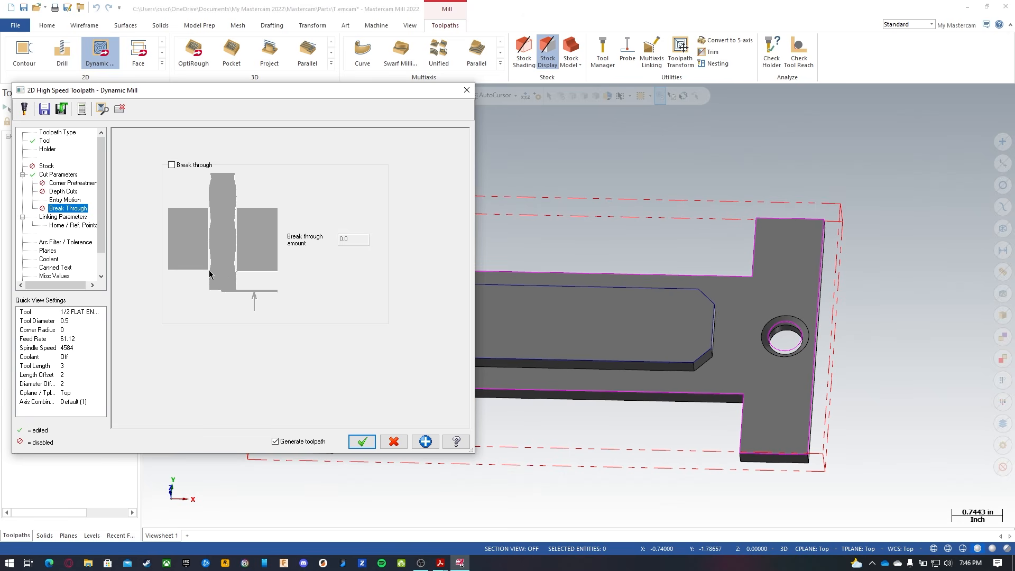
In the linking parameters, enable clearance at 2, and set the retract height to 0.1 and the feed plane to 0.05.
{"action": "left_click", "coordinate": [67, 218]}
{"action": "left_click", "coordinate": [225, 194]}
{"action": "type", "text": "2."}
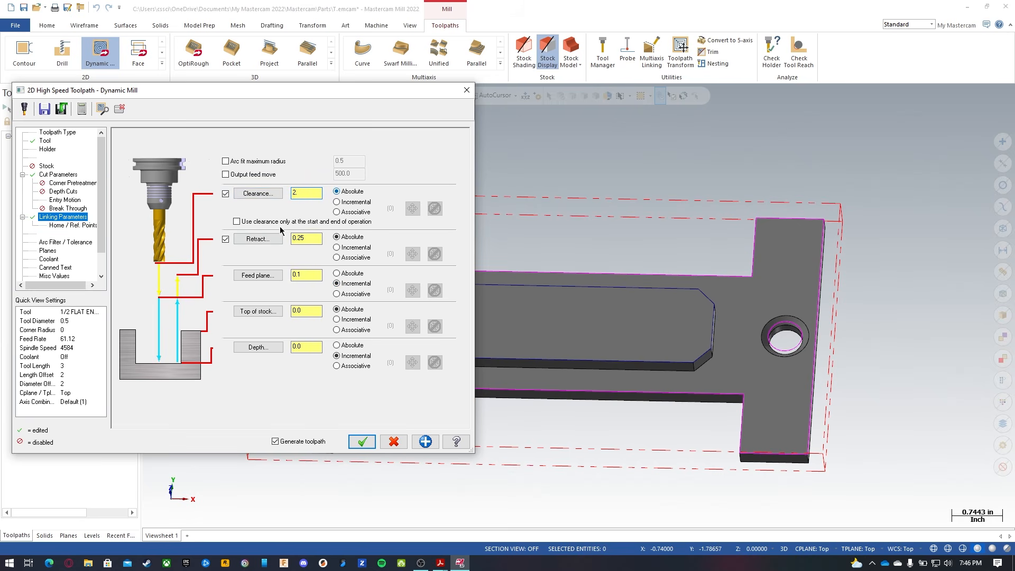
{"action": "key", "text": "Tab"}
{"action": "type", "text": ".1"}
{"action": "key", "text": "Tab"}
{"action": "type", "text": ".05"}
{"action": "left_click", "coordinate": [315, 312]}
{"action": "left_click", "coordinate": [300, 351]}
Check the operation's planes and accept the settings to generate the dynamic mill toolpath.
{"action": "left_click", "coordinate": [48, 251]}
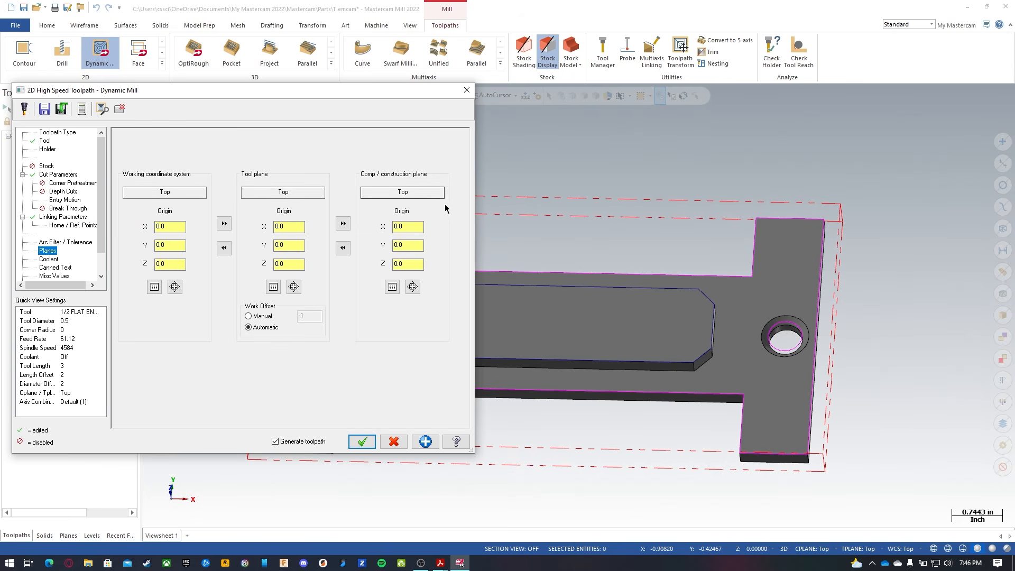
{"action": "left_click", "coordinate": [362, 442]}
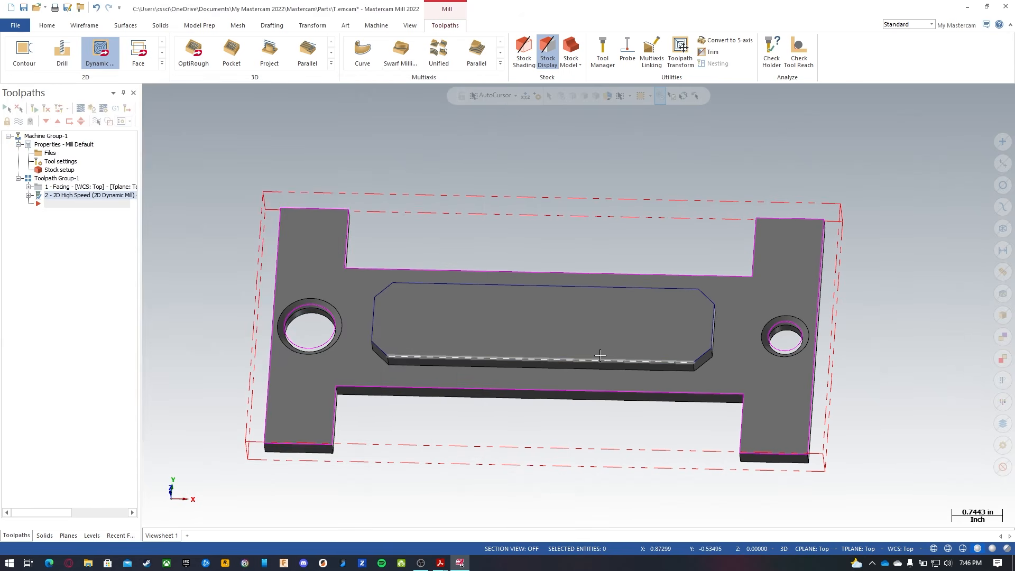
{"action": "scroll", "coordinate": [211, 246], "scroll_direction": "up", "scroll_amount": 4}
{"action": "scroll", "coordinate": [214, 240], "scroll_direction": "down", "scroll_amount": 6}
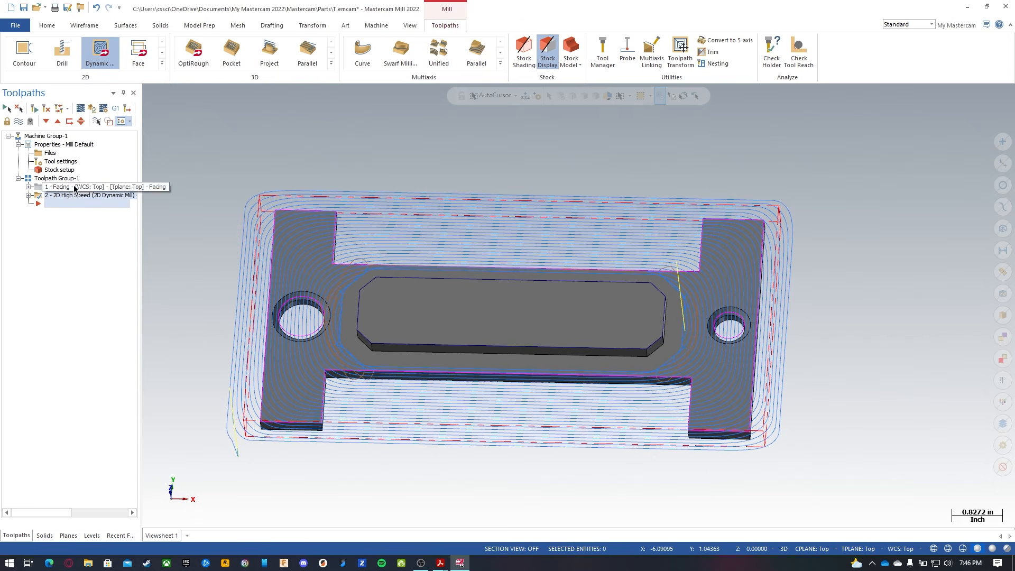
Backplot the dynamic mill toolpath to preview the cutter motion around the part, and close the simulation.
{"action": "left_click", "coordinate": [81, 109]}
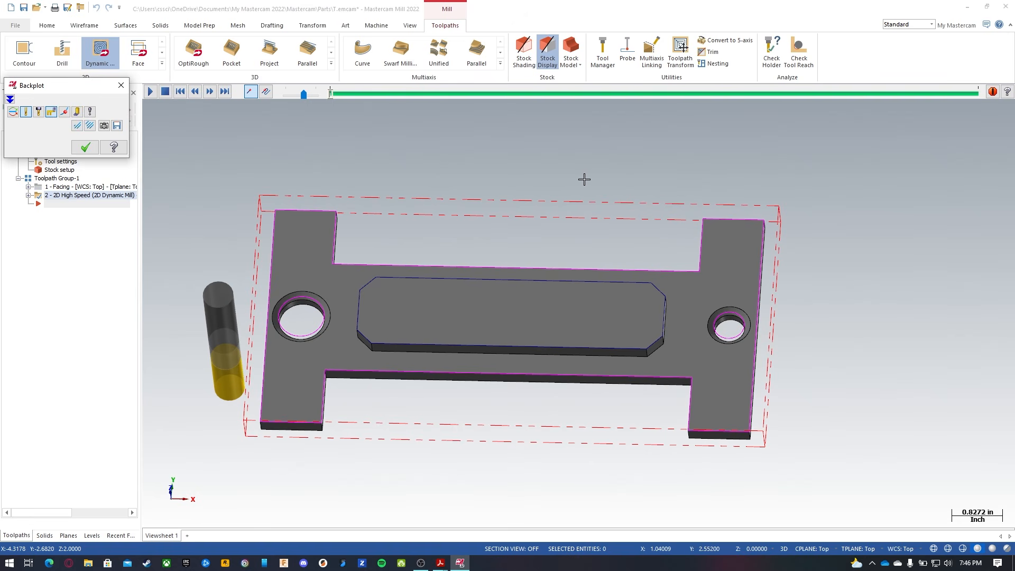
{"action": "key", "text": "r"}
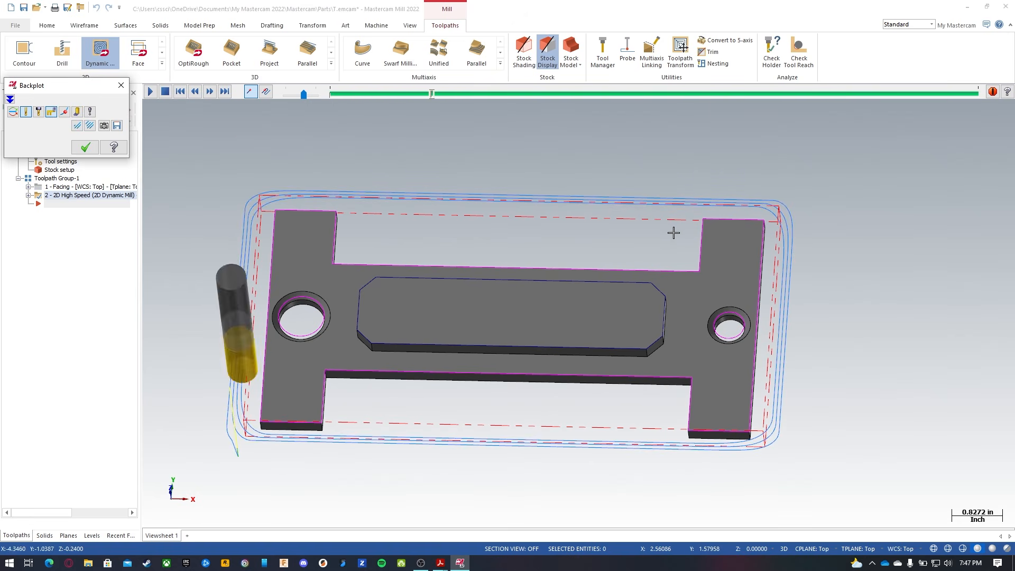
{"action": "key", "text": "Escape"}
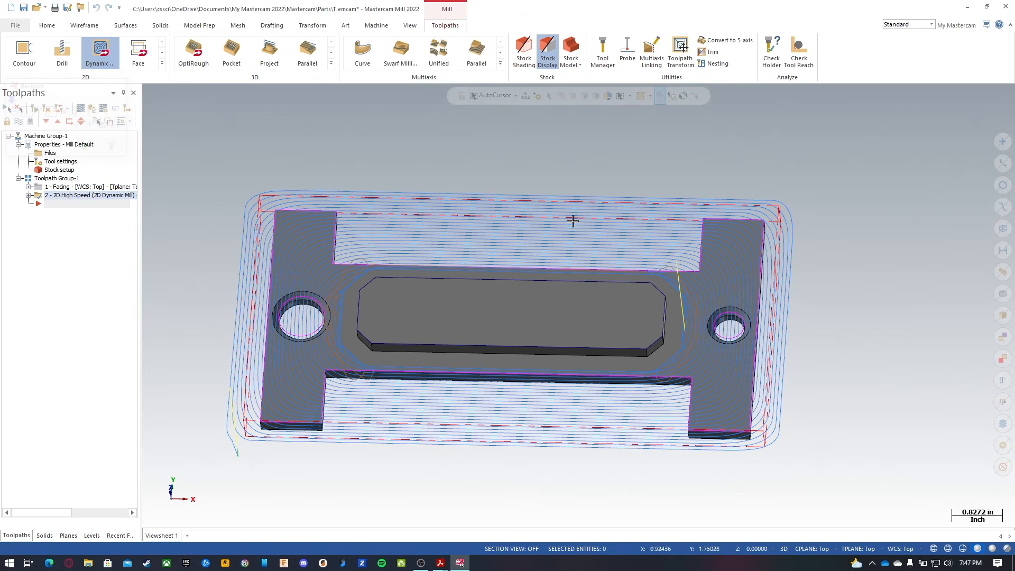
Reopen the 2D dynamic mill operation's cut parameters, set the stepover distance to 60%, and regenerate the toolpath.
{"action": "left_click", "coordinate": [28, 196]}
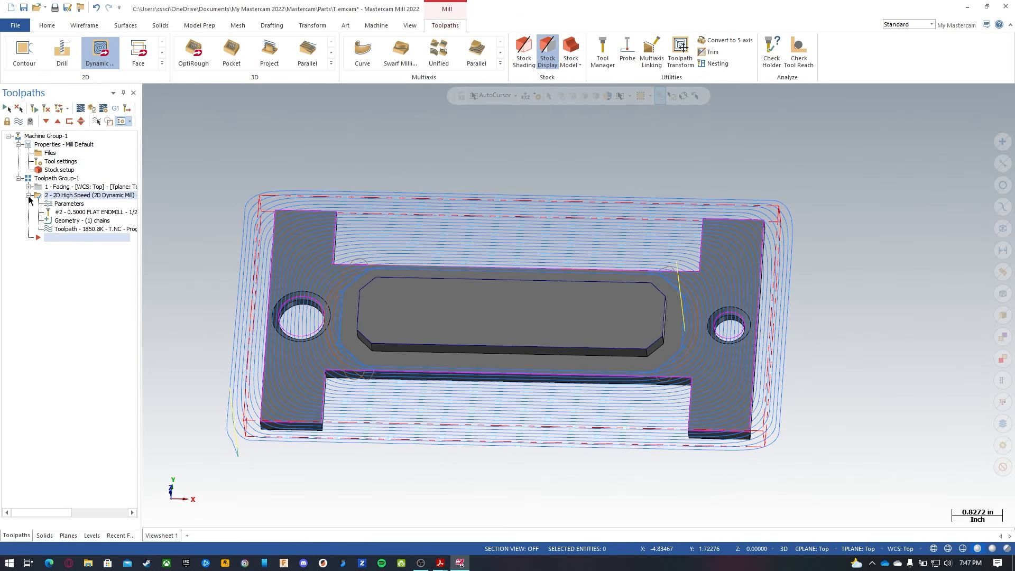
{"action": "left_click", "coordinate": [30, 195]}
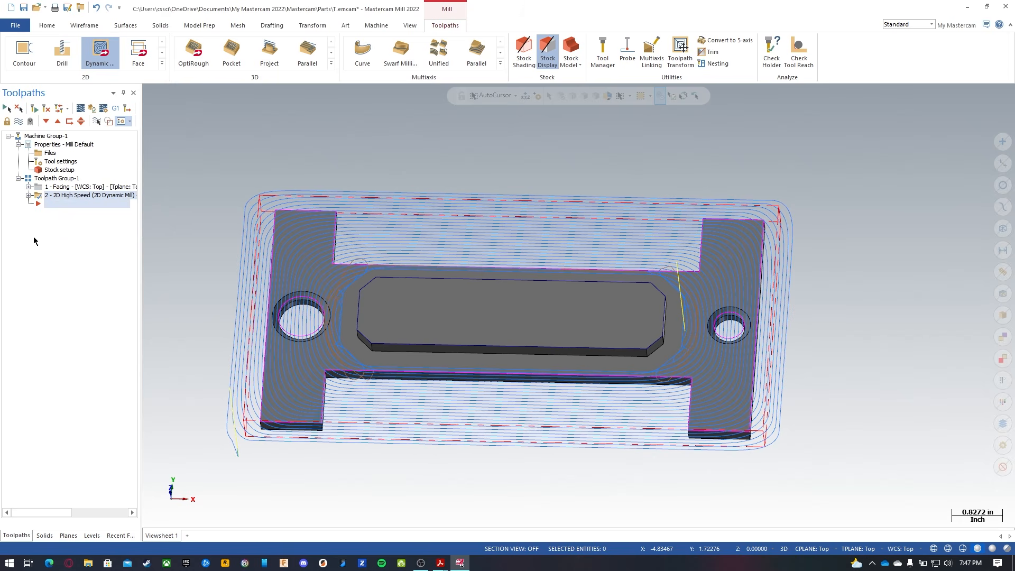
{"action": "left_click", "coordinate": [29, 196]}
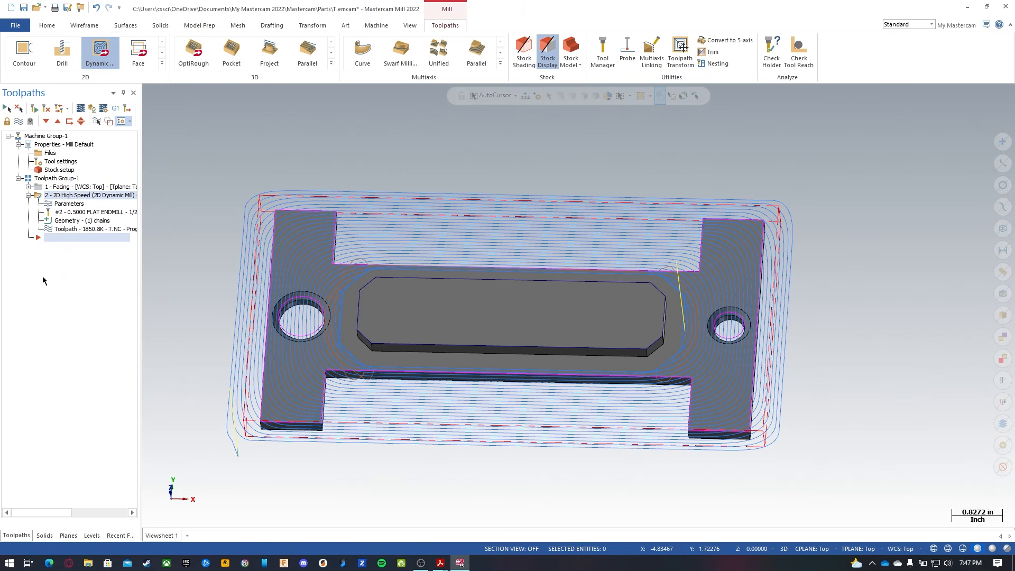
{"action": "left_click", "coordinate": [68, 204]}
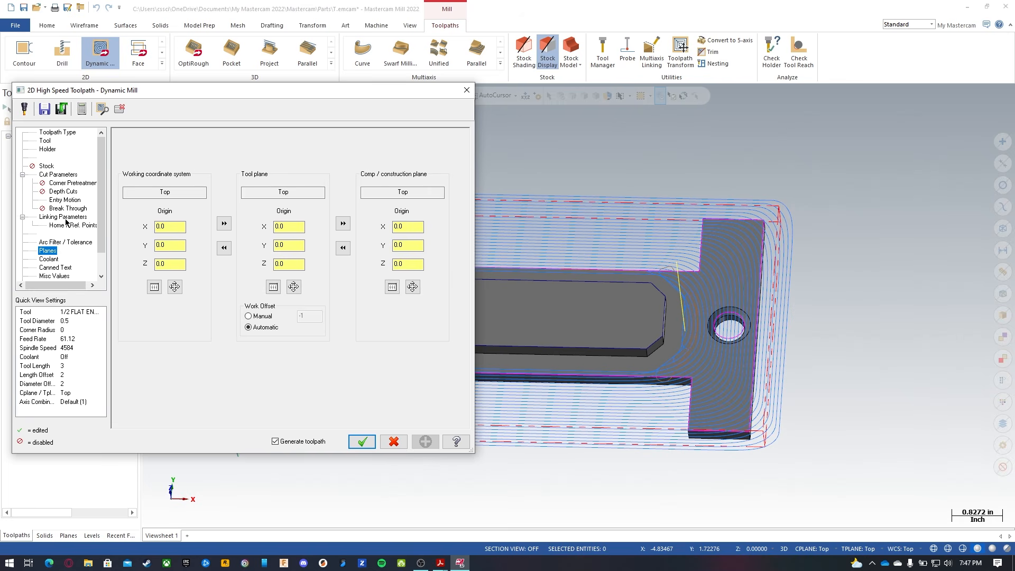
{"action": "left_click", "coordinate": [59, 174]}
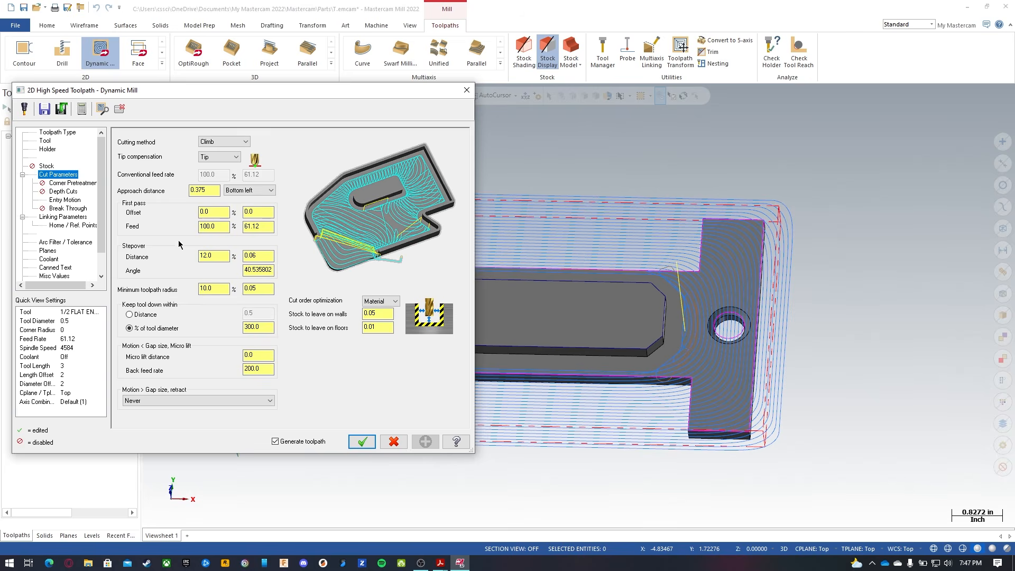
{"action": "left_click", "coordinate": [224, 255]}
{"action": "type", "text": "60"}
{"action": "key", "text": "Return"}
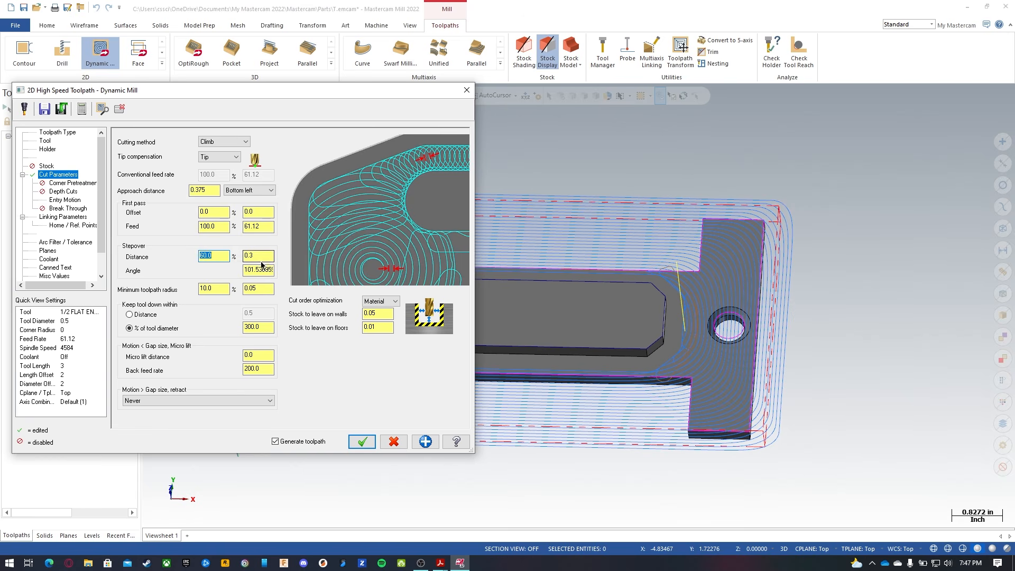
{"action": "left_click", "coordinate": [361, 442]}
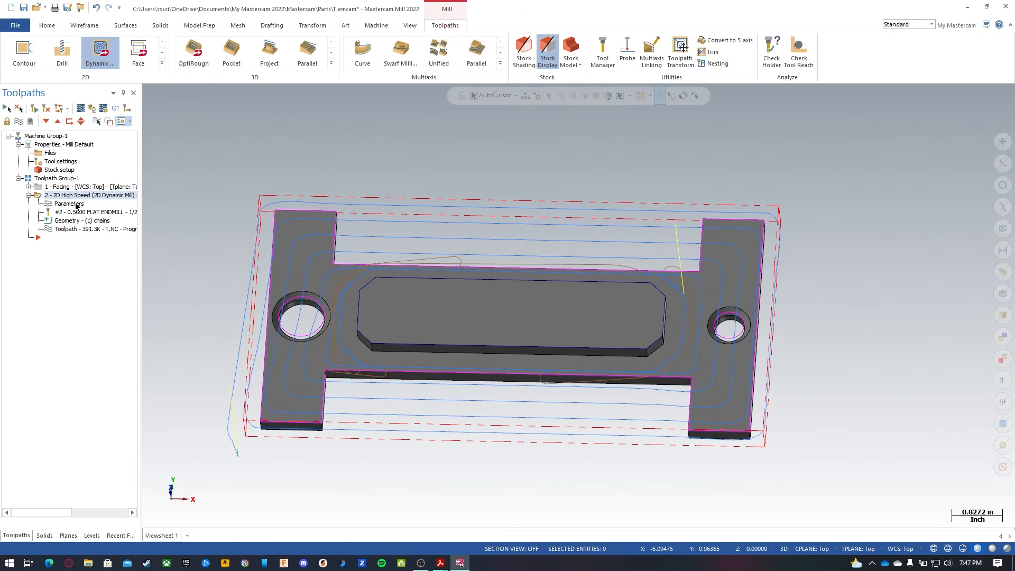
Collapse the 2D dynamic mill operation in the operations tree and hide its toolpath display on the part.
{"action": "left_click", "coordinate": [28, 195]}
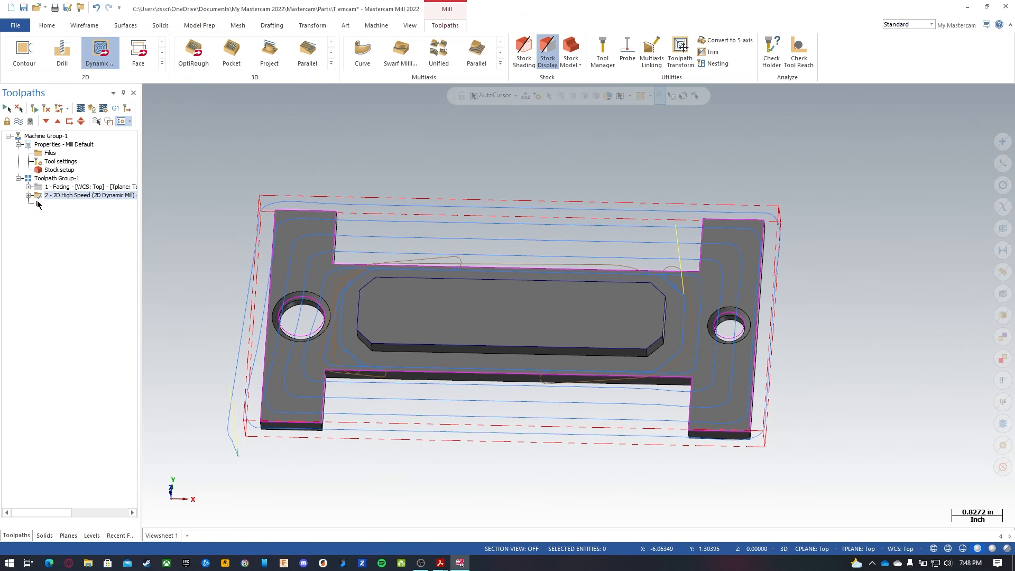
{"action": "left_click", "coordinate": [19, 122]}
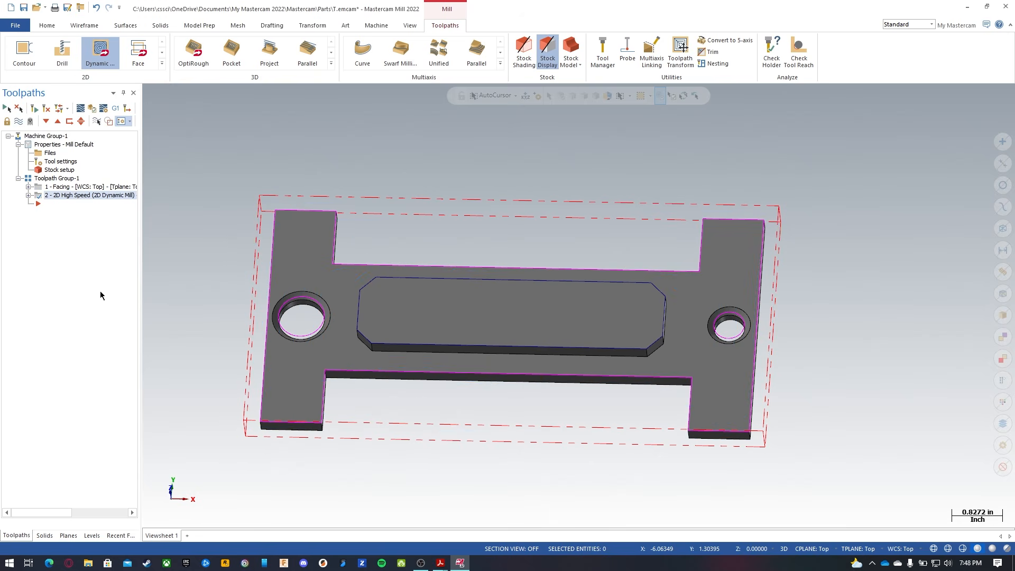
{"action": "left_click", "coordinate": [162, 62]}
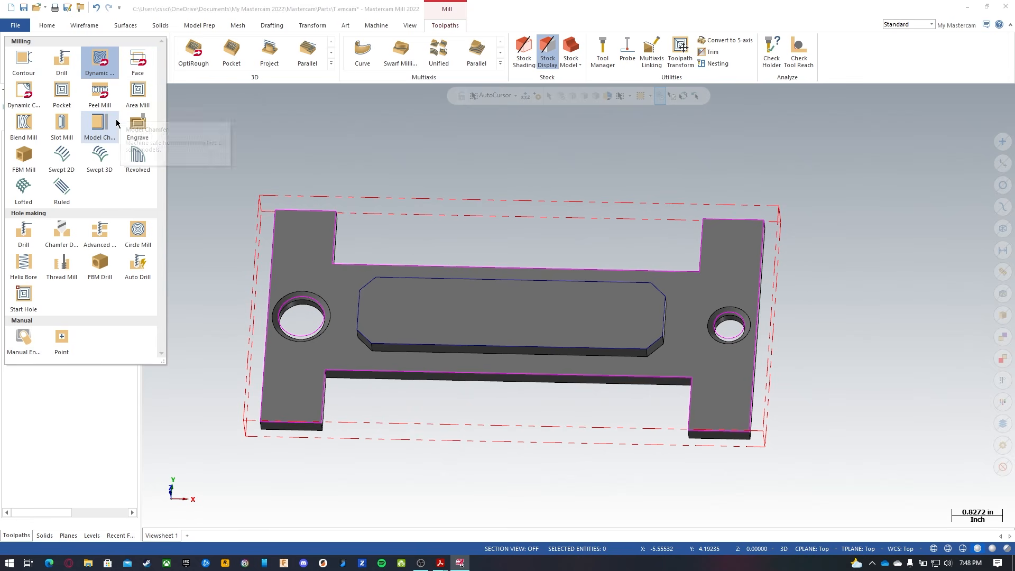
{"action": "left_click", "coordinate": [64, 100]}
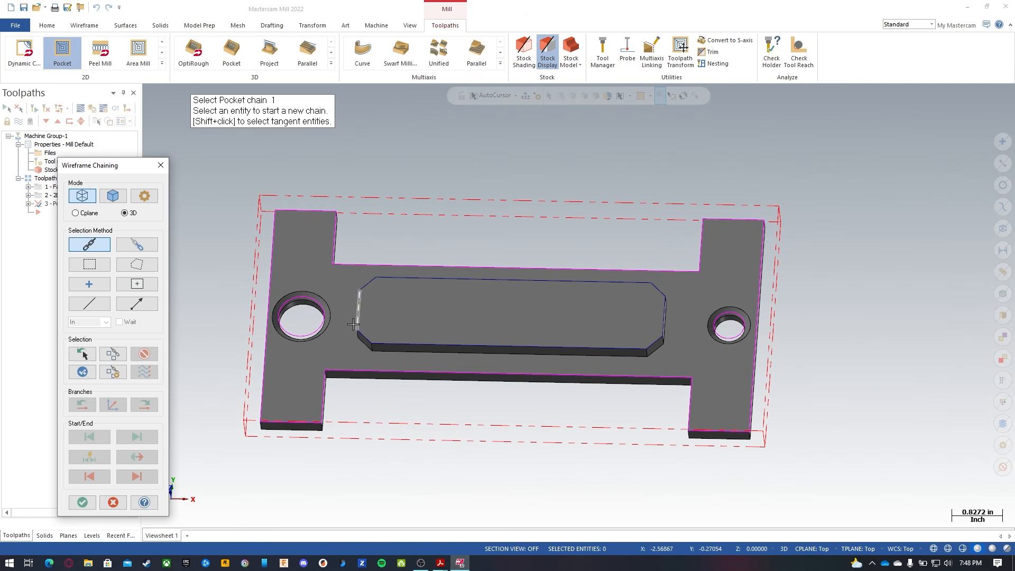
{"action": "left_click", "coordinate": [261, 411]}
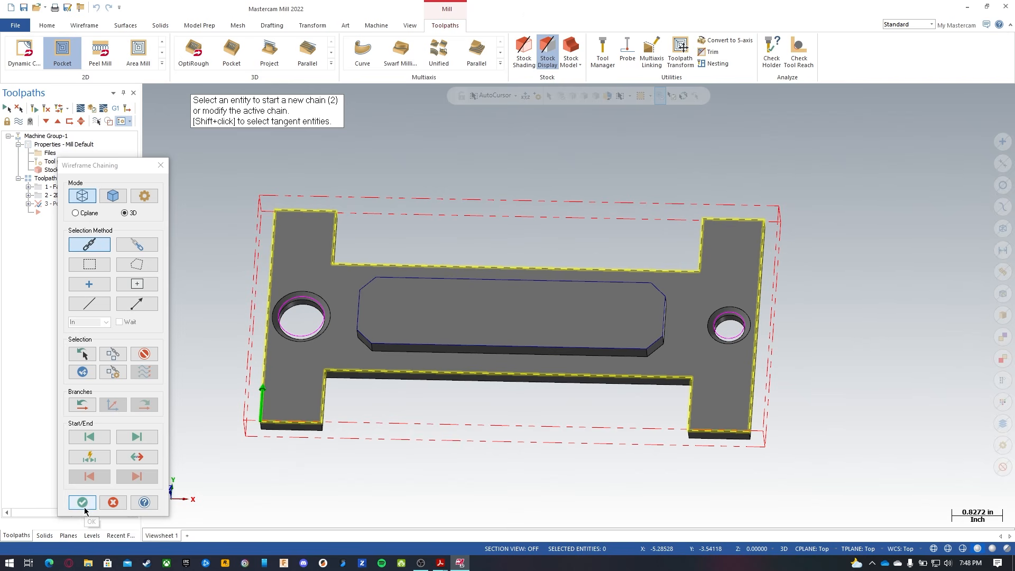
{"action": "left_click", "coordinate": [113, 503]}
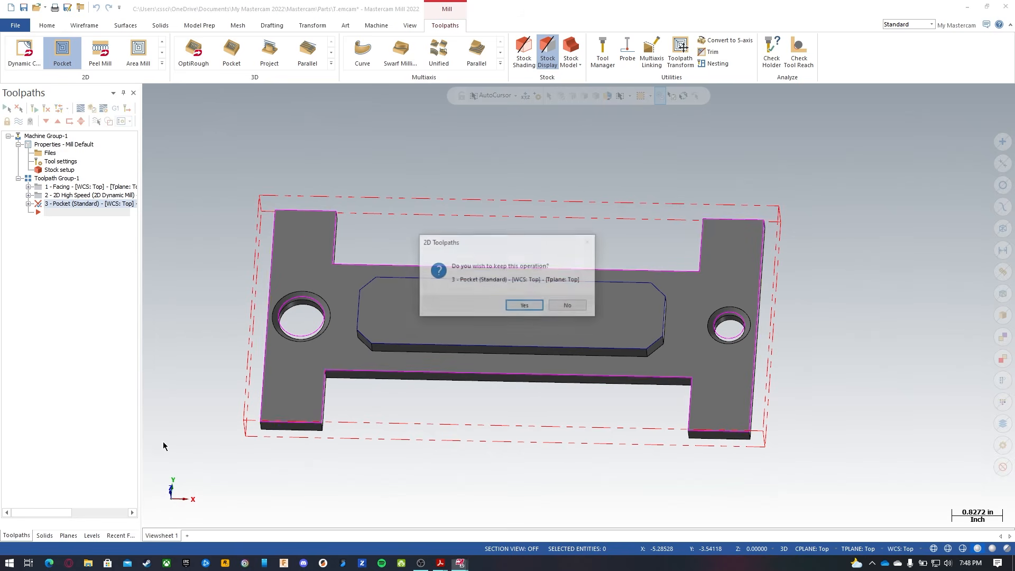
{"action": "left_click", "coordinate": [568, 306]}
Try a facing toolpath on the raised island and outer profile, review its tool, cutting methods and linking parameters, and discard the operation.
{"action": "left_click", "coordinate": [161, 52]}
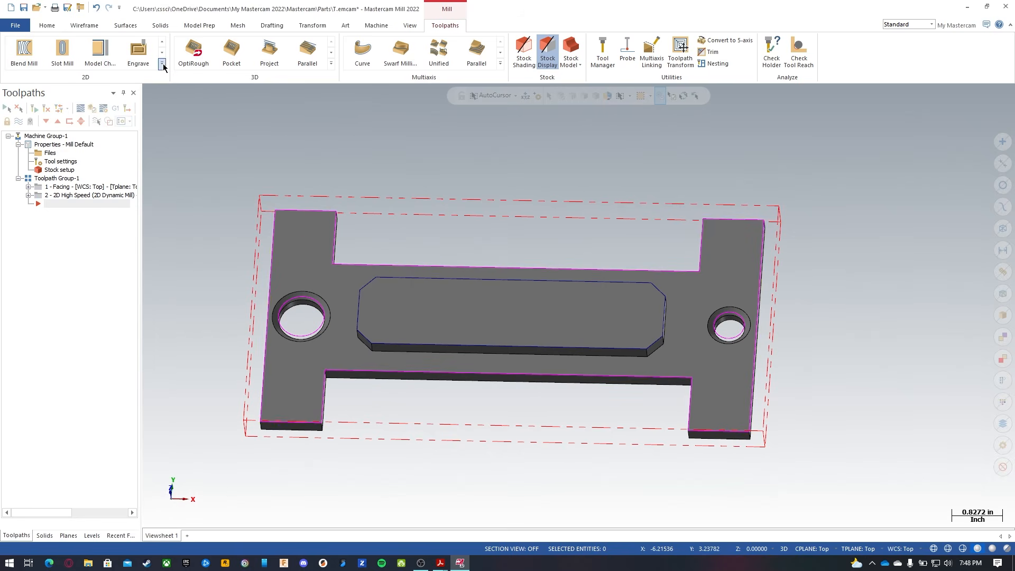
{"action": "left_click", "coordinate": [161, 62]}
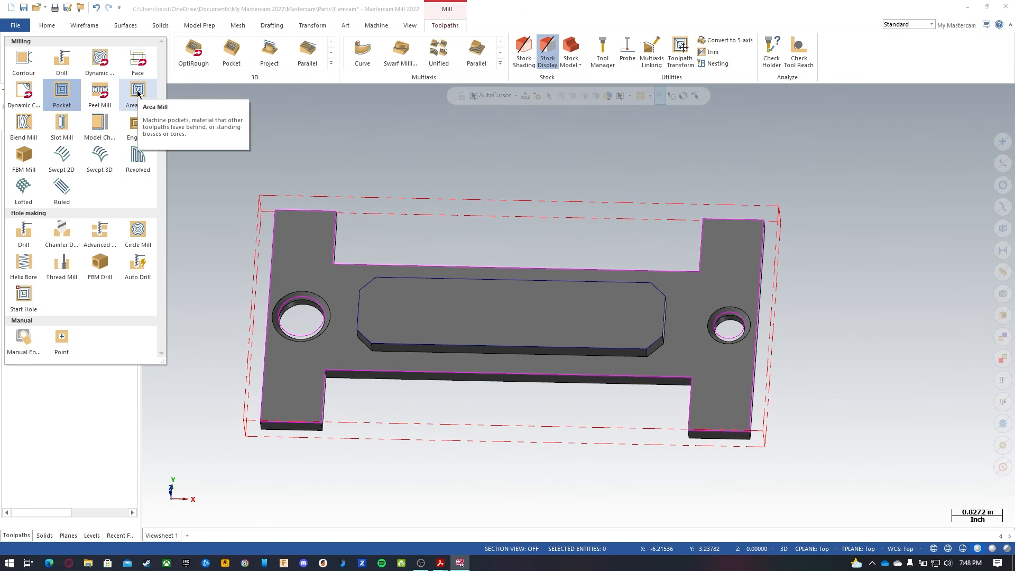
{"action": "left_click", "coordinate": [137, 62]}
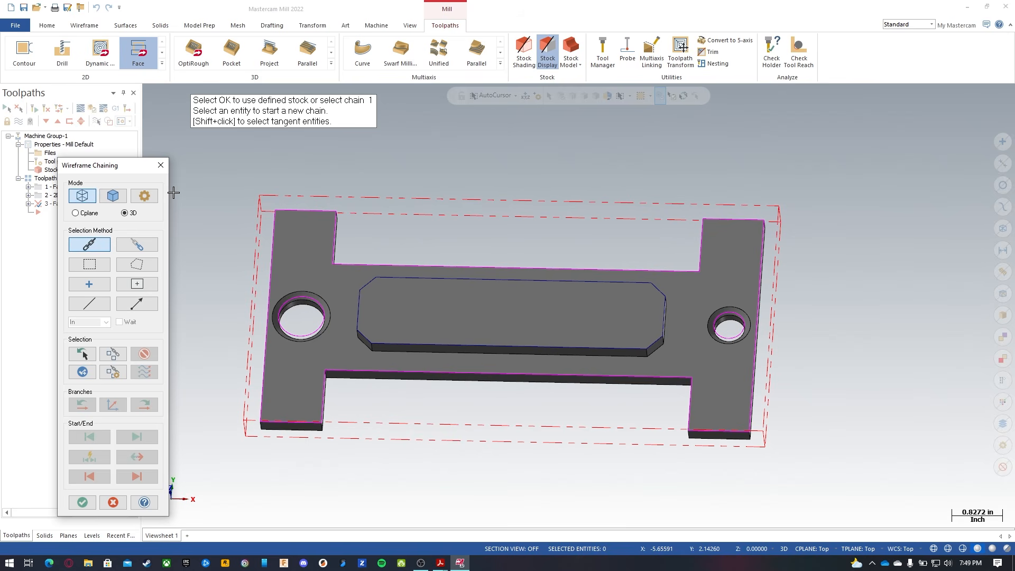
{"action": "left_click", "coordinate": [356, 324]}
{"action": "left_click", "coordinate": [261, 412]}
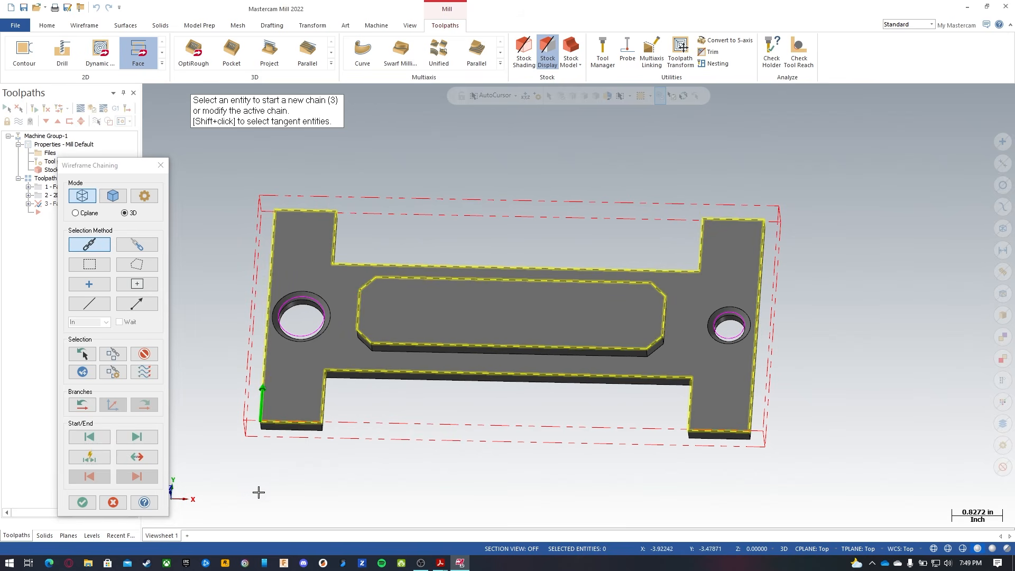
{"action": "left_click", "coordinate": [82, 502]}
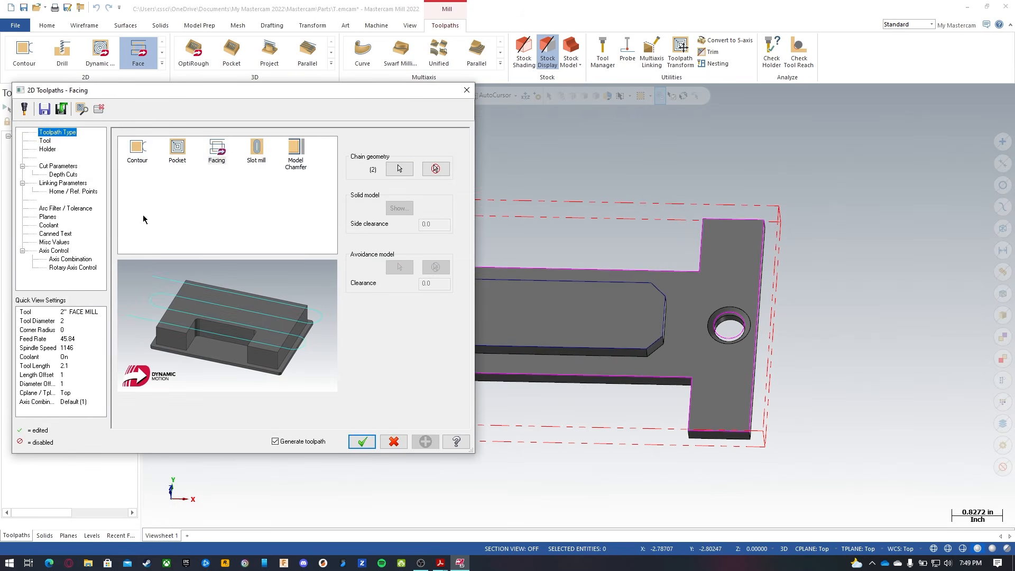
{"action": "left_click", "coordinate": [46, 142]}
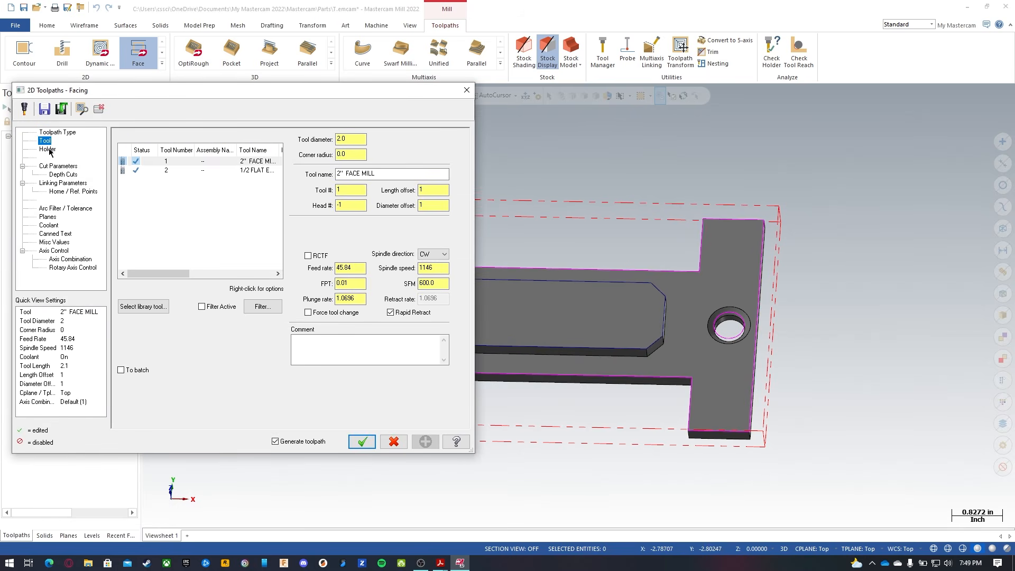
{"action": "left_click", "coordinate": [58, 166]}
{"action": "left_click", "coordinate": [217, 153]}
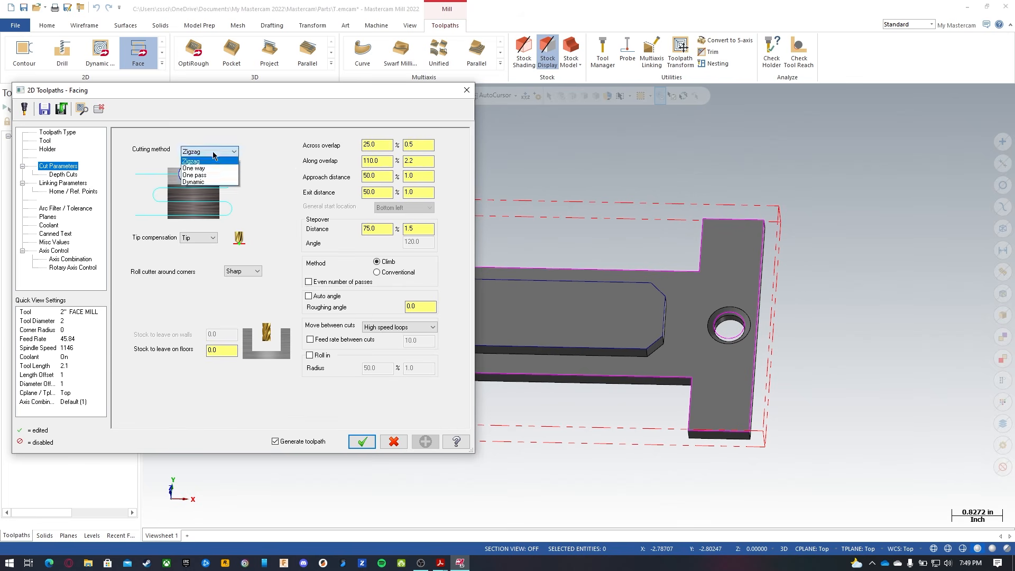
{"action": "left_click", "coordinate": [218, 159]}
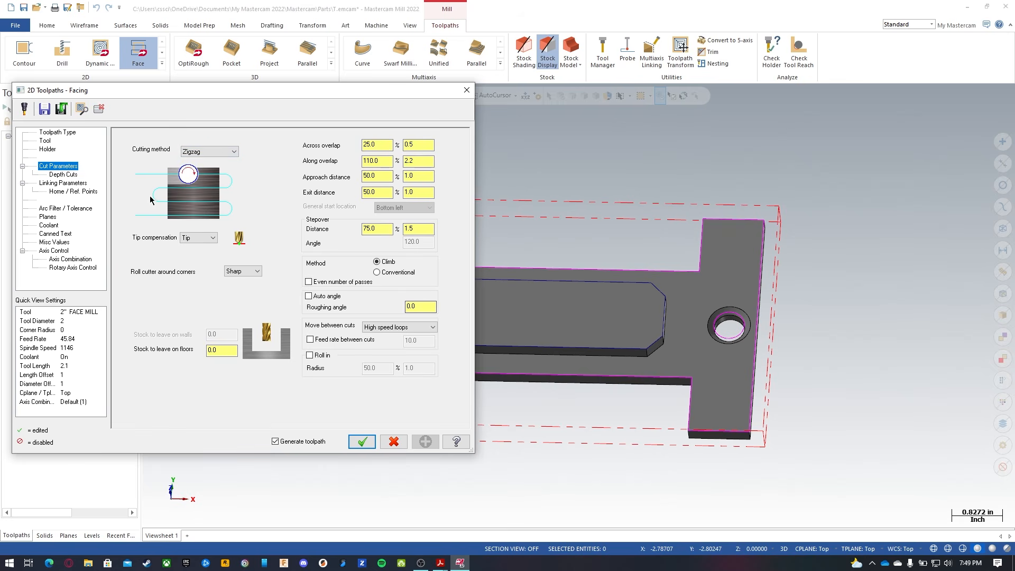
{"action": "left_click", "coordinate": [62, 183]}
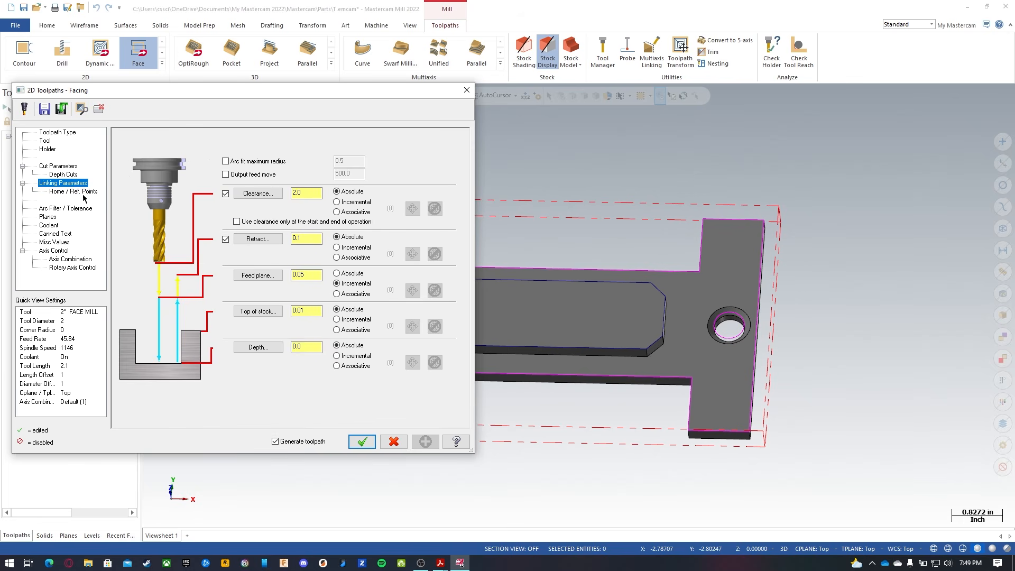
{"action": "left_click", "coordinate": [396, 443]}
{"action": "left_click", "coordinate": [561, 302]}
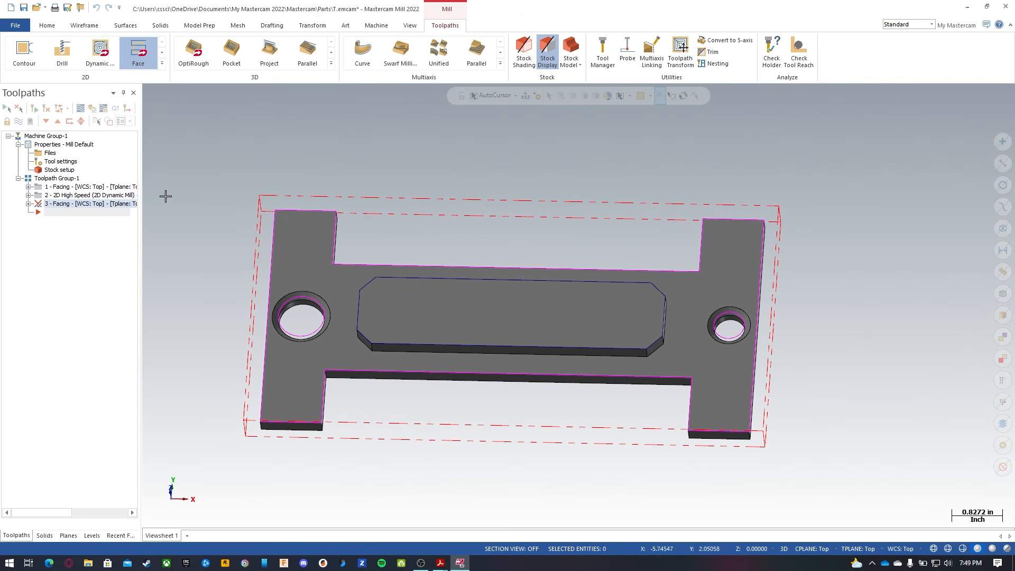
Start a pocket toolpath on the outer profile and raised island chains and bring up its cut parameters.
{"action": "left_click", "coordinate": [161, 53]}
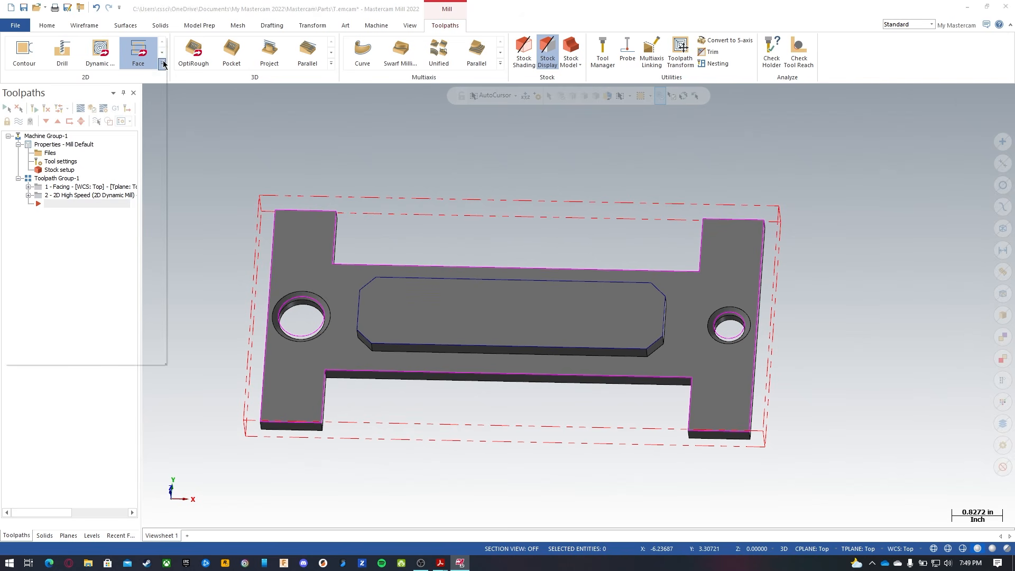
{"action": "left_click", "coordinate": [62, 93]}
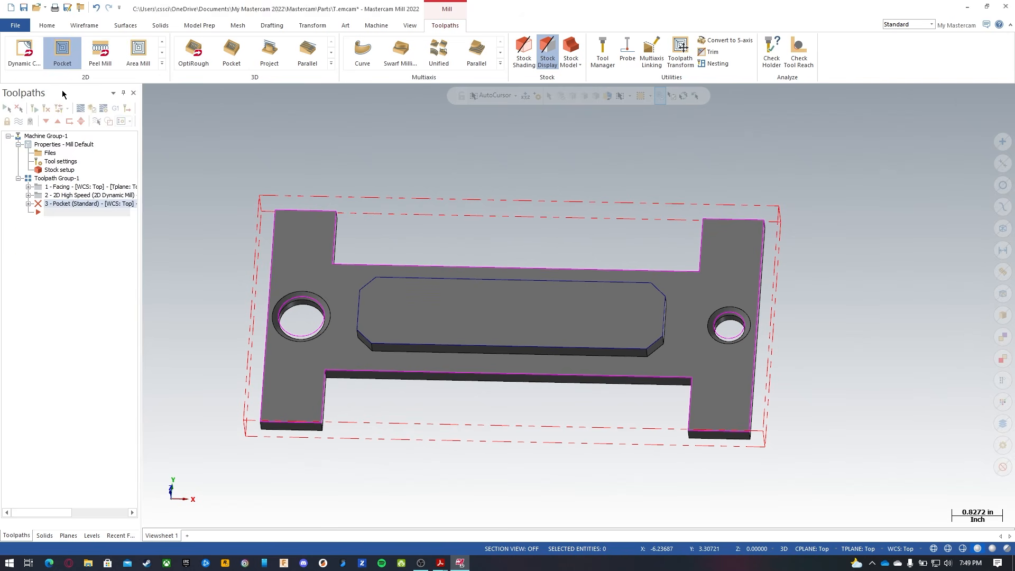
{"action": "left_click", "coordinate": [264, 366]}
{"action": "left_click", "coordinate": [359, 330]}
{"action": "left_click", "coordinate": [82, 502]}
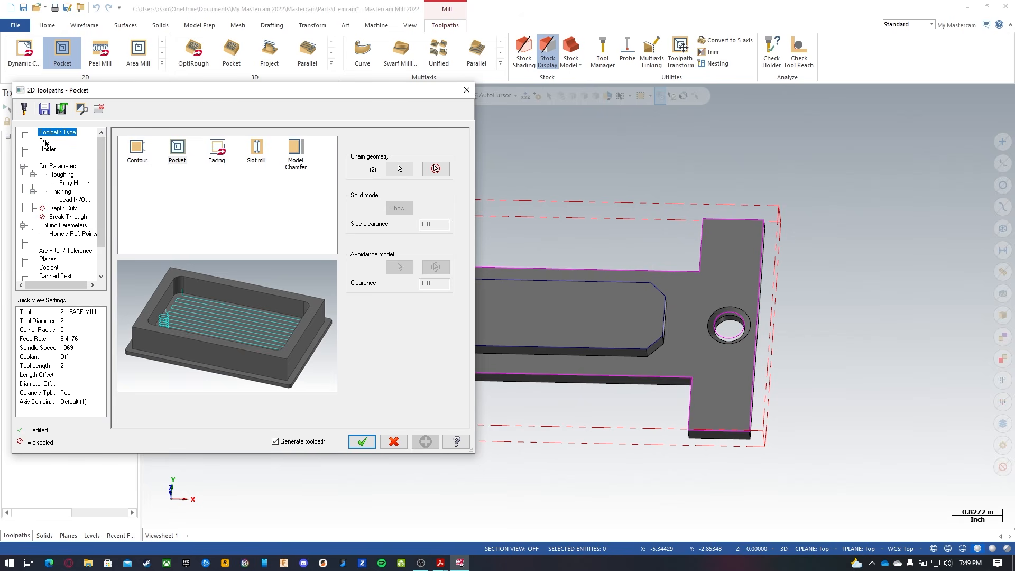
{"action": "left_click", "coordinate": [46, 142]}
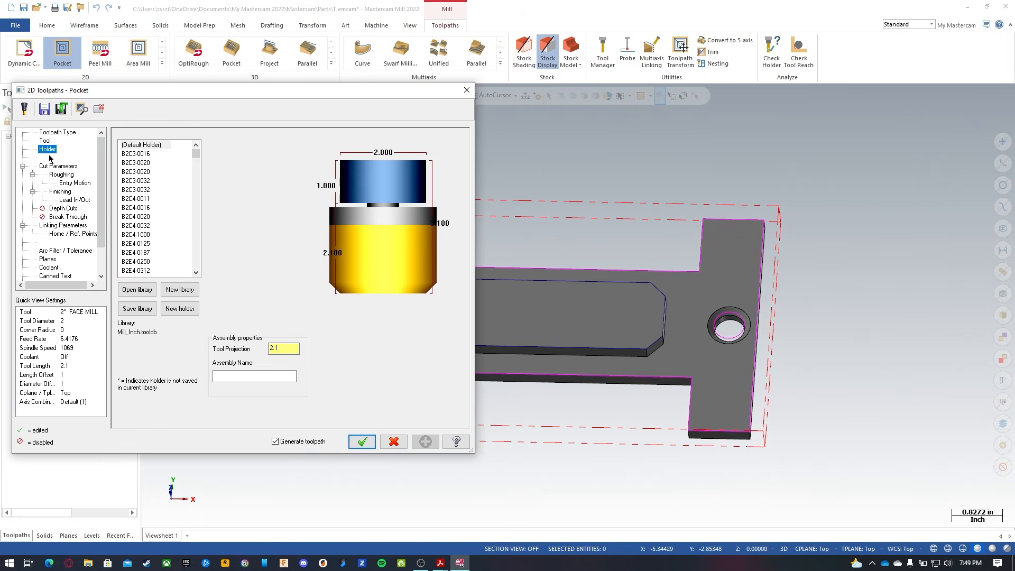
{"action": "left_click", "coordinate": [53, 166]}
Compare the facing, island facing and remachining pocket types in the cut parameters, and discard the pocket operation.
{"action": "left_click", "coordinate": [380, 156]}
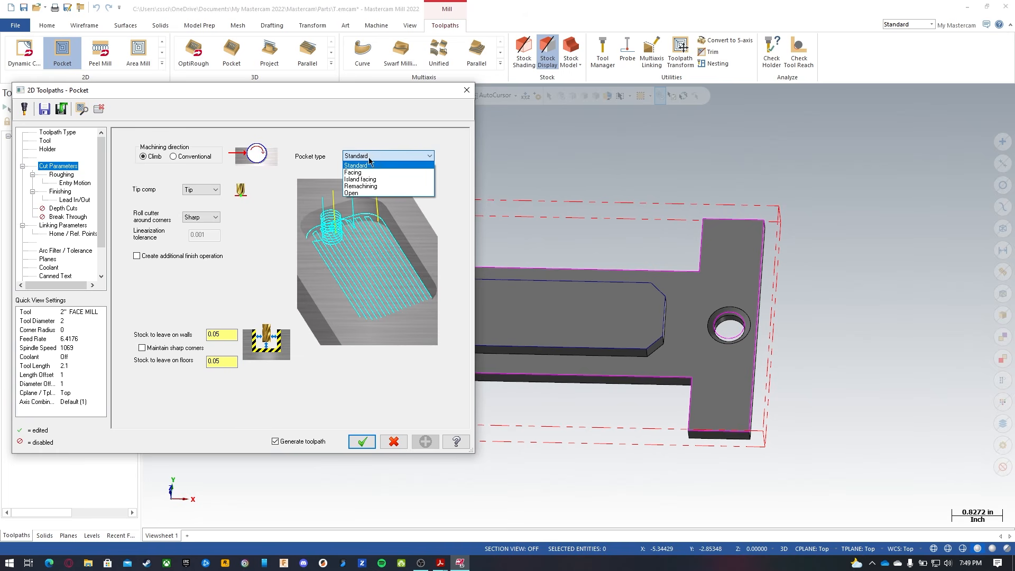
{"action": "left_click", "coordinate": [372, 173]}
{"action": "left_click", "coordinate": [372, 156]}
{"action": "left_click", "coordinate": [370, 179]}
{"action": "left_click", "coordinate": [376, 156]}
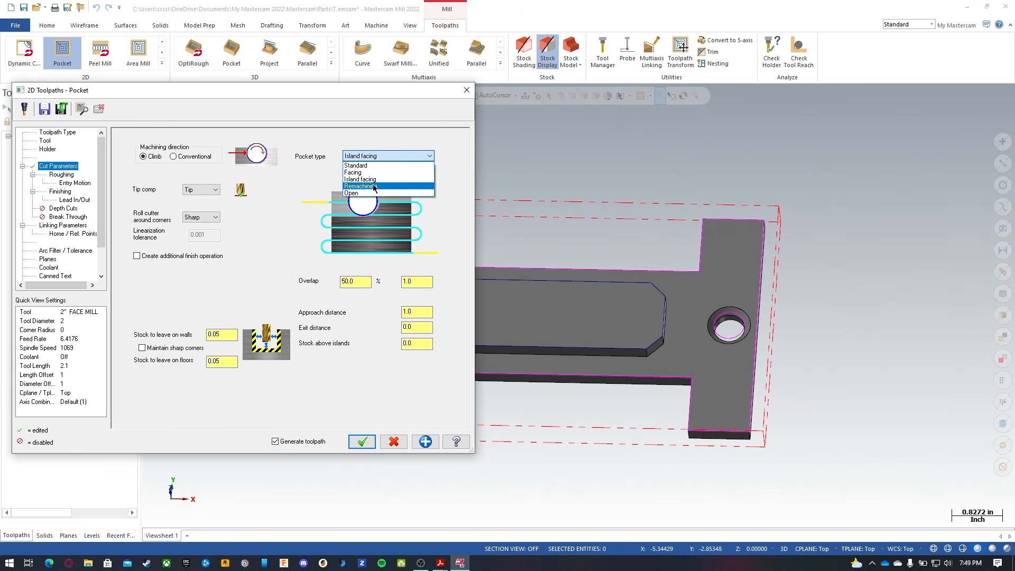
{"action": "left_click", "coordinate": [376, 185]}
{"action": "left_click", "coordinate": [376, 157]}
{"action": "left_click", "coordinate": [368, 170]}
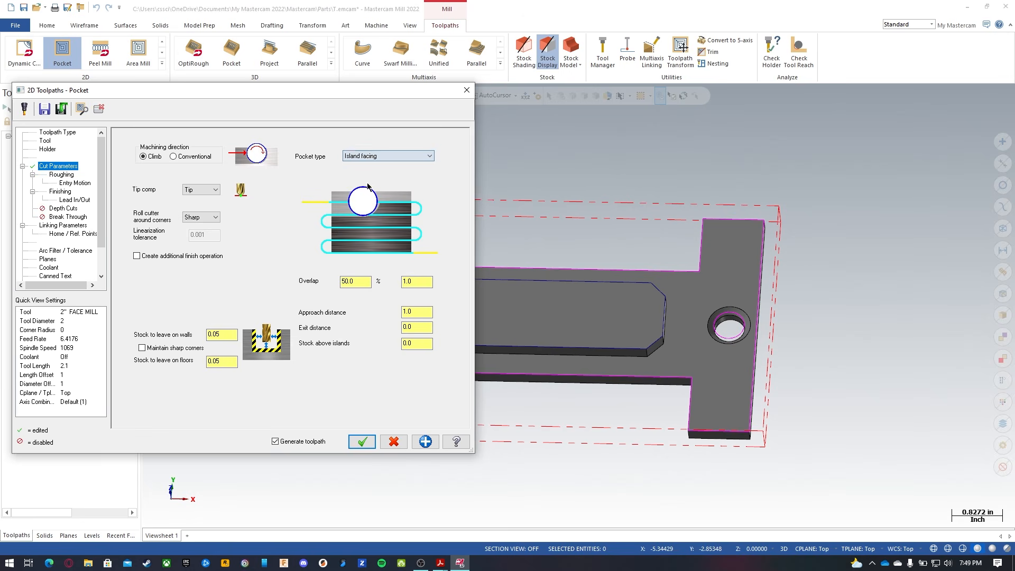
{"action": "left_click", "coordinate": [368, 158]}
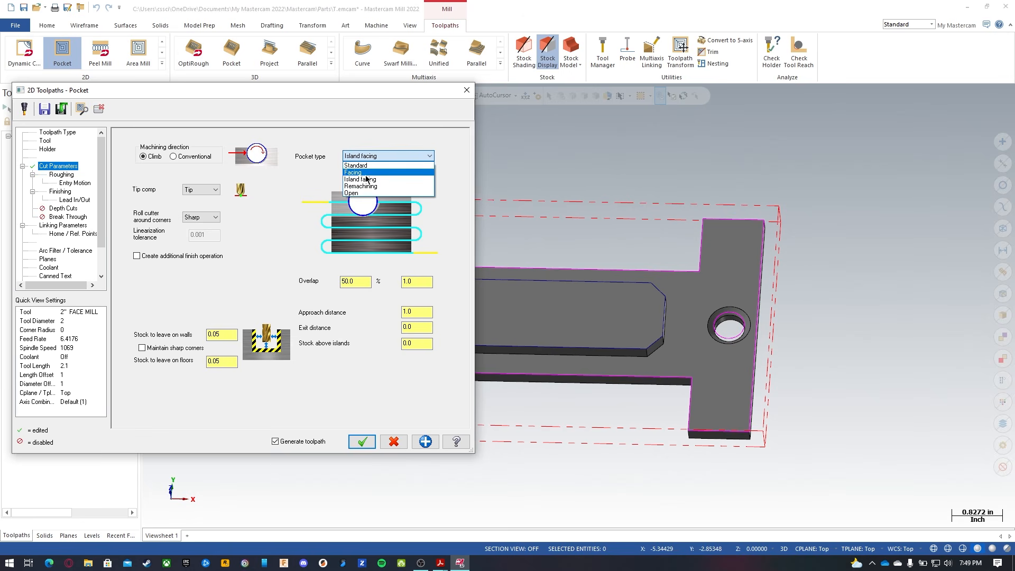
{"action": "left_click", "coordinate": [369, 173]}
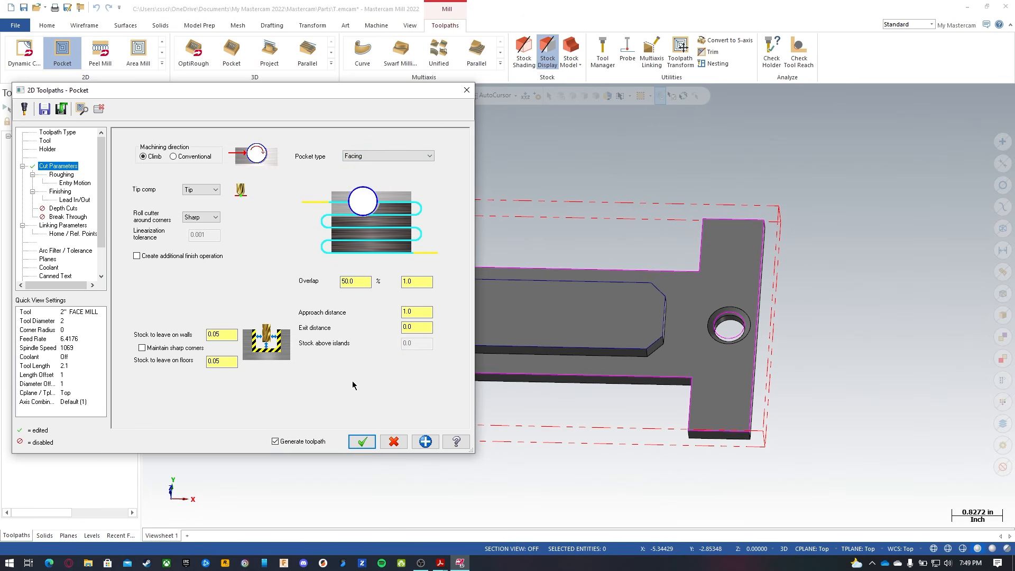
{"action": "left_click", "coordinate": [394, 442]}
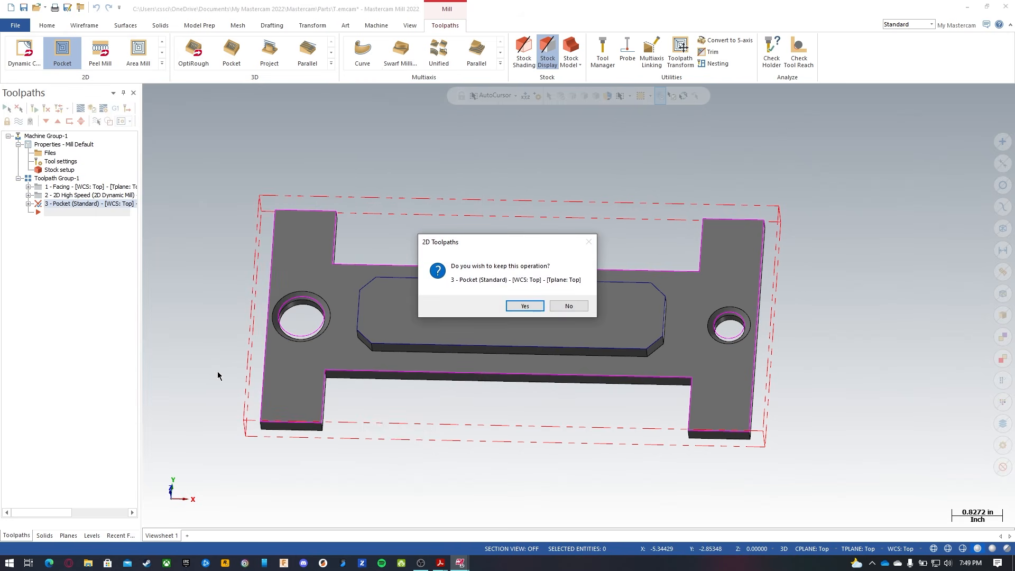
{"action": "left_click", "coordinate": [564, 307]}
Create a pocket toolpath using the part's outer profile and the raised center island as its two chains.
{"action": "left_click", "coordinate": [63, 53]}
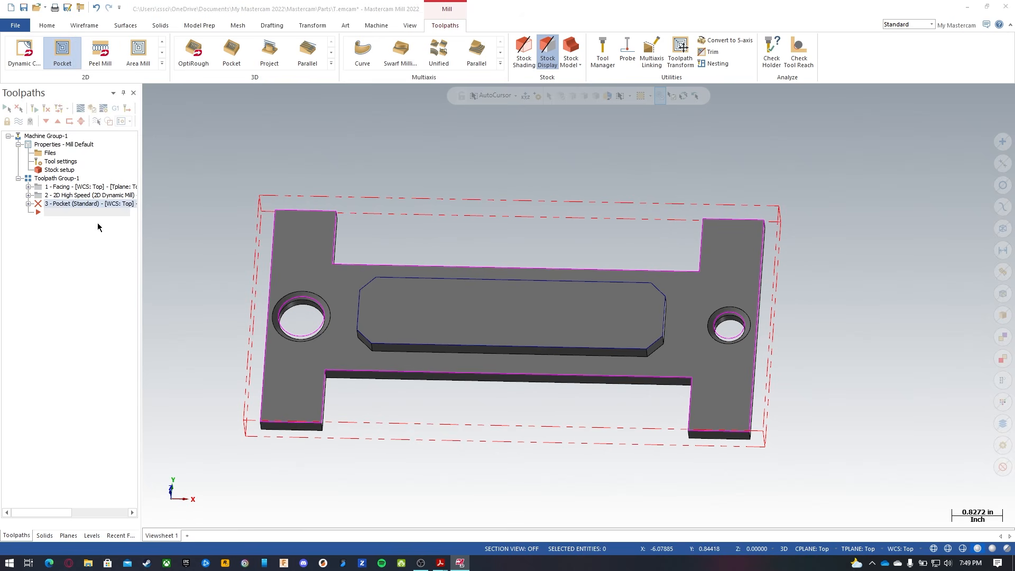
{"action": "left_click", "coordinate": [262, 368]}
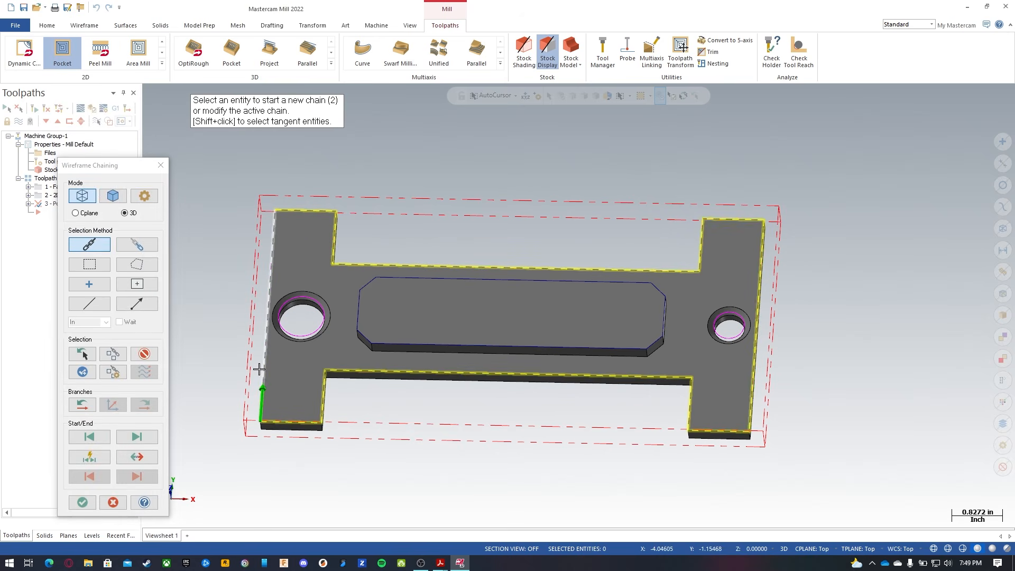
{"action": "left_click", "coordinate": [359, 321]}
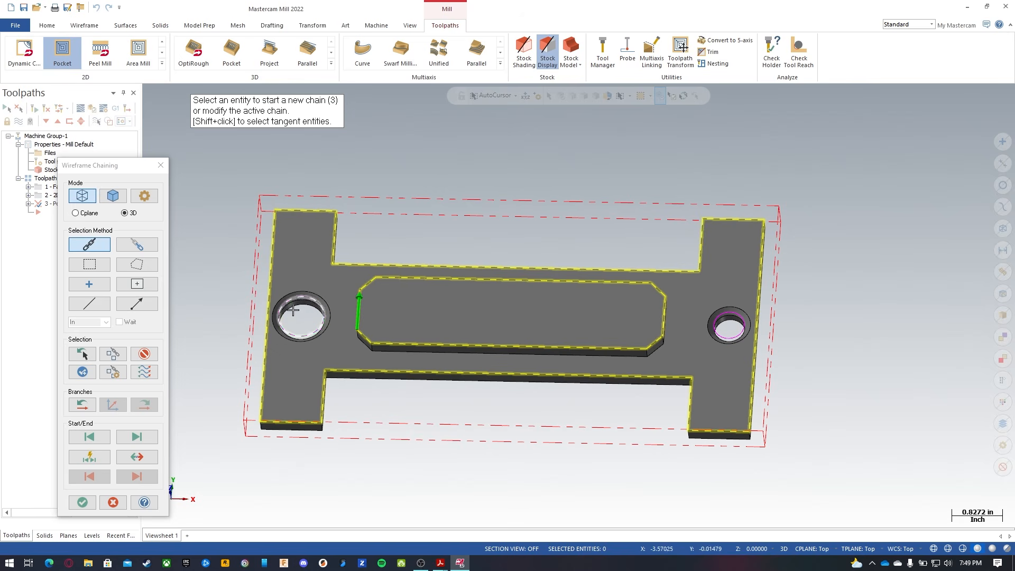
{"action": "left_click", "coordinate": [83, 502]}
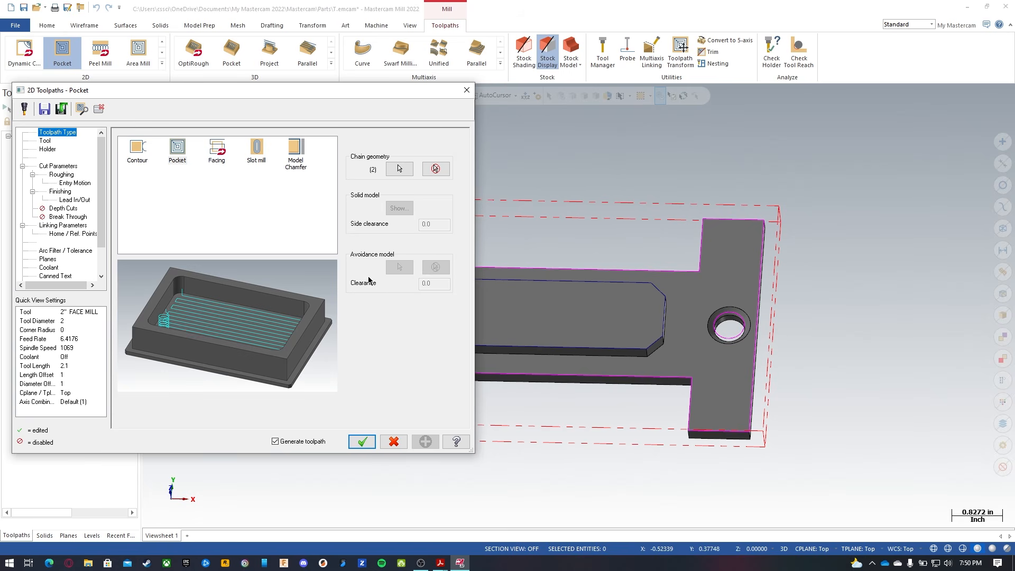
Select the 1/2 flat endmill for the pocket operation and enter the comment "facing .25".
{"action": "left_click", "coordinate": [46, 141]}
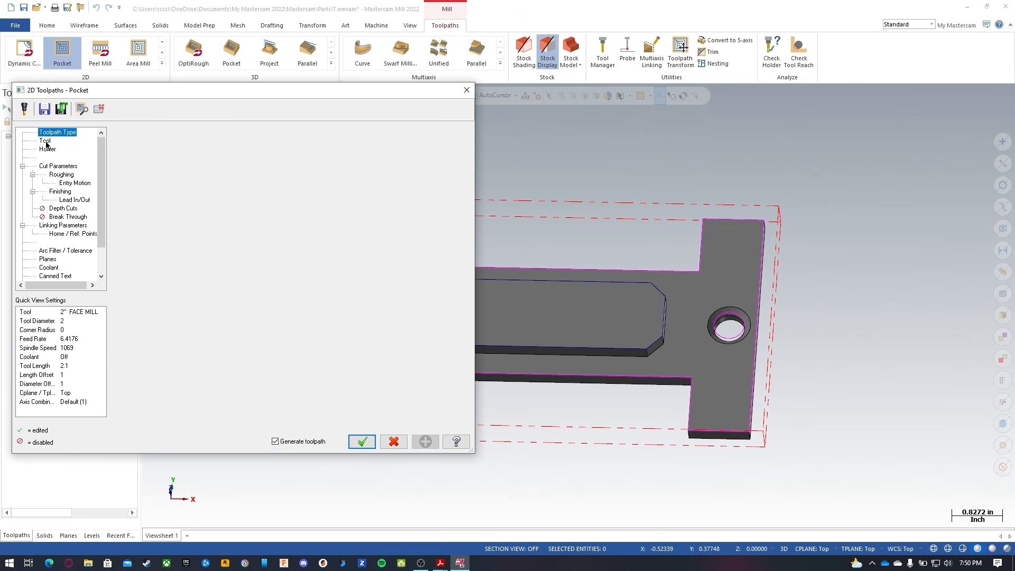
{"action": "left_click", "coordinate": [194, 171]}
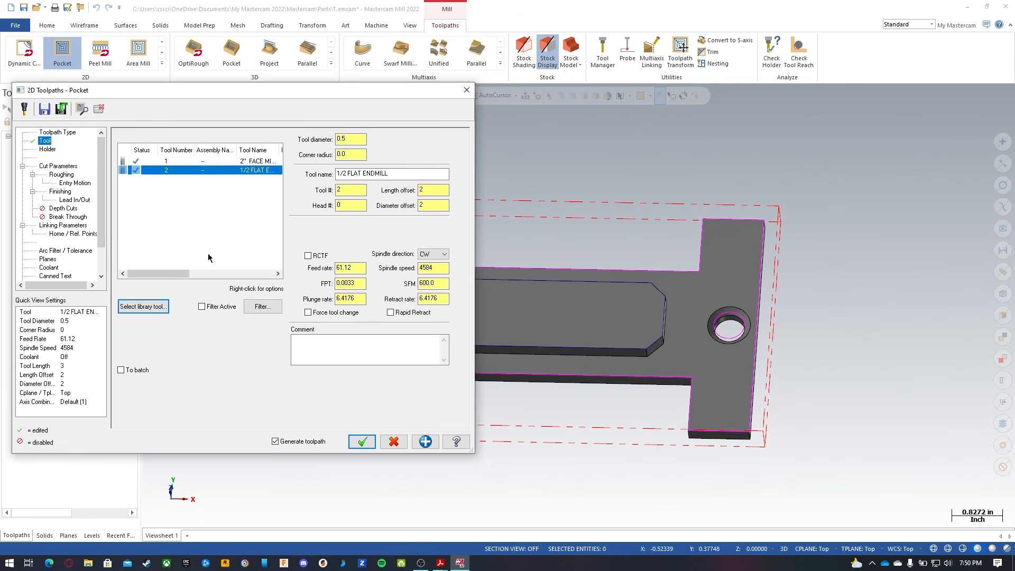
{"action": "left_click", "coordinate": [353, 344]}
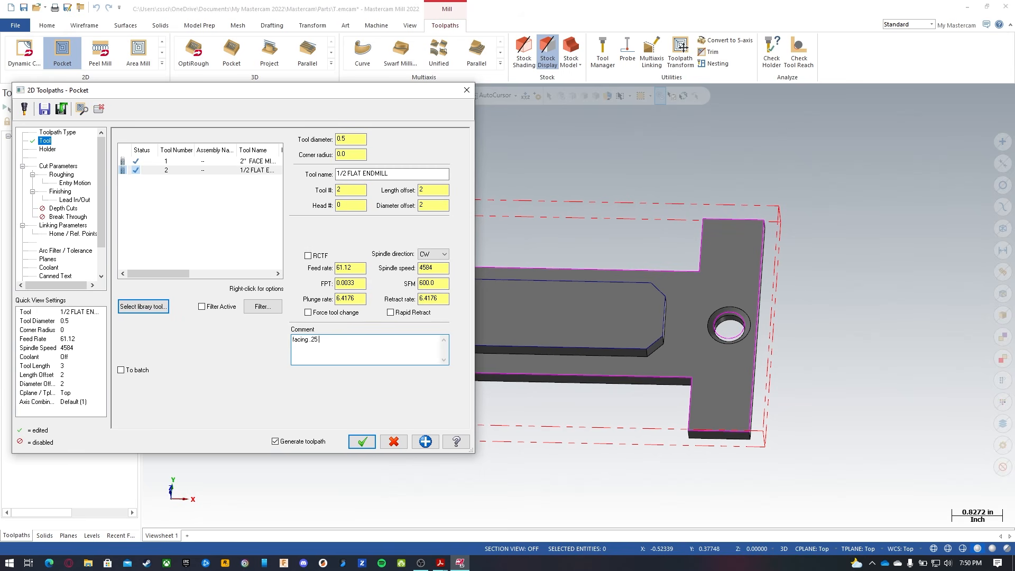
Set the pocket type to Facing and the stock to leave on floors to 0.
{"action": "left_click", "coordinate": [49, 150]}
{"action": "left_click", "coordinate": [55, 167]}
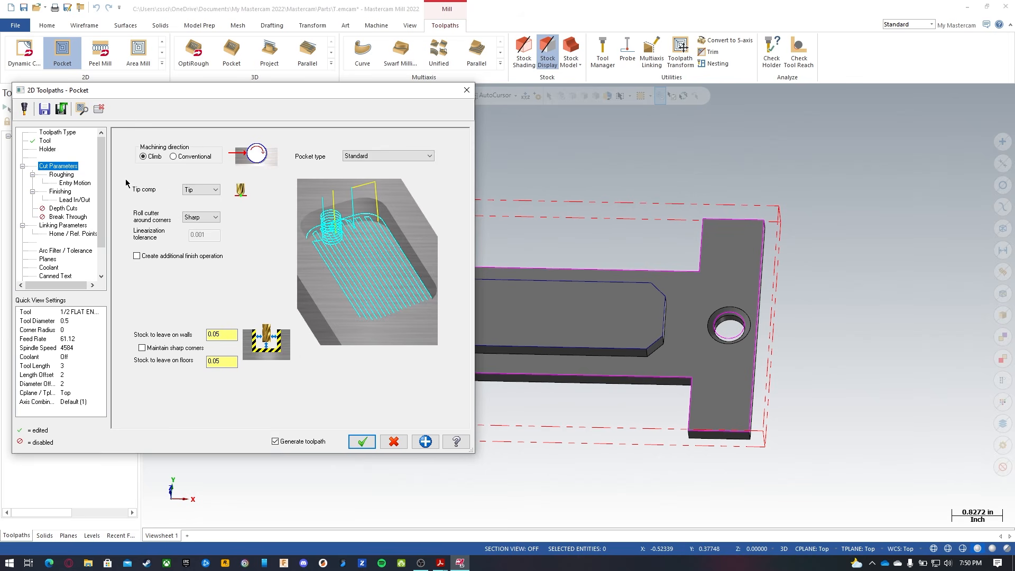
{"action": "left_click", "coordinate": [369, 156]}
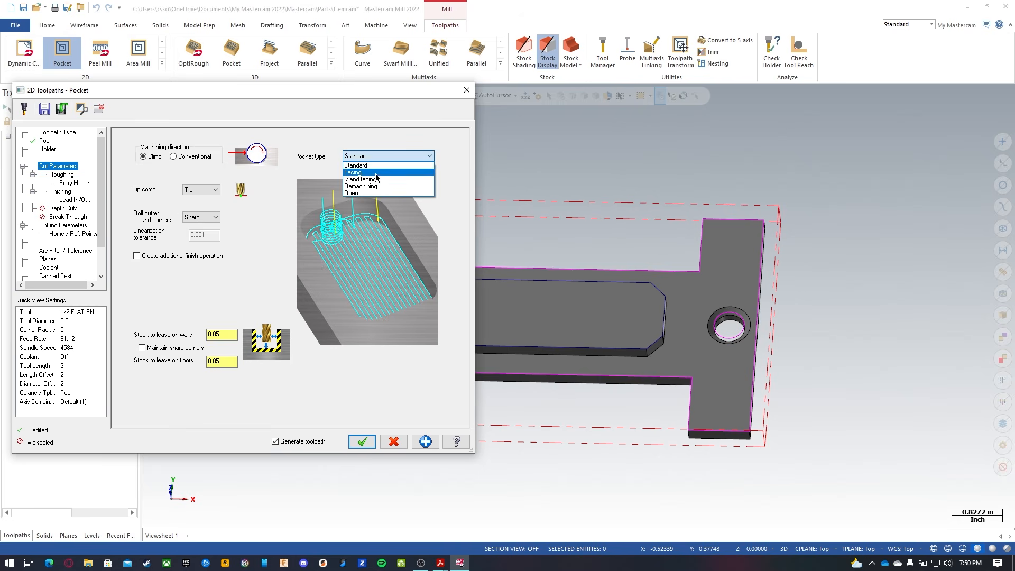
{"action": "left_click", "coordinate": [387, 173]}
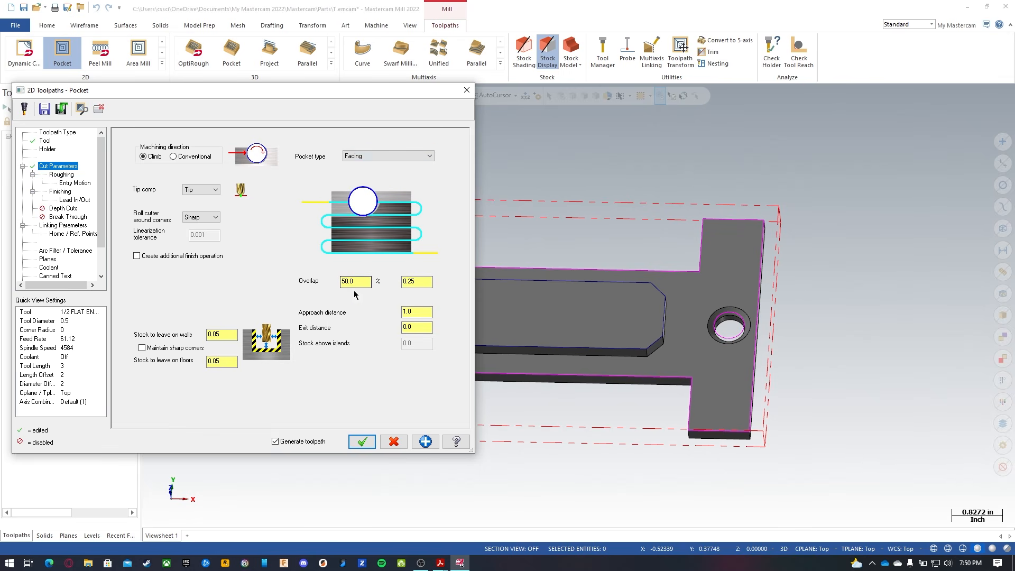
{"action": "left_click", "coordinate": [215, 334]}
{"action": "double_click", "coordinate": [215, 334]}
{"action": "left_click_drag", "start_coordinate": [229, 364], "coordinate": [182, 364]}
{"action": "left_click", "coordinate": [220, 333]}
{"action": "double_click", "coordinate": [221, 333]}
{"action": "double_click", "coordinate": [226, 361]}
{"action": "type", "text": "0"}
Set the facing overlap of the pocket operation to 75%.
{"action": "left_click", "coordinate": [365, 281]}
{"action": "left_click_drag", "start_coordinate": [360, 281], "coordinate": [309, 279]}
{"action": "type", "text": "75"}
{"action": "key", "text": "Return"}
Use the Parallel Spiral cutting method for roughing with a stepover of 75%, and recheck the facing overlap.
{"action": "left_click", "coordinate": [65, 176]}
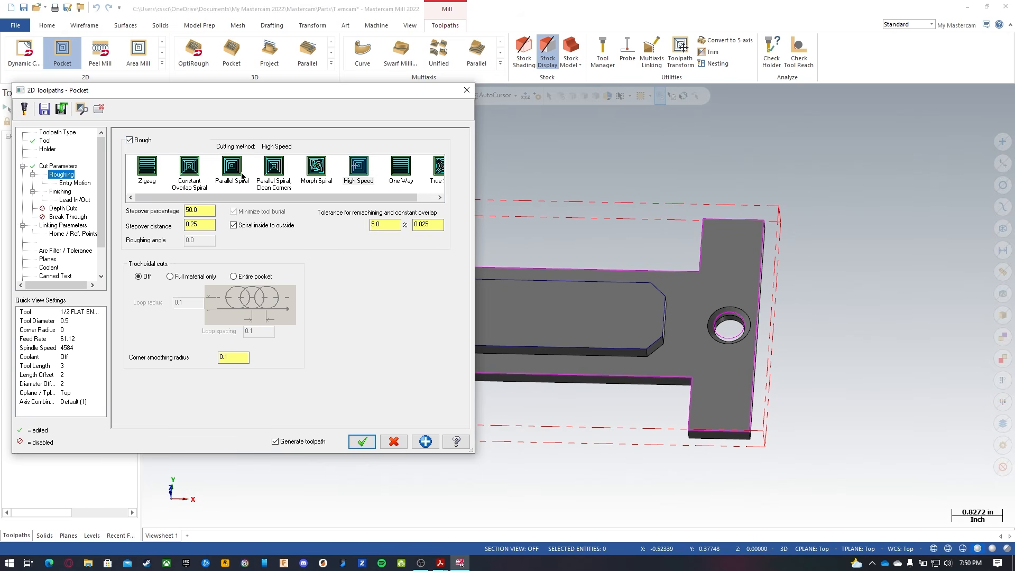
{"action": "left_click_drag", "start_coordinate": [305, 198], "coordinate": [319, 197]}
{"action": "left_click", "coordinate": [232, 170]}
{"action": "double_click", "coordinate": [197, 210]}
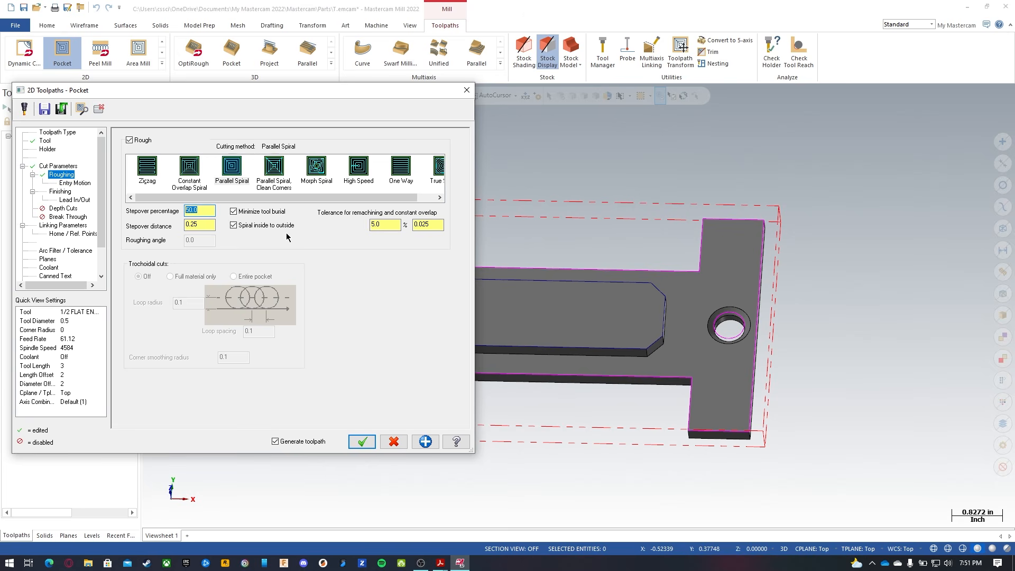
{"action": "type", "text": "75"}
{"action": "key", "text": "Return"}
{"action": "left_click", "coordinate": [59, 166]}
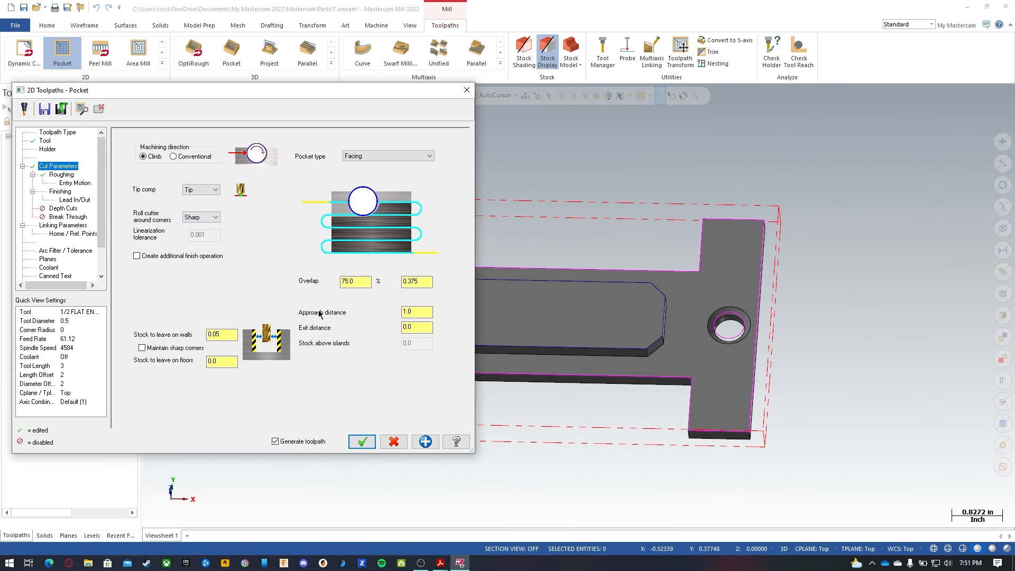
{"action": "left_click", "coordinate": [353, 279]}
{"action": "left_click", "coordinate": [64, 176]}
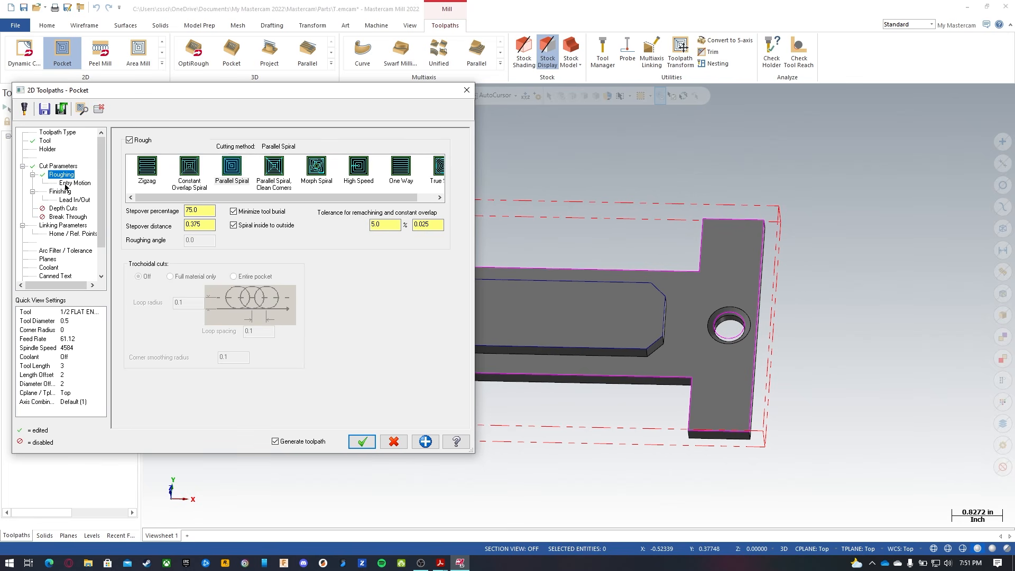
Configure the roughing entry motion as a ramp with auto angle, entering at the feed rate.
{"action": "left_click", "coordinate": [64, 185]}
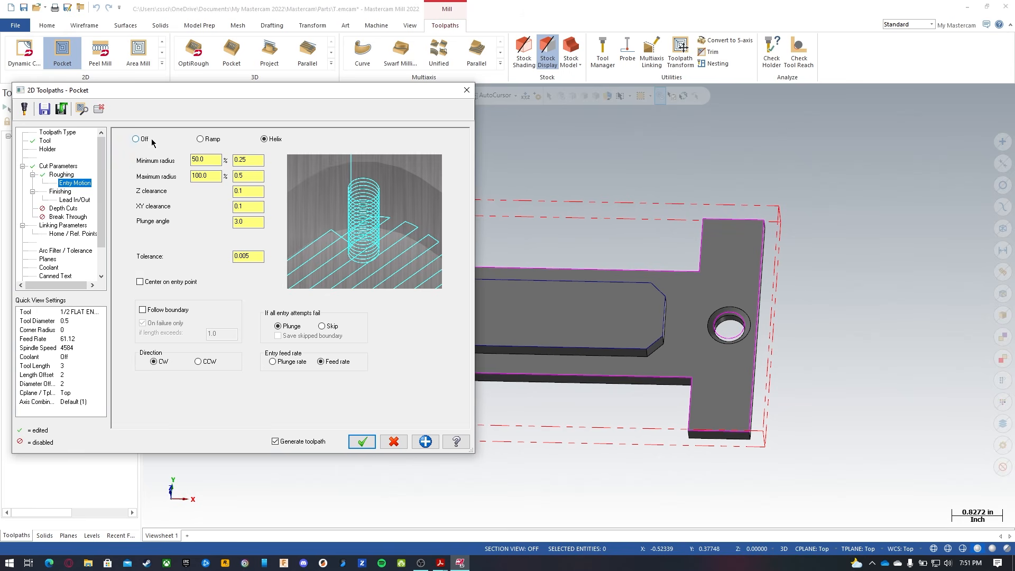
{"action": "left_click", "coordinate": [206, 138]}
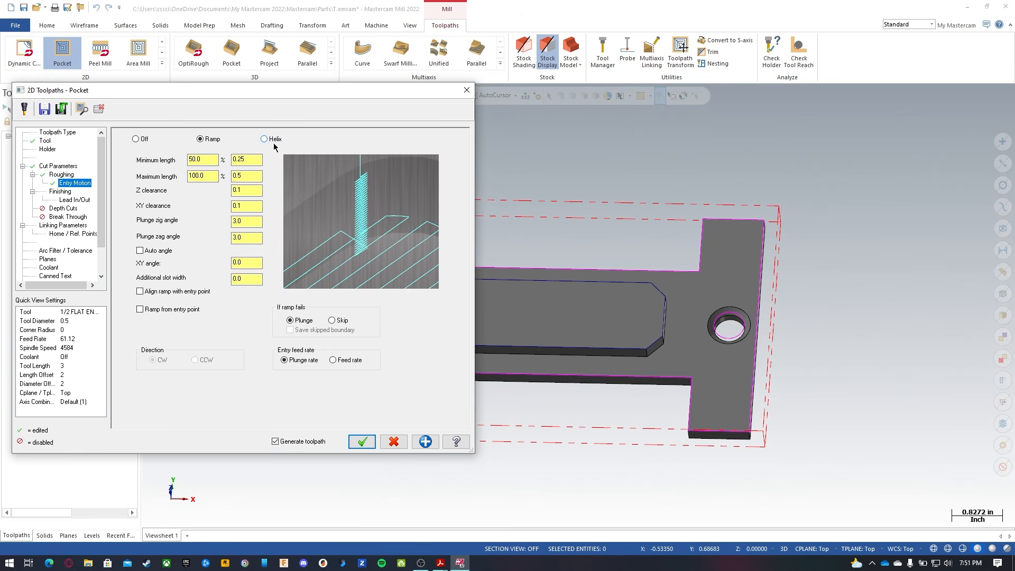
{"action": "left_click", "coordinate": [140, 250]}
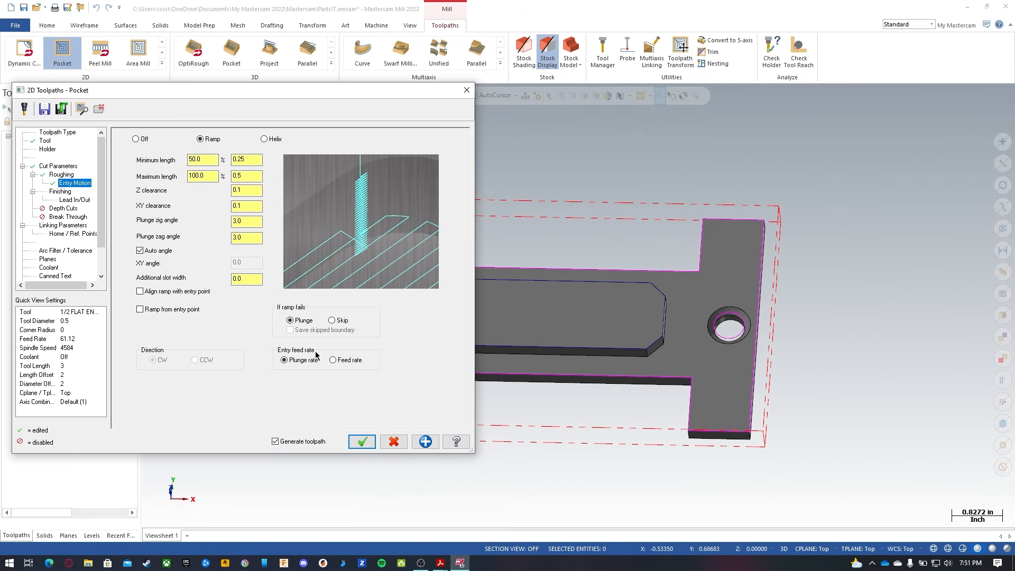
{"action": "left_click", "coordinate": [338, 361]}
Machine finish passes only at final depth, and set the line length and arc radius to 25% for both entry and exit.
{"action": "left_click", "coordinate": [62, 192]}
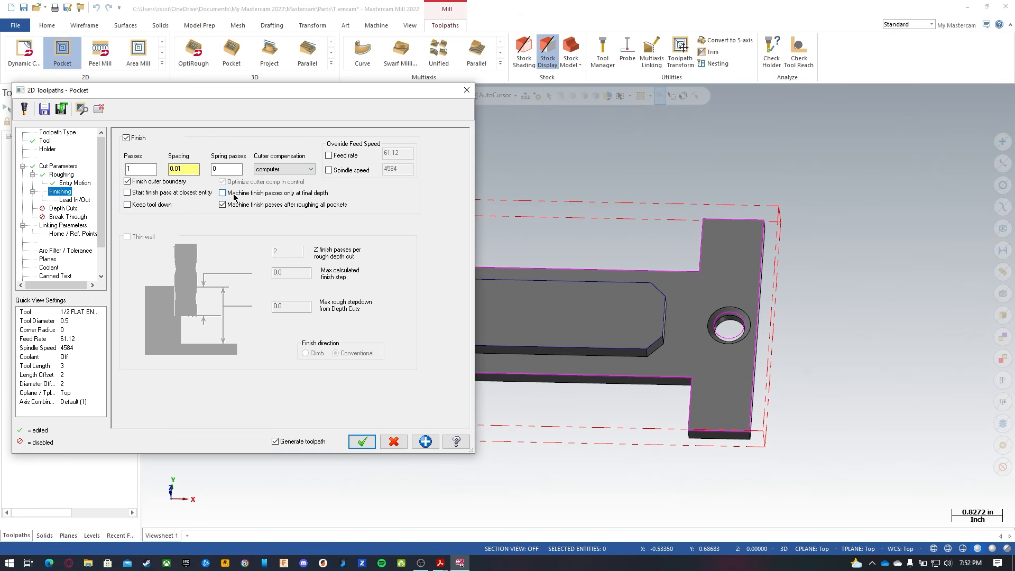
{"action": "left_click", "coordinate": [305, 194]}
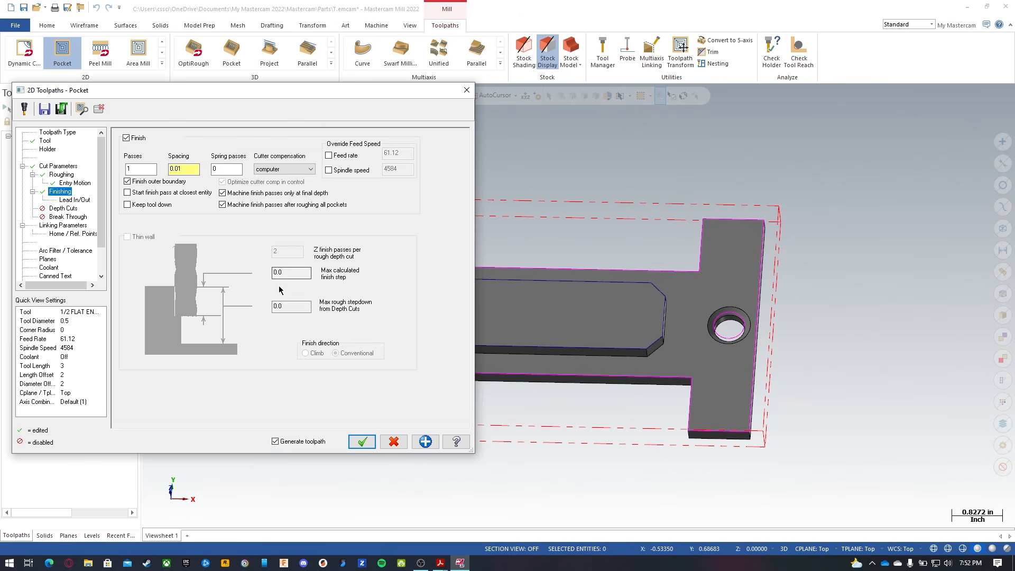
{"action": "left_click", "coordinate": [83, 201]}
{"action": "left_click_drag", "start_coordinate": [182, 197], "coordinate": [135, 199]}
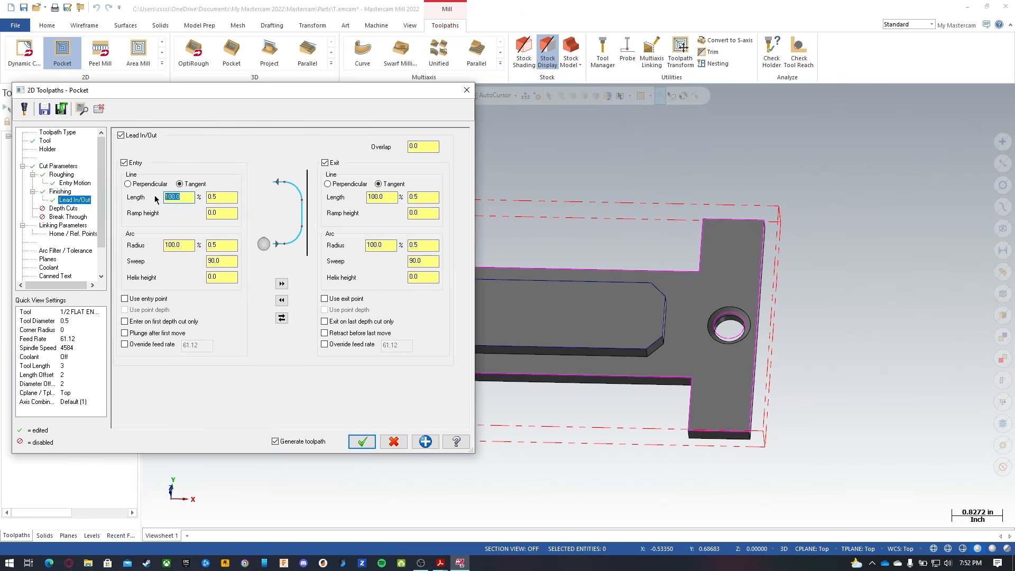
{"action": "type", "text": "25"}
{"action": "left_click_drag", "start_coordinate": [186, 245], "coordinate": [162, 247]}
{"action": "type", "text": "25"}
{"action": "left_click", "coordinate": [188, 199]}
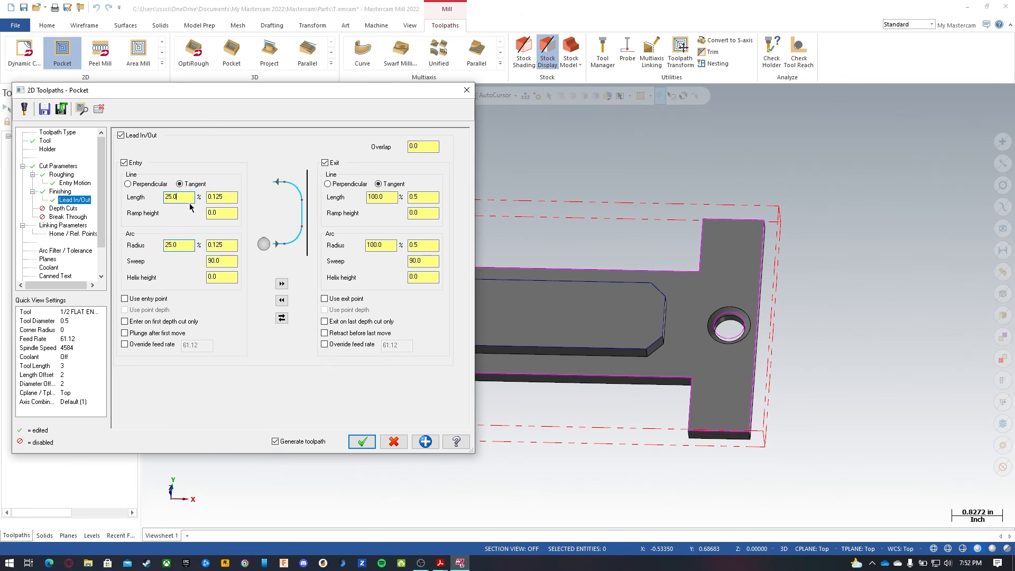
{"action": "left_click", "coordinate": [282, 283]}
Enable the clearance height, and set the retract height to 0.1 and the feed plane to 0.05.
{"action": "left_click", "coordinate": [65, 225]}
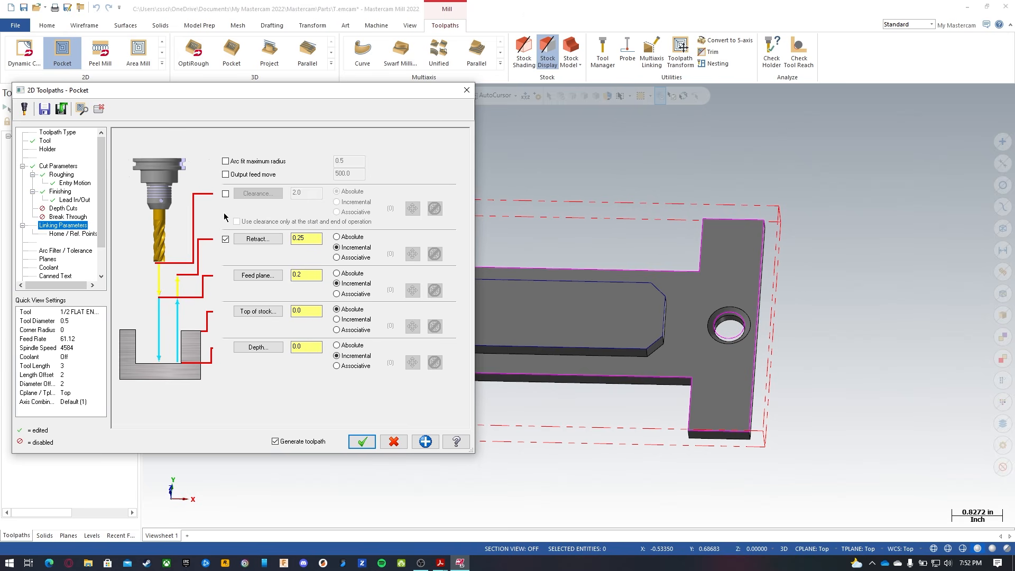
{"action": "left_click", "coordinate": [226, 193]}
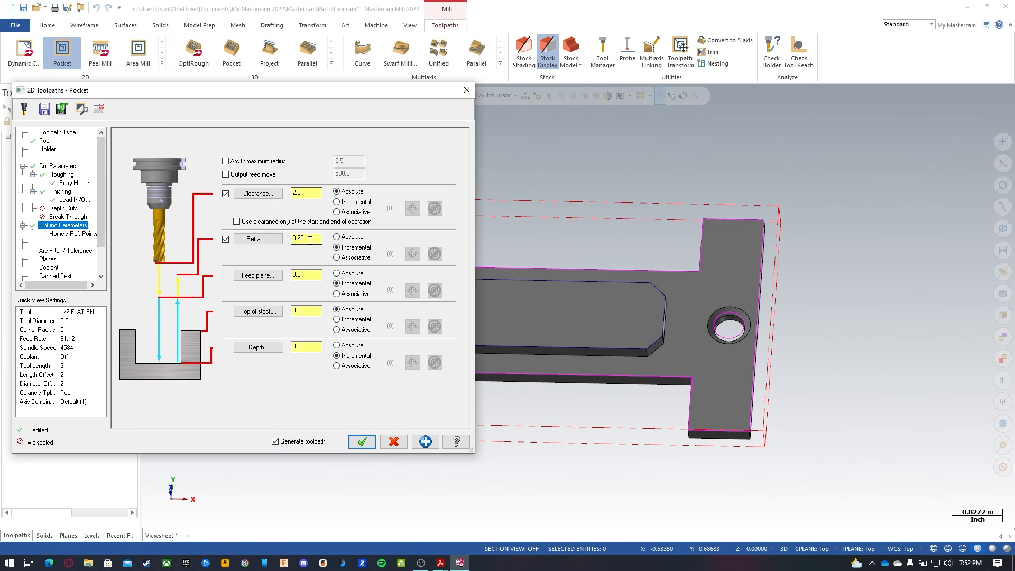
{"action": "left_click", "coordinate": [337, 236]}
{"action": "type", "text": "0.1"}
{"action": "left_click", "coordinate": [315, 273]}
{"action": "double_click", "coordinate": [307, 274]}
{"action": "type", "text": "0.05"}
Set the top of stock to -.25+.01 and the depth to absolute -0.25, and generate the facing pocket toolpath.
{"action": "left_click", "coordinate": [314, 312]}
{"action": "double_click", "coordinate": [297, 311]}
{"action": "type", "text": "-.25+.01"}
{"action": "key", "text": "Return"}
{"action": "left_click", "coordinate": [309, 346]}
{"action": "left_click", "coordinate": [350, 346]}
{"action": "double_click", "coordinate": [310, 346]}
{"action": "type", "text": "-"}
{"action": "key", "text": "Return"}
{"action": "left_click", "coordinate": [49, 259]}
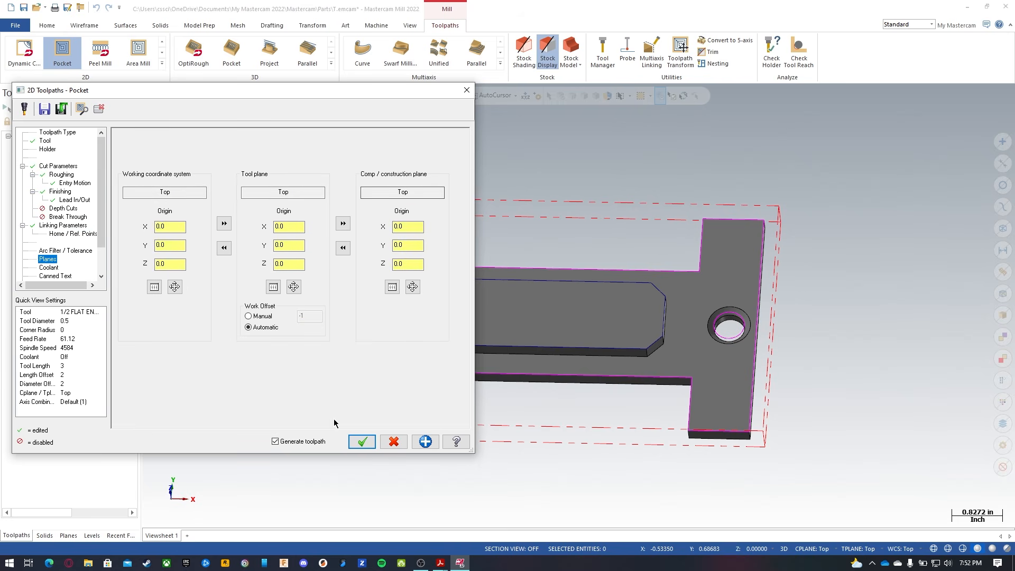
{"action": "left_click", "coordinate": [362, 442]}
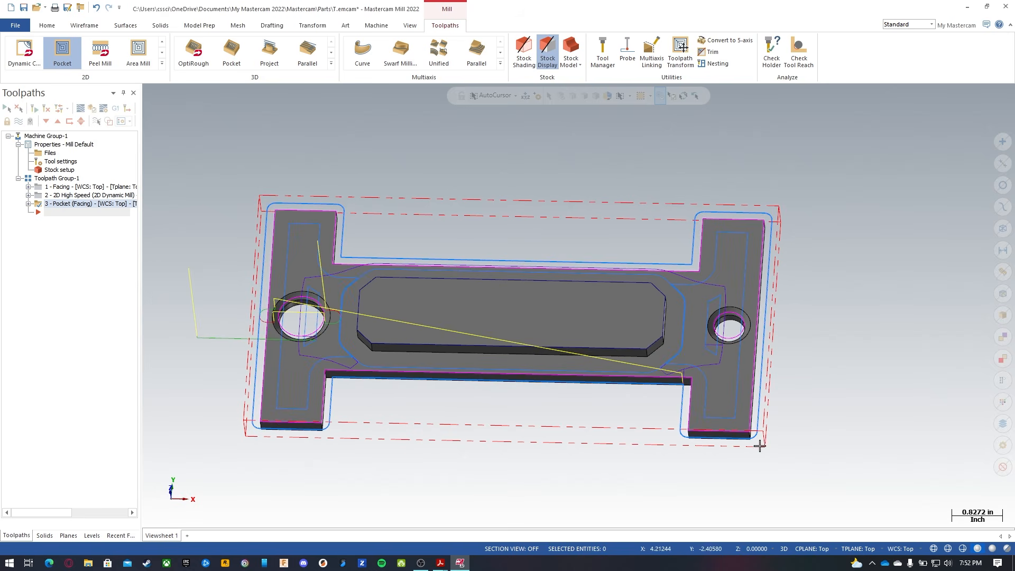
Backplot the facing pocket toolpath and examine its cutter path from the top view.
{"action": "left_click", "coordinate": [79, 109]}
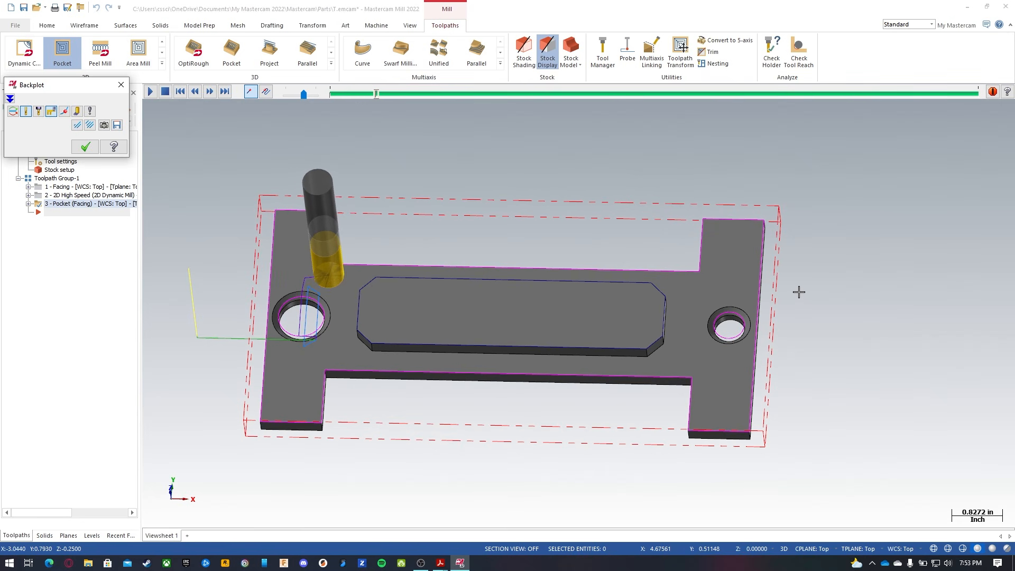
{"action": "key", "text": "alt+1"}
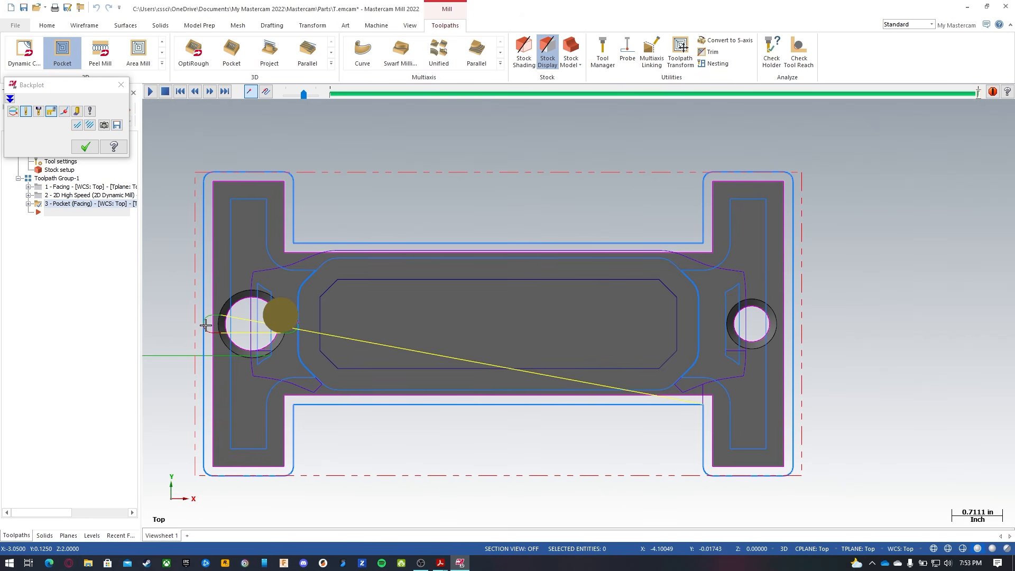
{"action": "left_click", "coordinate": [82, 145]}
Turn off finishing of the outer boundary in the pocket operation and regenerate its toolpath.
{"action": "left_click", "coordinate": [29, 204]}
{"action": "left_click", "coordinate": [67, 213]}
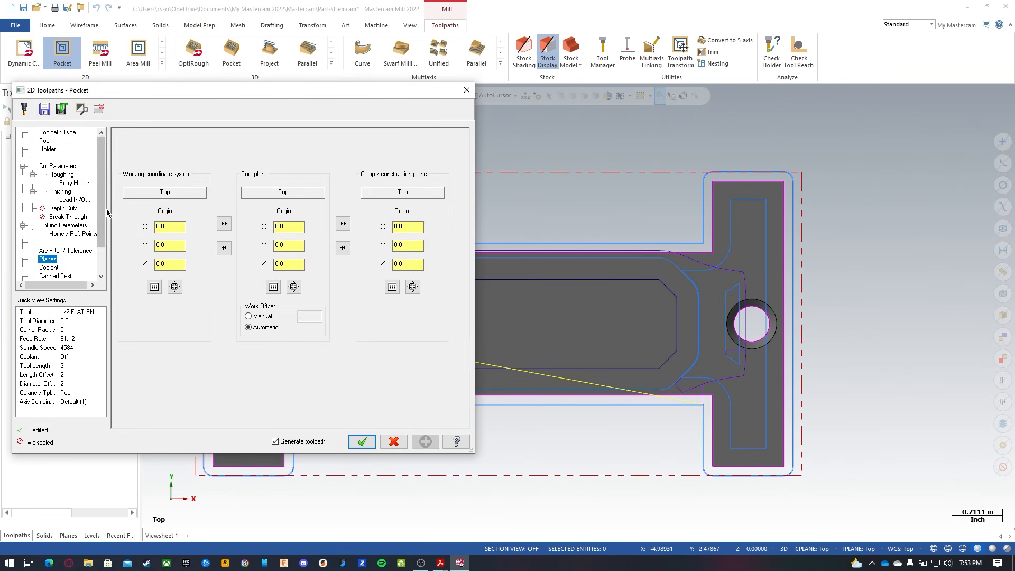
{"action": "left_click", "coordinate": [60, 192]}
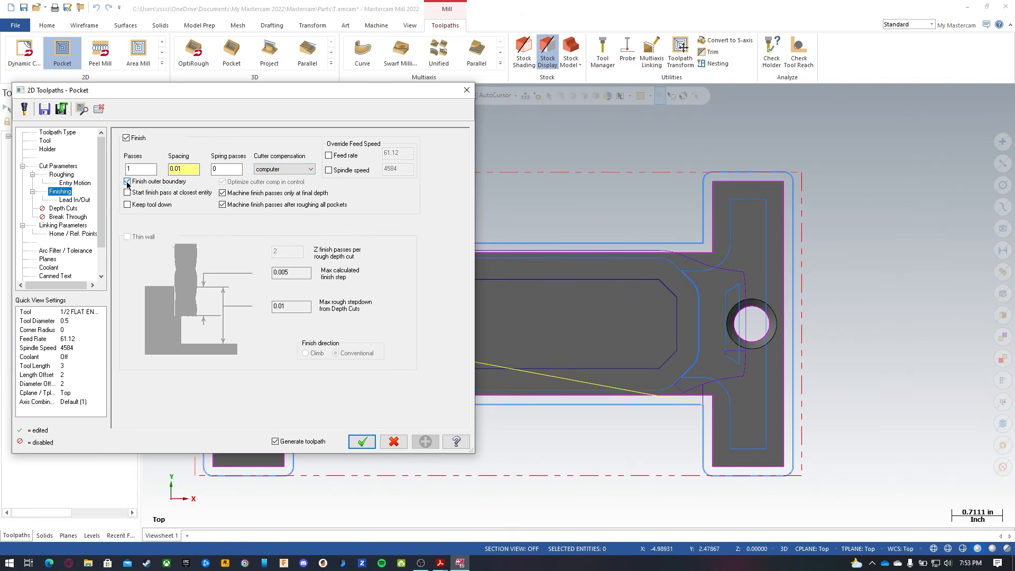
{"action": "left_click", "coordinate": [362, 441]}
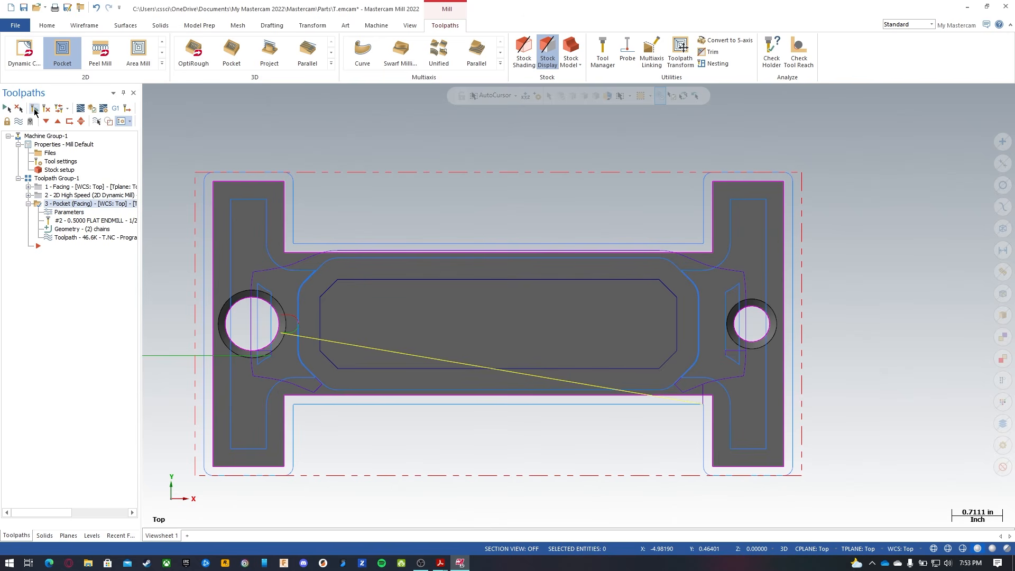
Backplot the regenerated pocket toolpath through to its end to check the cutter motion.
{"action": "left_click", "coordinate": [82, 120]}
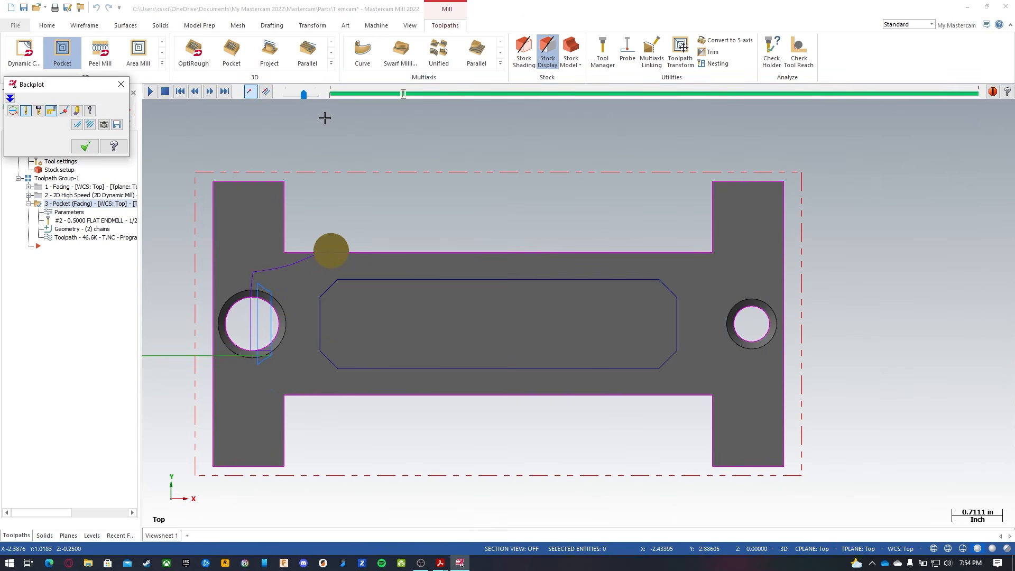
{"action": "left_click_drag", "start_coordinate": [420, 94], "coordinate": [981, 107]}
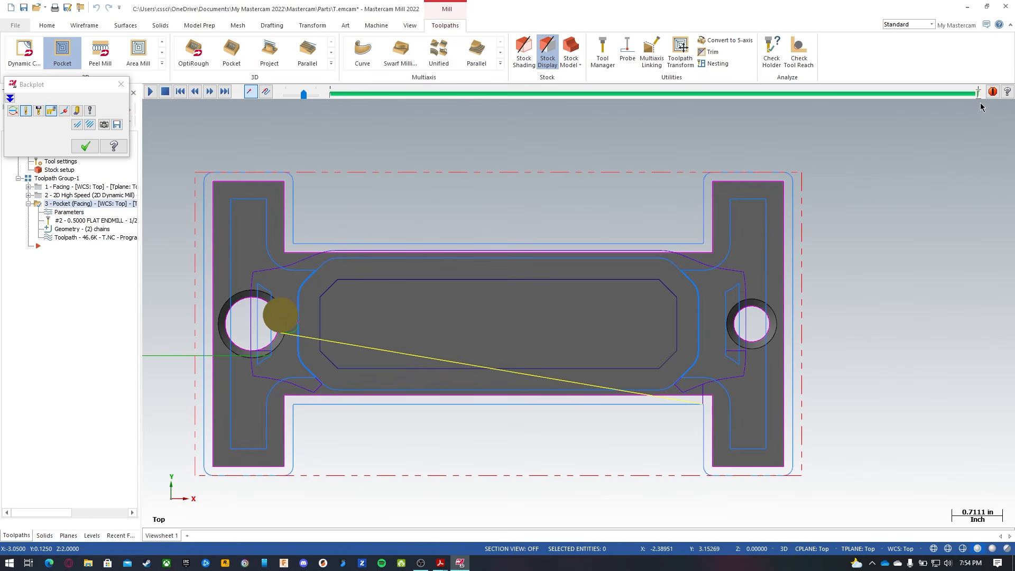
{"action": "left_click", "coordinate": [85, 146]}
Set the pocket operation's stock to leave on walls to 0 and regenerate the toolpath.
{"action": "left_click", "coordinate": [61, 206]}
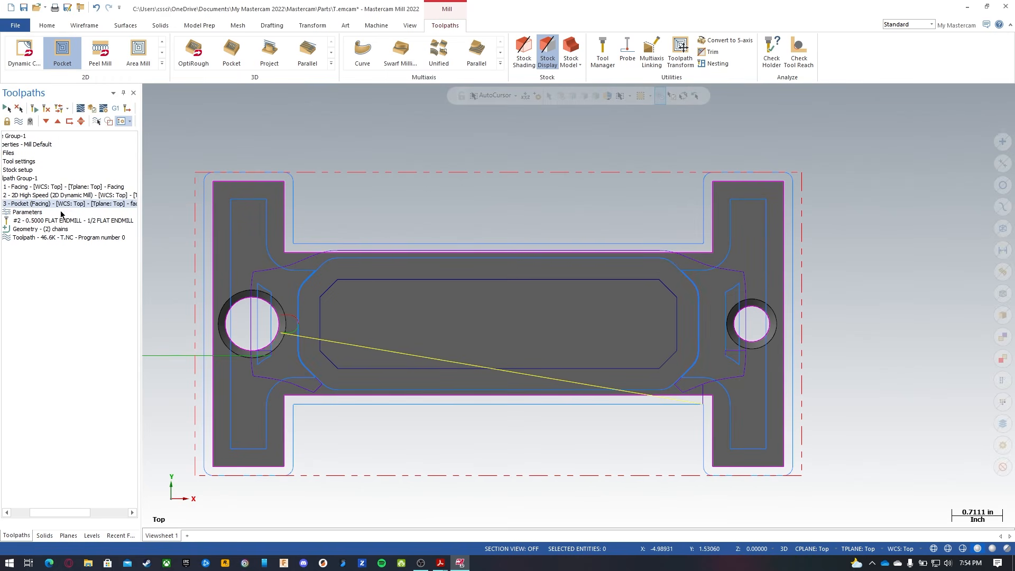
{"action": "left_click_drag", "start_coordinate": [64, 512], "coordinate": [39, 444]}
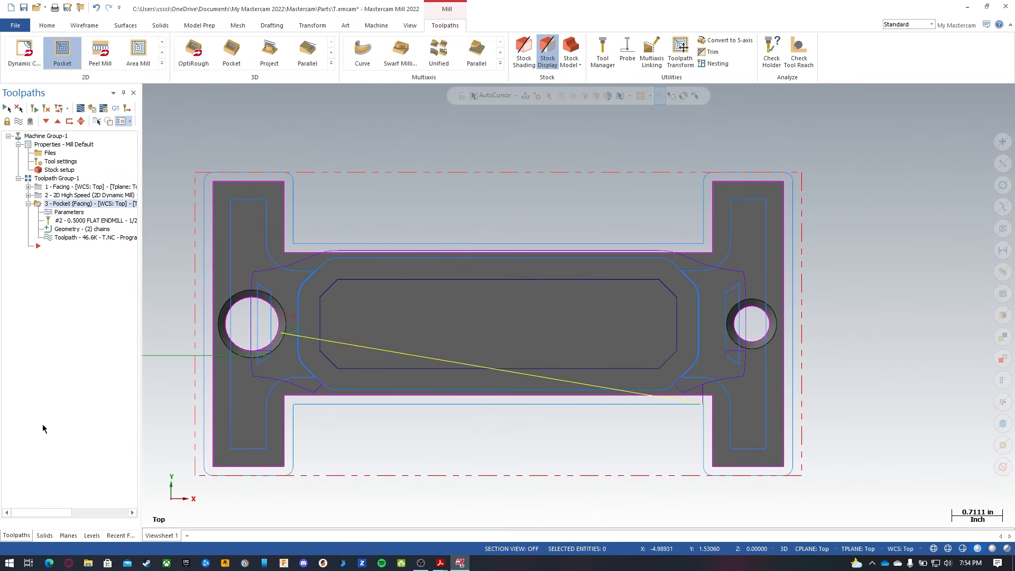
{"action": "left_click", "coordinate": [69, 212]}
{"action": "type", "text": "1"}
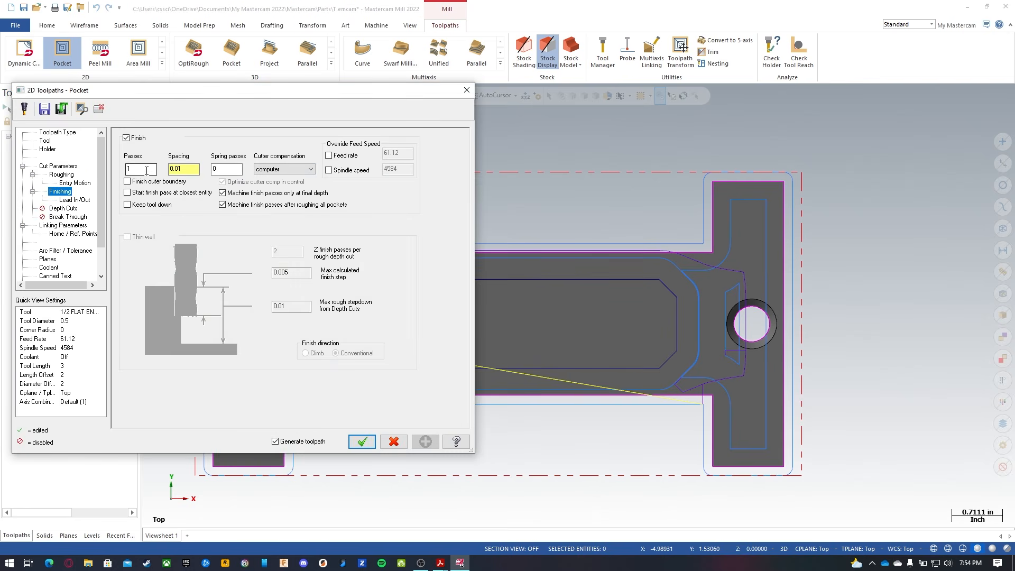
{"action": "left_click", "coordinate": [57, 166]}
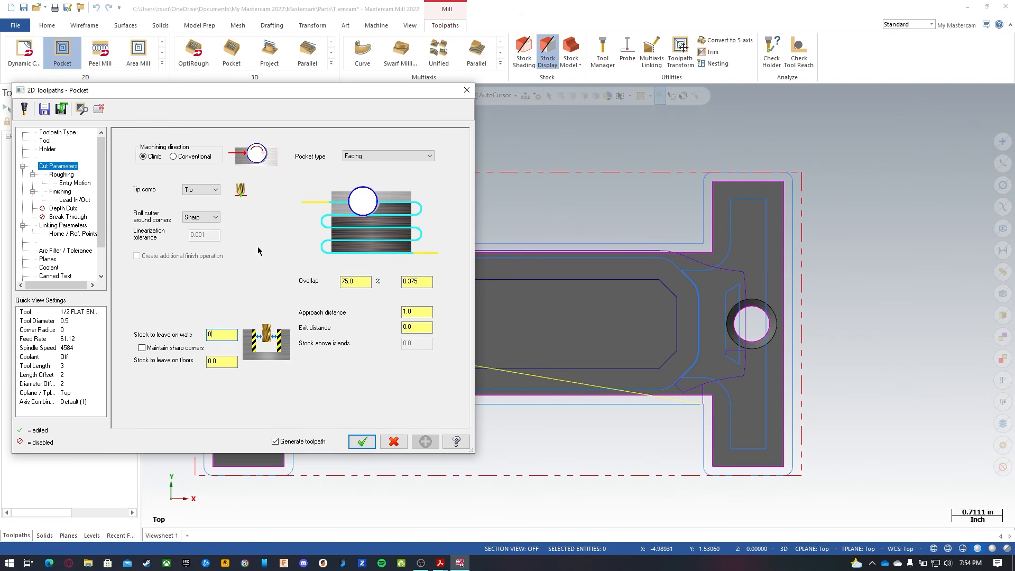
{"action": "left_click", "coordinate": [361, 442]}
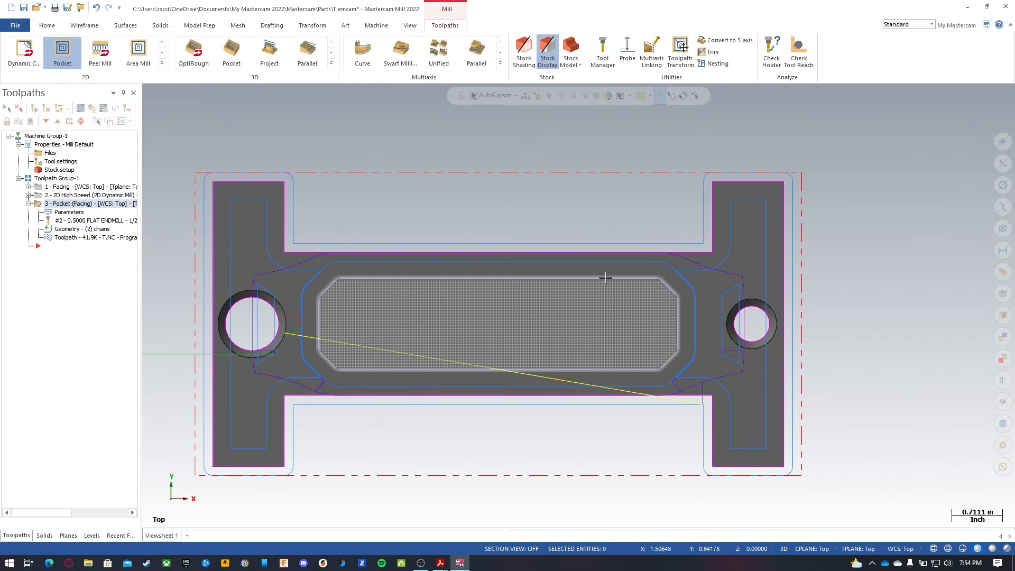
Load all operations of the toolpath group into Verify and show the stock block in an angled 3D view.
{"action": "left_click", "coordinate": [28, 203]}
{"action": "left_click", "coordinate": [57, 178]}
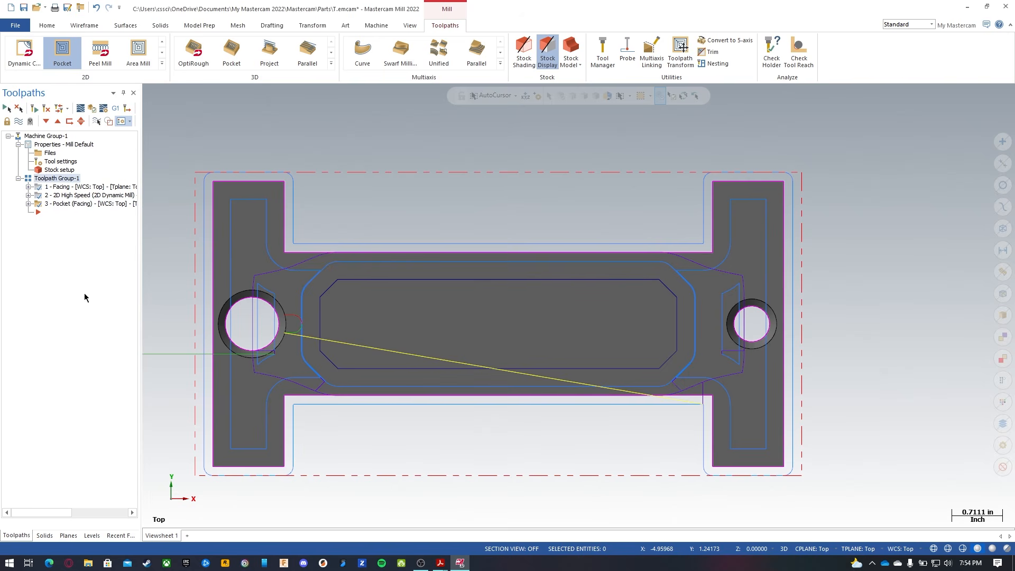
{"action": "left_click", "coordinate": [92, 107]}
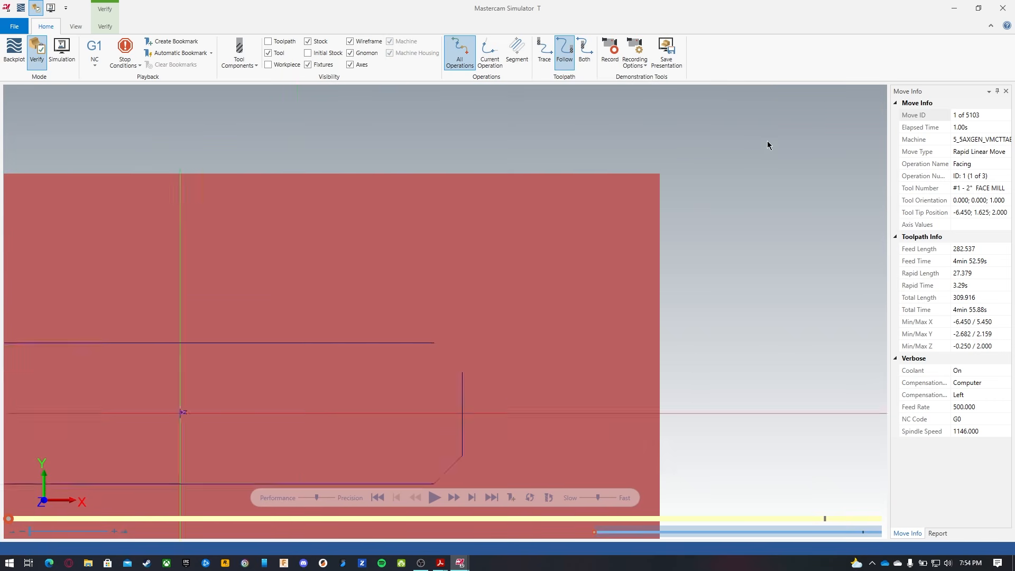
{"action": "middle_click_drag", "start_coordinate": [675, 159], "coordinate": [628, 354]}
{"action": "scroll", "coordinate": [628, 355], "scroll_direction": "down", "scroll_amount": 5}
{"action": "scroll", "coordinate": [617, 254], "scroll_direction": "up", "scroll_amount": 4}
{"action": "scroll", "coordinate": [640, 338], "scroll_direction": "up", "scroll_amount": 1}
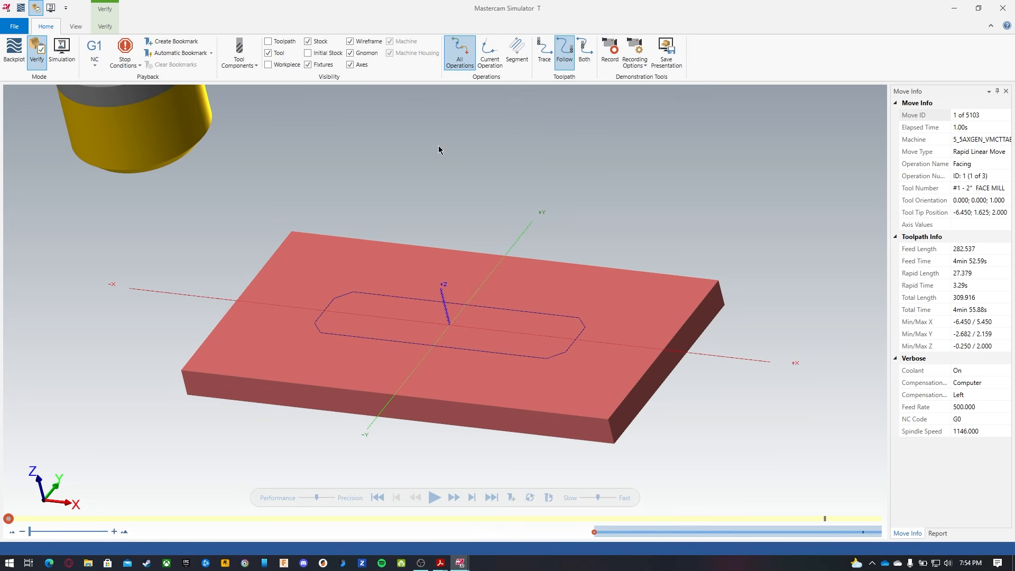
Hide the wireframe, gnomon and axes in the simulation view.
{"action": "left_click", "coordinate": [350, 42]}
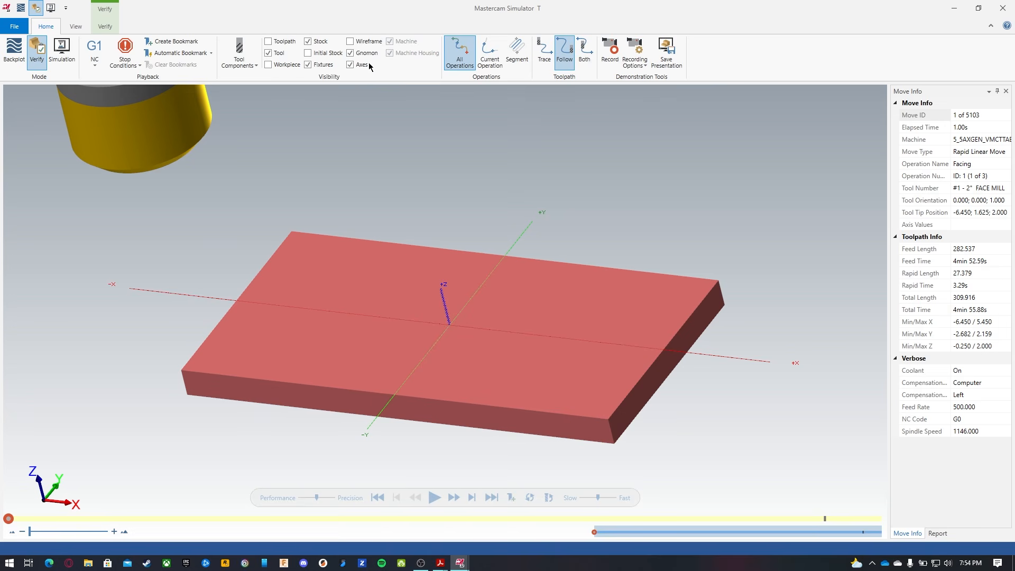
{"action": "left_click", "coordinate": [367, 54]}
{"action": "left_click", "coordinate": [361, 66]}
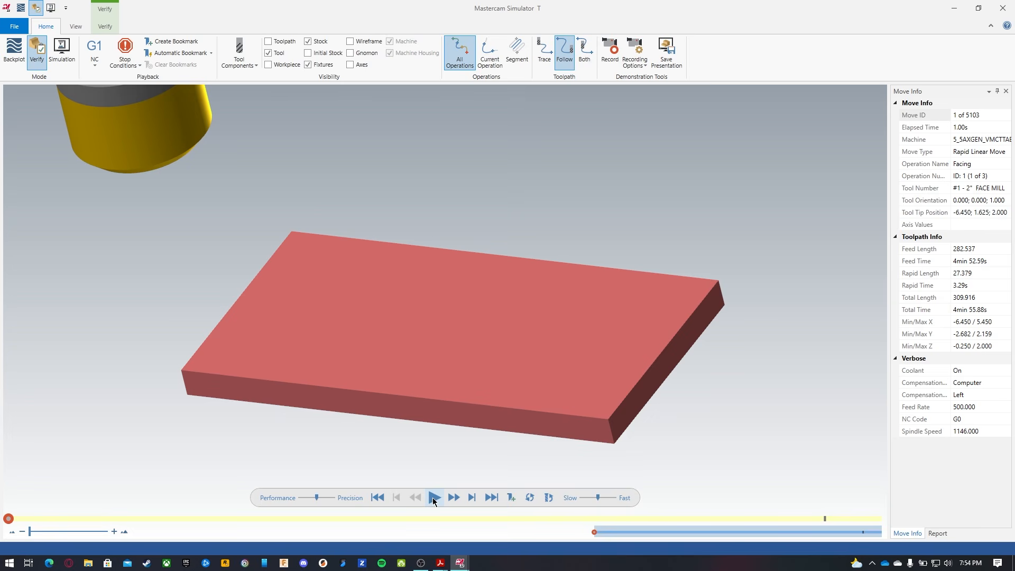
Play the verification of all operations to the end, inspect the machined plate and island from several angles, and close the simulator.
{"action": "left_click", "coordinate": [434, 498]}
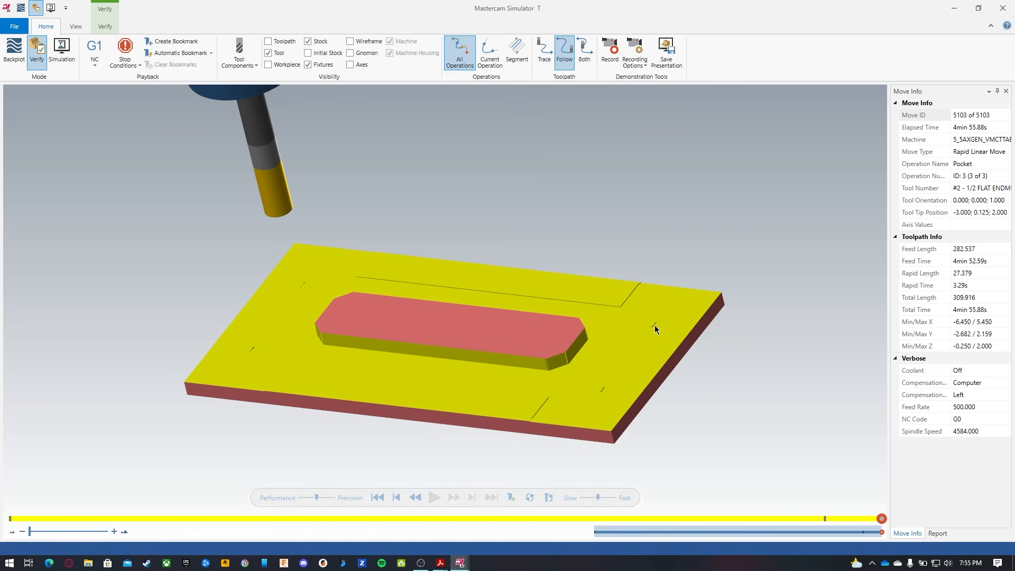
{"action": "mouse_move", "coordinate": [344, 381]}
{"action": "middle_mouse_down"}
{"action": "mouse_move", "coordinate": [335, 369]}
{"action": "mouse_move", "coordinate": [355, 385]}
{"action": "mouse_move", "coordinate": [340, 385]}
{"action": "middle_mouse_up"}
{"action": "scroll", "coordinate": [626, 359], "scroll_direction": "up", "scroll_amount": 3}
{"action": "scroll", "coordinate": [614, 340], "scroll_direction": "down", "scroll_amount": 1}
{"action": "middle_click_drag", "start_coordinate": [626, 307], "coordinate": [649, 271]}
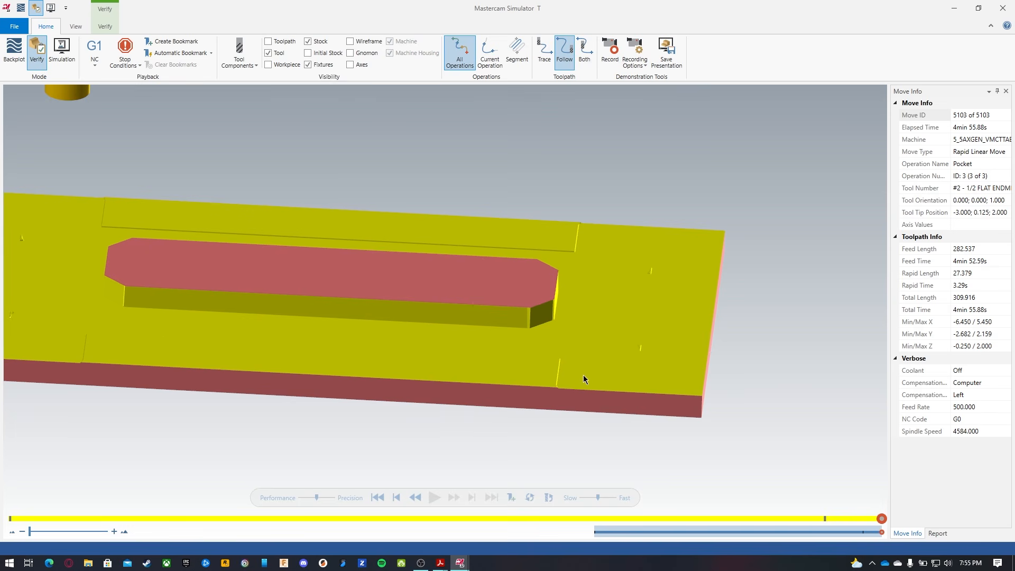
{"action": "middle_click_drag", "start_coordinate": [649, 315], "coordinate": [642, 319]}
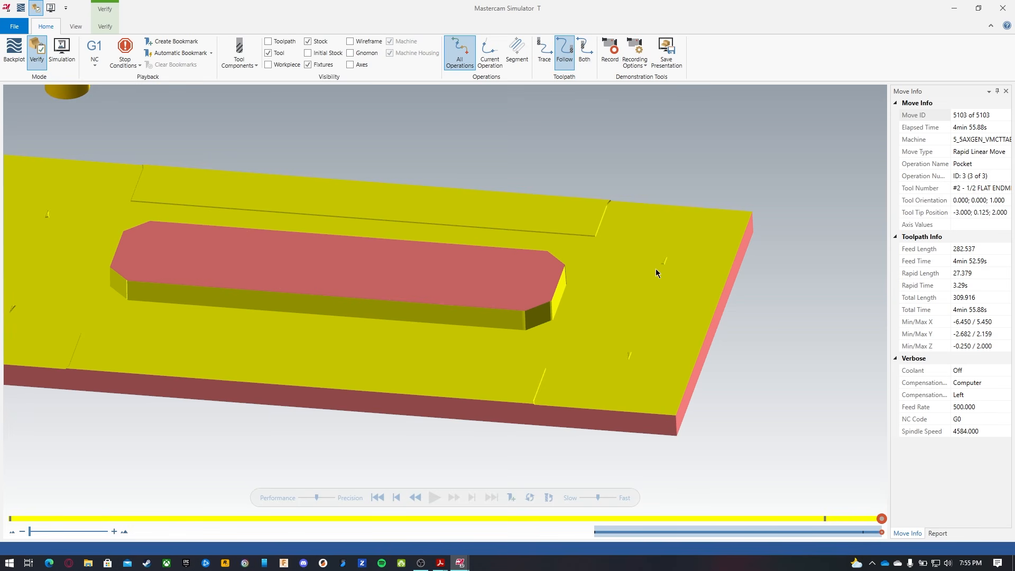
{"action": "scroll", "coordinate": [677, 285], "scroll_direction": "down", "scroll_amount": 2}
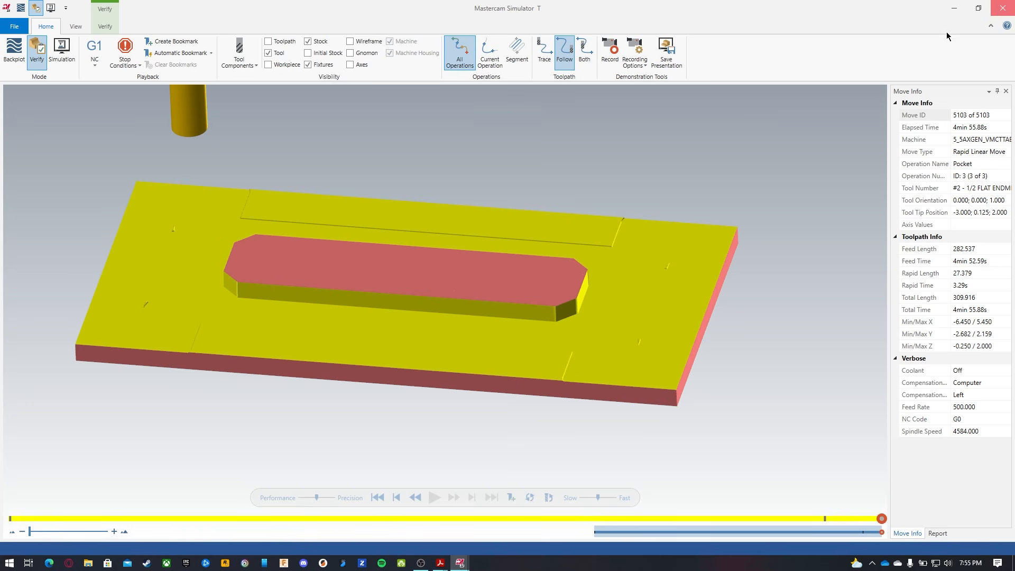
{"action": "left_click", "coordinate": [1002, 8]}
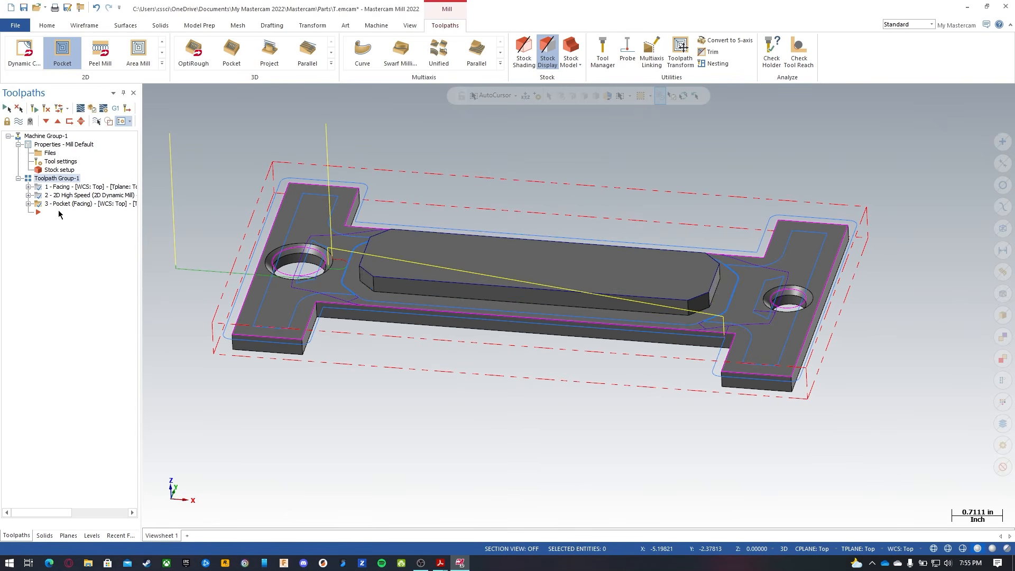
Hide the toolpath display of all three operations and show the part in the Top view.
{"action": "left_click", "coordinate": [18, 121]}
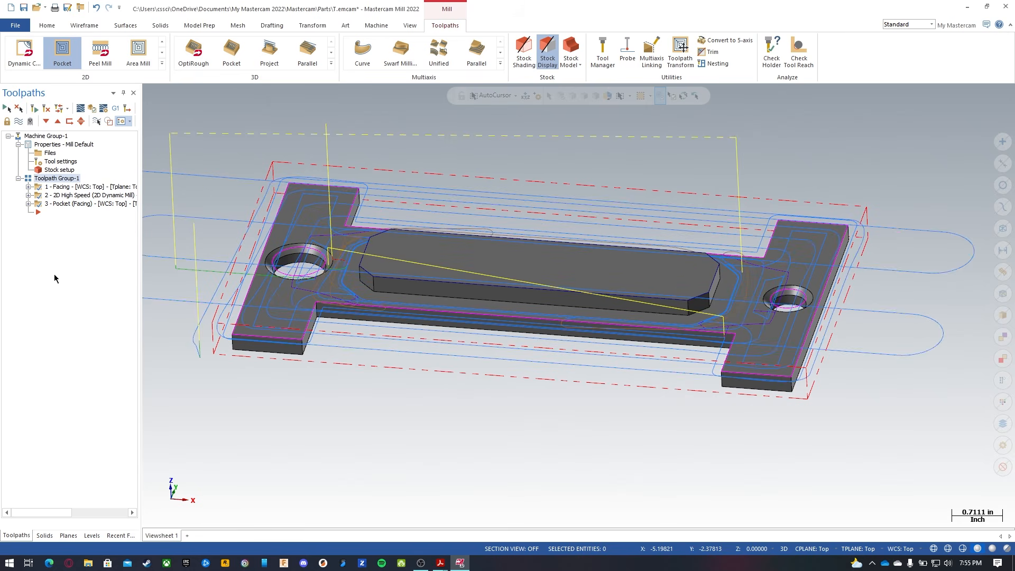
{"action": "left_click", "coordinate": [18, 122]}
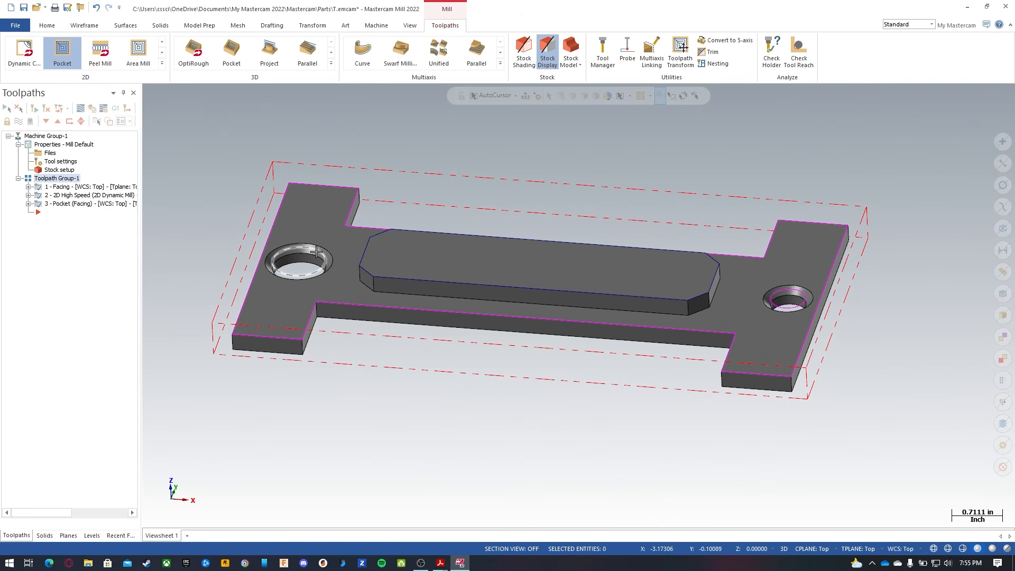
{"action": "scroll", "coordinate": [313, 421], "scroll_direction": "up", "scroll_amount": 3}
{"action": "scroll", "coordinate": [315, 426], "scroll_direction": "down", "scroll_amount": 3}
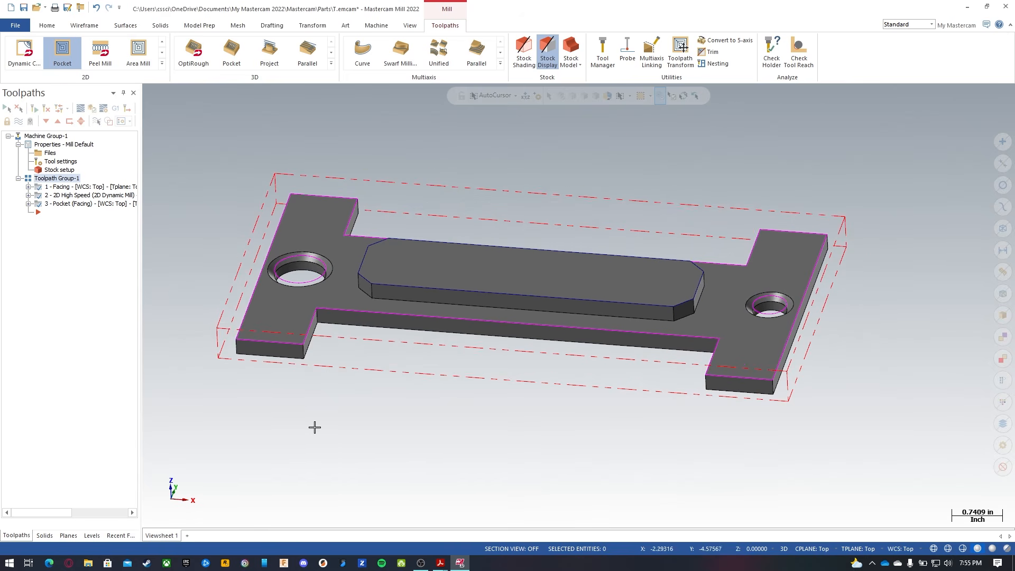
{"action": "scroll", "coordinate": [316, 423], "scroll_direction": "down", "scroll_amount": 2}
{"action": "scroll", "coordinate": [316, 296], "scroll_direction": "up", "scroll_amount": 4}
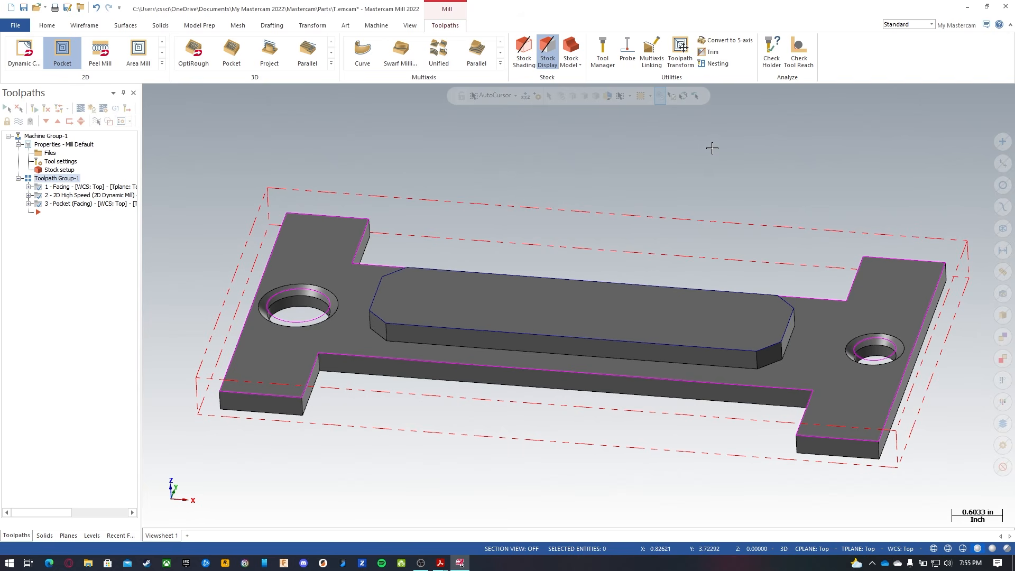
{"action": "key", "text": "alt+1"}
{"action": "scroll", "coordinate": [544, 369], "scroll_direction": "up", "scroll_amount": 3}
{"action": "scroll", "coordinate": [464, 356], "scroll_direction": "down", "scroll_amount": 5}
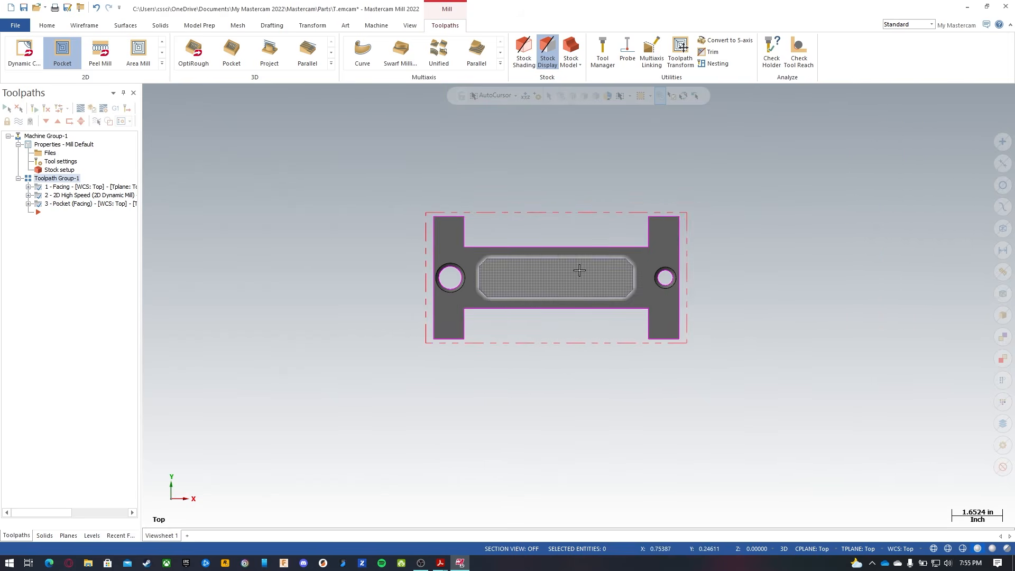
{"action": "scroll", "coordinate": [579, 270], "scroll_direction": "up", "scroll_amount": 5}
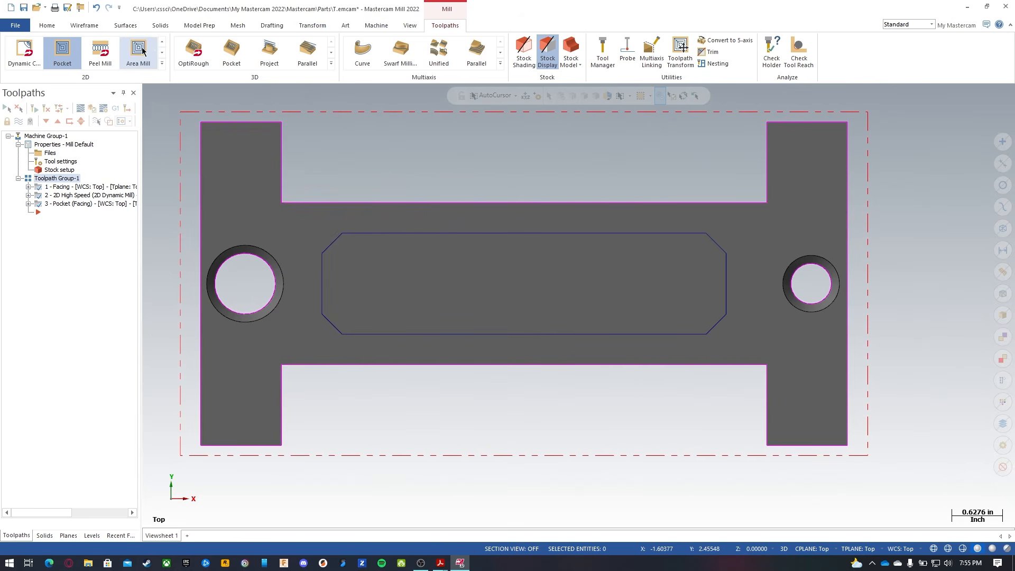
Start a Helix Bore toolpath on the larger 0.75 diameter hole at the part's left end.
{"action": "left_click", "coordinate": [162, 62]}
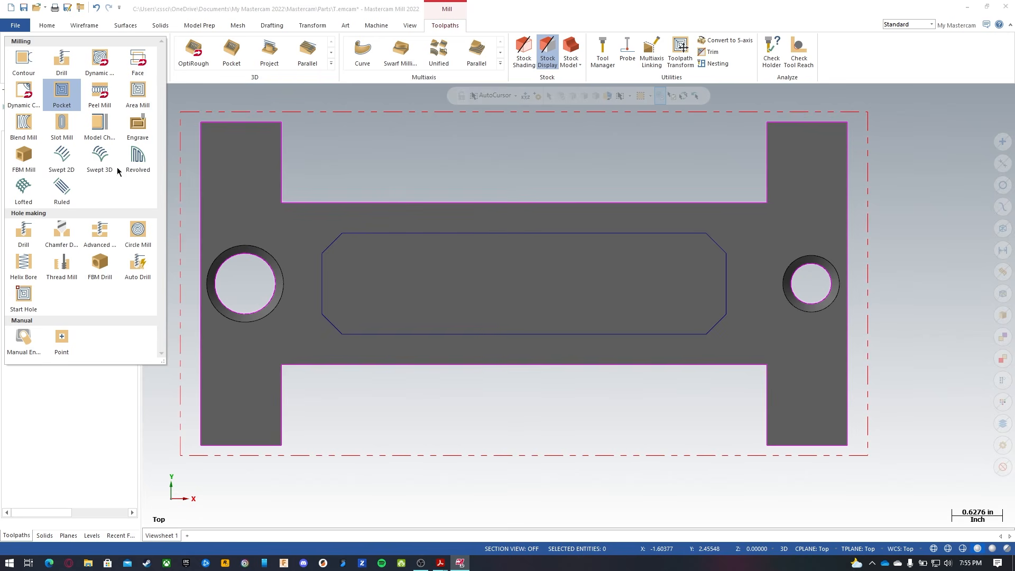
{"action": "left_click", "coordinate": [24, 263]}
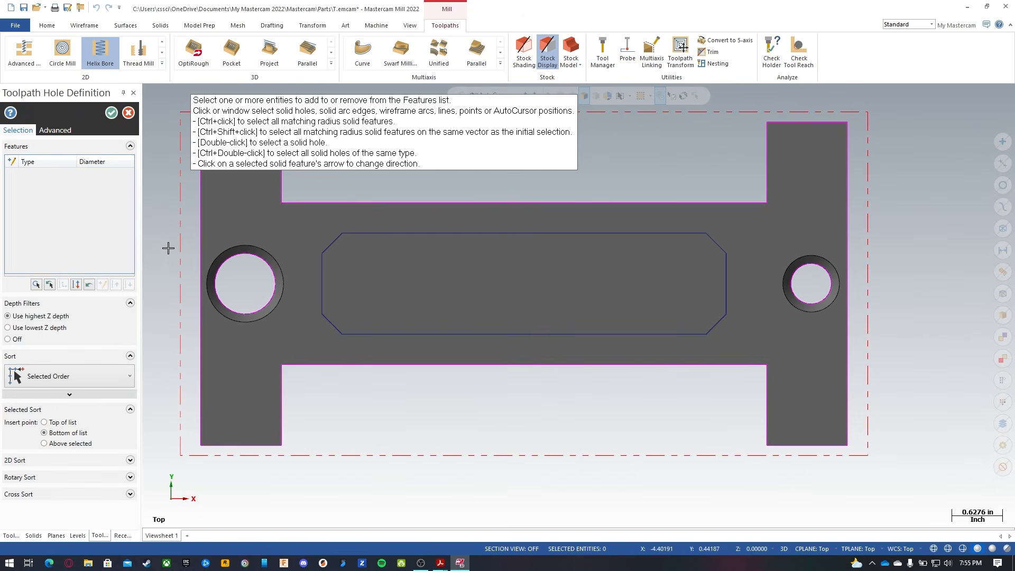
{"action": "scroll", "coordinate": [232, 260], "scroll_direction": "down", "scroll_amount": 1}
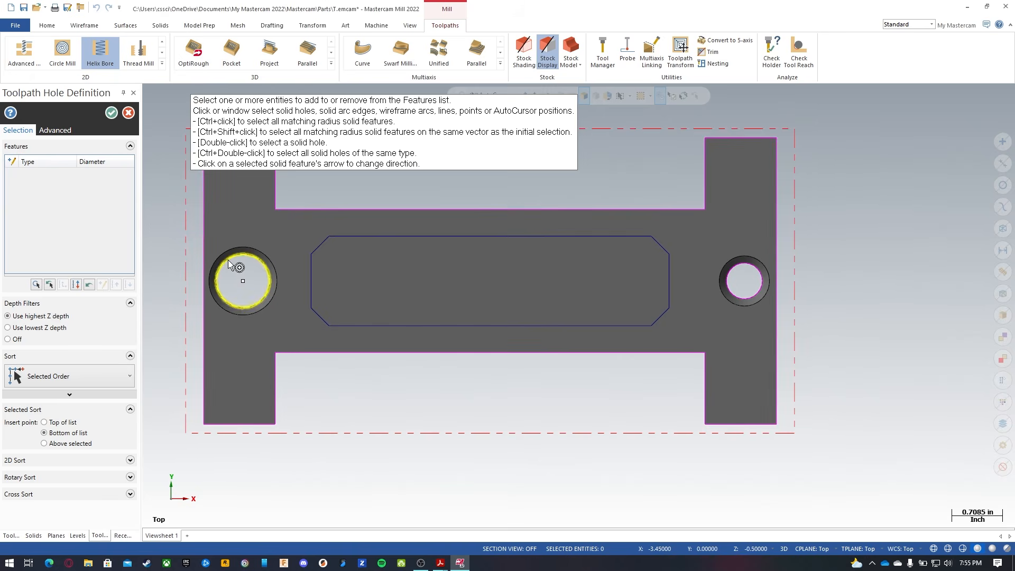
{"action": "left_click", "coordinate": [257, 258]}
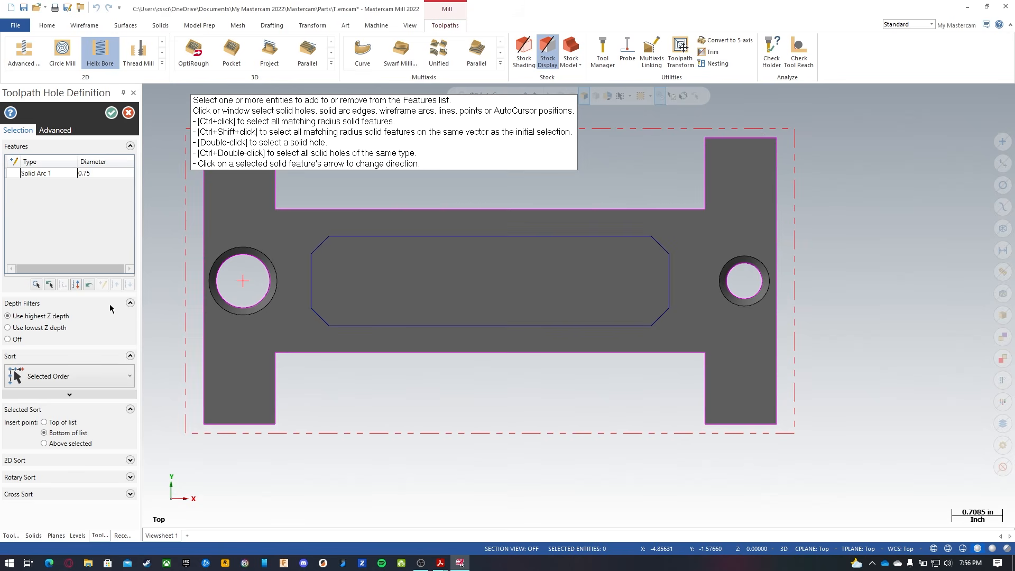
{"action": "left_click", "coordinate": [111, 112]}
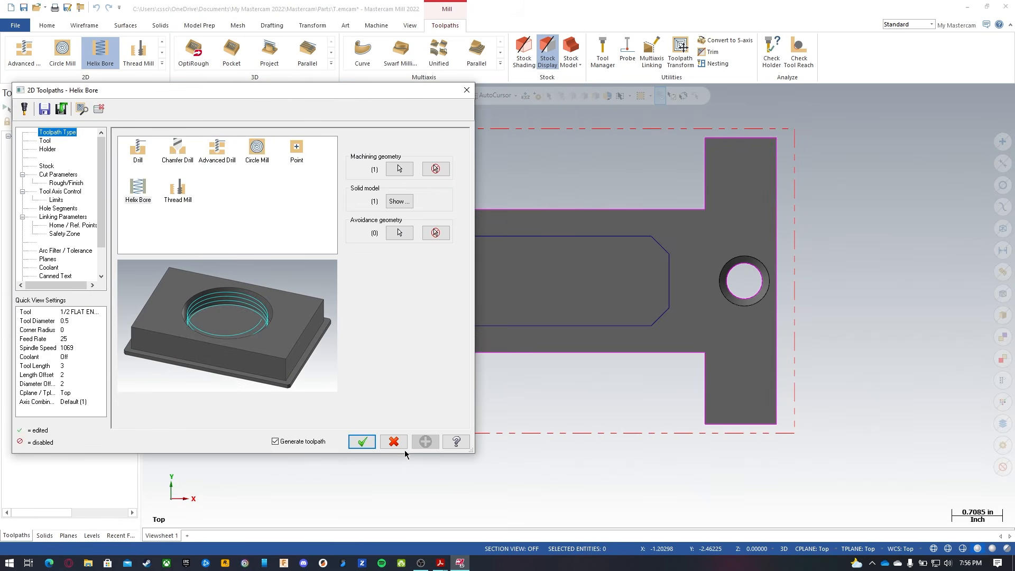
Use the 1/2 flat endmill for the helix bore, set the feed rate to 20, and add a comment naming the 0.75 bore.
{"action": "left_click", "coordinate": [45, 140]}
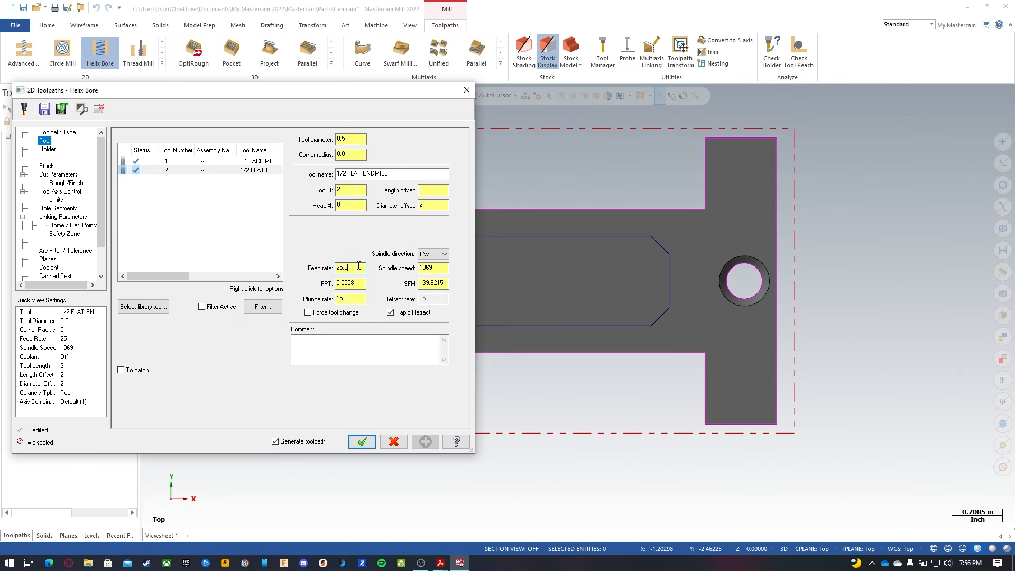
{"action": "left_click", "coordinate": [218, 162]}
{"action": "left_click", "coordinate": [218, 171]}
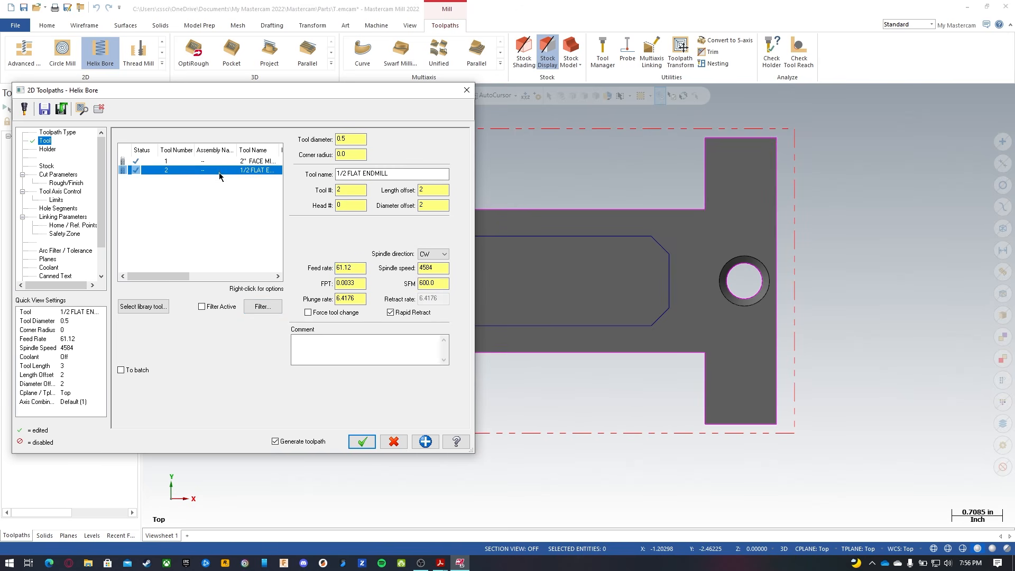
{"action": "left_click_drag", "start_coordinate": [356, 268], "coordinate": [322, 264]}
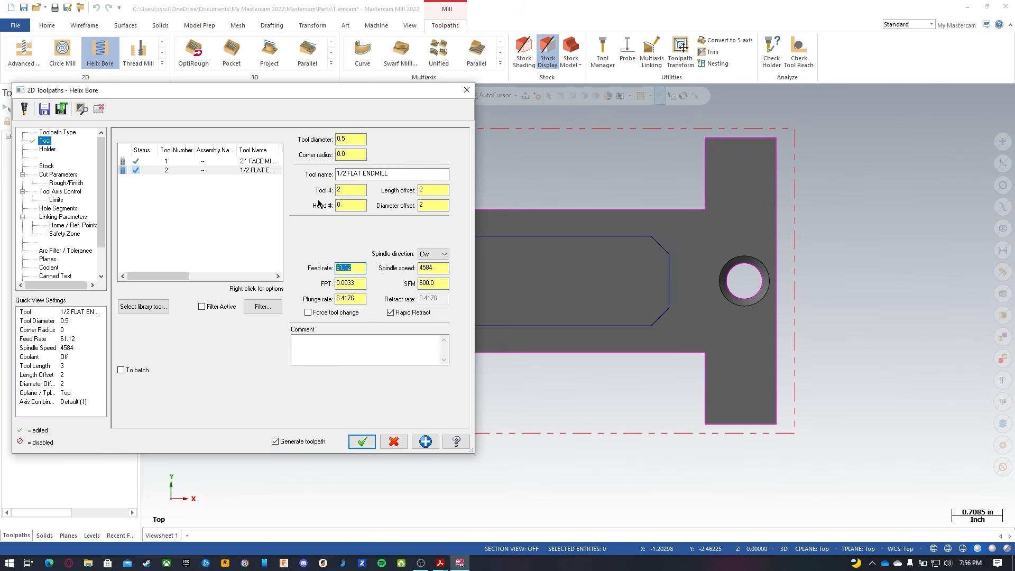
{"action": "left_click", "coordinate": [438, 268]}
{"action": "left_click", "coordinate": [319, 341]}
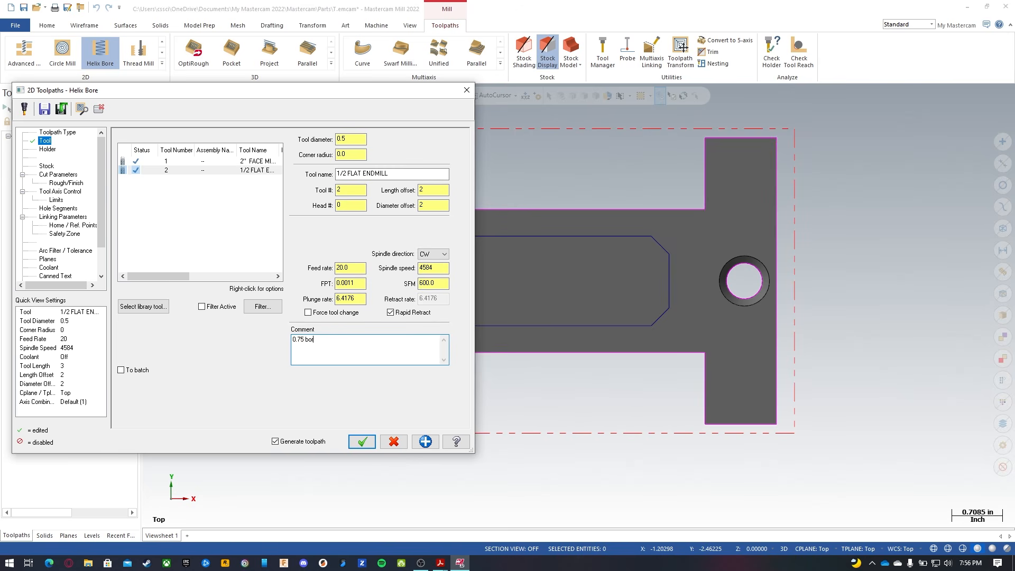
Set the helix bore's cut parameters to computer compensation, ending at center, with 0 stock to leave on walls and floors.
{"action": "left_click", "coordinate": [47, 167]}
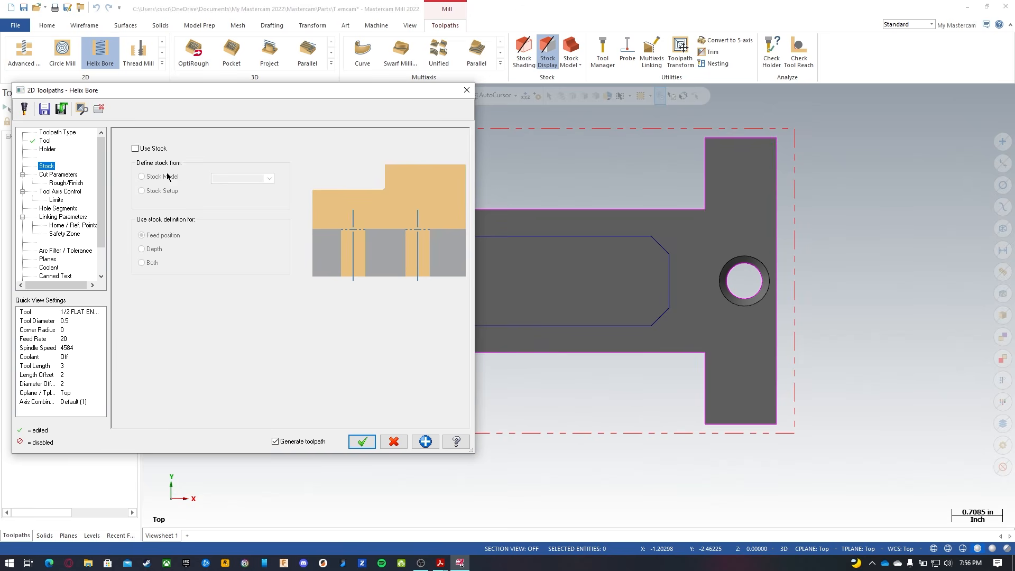
{"action": "left_click", "coordinate": [63, 175]}
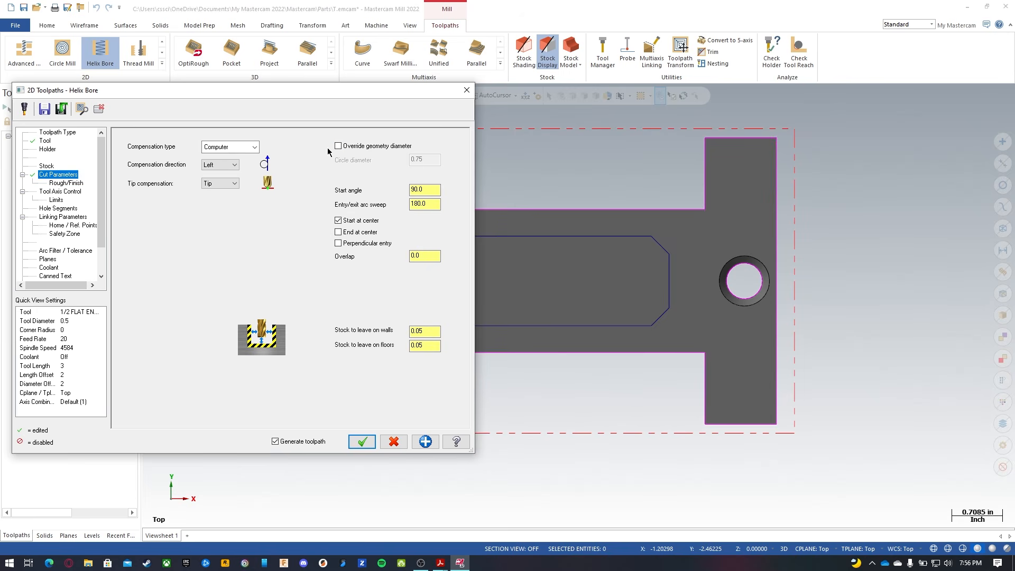
{"action": "left_click", "coordinate": [246, 147]}
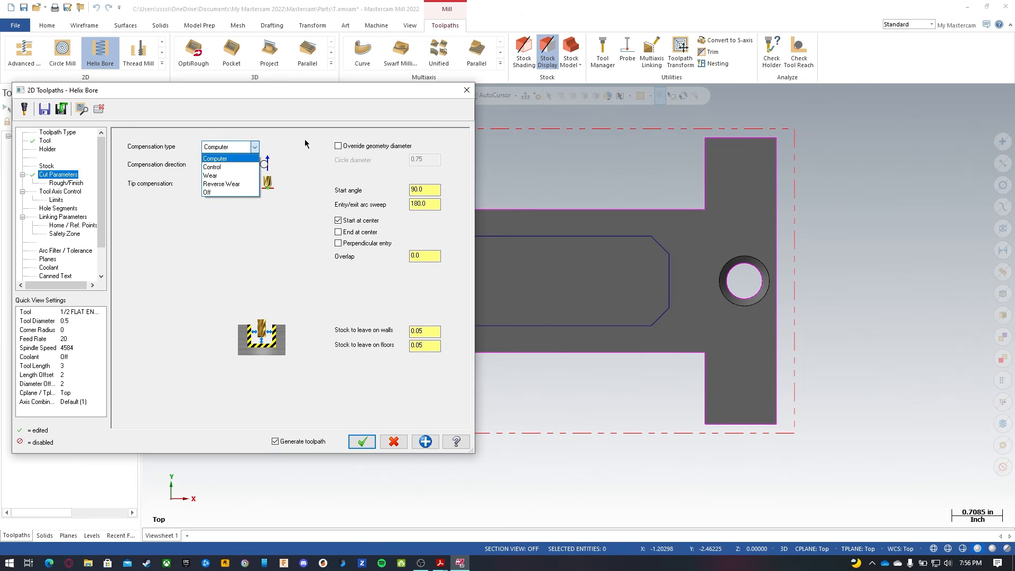
{"action": "left_click", "coordinate": [232, 156]}
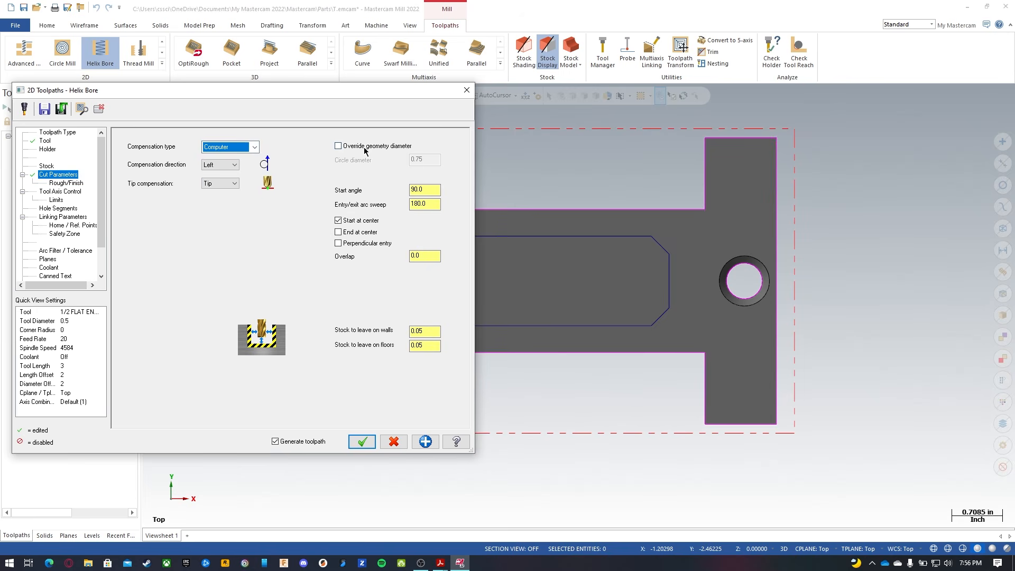
{"action": "left_click", "coordinate": [361, 233]}
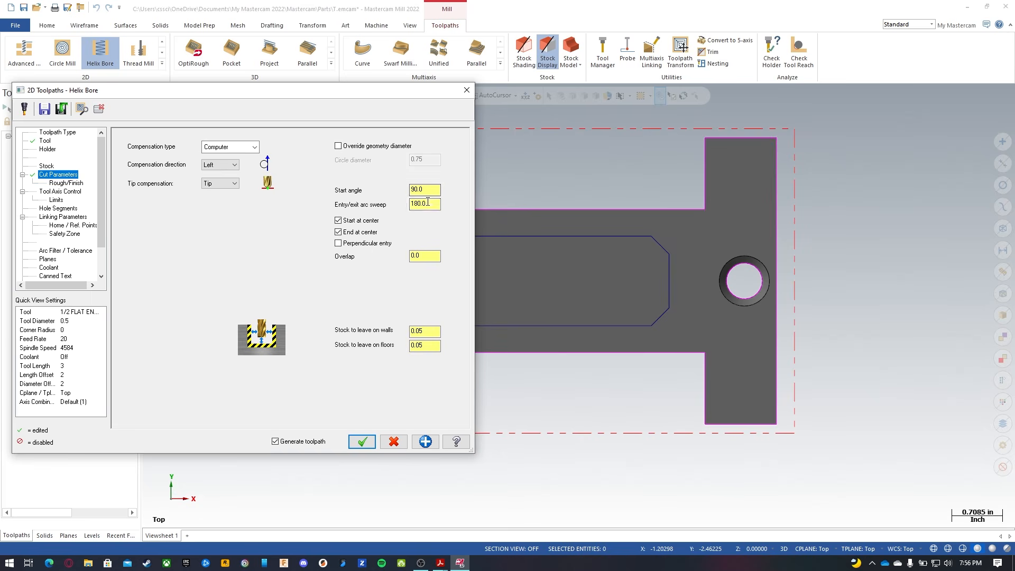
{"action": "double_click", "coordinate": [428, 334]}
{"action": "type", "text": "0"}
{"action": "key", "text": "Tab"}
{"action": "type", "text": "0"}
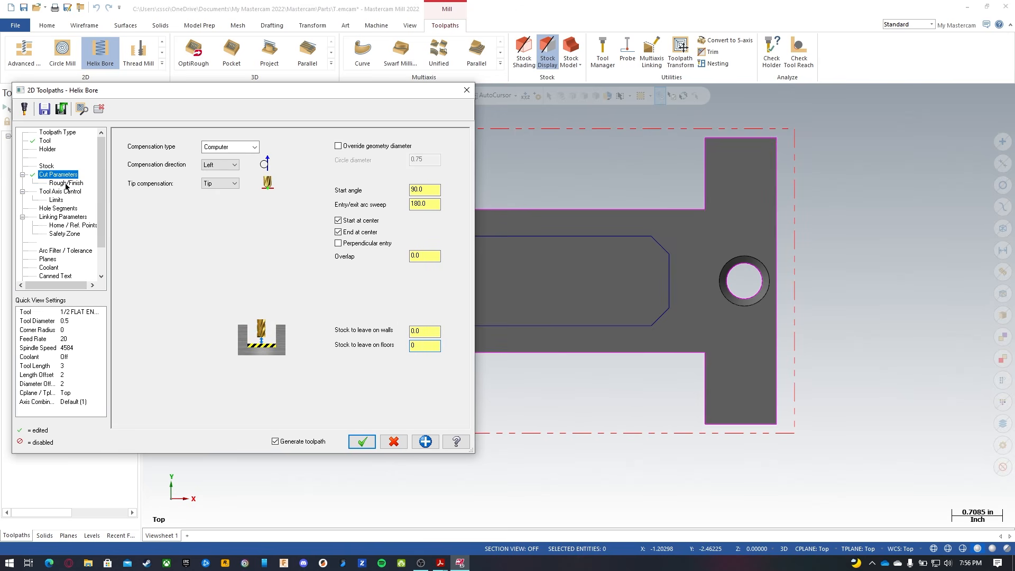
Set the helix bore's rough pitch to 0.03 and open its final-depth feedrate percentage for editing.
{"action": "left_click", "coordinate": [66, 183]}
{"action": "left_click", "coordinate": [252, 154]}
{"action": "double_click", "coordinate": [252, 153]}
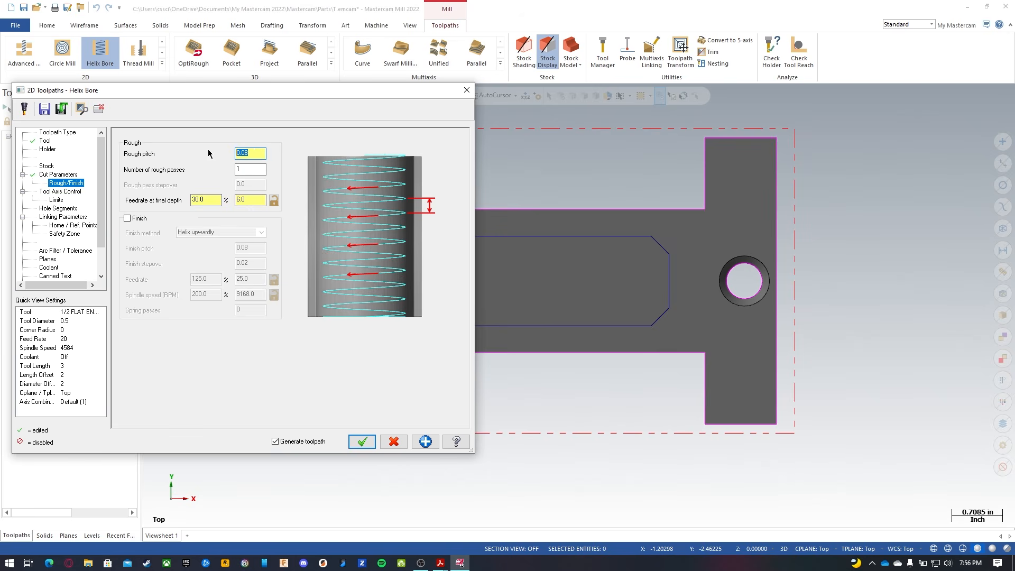
{"action": "left_click", "coordinate": [258, 154]}
{"action": "double_click", "coordinate": [258, 154]}
{"action": "type", "text": ".03"}
{"action": "left_click", "coordinate": [258, 167]}
{"action": "left_click", "coordinate": [255, 152]}
{"action": "left_click", "coordinate": [249, 169]}
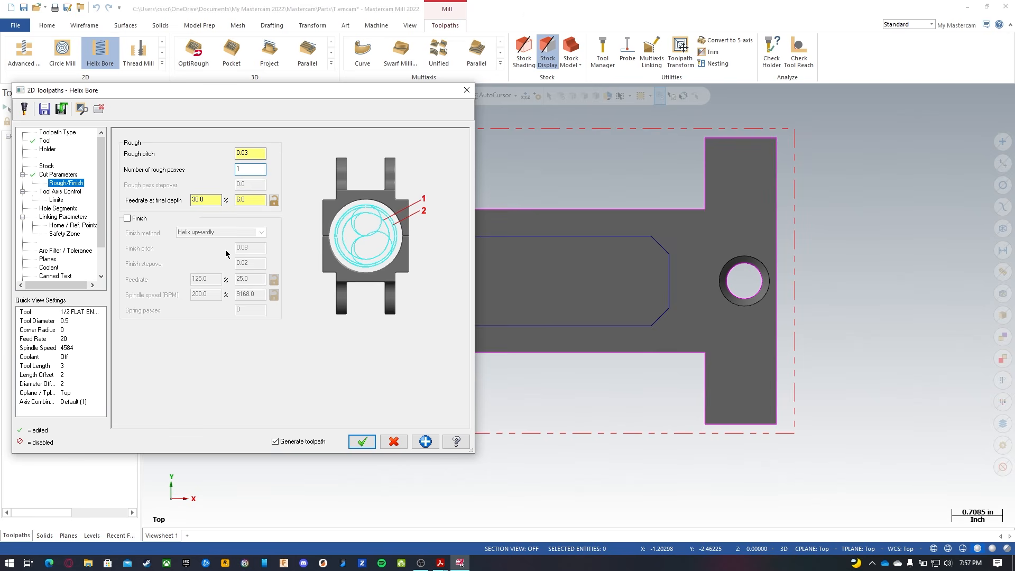
{"action": "left_click_drag", "start_coordinate": [214, 200], "coordinate": [186, 200]}
{"action": "left_click", "coordinate": [209, 199]}
{"action": "key", "text": "Tab"}
Review the helix bore's tool axis control, axis limits and hole segments, keeping the 3 axis output format.
{"action": "left_click", "coordinate": [66, 192]}
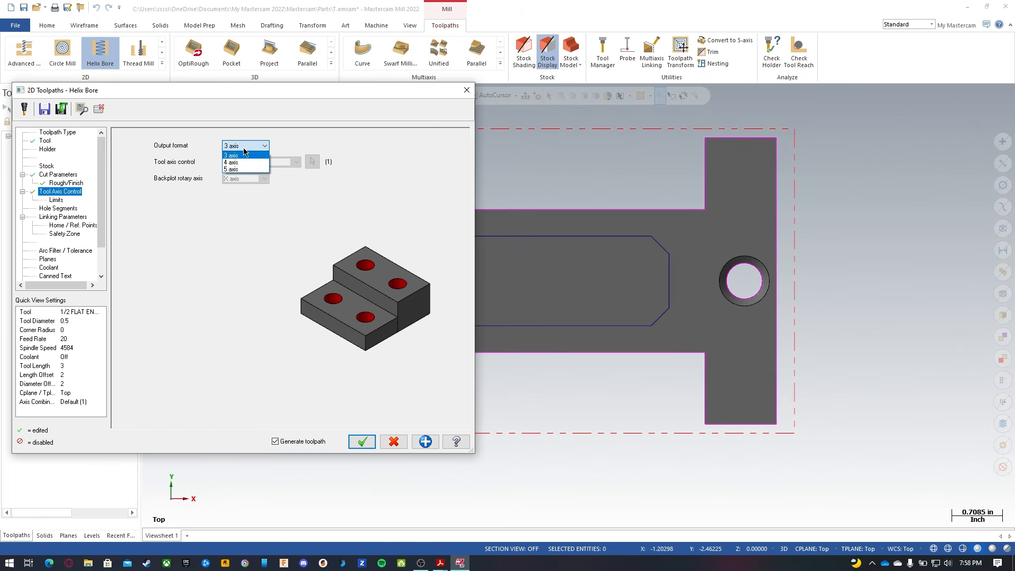
{"action": "left_click", "coordinate": [191, 207]}
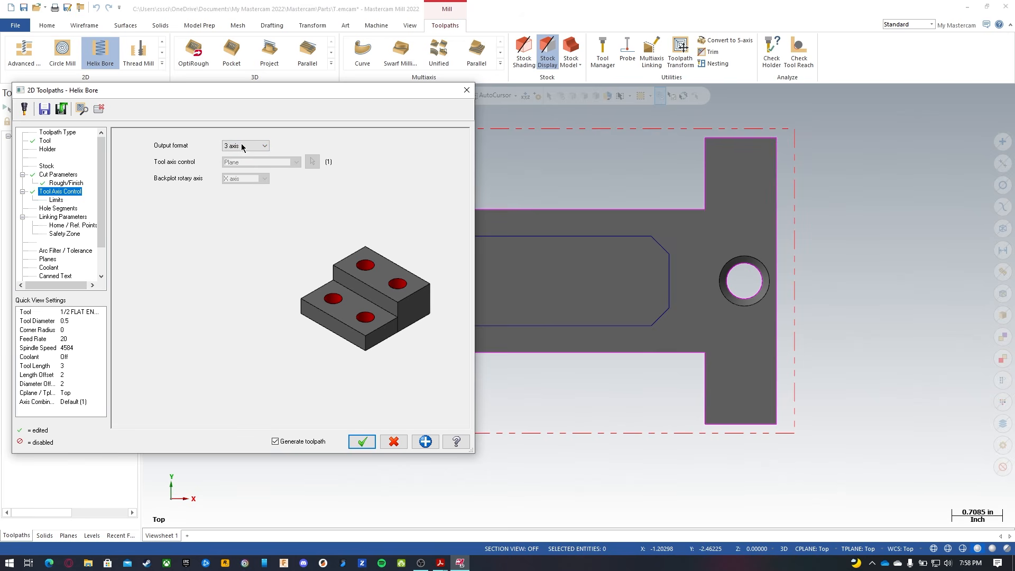
{"action": "left_click", "coordinate": [58, 201]}
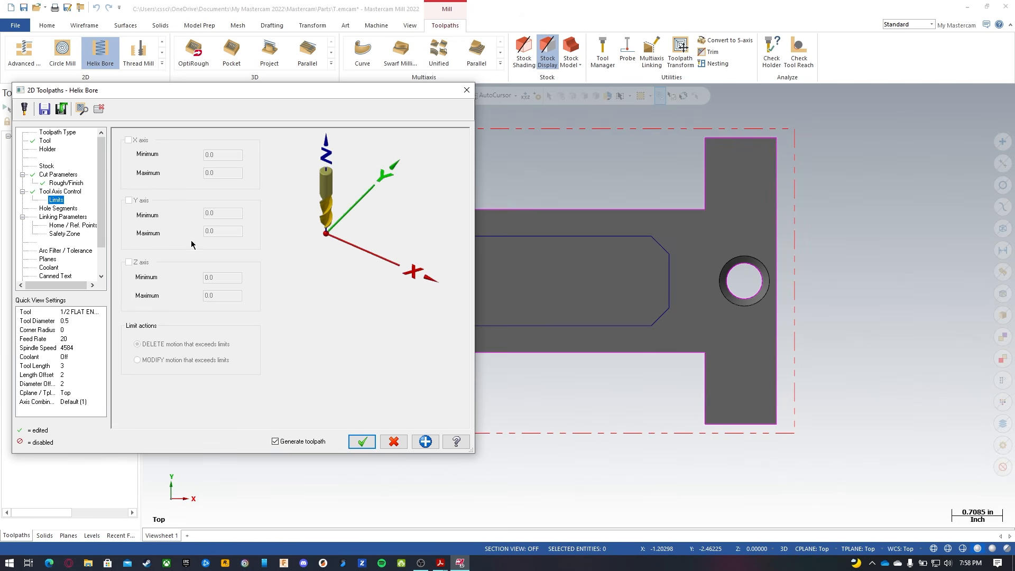
{"action": "left_click", "coordinate": [66, 209]}
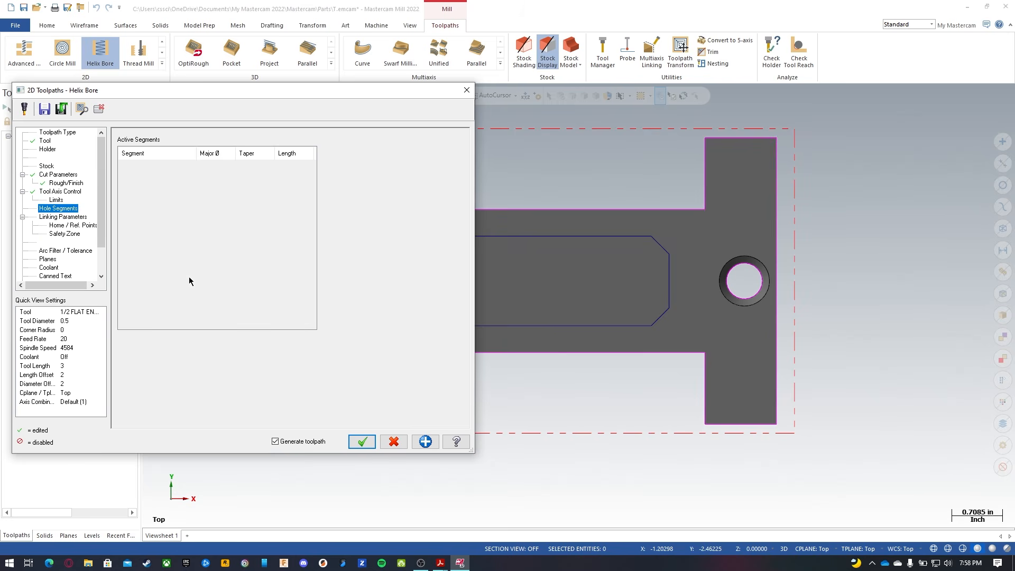
Set the helix bore's clearance to 2 absolute, the retract to 0.1 absolute and the feed plane to 0.05.
{"action": "left_click", "coordinate": [65, 216]}
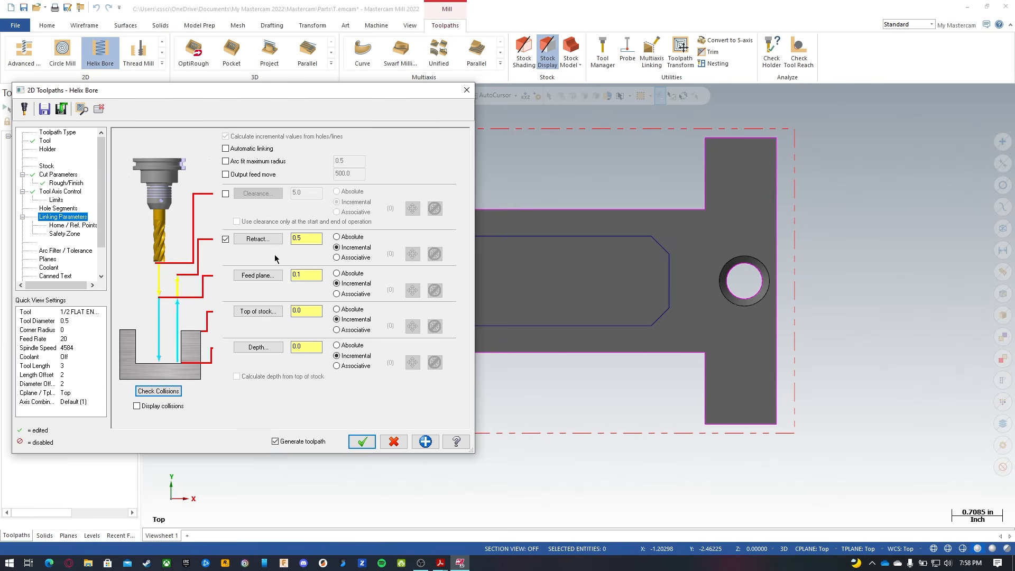
{"action": "left_click", "coordinate": [226, 193]}
{"action": "double_click", "coordinate": [298, 192]}
{"action": "type", "text": "2"}
{"action": "left_click", "coordinate": [340, 238]}
{"action": "double_click", "coordinate": [316, 239]}
{"action": "type", "text": ".1"}
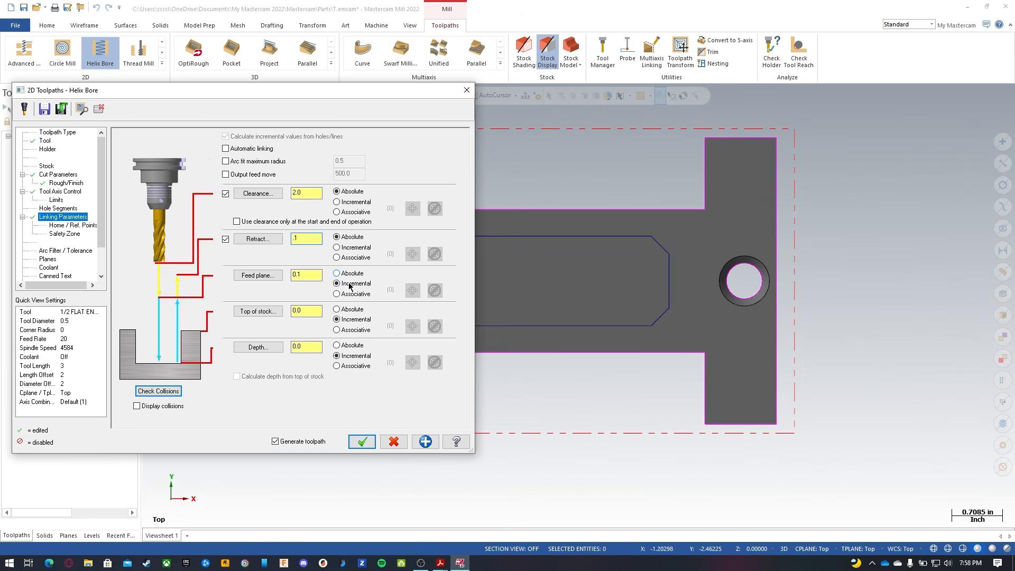
{"action": "double_click", "coordinate": [304, 275]}
{"action": "type", "text": ".05"}
Set the helix bore's top of stock to -0.25 absolute and enter a negative absolute depth.
{"action": "double_click", "coordinate": [318, 315]}
{"action": "left_click", "coordinate": [336, 309]}
{"action": "double_click", "coordinate": [307, 311]}
{"action": "type", "text": "-0.25"}
{"action": "key", "text": "Return"}
{"action": "left_click", "coordinate": [337, 345]}
{"action": "double_click", "coordinate": [305, 346]}
{"action": "type", "text": "-"}
{"action": "left_click", "coordinate": [307, 346]}
{"action": "left_click_drag", "start_coordinate": [303, 347], "coordinate": [300, 348]}
Check the helix bore's reference points, safety zone, arc filter and planes, and accept the settings to generate the toolpath.
{"action": "left_click", "coordinate": [67, 226]}
{"action": "left_click", "coordinate": [67, 234]}
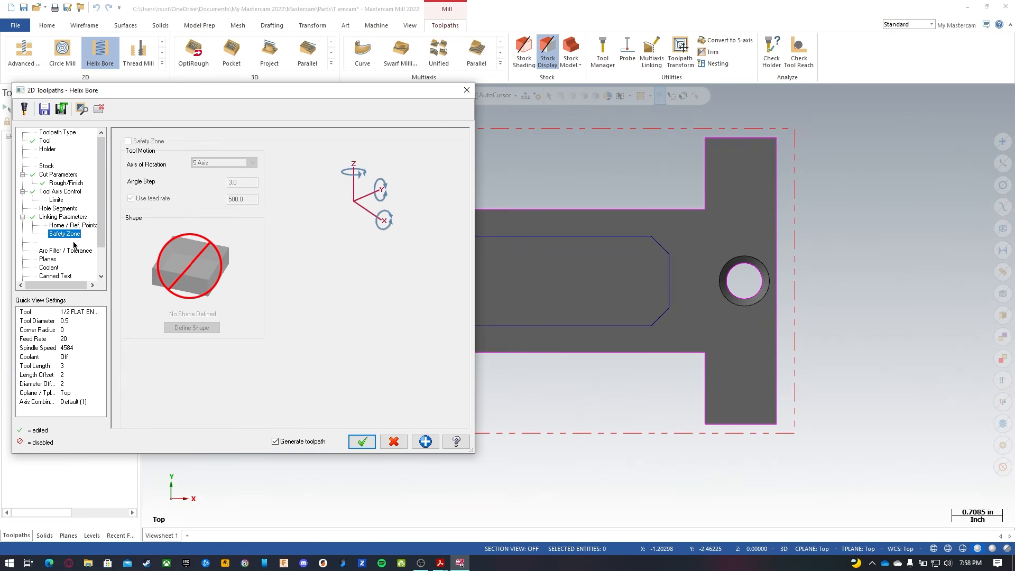
{"action": "left_click", "coordinate": [57, 251]}
{"action": "left_click", "coordinate": [49, 259]}
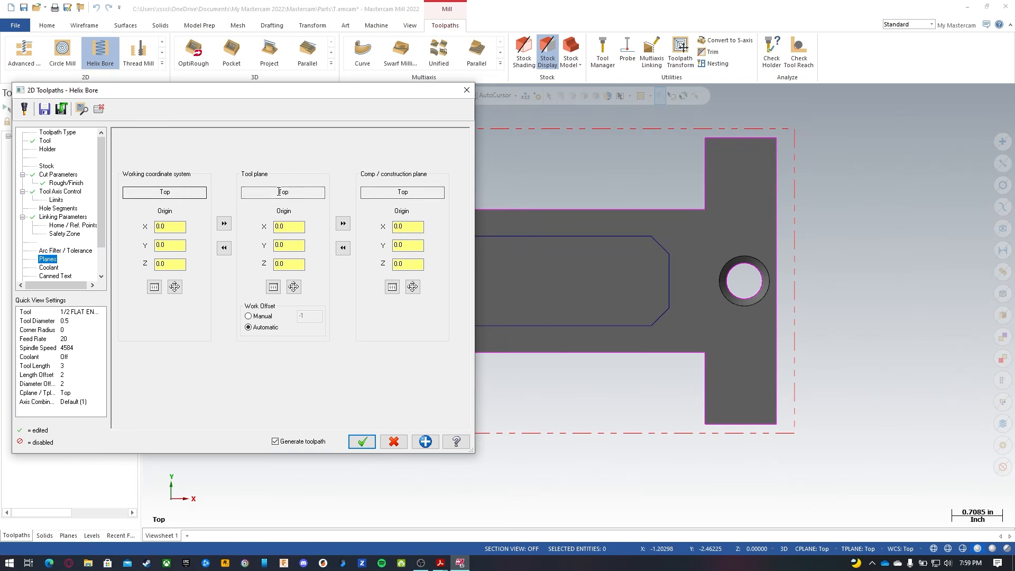
{"action": "left_click", "coordinate": [362, 442]}
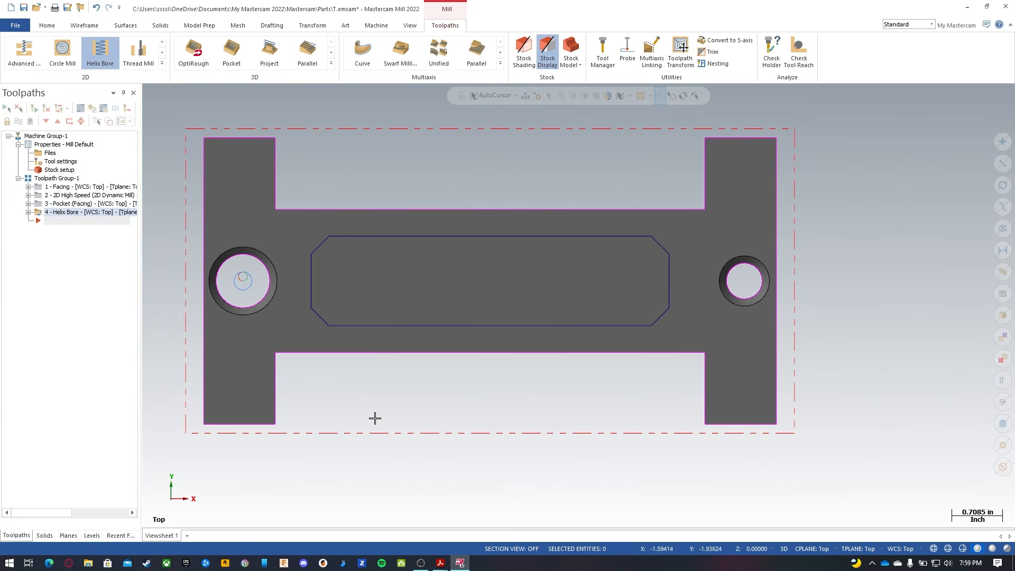
Backplot the helix bore and inspect its tool motion over the hole from the top and front views.
{"action": "left_click", "coordinate": [90, 109]}
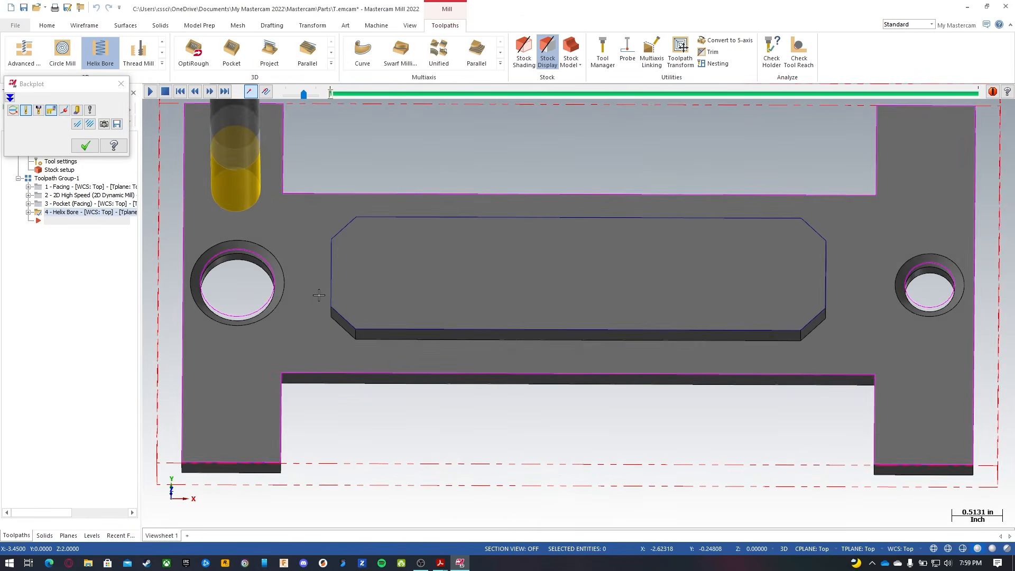
{"action": "middle_click_drag", "start_coordinate": [319, 295], "coordinate": [318, 287]}
{"action": "key", "text": "r"}
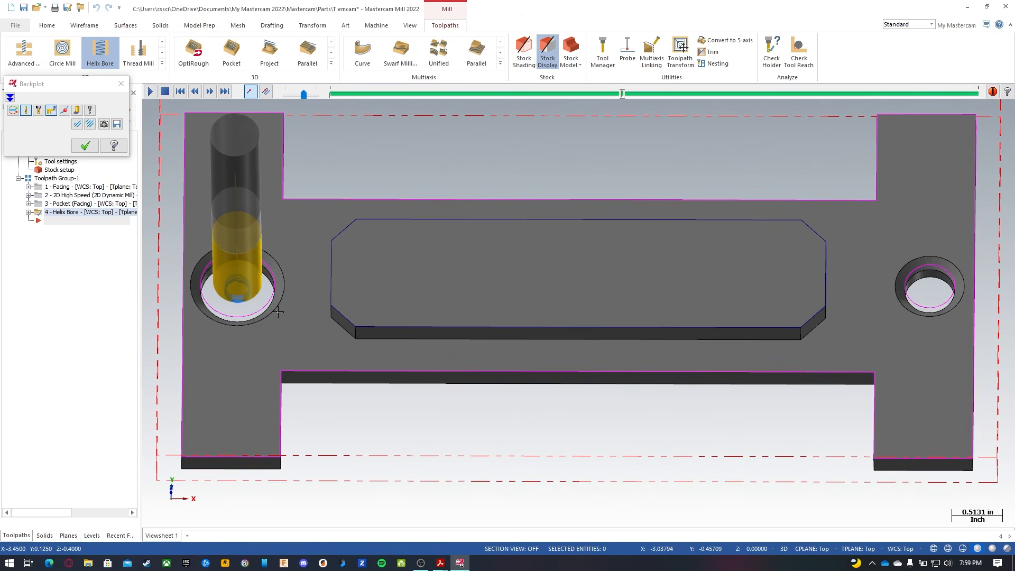
{"action": "key", "text": "alt+1"}
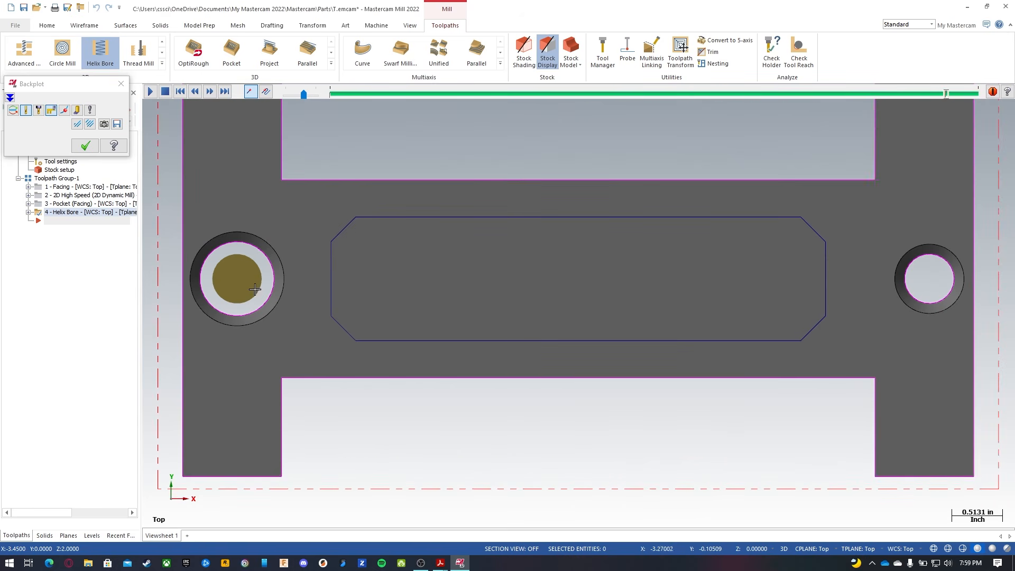
{"action": "middle_click_drag", "start_coordinate": [329, 376], "coordinate": [340, 244]}
{"action": "key", "text": "alt+2"}
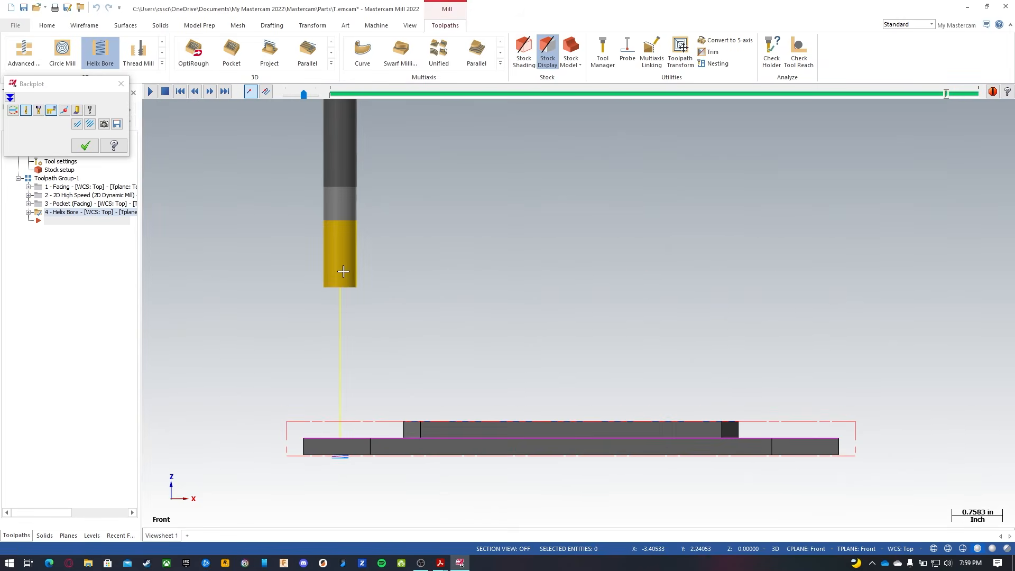
{"action": "scroll", "coordinate": [344, 457], "scroll_direction": "up", "scroll_amount": 10}
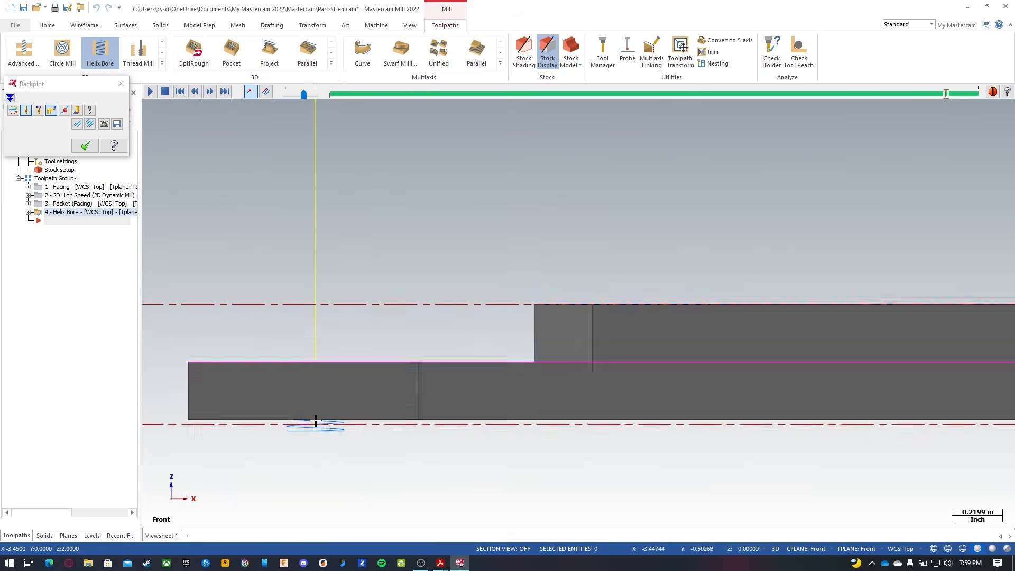
Step through the helix bore backplot from the start in the front view, checking each pass with shading off and on.
{"action": "left_click", "coordinate": [225, 91]}
{"action": "left_click", "coordinate": [332, 94]}
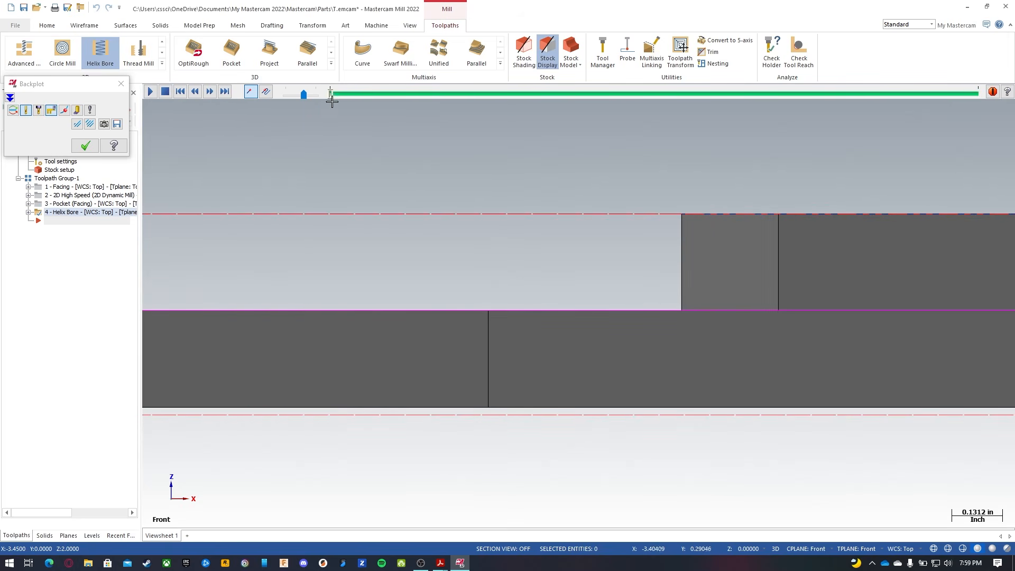
{"action": "key", "text": "s"}
{"action": "key", "text": "s"}
{"action": "key", "text": "s"}
{"action": "key", "text": "s"}
{"action": "key", "text": "s"}
{"action": "key", "text": "s"}
{"action": "key", "text": "s"}
{"action": "key", "text": "s"}
{"action": "key", "text": "s"}
{"action": "key", "text": "s"}
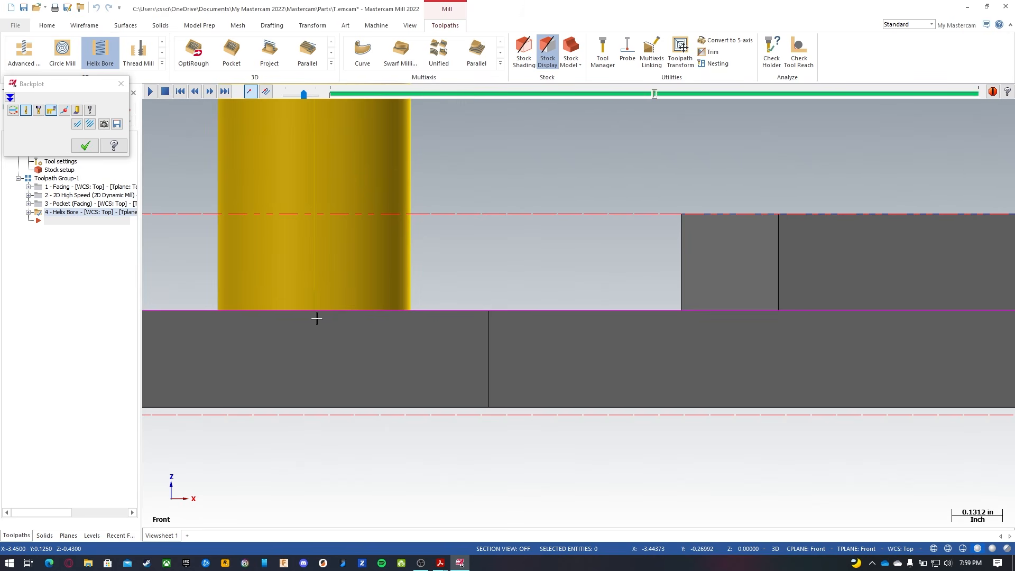
{"action": "key", "text": "alt+s"}
{"action": "key", "text": "s"}
{"action": "key", "text": "s"}
{"action": "key", "text": "s"}
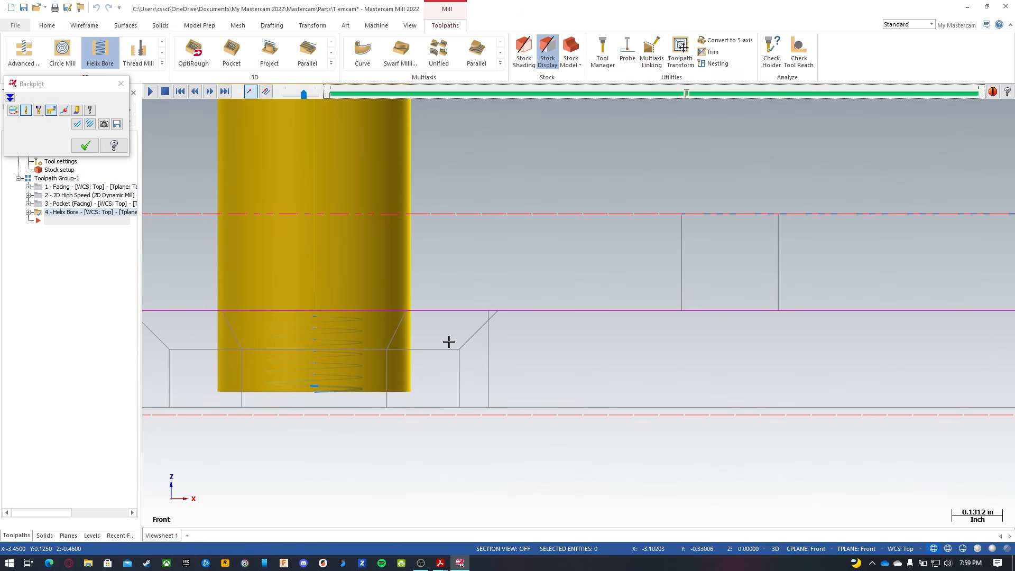
{"action": "key", "text": "alt+s"}
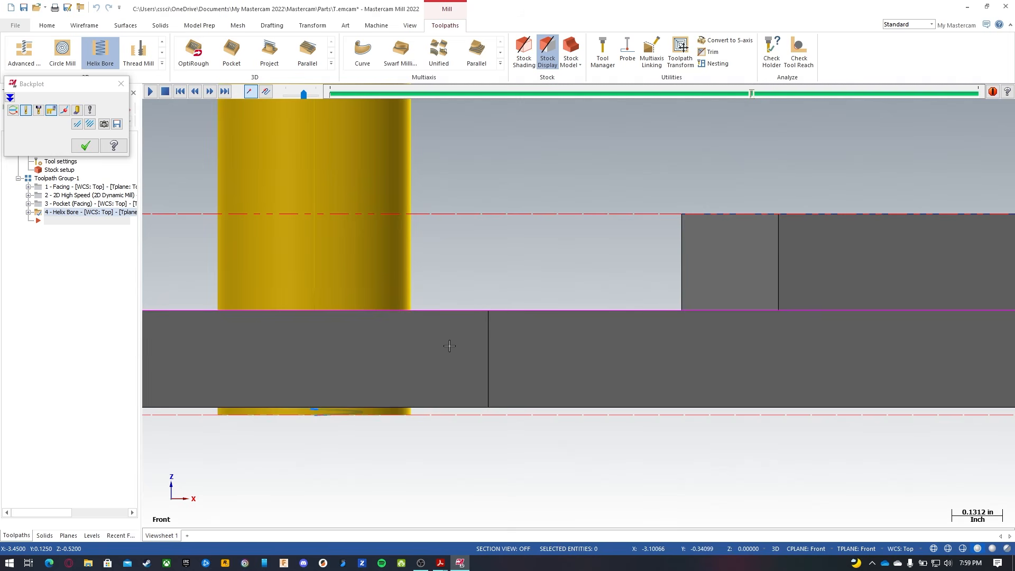
{"action": "key", "text": "s"}
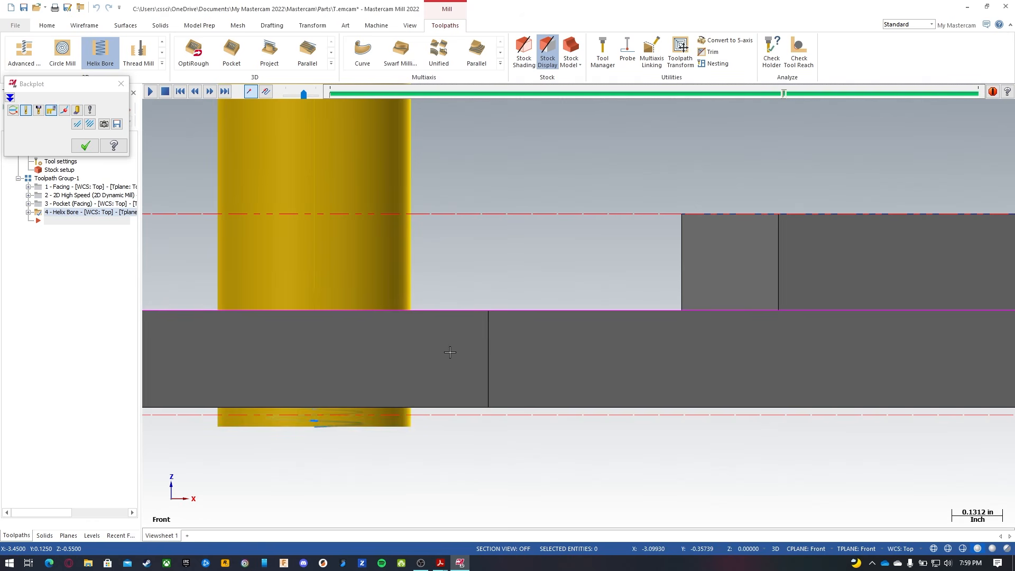
{"action": "key", "text": "s"}
{"action": "key", "text": "s"}
{"action": "key", "text": "s"}
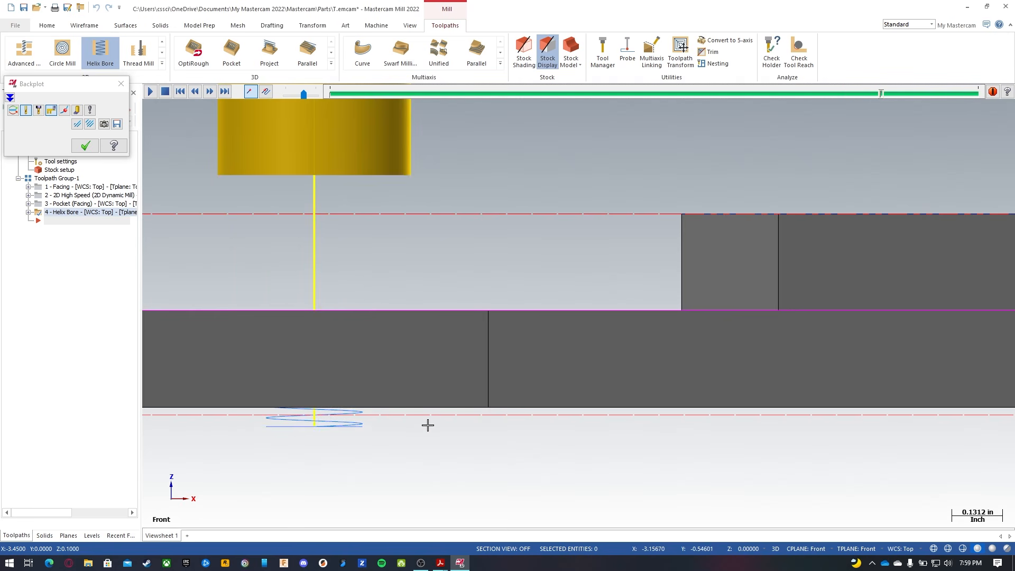
Inspect the helical passes against the hole wall from an angled view and from the top, and close the backplot.
{"action": "middle_click_drag", "start_coordinate": [386, 273], "coordinate": [388, 363]}
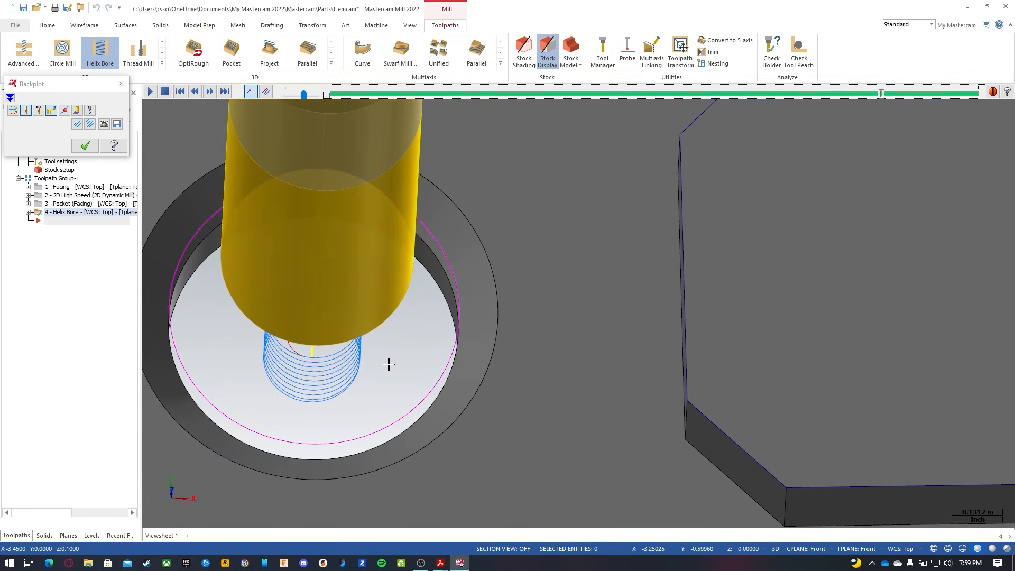
{"action": "key", "text": "alt+1"}
{"action": "scroll", "coordinate": [284, 302], "scroll_direction": "up", "scroll_amount": 6}
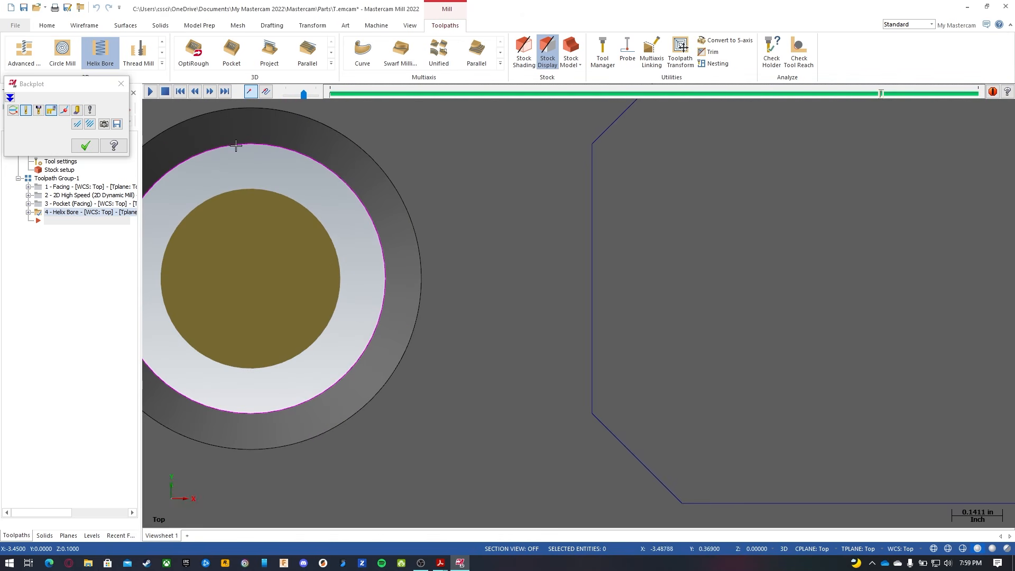
{"action": "left_click", "coordinate": [120, 85]}
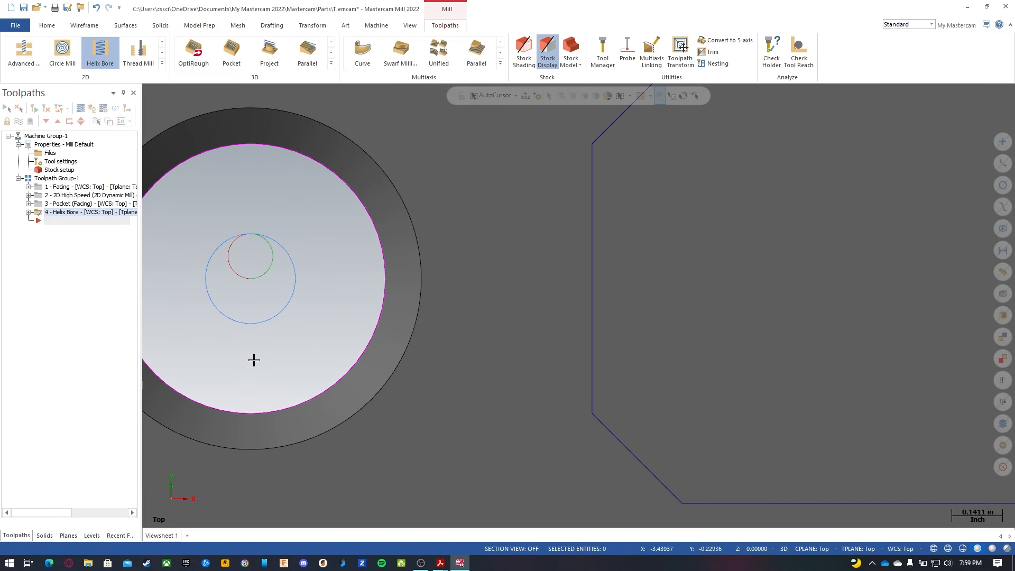
Reopen the helix bore's parameters, review its tool axis control, rough/finish and cut parameters, and accept them.
{"action": "right_click", "coordinate": [61, 220]}
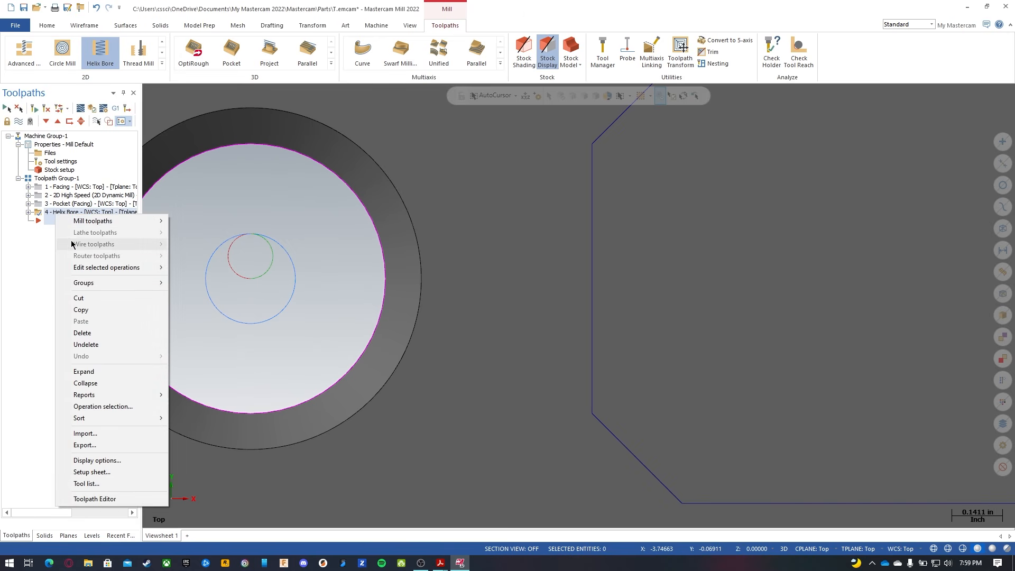
{"action": "left_click", "coordinate": [29, 212]}
{"action": "left_click", "coordinate": [67, 221]}
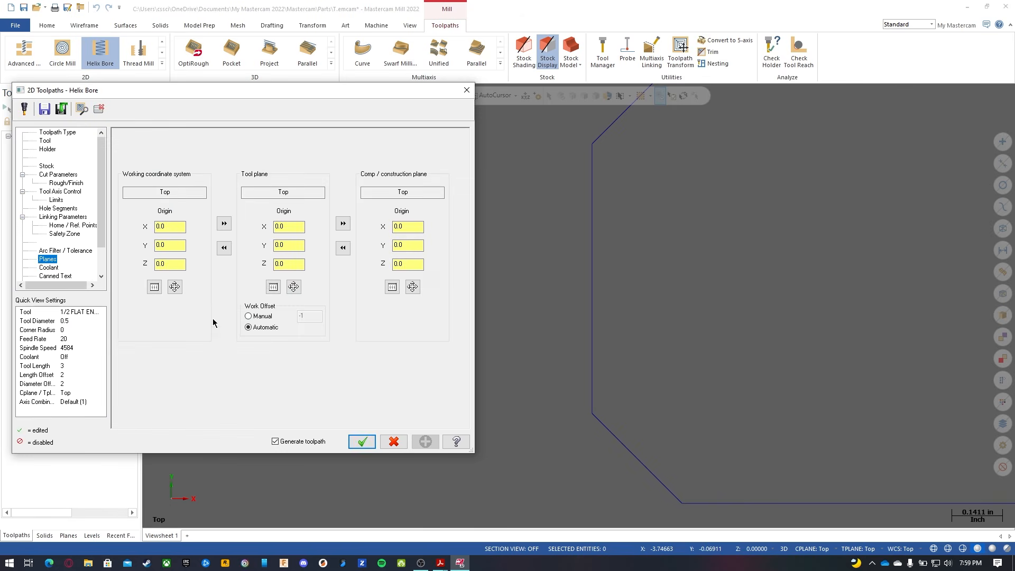
{"action": "left_click", "coordinate": [60, 192]}
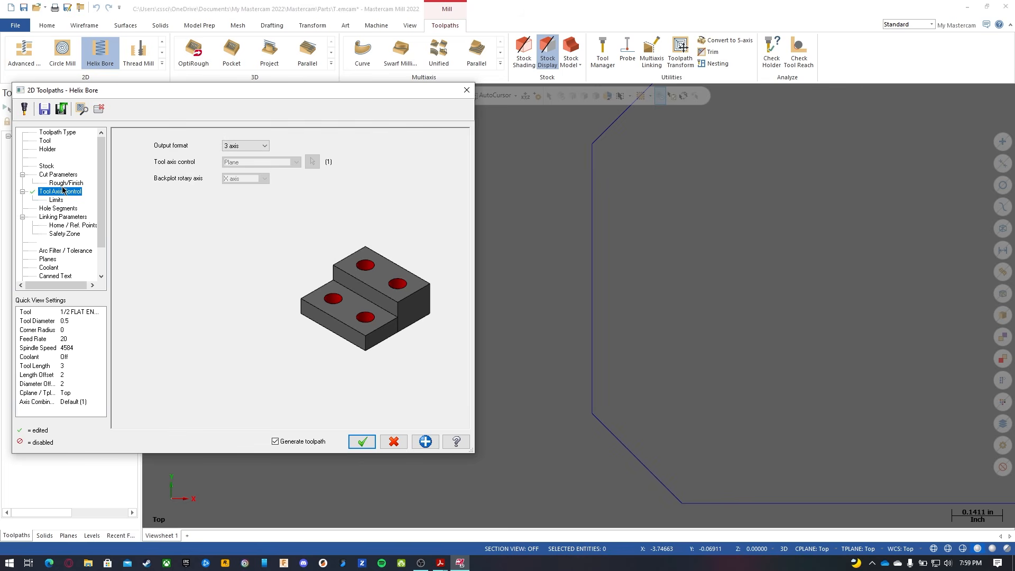
{"action": "left_click", "coordinate": [65, 183]}
{"action": "left_click", "coordinate": [63, 174]}
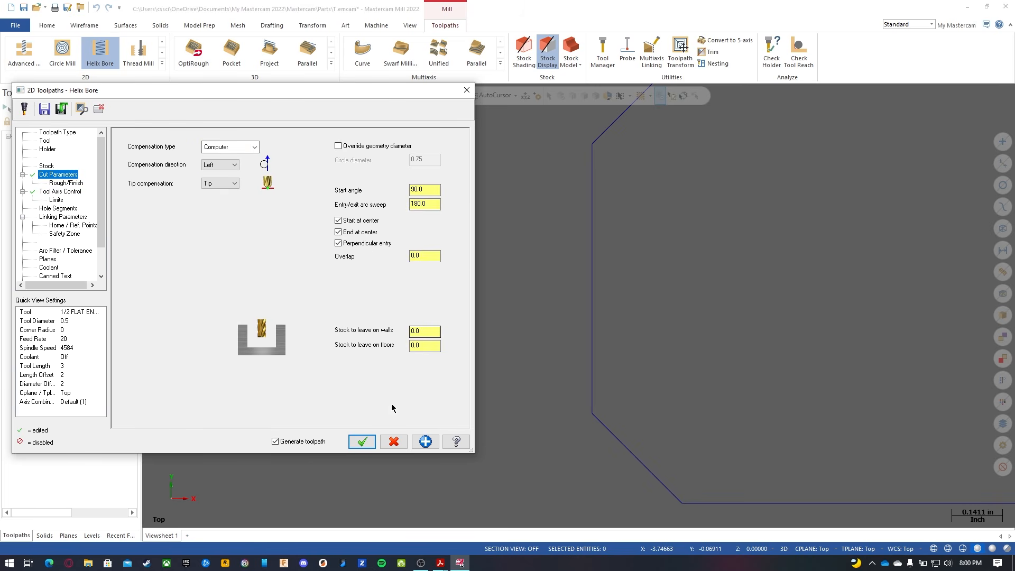
{"action": "left_click", "coordinate": [361, 441]}
{"action": "left_click", "coordinate": [362, 441]}
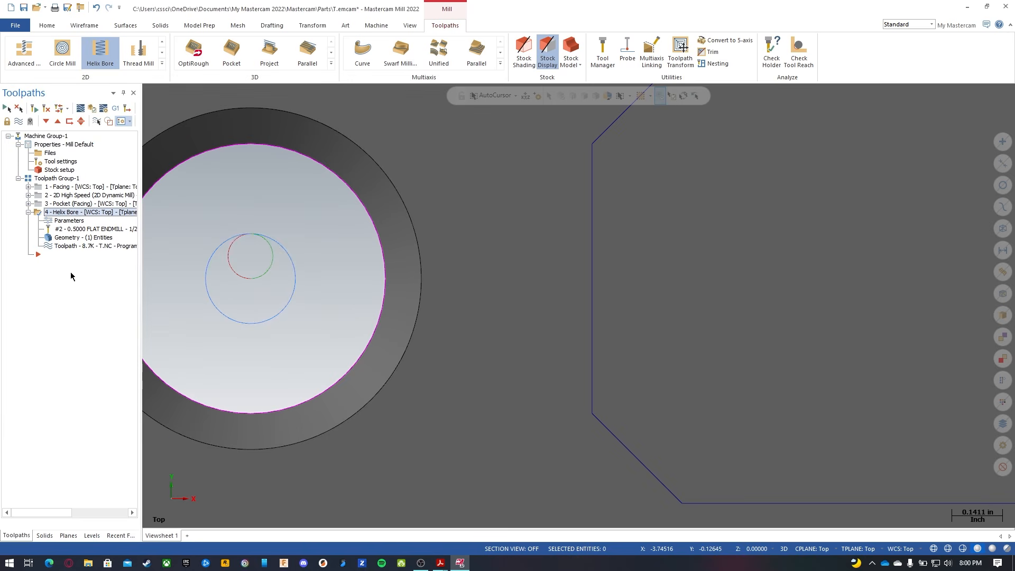
Collapse the helix bore operation and turn off its toolpath display.
{"action": "left_click", "coordinate": [28, 212]}
{"action": "left_click", "coordinate": [18, 121]}
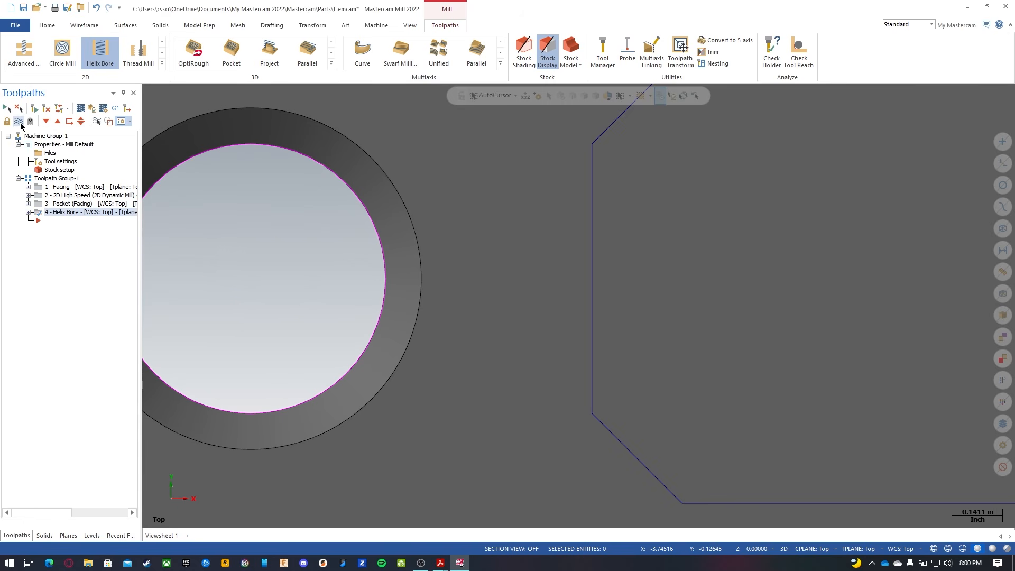
{"action": "scroll", "coordinate": [214, 282], "scroll_direction": "down", "scroll_amount": 8}
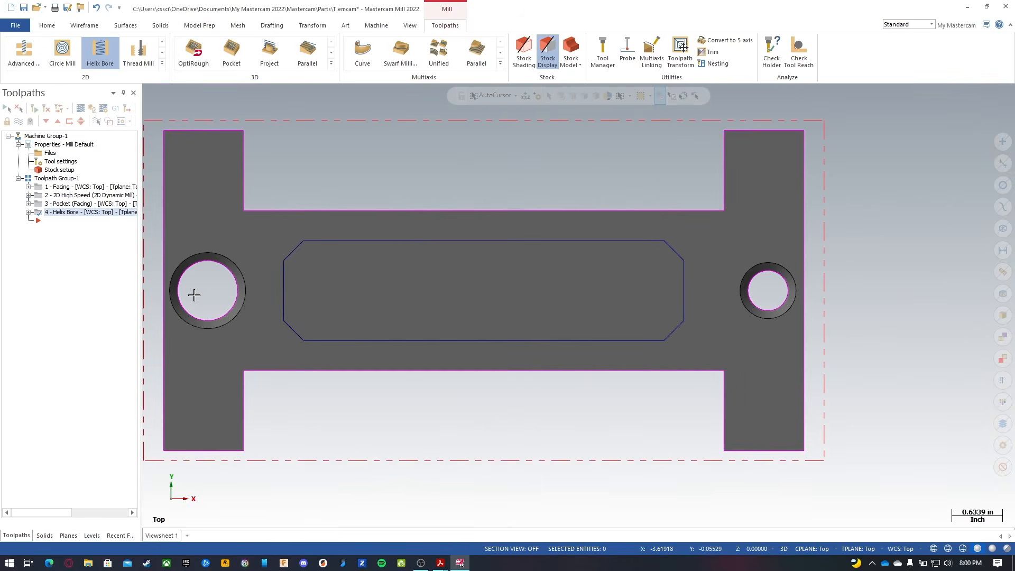
Start a Drill toolpath for the smaller countersunk hole at the part's right end.
{"action": "scroll", "coordinate": [595, 293], "scroll_direction": "up", "scroll_amount": 7}
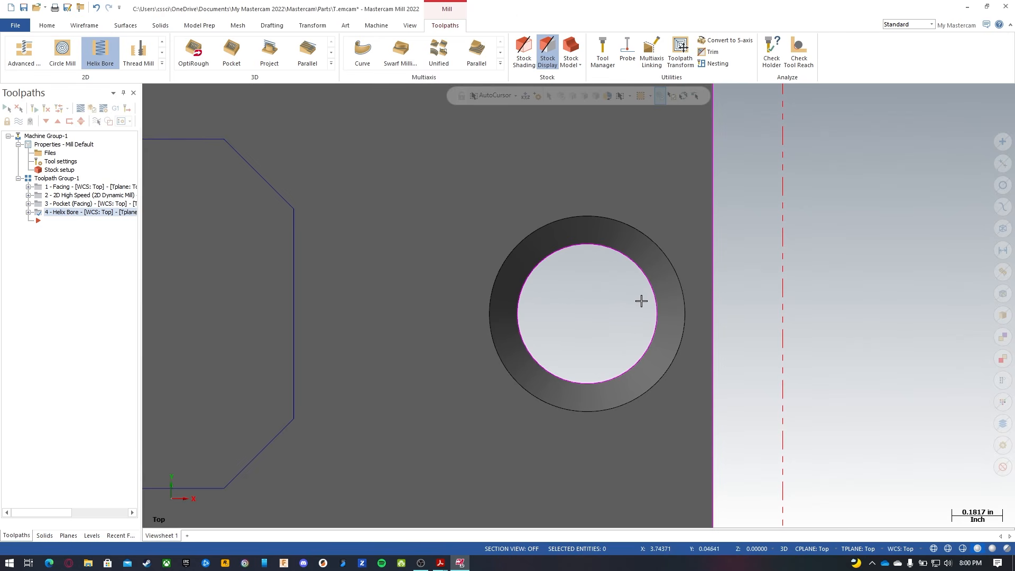
{"action": "middle_click_drag", "start_coordinate": [641, 340], "coordinate": [667, 275]}
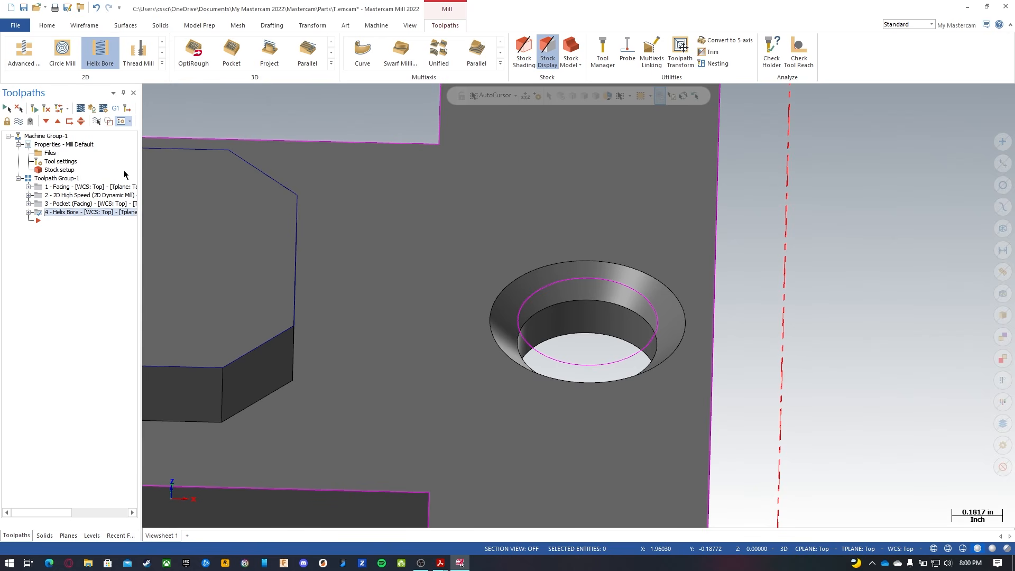
{"action": "left_click", "coordinate": [162, 63]}
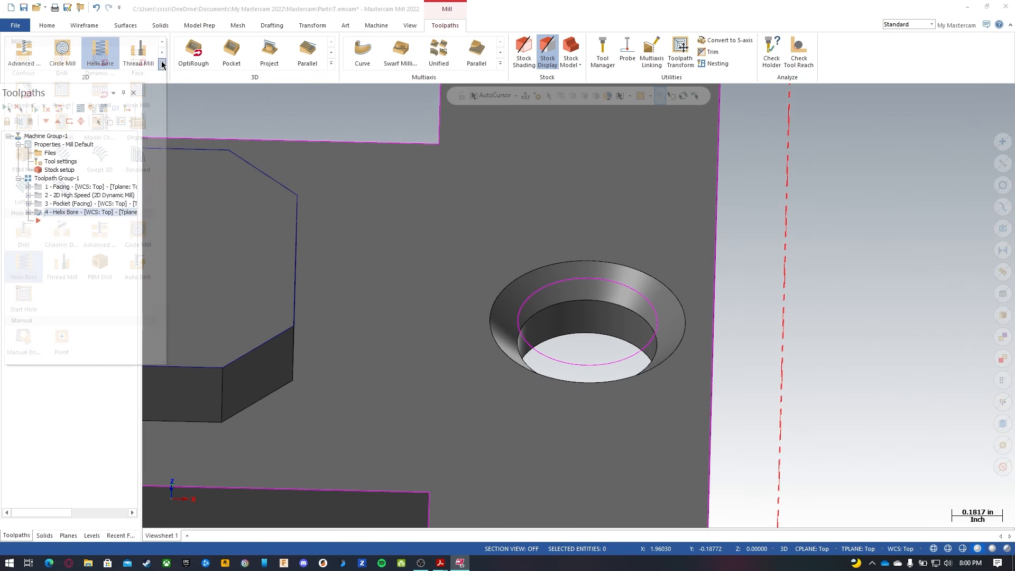
{"action": "left_click", "coordinate": [64, 63]}
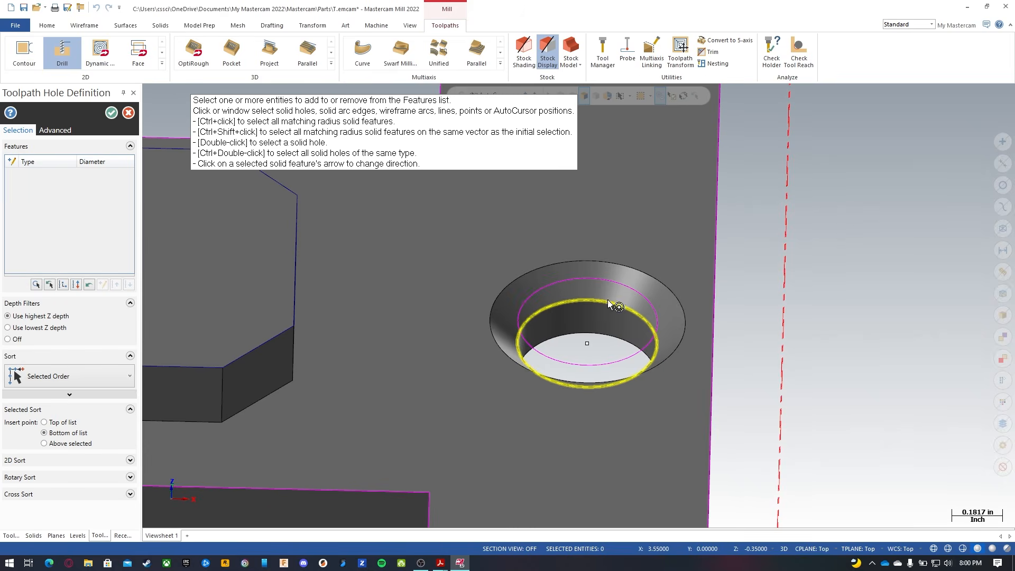
{"action": "left_click", "coordinate": [608, 301]}
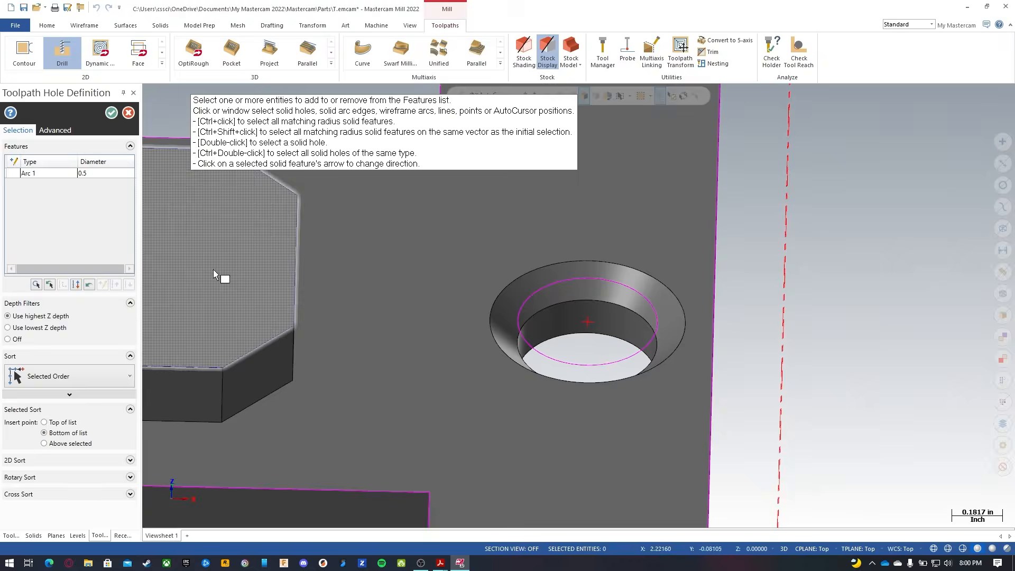
{"action": "double_click", "coordinate": [613, 311]}
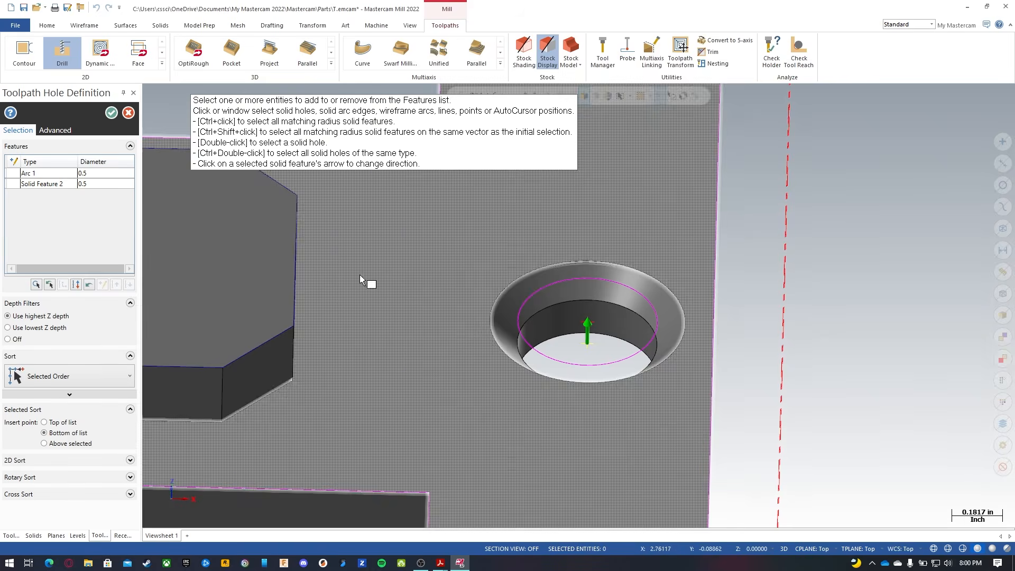
{"action": "left_click", "coordinate": [110, 185]}
{"action": "key", "text": "Delete"}
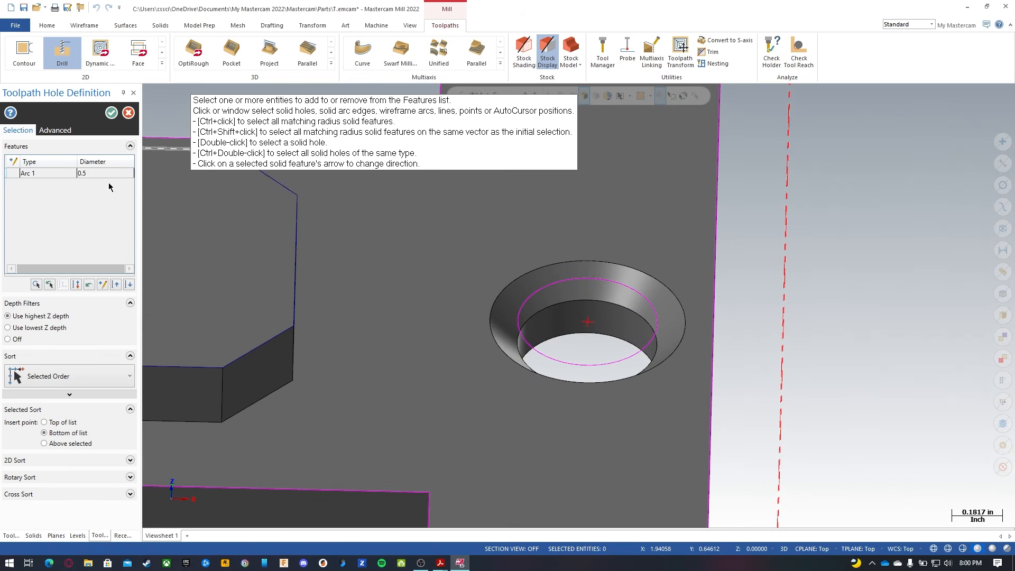
{"action": "left_click", "coordinate": [103, 175]}
{"action": "key", "text": "Delete"}
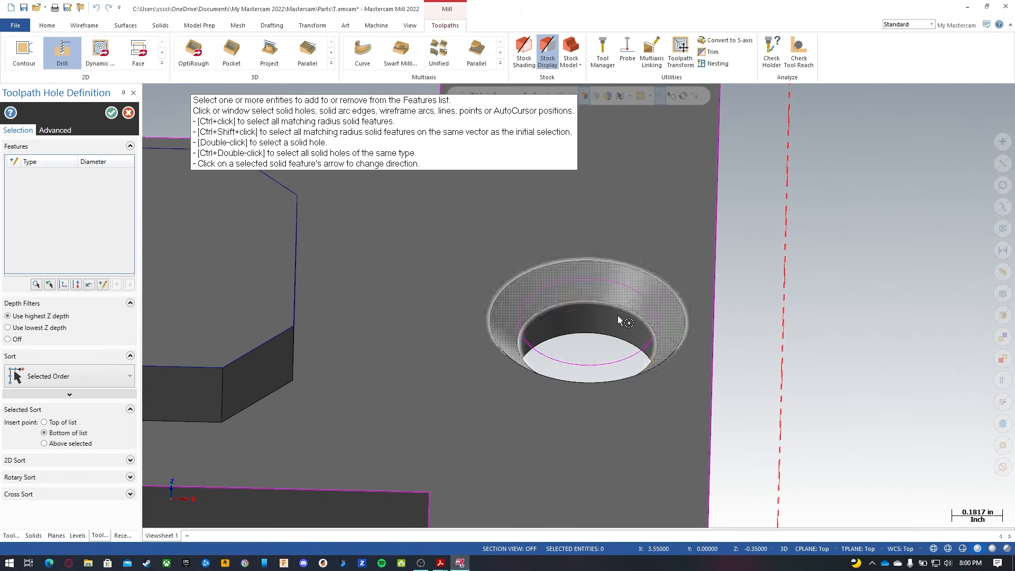
Define the drill geometry with the smaller hole's wireframe circle and open the drill operation's tool settings.
{"action": "left_click", "coordinate": [612, 281]}
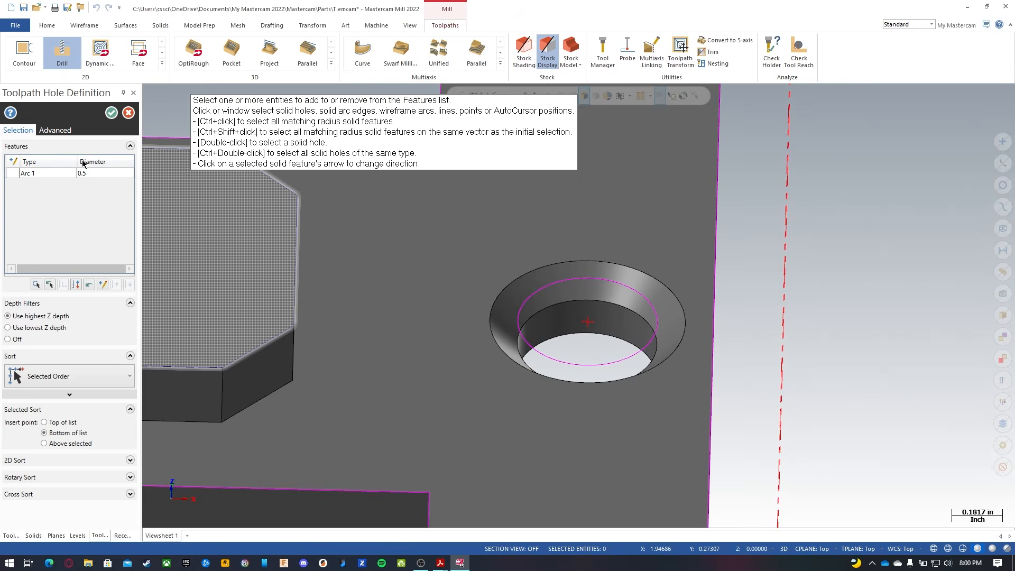
{"action": "left_click", "coordinate": [111, 113]}
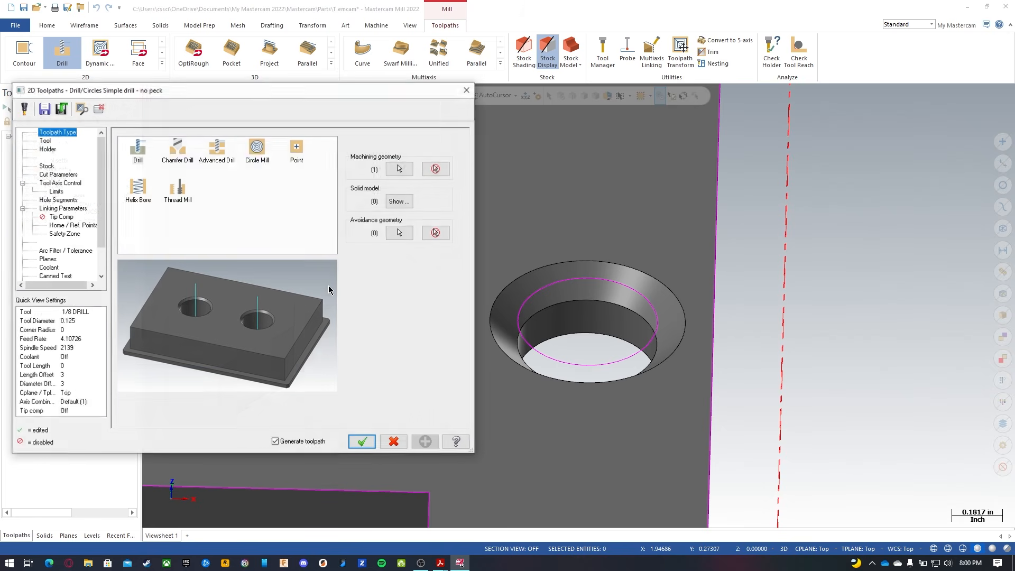
{"action": "left_click", "coordinate": [47, 141]}
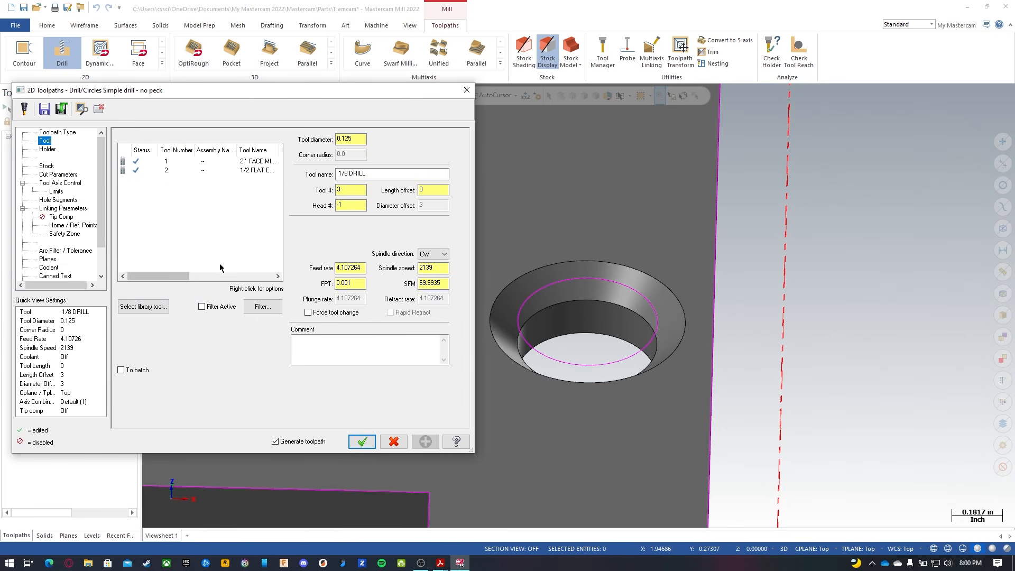
Check the drill toolpath type, open the tool library's filter and clear all selected tool types.
{"action": "left_click", "coordinate": [60, 132]}
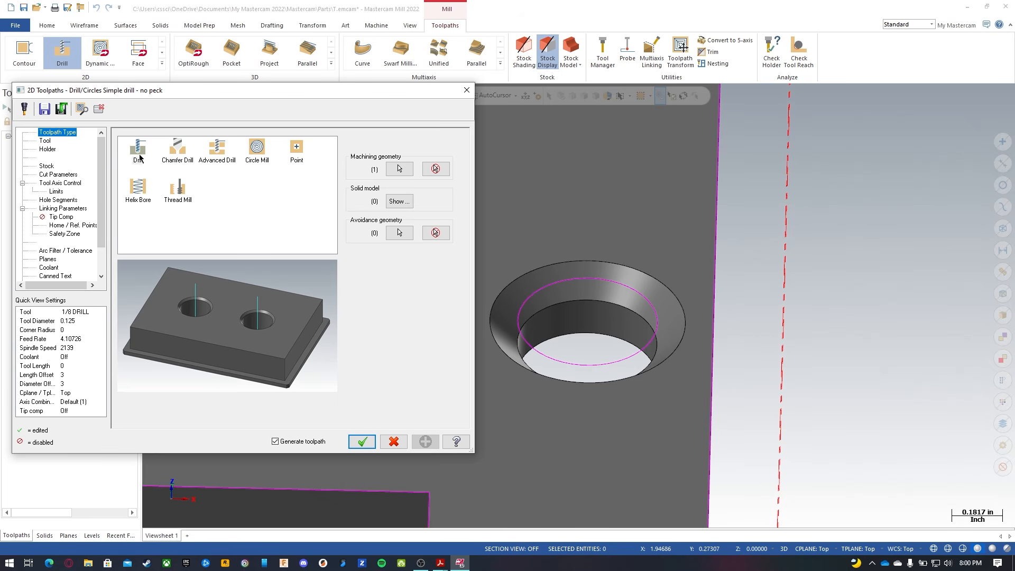
{"action": "left_click", "coordinate": [45, 141]}
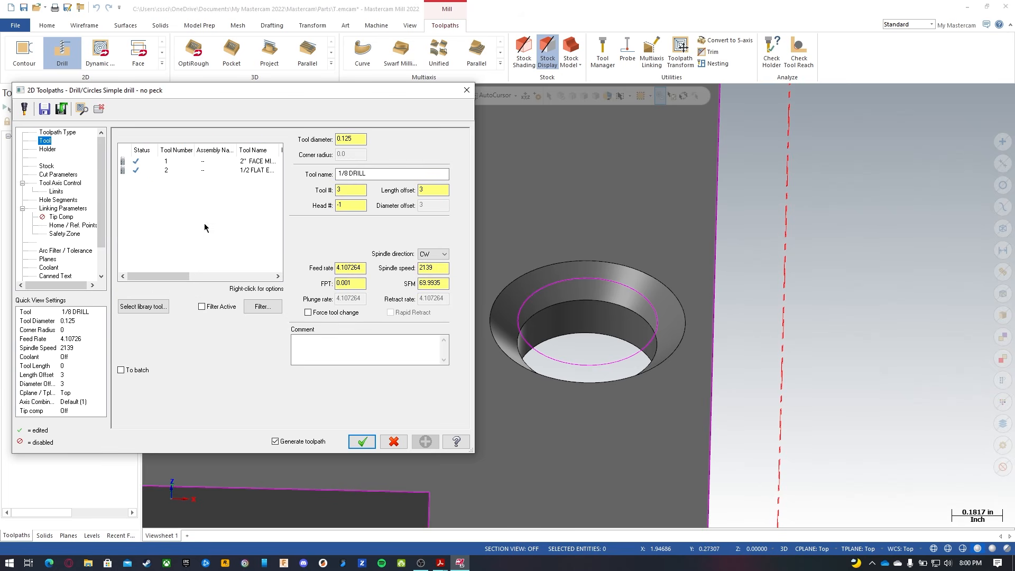
{"action": "right_click", "coordinate": [194, 209]}
{"action": "left_click", "coordinate": [227, 214]}
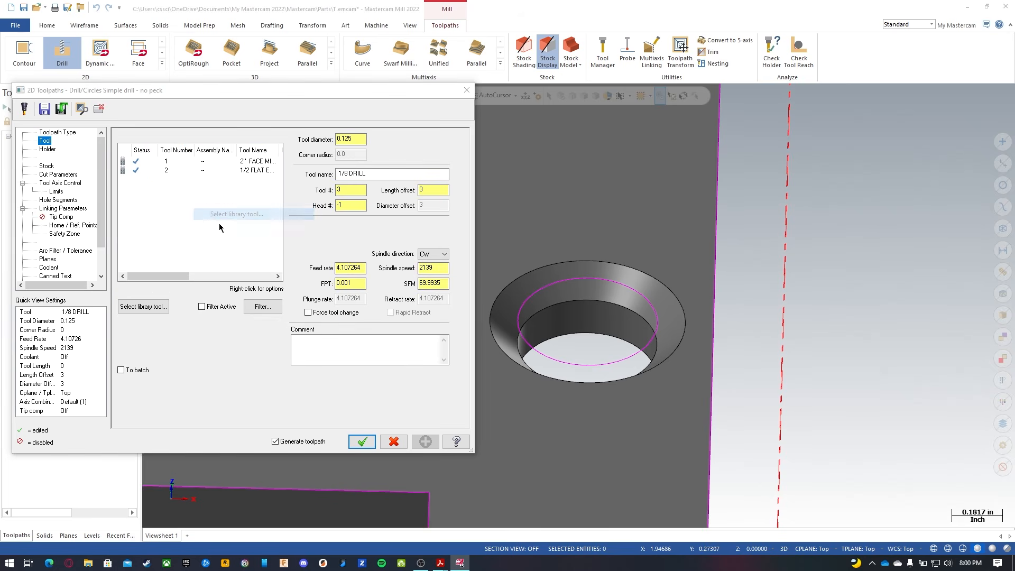
{"action": "left_click", "coordinate": [322, 189]}
{"action": "left_click", "coordinate": [125, 292]}
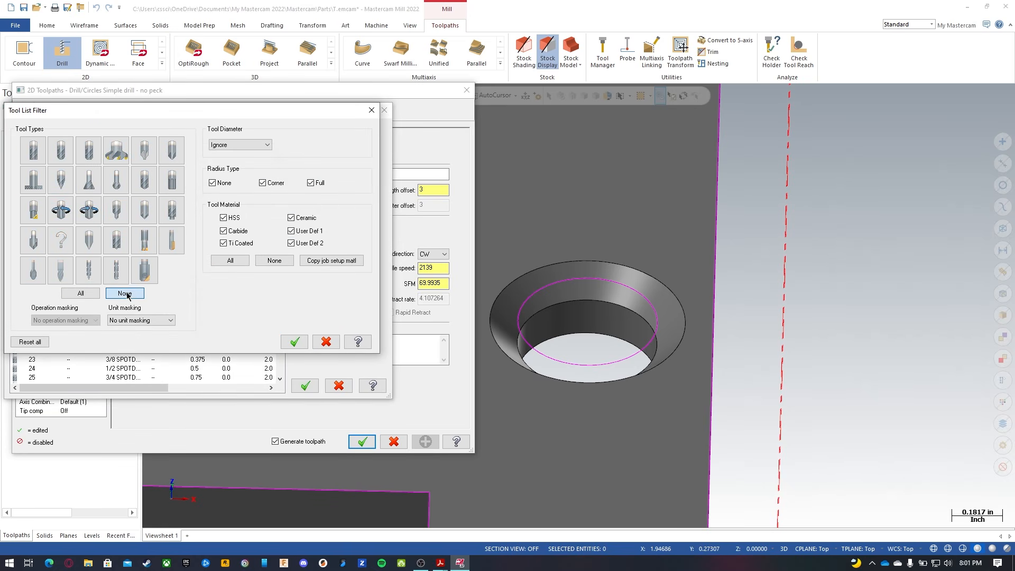
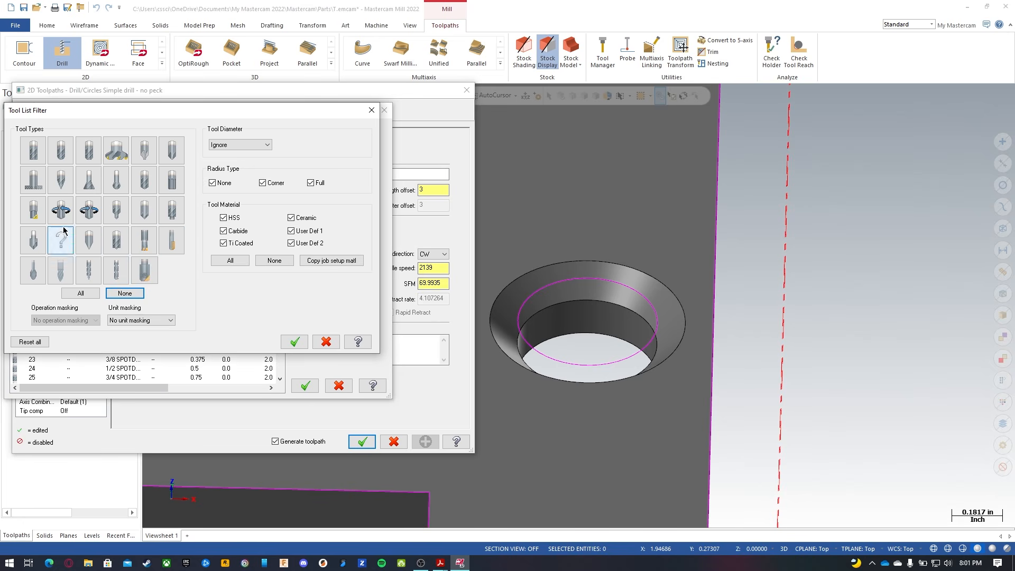
Filter the library for drills with a diameter equal to 0.5 and add the 1/2 DRILL to the operation.
{"action": "left_click", "coordinate": [143, 181]}
{"action": "left_click", "coordinate": [249, 145]}
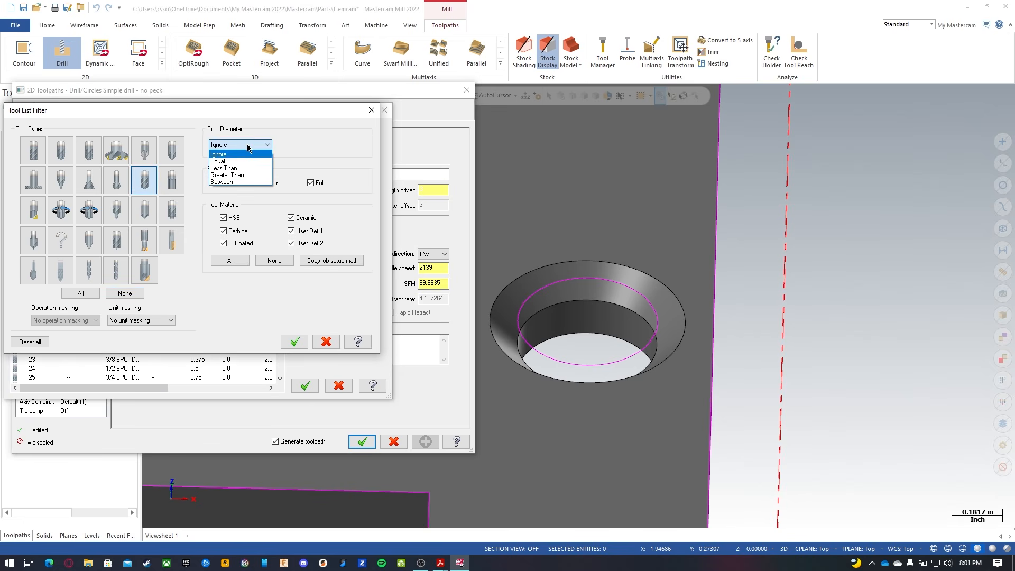
{"action": "left_click", "coordinate": [243, 161]}
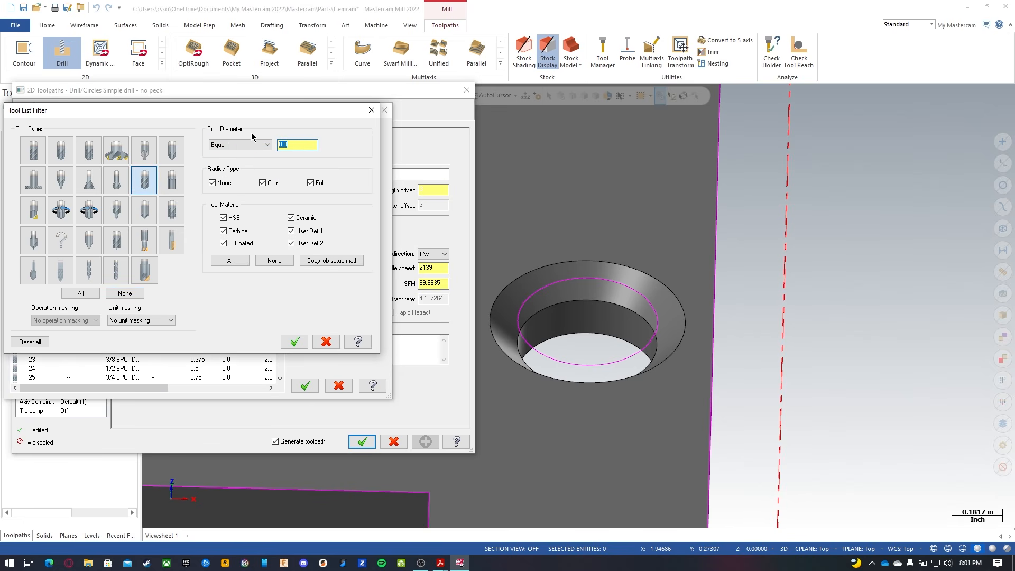
{"action": "type", "text": "0.5"}
{"action": "left_click", "coordinate": [294, 341]}
{"action": "left_click", "coordinate": [64, 163]}
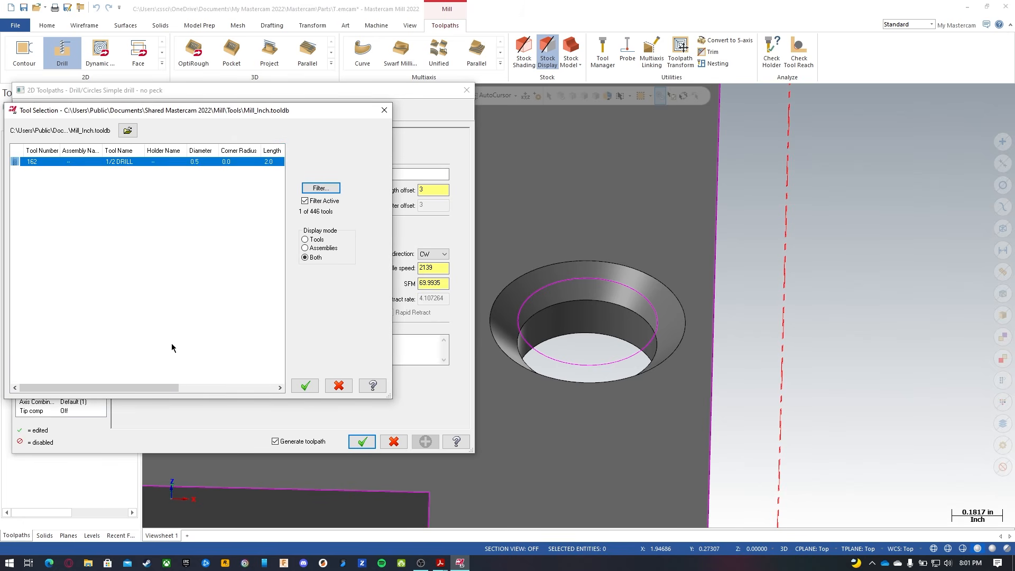
{"action": "left_click", "coordinate": [305, 384]}
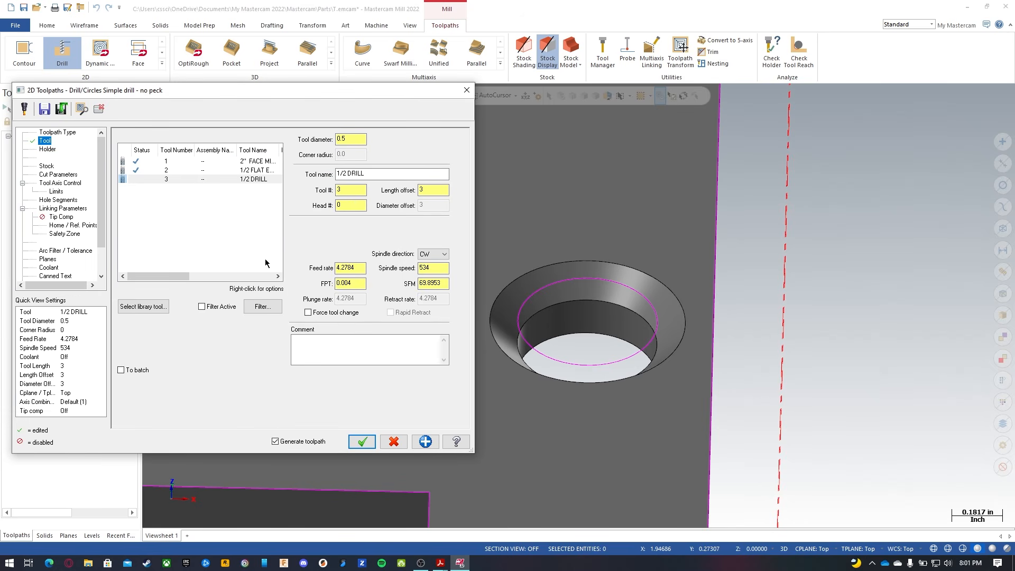
Set the drill's cutting speed to 80 SFM and its feed per tooth to .5/150.
{"action": "left_click_drag", "start_coordinate": [447, 282], "coordinate": [408, 278]}
{"action": "type", "text": "80"}
{"action": "key", "text": "Tab"}
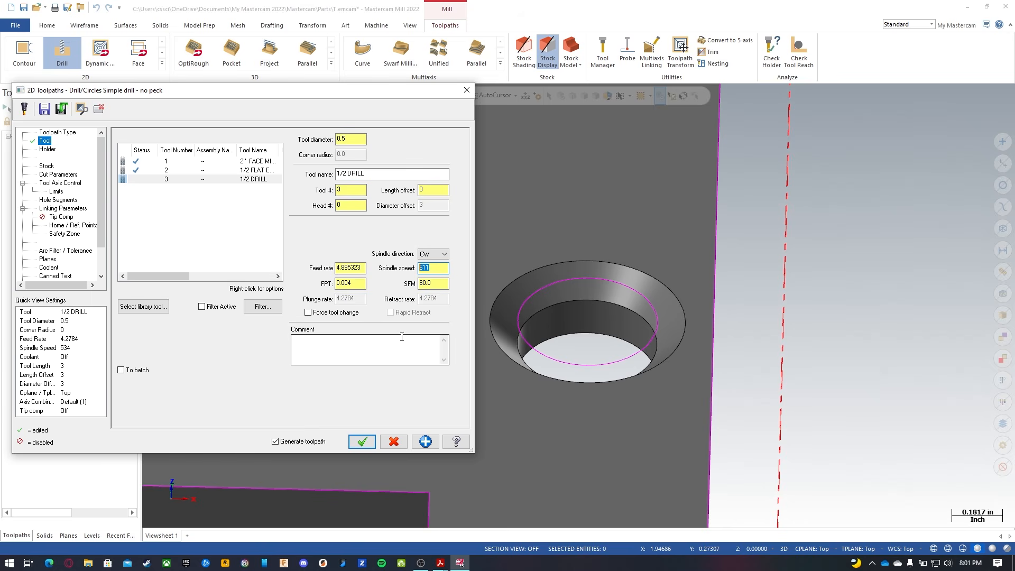
{"action": "left_click", "coordinate": [351, 284]}
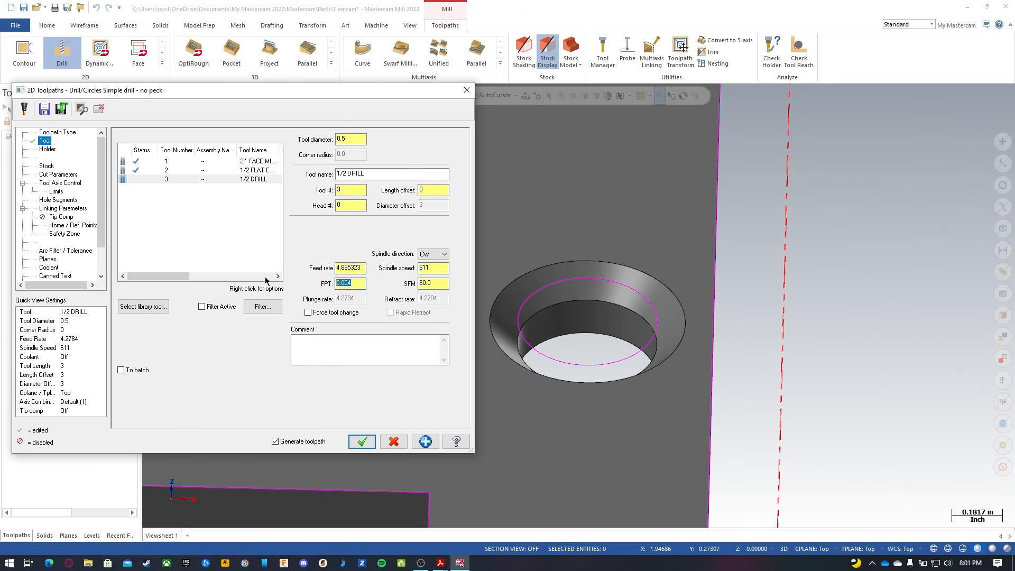
{"action": "type", "text": "."}
{"action": "type", "text": "5/150"}
{"action": "key", "text": "Return"}
Review the feed per tooth and feed rate, and enter the operation comment "Drill 0.5 hole".
{"action": "left_click", "coordinate": [359, 282]}
{"action": "double_click", "coordinate": [362, 285]}
{"action": "double_click", "coordinate": [349, 268]}
{"action": "left_click", "coordinate": [334, 356]}
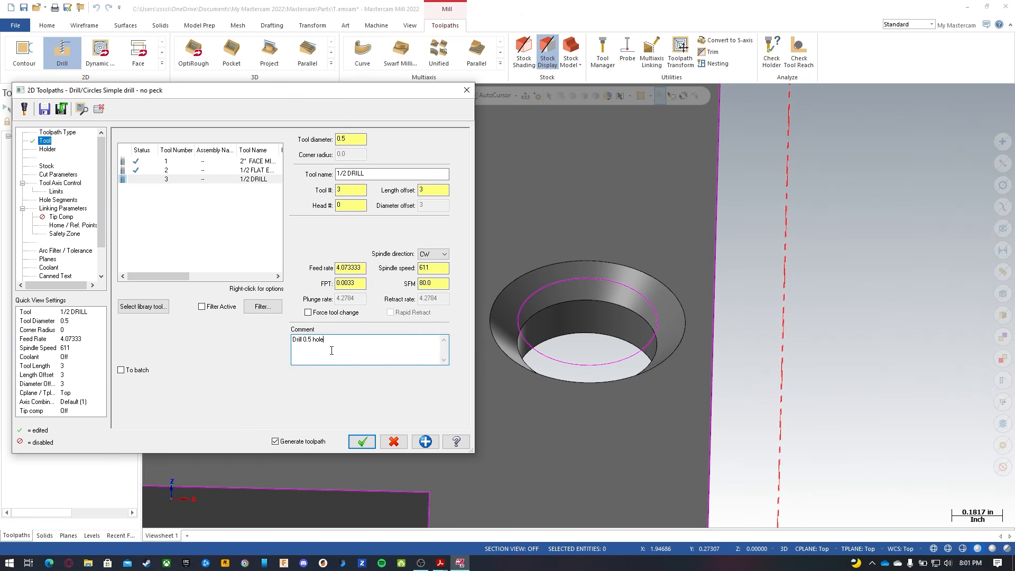
Choose the Drill/Counterbore cycle, review the tool axis control and go on to the linking parameters.
{"action": "left_click", "coordinate": [55, 175]}
{"action": "left_click", "coordinate": [202, 145]}
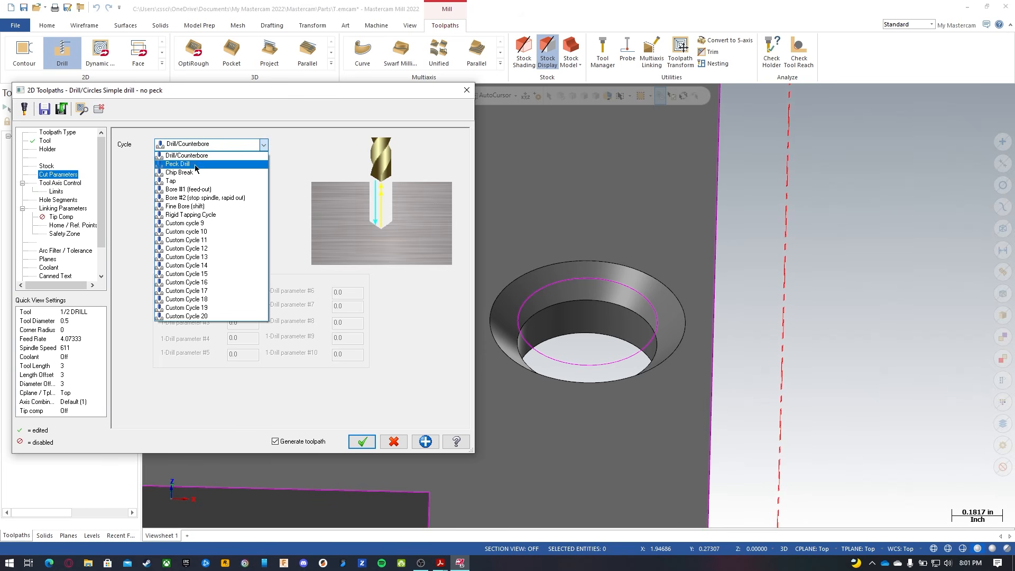
{"action": "left_click", "coordinate": [190, 155]}
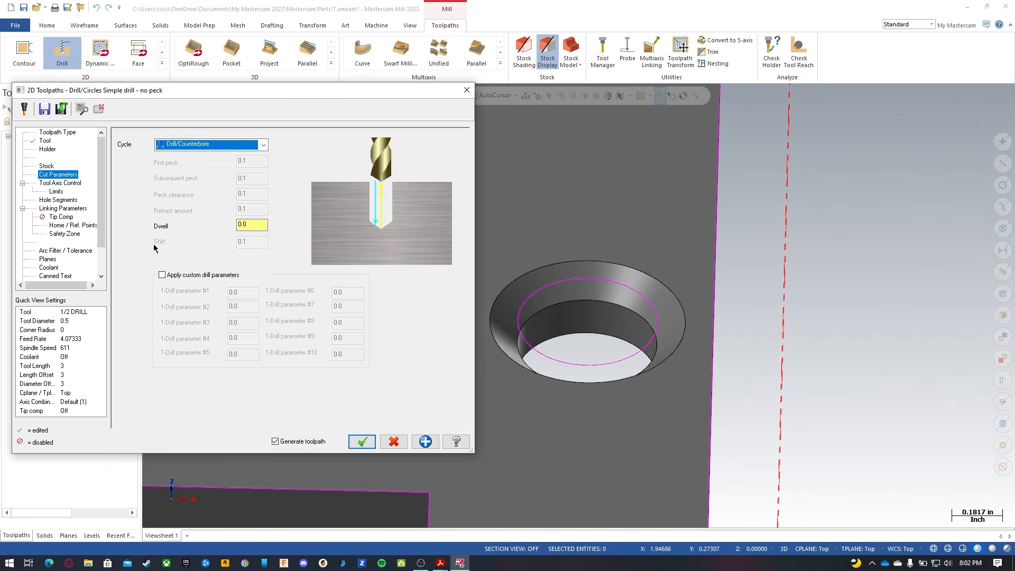
{"action": "left_click", "coordinate": [62, 184]}
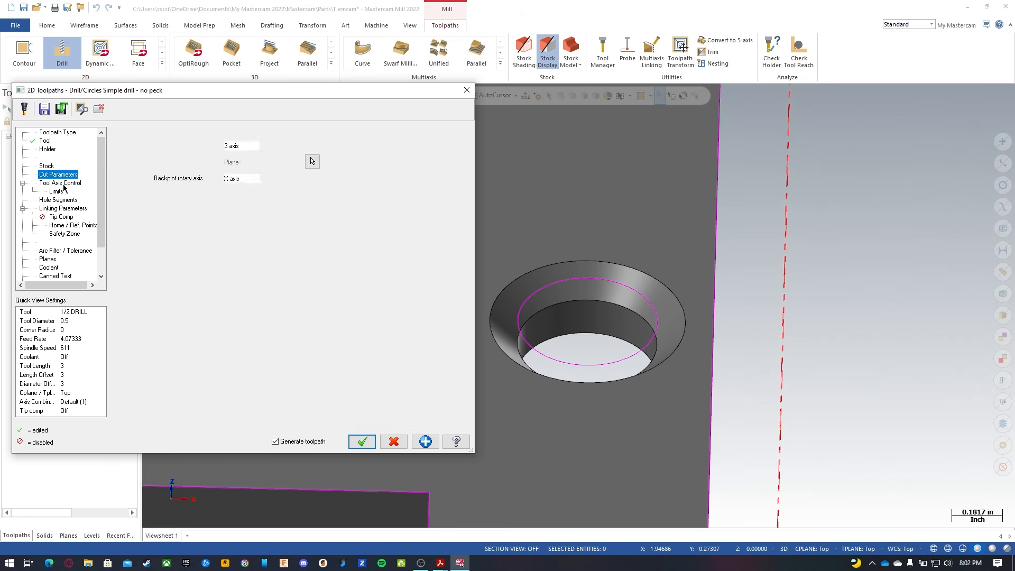
{"action": "key", "text": "Down"}
{"action": "key", "text": "Down"}
{"action": "key", "text": "Down"}
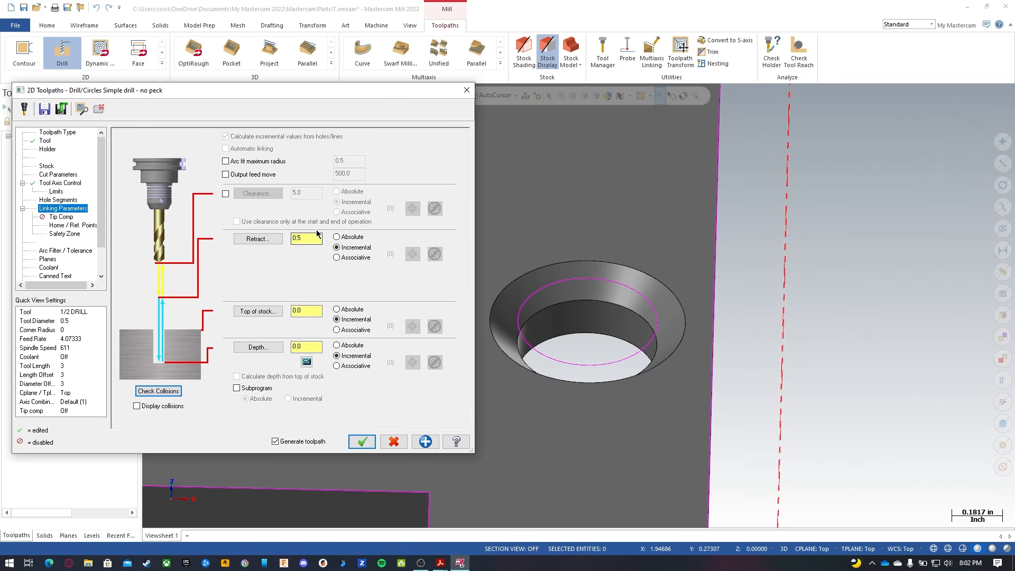
Enable clearance at an absolute 2.0 and set the retract height to an absolute 0.1.
{"action": "left_click", "coordinate": [225, 194]}
{"action": "double_click", "coordinate": [295, 194]}
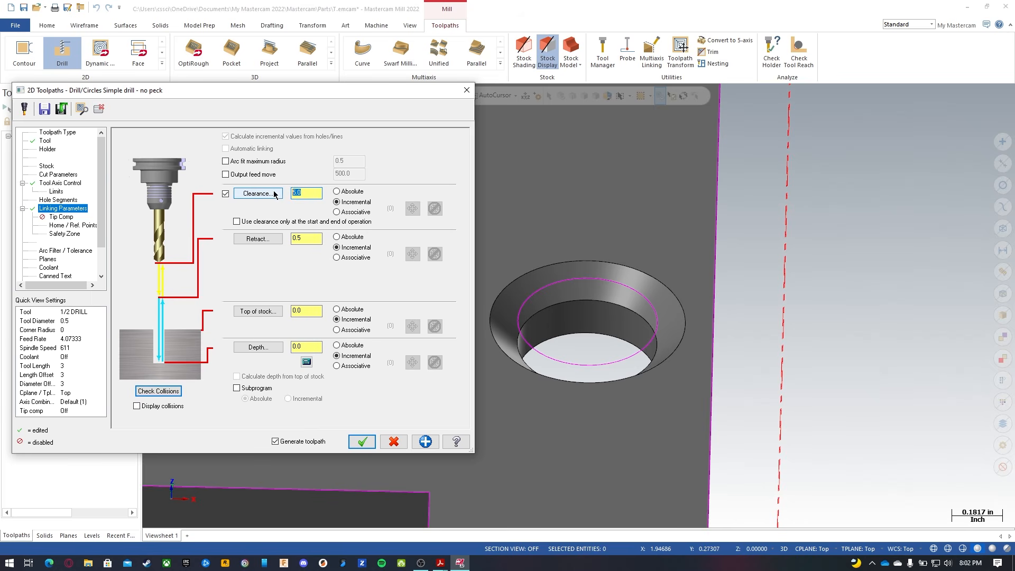
{"action": "type", "text": "2.0"}
{"action": "left_click", "coordinate": [336, 192]}
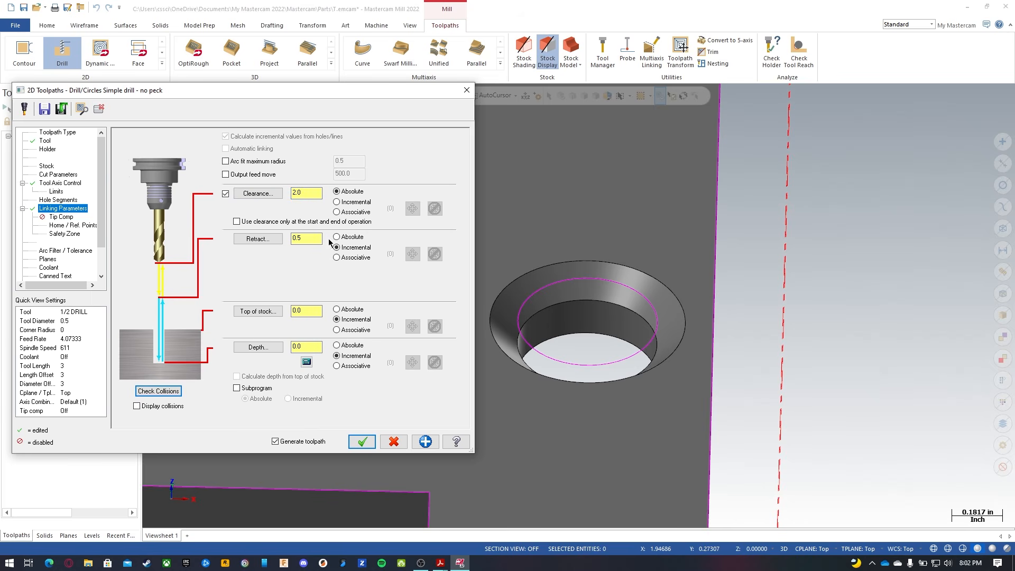
{"action": "double_click", "coordinate": [306, 238]}
{"action": "type", "text": "."}
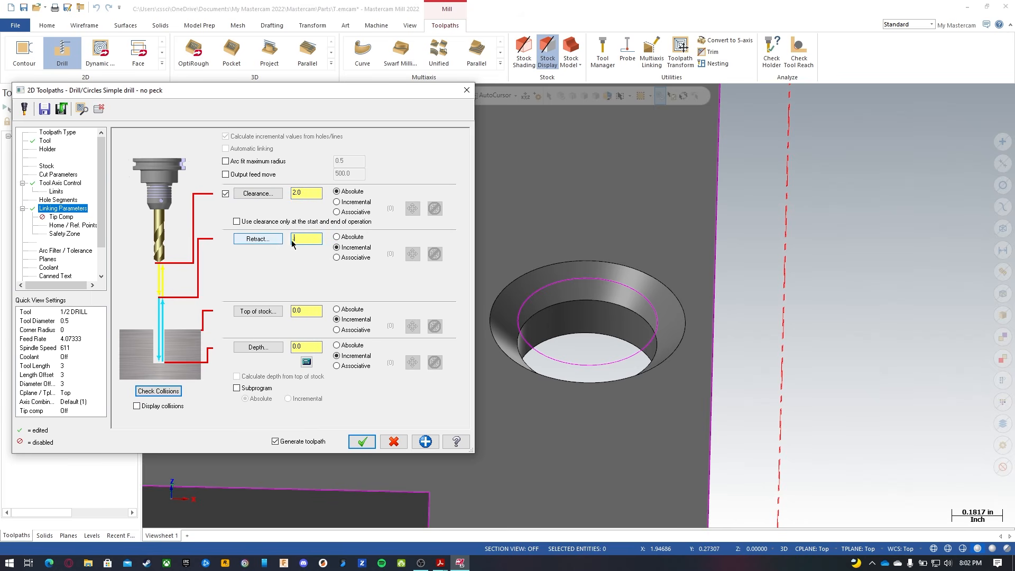
{"action": "left_click", "coordinate": [353, 238]}
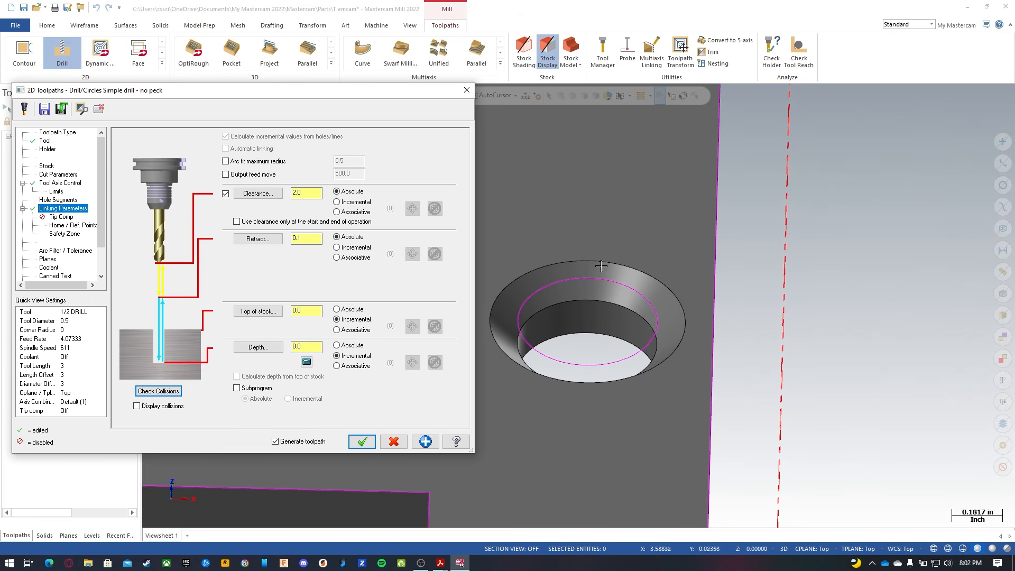
Set the top of stock to an absolute -0.25 and the drill depth to an absolute -0.5.
{"action": "scroll", "coordinate": [740, 412], "scroll_direction": "down", "scroll_amount": 2}
{"action": "scroll", "coordinate": [798, 404], "scroll_direction": "down", "scroll_amount": 1}
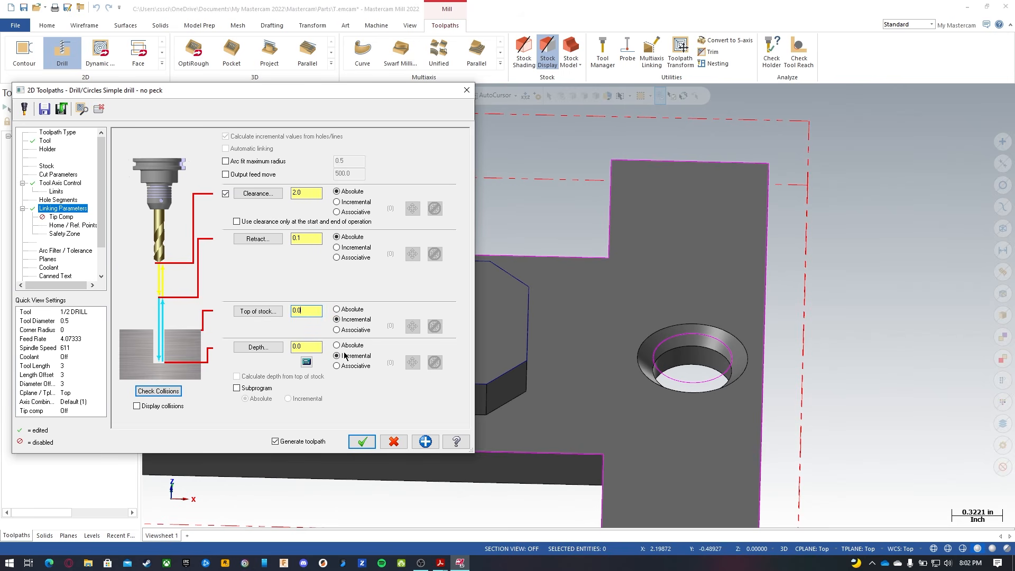
{"action": "left_click", "coordinate": [353, 312]}
{"action": "double_click", "coordinate": [299, 312]}
{"action": "type", "text": "1"}
{"action": "key", "text": "Return"}
{"action": "left_click", "coordinate": [345, 347]}
{"action": "left_click", "coordinate": [309, 346]}
{"action": "type", "text": "-"}
Preview the drill toolpath from the side and add the 0.5 drill's tip length to the depth with the depth calculator.
{"action": "left_click", "coordinate": [81, 109]}
{"action": "middle_click_drag", "start_coordinate": [600, 238], "coordinate": [605, 189]}
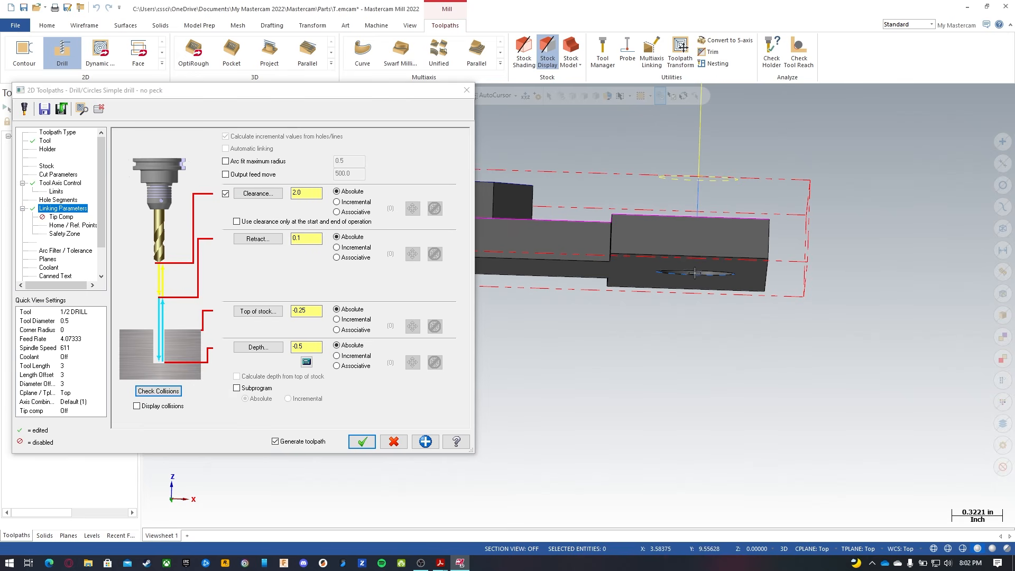
{"action": "left_click", "coordinate": [307, 362]}
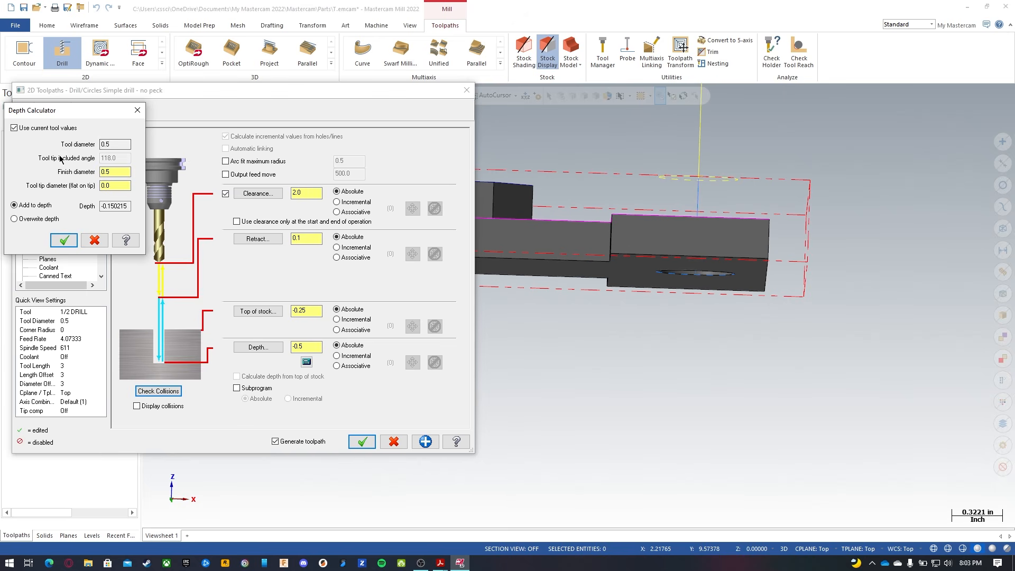
{"action": "double_click", "coordinate": [114, 171]}
{"action": "double_click", "coordinate": [115, 206]}
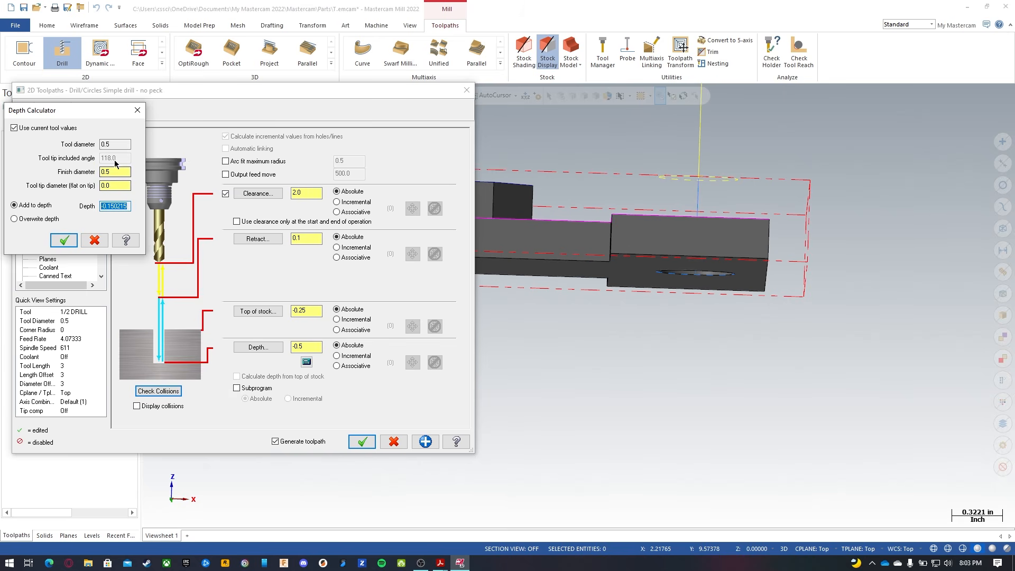
{"action": "left_click", "coordinate": [64, 240]}
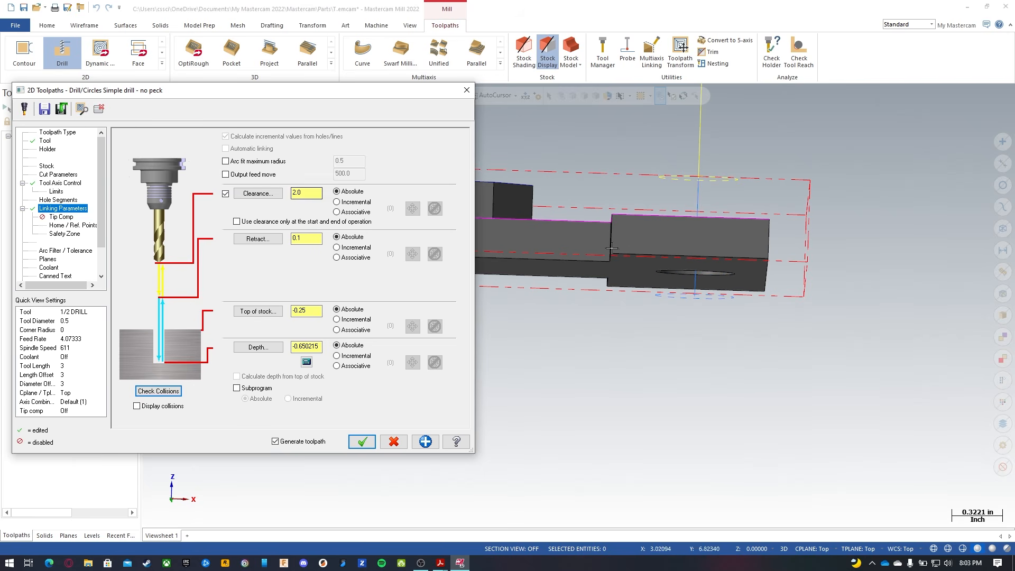
Deepen the drilling by .05, round the absolute depth to -0.7 and accept the drill operation.
{"action": "middle_click_drag", "start_coordinate": [734, 291], "coordinate": [735, 290]}
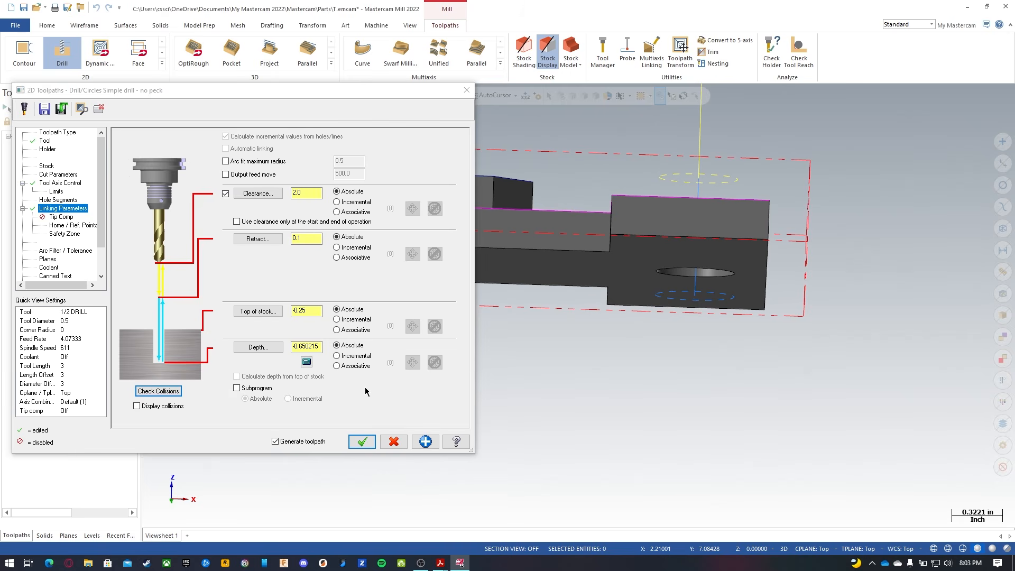
{"action": "left_click", "coordinate": [316, 347]}
{"action": "type", "text": "5"}
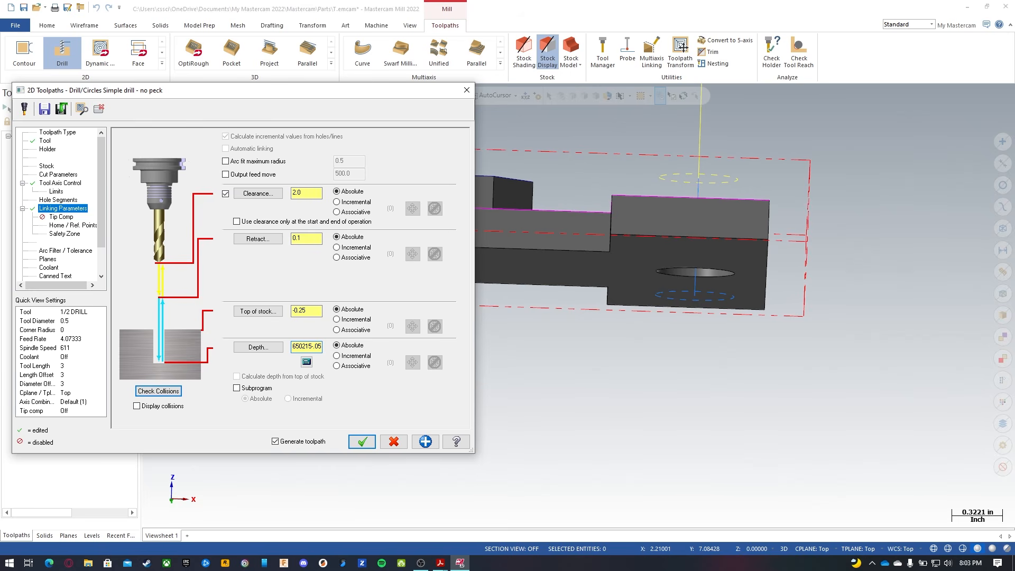
{"action": "key", "text": "Return"}
{"action": "left_click", "coordinate": [319, 349]}
{"action": "key", "text": "Return"}
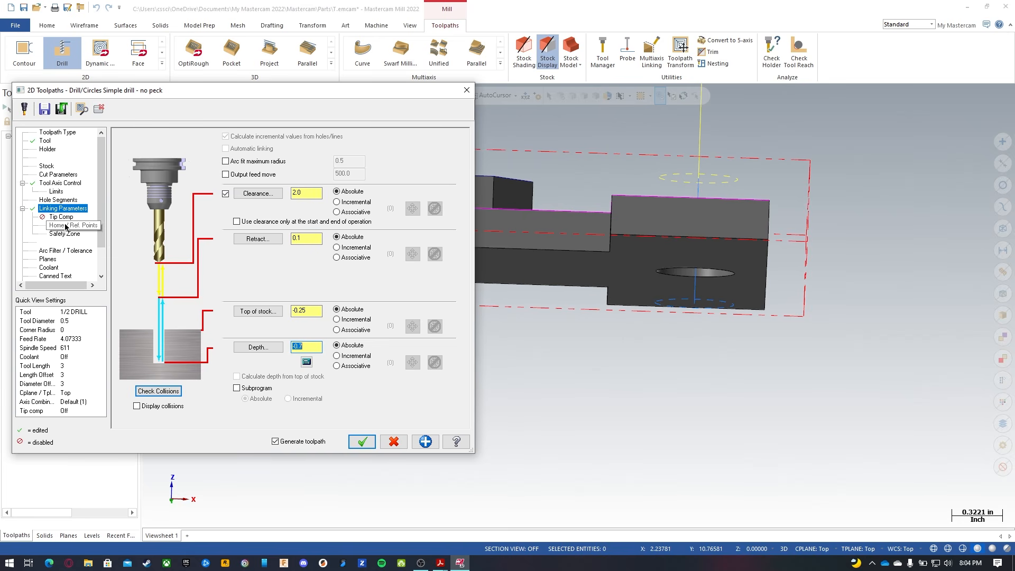
{"action": "left_click", "coordinate": [362, 441]}
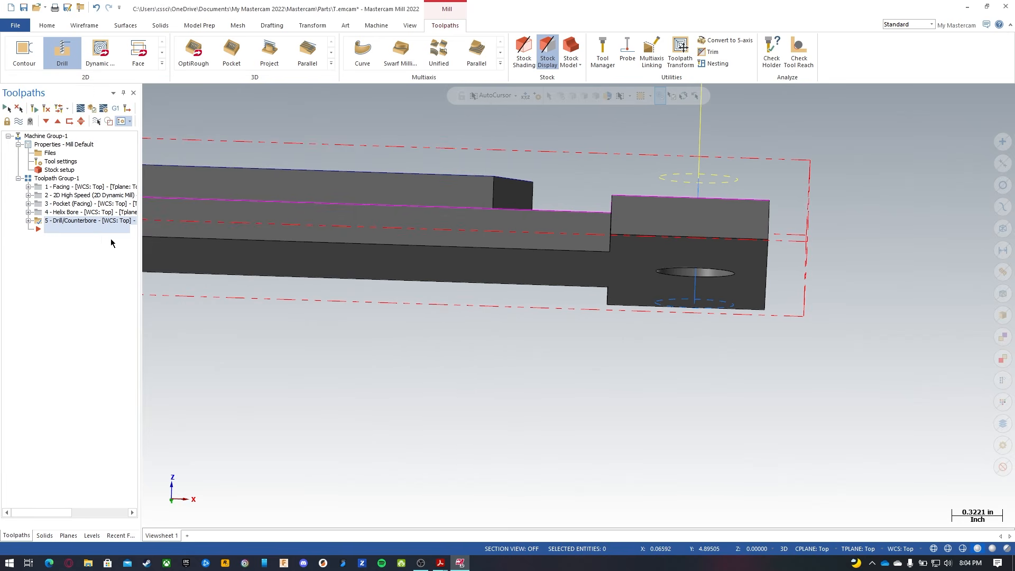
Backplot the drill operation in the front view and examine how far the drill tip breaks through the part's underside.
{"action": "left_click", "coordinate": [80, 108]}
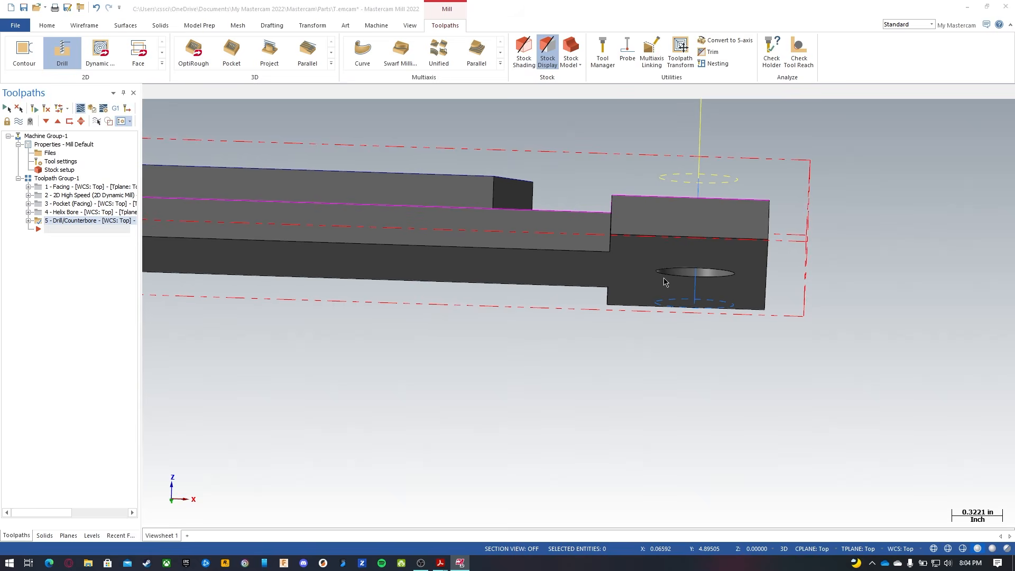
{"action": "key", "text": "alt+1"}
{"action": "key", "text": "alt+2"}
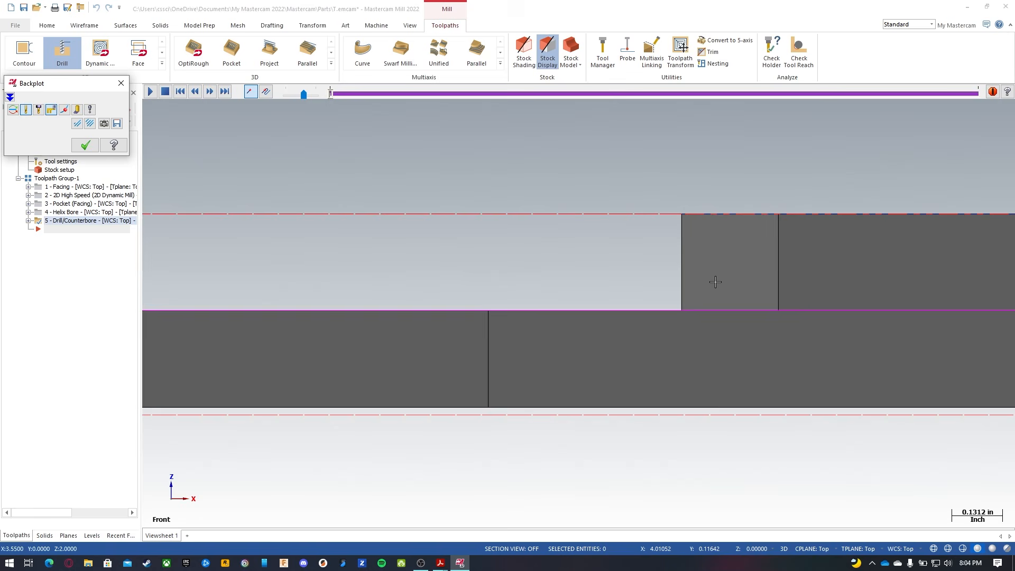
{"action": "scroll", "coordinate": [344, 256], "scroll_direction": "down", "scroll_amount": 8}
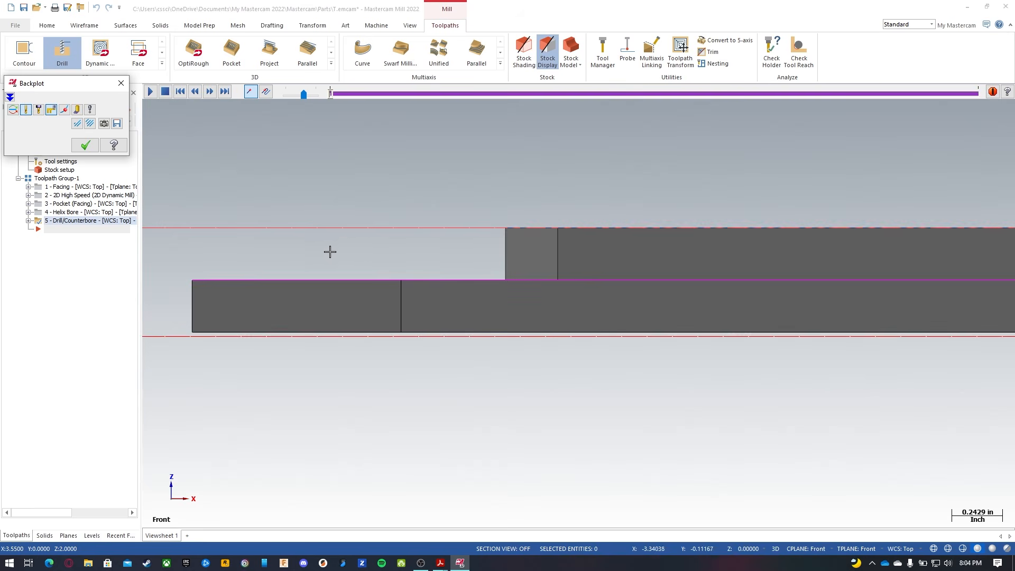
{"action": "scroll", "coordinate": [322, 260], "scroll_direction": "down", "scroll_amount": 2}
{"action": "scroll", "coordinate": [813, 251], "scroll_direction": "up", "scroll_amount": 4}
{"action": "scroll", "coordinate": [602, 408], "scroll_direction": "down", "scroll_amount": 3}
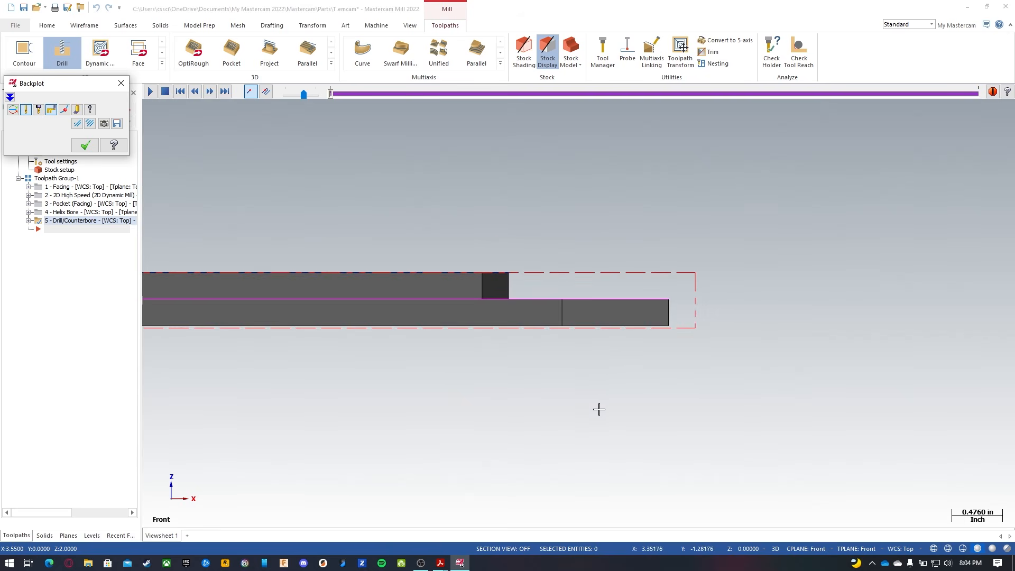
{"action": "scroll", "coordinate": [607, 349], "scroll_direction": "up", "scroll_amount": 2}
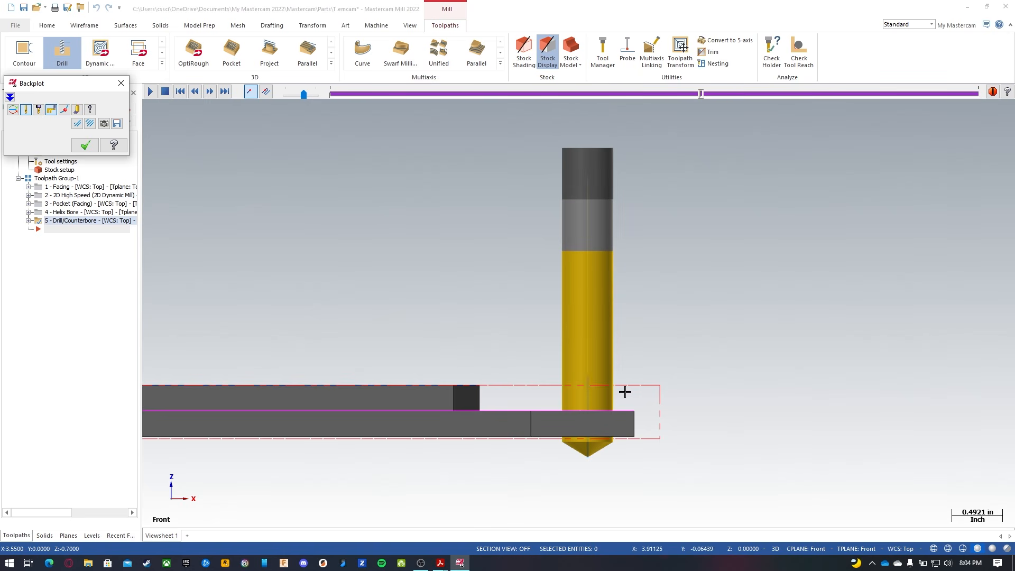
{"action": "scroll", "coordinate": [634, 422], "scroll_direction": "up", "scroll_amount": 5}
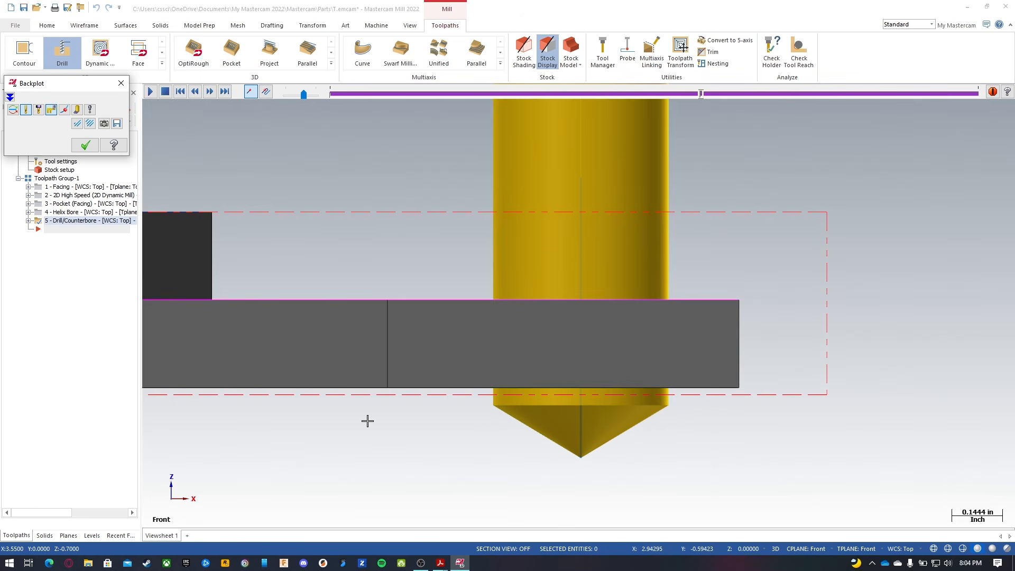
Set the drill operation's absolute depth to -0.5, regenerate it and backplot the drill in the front view.
{"action": "left_click", "coordinate": [85, 145]}
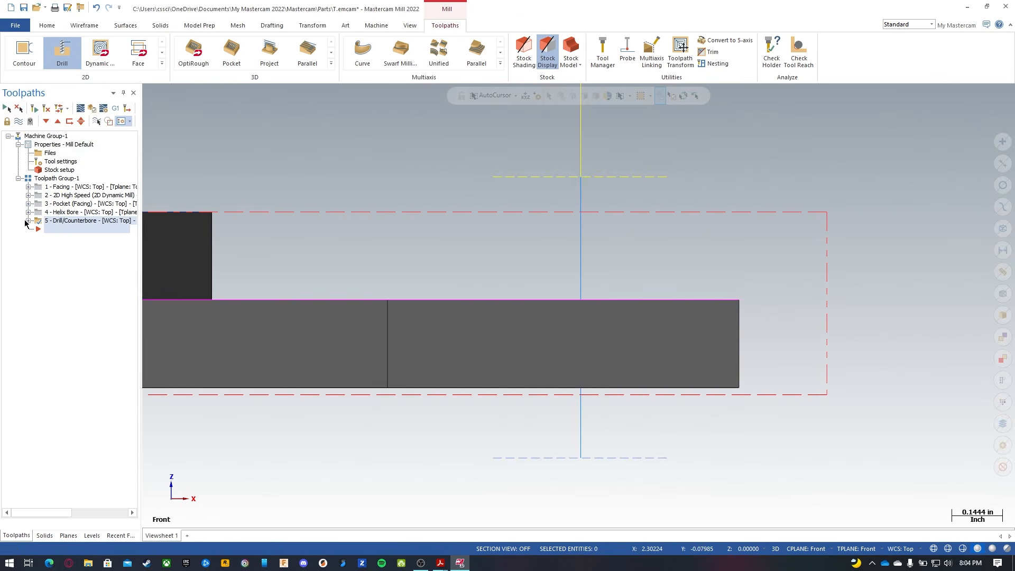
{"action": "left_click", "coordinate": [28, 221]}
{"action": "left_click", "coordinate": [67, 230]}
{"action": "double_click", "coordinate": [318, 349]}
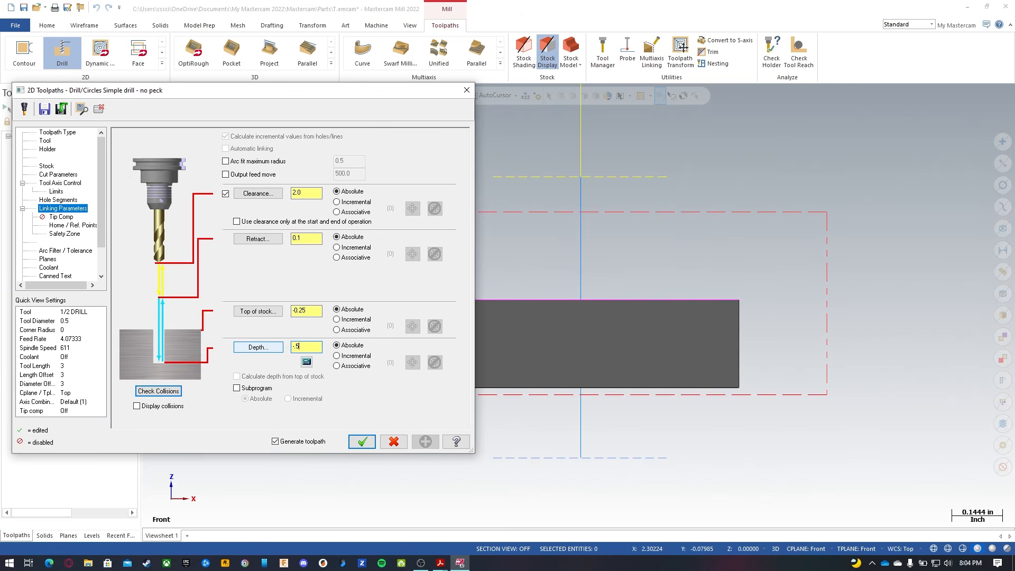
{"action": "left_click", "coordinate": [362, 441]}
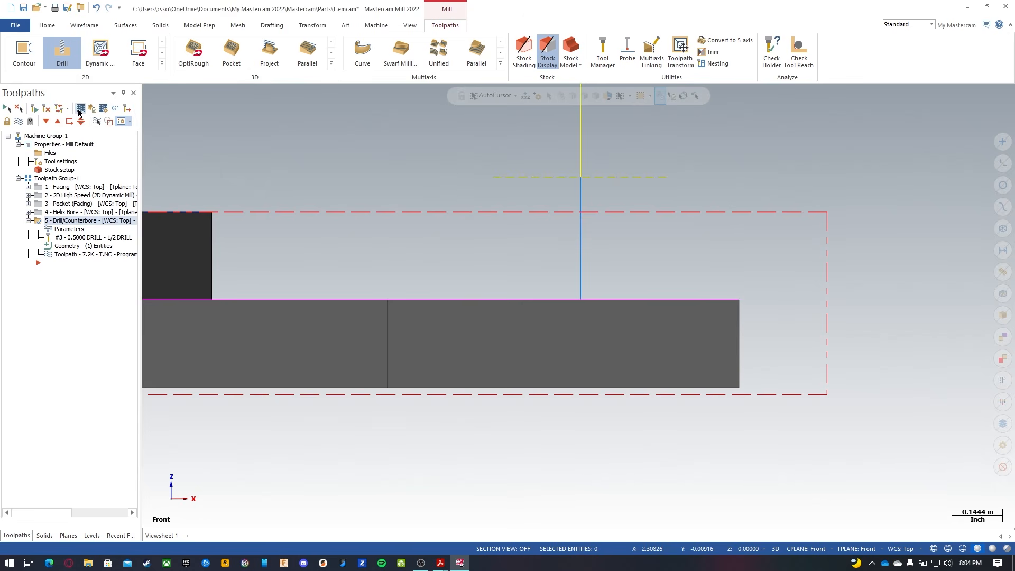
{"action": "left_click", "coordinate": [79, 109]}
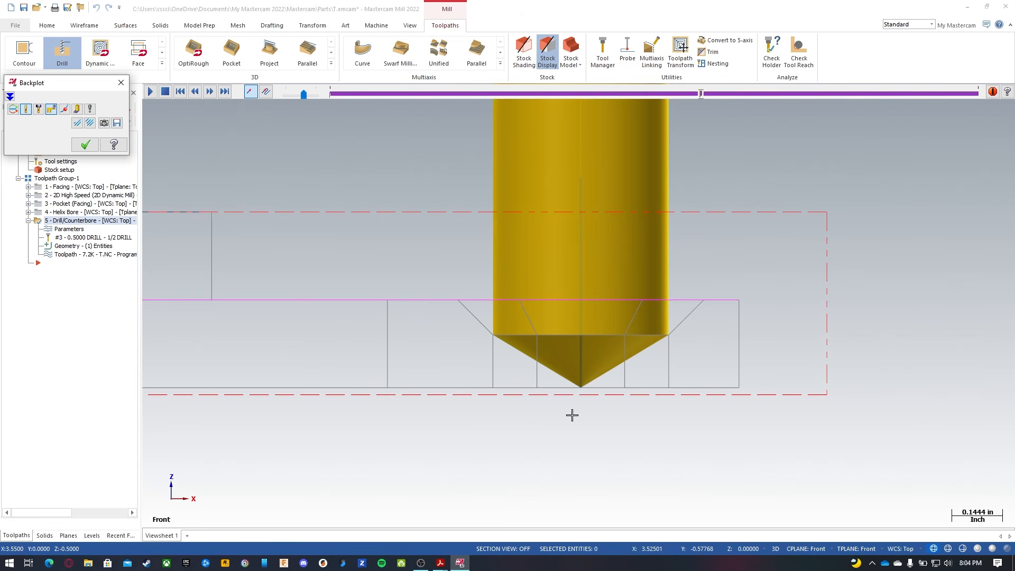
{"action": "key", "text": "Escape"}
Add the drill's tip length to the depth with the depth calculator and backplot the tip's breakthrough, viewing the part's underside.
{"action": "left_click", "coordinate": [65, 231]}
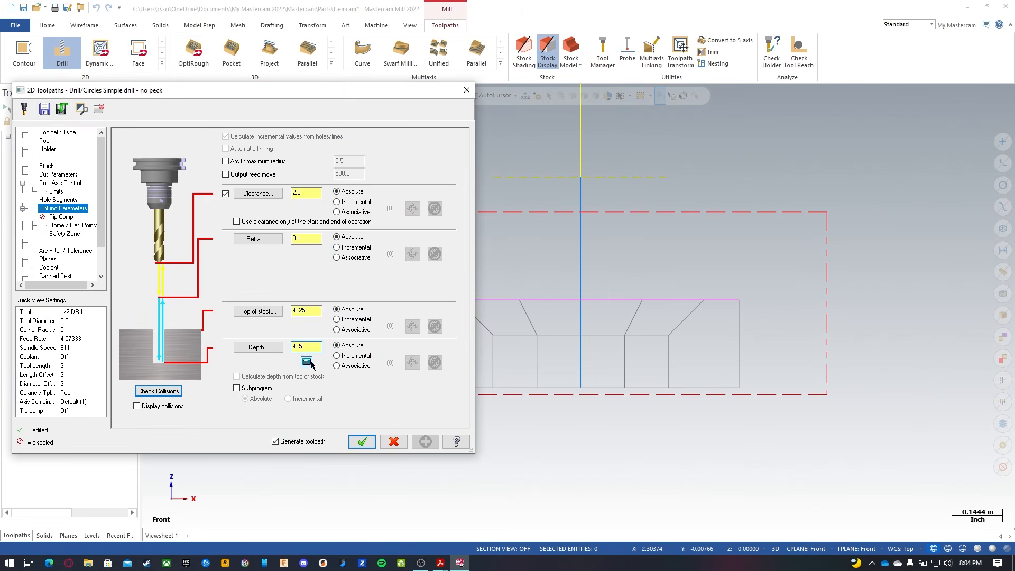
{"action": "left_click", "coordinate": [306, 361]}
{"action": "left_click", "coordinate": [95, 241]}
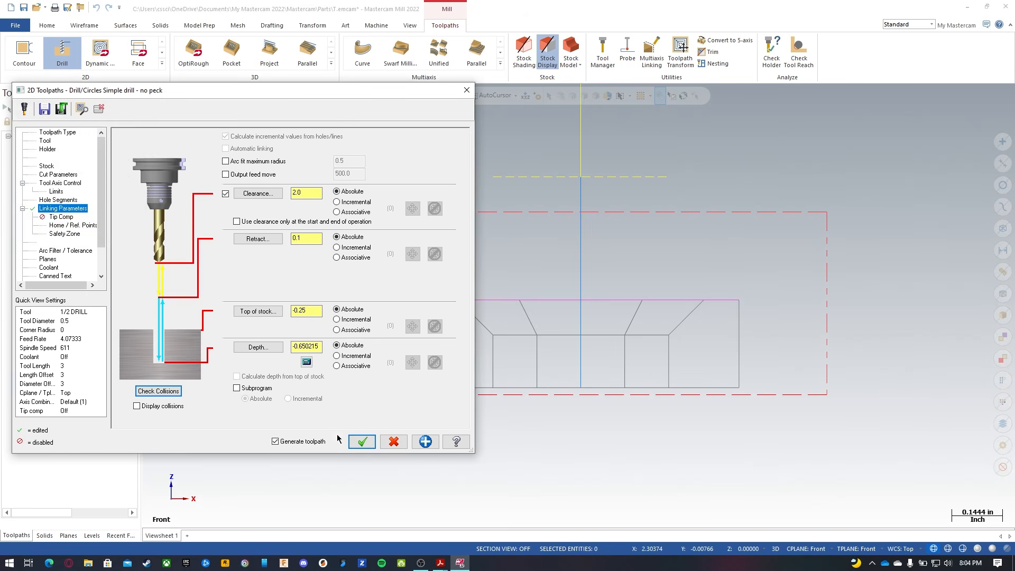
{"action": "left_click", "coordinate": [362, 442]}
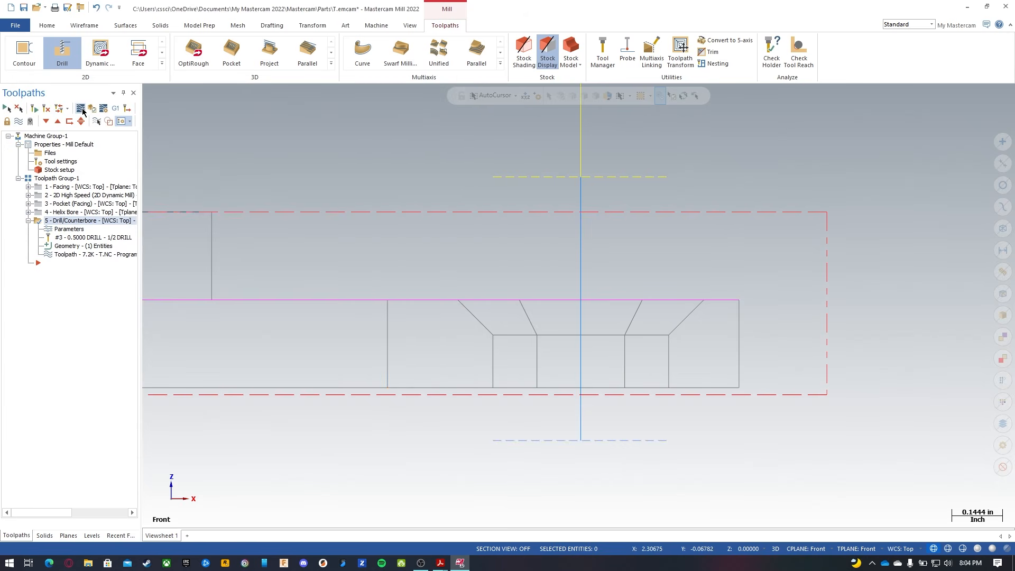
{"action": "left_click", "coordinate": [82, 109]}
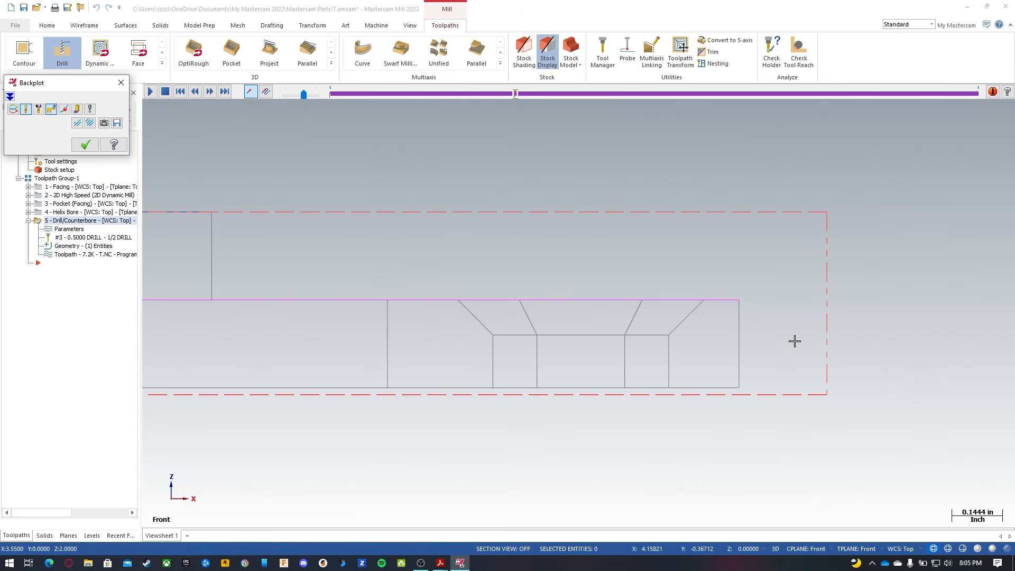
{"action": "key", "text": "s"}
{"action": "key", "text": "s"}
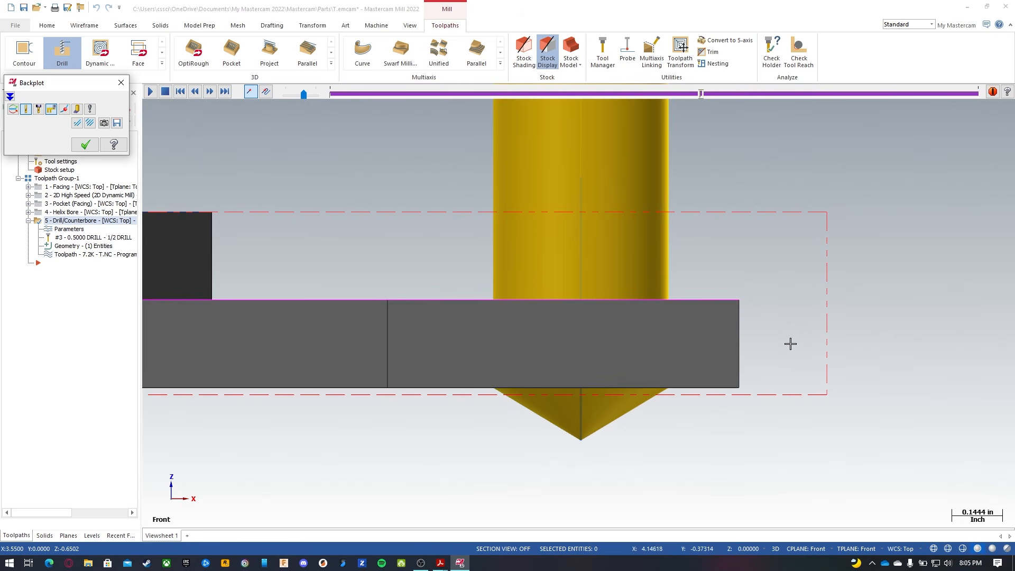
{"action": "middle_click_drag", "start_coordinate": [681, 397], "coordinate": [680, 385]}
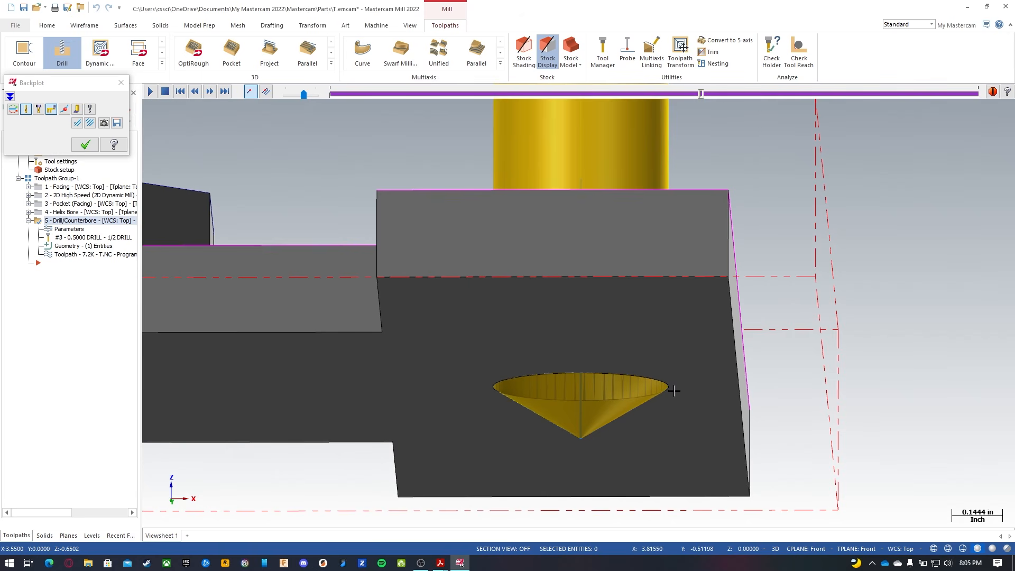
{"action": "key", "text": "alt+2"}
{"action": "key", "text": "Escape"}
Set the drill operation's absolute depth to -0.7, accept it and backplot the toolpath through the part's underside.
{"action": "left_click", "coordinate": [67, 230]}
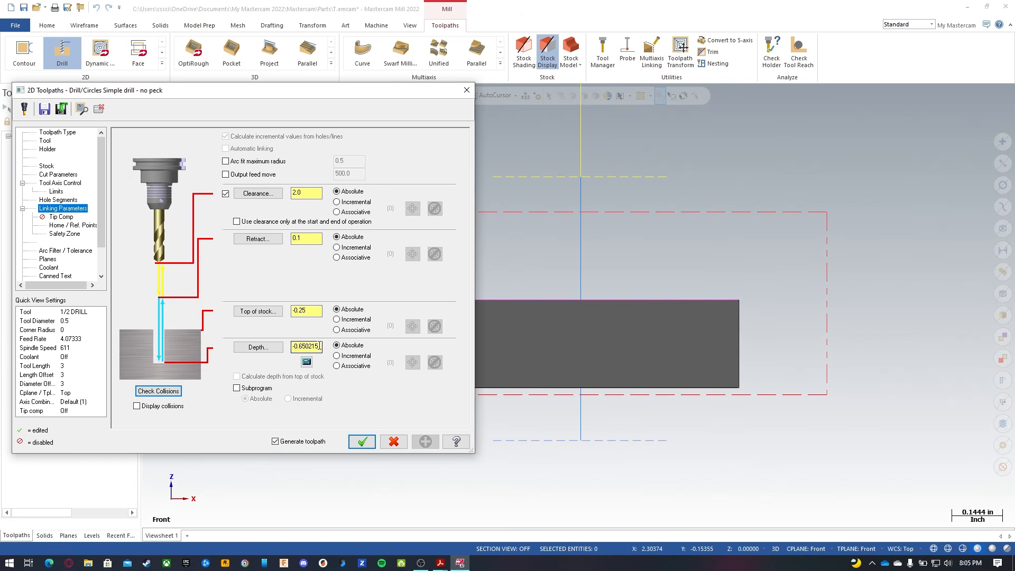
{"action": "key", "text": "BackSpace"}
{"action": "left_click", "coordinate": [362, 441]}
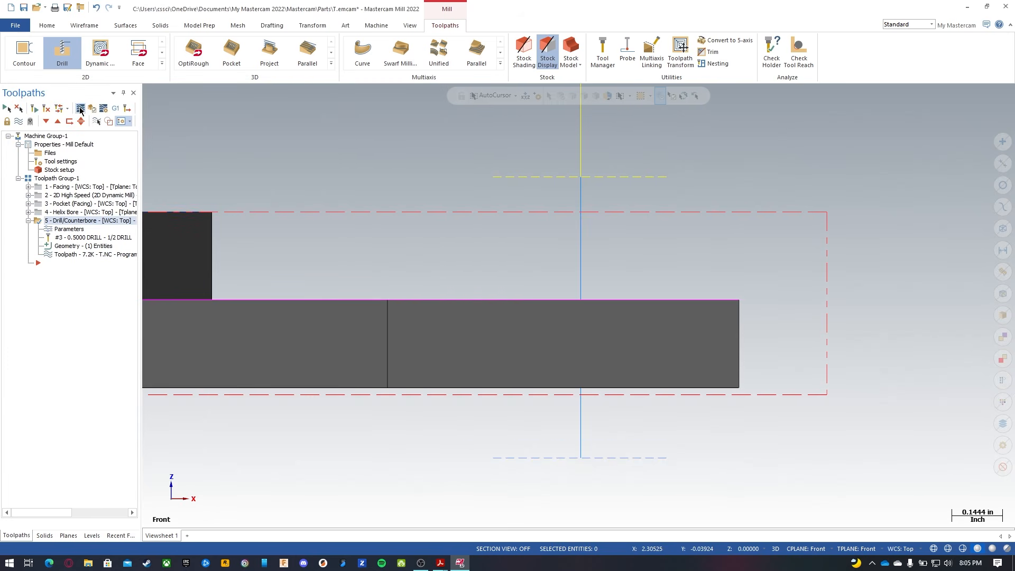
{"action": "key", "text": "alt+t"}
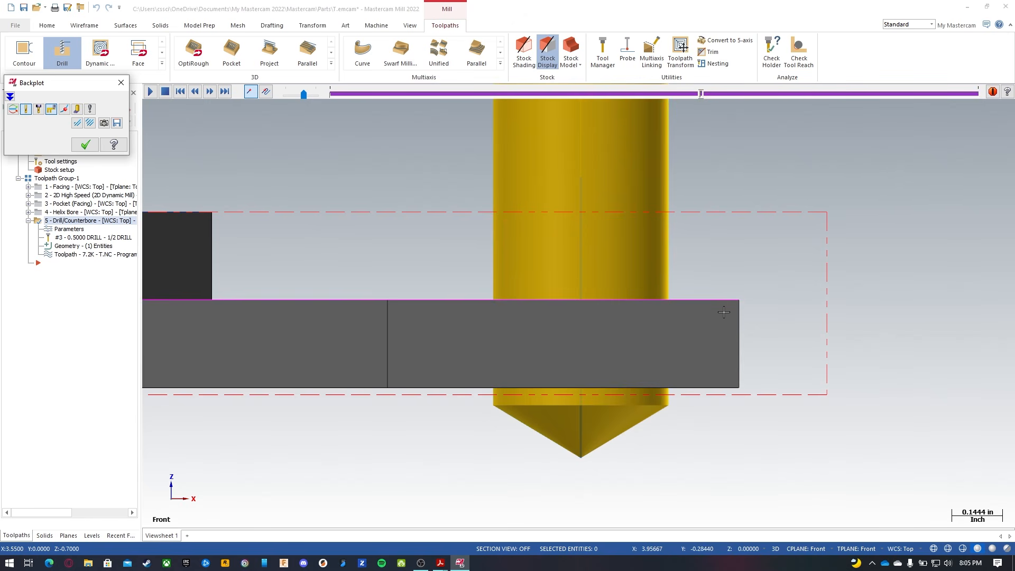
{"action": "key", "text": "Escape"}
{"action": "scroll", "coordinate": [612, 426], "scroll_direction": "down", "scroll_amount": 4}
{"action": "scroll", "coordinate": [699, 418], "scroll_direction": "down", "scroll_amount": 3}
{"action": "mouse_move", "coordinate": [727, 380]}
{"action": "middle_mouse_down"}
{"action": "mouse_move", "coordinate": [728, 353]}
{"action": "mouse_move", "coordinate": [728, 388]}
{"action": "middle_mouse_up"}
{"action": "scroll", "coordinate": [450, 388], "scroll_direction": "up", "scroll_amount": 3}
{"action": "scroll", "coordinate": [175, 312], "scroll_direction": "down", "scroll_amount": 2}
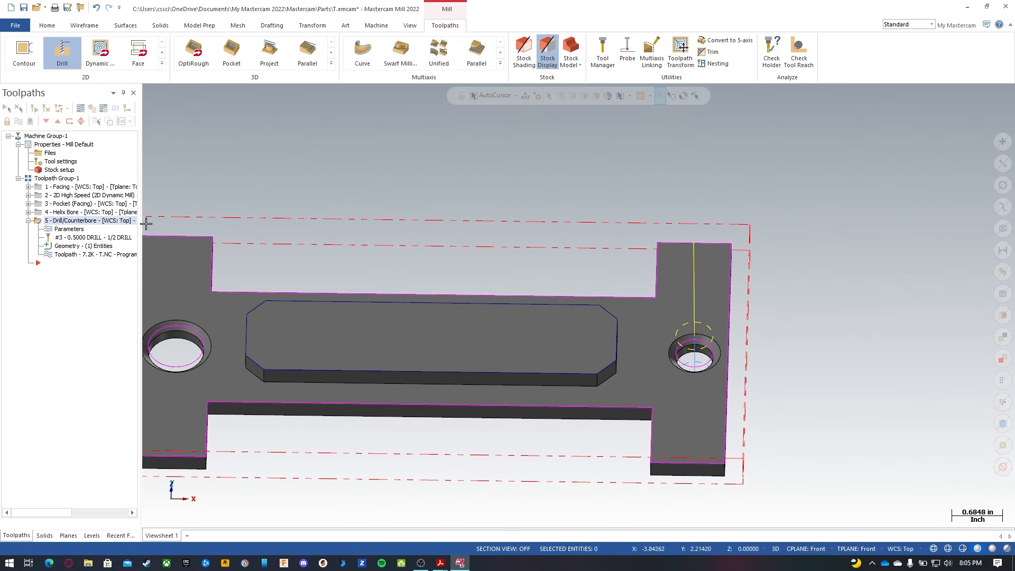
{"action": "left_click", "coordinate": [28, 221]}
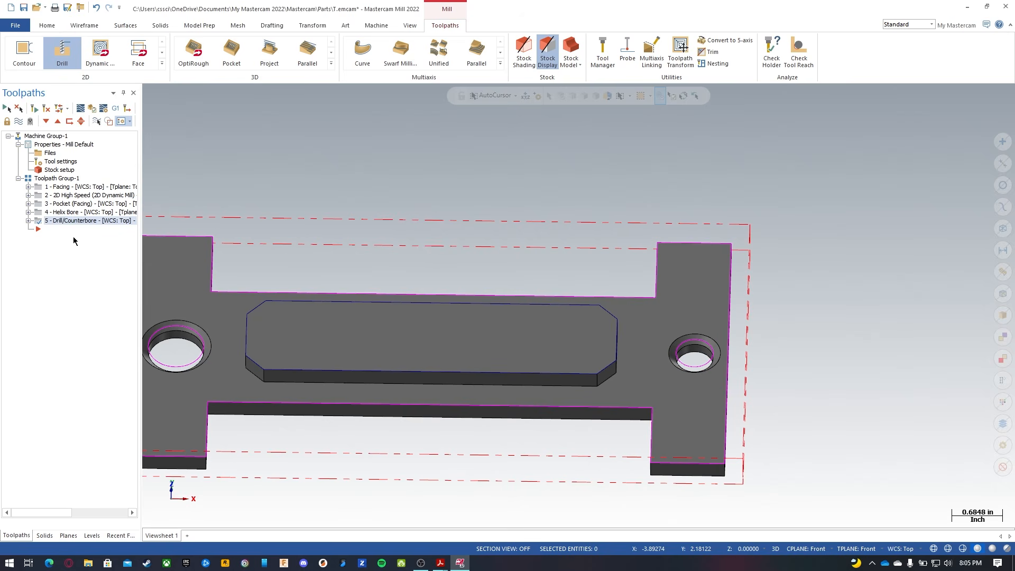
{"action": "right_click", "coordinate": [75, 220]}
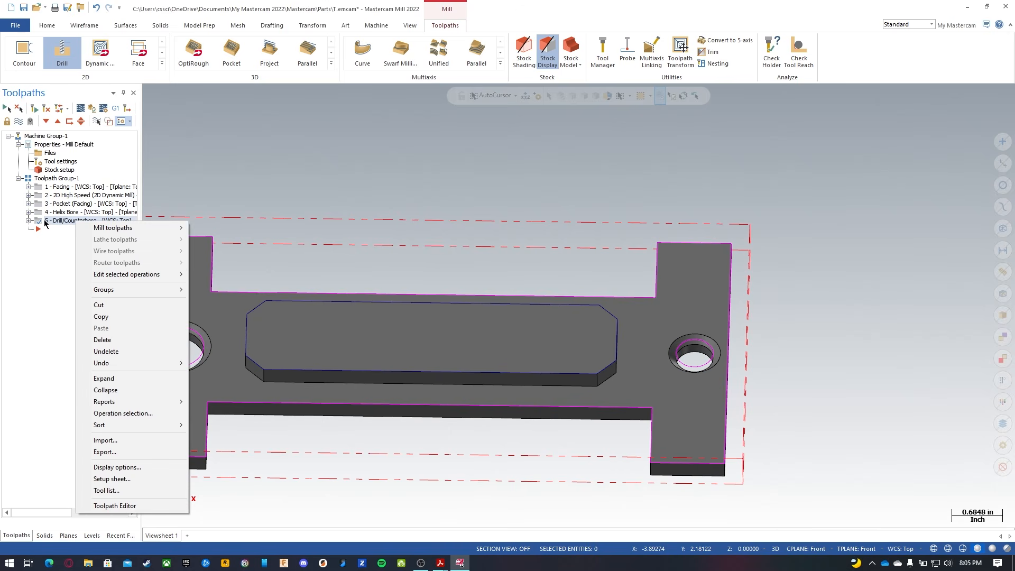
{"action": "left_click", "coordinate": [48, 244]}
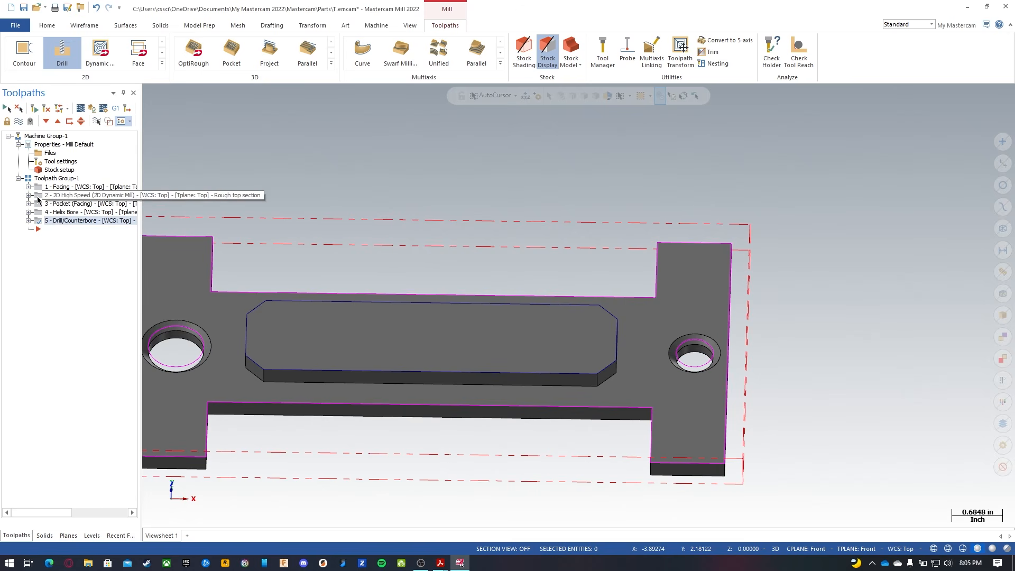
{"action": "left_click", "coordinate": [48, 222]}
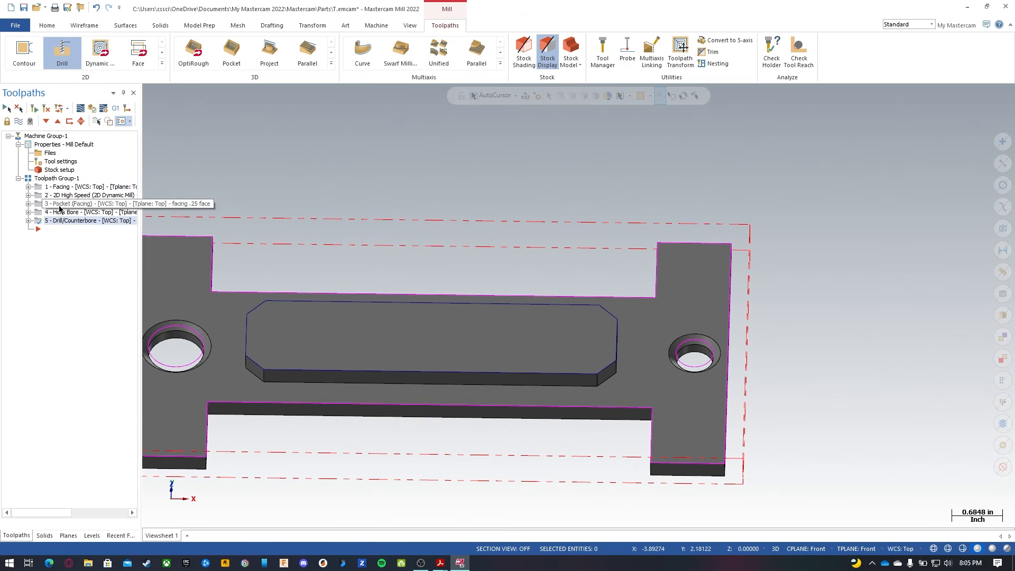
{"action": "left_click", "coordinate": [55, 178]}
{"action": "left_click", "coordinate": [43, 179]}
{"action": "left_click", "coordinate": [57, 139]}
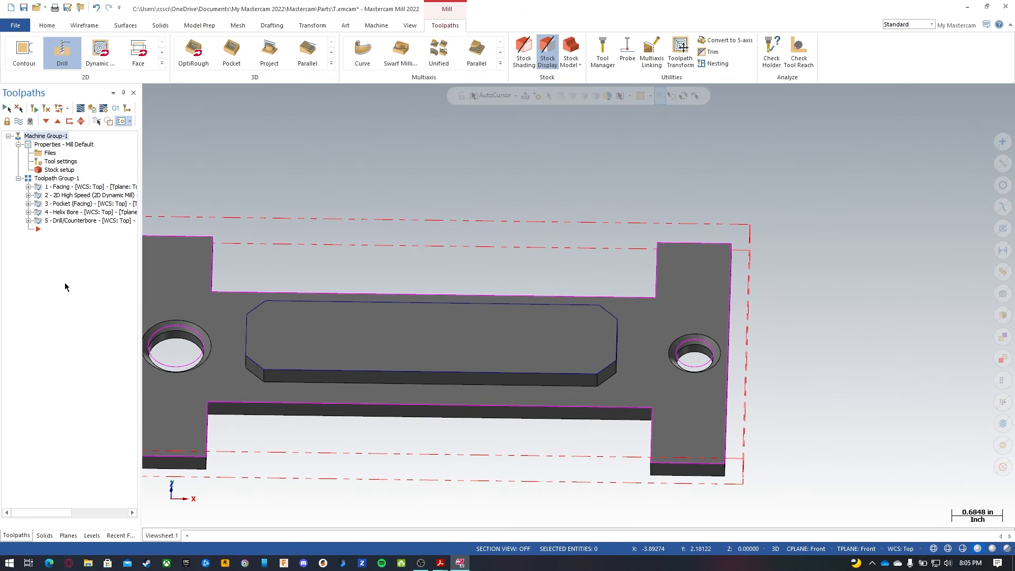
Copy the Drill/Counterbore operation and paste the duplicate just before the original, after the Helix Bore operation.
{"action": "left_click", "coordinate": [67, 221]}
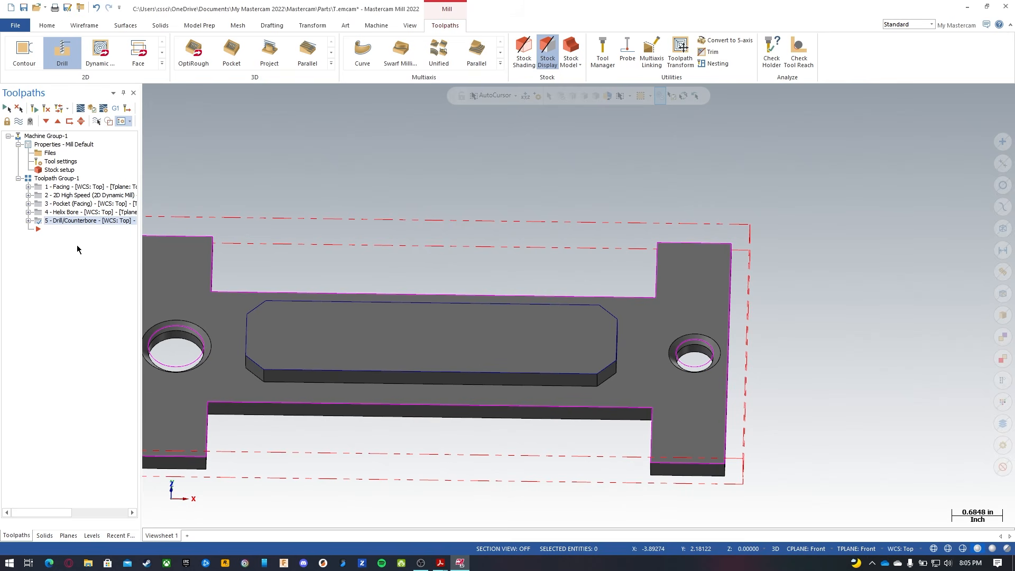
{"action": "right_click", "coordinate": [79, 221]}
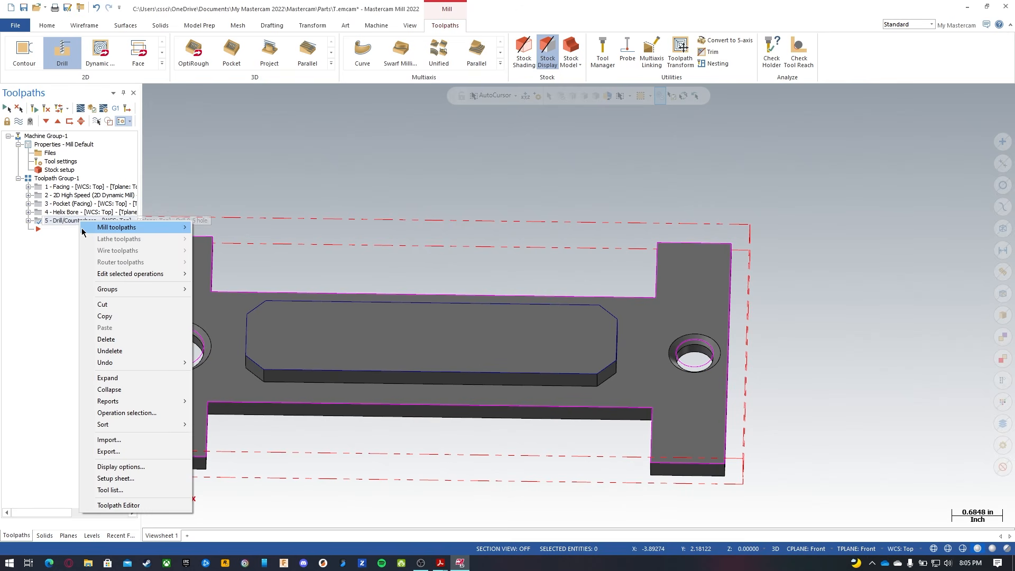
{"action": "left_click", "coordinate": [109, 316]}
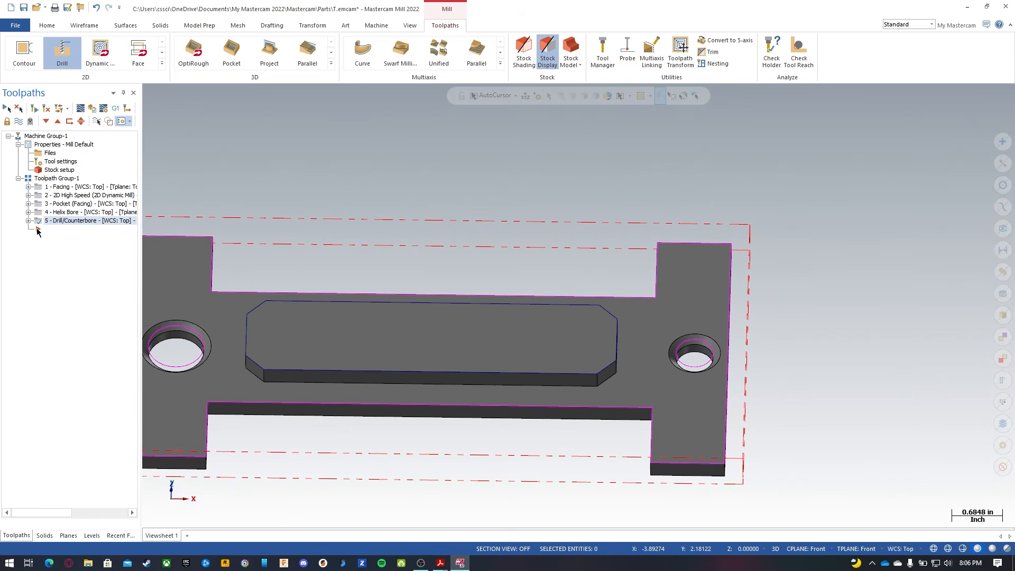
{"action": "left_click", "coordinate": [57, 121]}
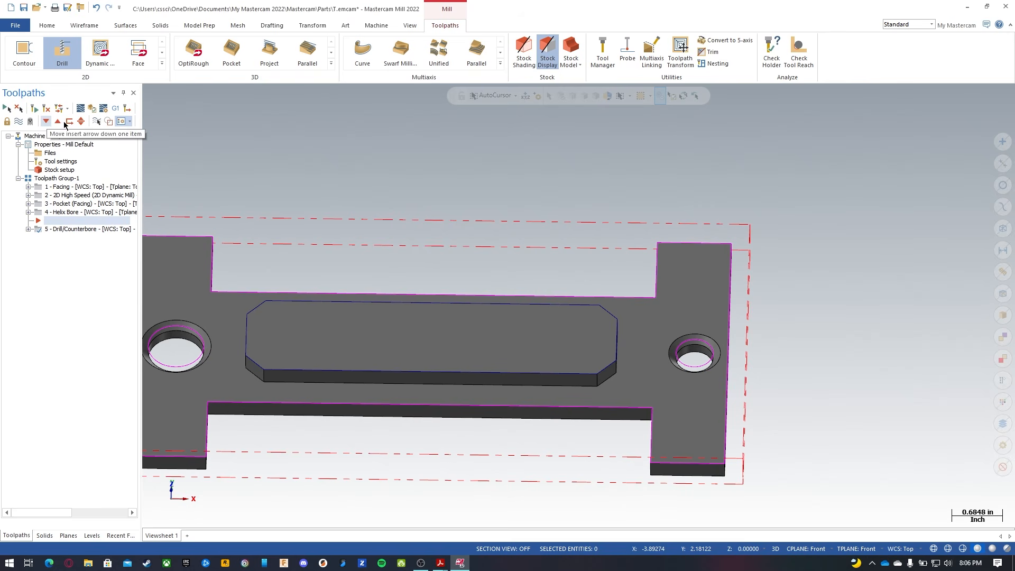
{"action": "right_click", "coordinate": [66, 232]}
{"action": "left_click", "coordinate": [102, 331]}
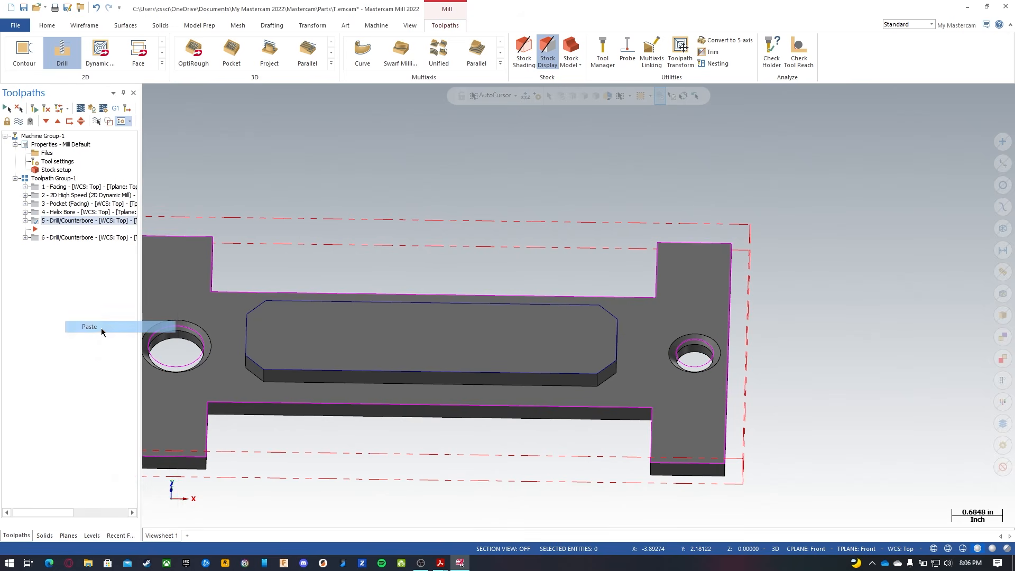
Open the first drill operation's tool parameters and filter the tool library to spot drills with a diameter equal to 0.375.
{"action": "left_click", "coordinate": [25, 221]}
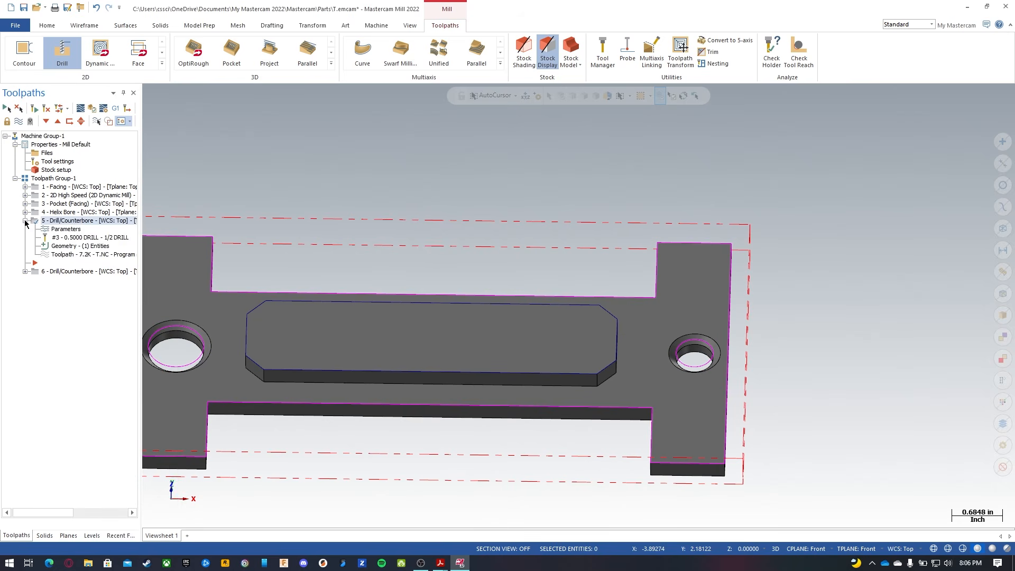
{"action": "left_click", "coordinate": [62, 229]}
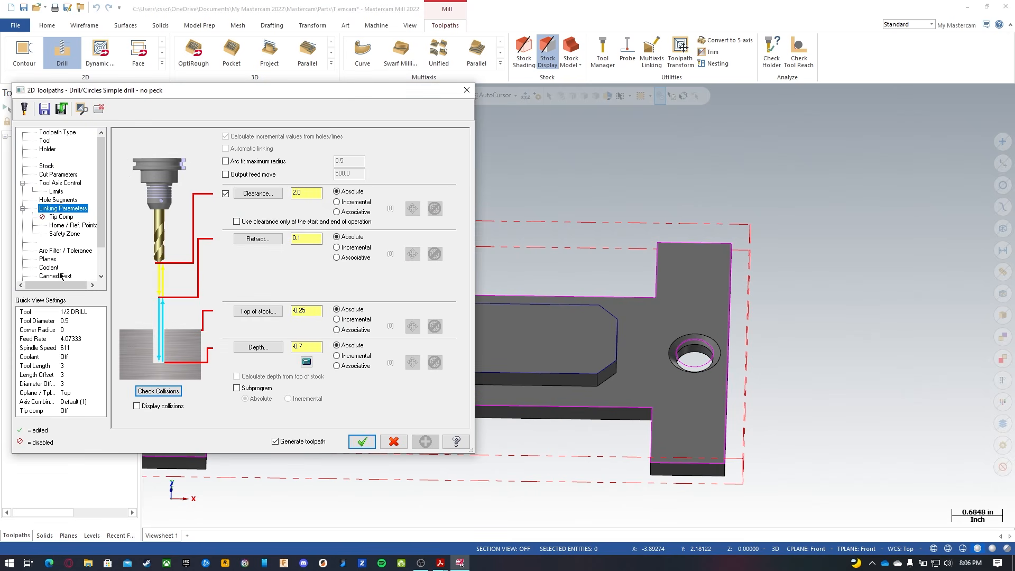
{"action": "left_click", "coordinate": [45, 141]}
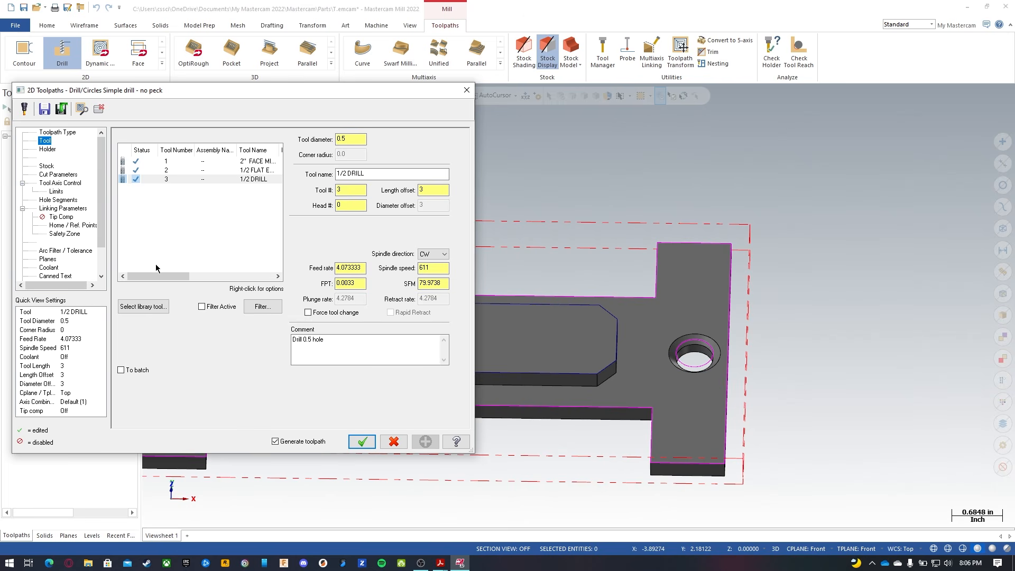
{"action": "left_click", "coordinate": [139, 309]}
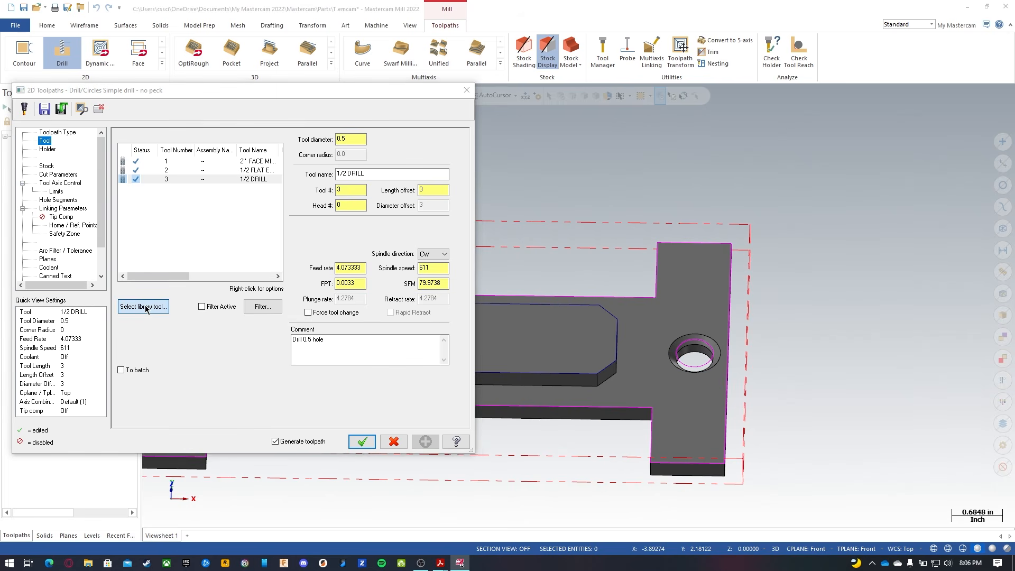
{"action": "left_click", "coordinate": [320, 189]}
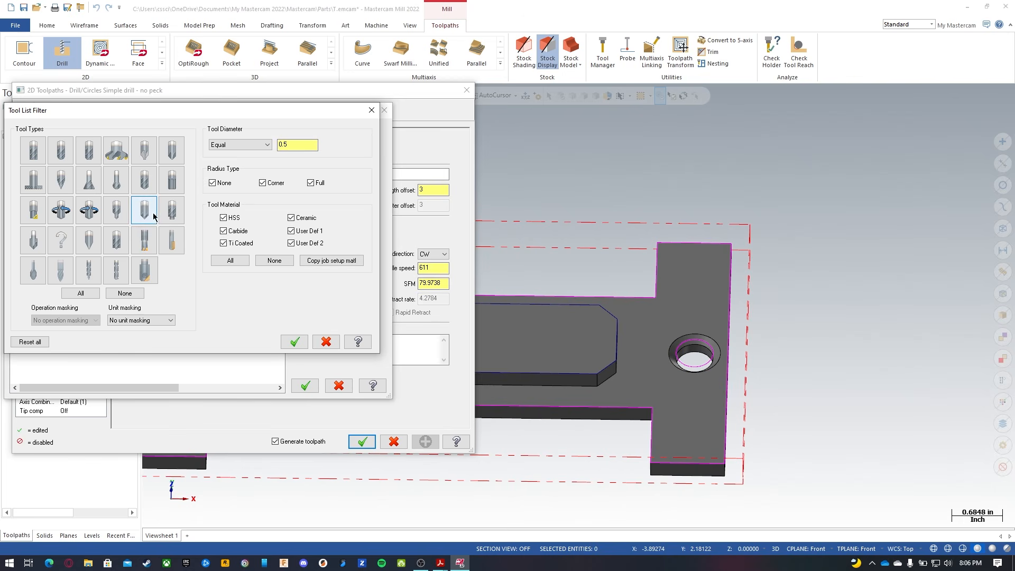
{"action": "double_click", "coordinate": [288, 144]}
{"action": "key", "text": "BackSpace"}
{"action": "type", "text": "0.375"}
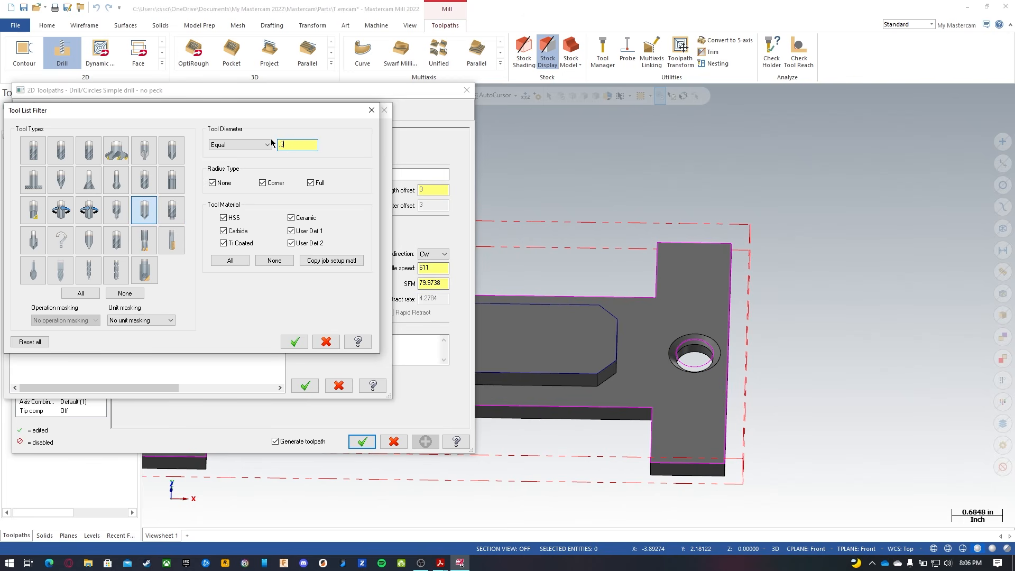
{"action": "left_click", "coordinate": [294, 342]}
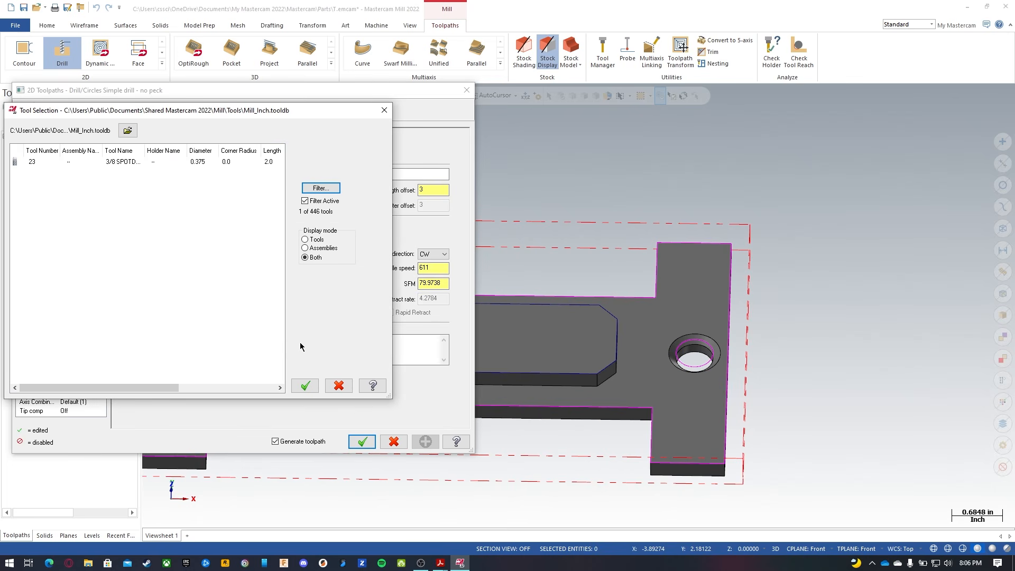
Load the 3/8 SPOTDRILL from the filtered library and select it as the first drill operation's tool.
{"action": "left_click", "coordinate": [158, 161]}
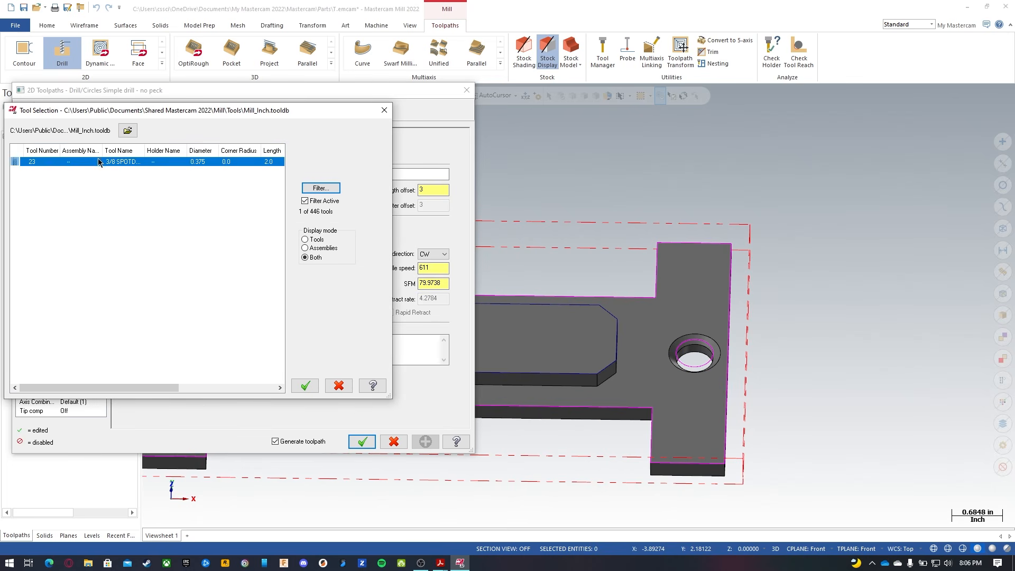
{"action": "left_click", "coordinate": [308, 387]}
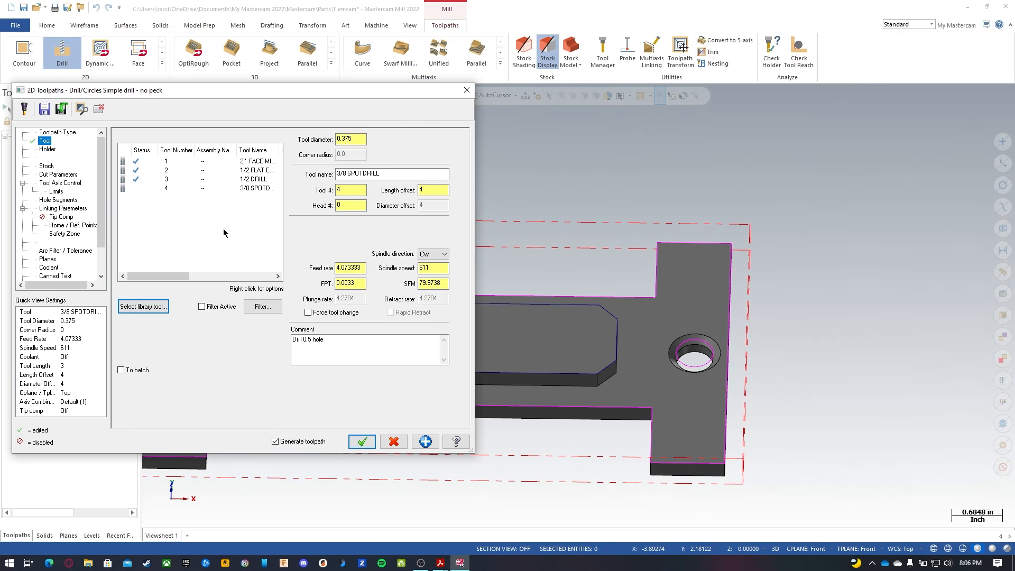
{"action": "left_click", "coordinate": [245, 189]}
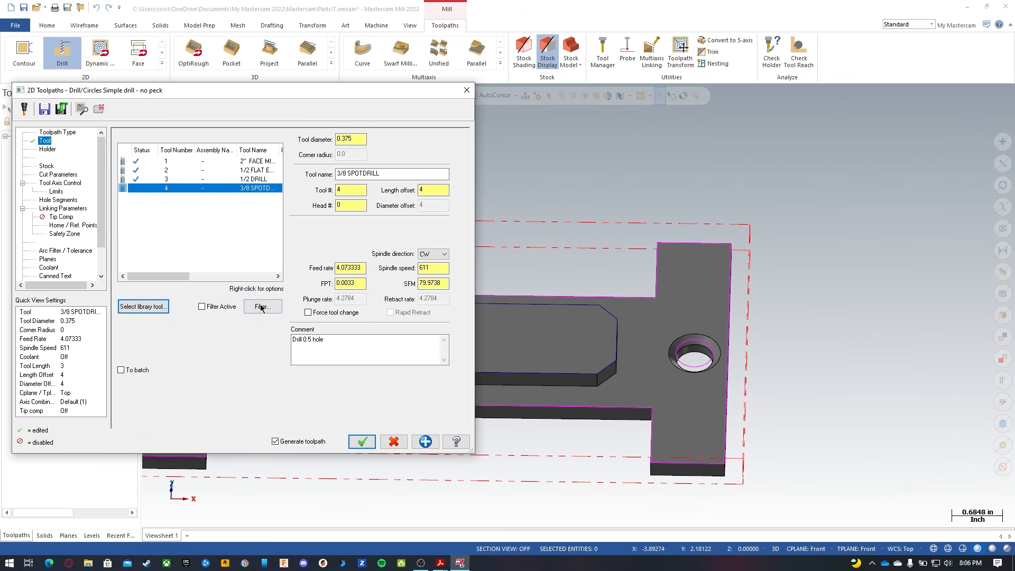
Set the spot drill's SFM to 600 and its feed per tooth to 0.002.
{"action": "left_click", "coordinate": [431, 283]}
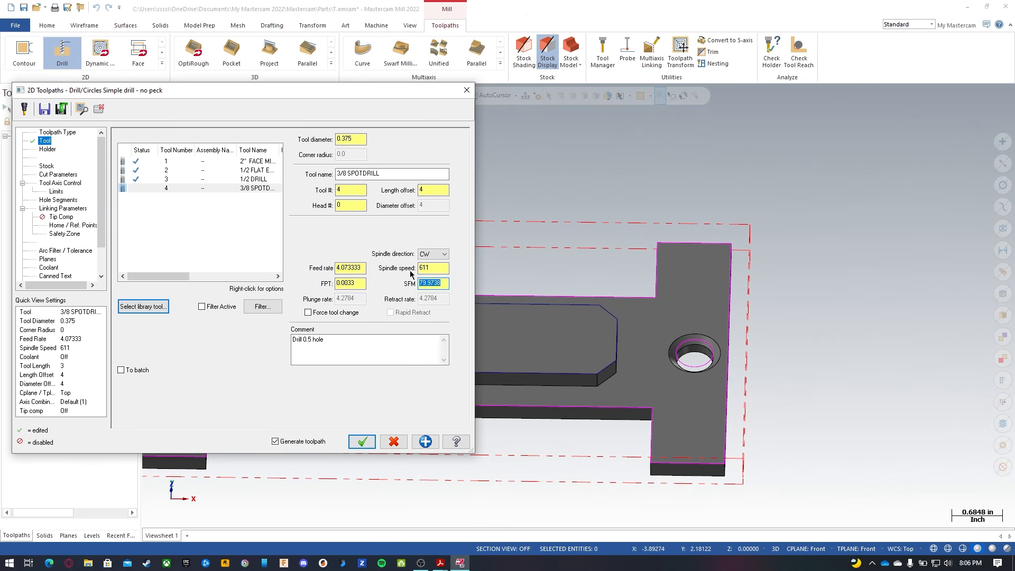
{"action": "type", "text": "600"}
{"action": "left_click", "coordinate": [434, 268]}
{"action": "left_click", "coordinate": [359, 283]}
{"action": "left_click_drag", "start_coordinate": [360, 283], "coordinate": [320, 282]}
{"action": "type", "text": ".002"}
{"action": "key", "text": "Return"}
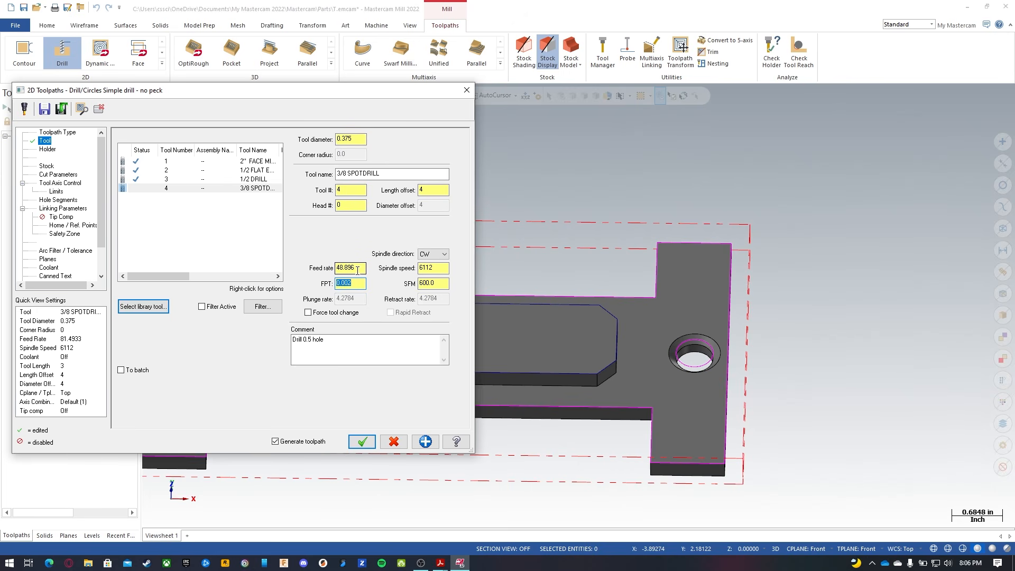
Set the spot drill's feed rate to 30 and change the operation comment to "Spot Drill hole".
{"action": "left_click_drag", "start_coordinate": [357, 269], "coordinate": [301, 270]}
{"action": "type", "text": "30"}
{"action": "key", "text": "Return"}
{"action": "left_click", "coordinate": [233, 240]}
{"action": "left_click_drag", "start_coordinate": [335, 343], "coordinate": [240, 336]}
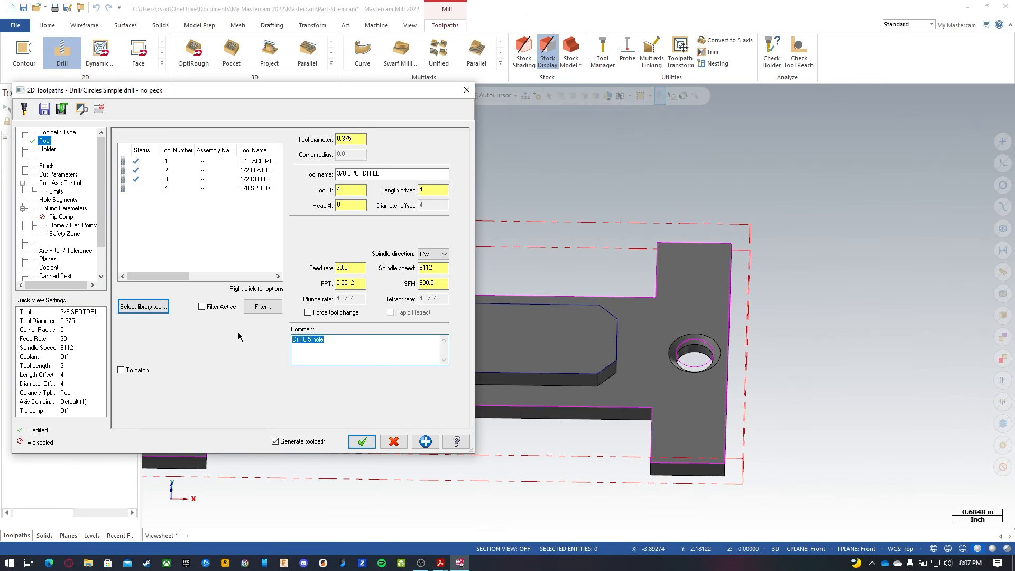
{"action": "type", "text": "Spot"}
Set the dwell to 1 in the spot drill's cut parameters.
{"action": "left_click", "coordinate": [49, 174]}
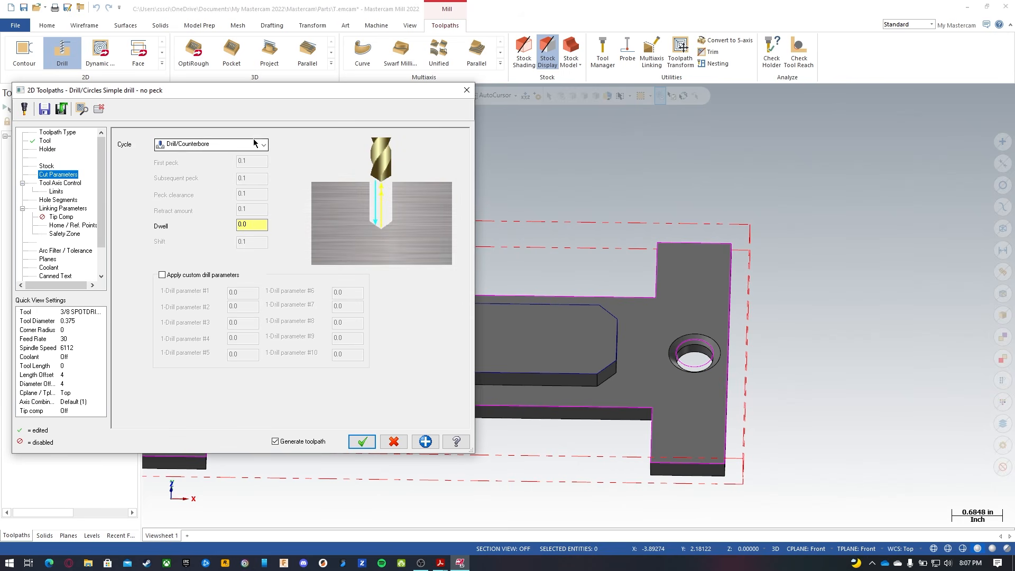
{"action": "left_click", "coordinate": [260, 224]}
{"action": "left_click_drag", "start_coordinate": [260, 224], "coordinate": [175, 222]}
{"action": "left_click", "coordinate": [254, 225]}
{"action": "type", "text": "1"}
Set the spot drill operation's absolute depth to -0.25 in the linking parameters.
{"action": "left_click", "coordinate": [66, 183]}
{"action": "left_click", "coordinate": [62, 191]}
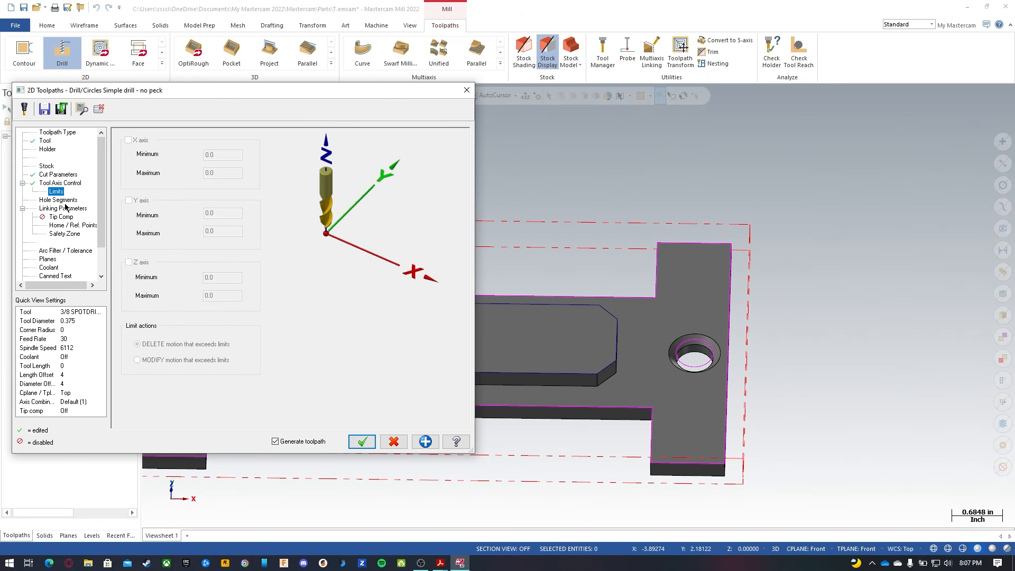
{"action": "left_click", "coordinate": [65, 209]}
{"action": "left_click", "coordinate": [314, 346]}
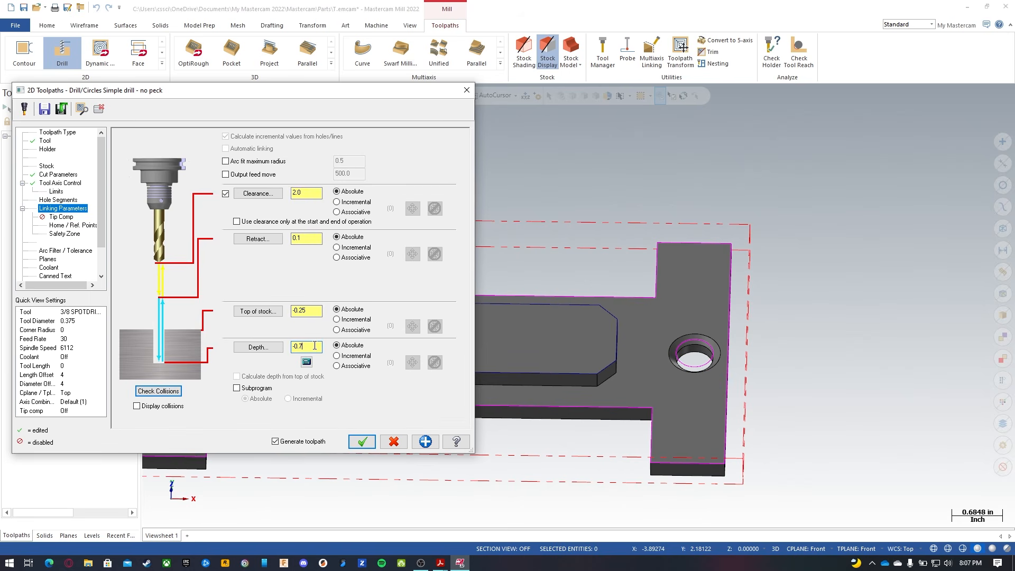
{"action": "left_click_drag", "start_coordinate": [312, 346], "coordinate": [280, 347]}
{"action": "type", "text": "-"}
{"action": "type", "text": "0.25"}
{"action": "key", "text": "Return"}
{"action": "left_click", "coordinate": [306, 361]}
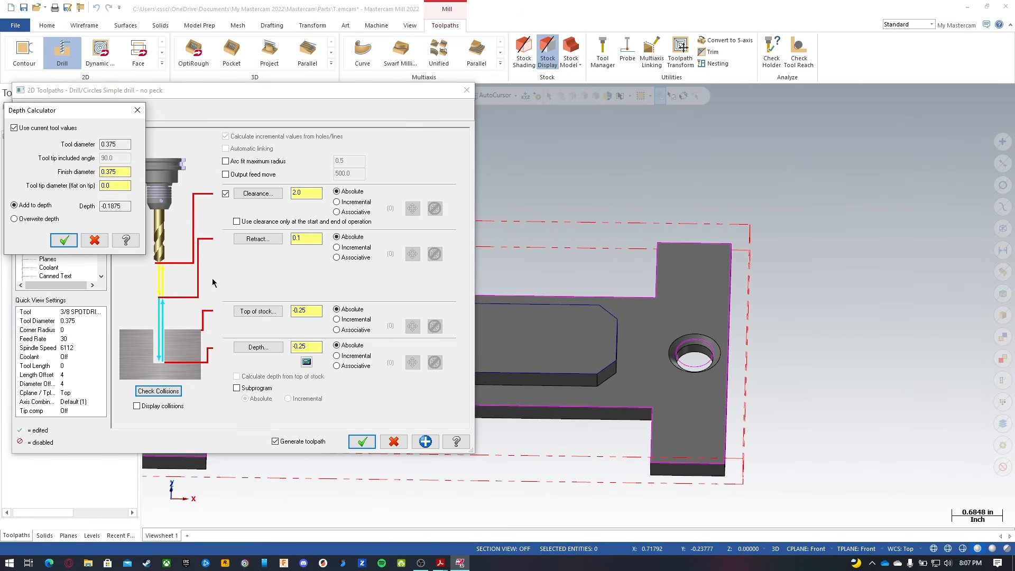
{"action": "left_click_drag", "start_coordinate": [125, 172], "coordinate": [72, 171]}
{"action": "type", "text": ".875"}
{"action": "left_click_drag", "start_coordinate": [117, 172], "coordinate": [76, 173]}
{"action": "type", "text": ".975"}
{"action": "left_click", "coordinate": [94, 240]}
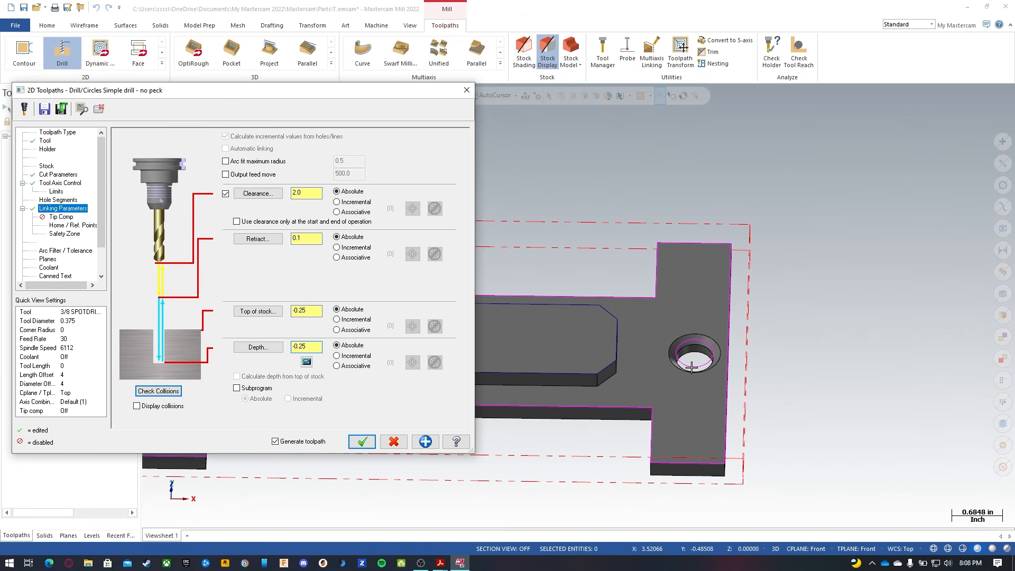
Deepen the spot drill by 0.125 to an absolute depth of -0.375, preview the toolpath and accept the operation.
{"action": "type", "text": ".125"}
{"action": "key", "text": "Return"}
{"action": "left_click", "coordinate": [308, 344]}
{"action": "left_click", "coordinate": [81, 108]}
{"action": "mouse_move", "coordinate": [814, 335]}
{"action": "middle_mouse_down"}
{"action": "mouse_move", "coordinate": [816, 294]}
{"action": "mouse_move", "coordinate": [816, 334]}
{"action": "middle_mouse_up"}
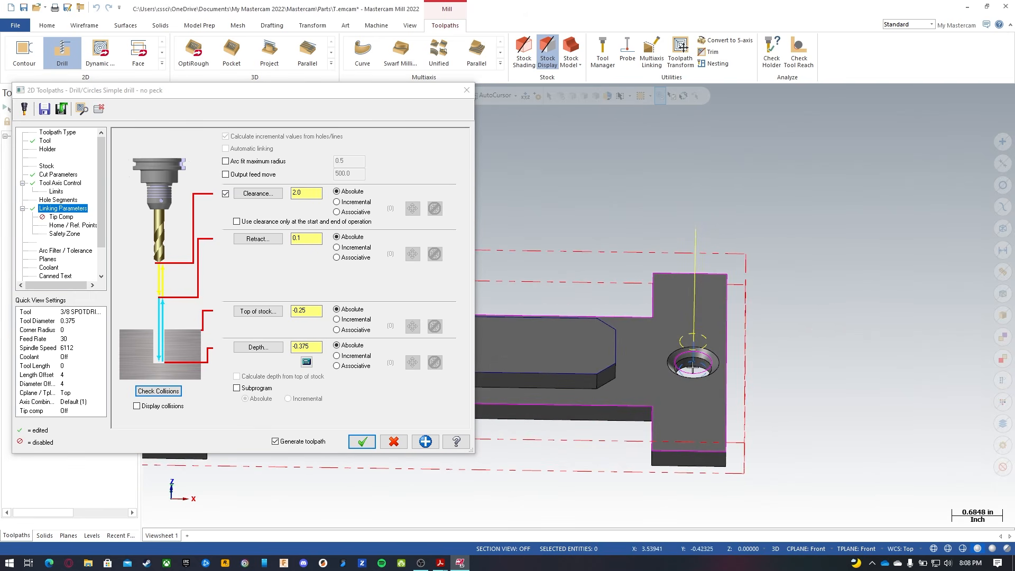
{"action": "left_click", "coordinate": [60, 219]}
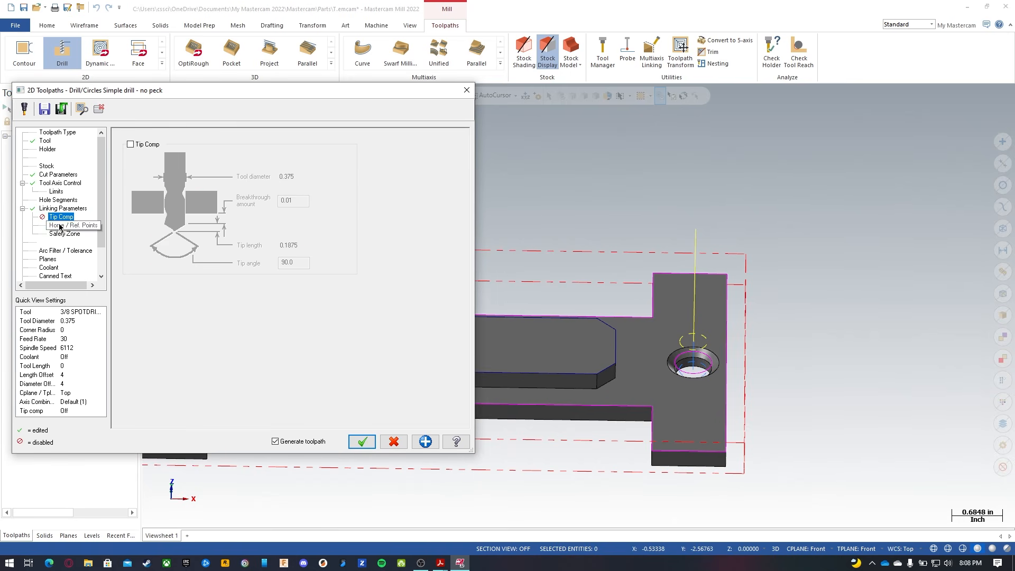
{"action": "left_click", "coordinate": [361, 440]}
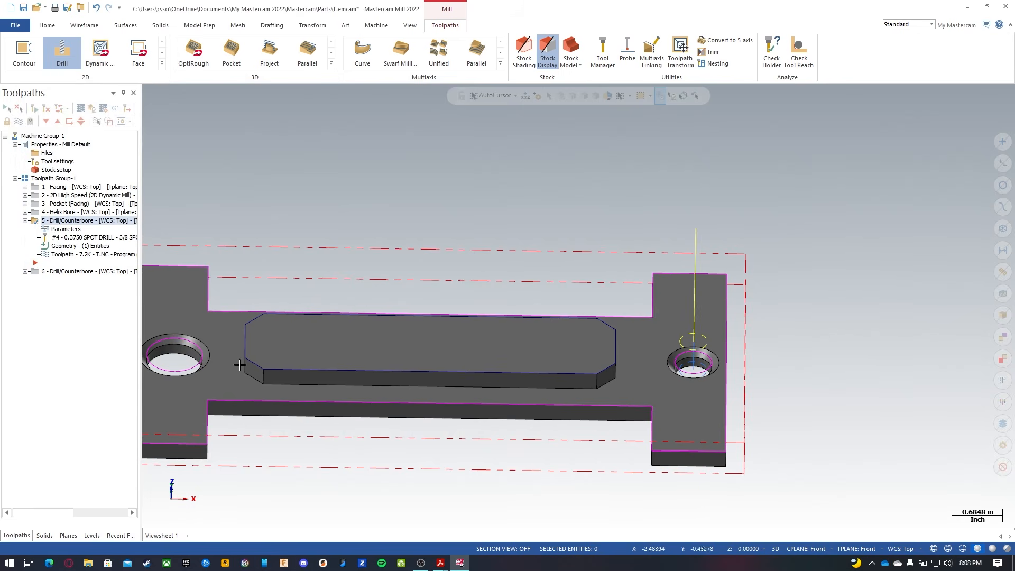
Widen the collapsed operations list, turn off the operation type descriptor in its display options and save that to the configuration file.
{"action": "left_click", "coordinate": [25, 221]}
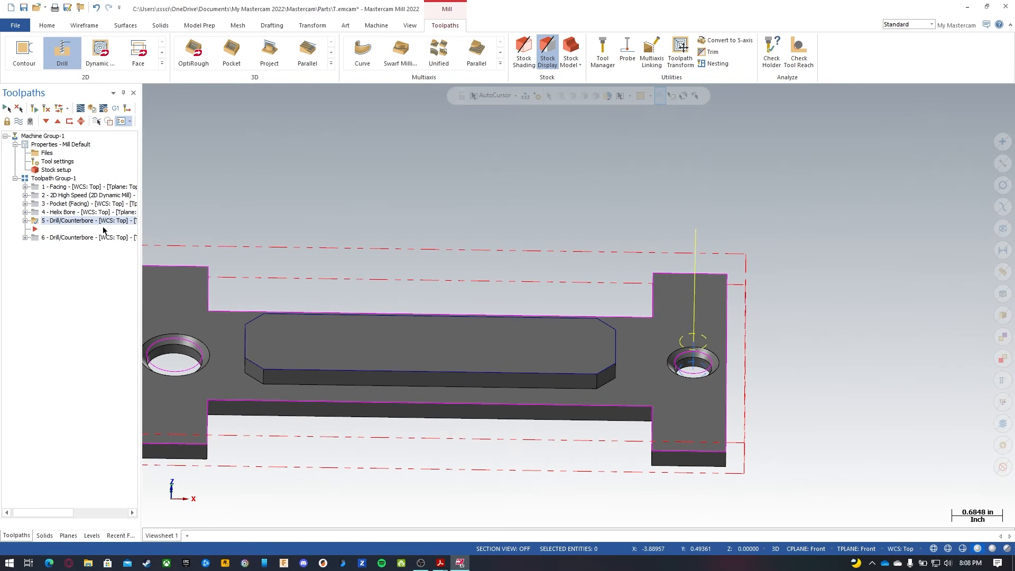
{"action": "left_click_drag", "start_coordinate": [143, 220], "coordinate": [205, 220]}
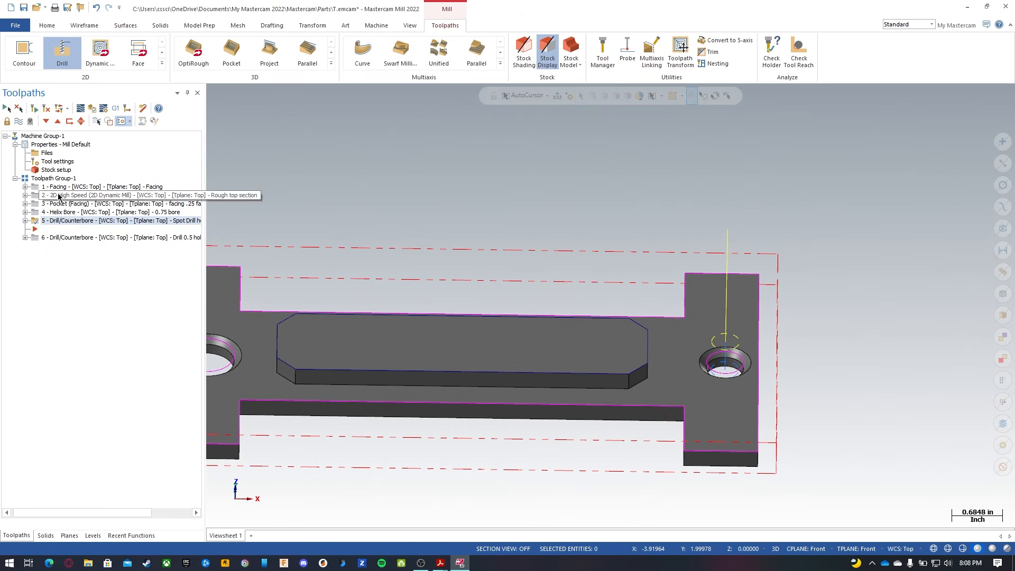
{"action": "right_click", "coordinate": [58, 258]}
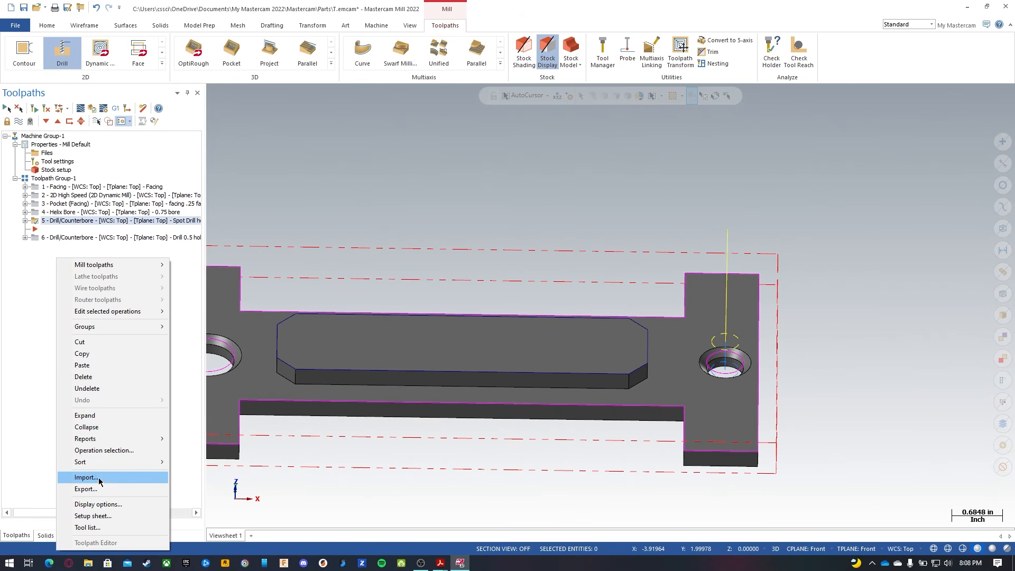
{"action": "left_click", "coordinate": [108, 505]}
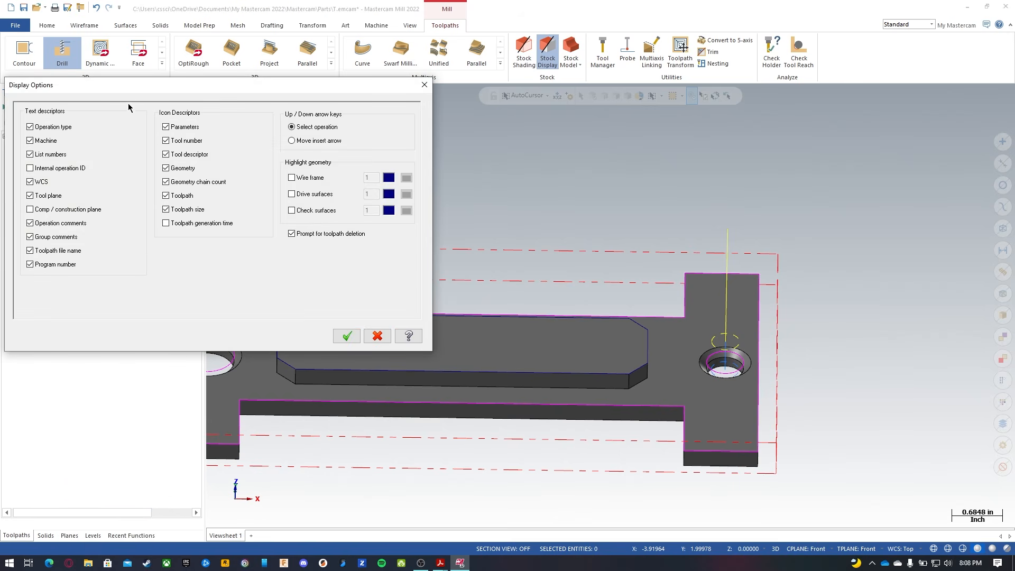
{"action": "left_click_drag", "start_coordinate": [138, 105], "coordinate": [331, 158]}
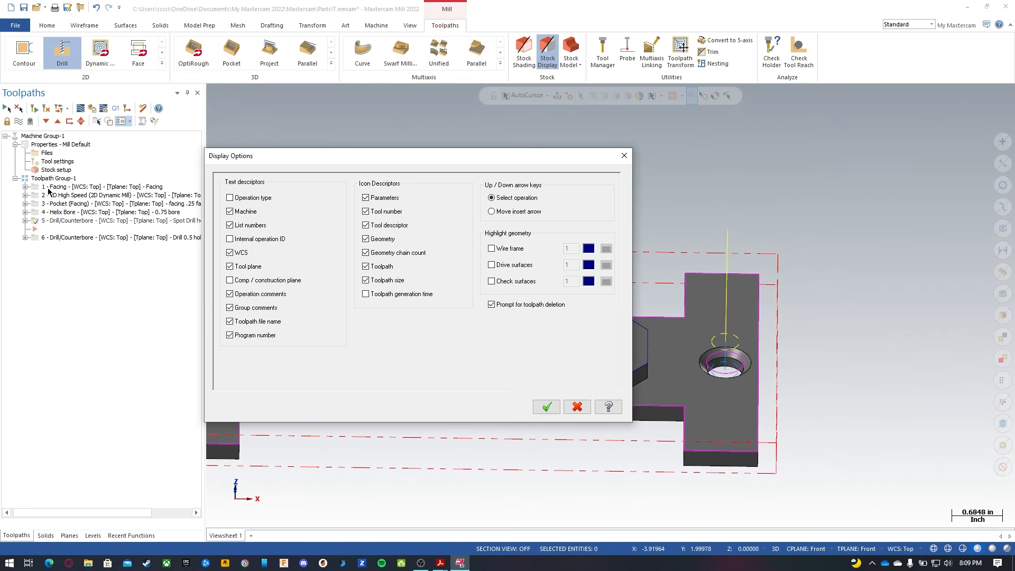
{"action": "left_click", "coordinate": [547, 408]}
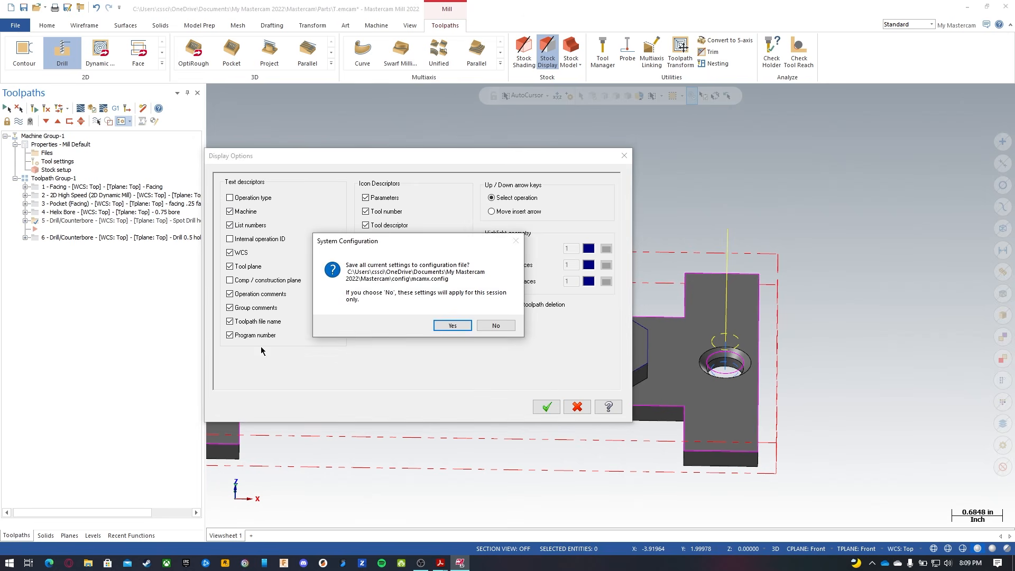
{"action": "left_click", "coordinate": [454, 325]}
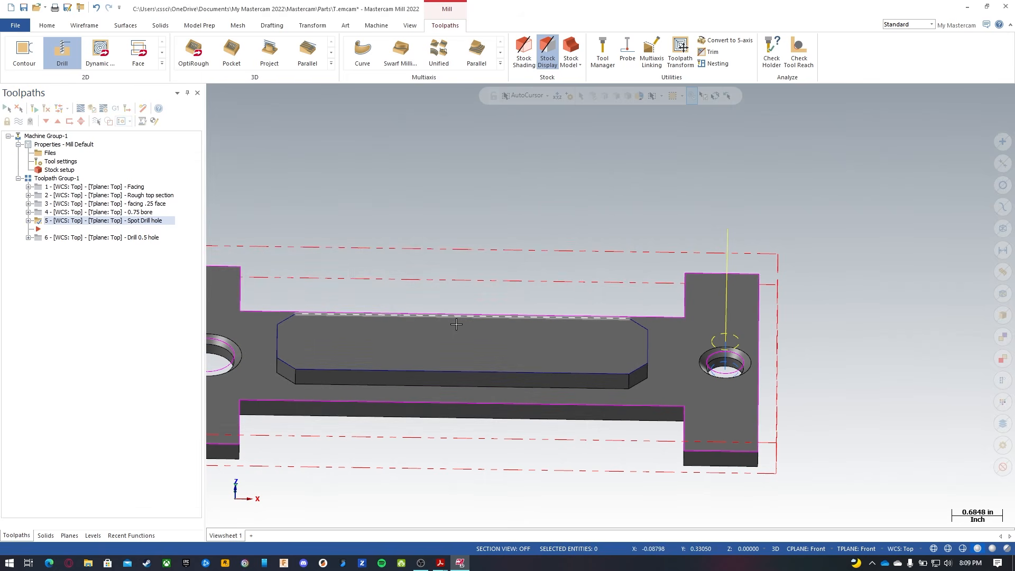
Turn off the WCS and tool plane descriptors in the operations list's display options and save the settings to the configuration file.
{"action": "left_click", "coordinate": [134, 189]}
{"action": "right_click", "coordinate": [100, 300]}
{"action": "left_click", "coordinate": [52, 288]}
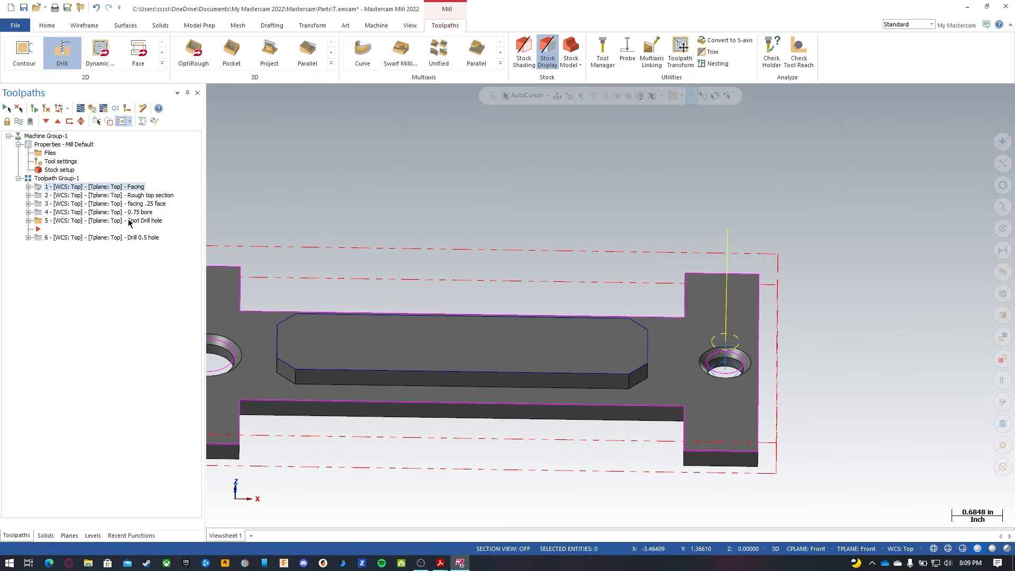
{"action": "right_click", "coordinate": [79, 282]}
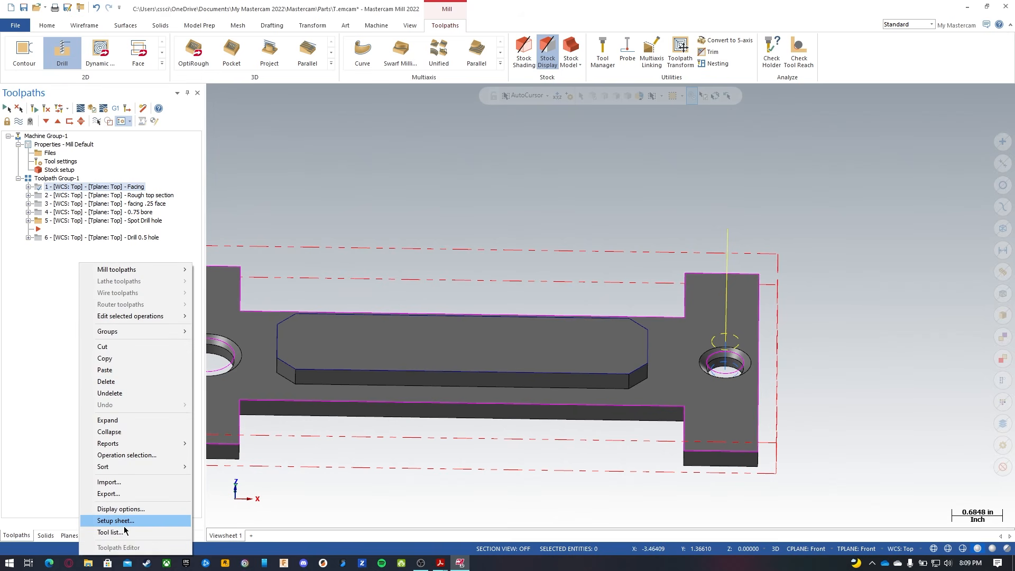
{"action": "left_click", "coordinate": [123, 510]}
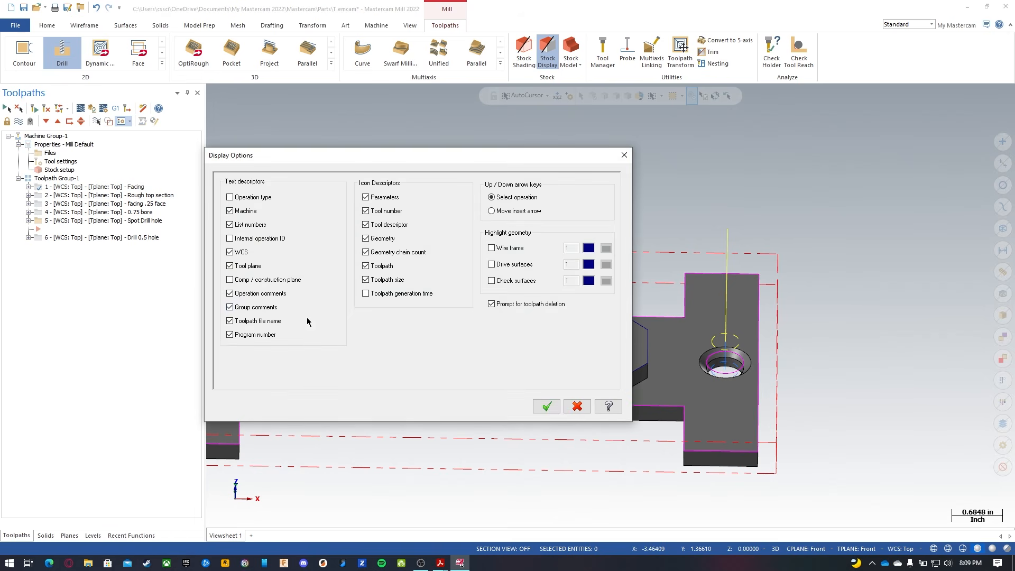
{"action": "left_click", "coordinate": [230, 252]}
{"action": "left_click", "coordinate": [229, 266]}
{"action": "left_click", "coordinate": [545, 409]}
{"action": "left_click", "coordinate": [453, 328]}
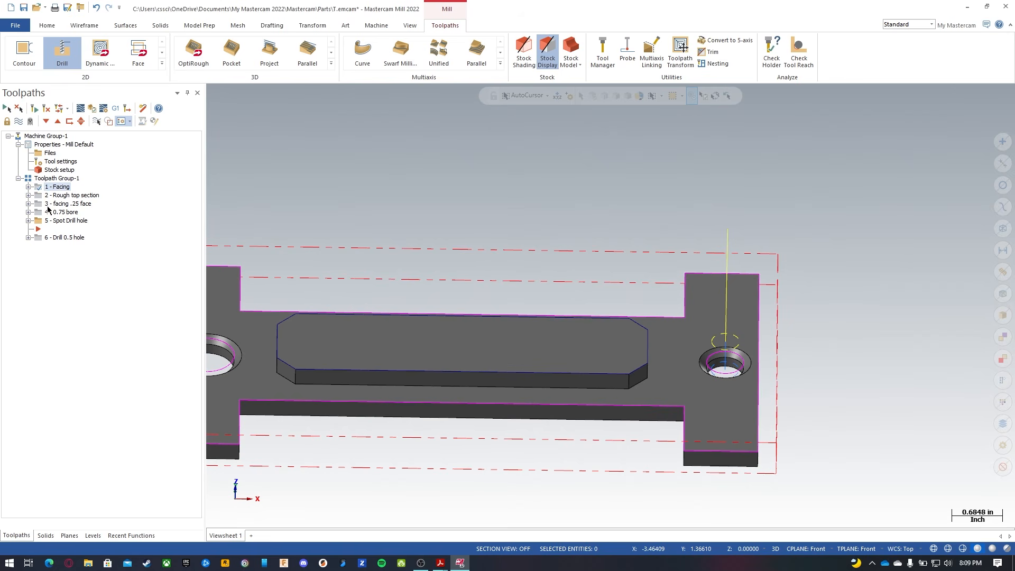
Rename Toolpath Group-1 as "Top island face".
{"action": "left_click", "coordinate": [18, 178]}
{"action": "left_click", "coordinate": [18, 178]}
{"action": "right_click", "coordinate": [58, 180]}
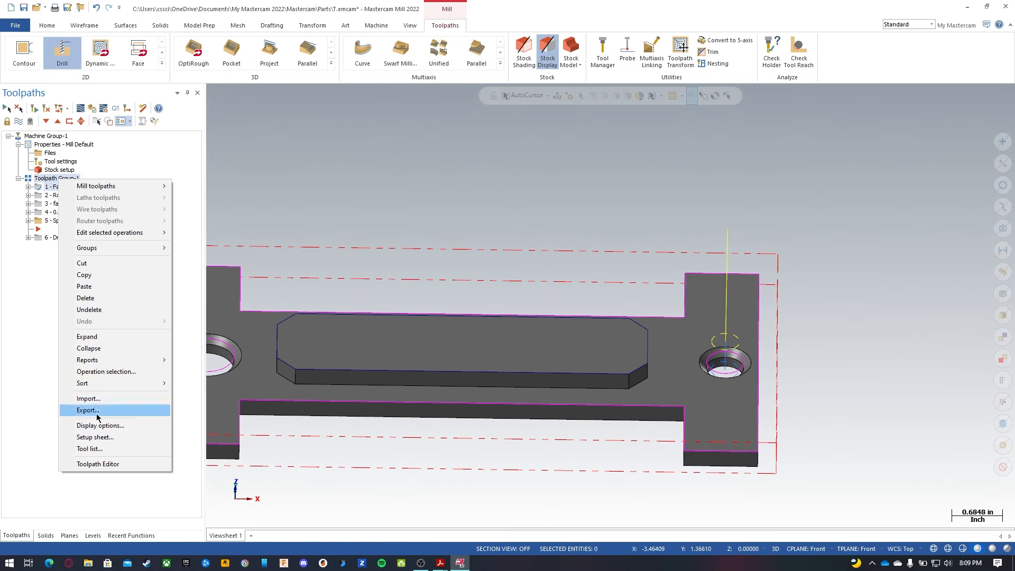
{"action": "left_click", "coordinate": [67, 178]}
{"action": "left_click_drag", "start_coordinate": [82, 178], "coordinate": [26, 180]}
{"action": "type", "text": "T"}
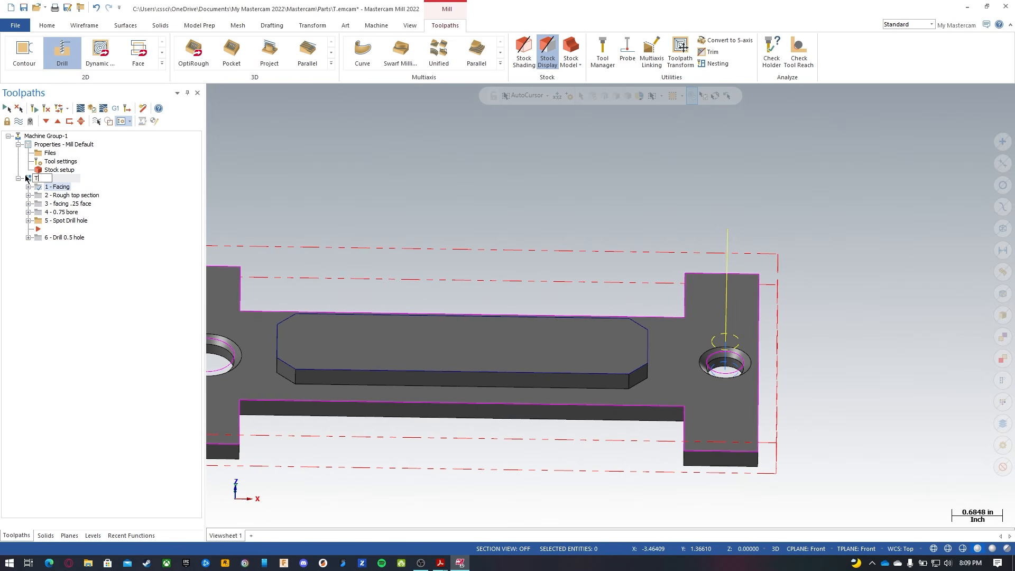
{"action": "type", "text": "op island face"}
{"action": "key", "text": "Return"}
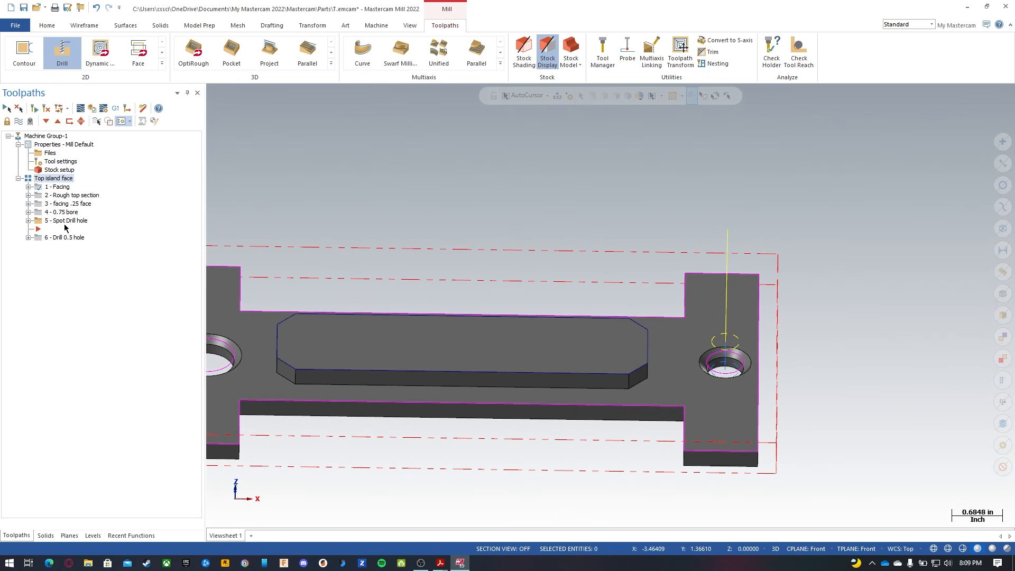
Move the insert arrow below the Drill 0.5 hole operation and bring the whole part into view.
{"action": "left_click", "coordinate": [46, 121]}
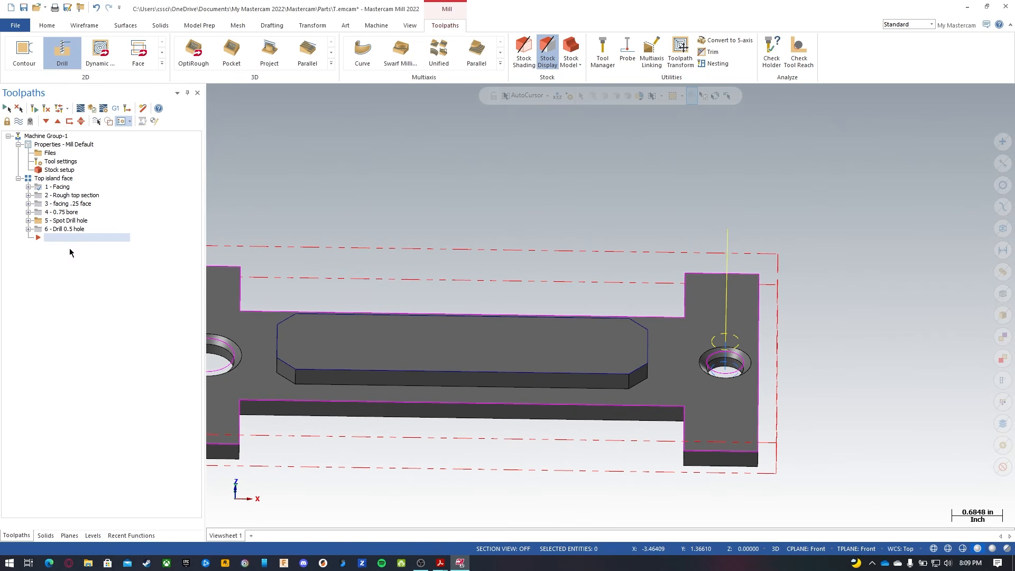
{"action": "scroll", "coordinate": [881, 311], "scroll_direction": "up", "scroll_amount": 3}
{"action": "scroll", "coordinate": [863, 306], "scroll_direction": "down", "scroll_amount": 5}
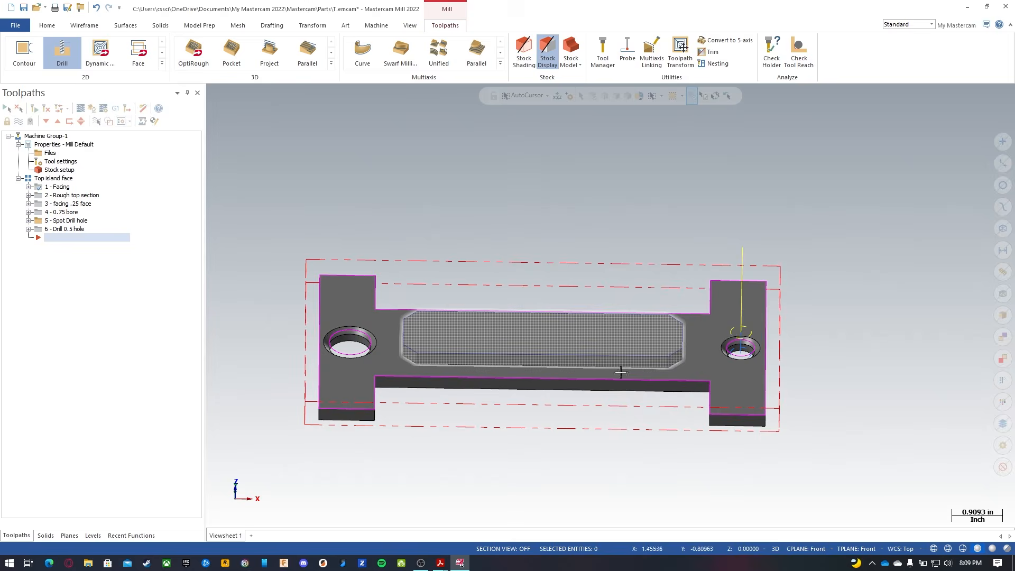
{"action": "scroll", "coordinate": [536, 336], "scroll_direction": "up", "scroll_amount": 4}
{"action": "scroll", "coordinate": [535, 336], "scroll_direction": "down", "scroll_amount": 1}
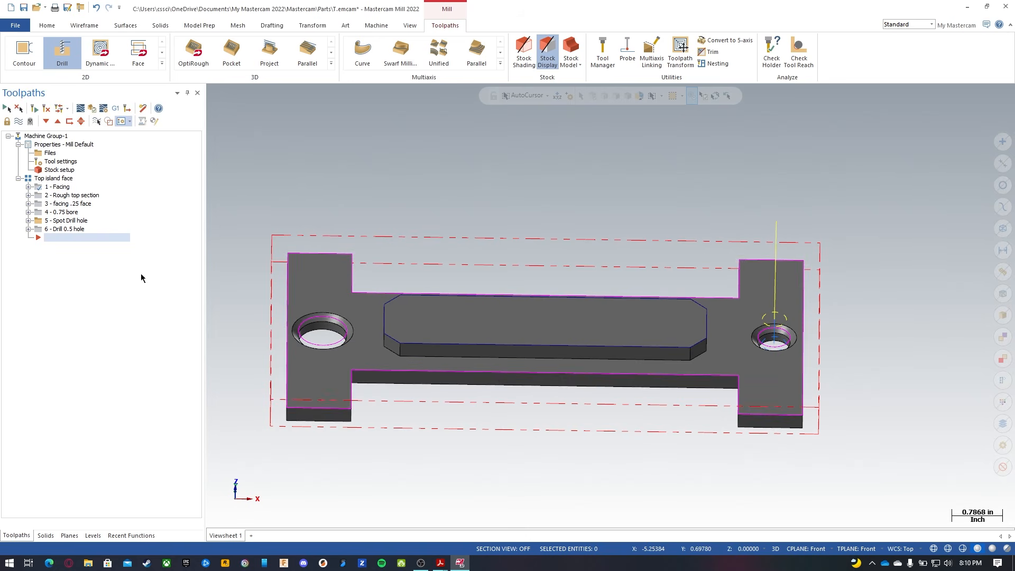
Start a contour toolpath chained on the edges of both holes and open its tool parameters.
{"action": "left_click", "coordinate": [22, 51]}
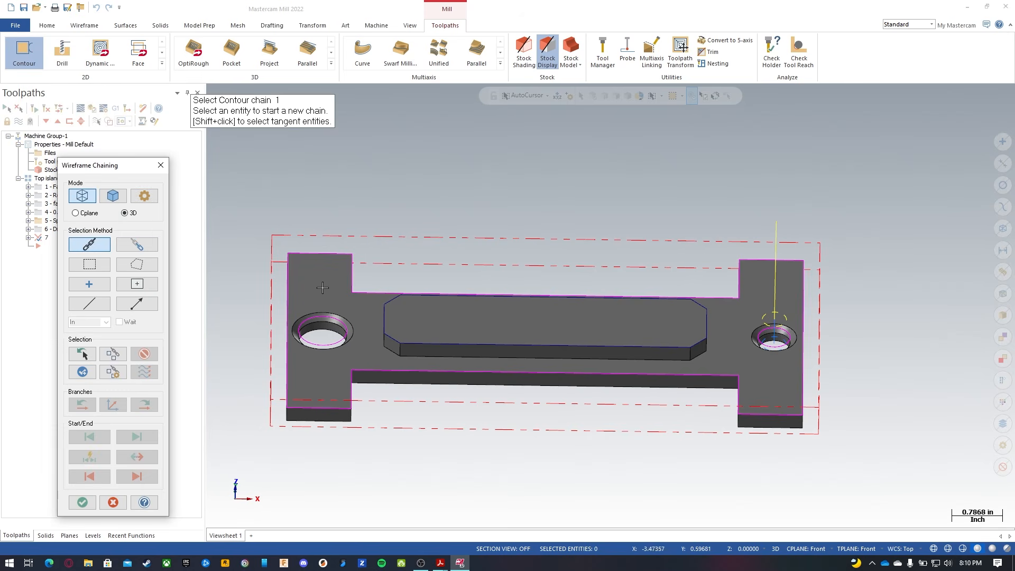
{"action": "left_click", "coordinate": [343, 326]}
{"action": "left_click", "coordinate": [788, 335]}
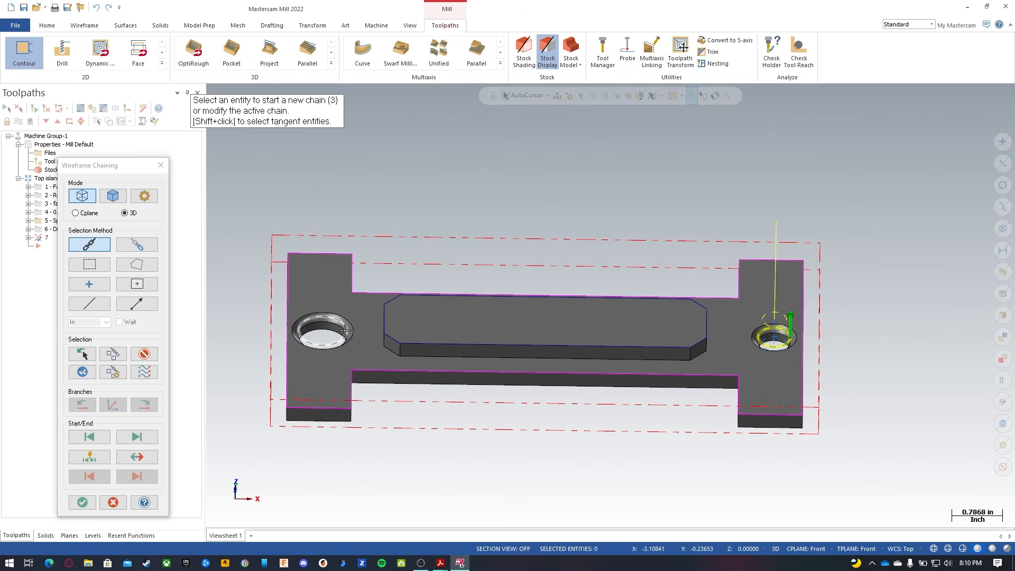
{"action": "left_click", "coordinate": [82, 502]}
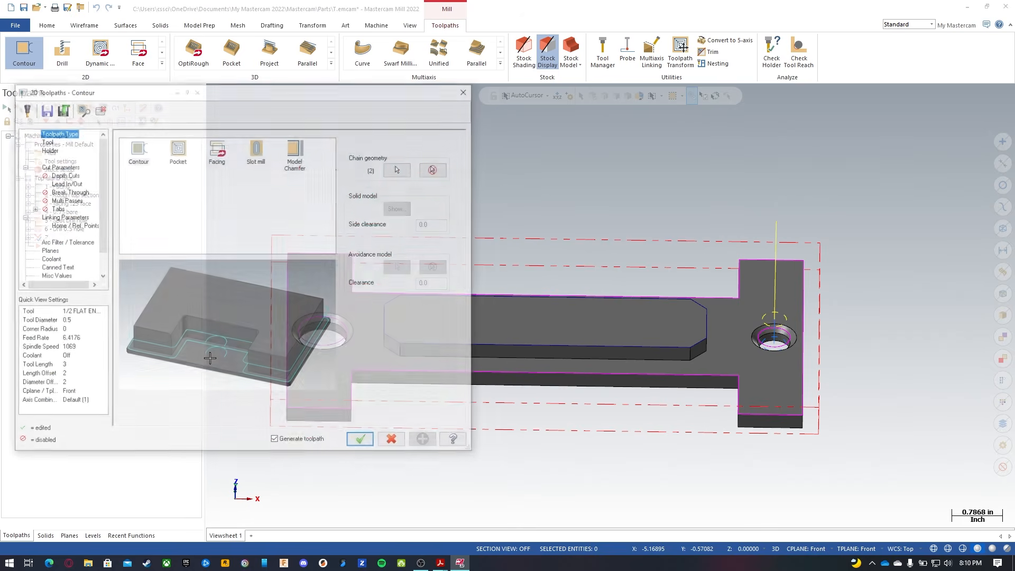
{"action": "left_click", "coordinate": [49, 141]}
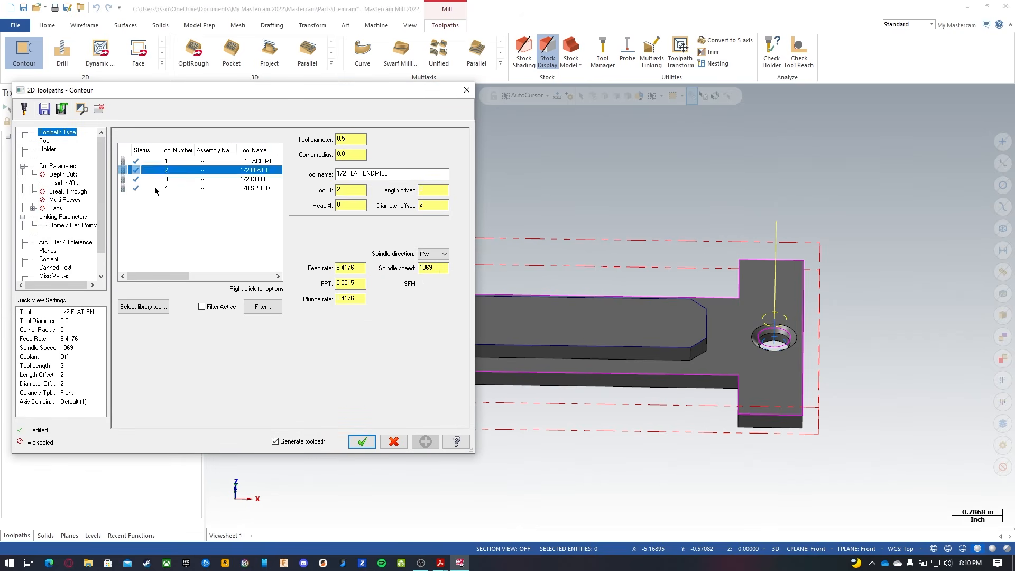
Choose the 3/8 spot drill for the contour with 600 SFM and 0.0018 feed per tooth, and add the comment "Chamfer holes".
{"action": "left_click", "coordinate": [186, 188]}
{"action": "left_click", "coordinate": [360, 268]}
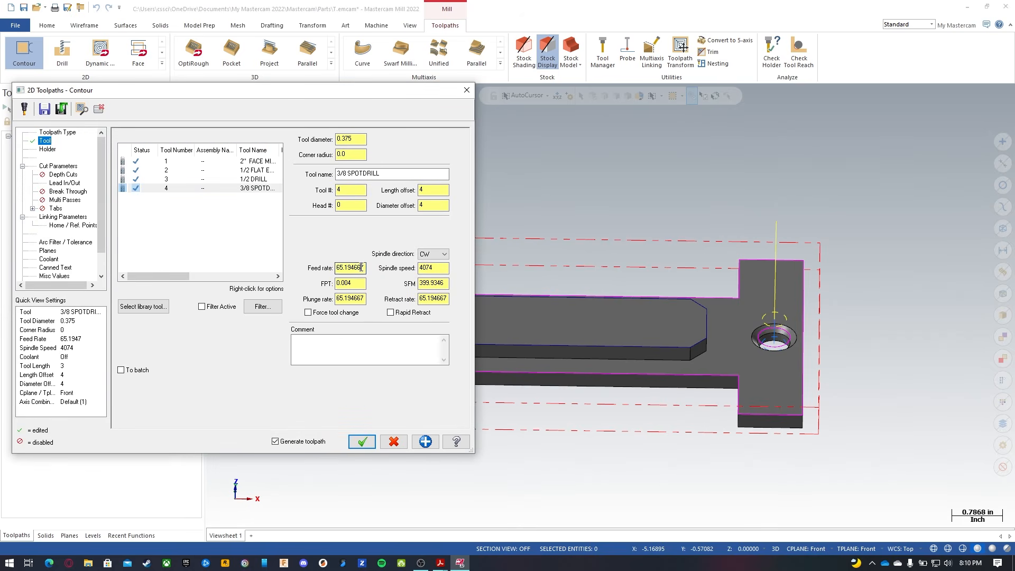
{"action": "double_click", "coordinate": [360, 269]}
{"action": "type", "text": "30"}
{"action": "key", "text": "Tab"}
{"action": "key", "text": "Tab"}
{"action": "key", "text": "Tab"}
{"action": "type", "text": "60"}
{"action": "key", "text": "Return"}
{"action": "left_click", "coordinate": [428, 284]}
{"action": "left_click", "coordinate": [362, 350]}
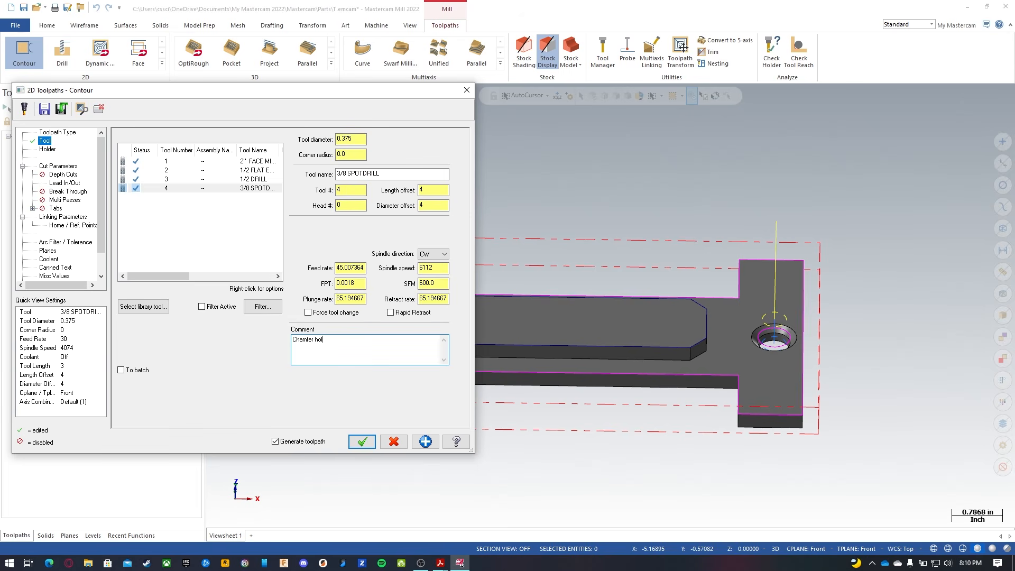
{"action": "left_click", "coordinate": [52, 167]}
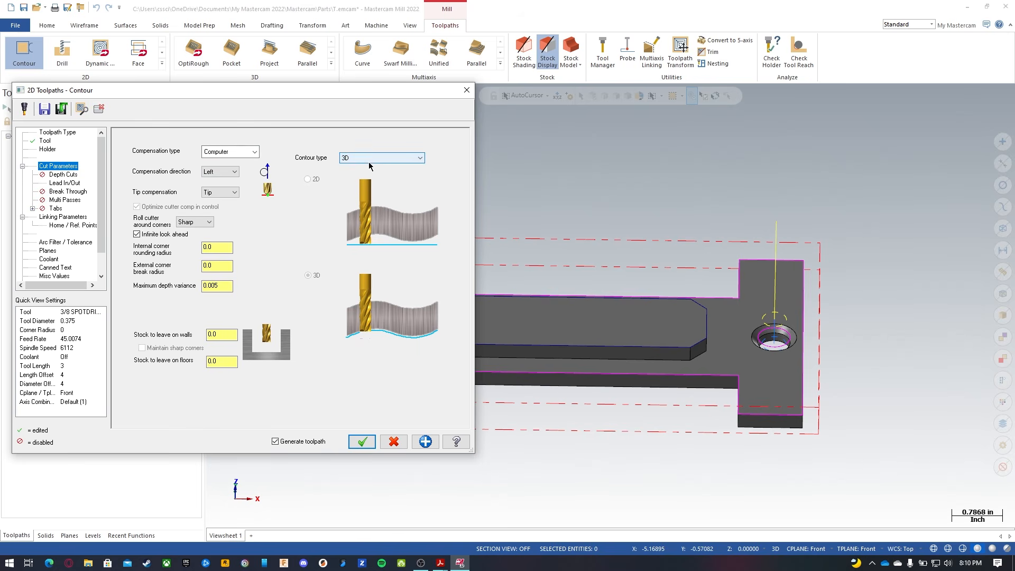
{"action": "left_click", "coordinate": [369, 161]}
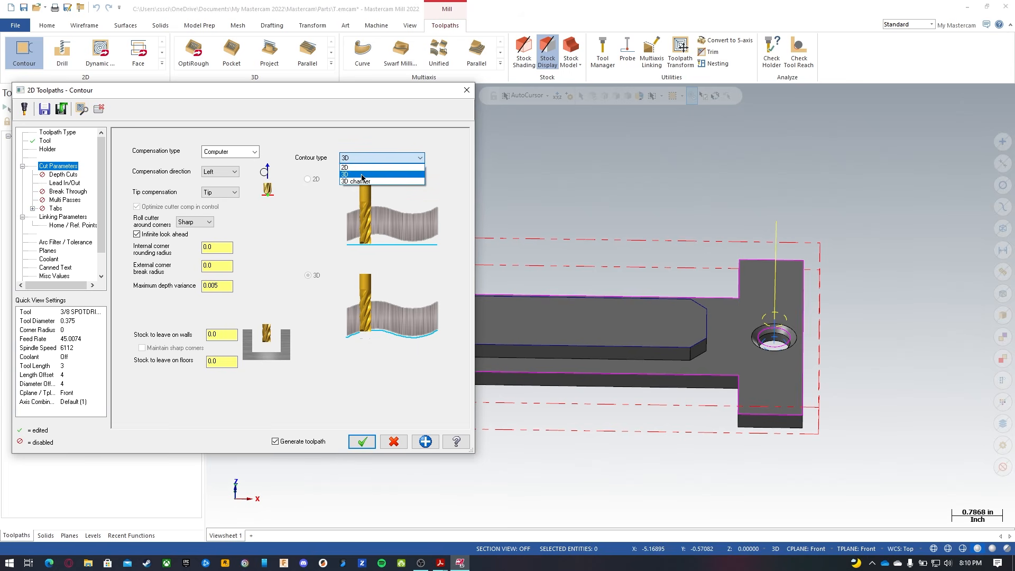
{"action": "left_click", "coordinate": [363, 175]}
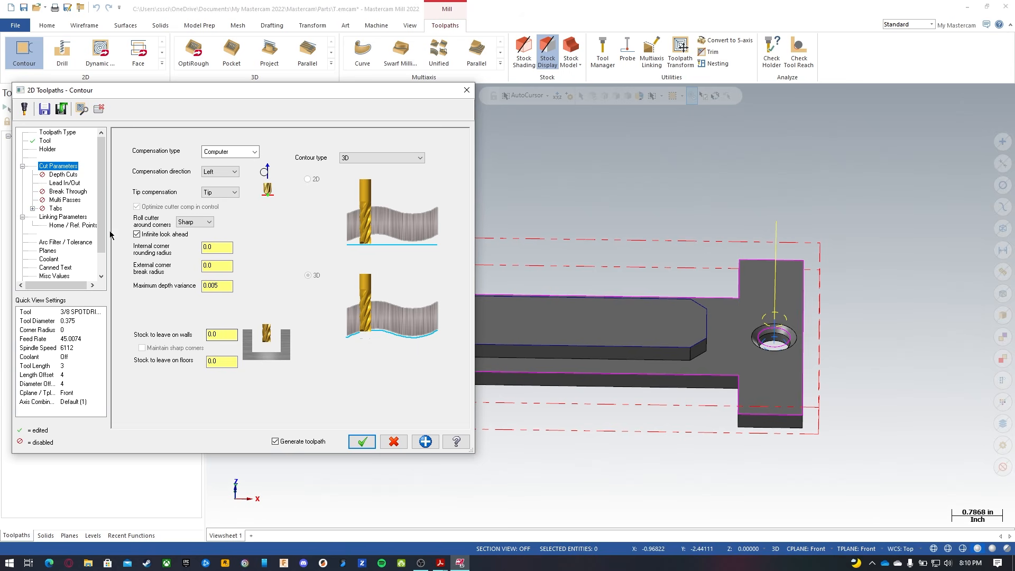
Set the contour's tool plane and construction plane to Top by copying the working coordinate system.
{"action": "left_click", "coordinate": [48, 251]}
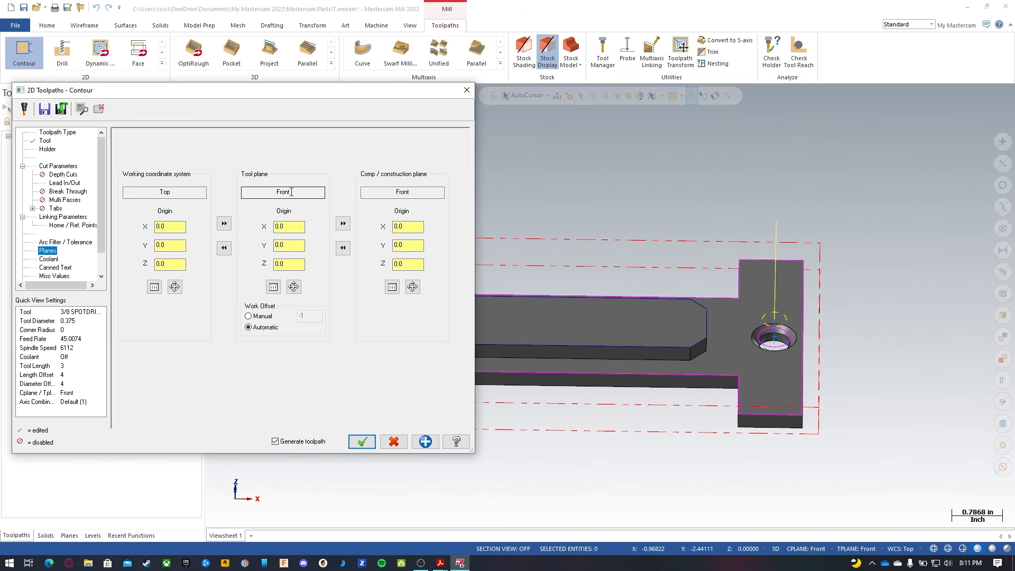
{"action": "left_click", "coordinate": [223, 224]}
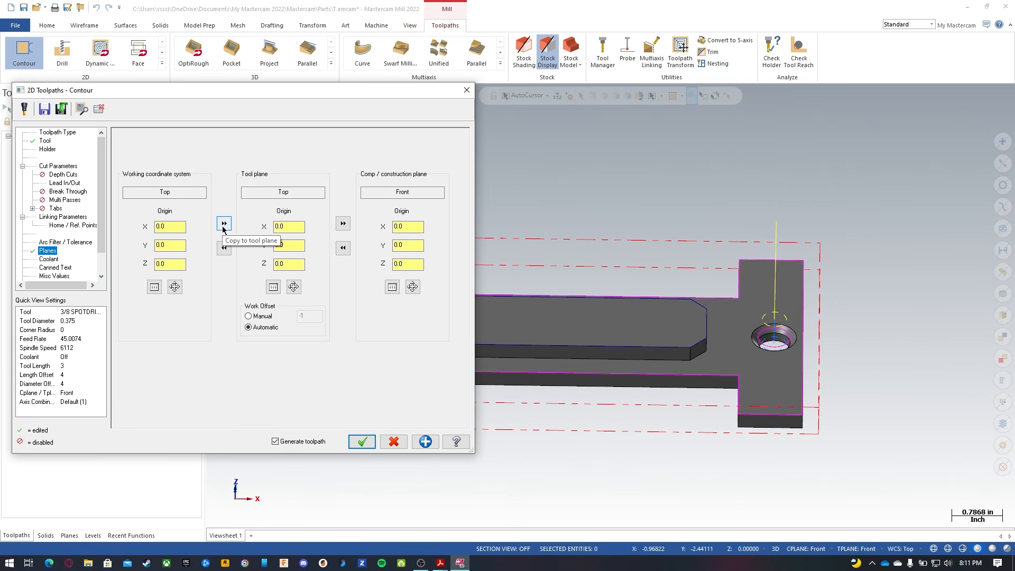
{"action": "left_click", "coordinate": [342, 223]}
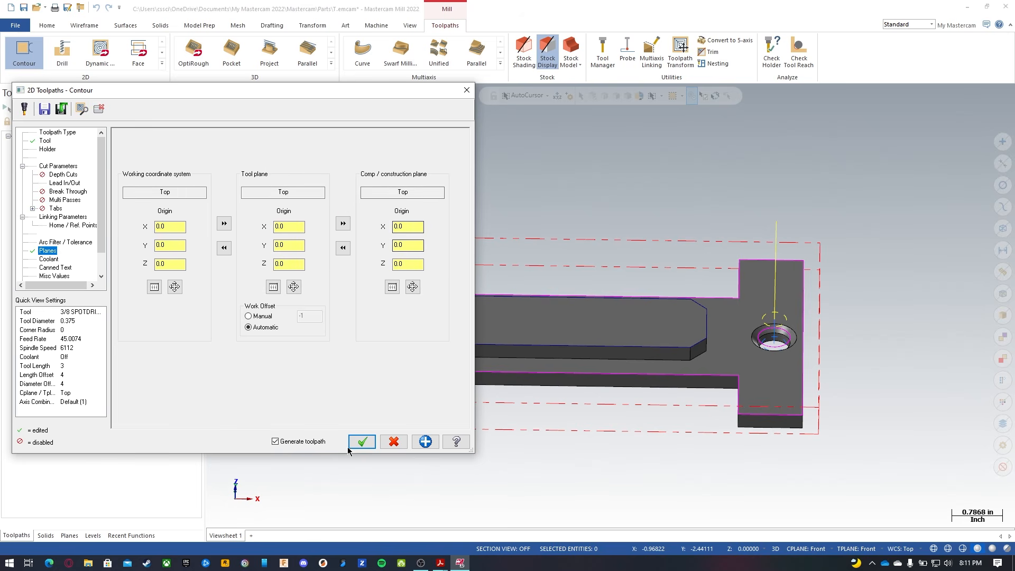
Change the contour type to 2D chamfer with a 0.1 chamfer width and a 0.05 bottom offset.
{"action": "left_click", "coordinate": [49, 166]}
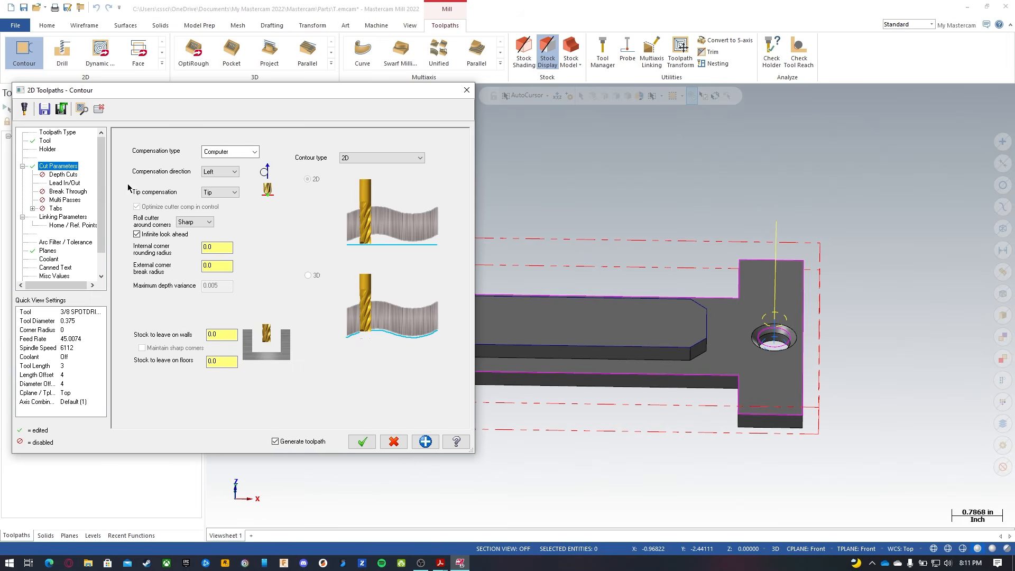
{"action": "left_click", "coordinate": [357, 158]}
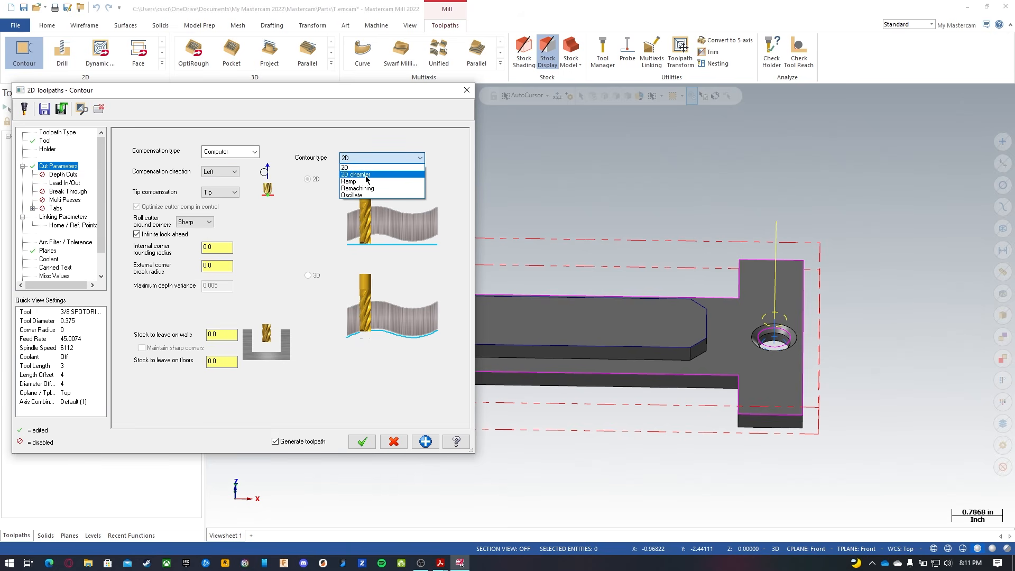
{"action": "left_click", "coordinate": [366, 175]}
{"action": "left_click", "coordinate": [417, 200]}
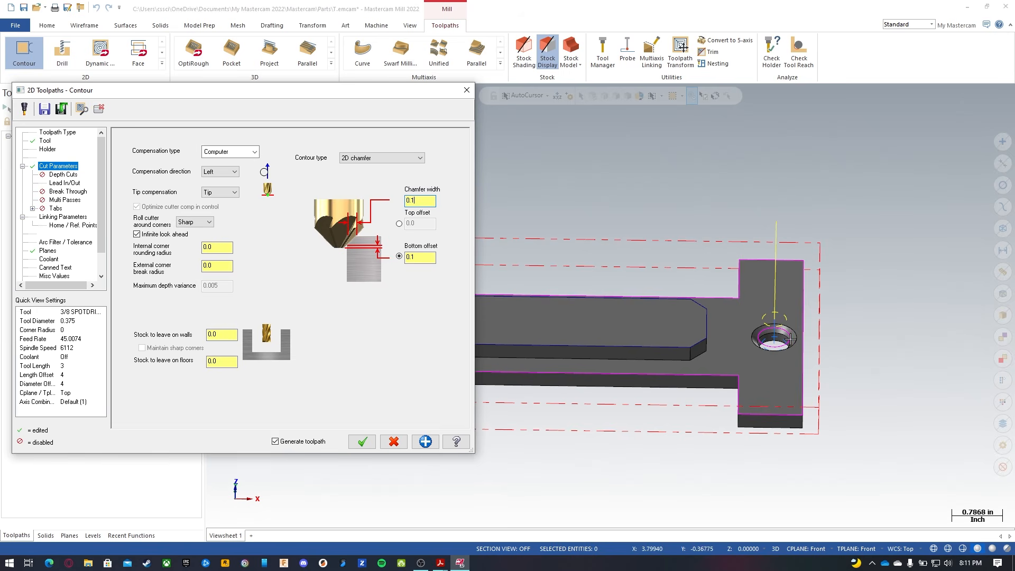
{"action": "key", "text": "Tab"}
Set the lead-in line length and arc radius to 25% and copy the entry settings to the exit.
{"action": "left_click", "coordinate": [60, 183]}
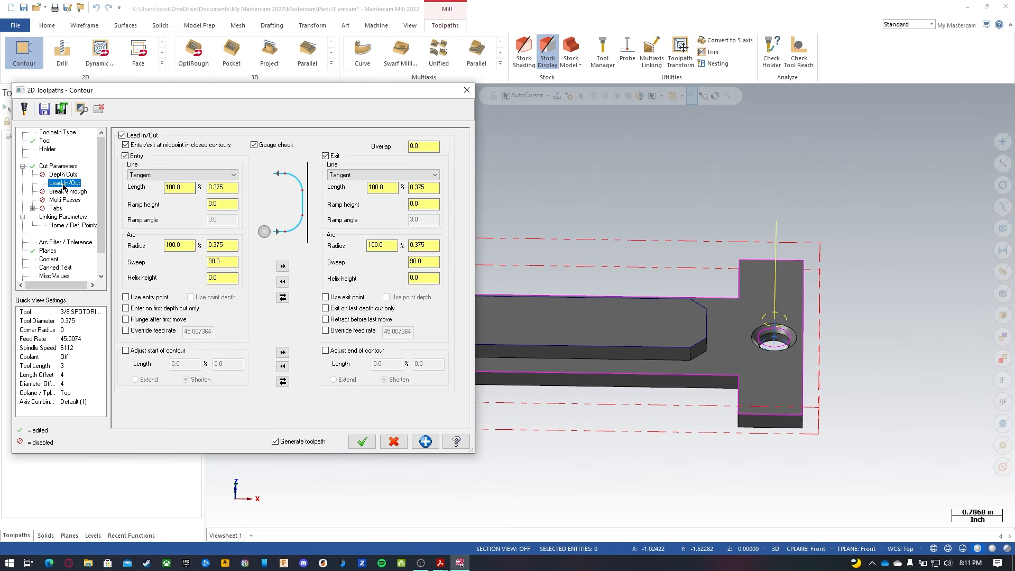
{"action": "left_click_drag", "start_coordinate": [183, 188], "coordinate": [132, 189]}
{"action": "type", "text": "25"}
{"action": "double_click", "coordinate": [178, 244]}
{"action": "type", "text": "25"}
{"action": "left_click", "coordinate": [282, 266]}
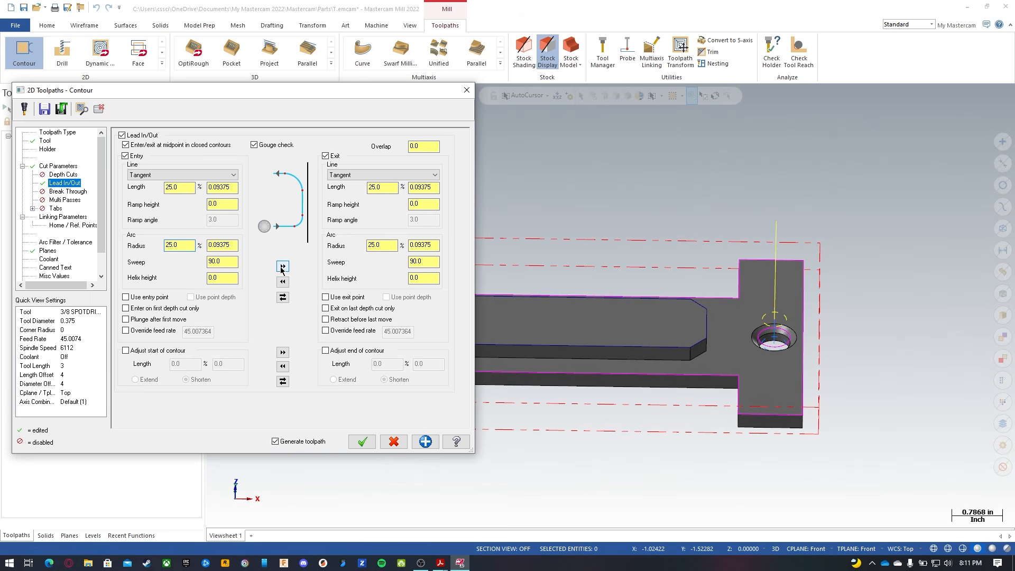
Enable the clearance height in the linking parameters, and set retract to 0.1 absolute and feed plane to 0.05 incremental.
{"action": "left_click", "coordinate": [58, 217]}
{"action": "left_click", "coordinate": [225, 193]}
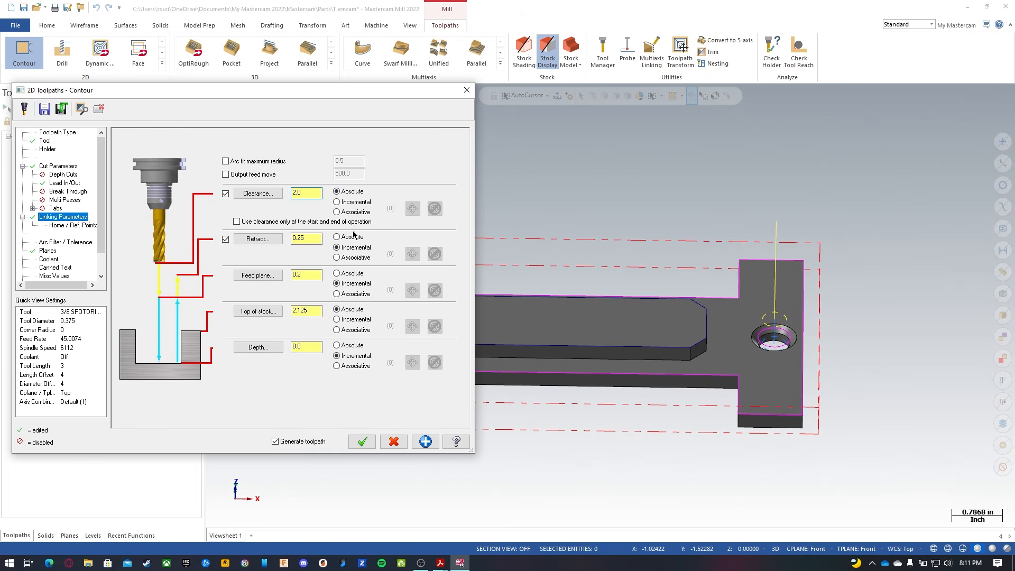
{"action": "double_click", "coordinate": [313, 237]}
{"action": "type", "text": ".1"}
{"action": "left_click", "coordinate": [336, 284]}
{"action": "double_click", "coordinate": [304, 275]}
{"action": "type", "text": ".05"}
Set the top of stock and the cutting depth both to -0.25 absolute.
{"action": "double_click", "coordinate": [305, 311]}
{"action": "type", "text": "1"}
{"action": "key", "text": "Return"}
{"action": "left_click", "coordinate": [346, 347]}
{"action": "left_click_drag", "start_coordinate": [313, 347], "coordinate": [271, 346]}
{"action": "type", "text": "-0.25"}
{"action": "key", "text": "Return"}
{"action": "left_click", "coordinate": [316, 347]}
{"action": "left_click_drag", "start_coordinate": [306, 346], "coordinate": [290, 344]}
{"action": "left_click", "coordinate": [314, 347]}
Review the chamfer's cut, linking, plane and coolant settings, and accept them to generate the toolpath.
{"action": "left_click", "coordinate": [59, 166]}
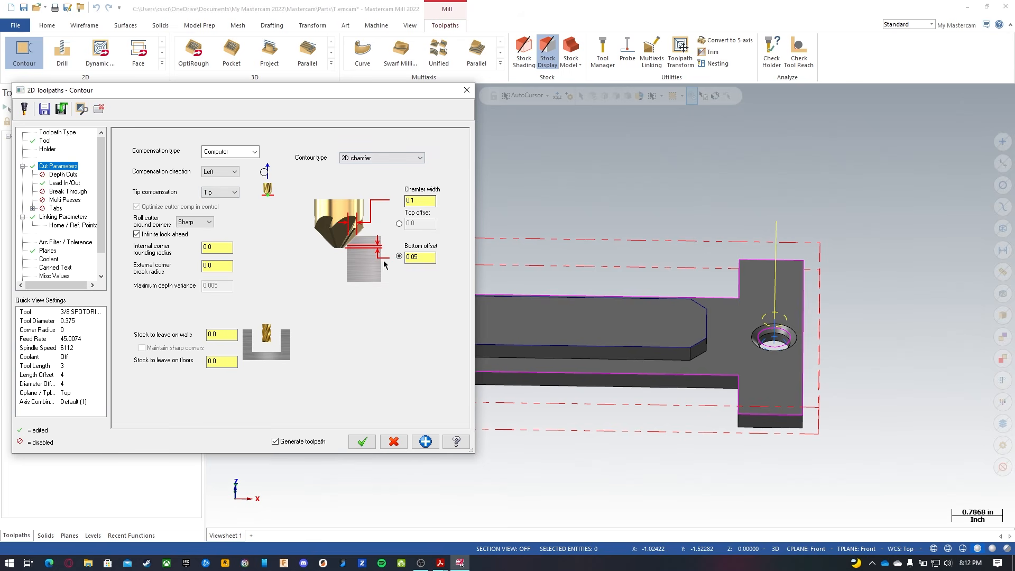
{"action": "left_click", "coordinate": [64, 217]}
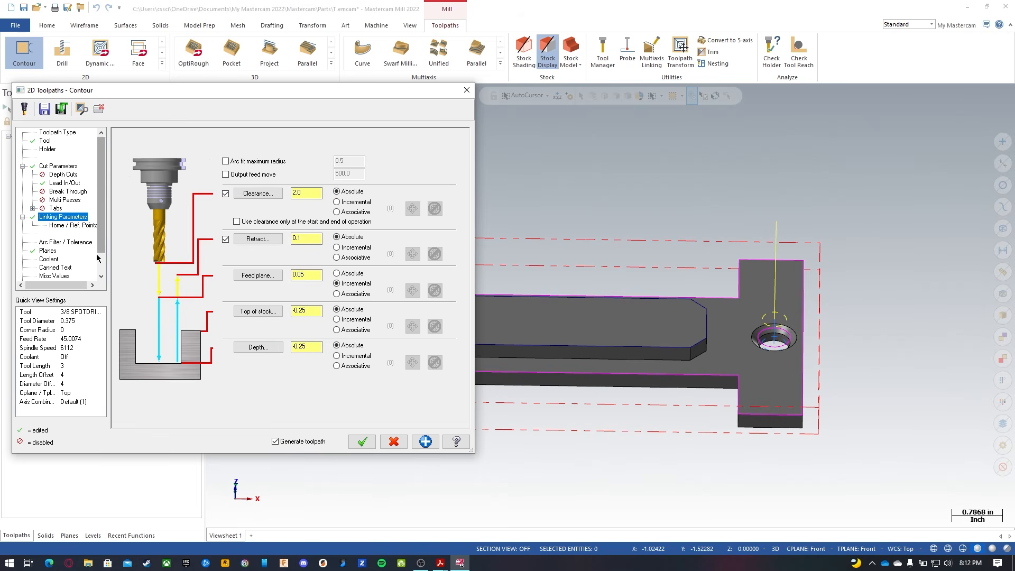
{"action": "left_click", "coordinate": [58, 242]}
{"action": "left_click", "coordinate": [48, 250]}
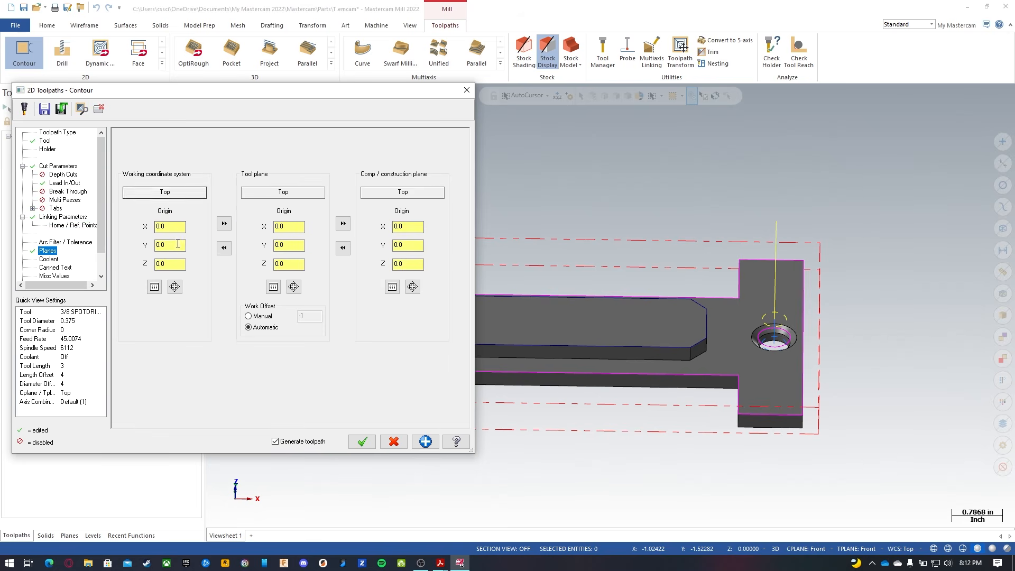
{"action": "left_click", "coordinate": [50, 259]}
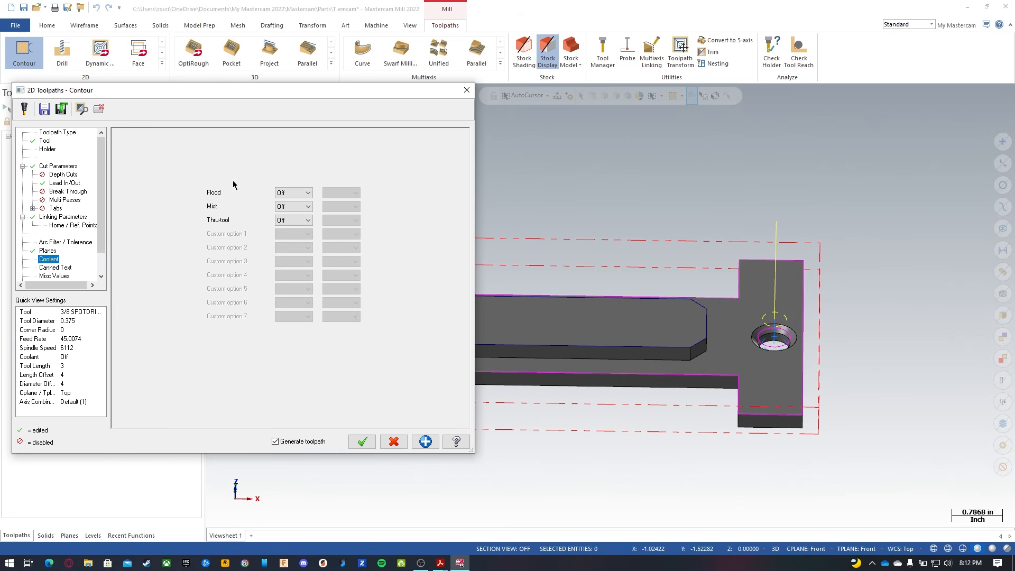
{"action": "left_click", "coordinate": [362, 441]}
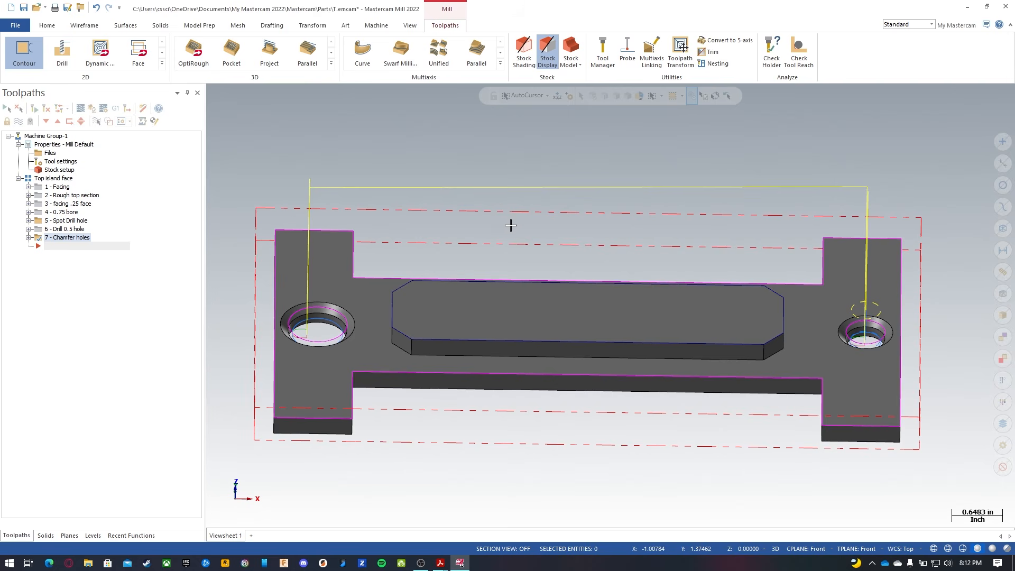
Examine the chamfer toolpath's entry and exit moves at both holes from the top and in a tilted view.
{"action": "key", "text": "alt+p"}
{"action": "scroll", "coordinate": [650, 294], "scroll_direction": "down", "scroll_amount": 1}
{"action": "scroll", "coordinate": [650, 294], "scroll_direction": "down", "scroll_amount": 1}
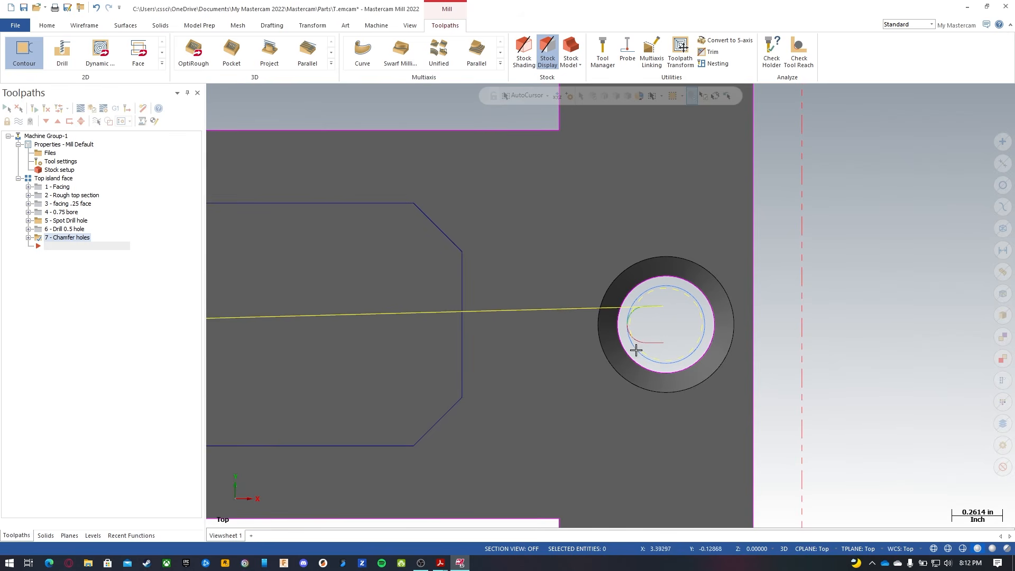
{"action": "scroll", "coordinate": [897, 322], "scroll_direction": "down", "scroll_amount": 1}
{"action": "scroll", "coordinate": [897, 322], "scroll_direction": "down", "scroll_amount": 2}
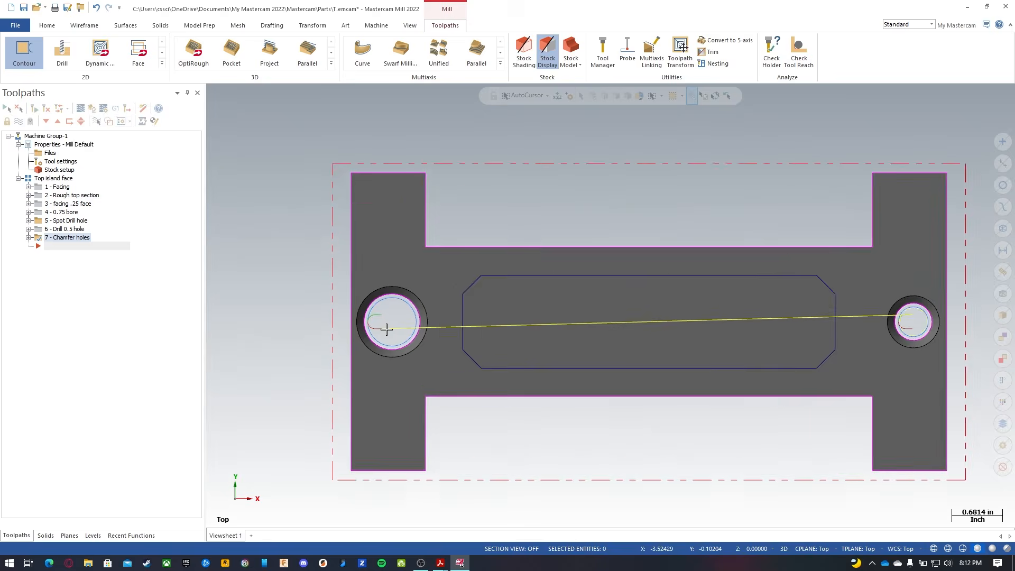
{"action": "scroll", "coordinate": [387, 328], "scroll_direction": "up", "scroll_amount": 5}
{"action": "scroll", "coordinate": [376, 326], "scroll_direction": "down", "scroll_amount": 2}
{"action": "scroll", "coordinate": [697, 233], "scroll_direction": "down", "scroll_amount": 2}
{"action": "middle_click_drag", "start_coordinate": [697, 233], "coordinate": [705, 123]}
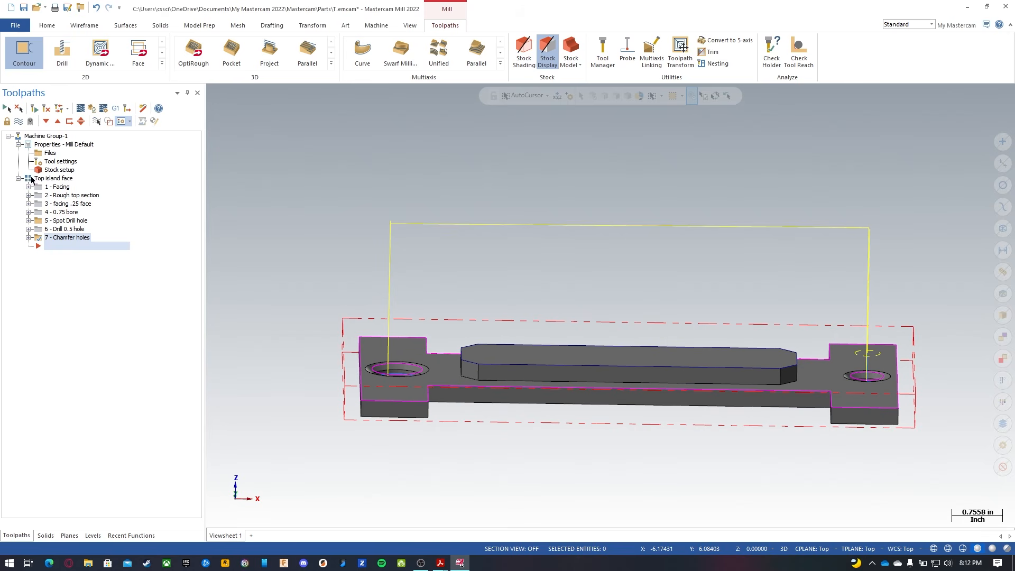
Select all operations in the Top island face group and open them for verification in the simulator.
{"action": "left_click", "coordinate": [51, 180]}
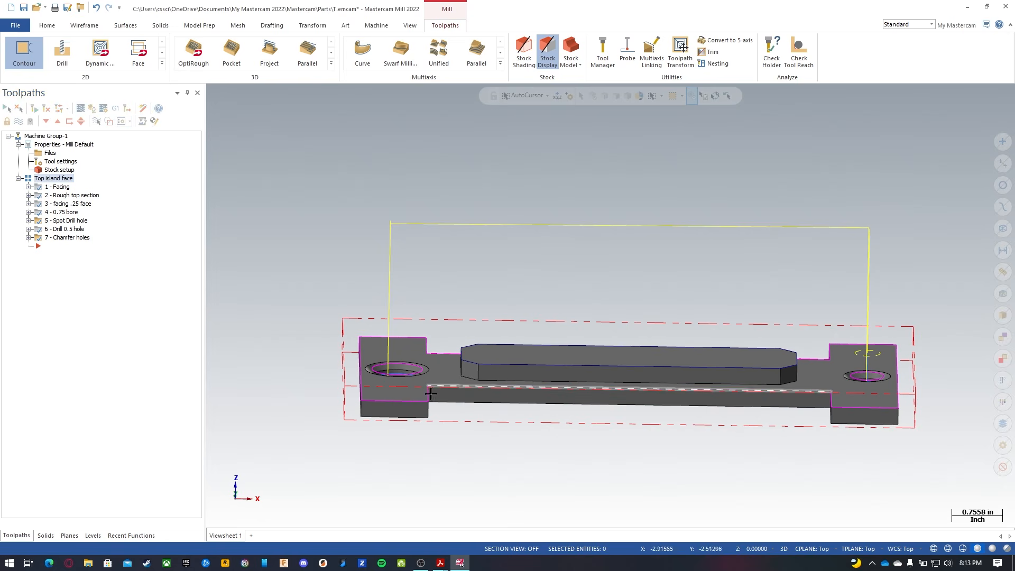
{"action": "middle_click_drag", "start_coordinate": [470, 425], "coordinate": [446, 421]}
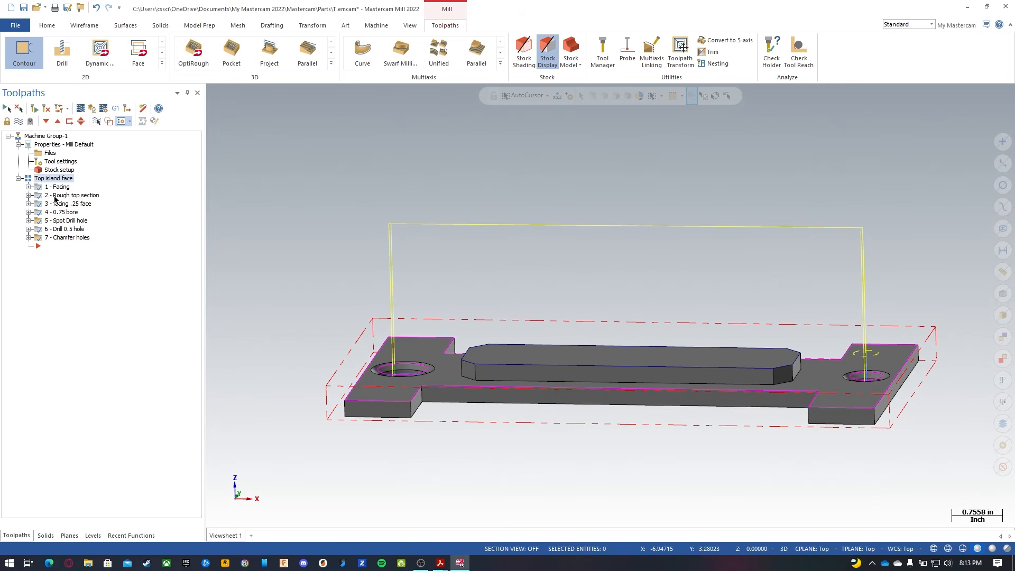
{"action": "left_click", "coordinate": [91, 108]}
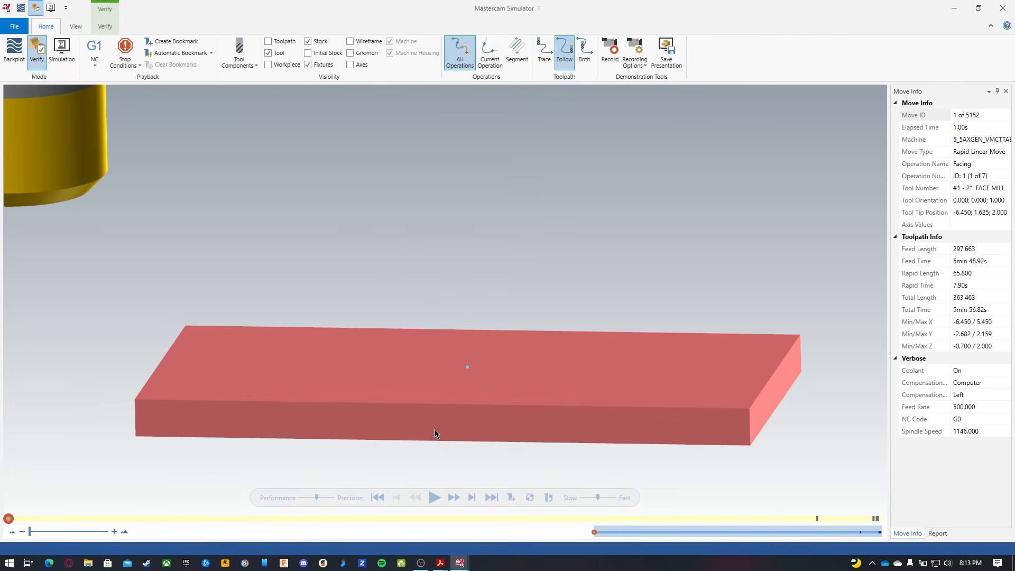
Slow down the simulation playback and have it stop at each operation change.
{"action": "left_click", "coordinate": [587, 497]}
{"action": "left_click", "coordinate": [588, 496]}
{"action": "left_click", "coordinate": [135, 67]}
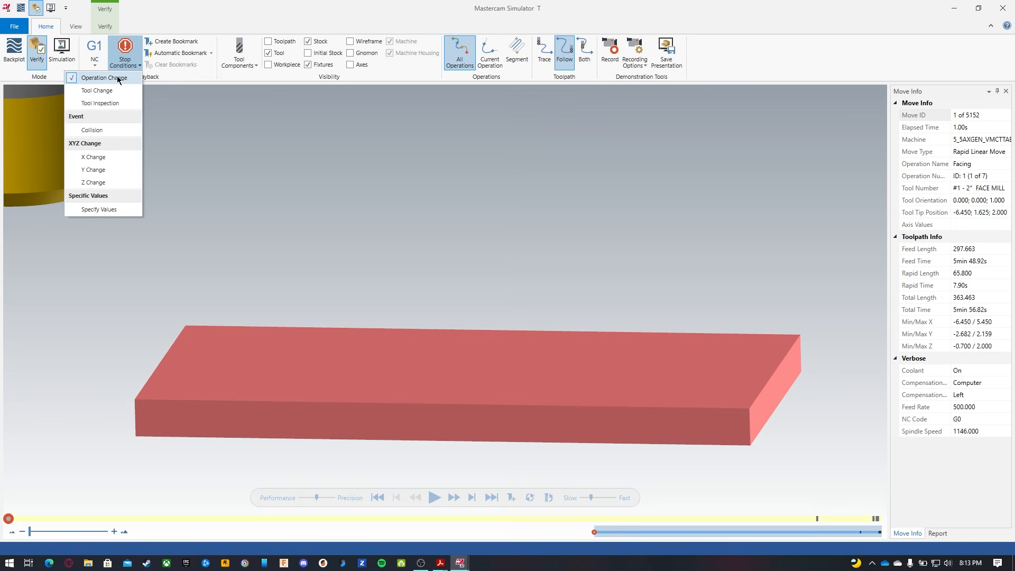
{"action": "left_click", "coordinate": [348, 200]}
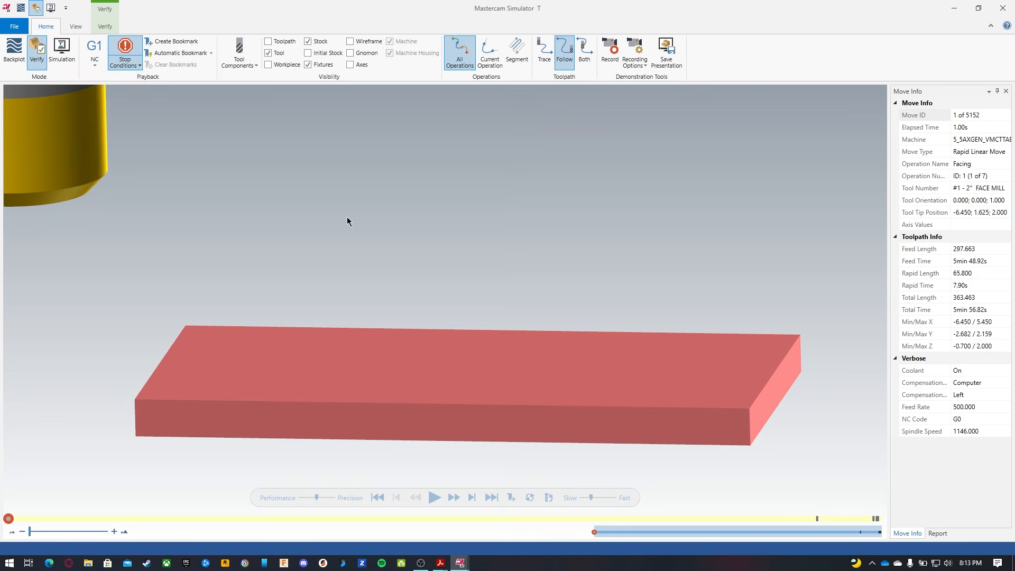
Play the simulation through all seven operations, examining the machined stock and holes from a steeper angle.
{"action": "left_click", "coordinate": [434, 497]}
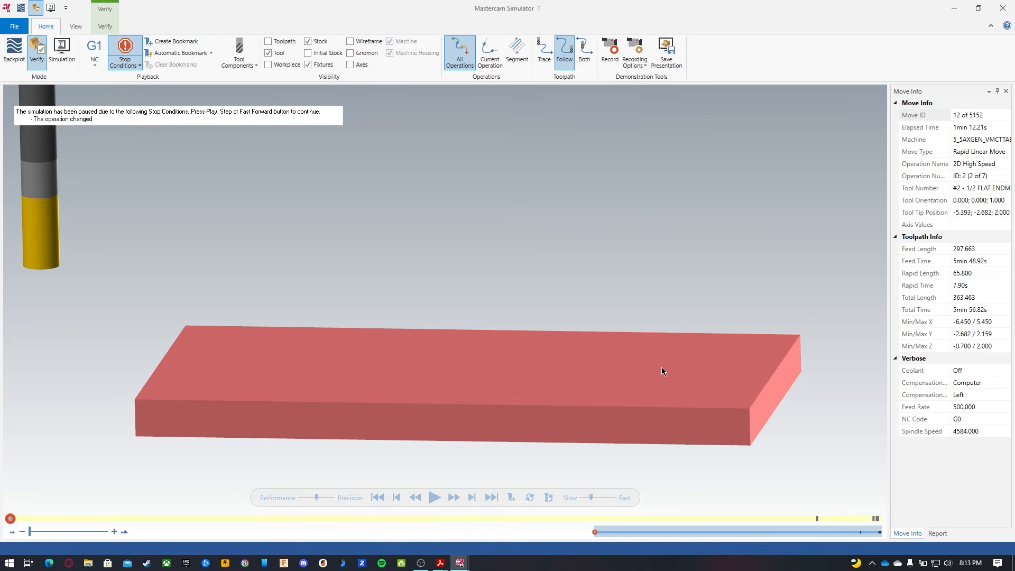
{"action": "left_click", "coordinate": [434, 497]}
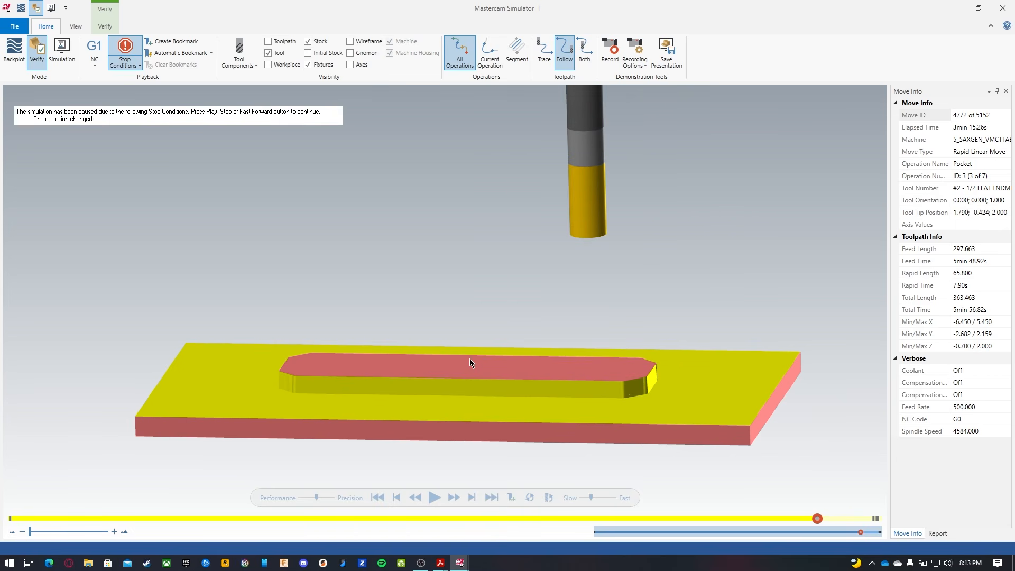
{"action": "left_click", "coordinate": [434, 496]}
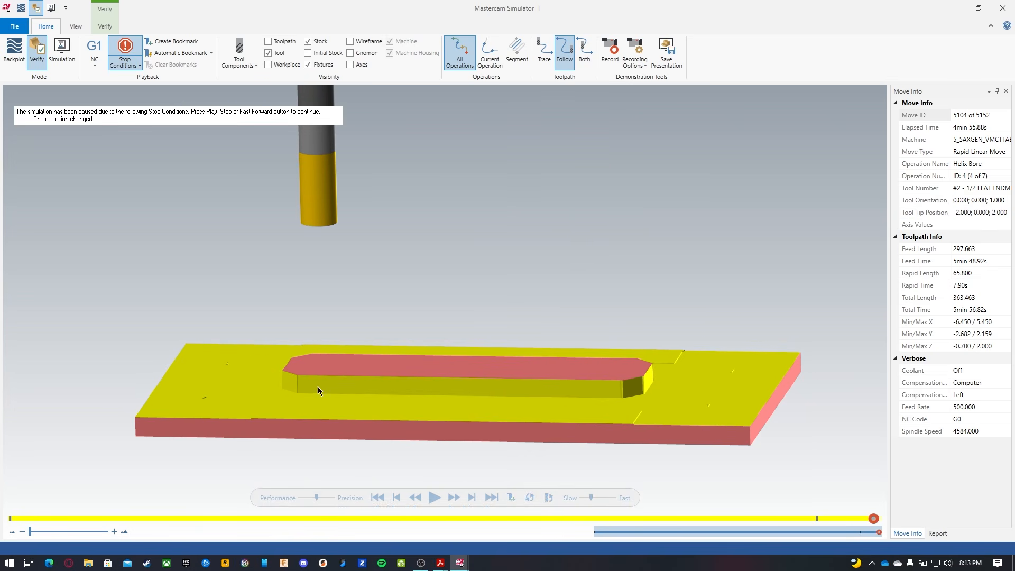
{"action": "left_click", "coordinate": [434, 498]}
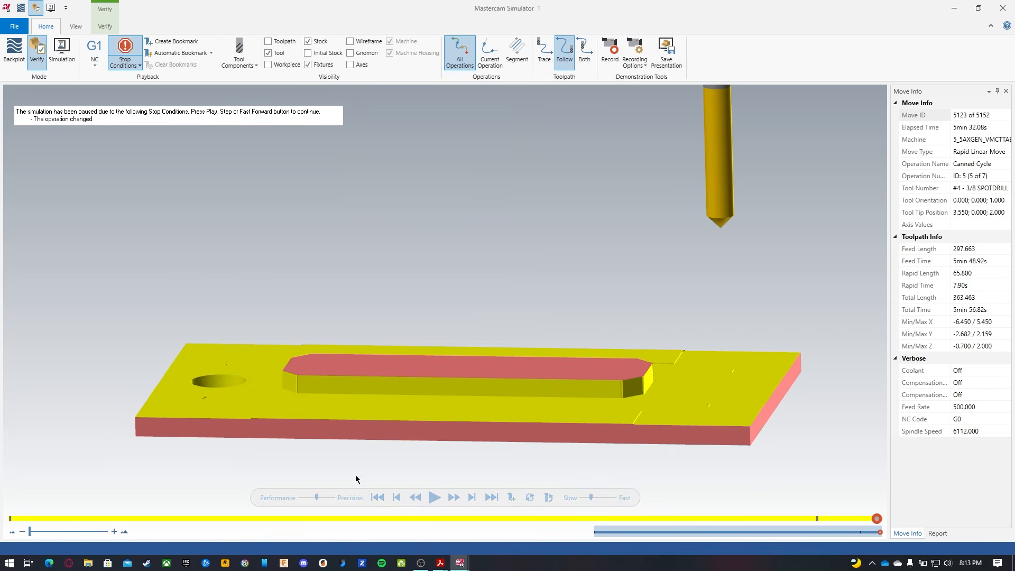
{"action": "left_click", "coordinate": [433, 498]}
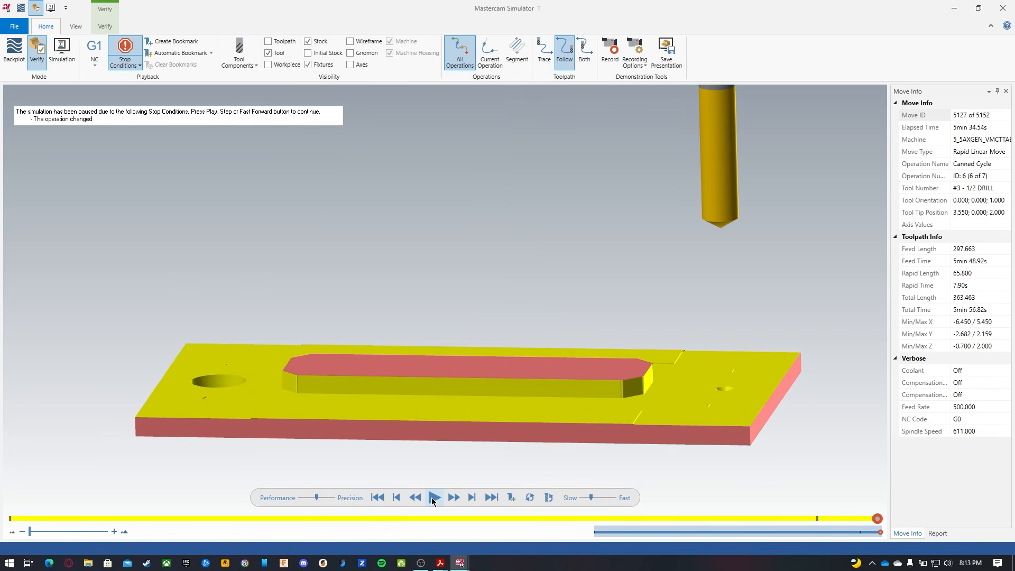
{"action": "middle_click_drag", "start_coordinate": [736, 389], "coordinate": [739, 410]}
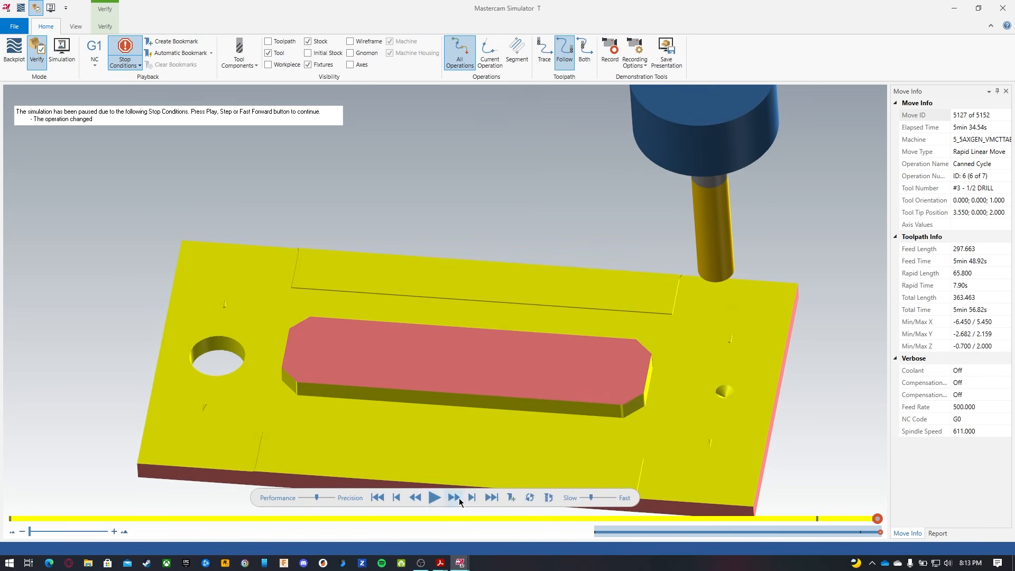
{"action": "left_click", "coordinate": [434, 498]}
{"action": "mouse_move", "coordinate": [530, 419]}
{"action": "middle_mouse_down"}
{"action": "mouse_move", "coordinate": [515, 397]}
{"action": "mouse_move", "coordinate": [513, 417]}
{"action": "middle_mouse_up"}
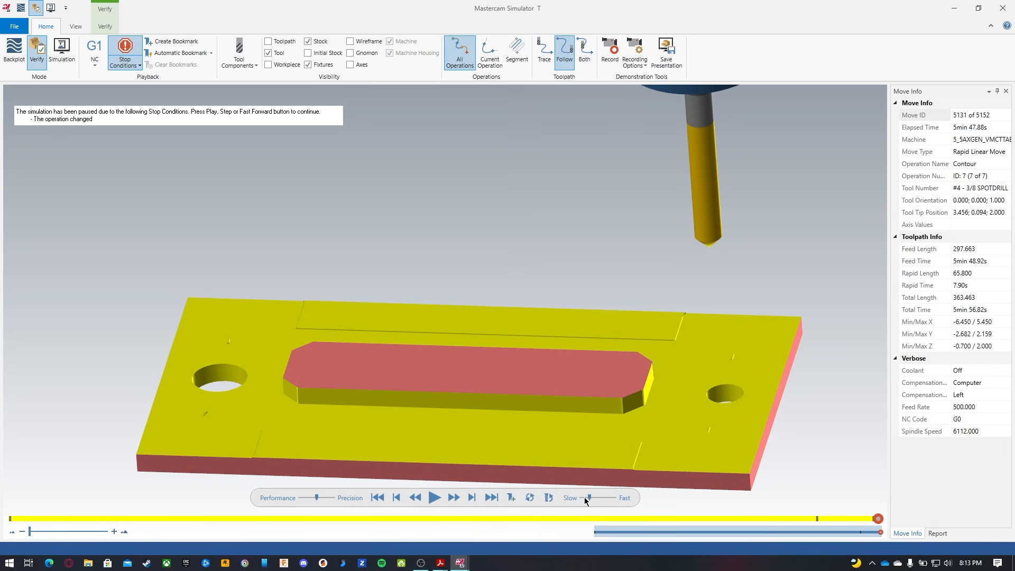
{"action": "left_click", "coordinate": [434, 497]}
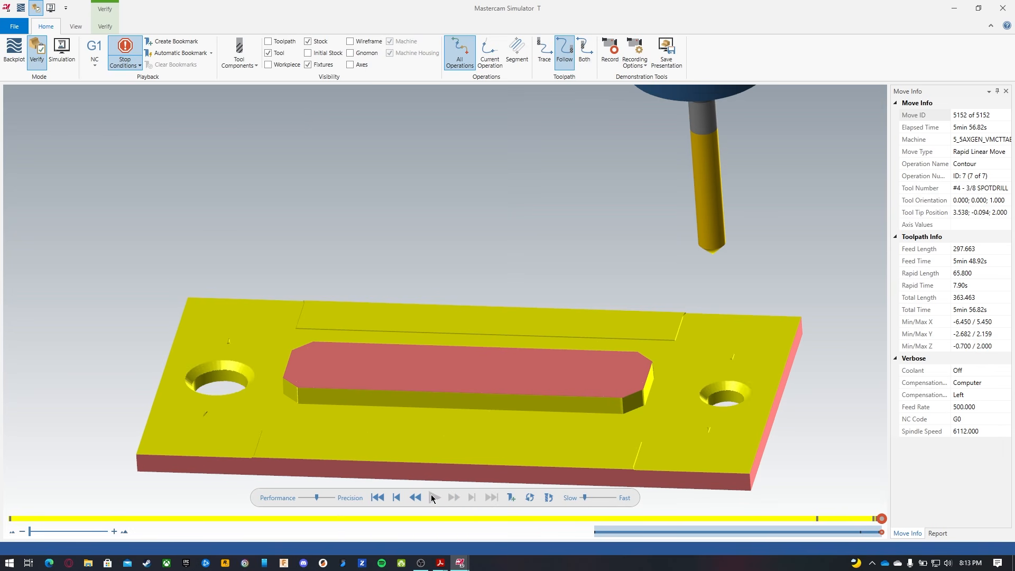
Examine the finished simulated stock from a steeper angle and close the simulator.
{"action": "middle_click_drag", "start_coordinate": [671, 430], "coordinate": [744, 411]}
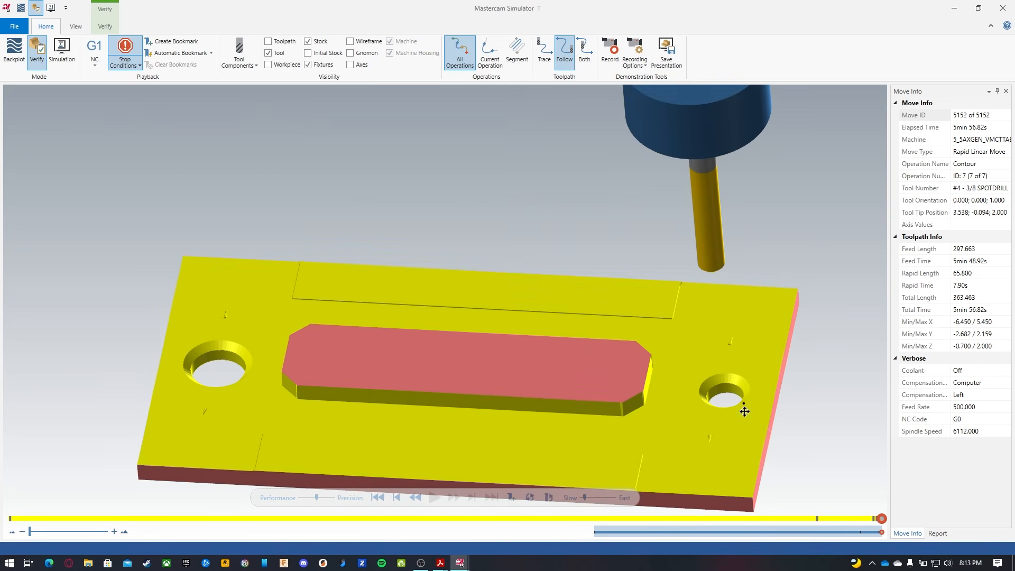
{"action": "scroll", "coordinate": [358, 363], "scroll_direction": "down", "scroll_amount": 3}
{"action": "scroll", "coordinate": [455, 385], "scroll_direction": "up", "scroll_amount": 2}
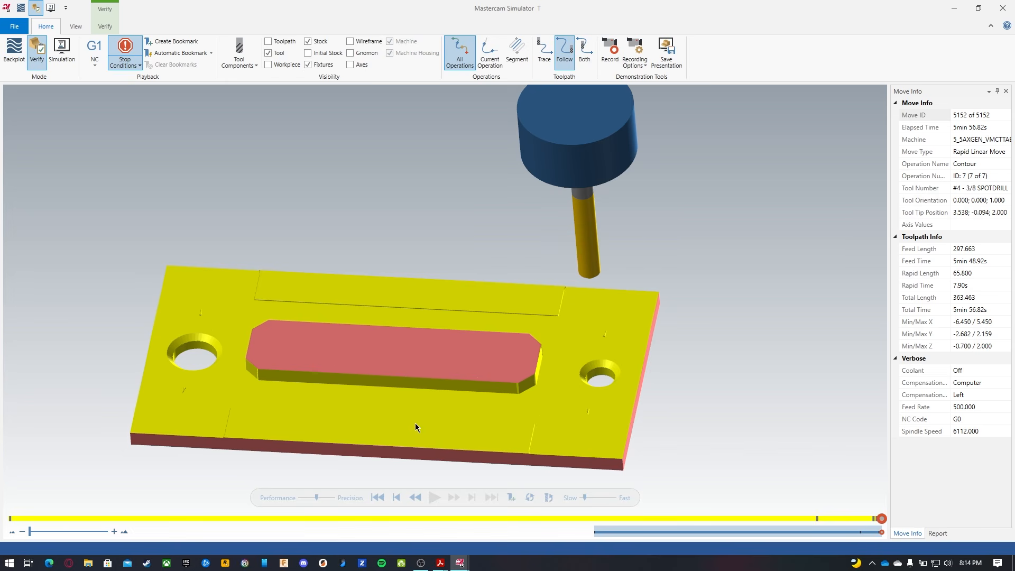
{"action": "left_click", "coordinate": [1002, 9]}
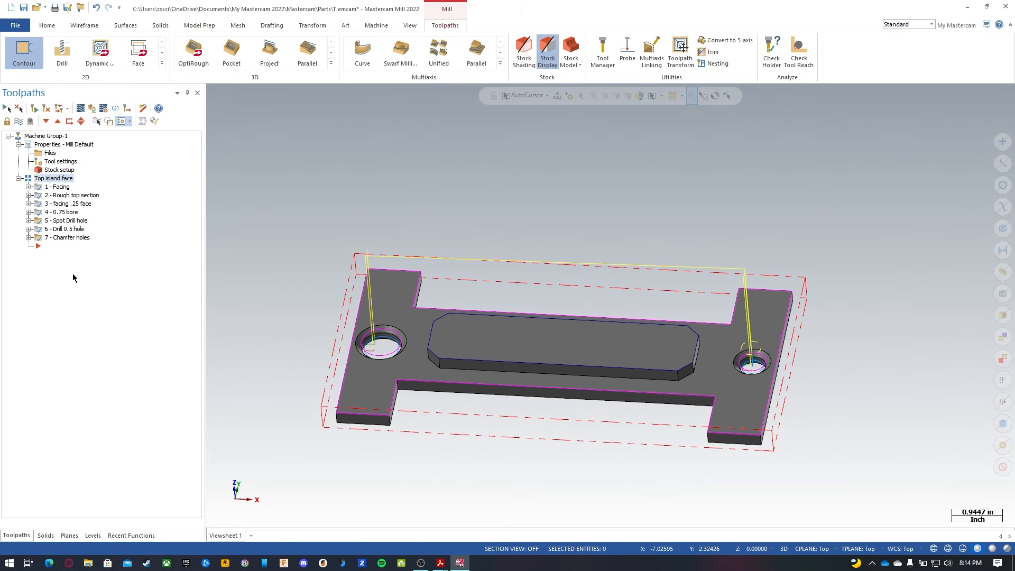
Add a new toolpath group to Machine Group-1 and name it "bottom face".
{"action": "left_click", "coordinate": [63, 137]}
{"action": "right_click", "coordinate": [59, 137]}
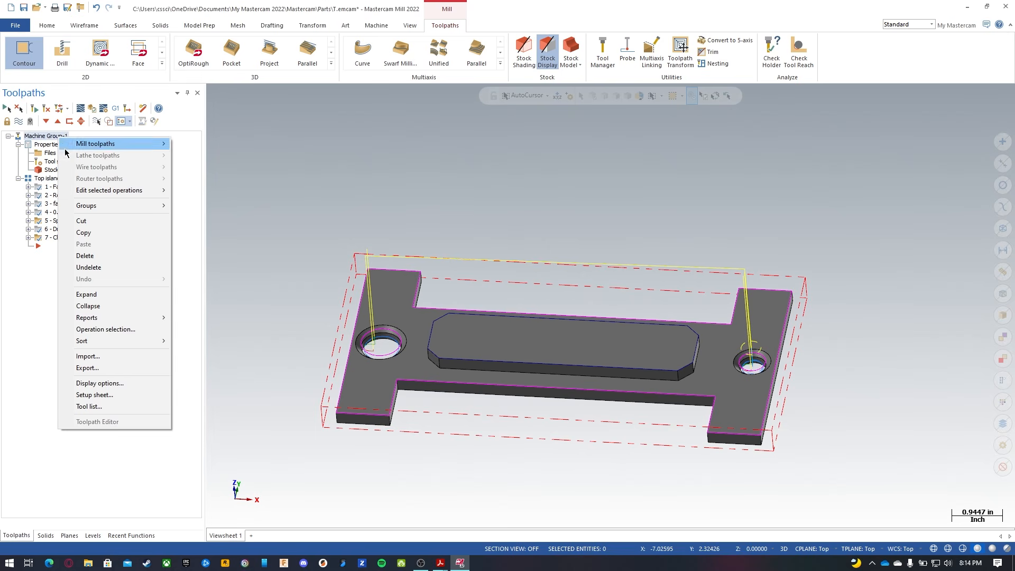
{"action": "mouse_move", "coordinate": [89, 207]}
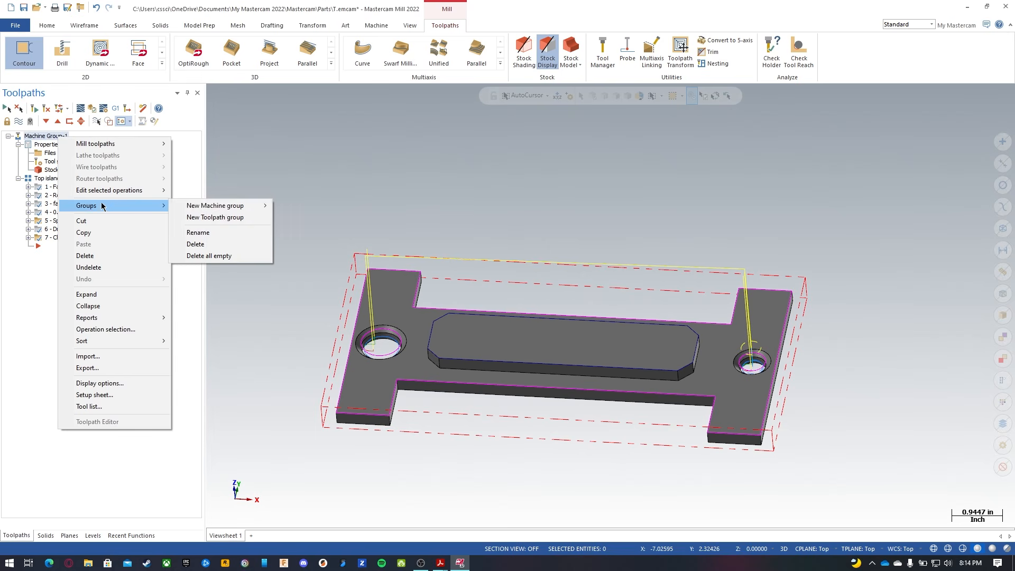
{"action": "left_click", "coordinate": [223, 219]}
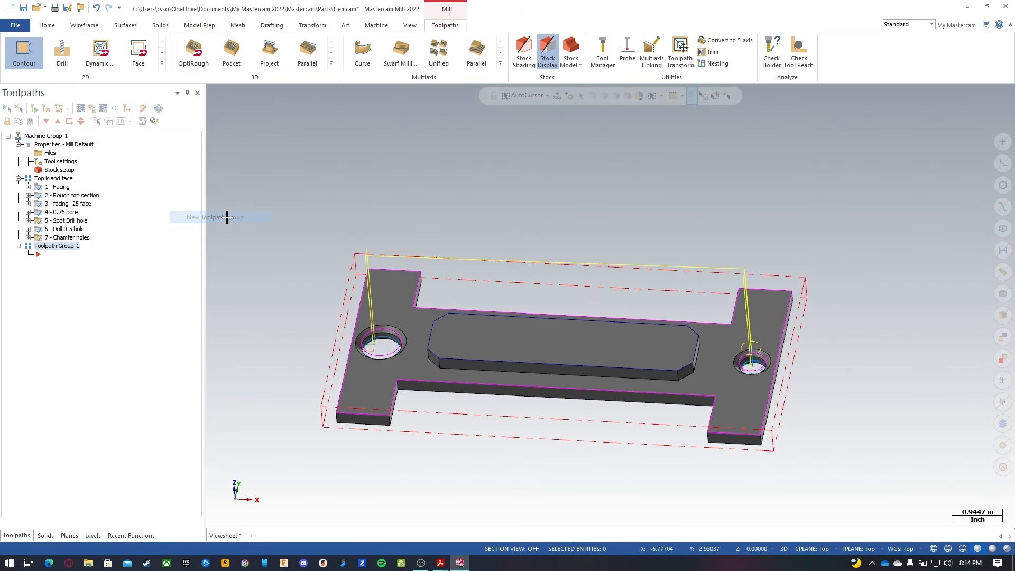
{"action": "left_click", "coordinate": [67, 248]}
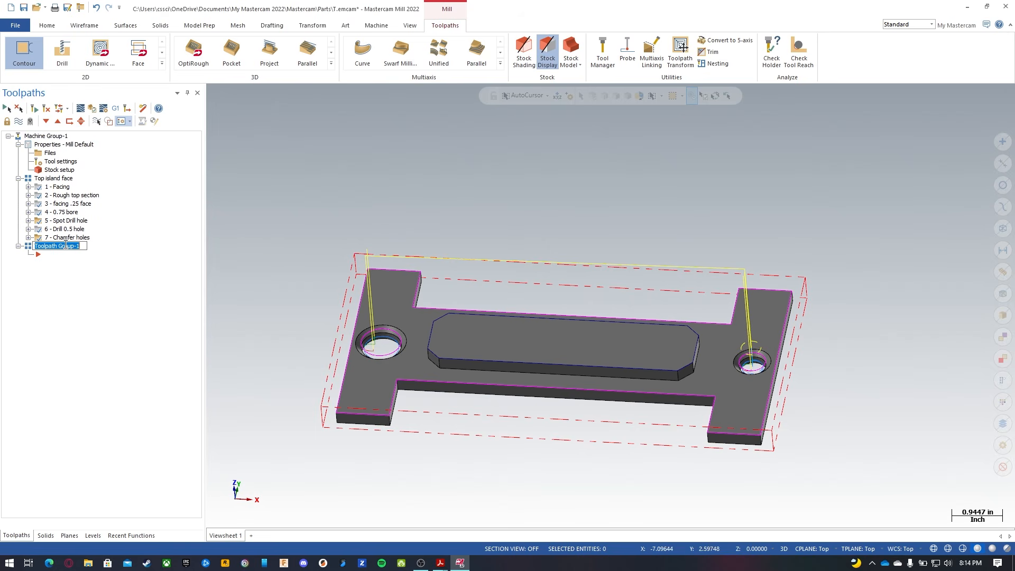
{"action": "type", "text": "bottom face"}
{"action": "key", "text": "Return"}
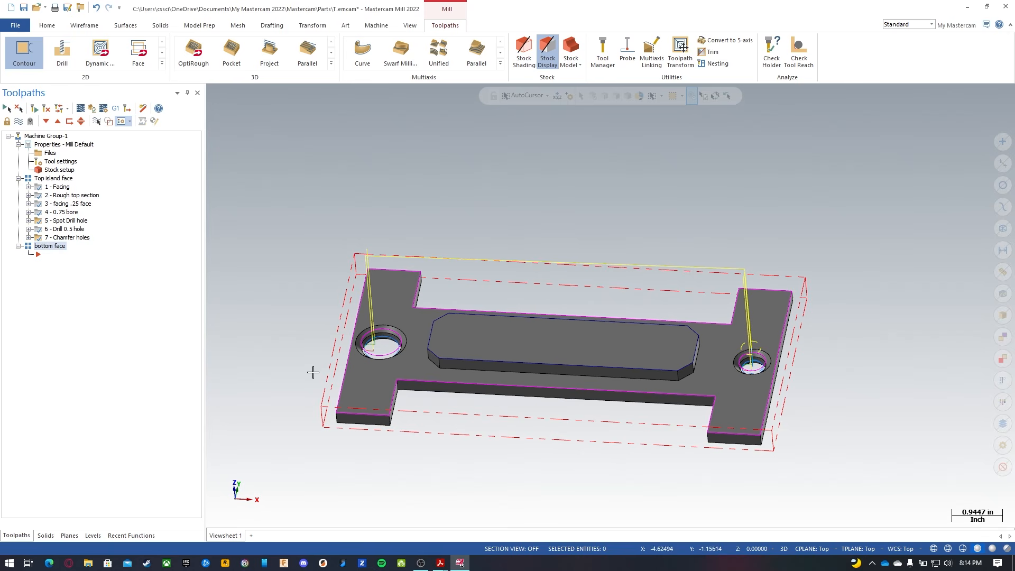
Examine the underside of the part and bring up the list of planes.
{"action": "middle_click_drag", "start_coordinate": [549, 432], "coordinate": [546, 258]}
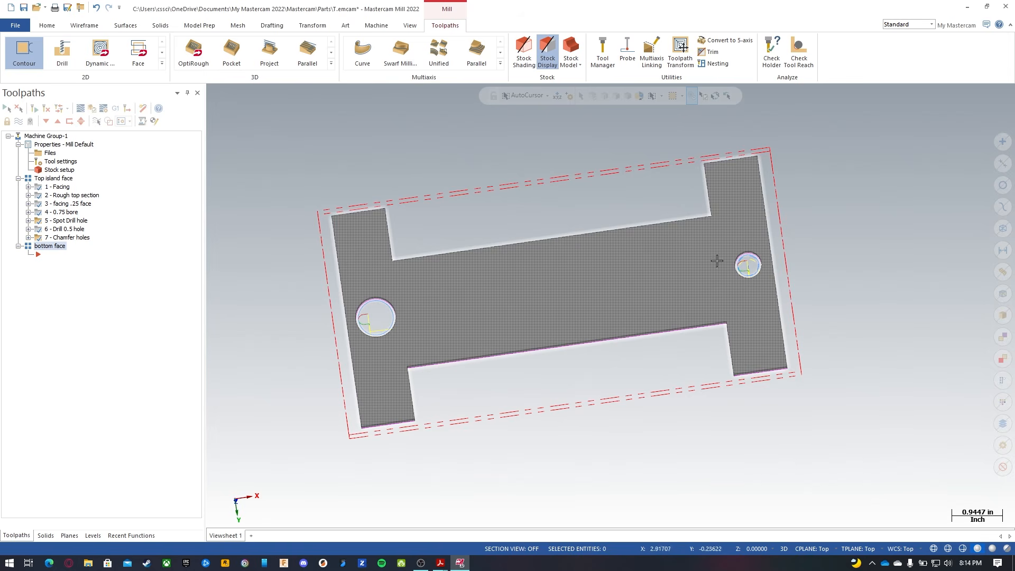
{"action": "mouse_move", "coordinate": [641, 283]}
{"action": "middle_mouse_down"}
{"action": "mouse_move", "coordinate": [797, 324]}
{"action": "mouse_move", "coordinate": [779, 339]}
{"action": "middle_mouse_up"}
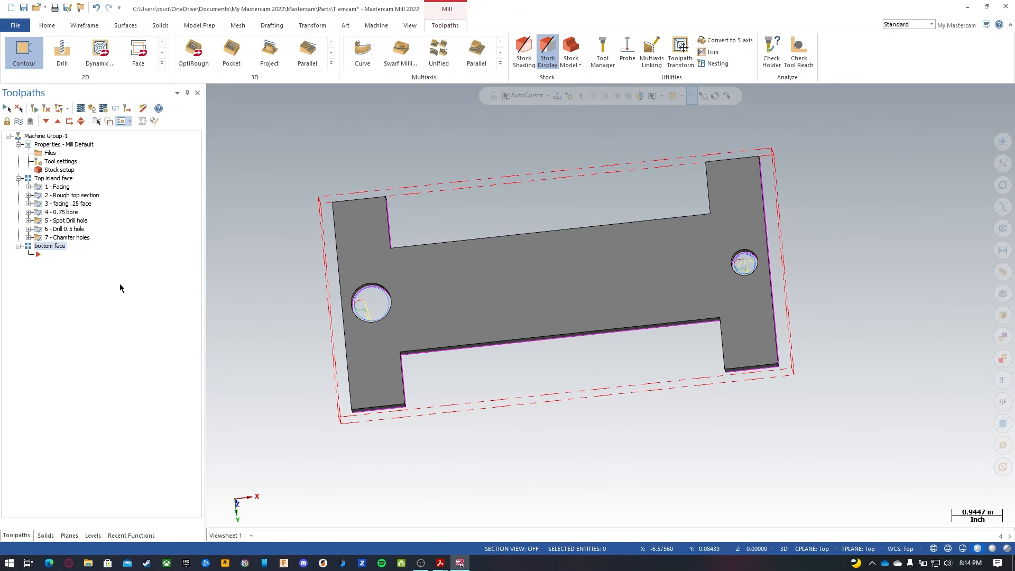
{"action": "mouse_move", "coordinate": [322, 254]}
{"action": "middle_mouse_down"}
{"action": "mouse_move", "coordinate": [461, 247]}
{"action": "mouse_move", "coordinate": [482, 401]}
{"action": "mouse_move", "coordinate": [483, 310]}
{"action": "mouse_move", "coordinate": [503, 205]}
{"action": "mouse_move", "coordinate": [600, 335]}
{"action": "middle_mouse_up"}
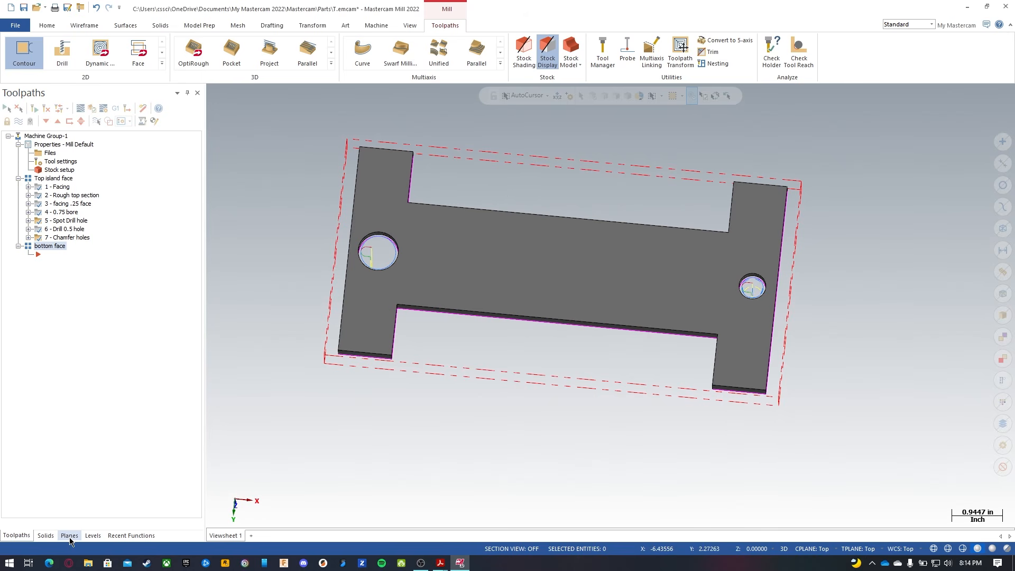
{"action": "left_click", "coordinate": [68, 538]}
{"action": "left_click", "coordinate": [42, 535]}
{"action": "left_click", "coordinate": [20, 534]}
{"action": "left_click", "coordinate": [45, 536]}
{"action": "left_click", "coordinate": [69, 536]}
{"action": "left_click", "coordinate": [131, 535]}
{"action": "left_click", "coordinate": [93, 535]}
{"action": "left_click", "coordinate": [46, 536]}
{"action": "left_click", "coordinate": [16, 535]}
{"action": "left_click", "coordinate": [69, 535]}
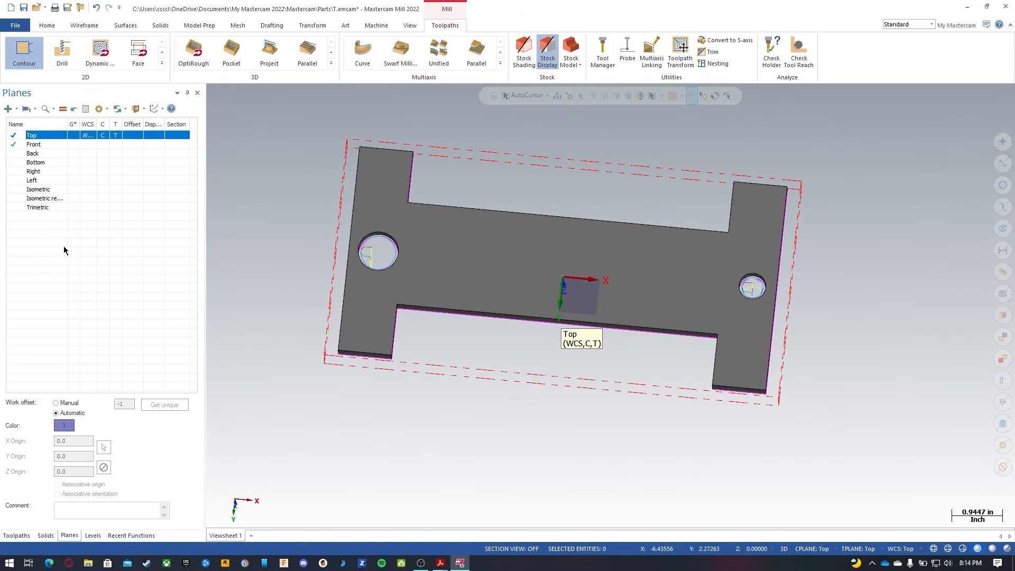
Examine the Bottom plane's origin and axis directions relative to the part from several angles.
{"action": "middle_click_drag", "start_coordinate": [249, 180], "coordinate": [230, 226]}
{"action": "left_click", "coordinate": [33, 162]}
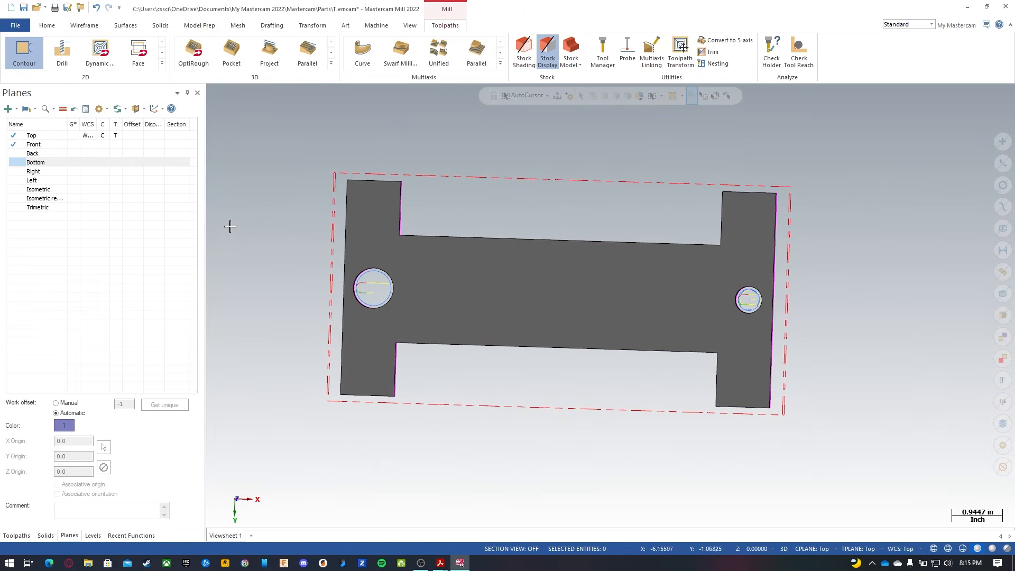
{"action": "left_click", "coordinate": [33, 162]}
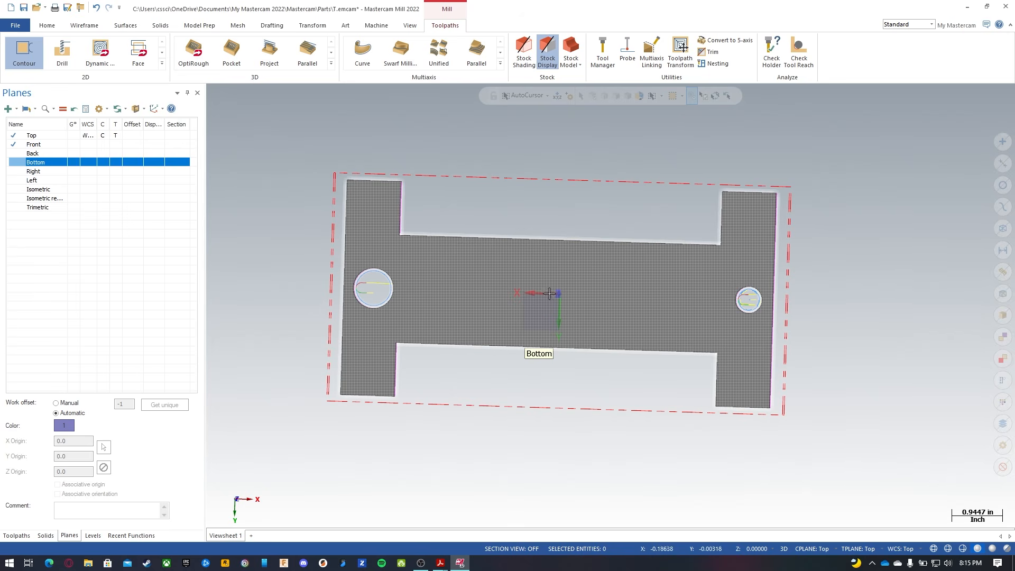
{"action": "middle_click_drag", "start_coordinate": [589, 387], "coordinate": [634, 315]}
{"action": "left_click", "coordinate": [42, 165]}
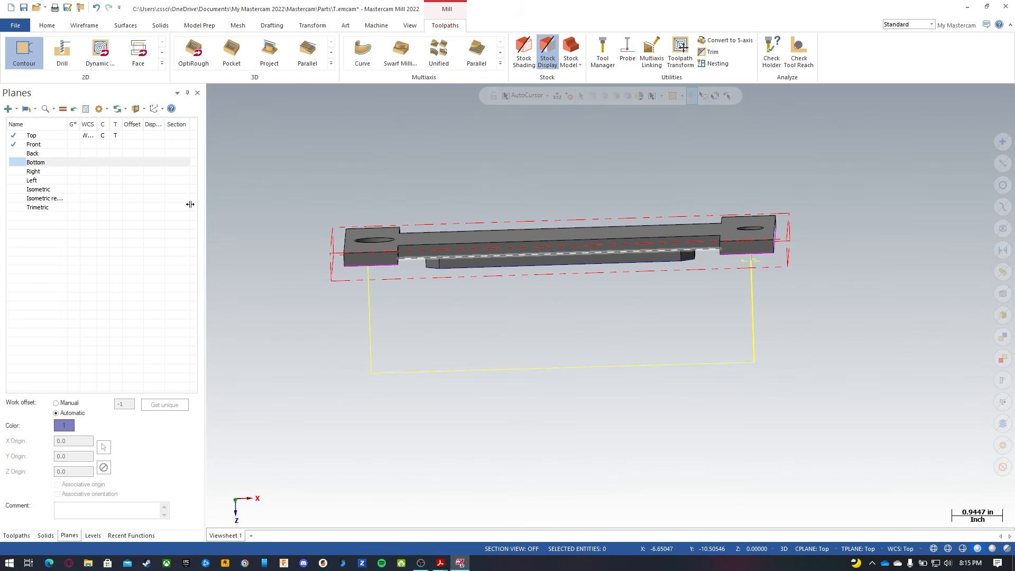
{"action": "left_click", "coordinate": [34, 163]}
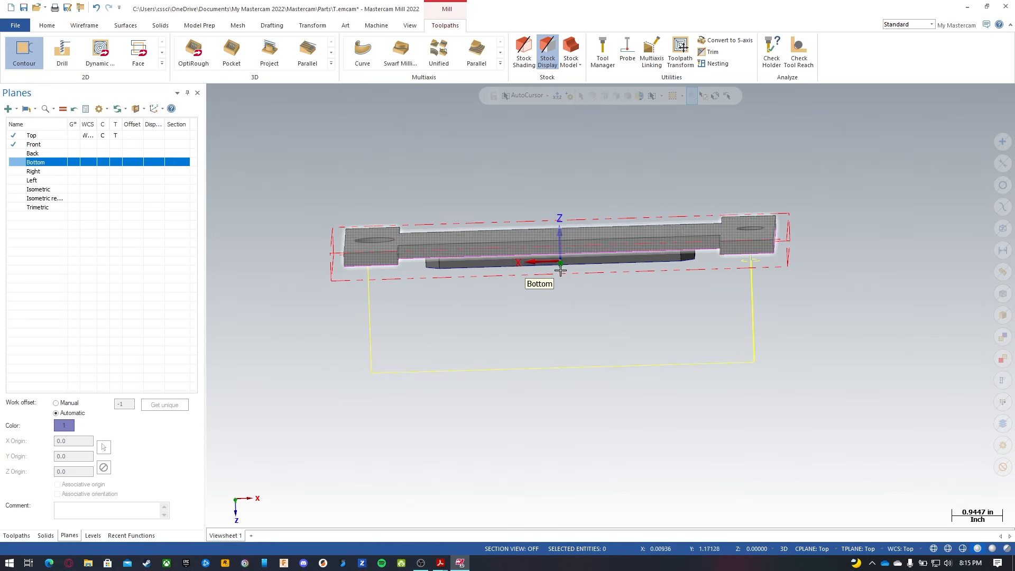
{"action": "middle_click_drag", "start_coordinate": [570, 294], "coordinate": [573, 277]}
{"action": "left_click", "coordinate": [45, 162]}
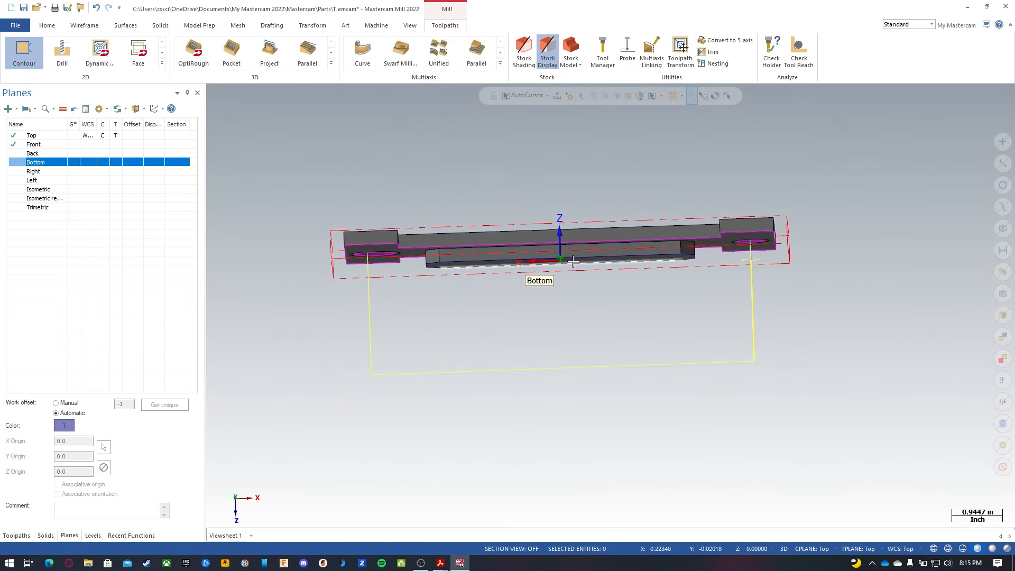
{"action": "mouse_move", "coordinate": [575, 301]}
{"action": "middle_mouse_down"}
{"action": "mouse_move", "coordinate": [575, 280]}
{"action": "mouse_move", "coordinate": [584, 310]}
{"action": "middle_mouse_up"}
{"action": "left_click", "coordinate": [42, 163]}
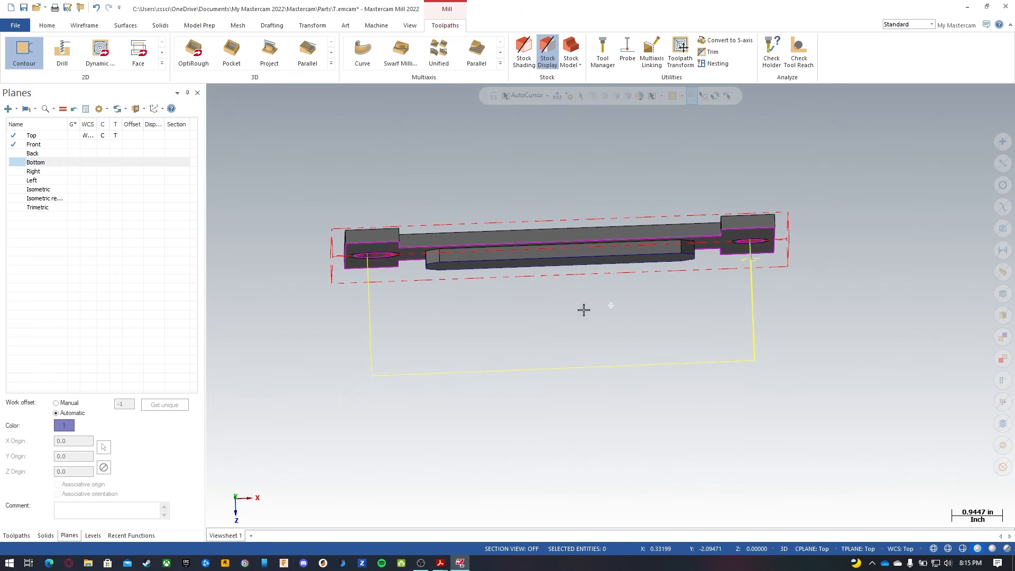
{"action": "left_click", "coordinate": [37, 163]}
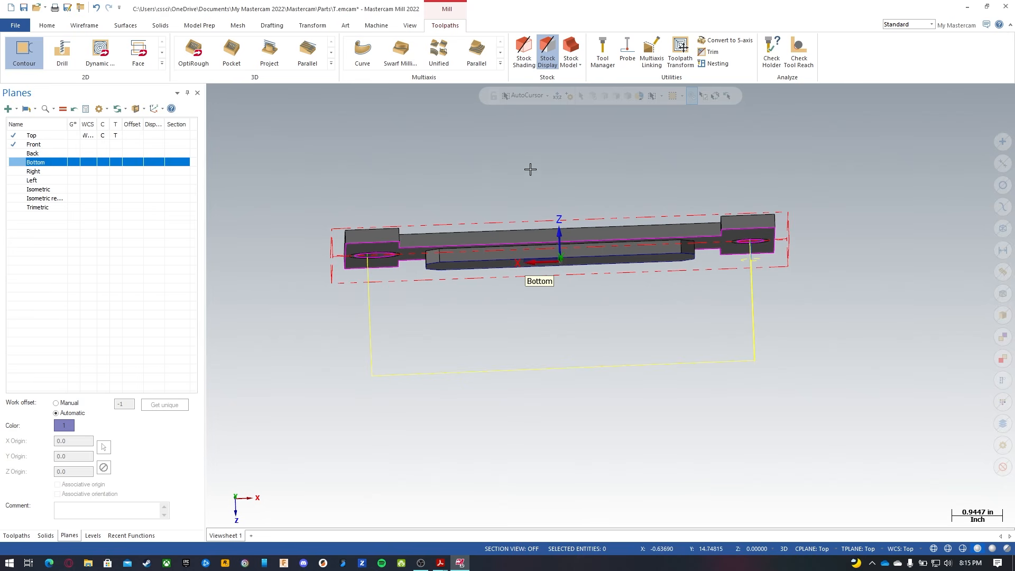
{"action": "middle_click_drag", "start_coordinate": [492, 220], "coordinate": [496, 266]}
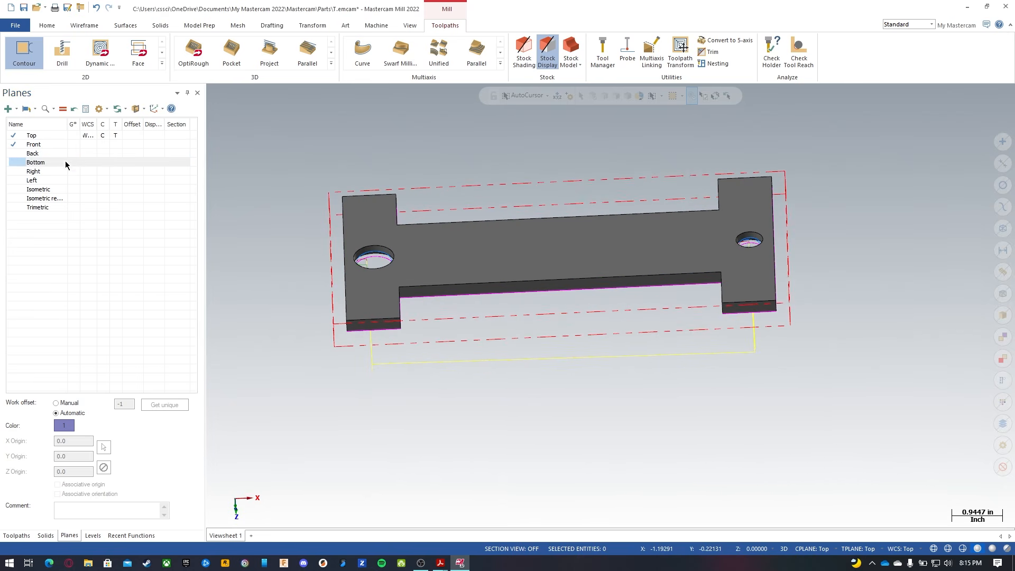
Start a new plane from a solid face, using the part's flat underside, and inspect the proposed axes.
{"action": "left_click", "coordinate": [7, 110]}
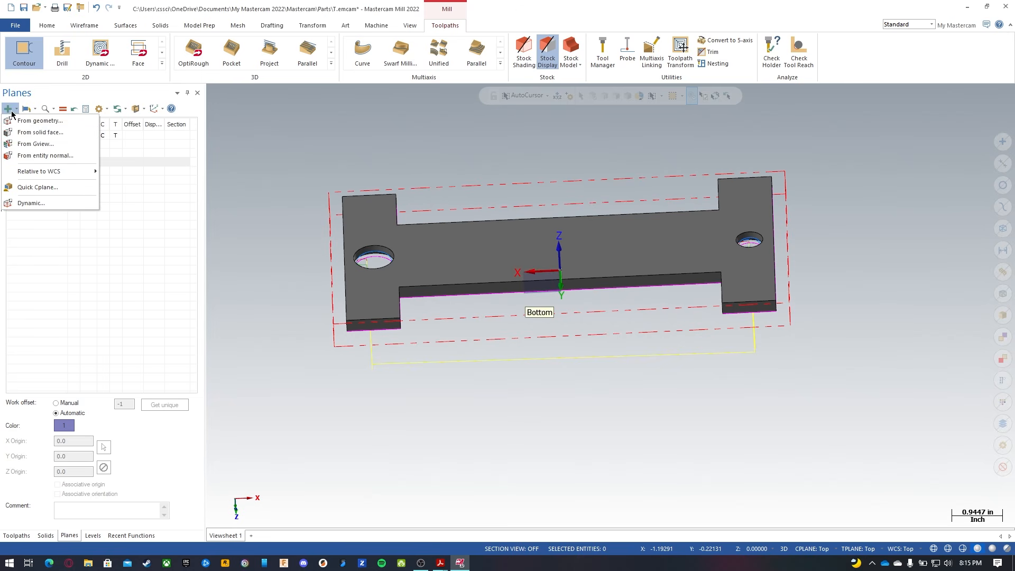
{"action": "left_click", "coordinate": [37, 132]}
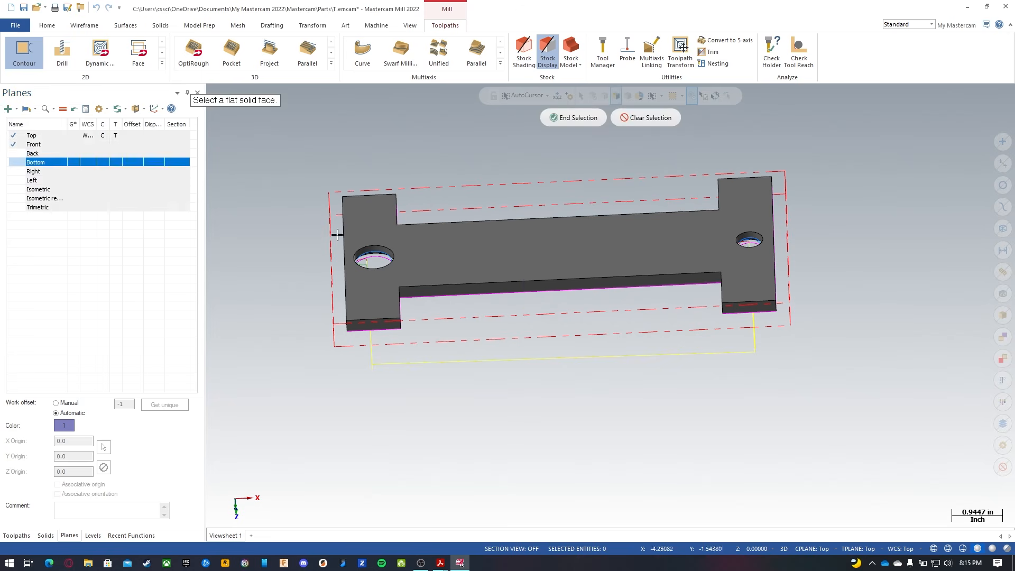
{"action": "left_click", "coordinate": [563, 245]}
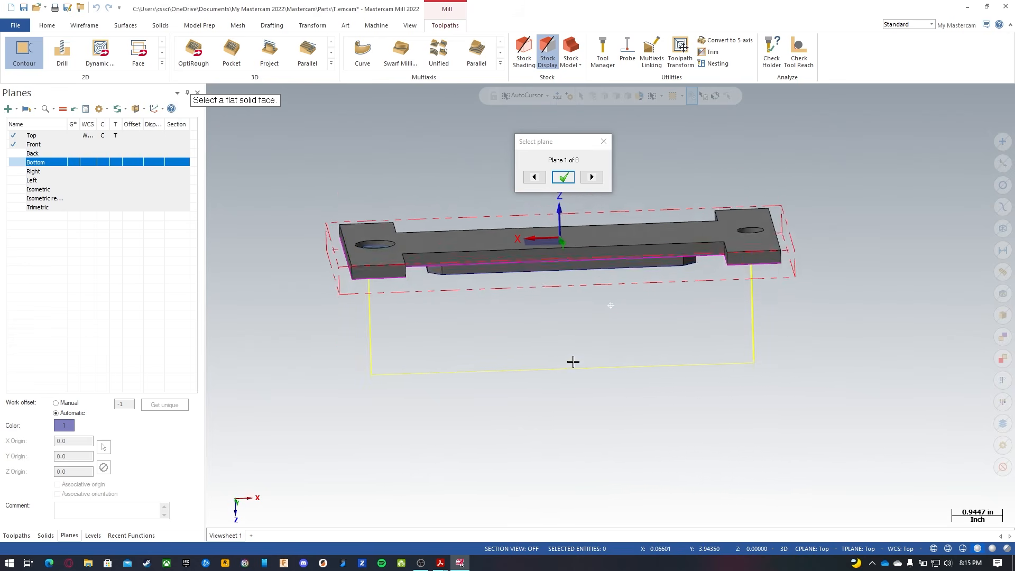
{"action": "mouse_move", "coordinate": [568, 215]}
{"action": "middle_mouse_down"}
{"action": "mouse_move", "coordinate": [572, 463]}
{"action": "mouse_move", "coordinate": [553, 359]}
{"action": "mouse_move", "coordinate": [553, 206]}
{"action": "middle_mouse_up"}
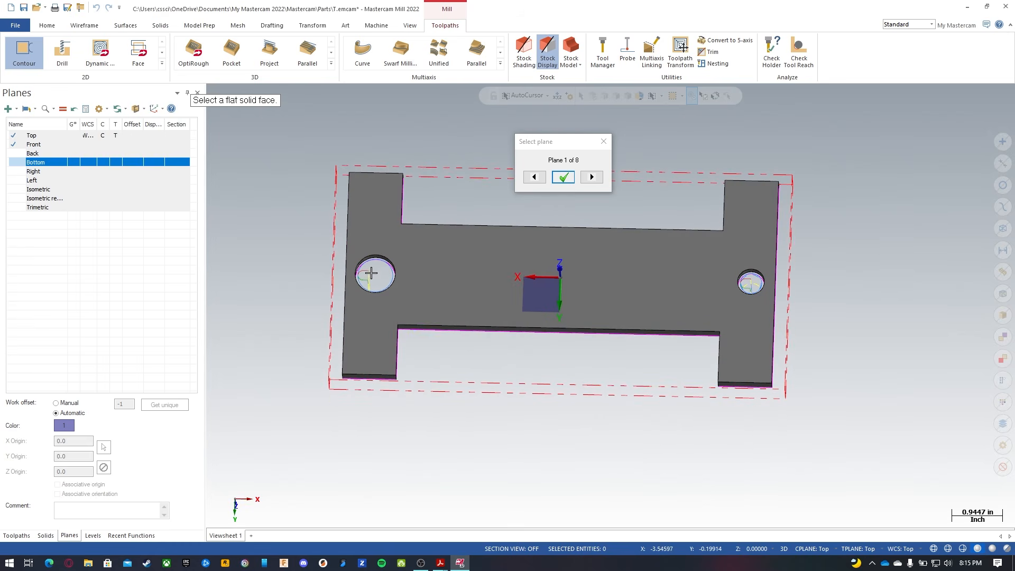
{"action": "middle_click_drag", "start_coordinate": [541, 382], "coordinate": [550, 384]}
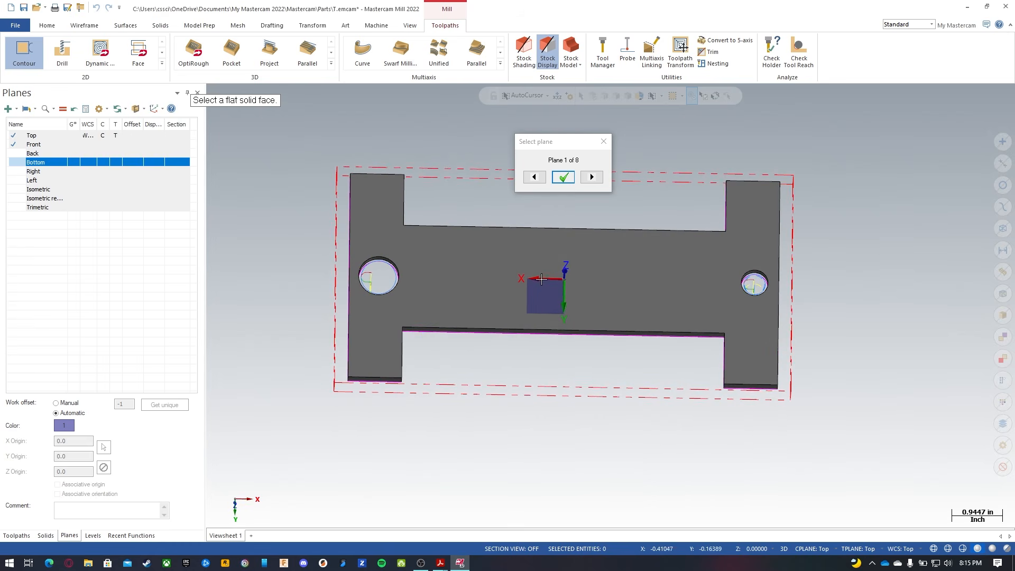
{"action": "mouse_move", "coordinate": [521, 278]}
{"action": "middle_mouse_down"}
{"action": "mouse_move", "coordinate": [575, 331]}
{"action": "mouse_move", "coordinate": [573, 480]}
{"action": "mouse_move", "coordinate": [580, 283]}
{"action": "middle_mouse_up"}
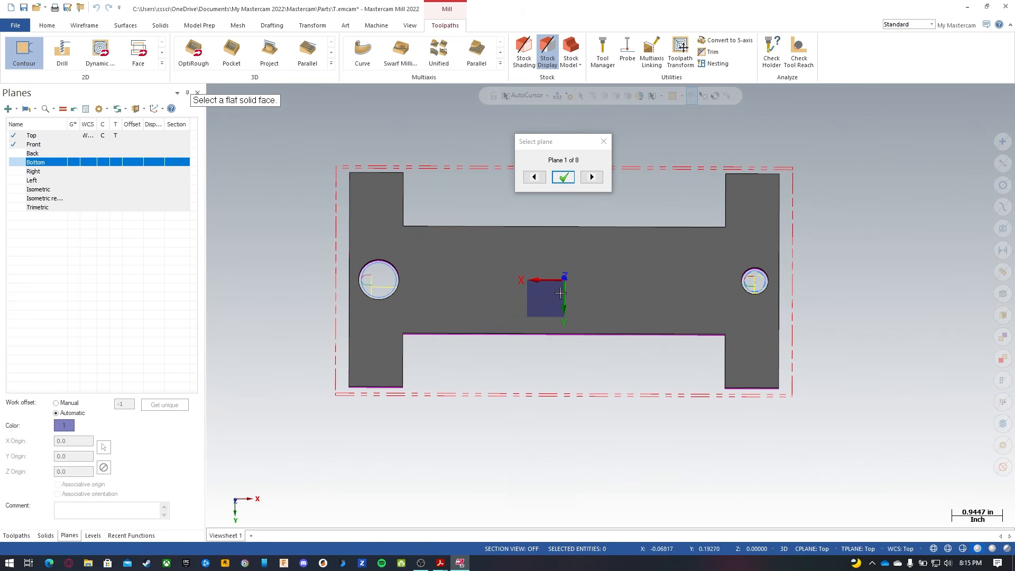
Compare the proposed plane orientations and accept plane 3 of 8, with X toward the smaller hole and Z out of the underside.
{"action": "left_click", "coordinate": [593, 180]}
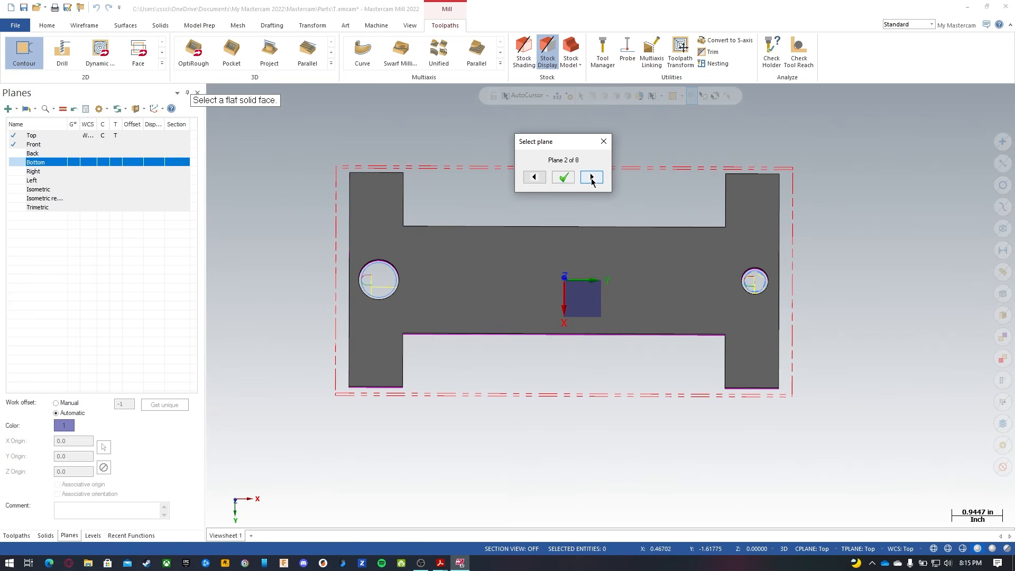
{"action": "left_click", "coordinate": [592, 177]}
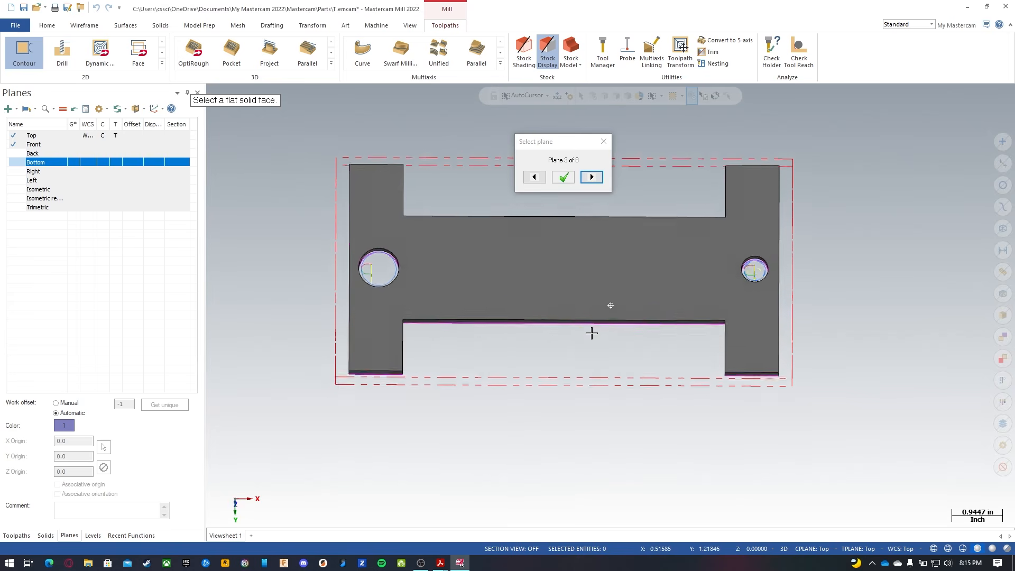
{"action": "scroll", "coordinate": [578, 369], "scroll_direction": "up", "scroll_amount": 3}
{"action": "scroll", "coordinate": [548, 453], "scroll_direction": "down", "scroll_amount": 4}
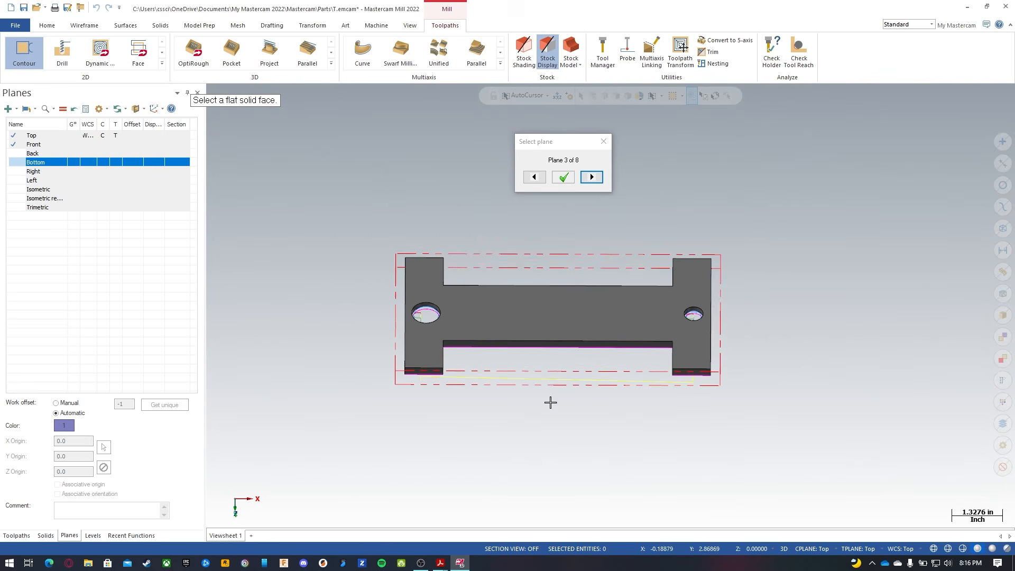
{"action": "scroll", "coordinate": [548, 426], "scroll_direction": "up", "scroll_amount": 2}
{"action": "left_click", "coordinate": [535, 179]}
{"action": "left_click", "coordinate": [591, 178]}
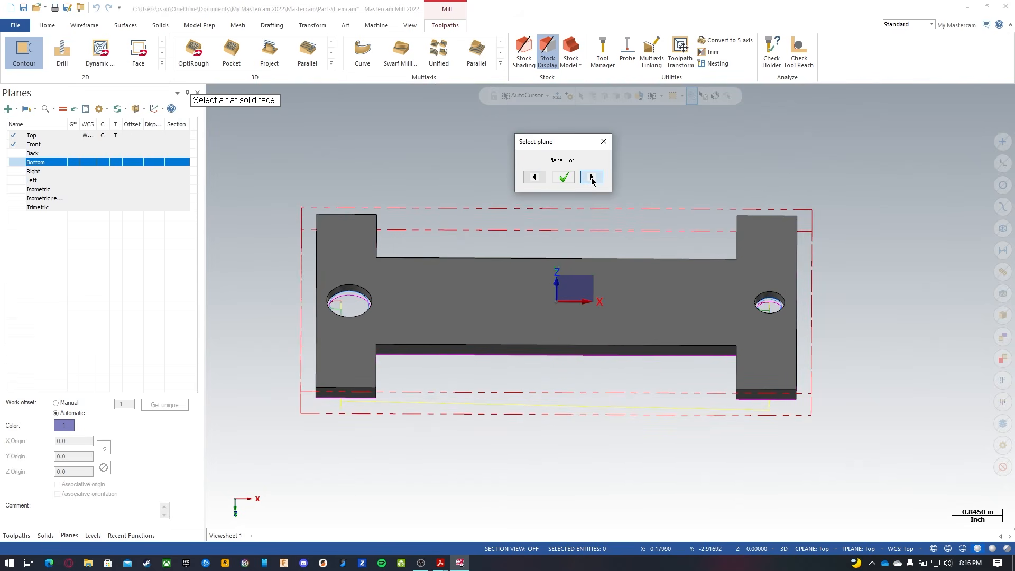
{"action": "left_click", "coordinate": [533, 176]}
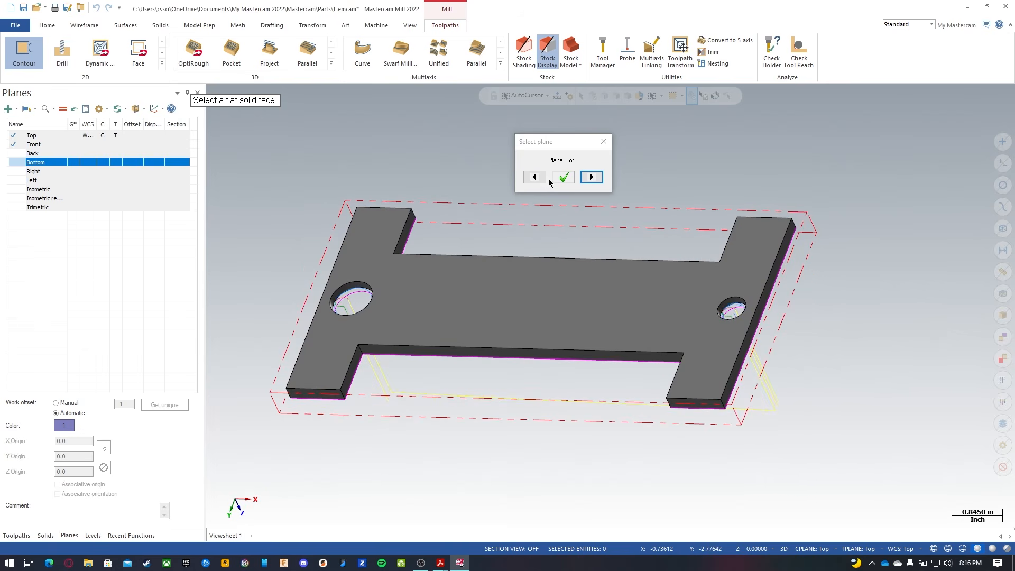
{"action": "left_click", "coordinate": [592, 177]}
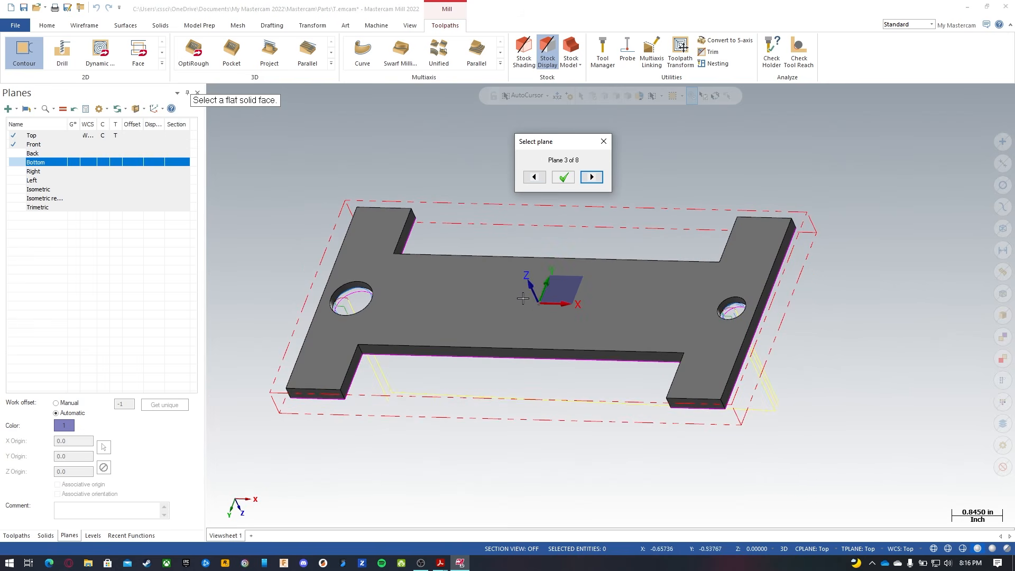
{"action": "left_click", "coordinate": [564, 178]}
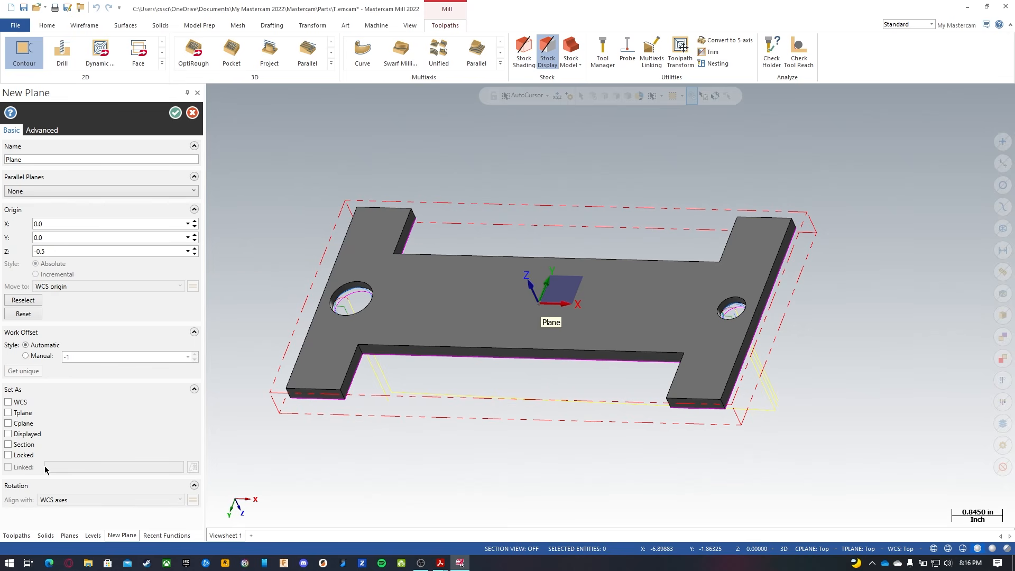
Set the new plane as WCS, Tplane and Cplane, create it, and check the WCS choices.
{"action": "left_click", "coordinate": [8, 403]}
{"action": "left_click", "coordinate": [8, 423]}
{"action": "left_click", "coordinate": [174, 112]}
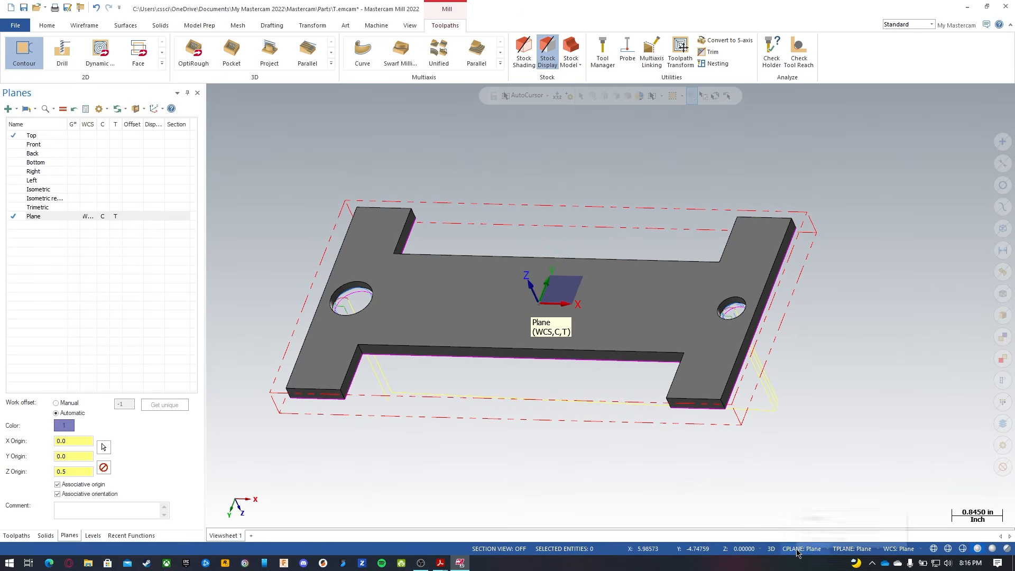
{"action": "left_click", "coordinate": [907, 550]}
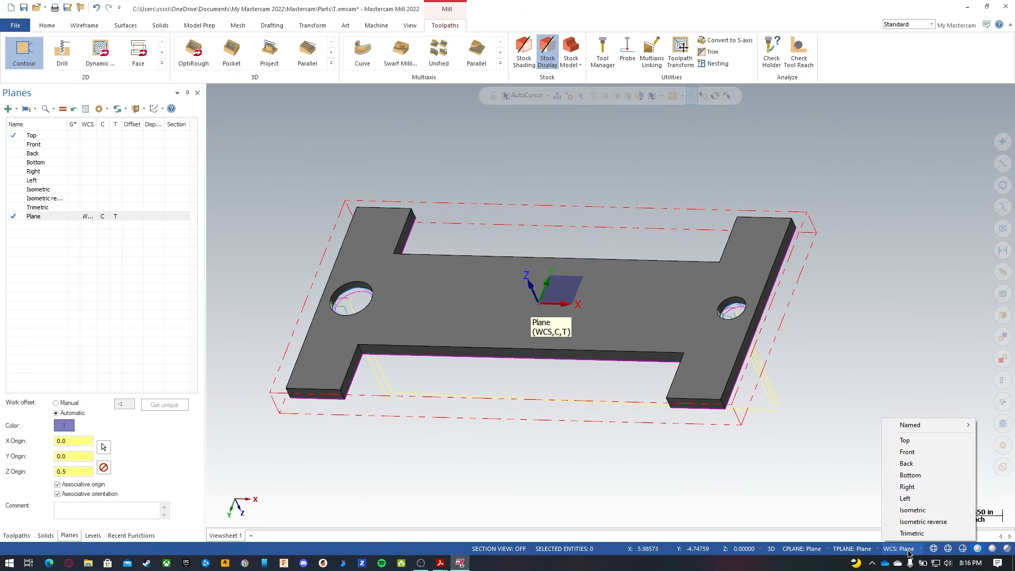
Rename the new underside plane as bottom face.
{"action": "left_click", "coordinate": [47, 217]}
{"action": "right_click", "coordinate": [44, 217]}
{"action": "left_click", "coordinate": [67, 239]}
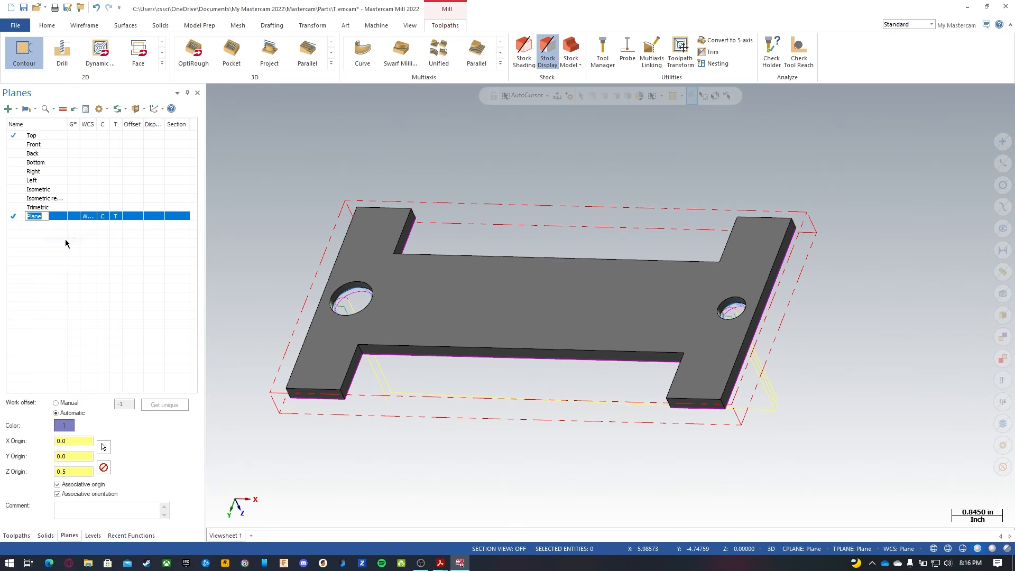
{"action": "type", "text": "bottom face"}
{"action": "key", "text": "Return"}
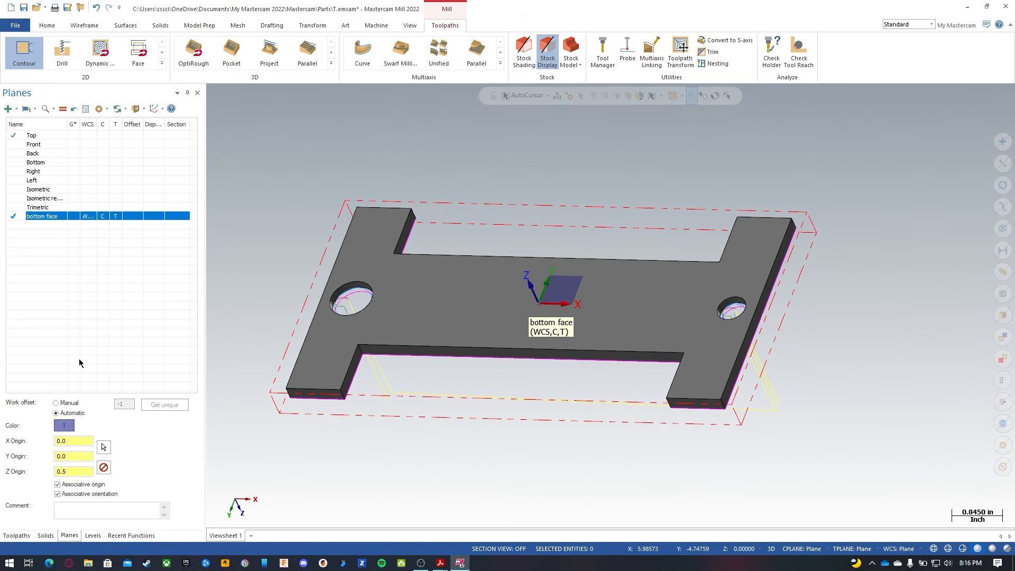
Copy the Facing operation from the Top island face group into the bottom face toolpath group.
{"action": "left_click", "coordinate": [24, 538]}
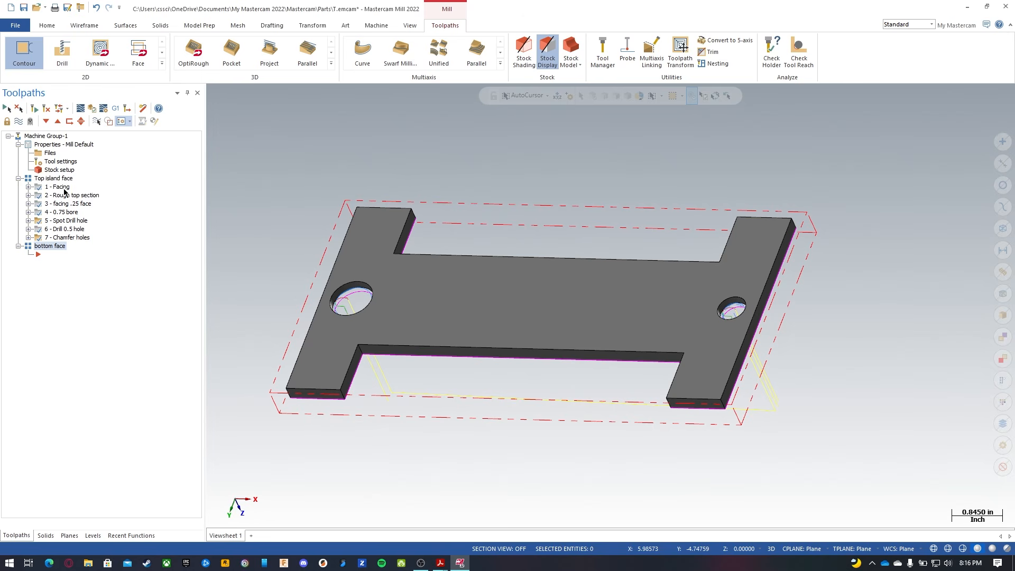
{"action": "left_click", "coordinate": [61, 188]}
{"action": "right_click", "coordinate": [61, 189]}
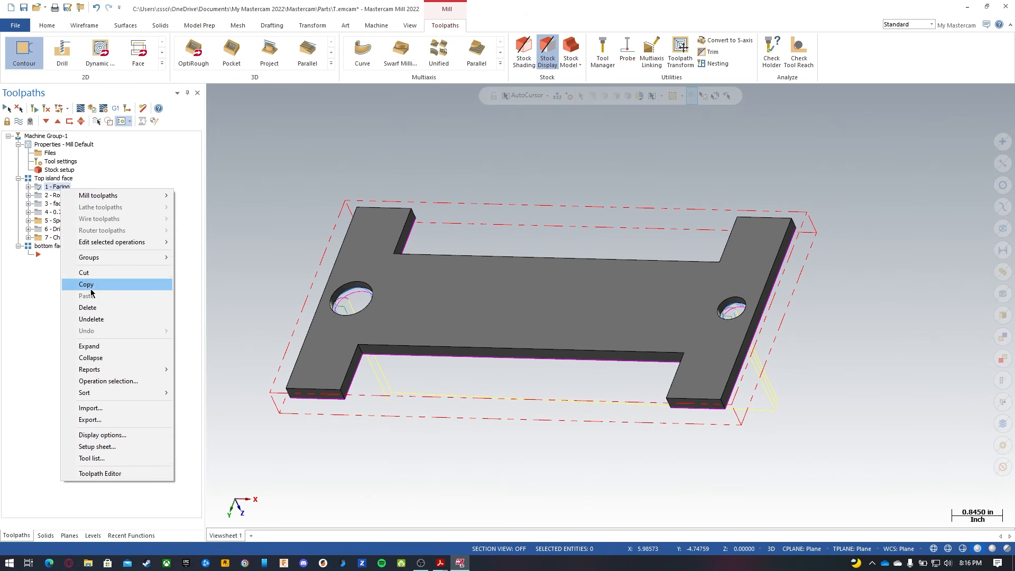
{"action": "left_click", "coordinate": [92, 286]}
{"action": "left_click", "coordinate": [47, 256]}
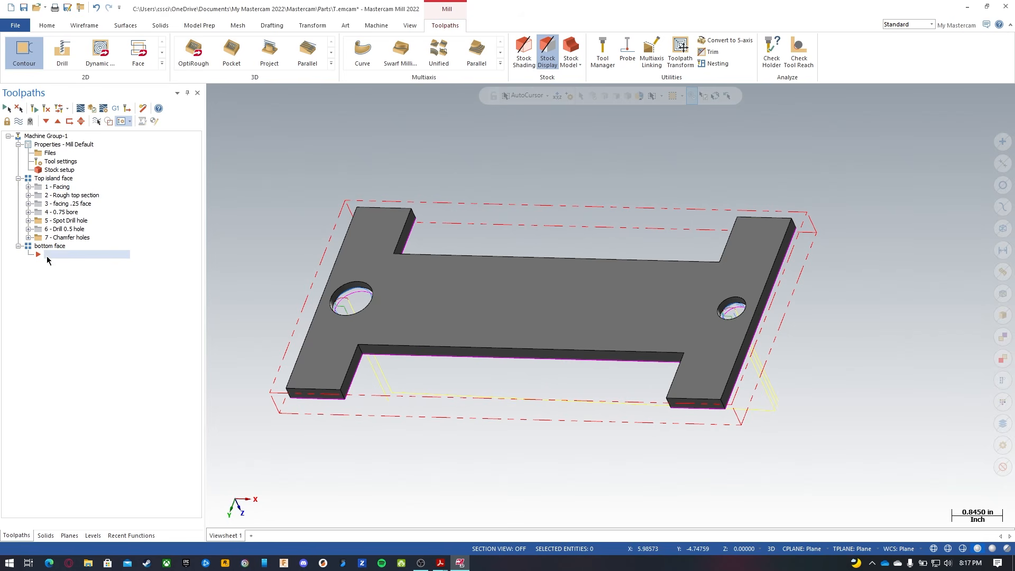
{"action": "right_click", "coordinate": [50, 255]}
{"action": "left_click", "coordinate": [76, 364]}
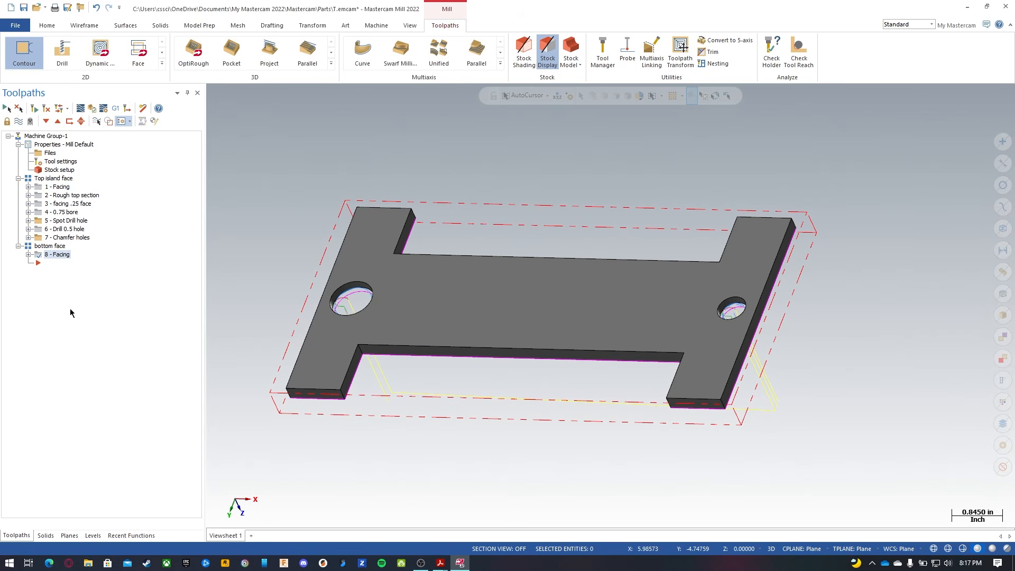
Set the copied facing operation's working coordinate system, tool plane and construction plane to bottom face.
{"action": "left_click", "coordinate": [28, 254]}
{"action": "left_click", "coordinate": [61, 264]}
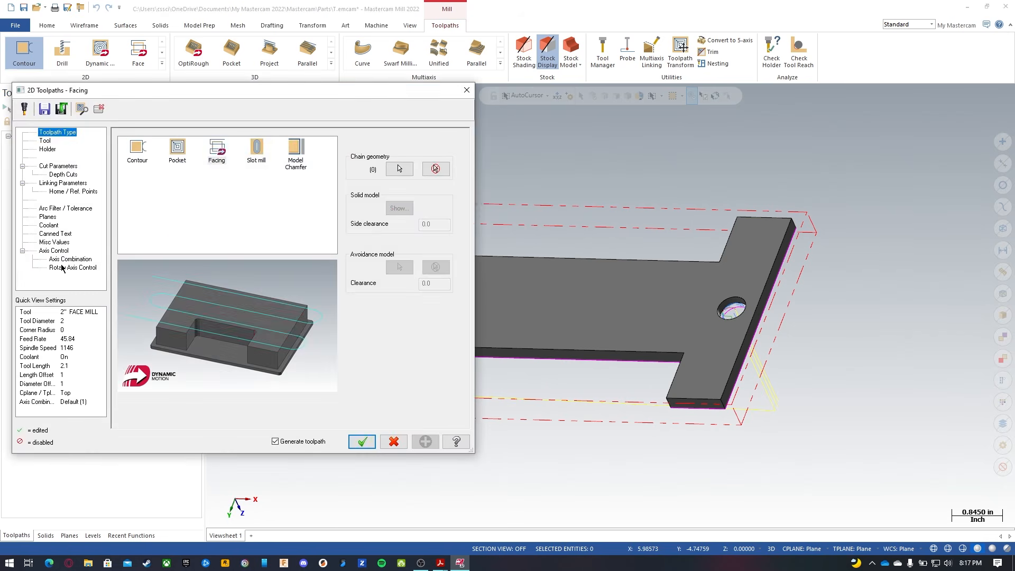
{"action": "left_click", "coordinate": [394, 442]}
{"action": "left_click", "coordinate": [67, 264]}
{"action": "left_click", "coordinate": [47, 217]}
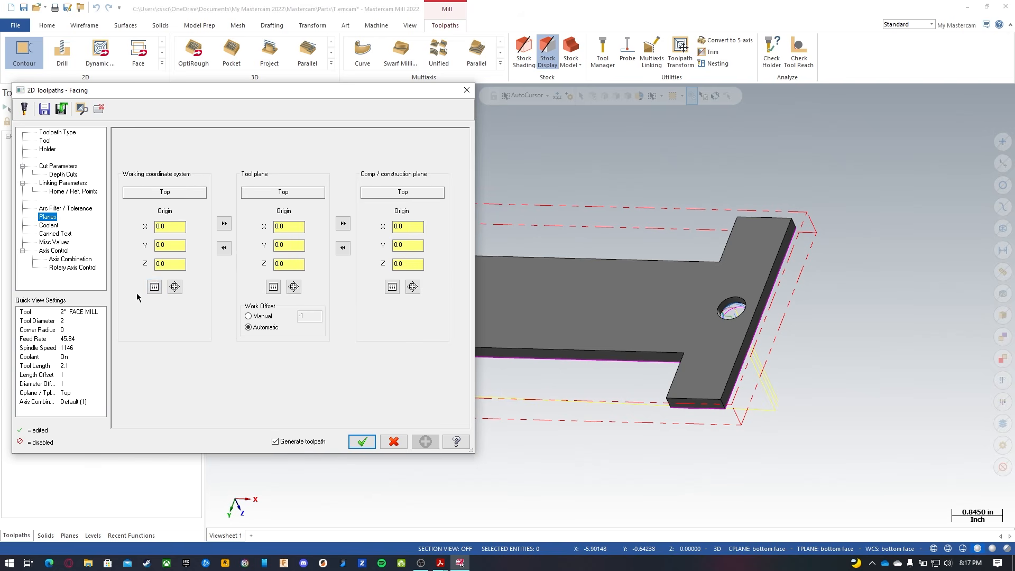
{"action": "left_click", "coordinate": [154, 287]}
{"action": "scroll", "coordinate": [55, 173], "scroll_direction": "down", "scroll_amount": 1}
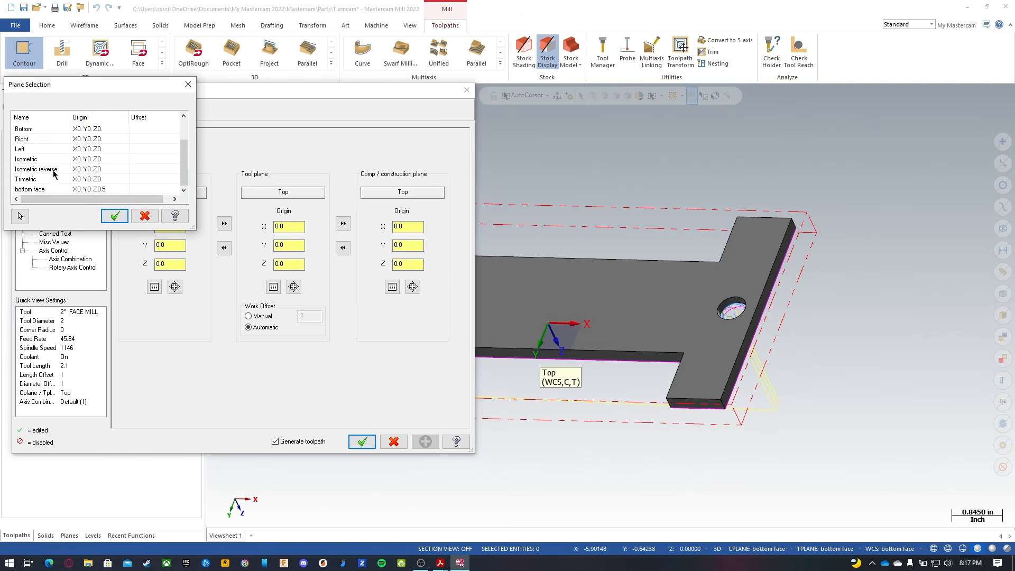
{"action": "left_click", "coordinate": [42, 190]}
{"action": "left_click", "coordinate": [115, 216]}
{"action": "left_click", "coordinate": [224, 223]}
{"action": "left_click", "coordinate": [343, 223]}
{"action": "left_click", "coordinate": [362, 441]}
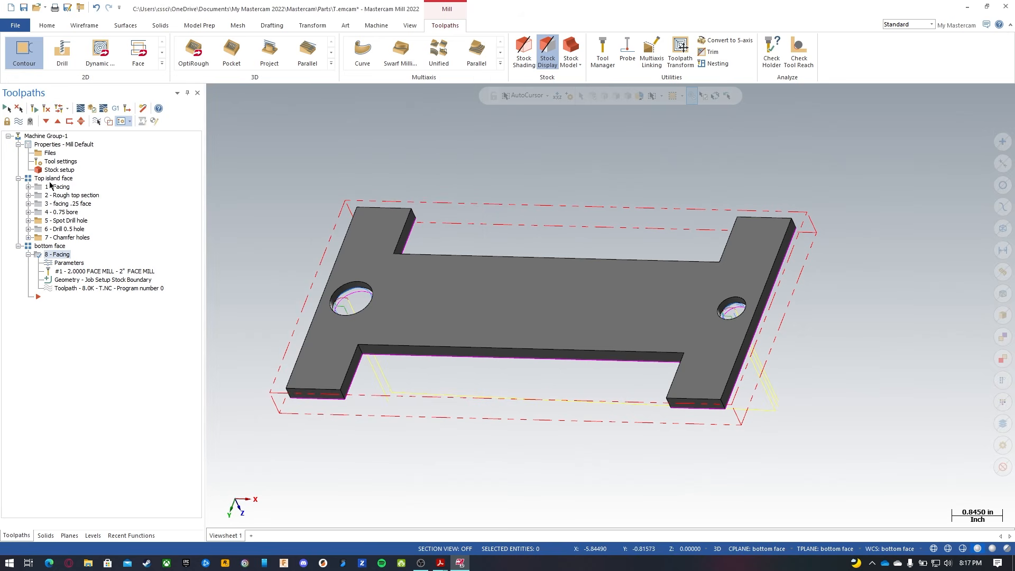
Backplot the copied facing toolpath to check its passes over the underside, and collapse the operation.
{"action": "left_click", "coordinate": [80, 108]}
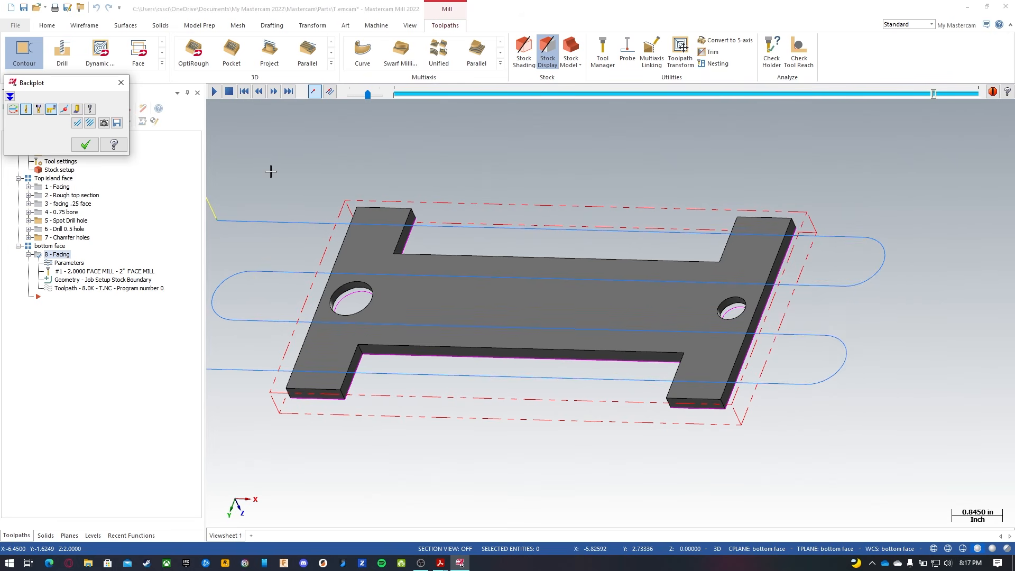
{"action": "key", "text": "Escape"}
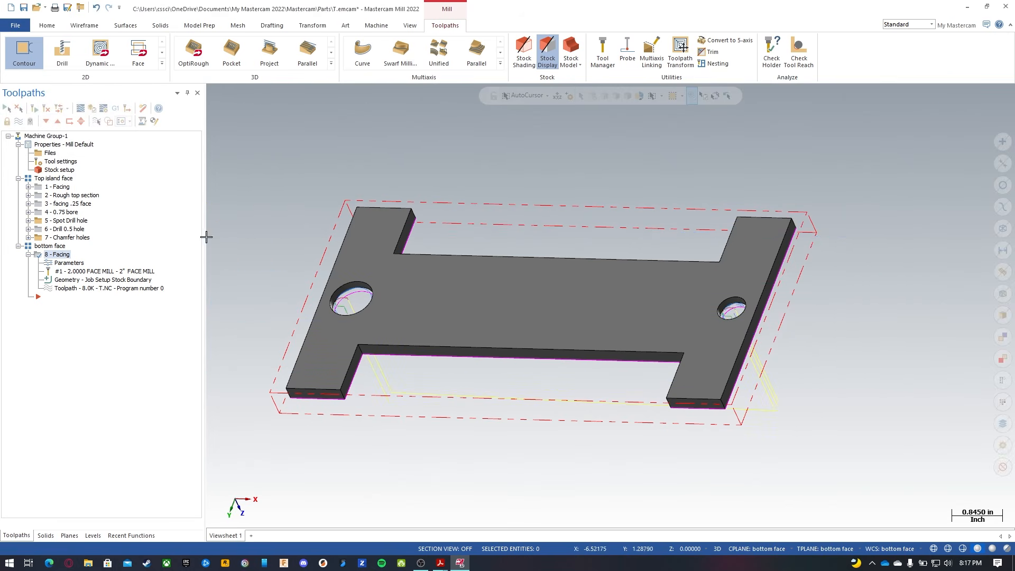
{"action": "left_click", "coordinate": [29, 255]}
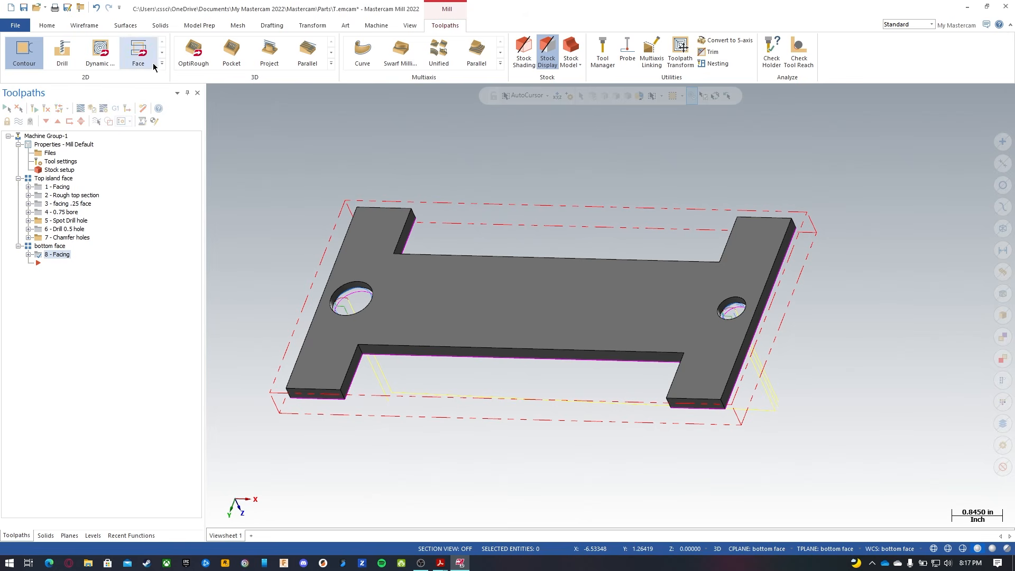
Start a Dynamic Mill toolpath in the bottom face group, chaining the part's H-shaped outline as the avoidance region.
{"action": "left_click", "coordinate": [64, 196]}
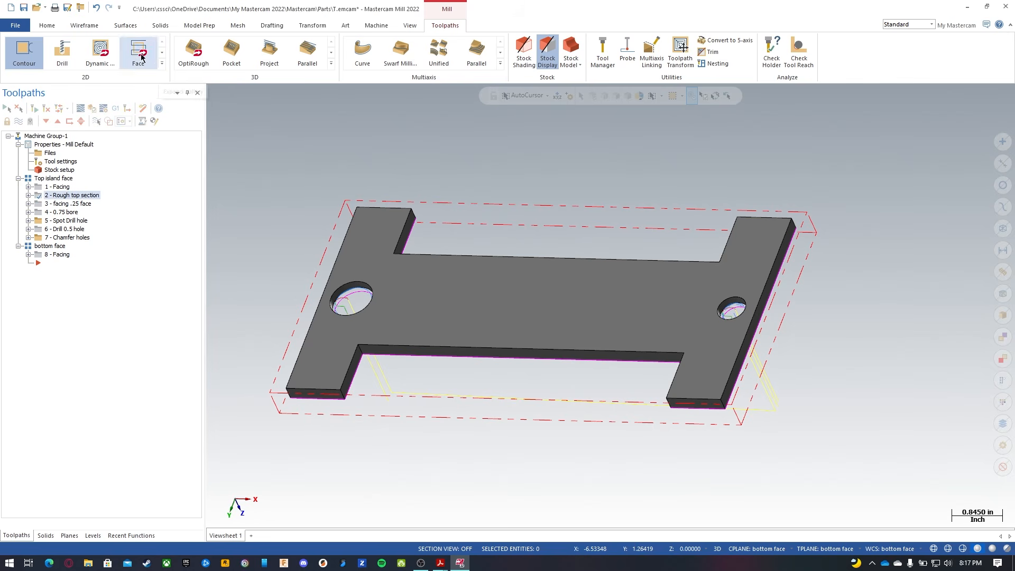
{"action": "left_click", "coordinate": [100, 52]}
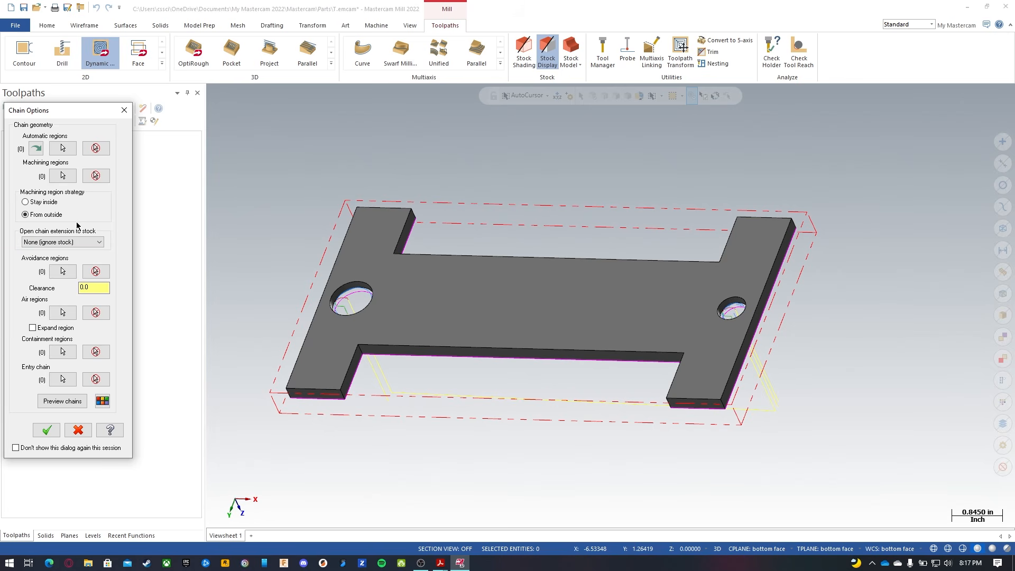
{"action": "left_click", "coordinate": [64, 271]}
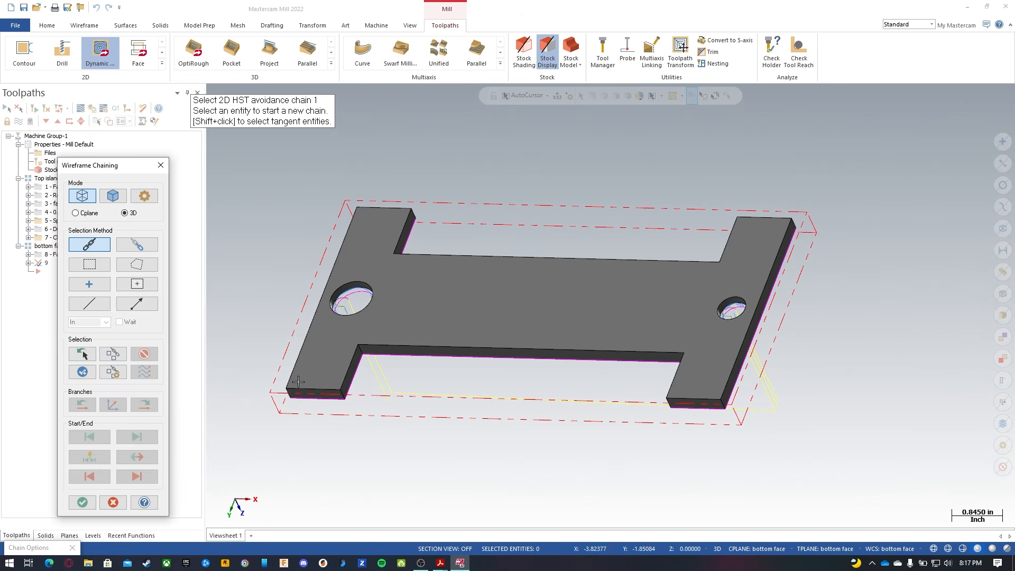
{"action": "middle_click_drag", "start_coordinate": [294, 396], "coordinate": [318, 324]}
{"action": "left_click", "coordinate": [304, 323]}
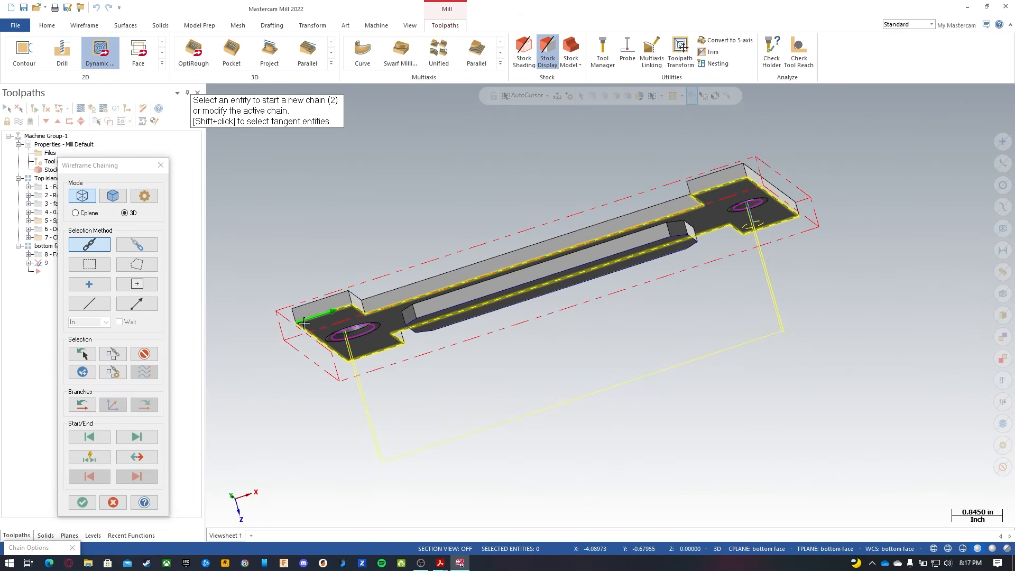
{"action": "middle_click_drag", "start_coordinate": [467, 188], "coordinate": [466, 249]}
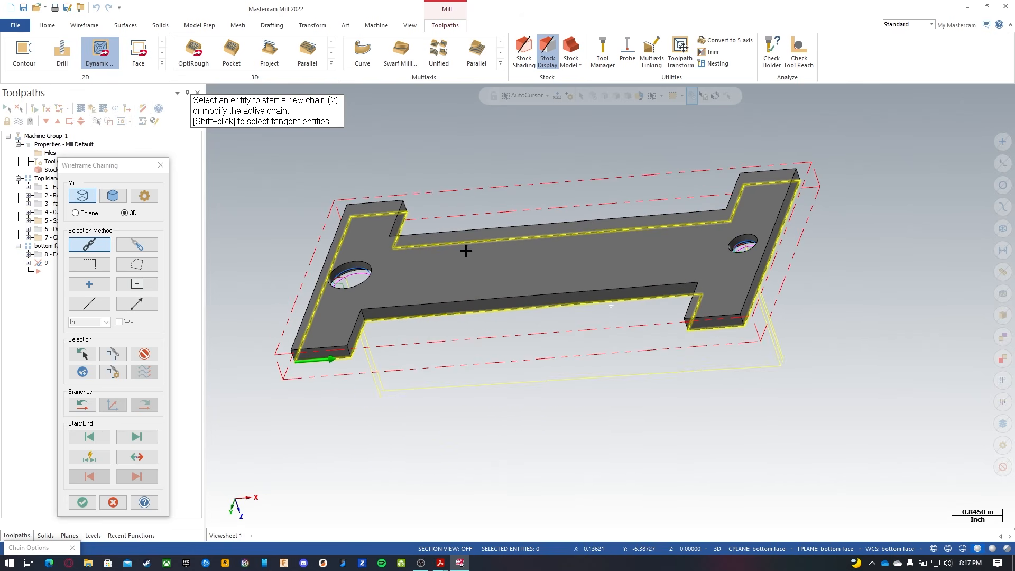
{"action": "scroll", "coordinate": [453, 381], "scroll_direction": "up", "scroll_amount": 2}
{"action": "scroll", "coordinate": [459, 401], "scroll_direction": "down", "scroll_amount": 3}
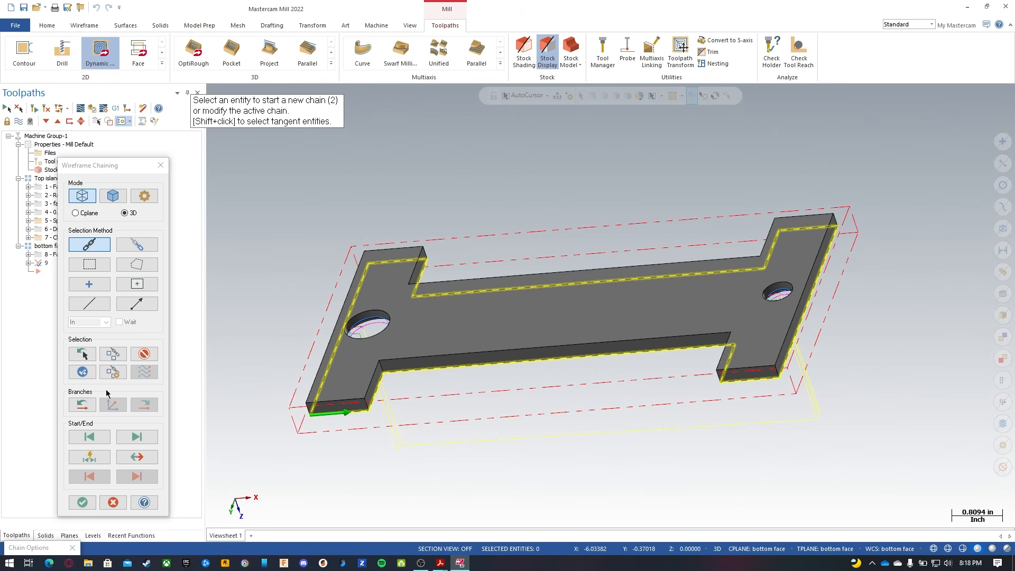
{"action": "left_click", "coordinate": [81, 502]}
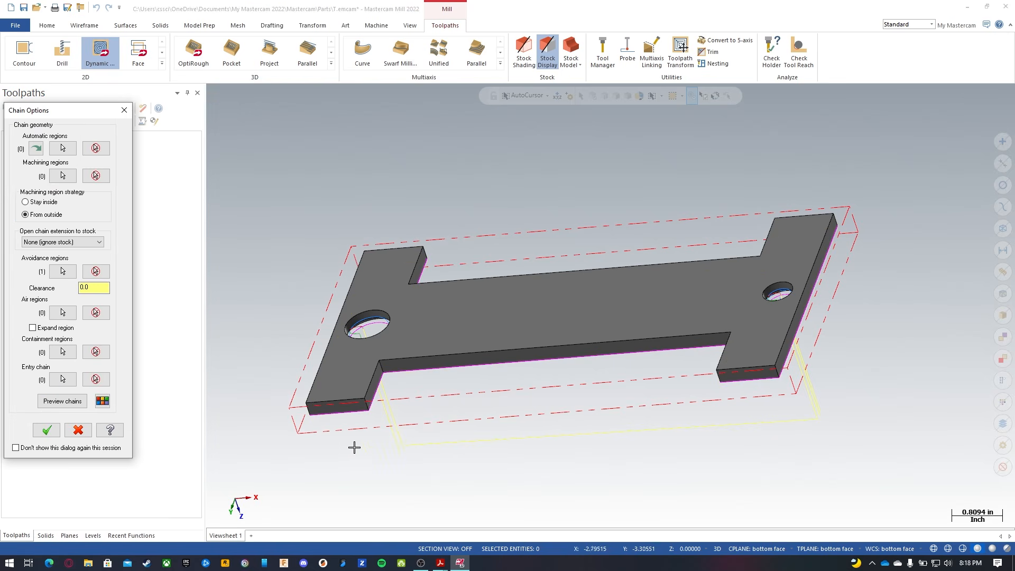
{"action": "left_click", "coordinate": [45, 430]}
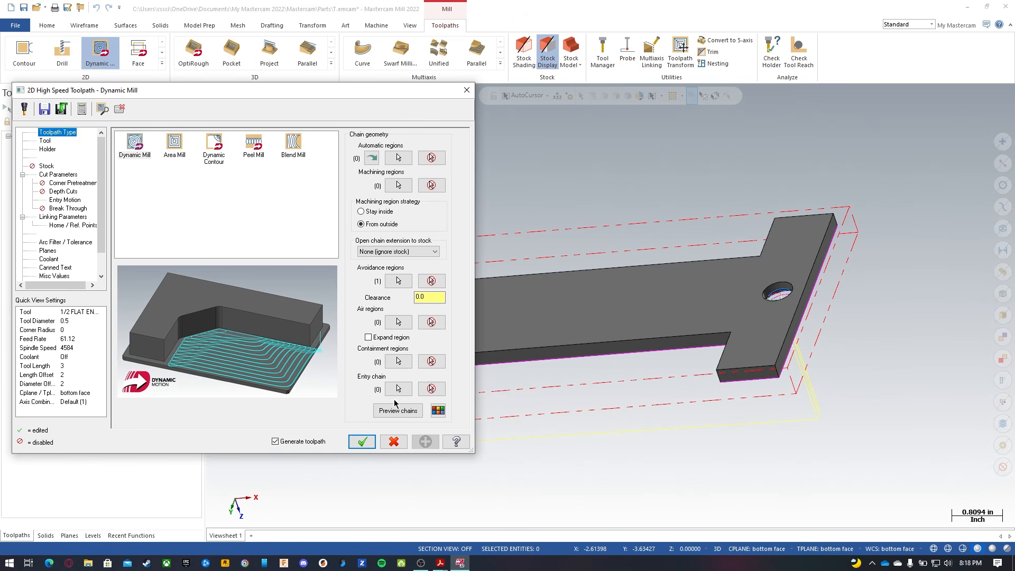
Preview the dynamic mill chains to examine the material and tool motion regions around the H shape.
{"action": "left_click", "coordinate": [407, 416]}
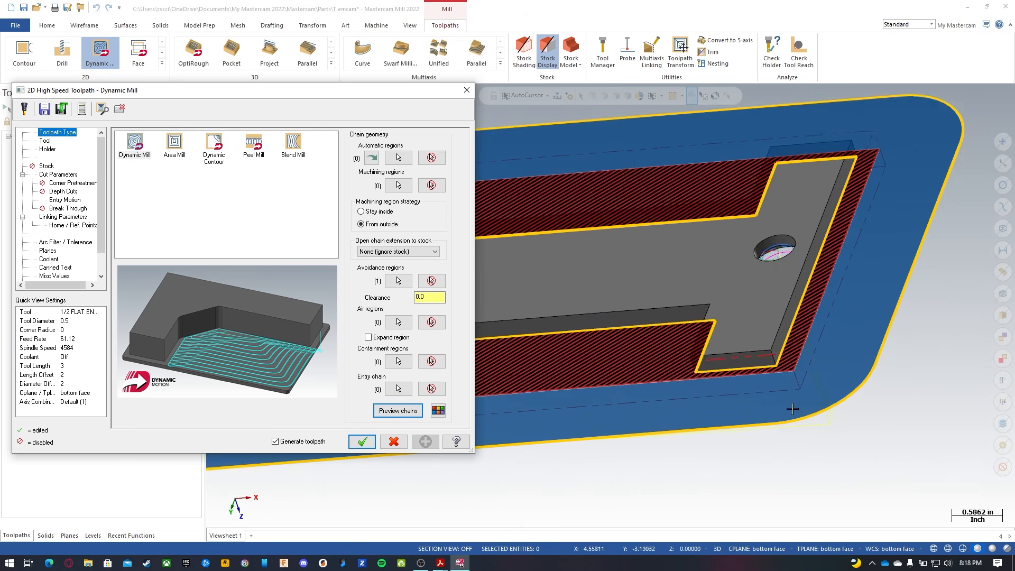
{"action": "scroll", "coordinate": [694, 303], "scroll_direction": "up", "scroll_amount": 2}
{"action": "middle_click_drag", "start_coordinate": [665, 260], "coordinate": [675, 296]}
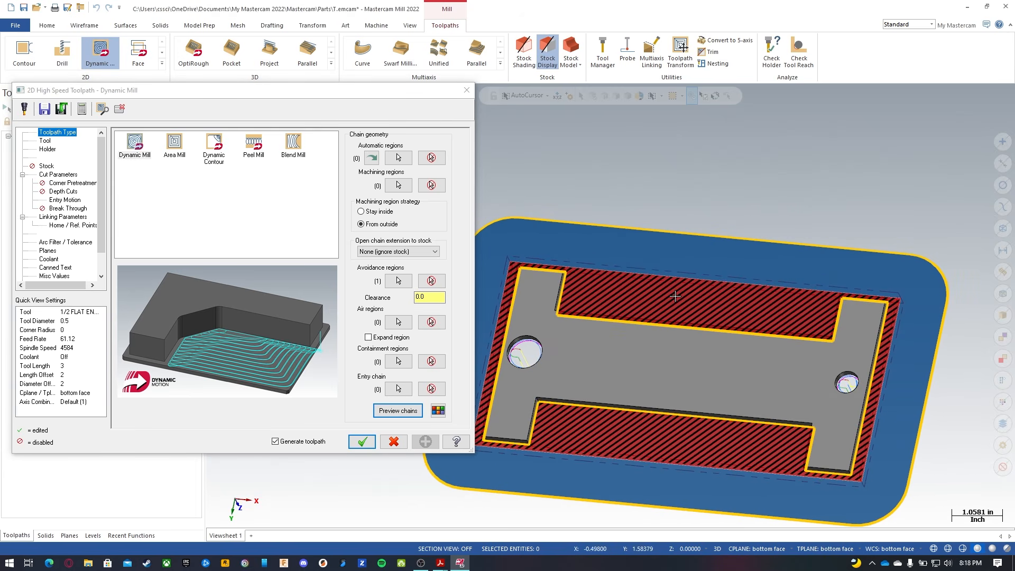
{"action": "left_click", "coordinate": [391, 414]}
{"action": "left_click", "coordinate": [400, 412]}
{"action": "left_click", "coordinate": [400, 411]}
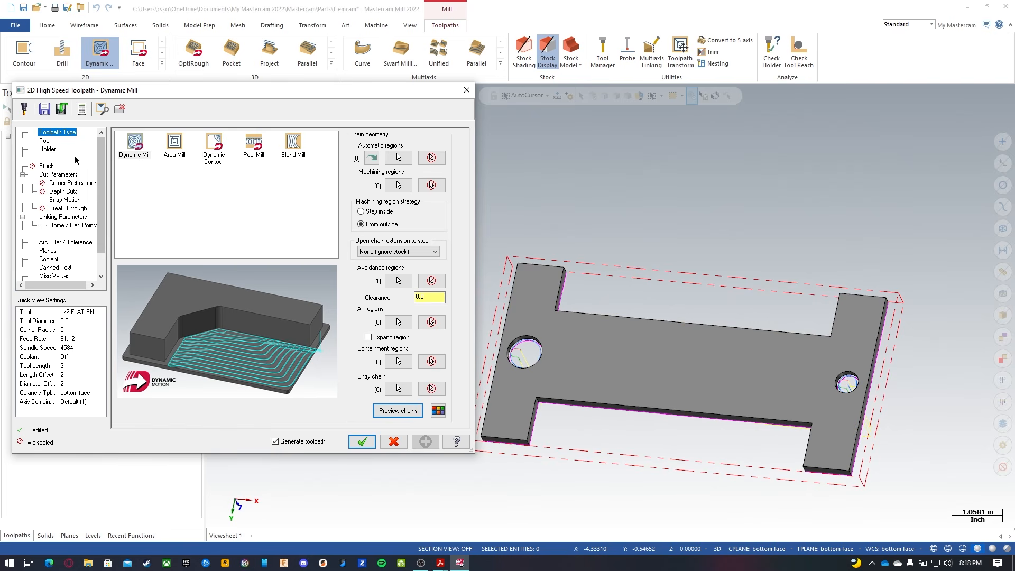
Keep the 1/2 flat endmill for the dynamic mill and enter the comment Rough bottom h shape.
{"action": "left_click", "coordinate": [45, 140]}
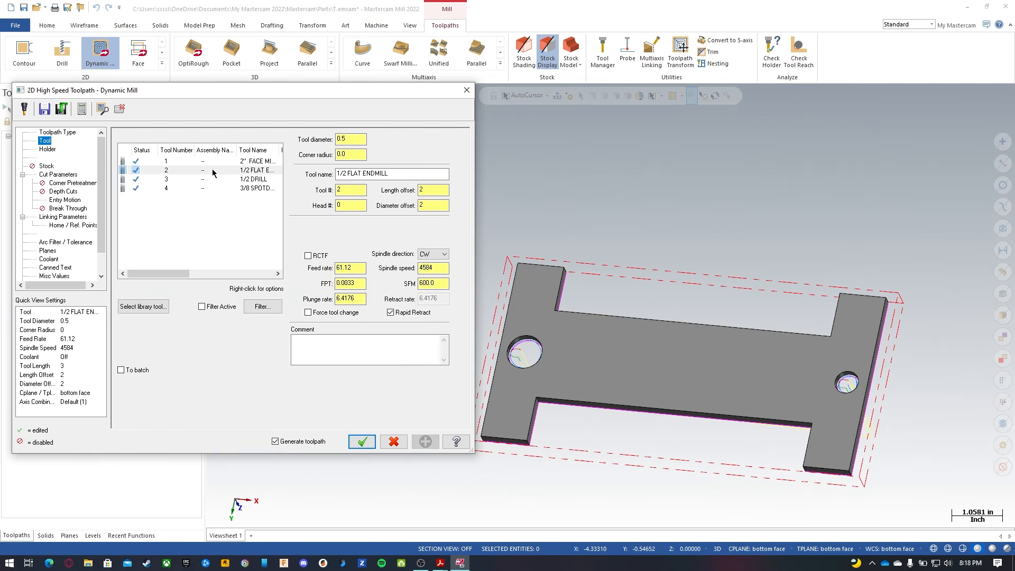
{"action": "left_click", "coordinate": [440, 269]}
{"action": "left_click", "coordinate": [352, 343]}
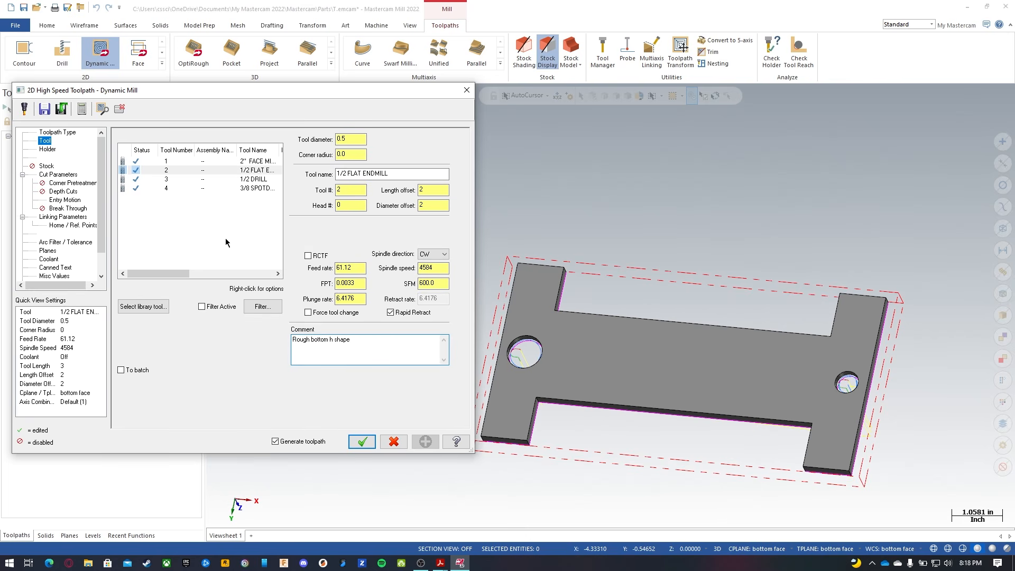
Set the dynamic mill's stock to leave to 0.05 on walls and 0 on floors.
{"action": "left_click", "coordinate": [52, 175]}
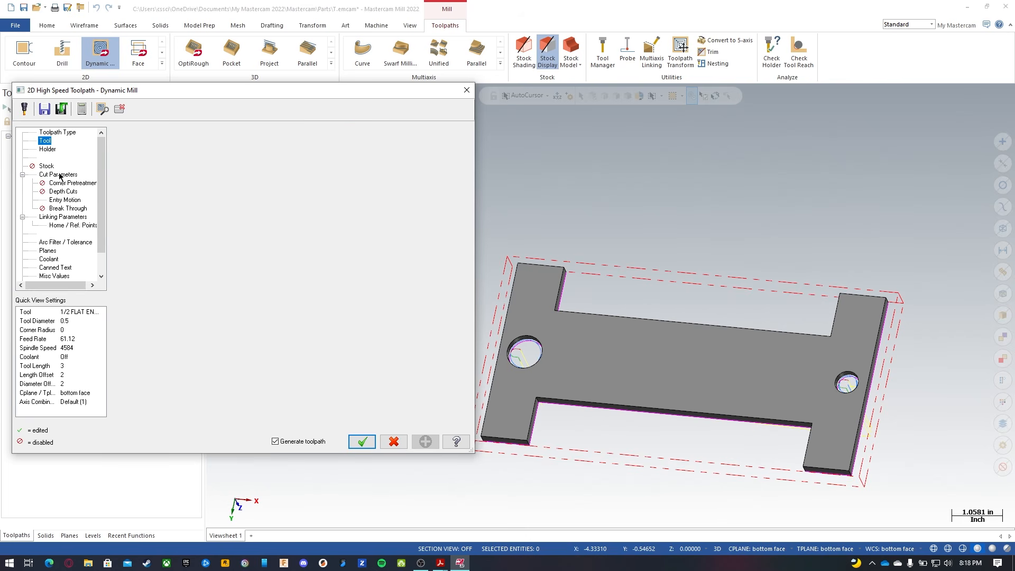
{"action": "left_click", "coordinate": [380, 312]}
{"action": "key", "text": "Tab"}
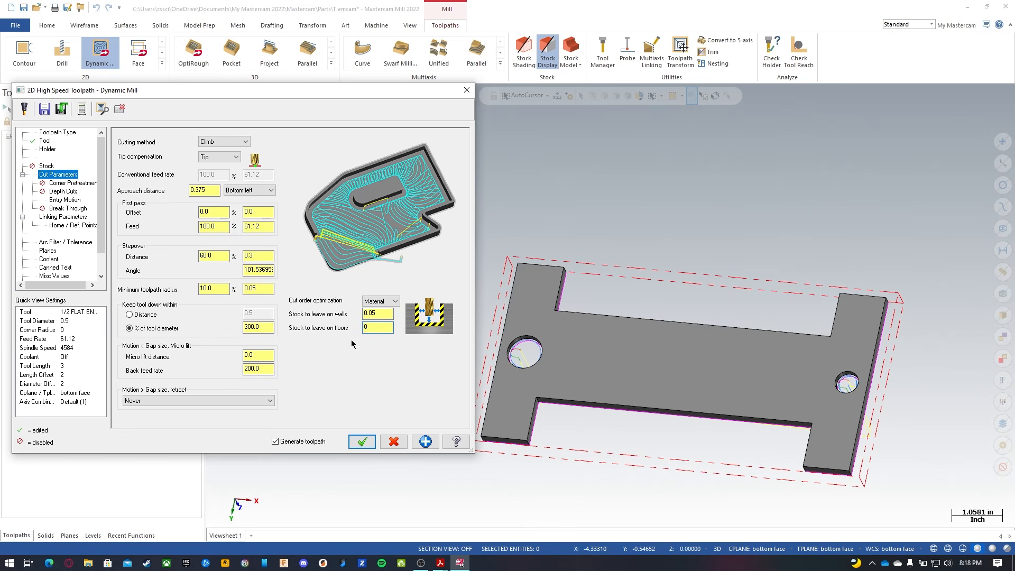
{"action": "left_click", "coordinate": [383, 314]}
Check the depth cut, entry motion, tolerance and plane settings, generate the dynamic toolpath, and inspect it from the side.
{"action": "left_click", "coordinate": [59, 191]}
{"action": "left_click", "coordinate": [62, 200]}
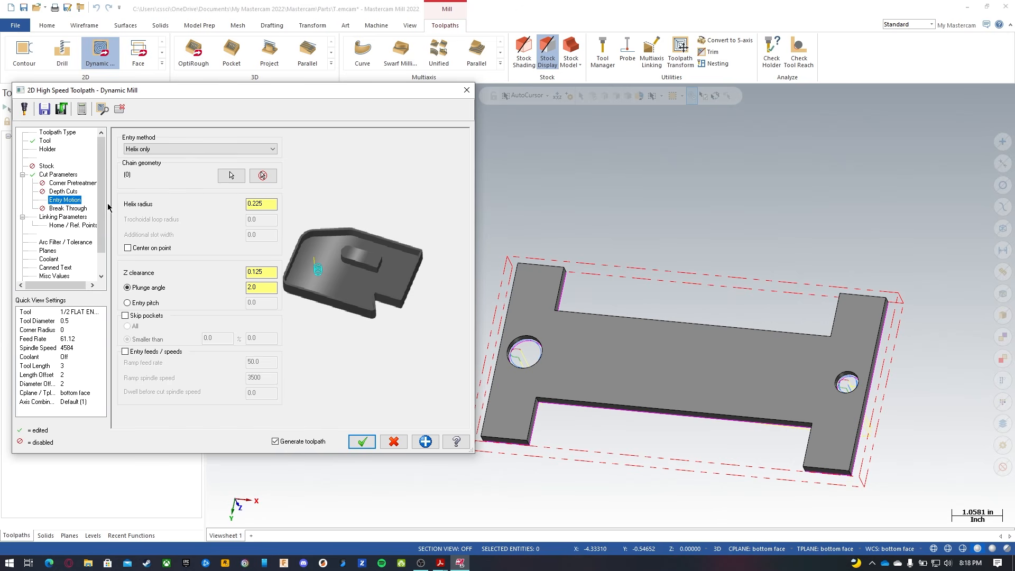
{"action": "left_click", "coordinate": [68, 243]}
{"action": "left_click", "coordinate": [47, 250]}
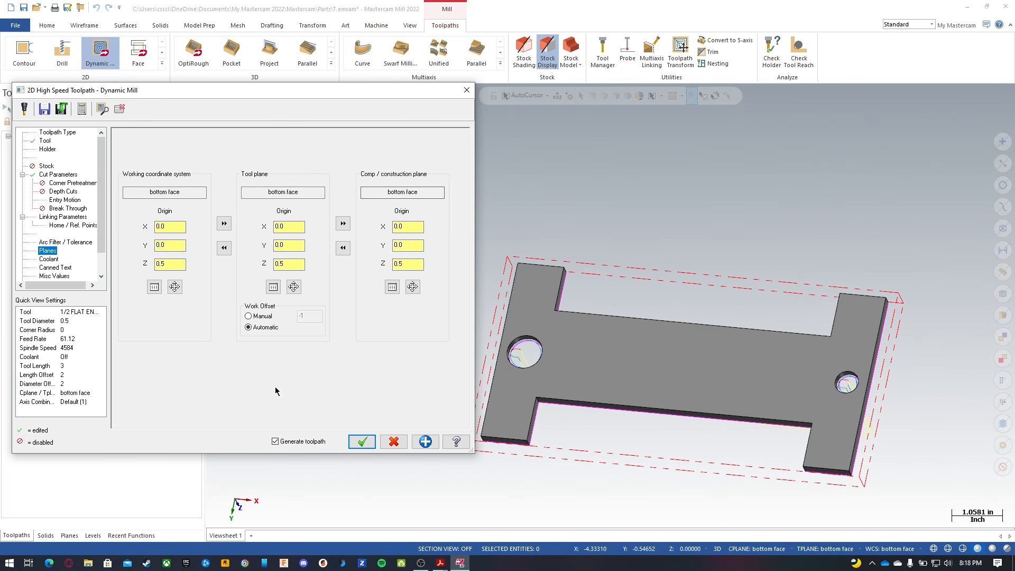
{"action": "left_click", "coordinate": [362, 441]}
{"action": "mouse_move", "coordinate": [591, 476]}
{"action": "middle_mouse_down"}
{"action": "mouse_move", "coordinate": [602, 393]}
{"action": "mouse_move", "coordinate": [596, 414]}
{"action": "mouse_move", "coordinate": [826, 356]}
{"action": "mouse_move", "coordinate": [818, 350]}
{"action": "middle_mouse_up"}
{"action": "scroll", "coordinate": [826, 356], "scroll_direction": "up", "scroll_amount": 8}
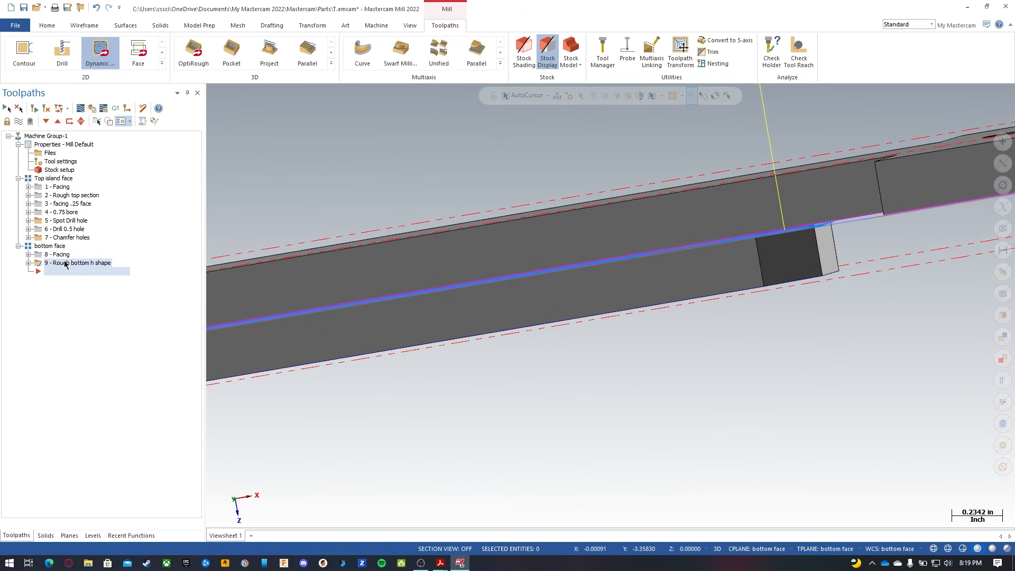
Lower the Rough bottom h shape operation's absolute depth slightly below -0.25 and regenerate the toolpath.
{"action": "right_click", "coordinate": [68, 261]}
{"action": "left_click", "coordinate": [24, 279]}
{"action": "left_click", "coordinate": [28, 263]}
{"action": "left_click", "coordinate": [62, 275]}
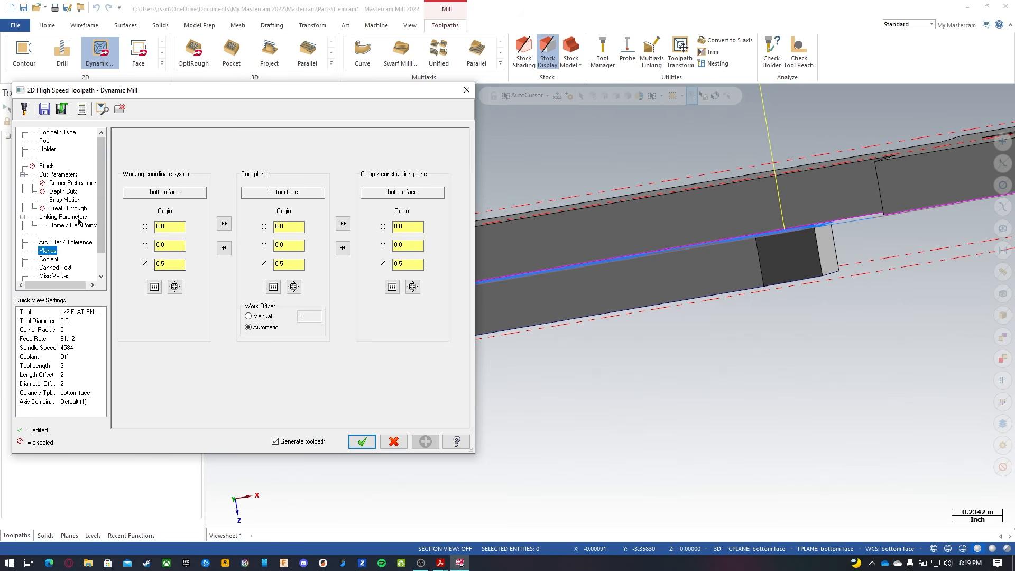
{"action": "left_click", "coordinate": [80, 218]}
{"action": "left_click", "coordinate": [314, 348]}
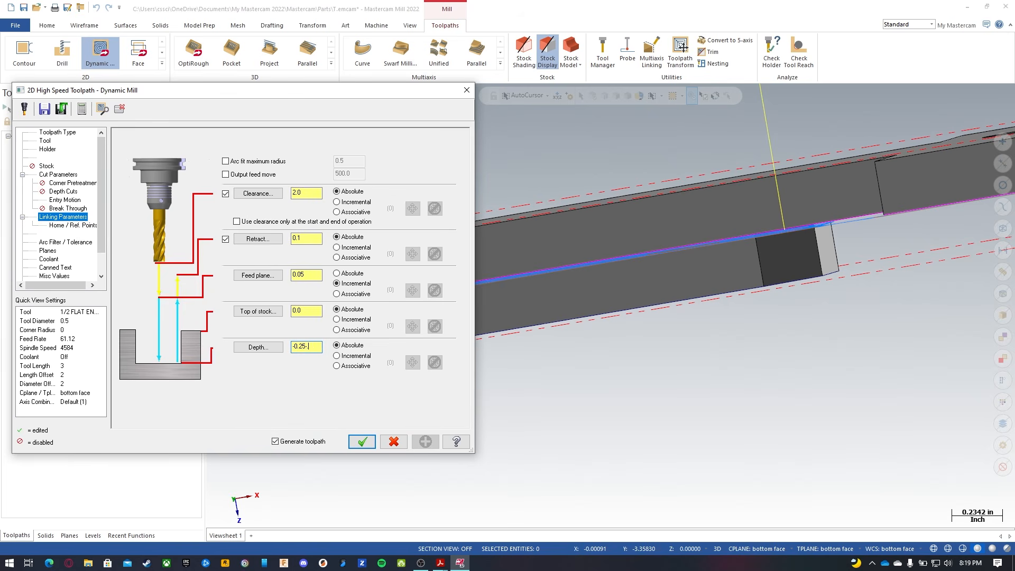
{"action": "key", "text": "Return"}
{"action": "left_click", "coordinate": [362, 443]}
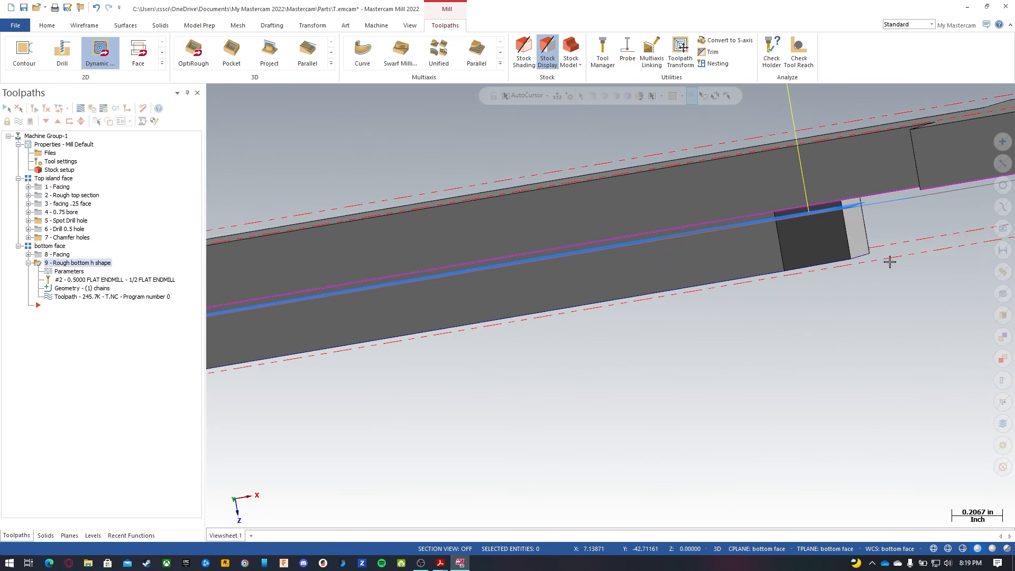
Inspect the roughing toolpath's depth against the part's step edge in a close-up front view.
{"action": "key", "text": "alt+2"}
{"action": "scroll", "coordinate": [883, 325], "scroll_direction": "up", "scroll_amount": 5}
{"action": "scroll", "coordinate": [883, 325], "scroll_direction": "up", "scroll_amount": 2}
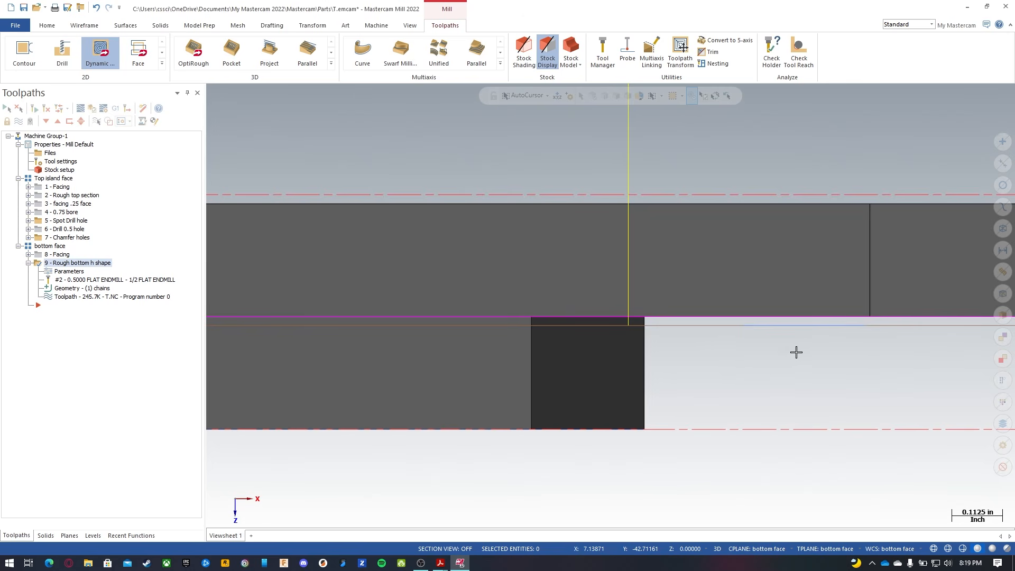
Start a contour toolpath and chain the H shape's outer outline.
{"action": "scroll", "coordinate": [663, 463], "scroll_direction": "down", "scroll_amount": 7}
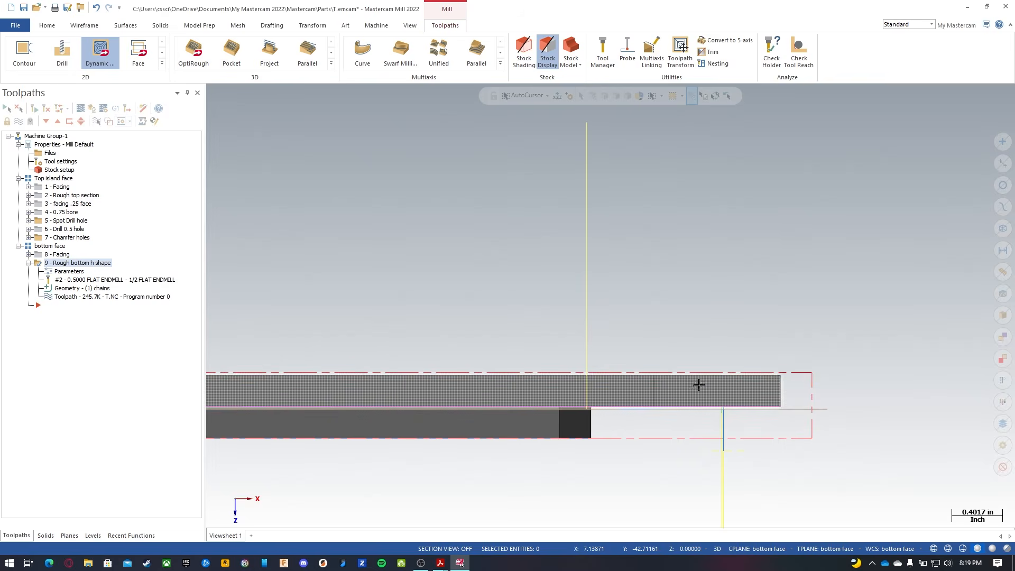
{"action": "middle_click_drag", "start_coordinate": [681, 254], "coordinate": [647, 313]}
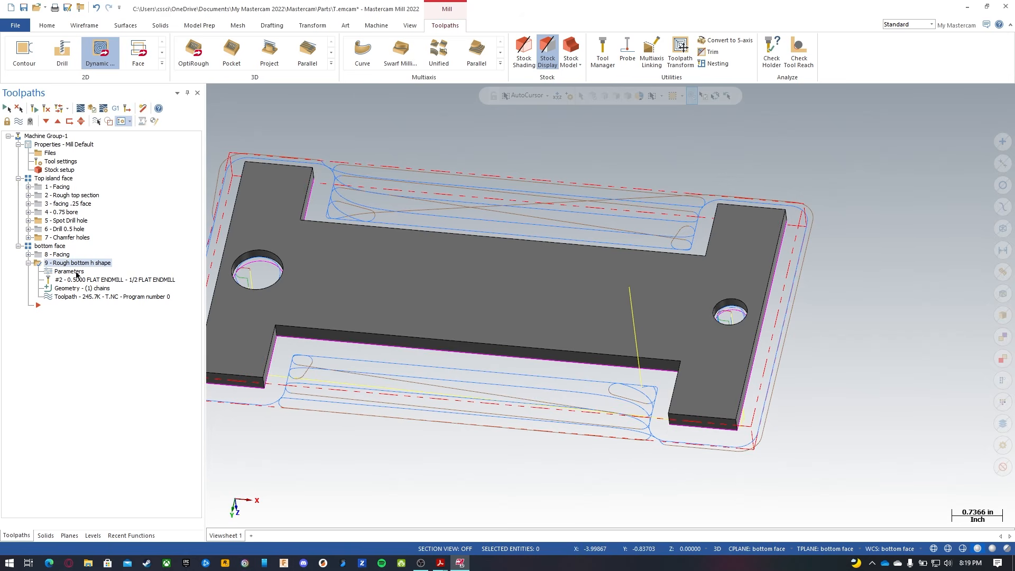
{"action": "left_click", "coordinate": [28, 263]}
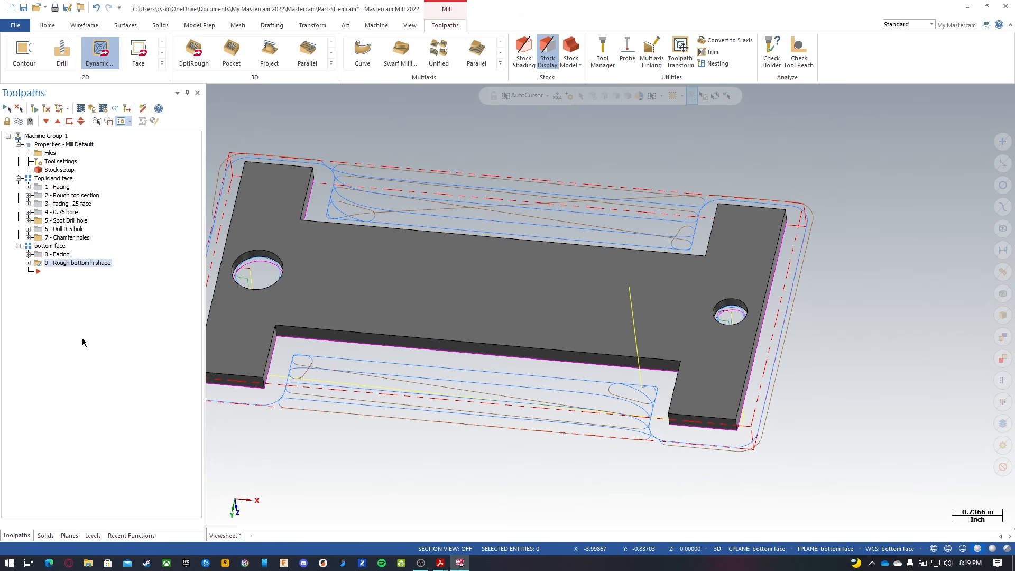
{"action": "scroll", "coordinate": [465, 423], "scroll_direction": "up", "scroll_amount": 3}
{"action": "scroll", "coordinate": [708, 441], "scroll_direction": "down", "scroll_amount": 3}
{"action": "scroll", "coordinate": [592, 331], "scroll_direction": "down", "scroll_amount": 3}
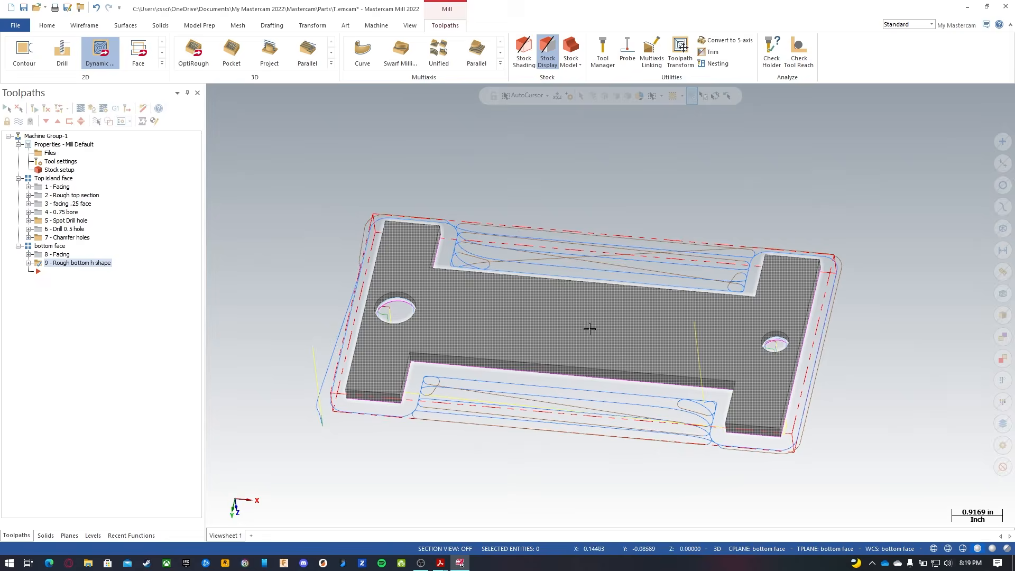
{"action": "scroll", "coordinate": [557, 339], "scroll_direction": "up", "scroll_amount": 4}
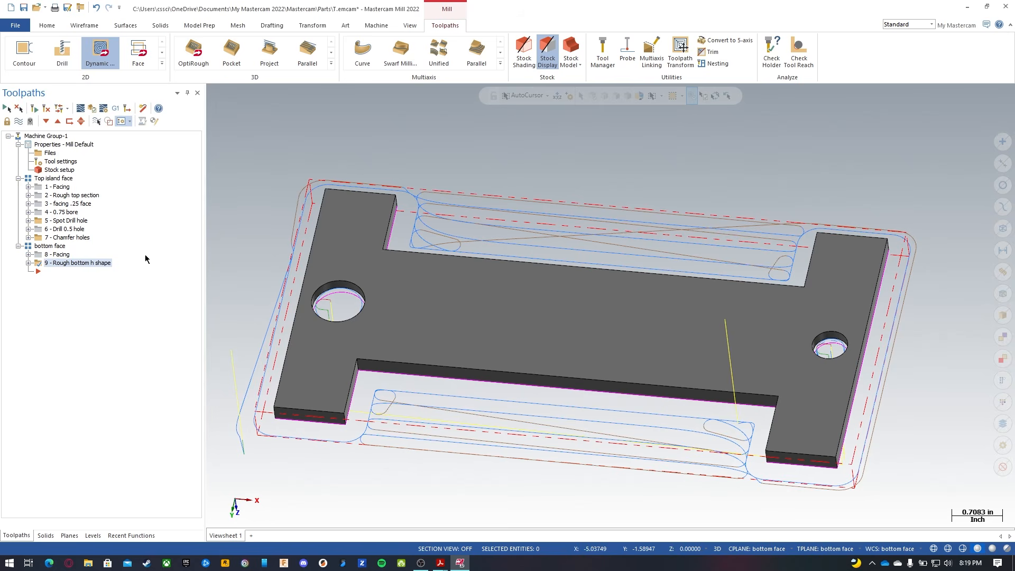
{"action": "left_click", "coordinate": [24, 53]}
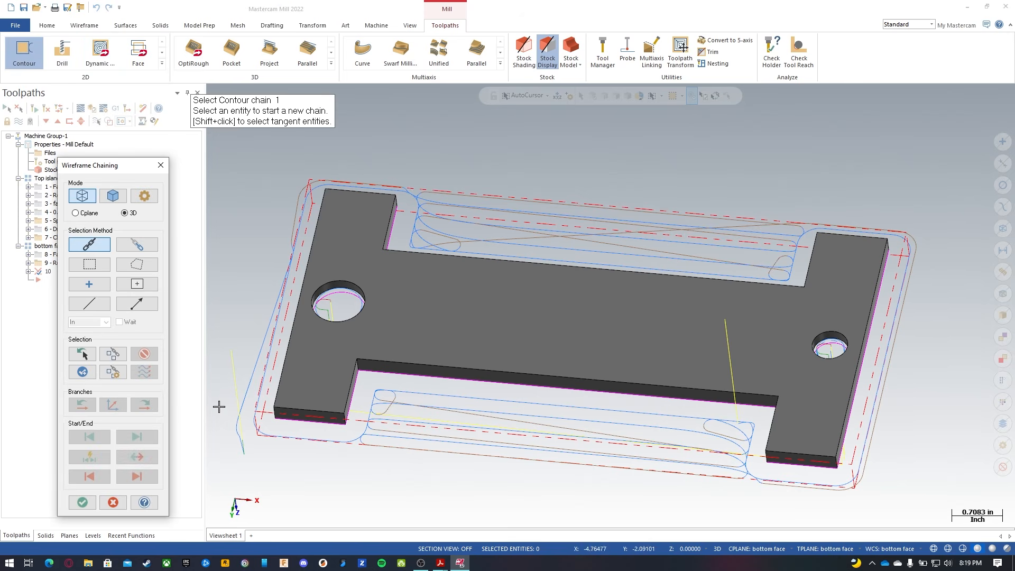
{"action": "middle_click_drag", "start_coordinate": [317, 460], "coordinate": [315, 451]}
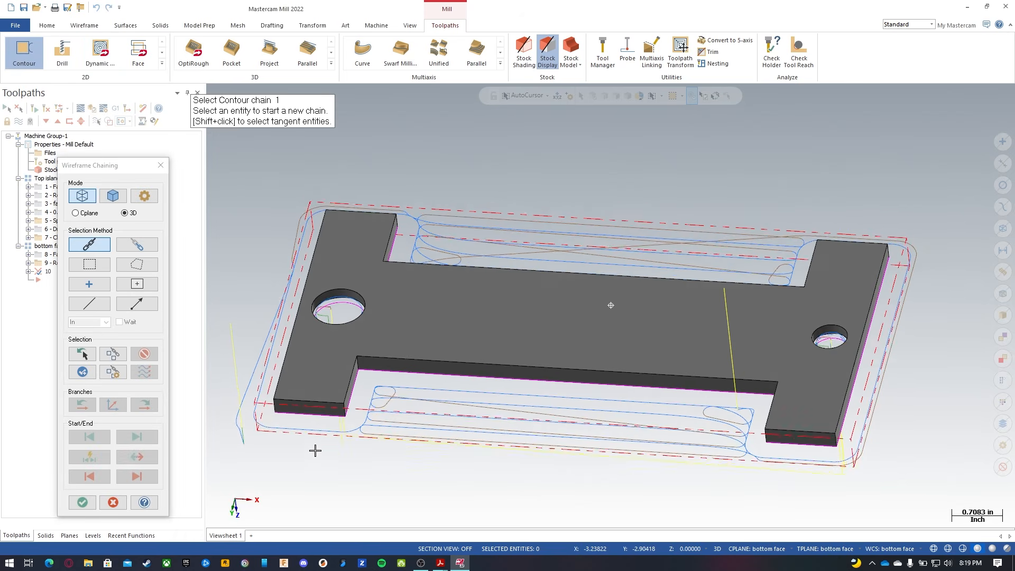
{"action": "left_click", "coordinate": [331, 420]}
{"action": "middle_click_drag", "start_coordinate": [397, 460], "coordinate": [399, 470]}
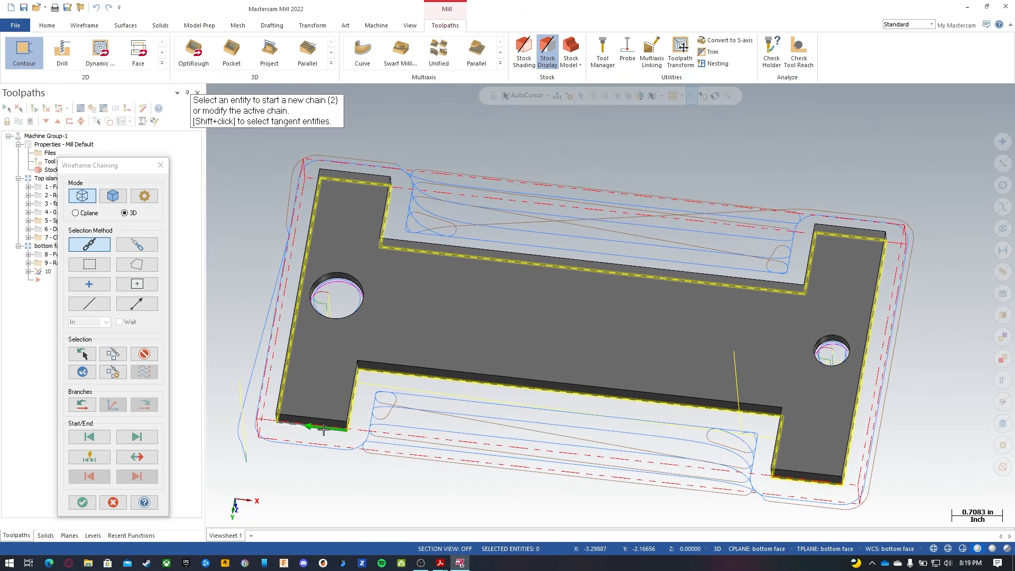
{"action": "left_click", "coordinate": [81, 502]}
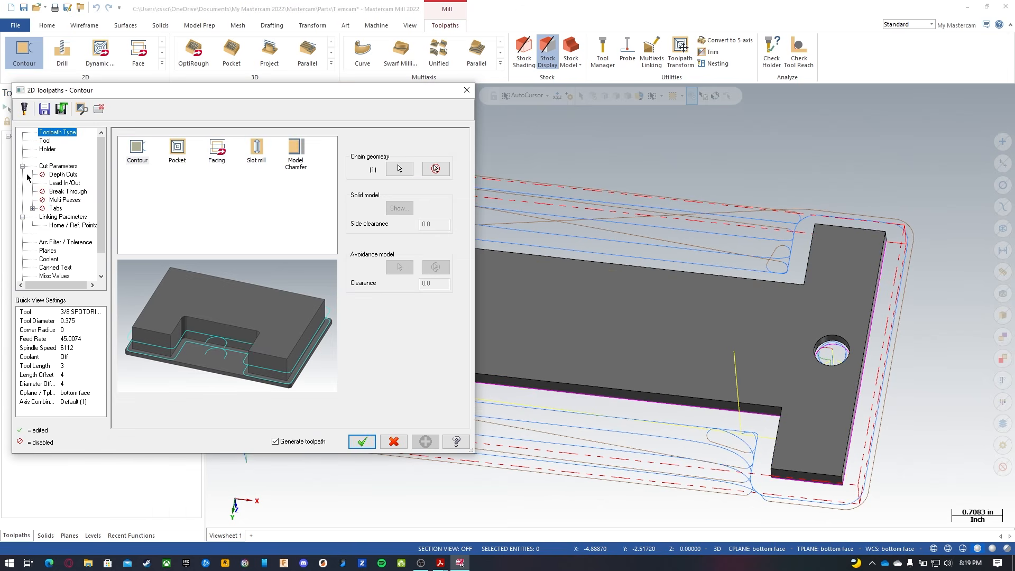
Choose the 1/2 flat endmill for the contour operation and add the comment "finish outer contour".
{"action": "left_click", "coordinate": [45, 141]}
{"action": "left_click", "coordinate": [216, 170]}
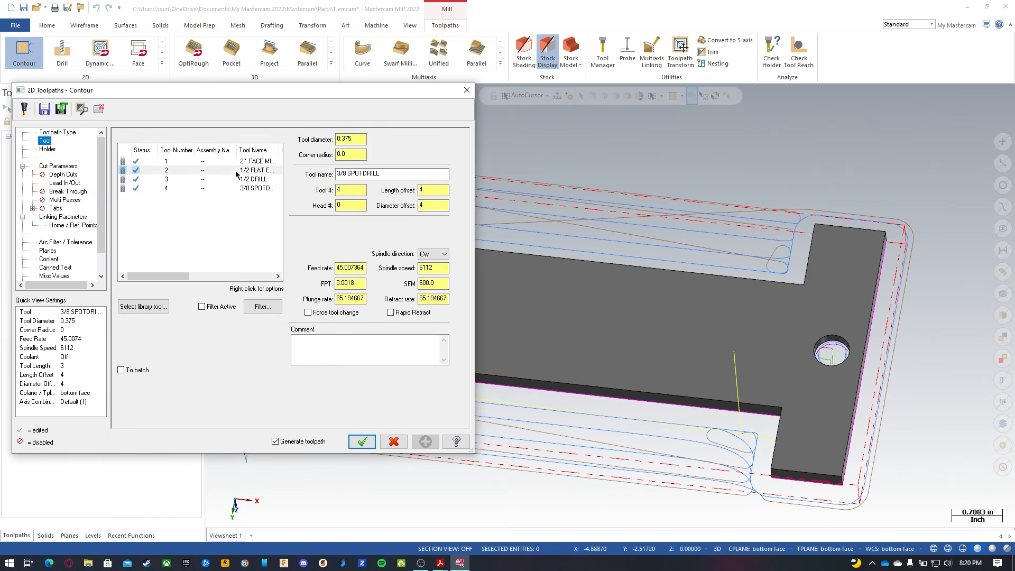
{"action": "left_click", "coordinate": [328, 342]}
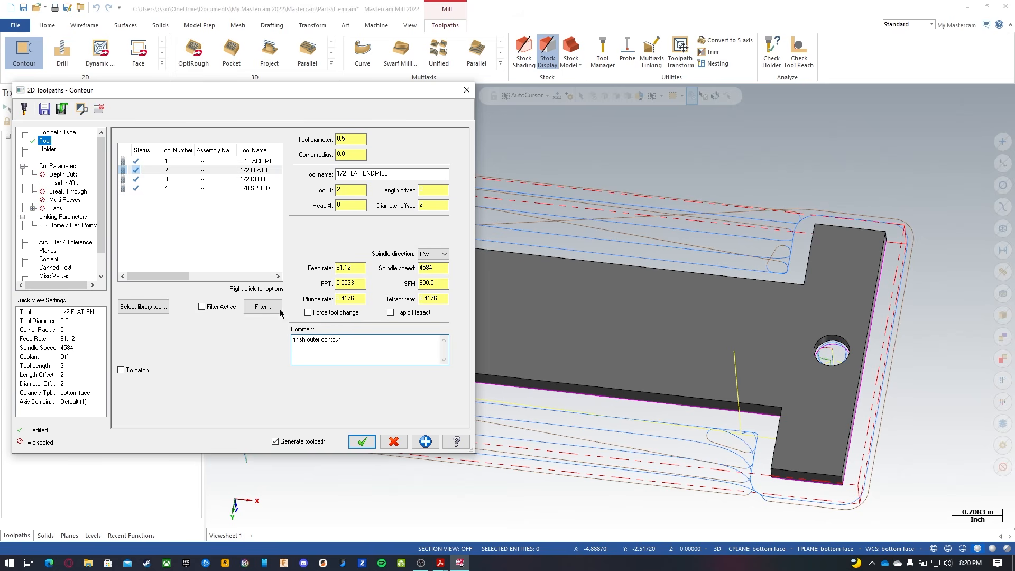
Set the contour type to 2D and check the lead in/out settings.
{"action": "left_click", "coordinate": [42, 167]}
{"action": "left_click", "coordinate": [339, 160]}
{"action": "left_click", "coordinate": [355, 169]}
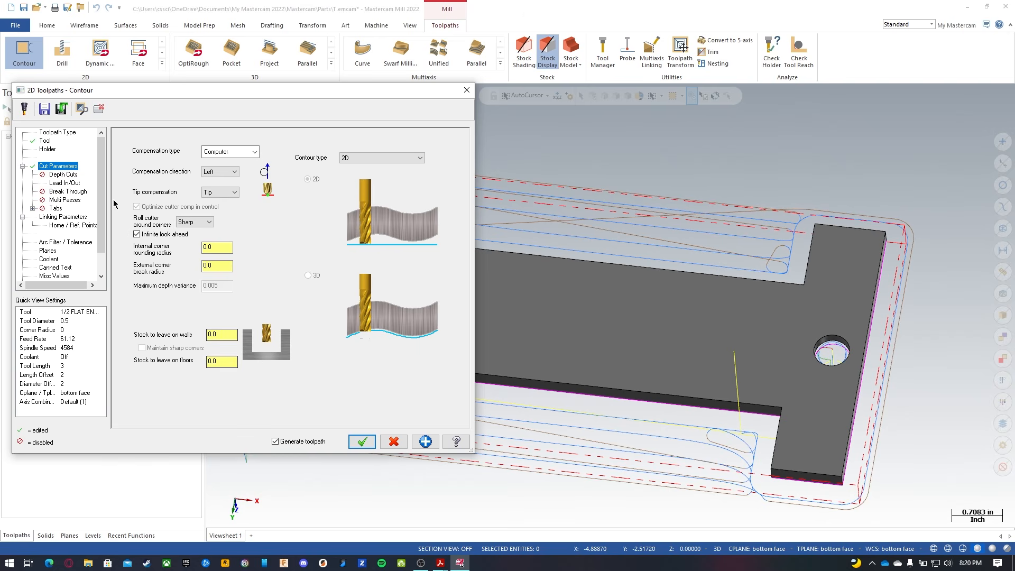
{"action": "left_click", "coordinate": [65, 183]}
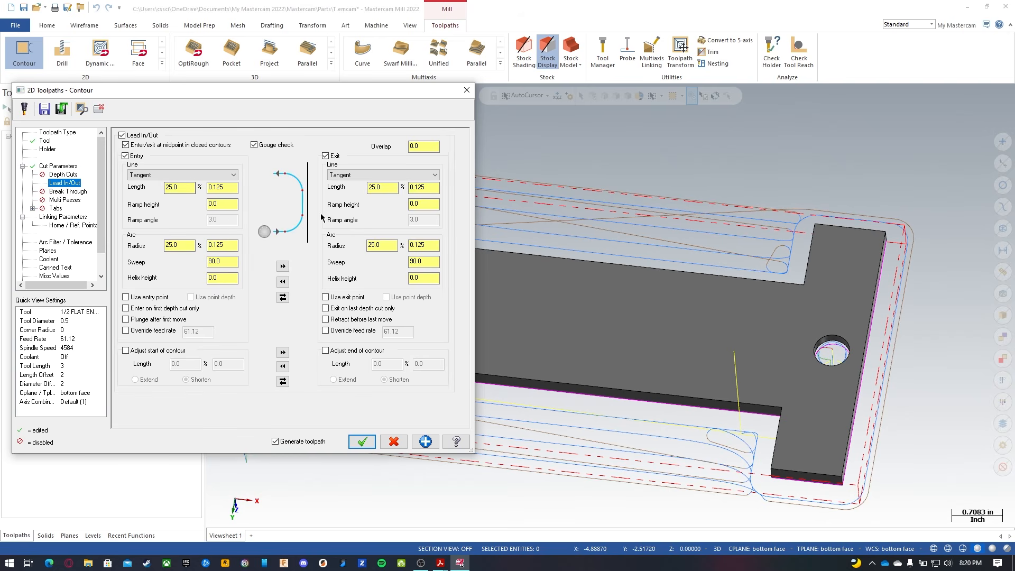
Set the contour's absolute depth to -0.27, check the remaining parameters, and generate the toolpath.
{"action": "left_click", "coordinate": [66, 216]}
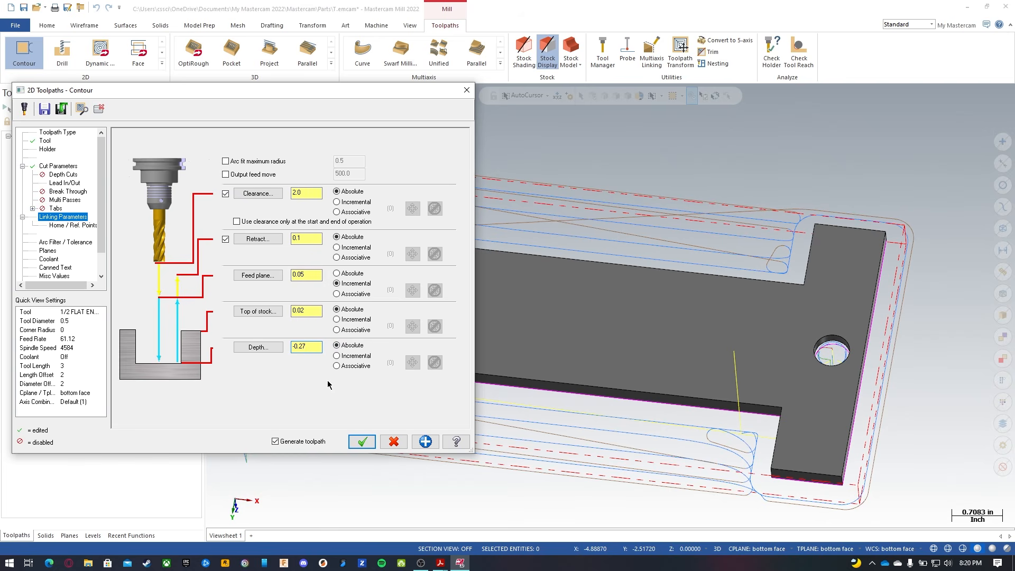
{"action": "left_click", "coordinate": [66, 226]}
{"action": "left_click", "coordinate": [64, 243]}
{"action": "left_click", "coordinate": [48, 250]}
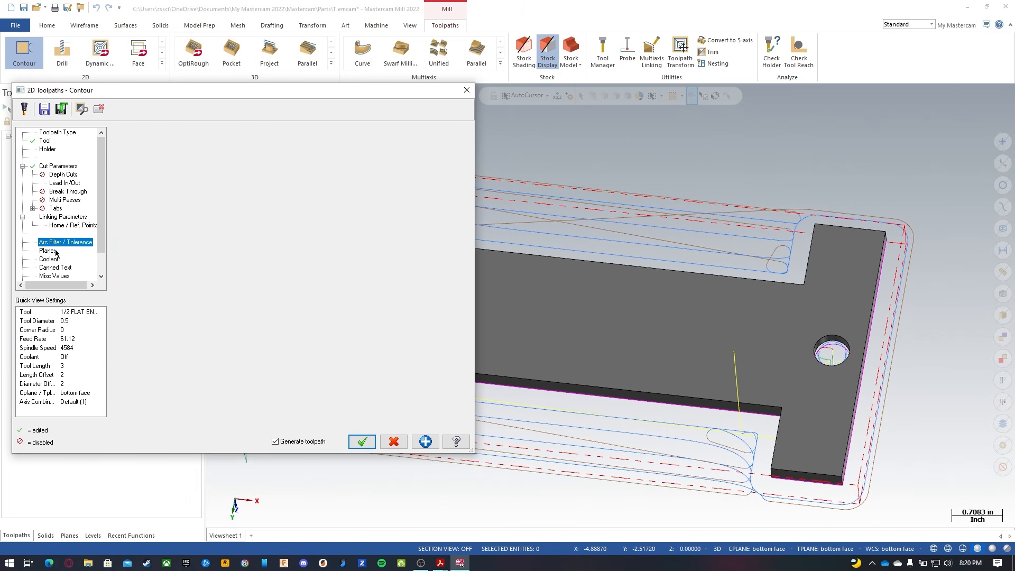
{"action": "left_click", "coordinate": [362, 442]}
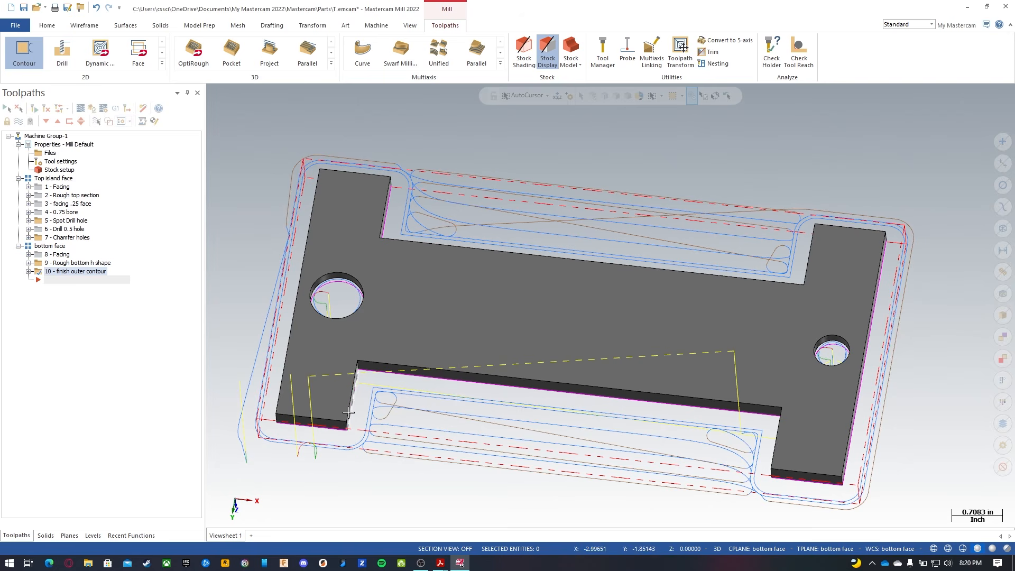
Hide the Rough bottom h shape toolpath and send all operations in Machine Group-1 to Verify.
{"action": "left_click", "coordinate": [74, 263]}
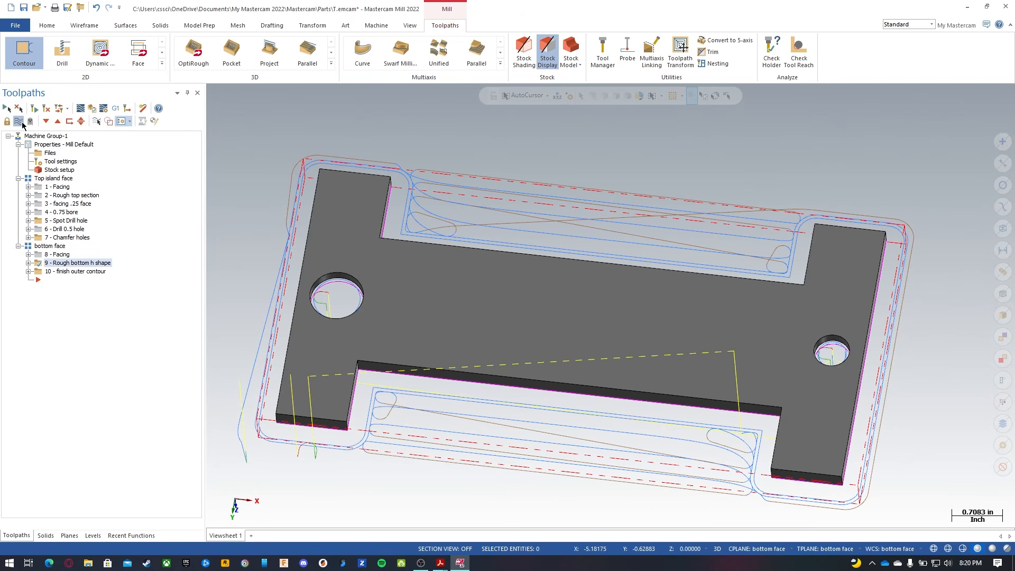
{"action": "mouse_move", "coordinate": [437, 453]}
{"action": "middle_mouse_down"}
{"action": "mouse_move", "coordinate": [471, 423]}
{"action": "mouse_move", "coordinate": [476, 379]}
{"action": "mouse_move", "coordinate": [489, 389]}
{"action": "mouse_move", "coordinate": [474, 468]}
{"action": "middle_mouse_up"}
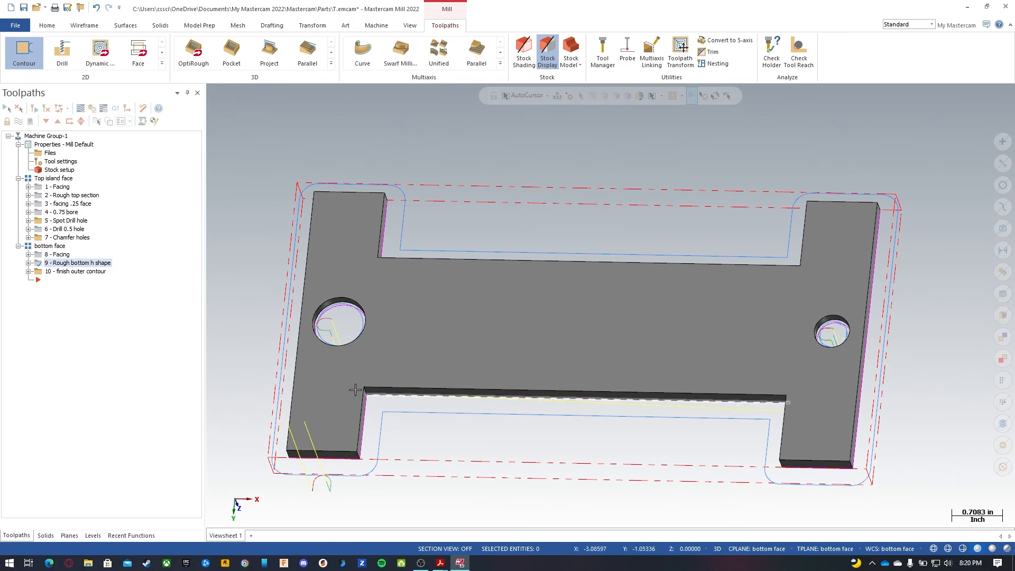
{"action": "left_click", "coordinate": [53, 247]}
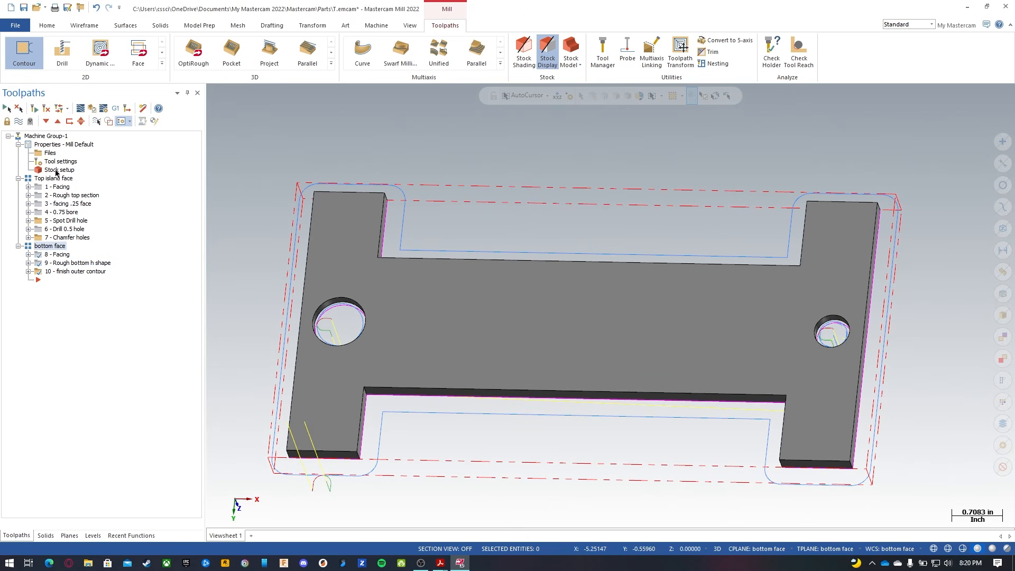
{"action": "left_click", "coordinate": [47, 136]}
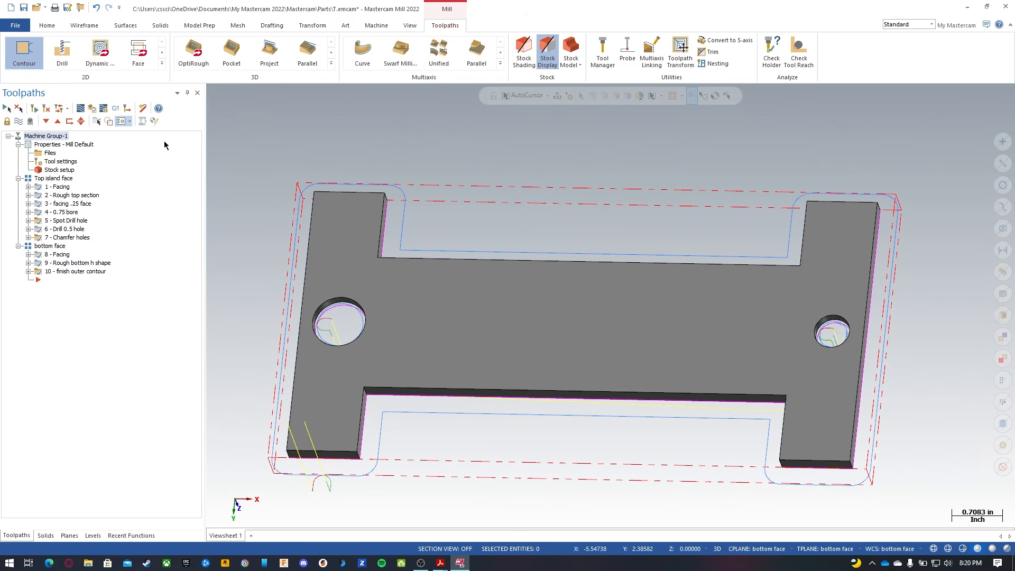
{"action": "left_click", "coordinate": [92, 109]}
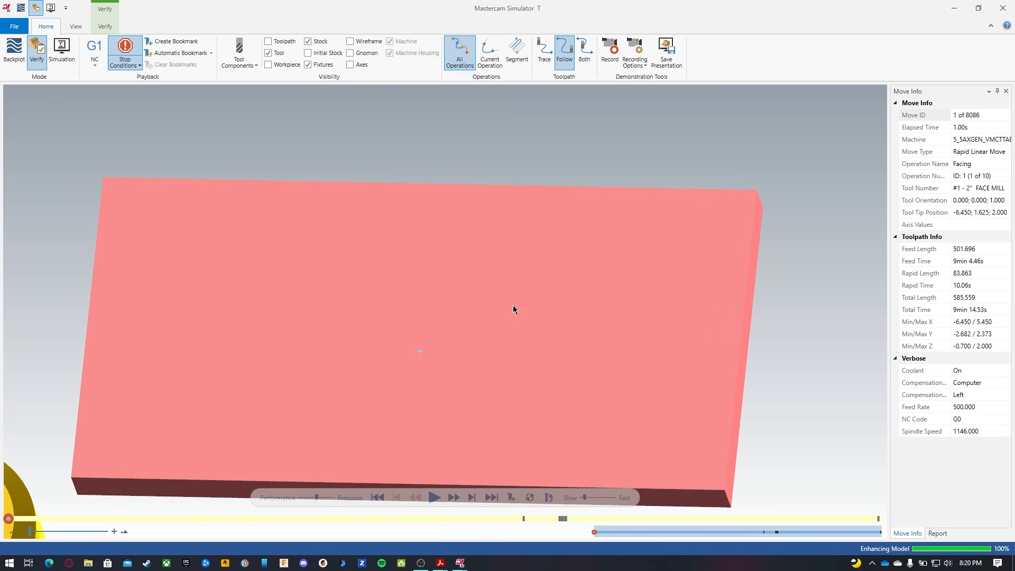
Orient the stock and play the verification through all the top island face operations at a faster speed.
{"action": "scroll", "coordinate": [553, 160], "scroll_direction": "up", "scroll_amount": 4}
{"action": "scroll", "coordinate": [550, 161], "scroll_direction": "down", "scroll_amount": 2}
{"action": "scroll", "coordinate": [524, 162], "scroll_direction": "down", "scroll_amount": 6}
{"action": "scroll", "coordinate": [492, 205], "scroll_direction": "up", "scroll_amount": 3}
{"action": "middle_click_drag", "start_coordinate": [485, 221], "coordinate": [453, 288]}
{"action": "scroll", "coordinate": [353, 252], "scroll_direction": "up", "scroll_amount": 4}
{"action": "scroll", "coordinate": [355, 255], "scroll_direction": "down", "scroll_amount": 4}
{"action": "scroll", "coordinate": [357, 259], "scroll_direction": "down", "scroll_amount": 1}
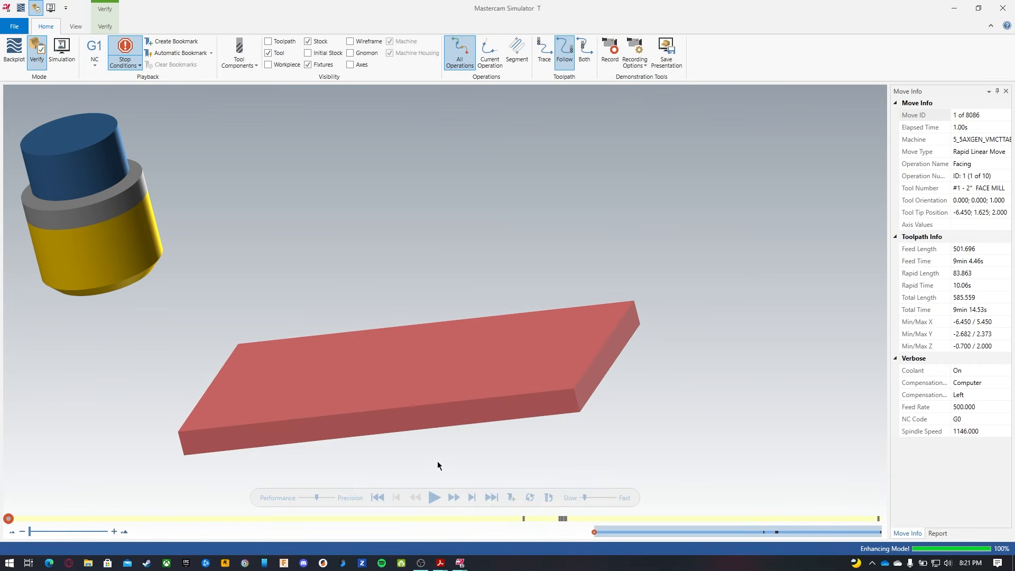
{"action": "left_click", "coordinate": [435, 498]}
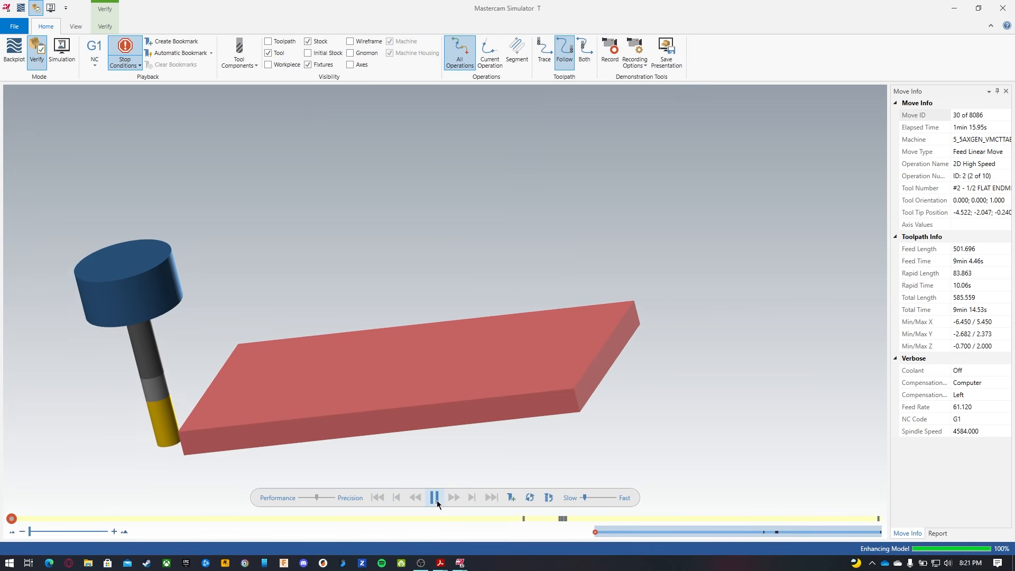
{"action": "left_click", "coordinate": [598, 497]}
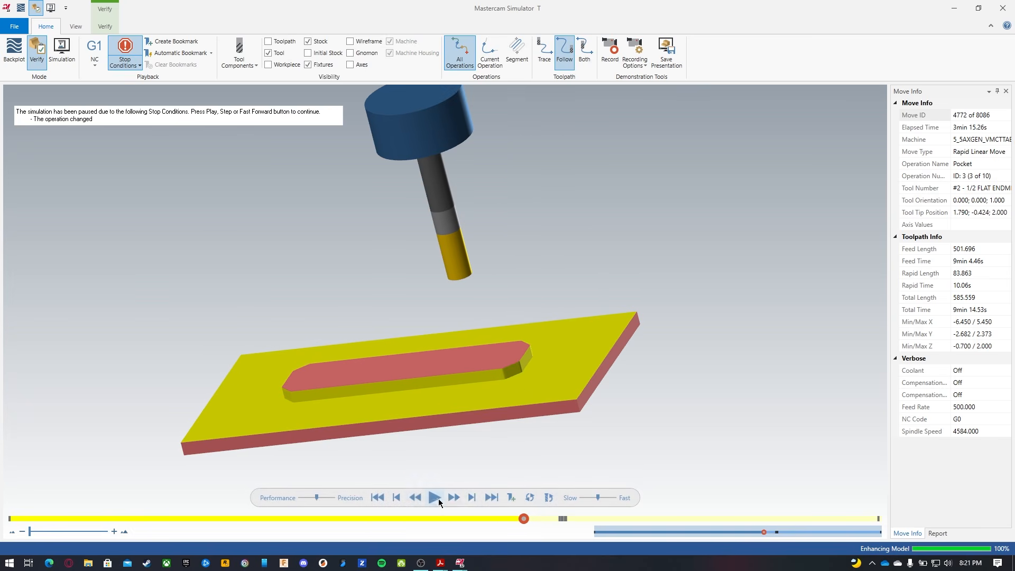
{"action": "left_click", "coordinate": [436, 500]}
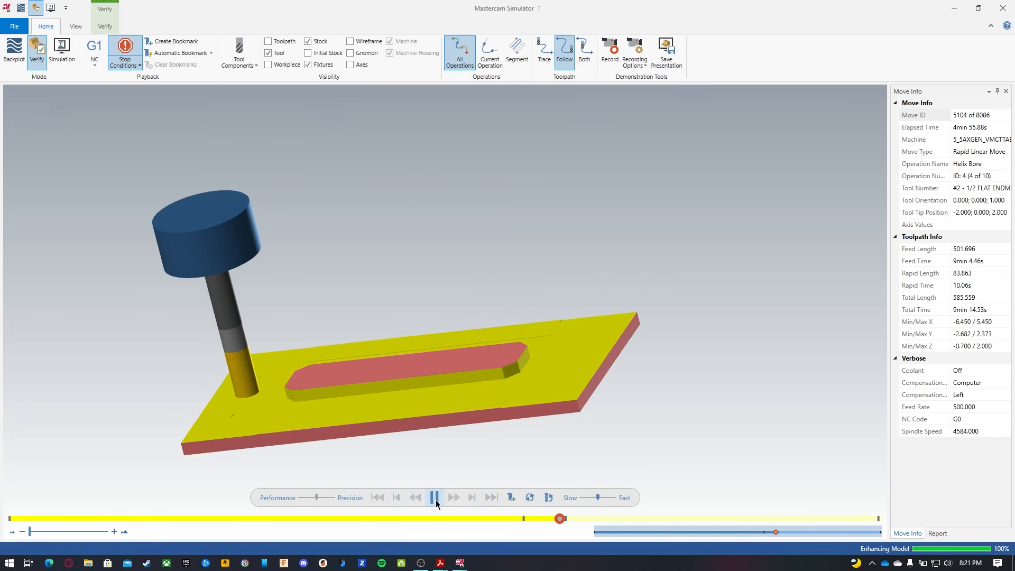
{"action": "left_click", "coordinate": [436, 500]}
{"action": "left_click", "coordinate": [435, 500]}
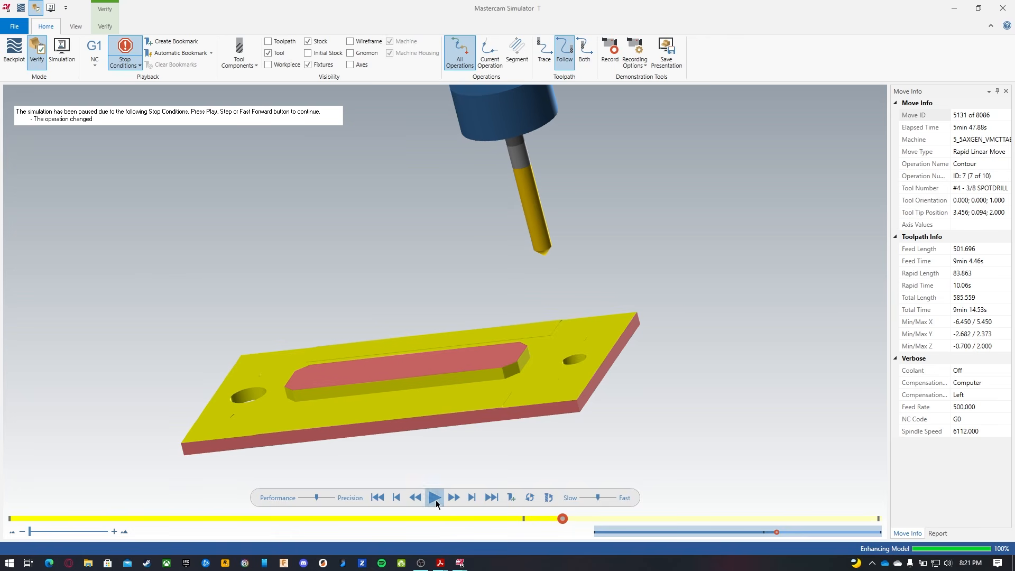
{"action": "left_click", "coordinate": [435, 500]}
Turn the part to show its underside and simulate the bottom facing, H-shape roughing and outer contour operations.
{"action": "middle_click_drag", "start_coordinate": [577, 423], "coordinate": [557, 278]}
{"action": "scroll", "coordinate": [338, 248], "scroll_direction": "up", "scroll_amount": 5}
{"action": "scroll", "coordinate": [332, 269], "scroll_direction": "down", "scroll_amount": 10}
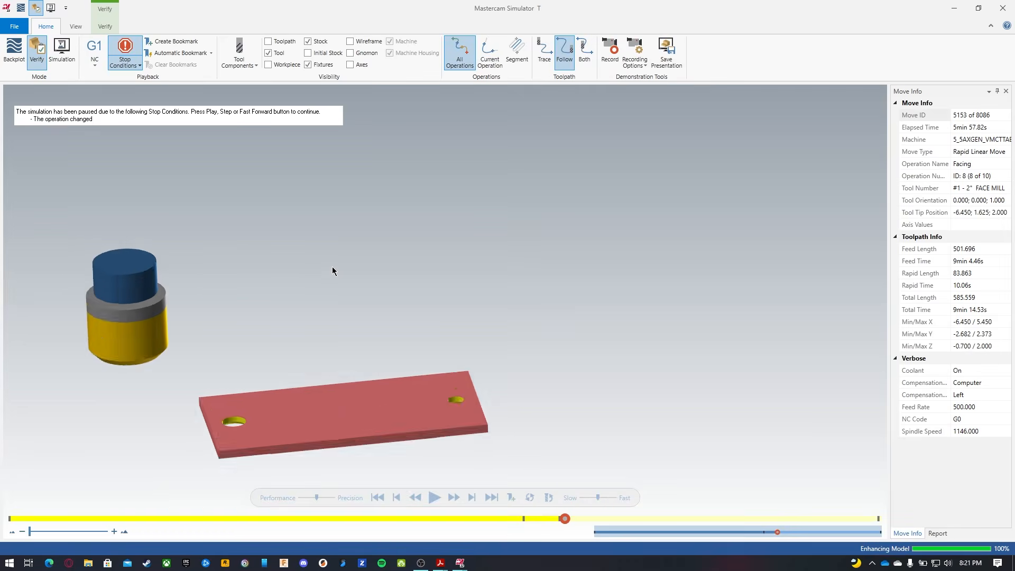
{"action": "scroll", "coordinate": [322, 353], "scroll_direction": "up", "scroll_amount": 5}
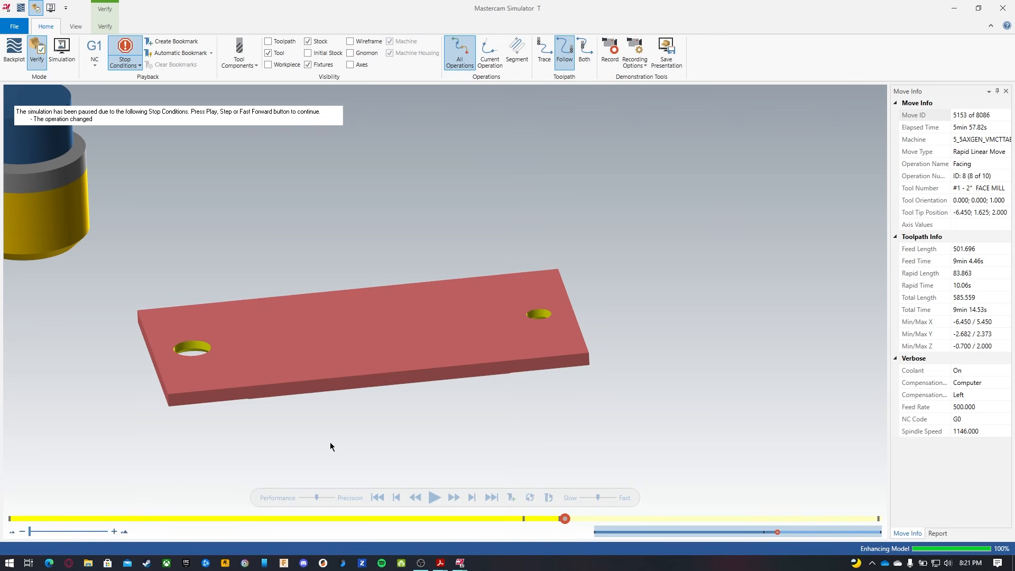
{"action": "left_click", "coordinate": [432, 499]}
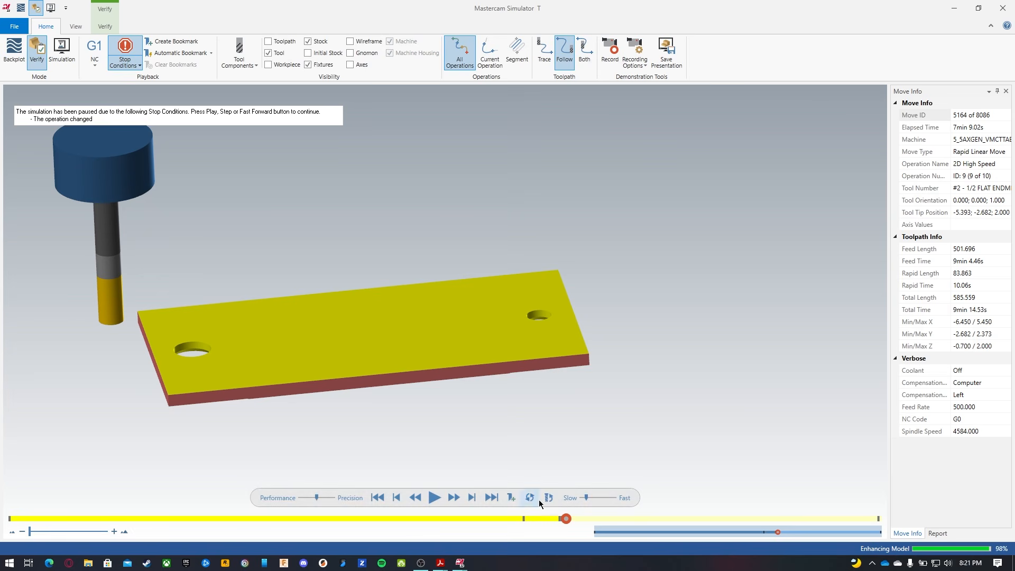
{"action": "left_click", "coordinate": [448, 499]}
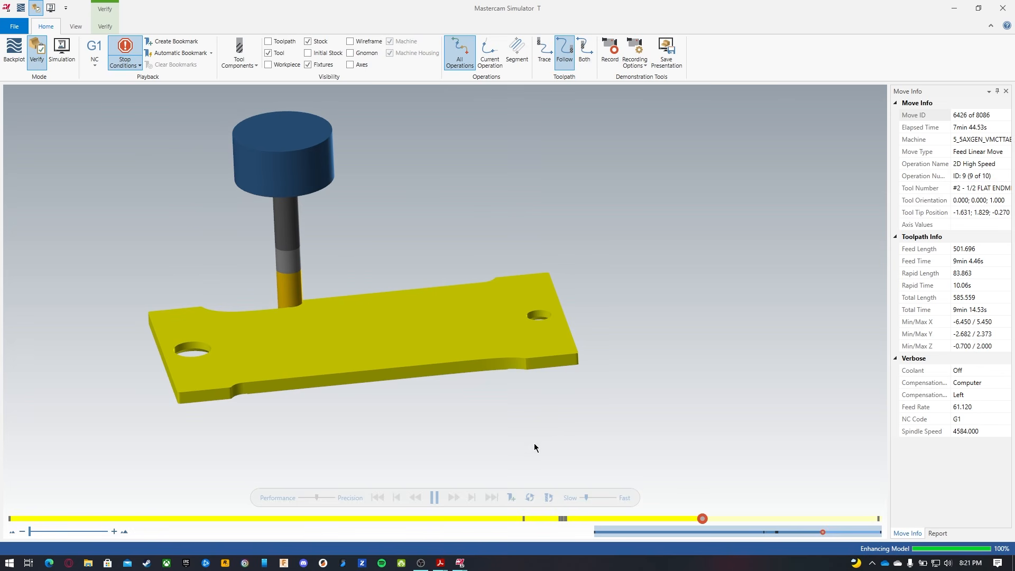
{"action": "left_click_drag", "start_coordinate": [585, 498], "coordinate": [593, 499]}
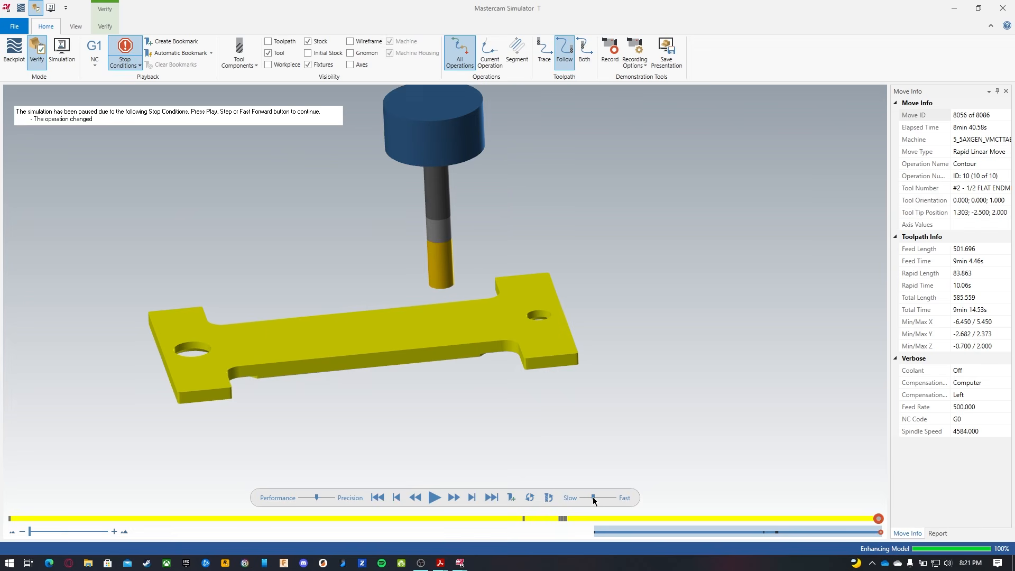
{"action": "left_click_drag", "start_coordinate": [593, 499], "coordinate": [588, 498]}
{"action": "left_click", "coordinate": [433, 498]}
Inspect the simulated H-shaped part from several angles and from the top, including its inner corners.
{"action": "middle_click_drag", "start_coordinate": [400, 429], "coordinate": [446, 392]}
{"action": "scroll", "coordinate": [269, 253], "scroll_direction": "up", "scroll_amount": 5}
{"action": "scroll", "coordinate": [346, 220], "scroll_direction": "down", "scroll_amount": 6}
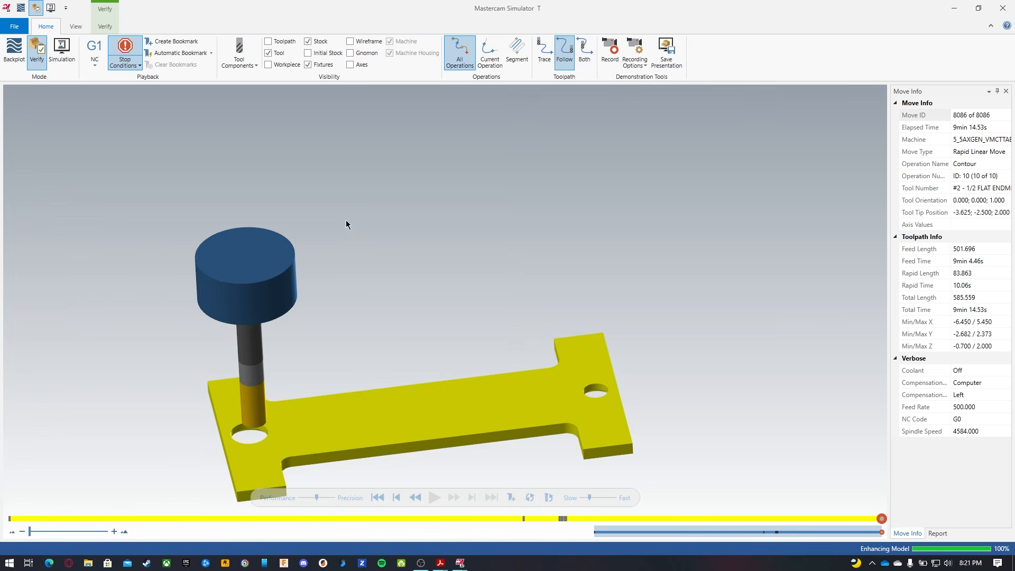
{"action": "scroll", "coordinate": [400, 387], "scroll_direction": "up", "scroll_amount": 2}
{"action": "middle_click_drag", "start_coordinate": [401, 438], "coordinate": [390, 454]}
{"action": "scroll", "coordinate": [353, 211], "scroll_direction": "up", "scroll_amount": 5}
{"action": "scroll", "coordinate": [357, 223], "scroll_direction": "down", "scroll_amount": 7}
{"action": "key", "text": "alt+1"}
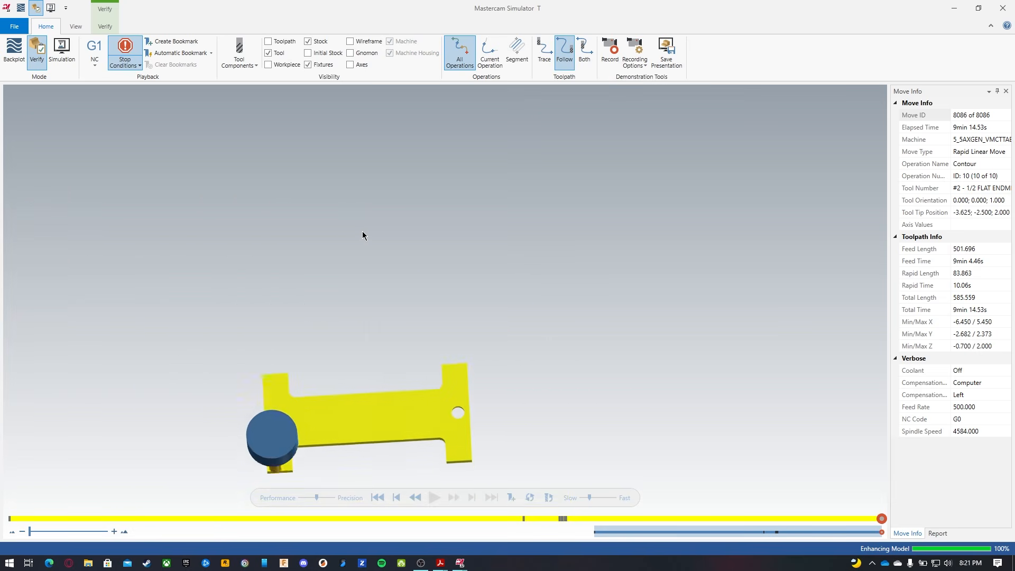
{"action": "scroll", "coordinate": [445, 223], "scroll_direction": "down", "scroll_amount": 5}
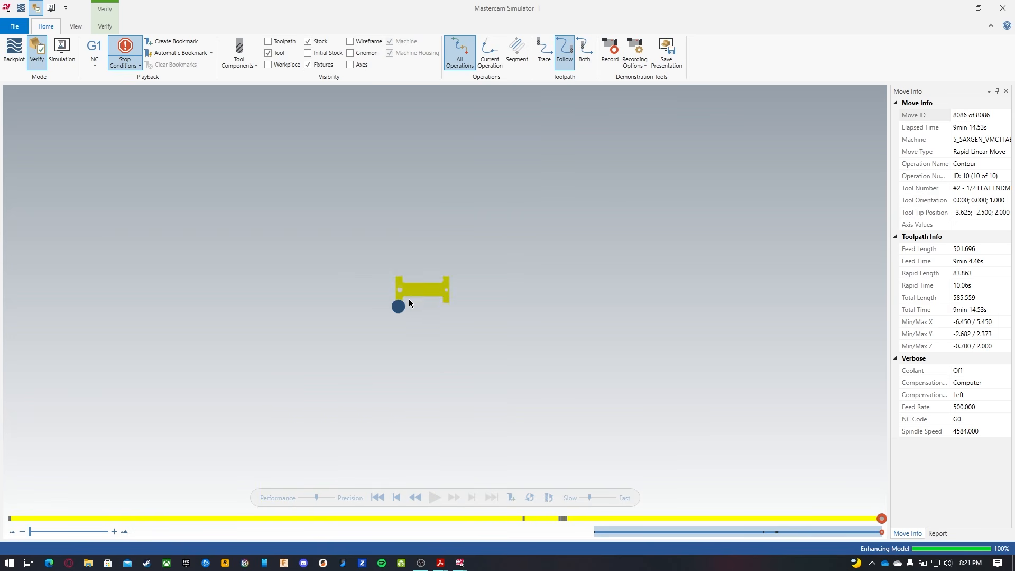
{"action": "scroll", "coordinate": [454, 248], "scroll_direction": "up", "scroll_amount": 5}
{"action": "scroll", "coordinate": [495, 157], "scroll_direction": "up", "scroll_amount": 3}
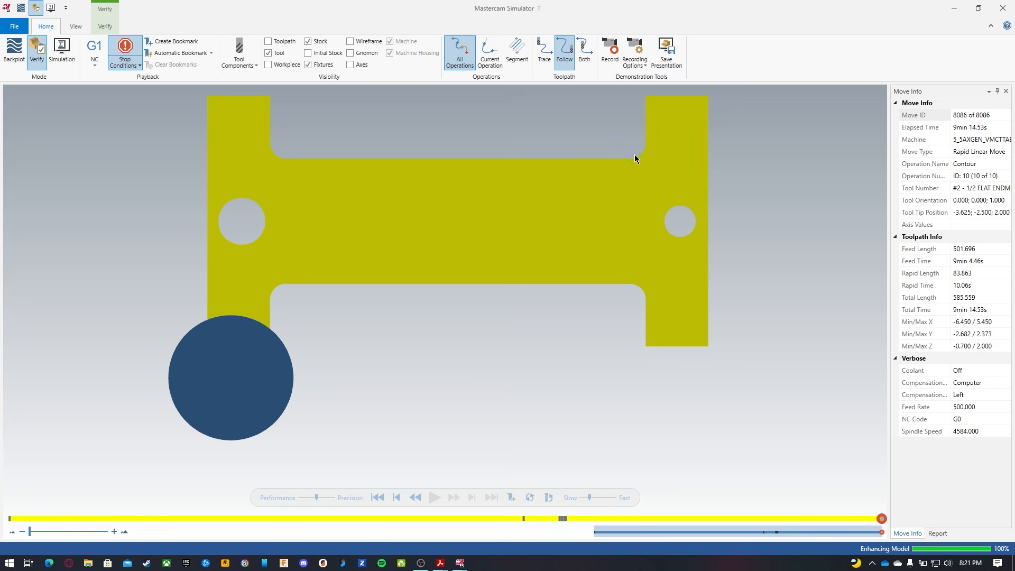
Examine the simulated part from both sides and up close around the island, holes and legs, and close the simulator.
{"action": "middle_click_drag", "start_coordinate": [820, 175], "coordinate": [804, 200]}
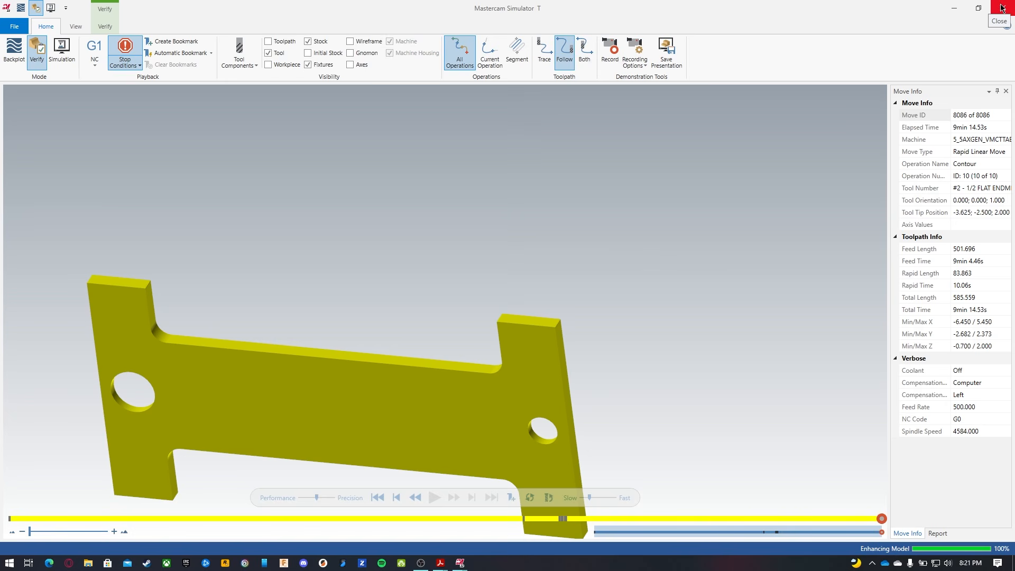
{"action": "middle_click_drag", "start_coordinate": [711, 218], "coordinate": [709, 233]}
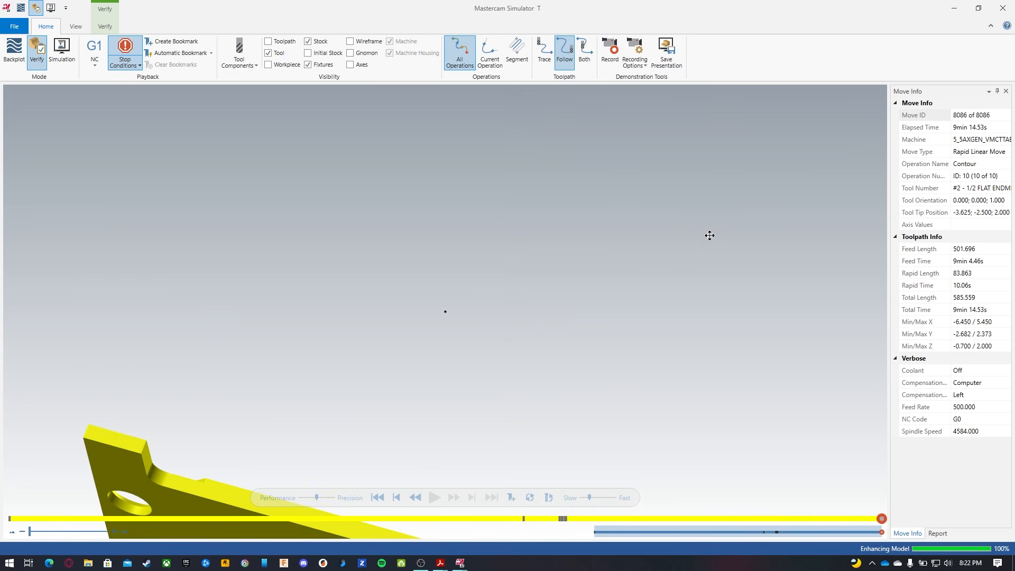
{"action": "middle_click_drag", "start_coordinate": [606, 163], "coordinate": [581, 230]}
{"action": "scroll", "coordinate": [597, 430], "scroll_direction": "up", "scroll_amount": 1}
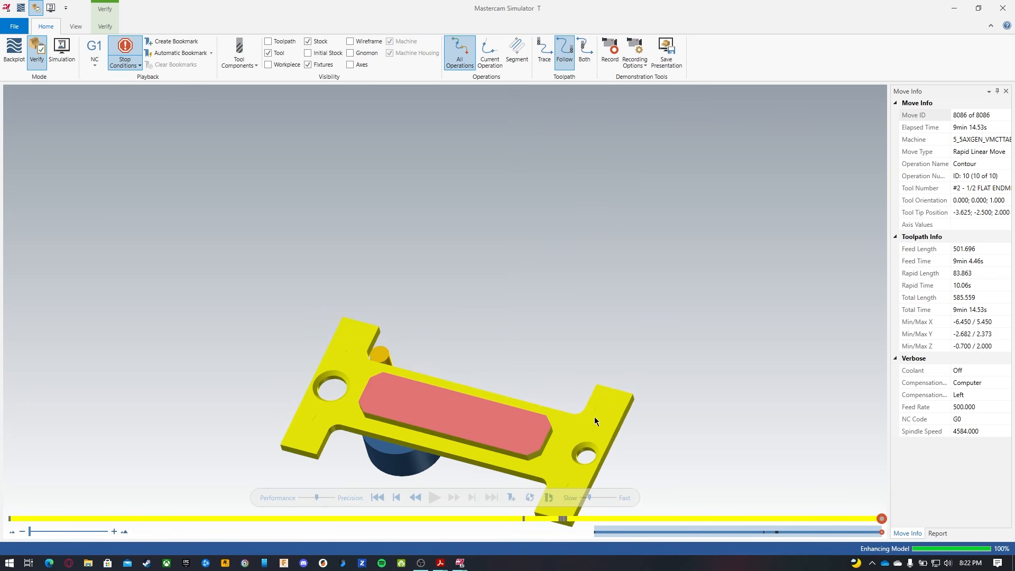
{"action": "scroll", "coordinate": [482, 276], "scroll_direction": "down", "scroll_amount": 2}
{"action": "scroll", "coordinate": [562, 424], "scroll_direction": "up", "scroll_amount": 3}
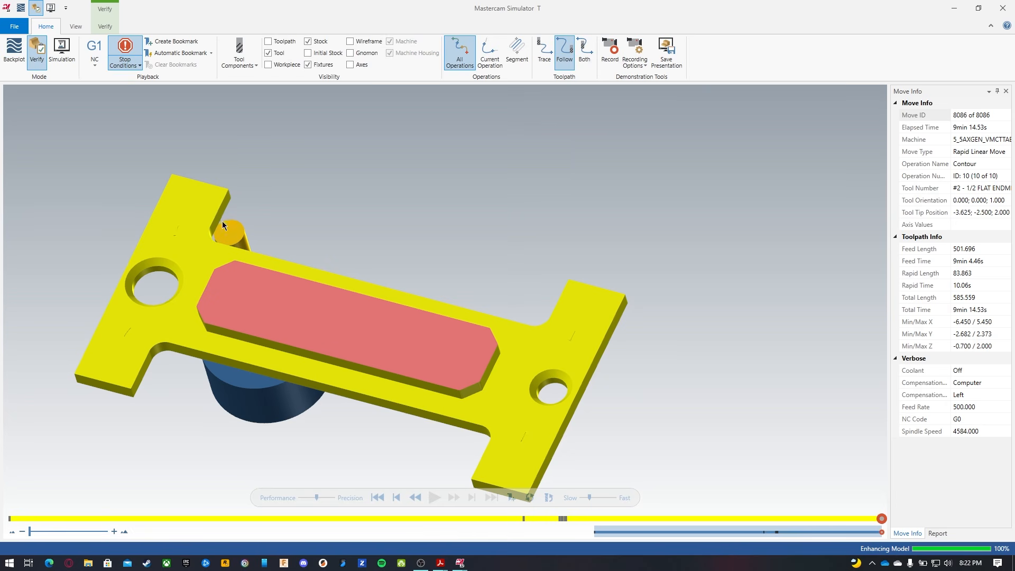
{"action": "scroll", "coordinate": [522, 448], "scroll_direction": "up", "scroll_amount": 5}
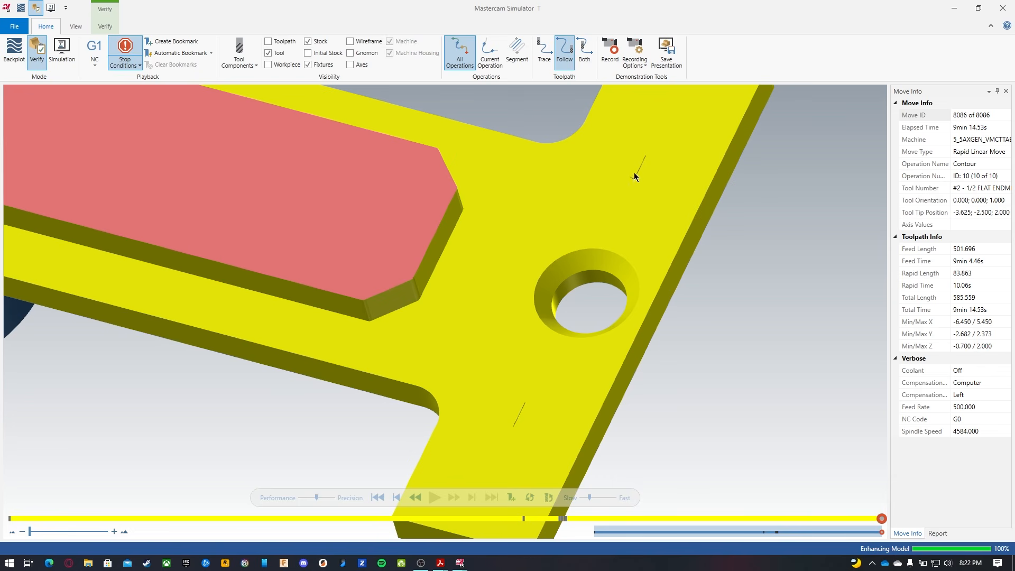
{"action": "scroll", "coordinate": [689, 261], "scroll_direction": "down", "scroll_amount": 5}
{"action": "middle_click_drag", "start_coordinate": [687, 268], "coordinate": [700, 249]}
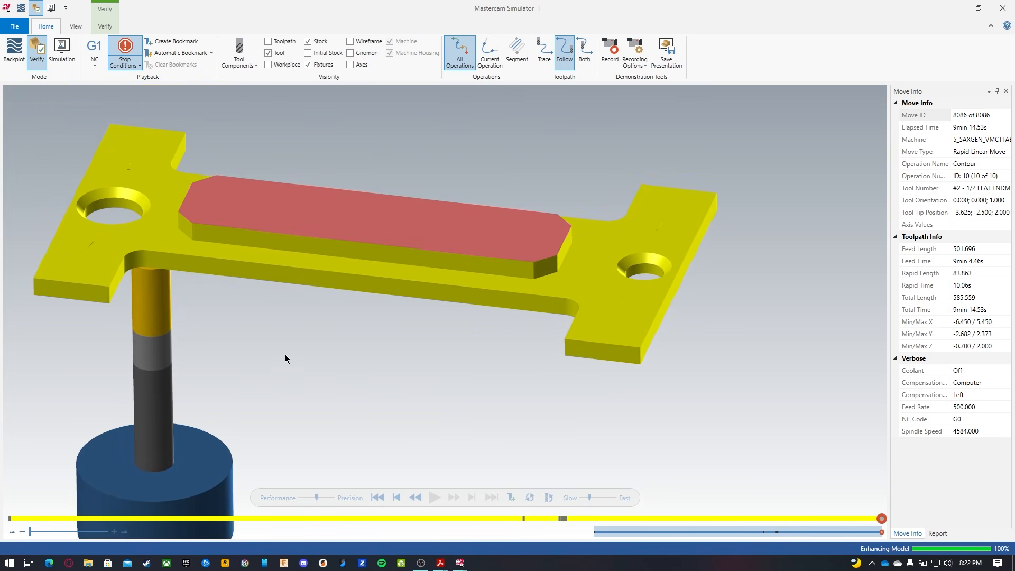
{"action": "left_click", "coordinate": [1000, 9]}
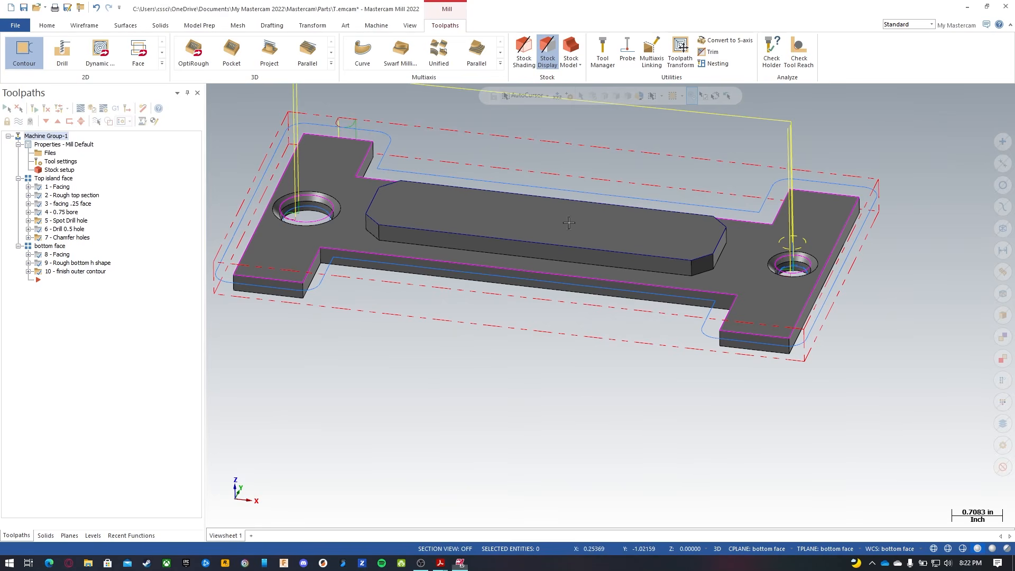
Set the roughing stepover percentage of the facing .25 face pocket operation to 50 and regenerate its toolpath.
{"action": "left_click", "coordinate": [62, 205]}
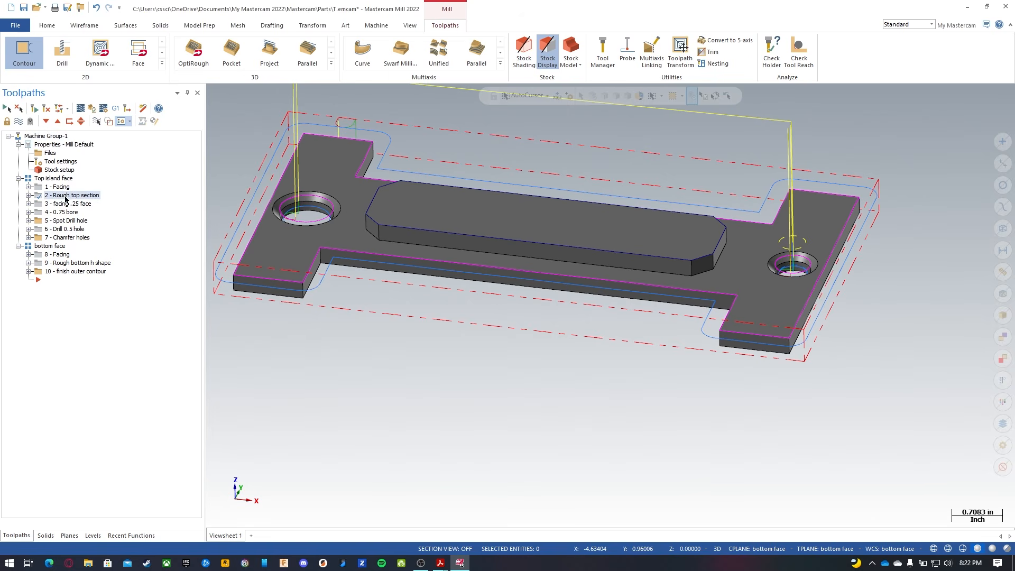
{"action": "left_click", "coordinate": [28, 204]}
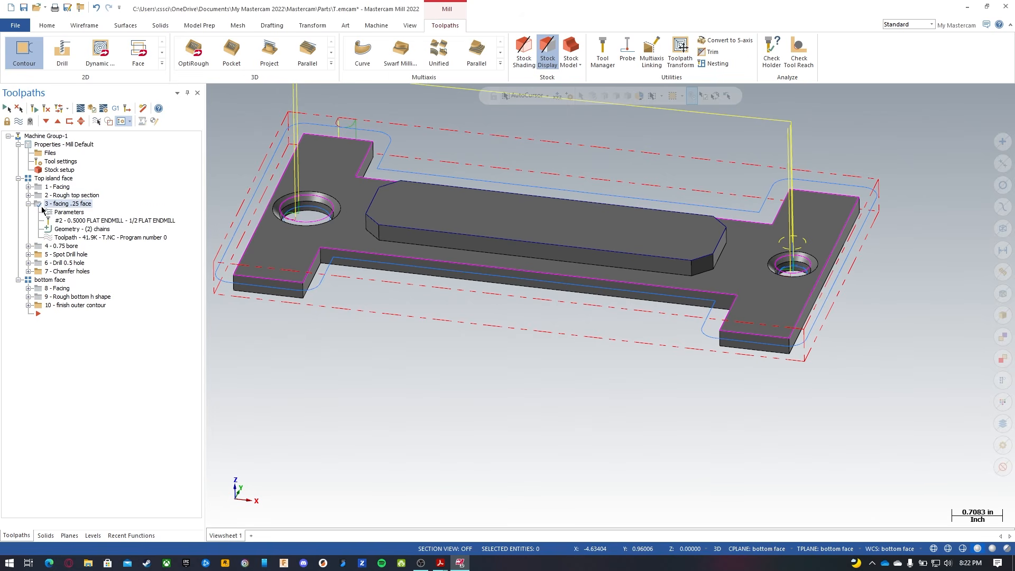
{"action": "left_click", "coordinate": [67, 212]}
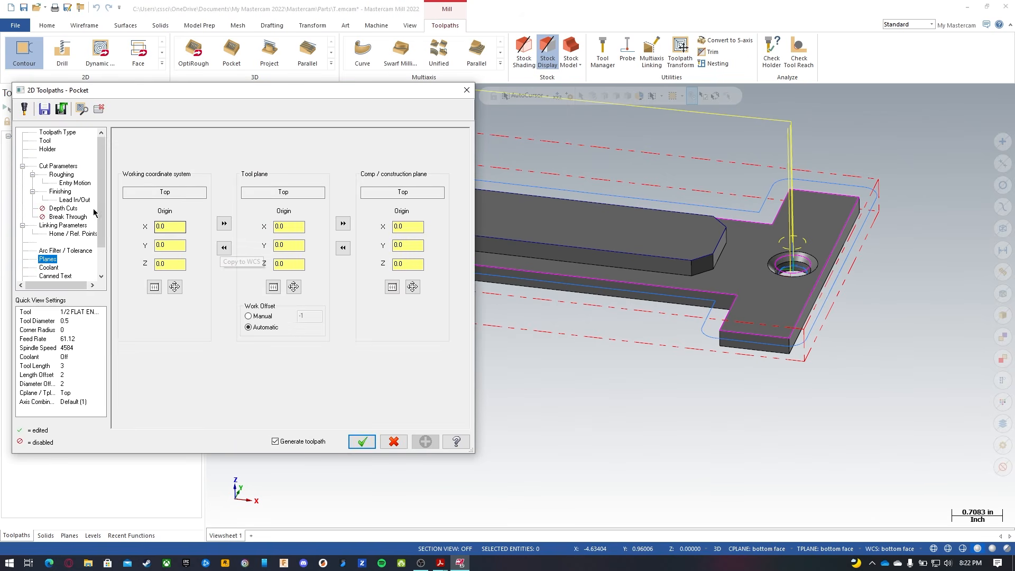
{"action": "left_click", "coordinate": [62, 174]}
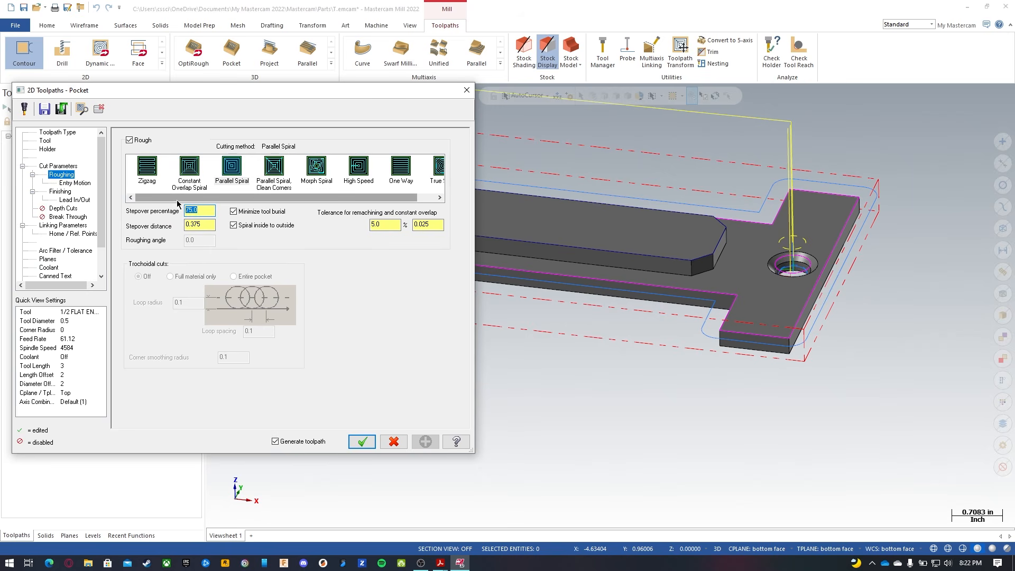
{"action": "type", "text": "50"}
{"action": "key", "text": "Return"}
{"action": "left_click", "coordinate": [360, 441]}
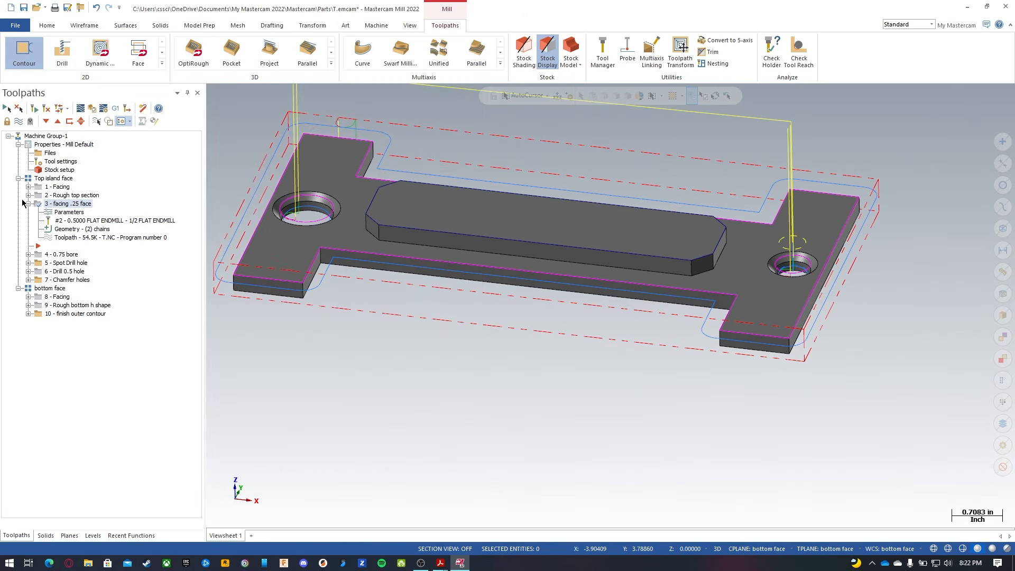
{"action": "left_click", "coordinate": [28, 204]}
Verify all Machine Group-1 operations through to the end, inspect the finished top surface, and close the simulator.
{"action": "left_click", "coordinate": [59, 138]}
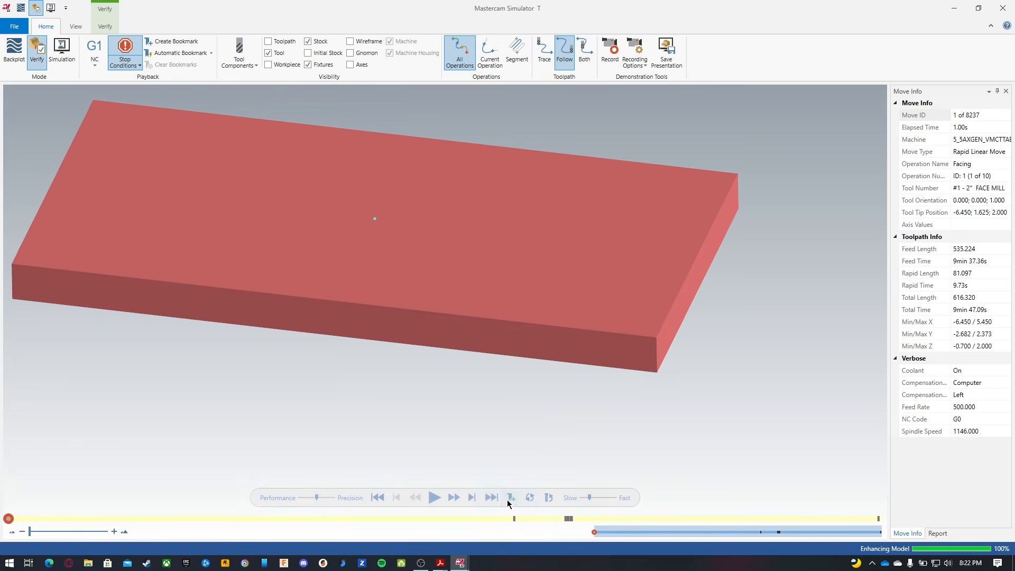
{"action": "left_click", "coordinate": [494, 500]}
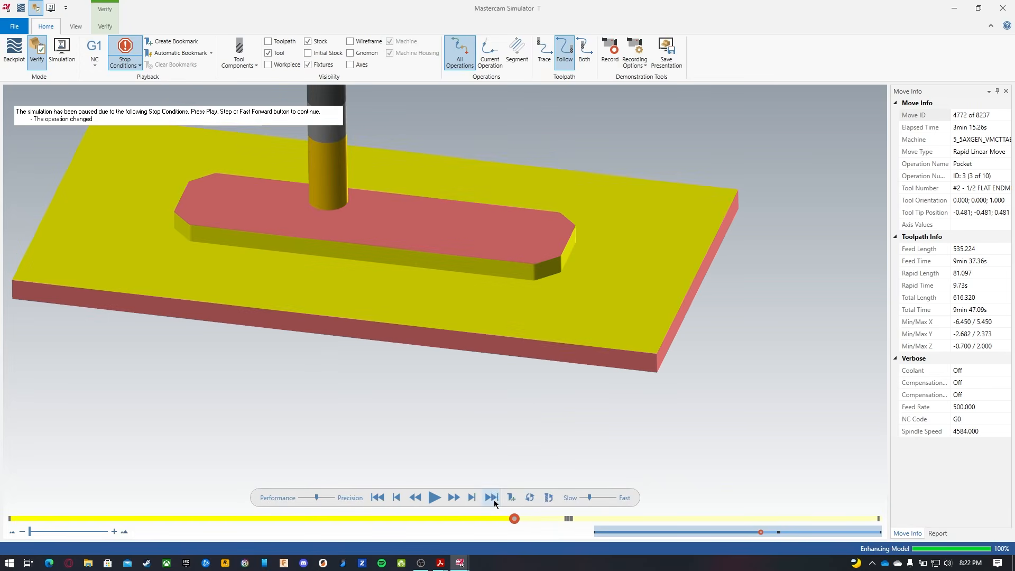
{"action": "left_click", "coordinate": [494, 500]}
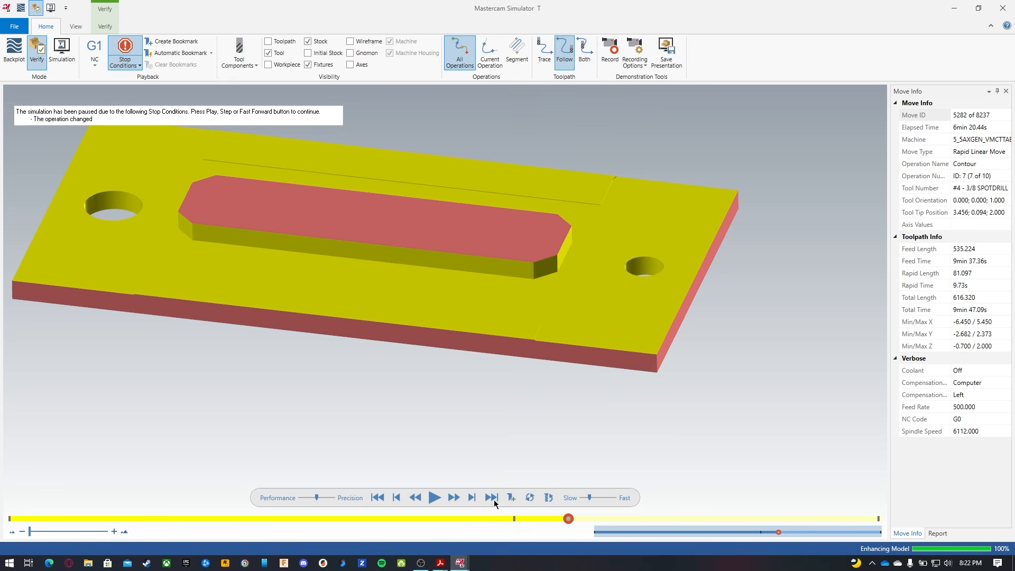
{"action": "left_click", "coordinate": [494, 500]}
{"action": "left_click", "coordinate": [494, 500]}
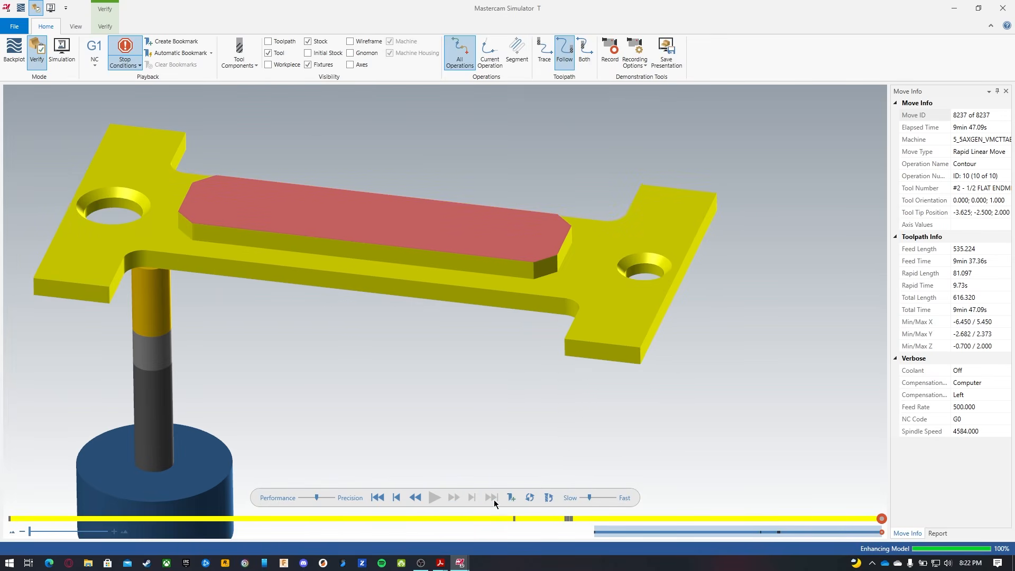
{"action": "scroll", "coordinate": [635, 299], "scroll_direction": "up", "scroll_amount": 5}
{"action": "middle_click_drag", "start_coordinate": [762, 369], "coordinate": [710, 398]}
{"action": "scroll", "coordinate": [707, 403], "scroll_direction": "down", "scroll_amount": 6}
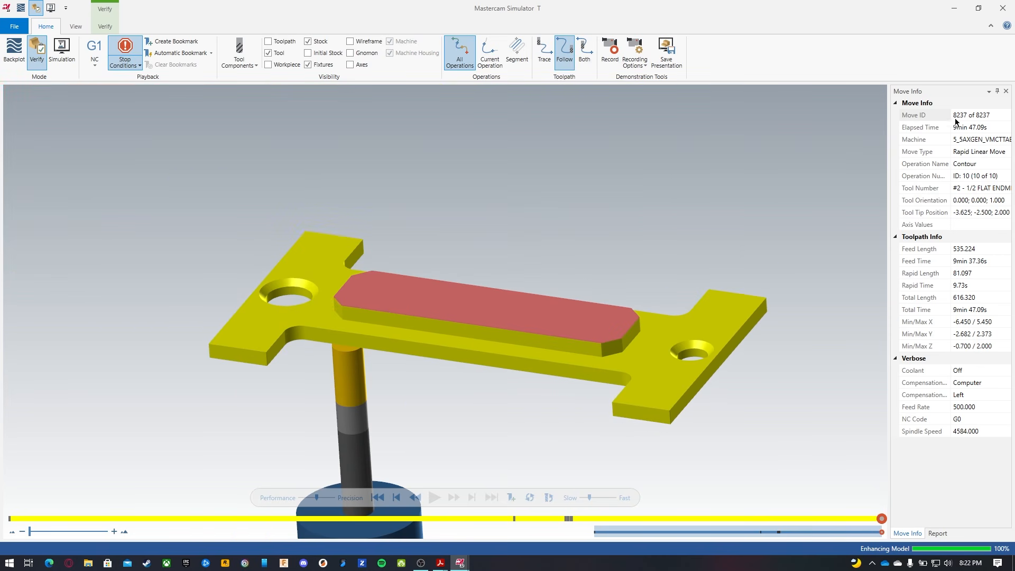
{"action": "left_click", "coordinate": [1003, 8]}
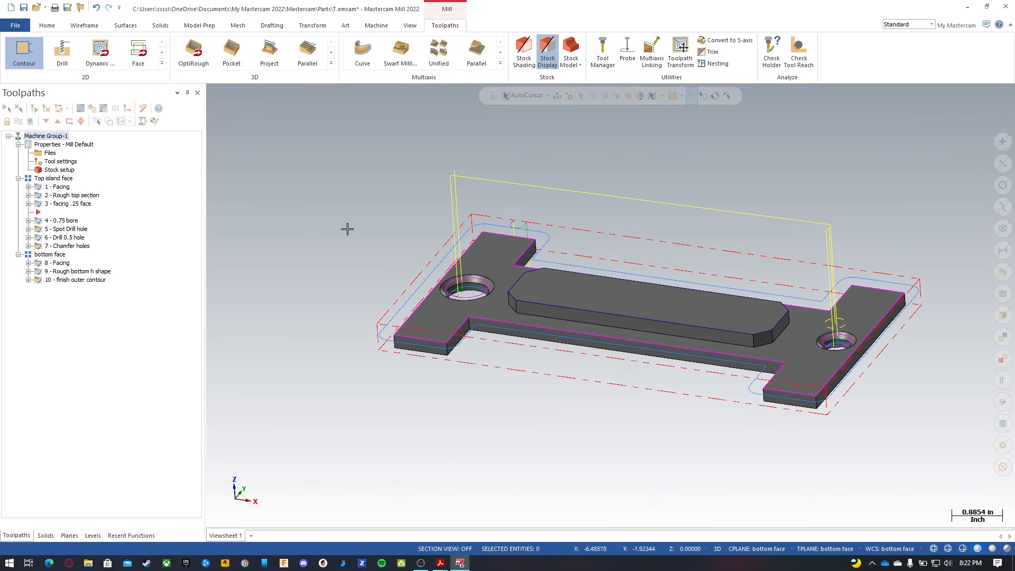
Collapse the Top island face and bottom face groups and add a new toolpath group to Machine Group-1.
{"action": "left_click", "coordinate": [51, 255]}
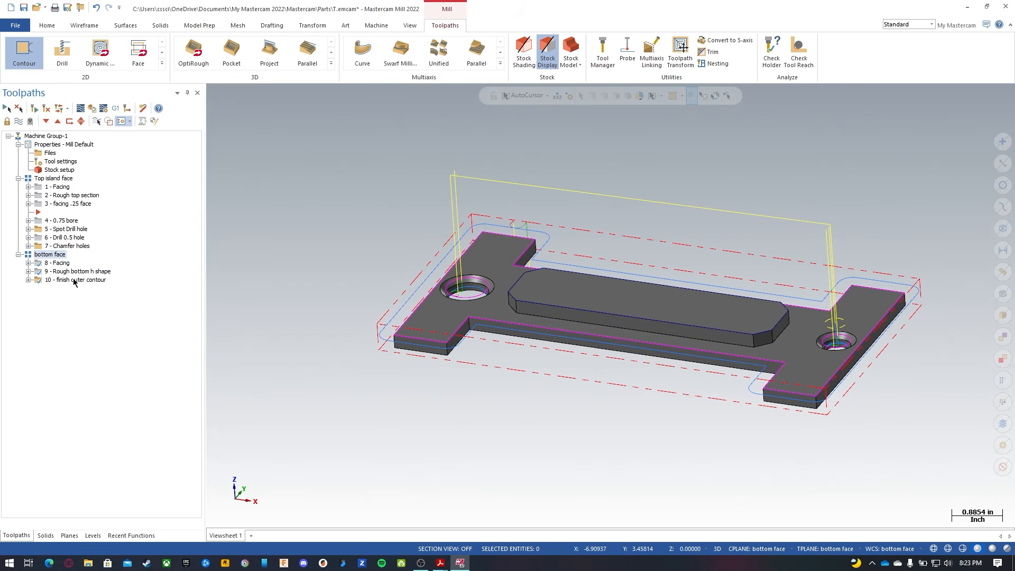
{"action": "left_click", "coordinate": [19, 179]}
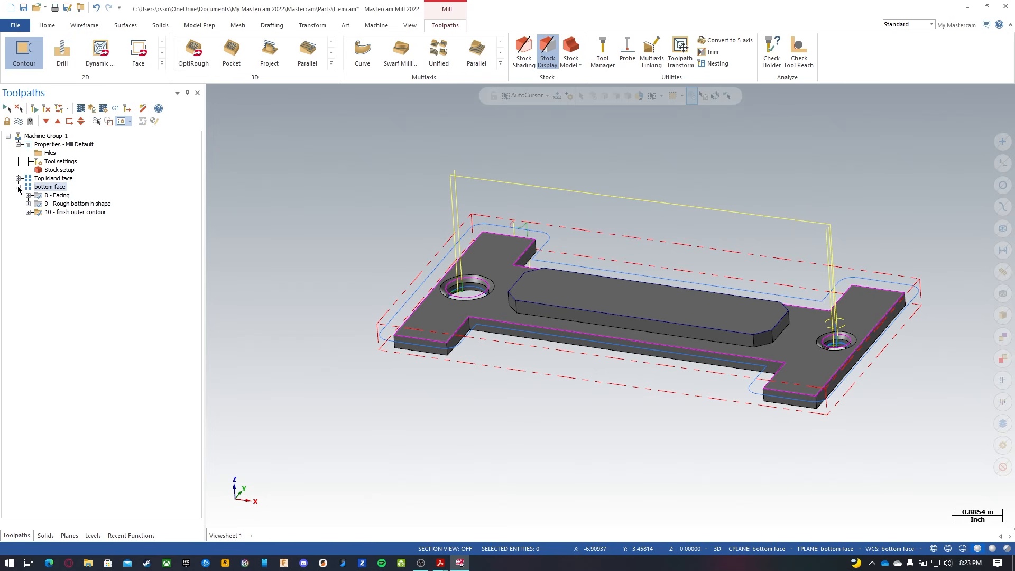
{"action": "left_click", "coordinate": [18, 188]}
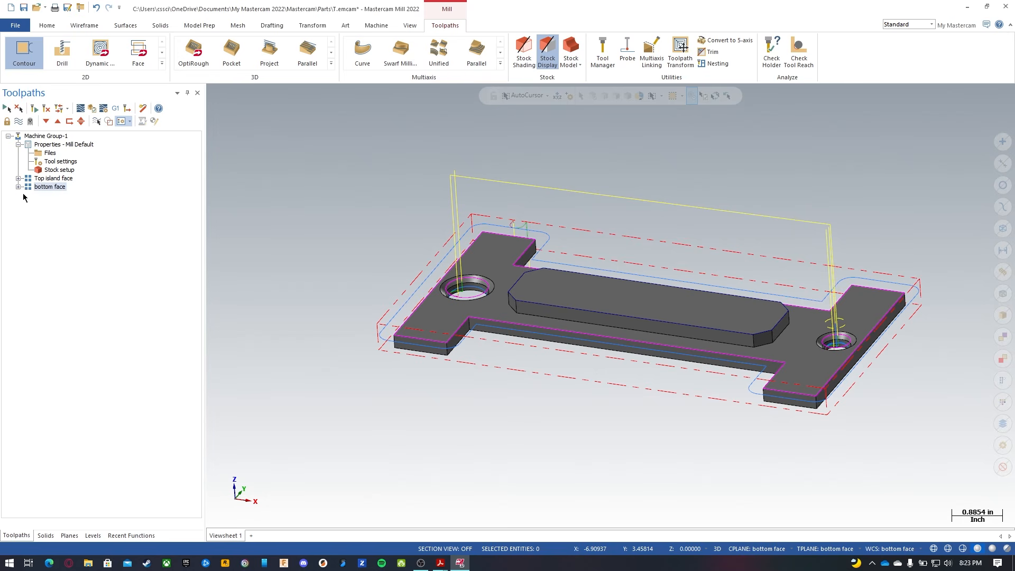
{"action": "right_click", "coordinate": [47, 137]}
{"action": "mouse_move", "coordinate": [81, 206]}
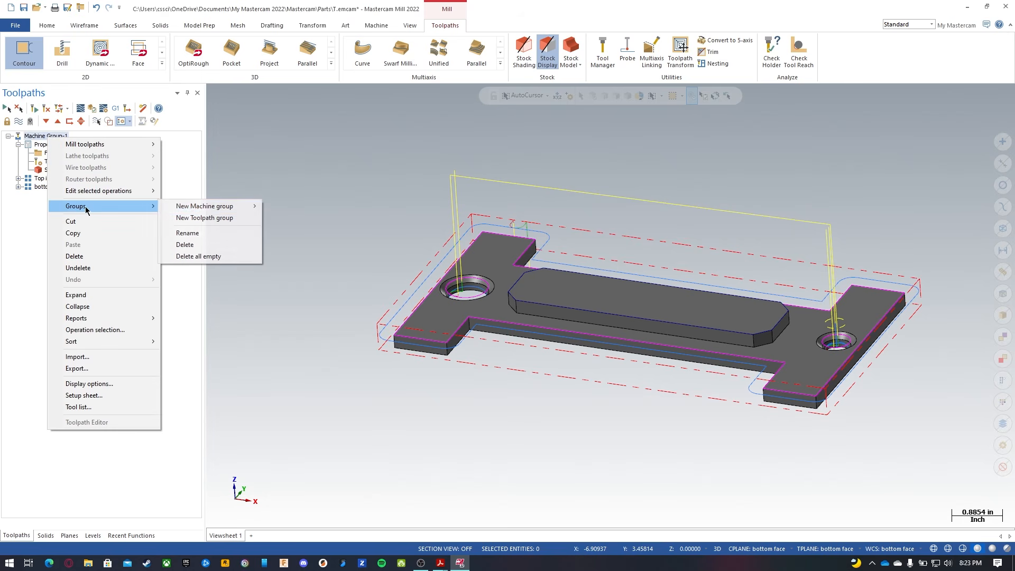
{"action": "left_click", "coordinate": [214, 219]}
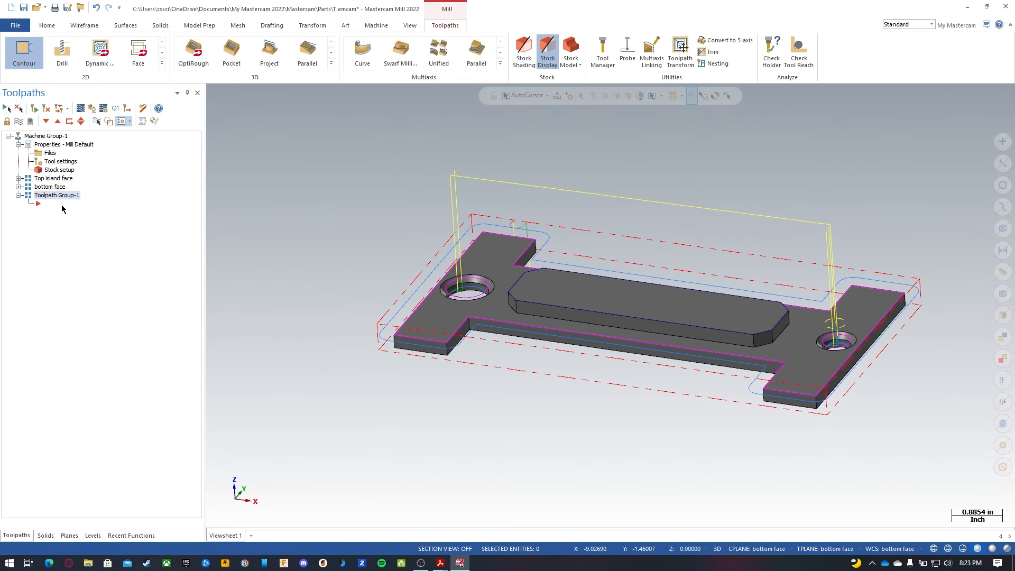
Rename the new toolpath group as "side one rad cut".
{"action": "right_click", "coordinate": [57, 195]}
{"action": "left_click", "coordinate": [50, 195]}
{"action": "left_click", "coordinate": [57, 195]}
{"action": "type", "text": "side one rad cut"}
{"action": "key", "text": "Return"}
{"action": "left_click", "coordinate": [67, 204]}
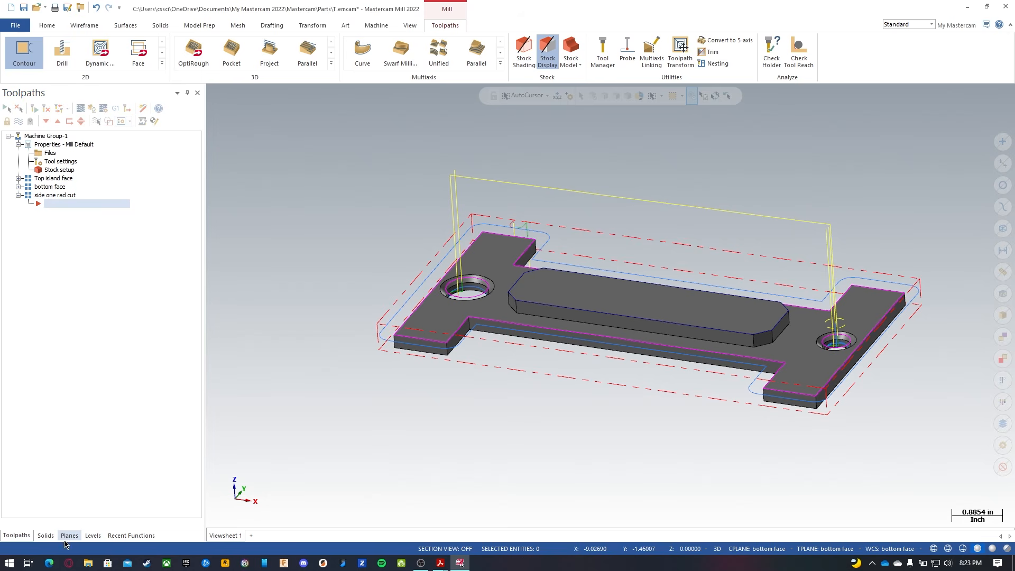
Start a new plane from a solid face, using the long thin side face between the legs of the H.
{"action": "left_click", "coordinate": [69, 536]}
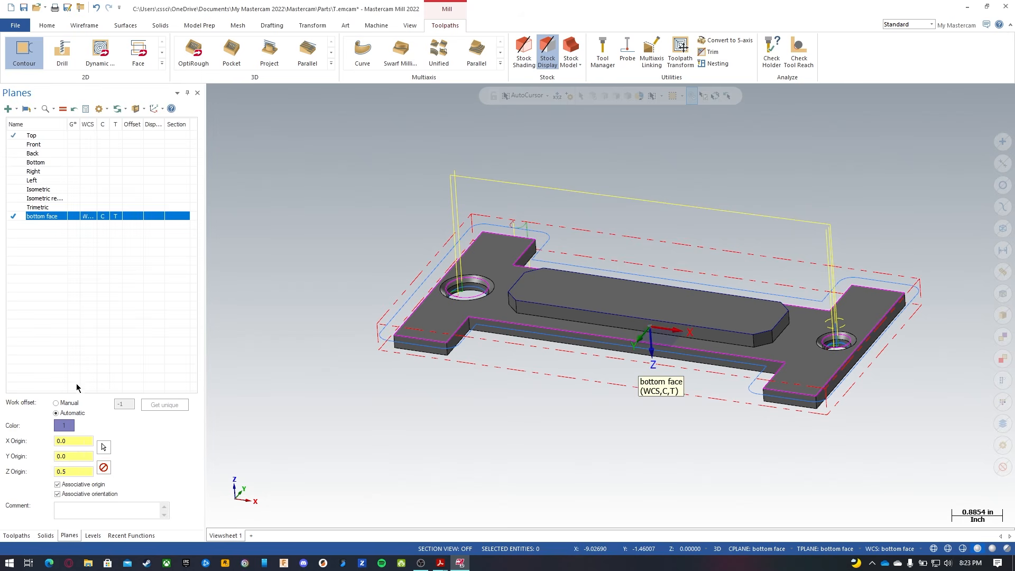
{"action": "left_click", "coordinate": [8, 109]}
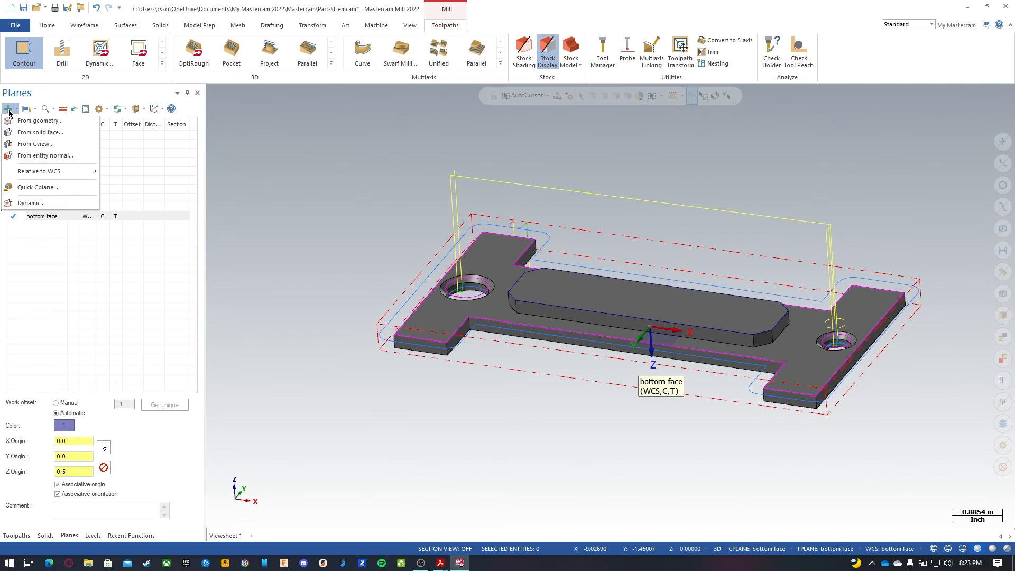
{"action": "left_click", "coordinate": [48, 133]}
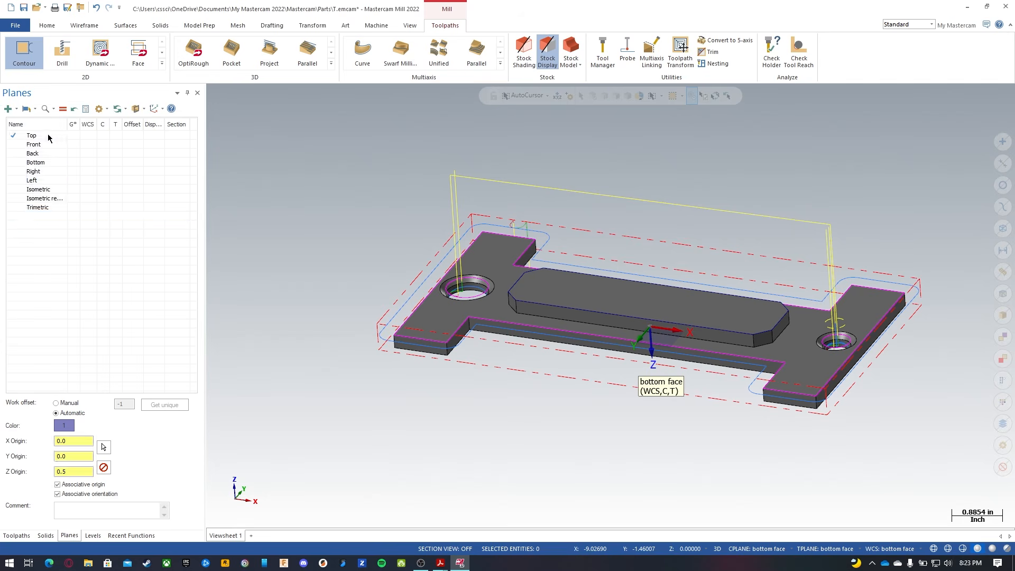
{"action": "left_click", "coordinate": [614, 349]}
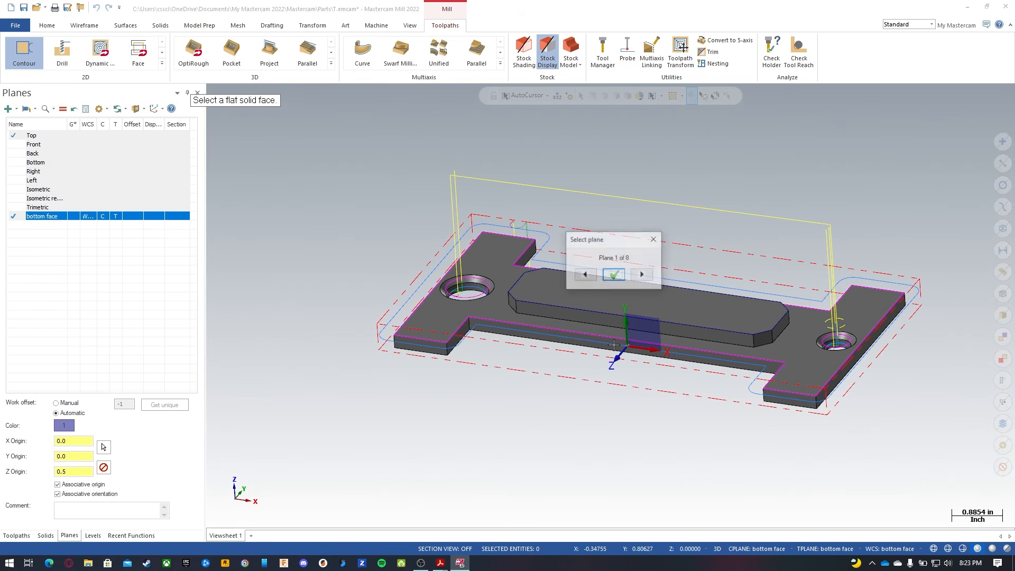
{"action": "mouse_move", "coordinate": [652, 428]}
{"action": "middle_mouse_down"}
{"action": "mouse_move", "coordinate": [675, 374]}
{"action": "mouse_move", "coordinate": [666, 368]}
{"action": "mouse_move", "coordinate": [666, 475]}
{"action": "middle_mouse_up"}
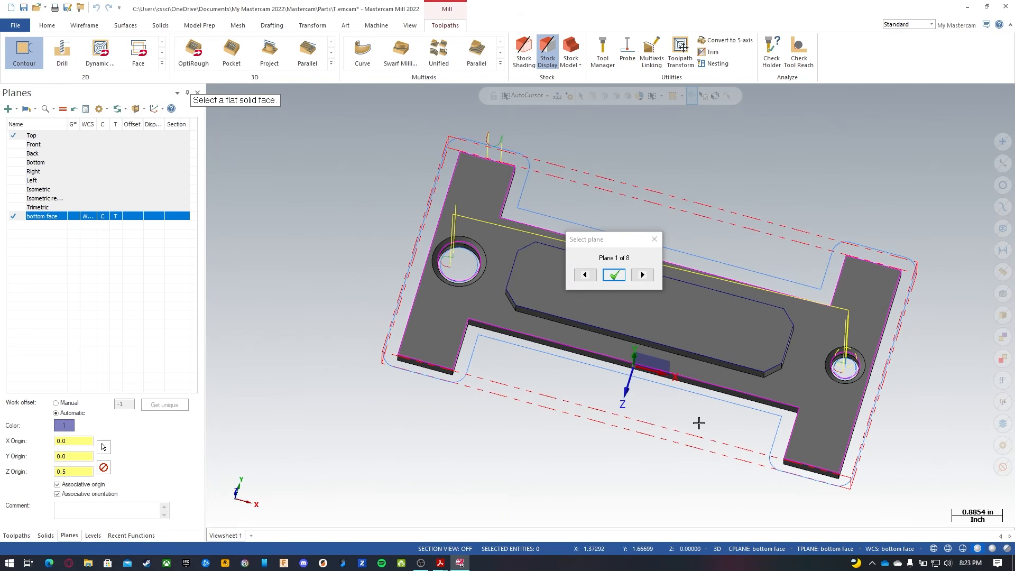
{"action": "middle_click_drag", "start_coordinate": [675, 445], "coordinate": [691, 318]}
{"action": "scroll", "coordinate": [510, 465], "scroll_direction": "up", "scroll_amount": 3}
{"action": "scroll", "coordinate": [431, 463], "scroll_direction": "down", "scroll_amount": 7}
{"action": "scroll", "coordinate": [565, 347], "scroll_direction": "up", "scroll_amount": 4}
{"action": "scroll", "coordinate": [524, 415], "scroll_direction": "up", "scroll_amount": 2}
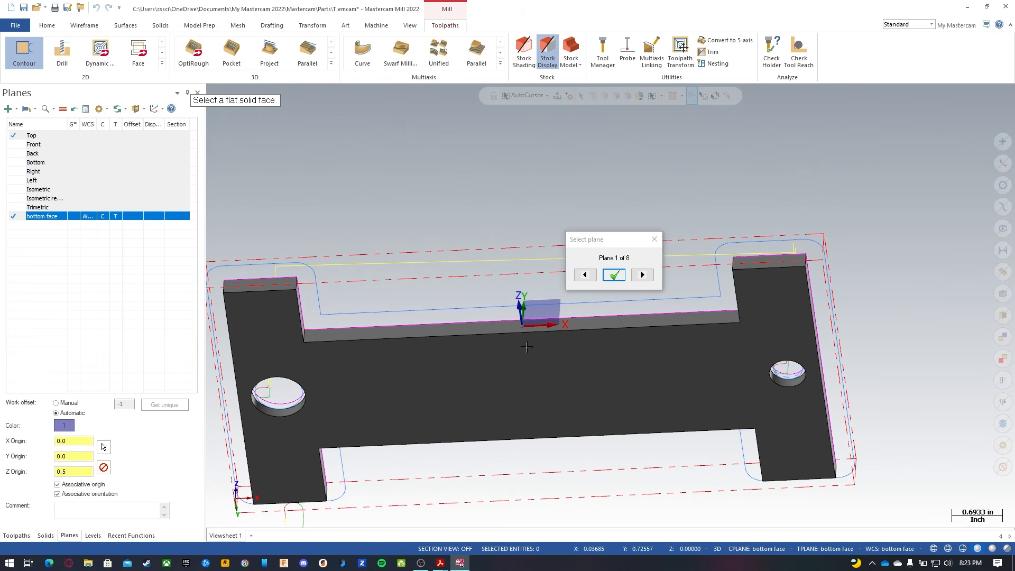
{"action": "mouse_move", "coordinate": [535, 308]}
{"action": "middle_mouse_down"}
{"action": "mouse_move", "coordinate": [568, 300]}
{"action": "mouse_move", "coordinate": [552, 329]}
{"action": "middle_mouse_up"}
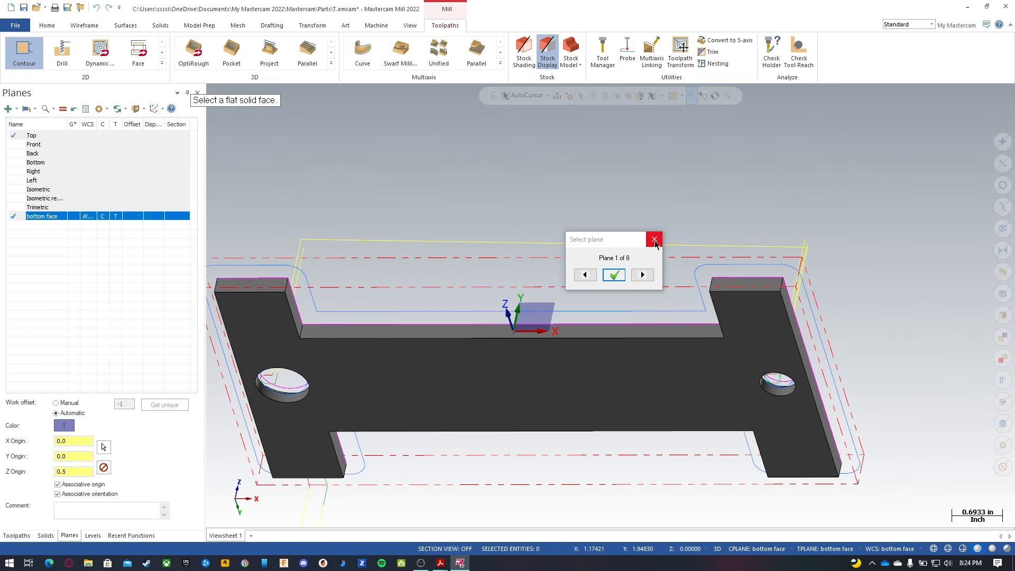
Cycle through the candidate plane orientations and accept plane 1 of 8, with X along the side face and Z pointing outward.
{"action": "left_click", "coordinate": [642, 274]}
{"action": "left_click", "coordinate": [643, 274]}
{"action": "left_click", "coordinate": [642, 274]}
{"action": "left_click", "coordinate": [642, 274]}
{"action": "left_click", "coordinate": [642, 274]}
{"action": "left_click", "coordinate": [642, 274]}
{"action": "left_click", "coordinate": [642, 275]}
{"action": "left_click", "coordinate": [642, 274]}
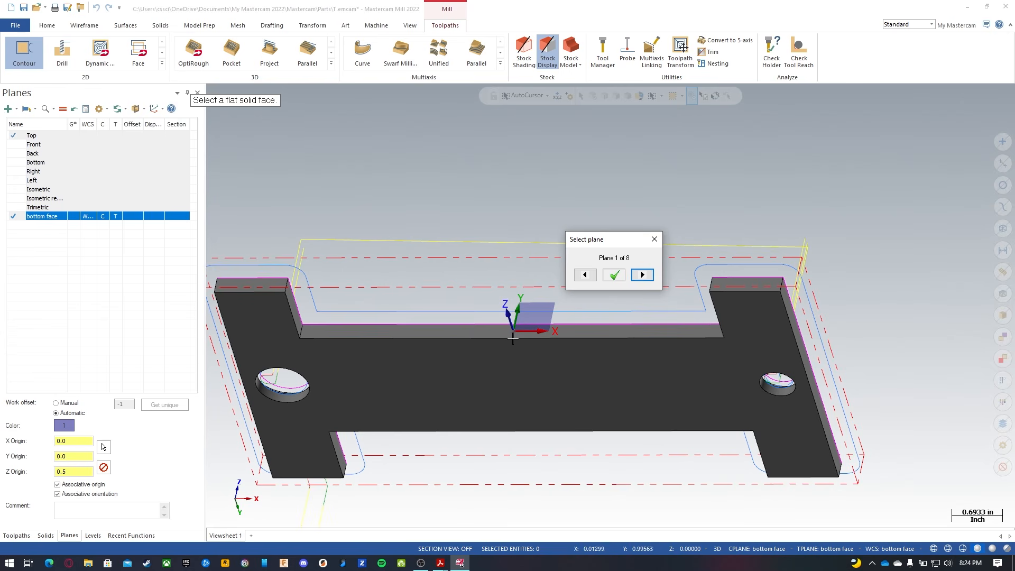
{"action": "left_click", "coordinate": [614, 275]}
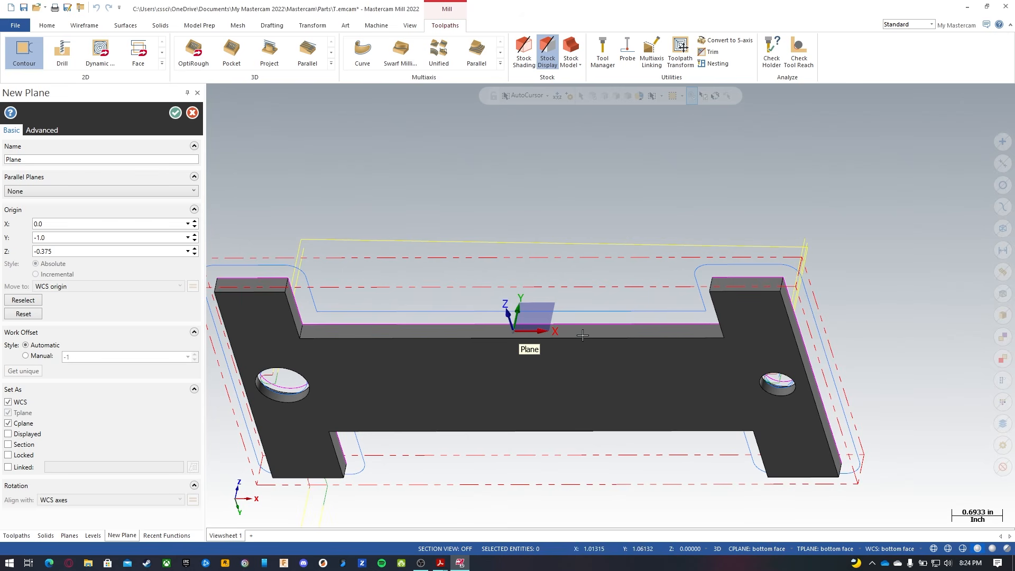
Set the new plane's Z origin to -0.5 and create the plane as the WCS, Cplane and Tplane.
{"action": "left_click", "coordinate": [64, 237]}
{"action": "left_click", "coordinate": [61, 252]}
{"action": "left_click", "coordinate": [61, 252]}
{"action": "key", "text": "Return"}
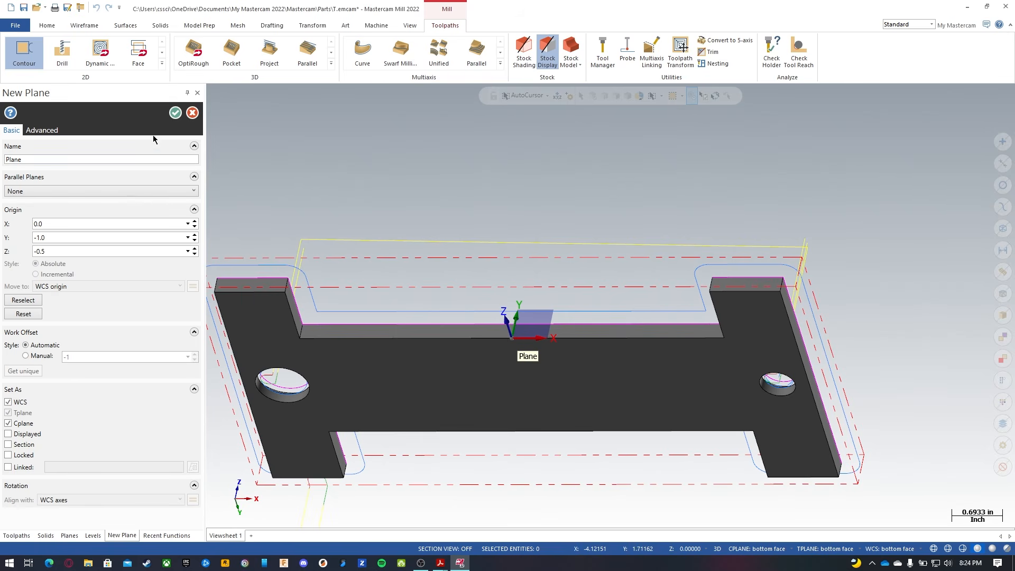
{"action": "left_click", "coordinate": [175, 112]}
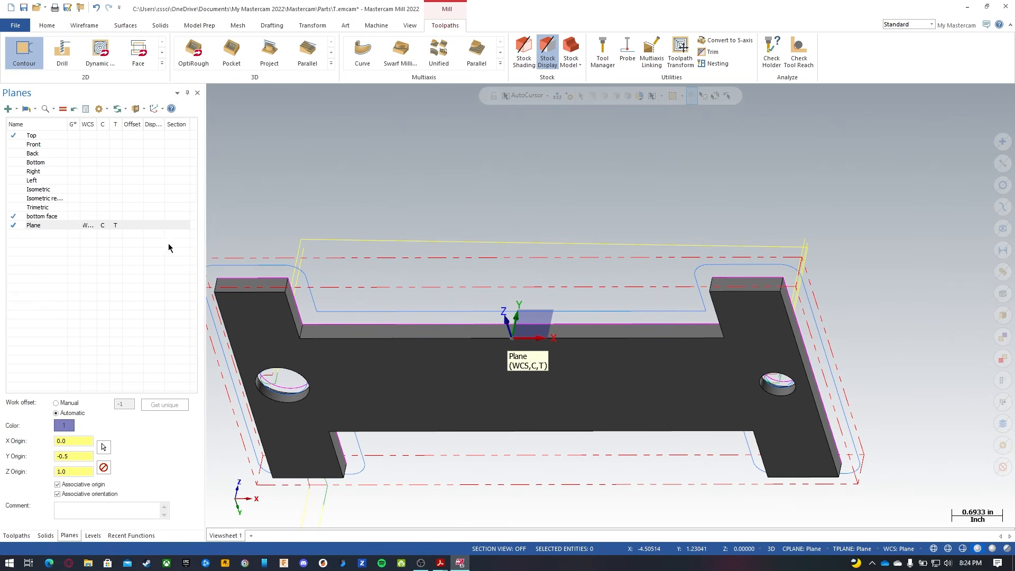
Rename the new side plane as "cornerside 1" and return to the toolpath list.
{"action": "double_click", "coordinate": [32, 225]}
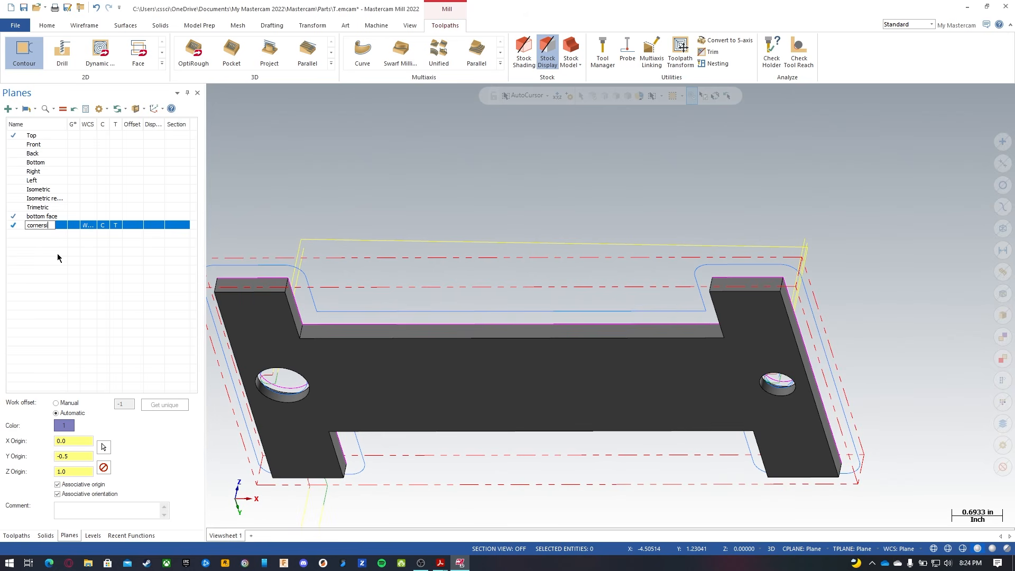
{"action": "key", "text": "Return"}
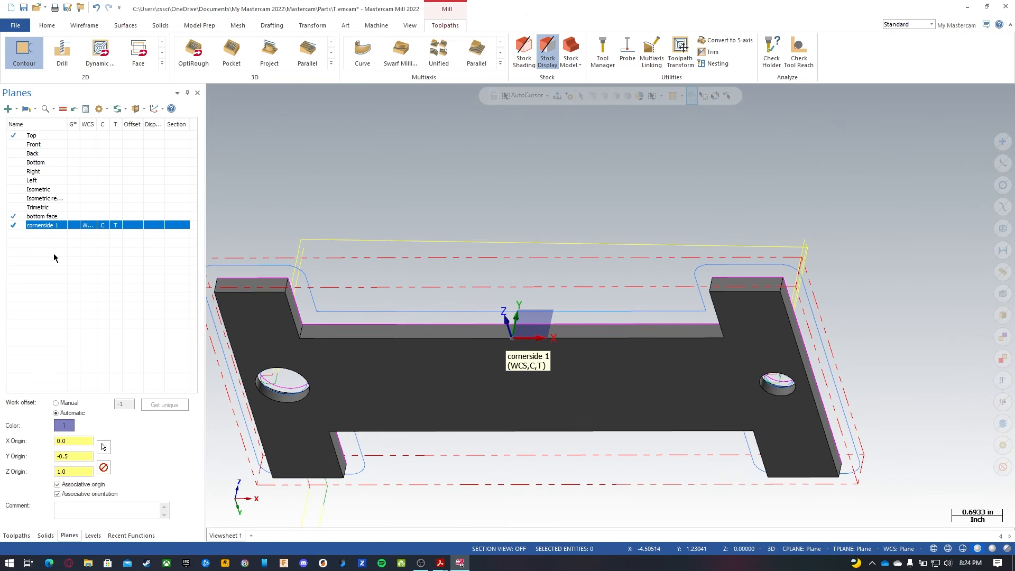
{"action": "left_click", "coordinate": [27, 537]}
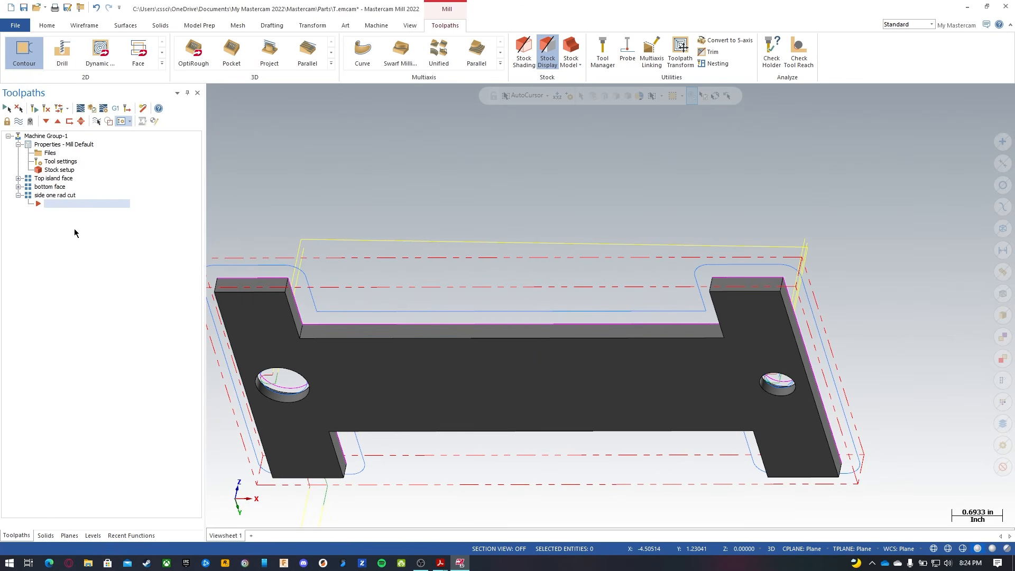
{"action": "left_click", "coordinate": [24, 51]}
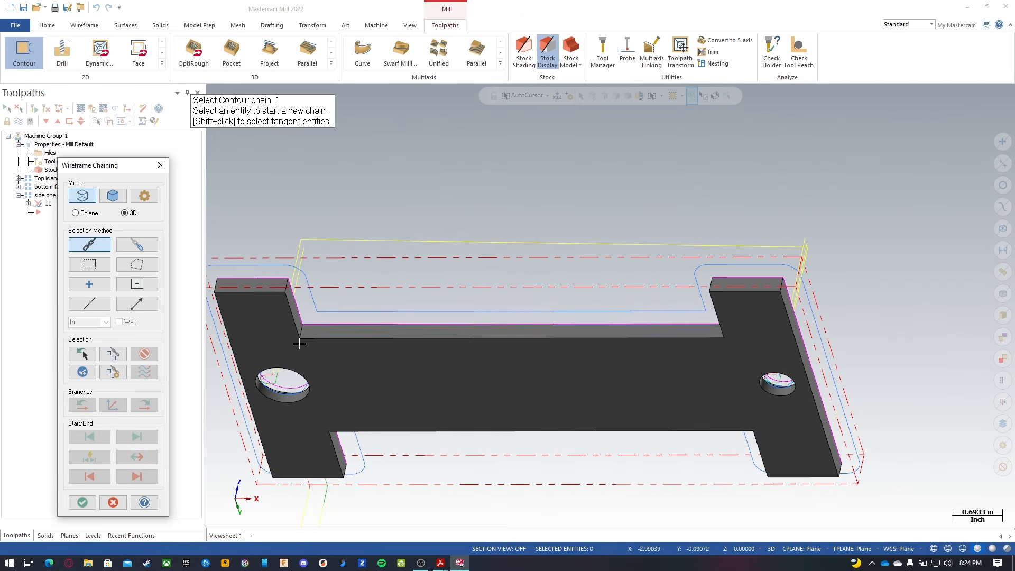
{"action": "left_click", "coordinate": [161, 164]}
{"action": "left_click", "coordinate": [552, 307]}
Draw two 0.25 in lines across the part thickness, one at each inner corner where the long side face meets a leg.
{"action": "left_click", "coordinate": [98, 27]}
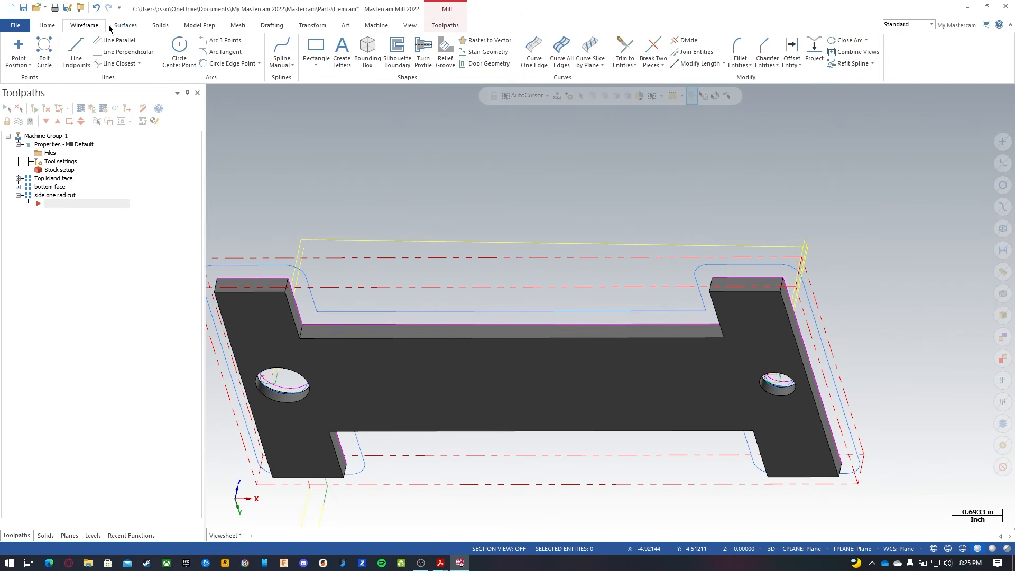
{"action": "left_click", "coordinate": [75, 58]}
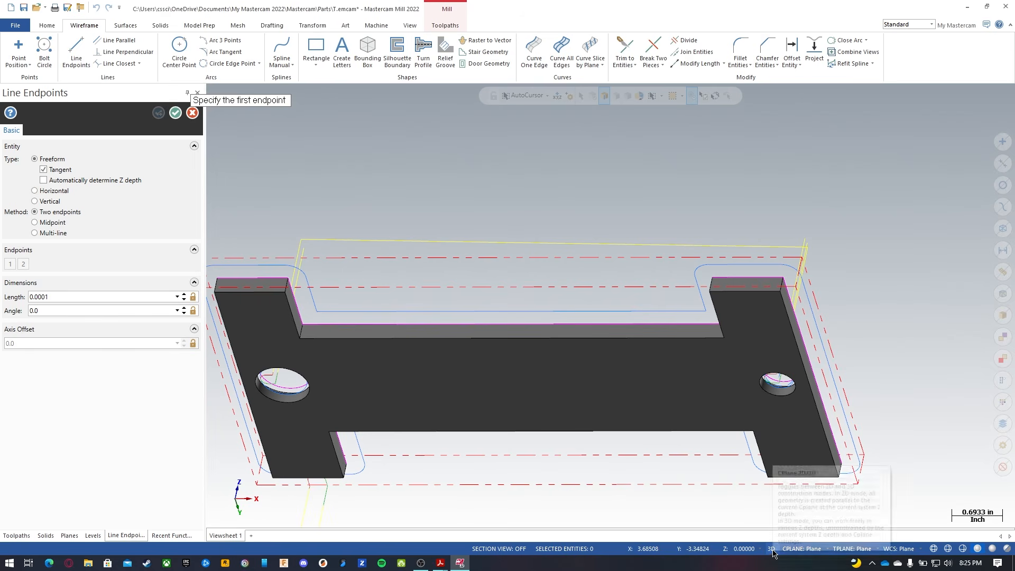
{"action": "left_click", "coordinate": [302, 324]}
{"action": "left_click", "coordinate": [299, 343]}
{"action": "middle_click_drag", "start_coordinate": [576, 289], "coordinate": [706, 299]}
{"action": "left_click", "coordinate": [774, 329]}
{"action": "left_click", "coordinate": [780, 344]}
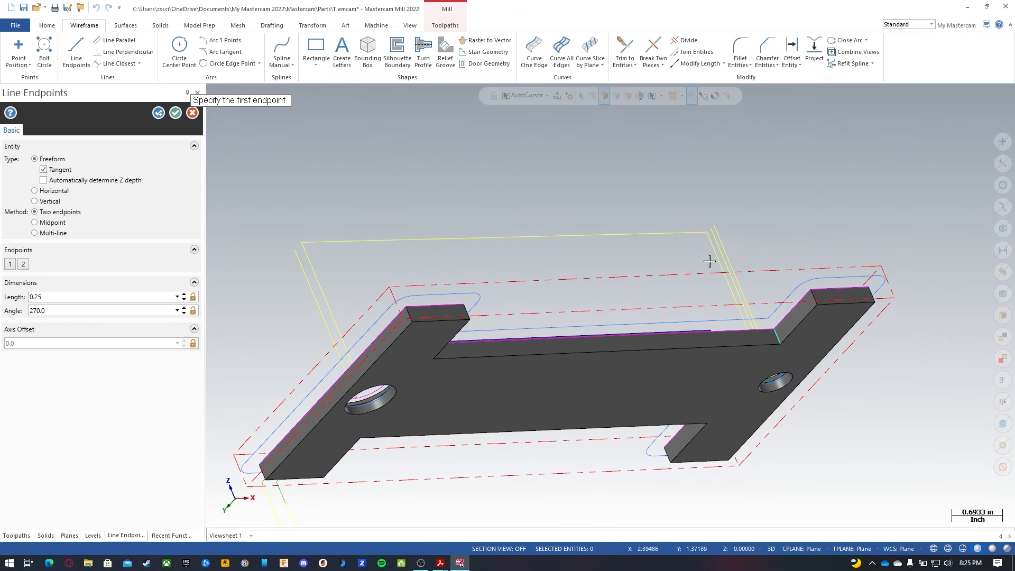
{"action": "middle_click_drag", "start_coordinate": [670, 269], "coordinate": [593, 246]}
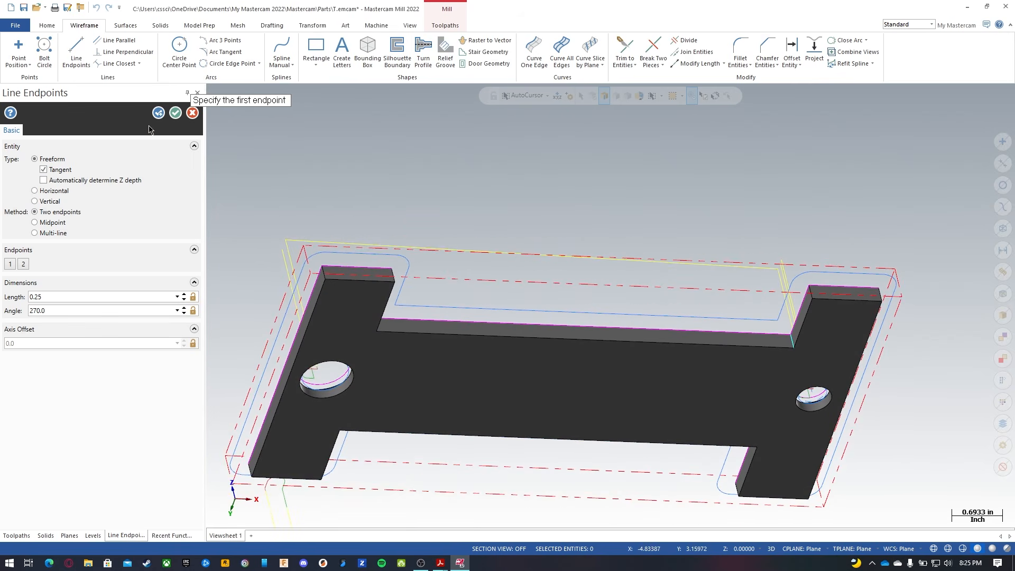
{"action": "left_click", "coordinate": [175, 115]}
Start a 2D Contour toolpath and chain the corner line at the leg with the larger hole.
{"action": "middle_click_drag", "start_coordinate": [600, 283], "coordinate": [411, 236]}
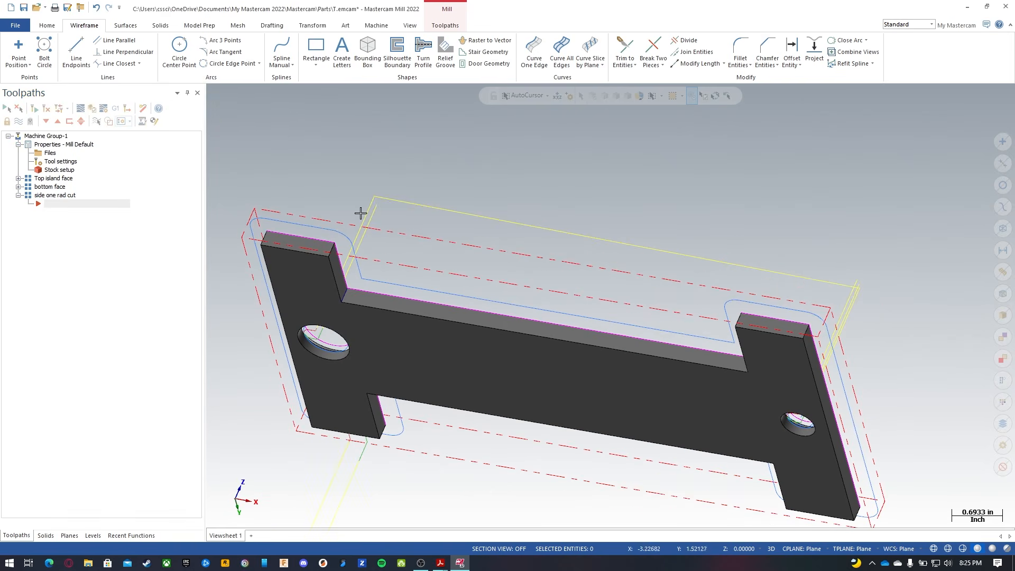
{"action": "left_click", "coordinate": [445, 25]}
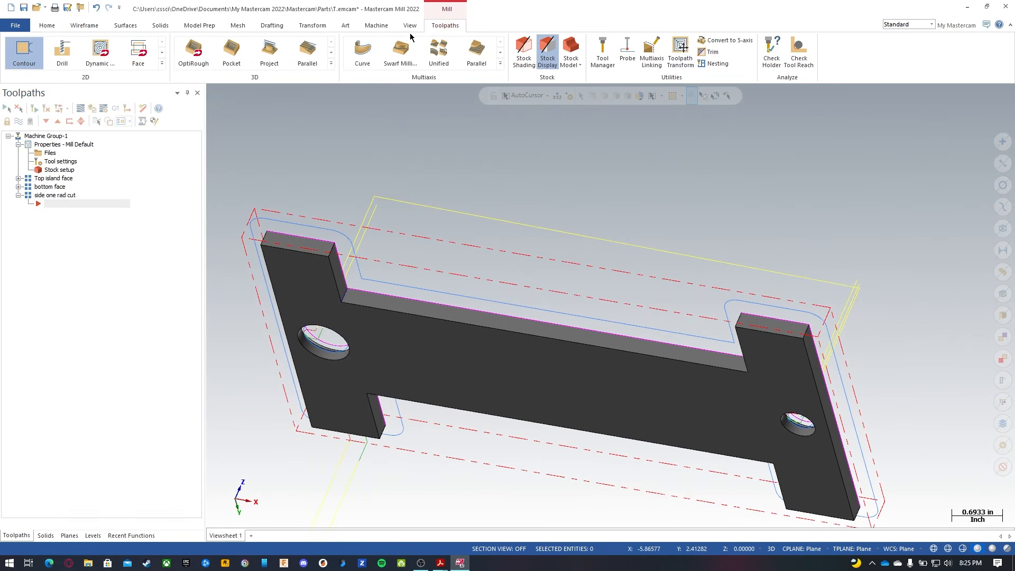
{"action": "left_click", "coordinate": [26, 52]}
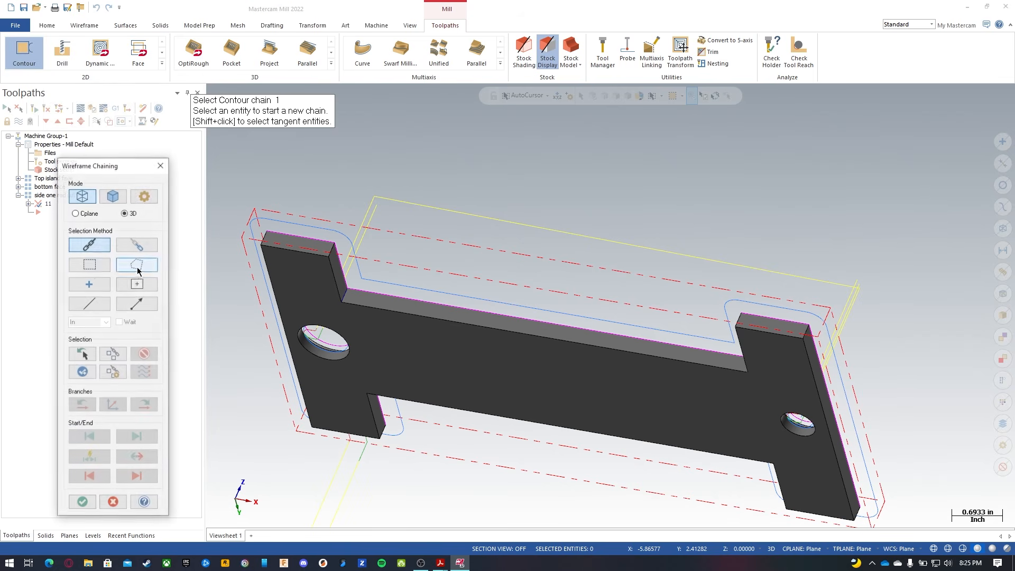
{"action": "scroll", "coordinate": [370, 279], "scroll_direction": "down", "scroll_amount": 4}
{"action": "scroll", "coordinate": [369, 286], "scroll_direction": "up", "scroll_amount": 5}
{"action": "scroll", "coordinate": [368, 286], "scroll_direction": "up", "scroll_amount": 4}
{"action": "middle_click_drag", "start_coordinate": [450, 228], "coordinate": [373, 222]}
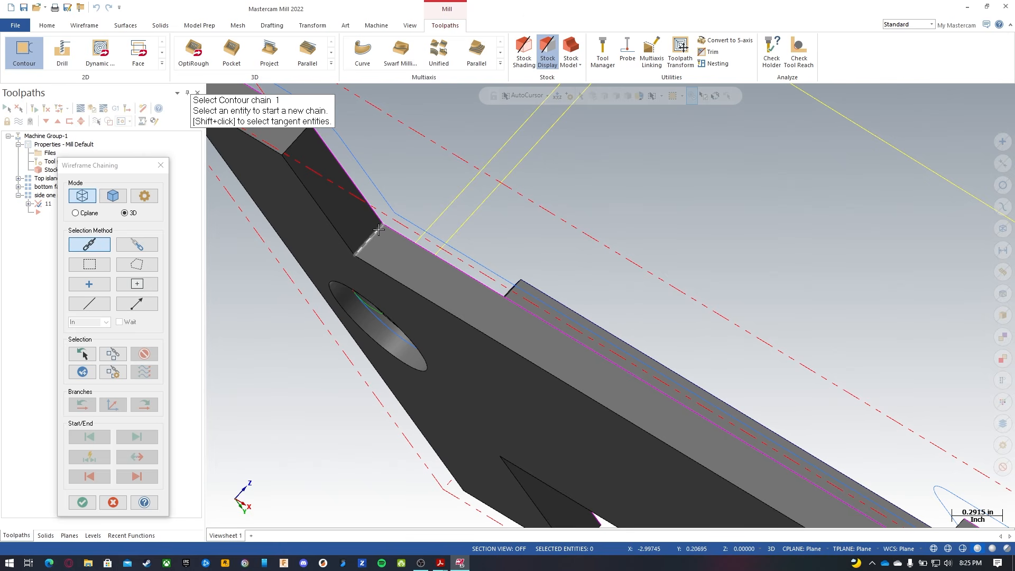
{"action": "left_click", "coordinate": [378, 229]}
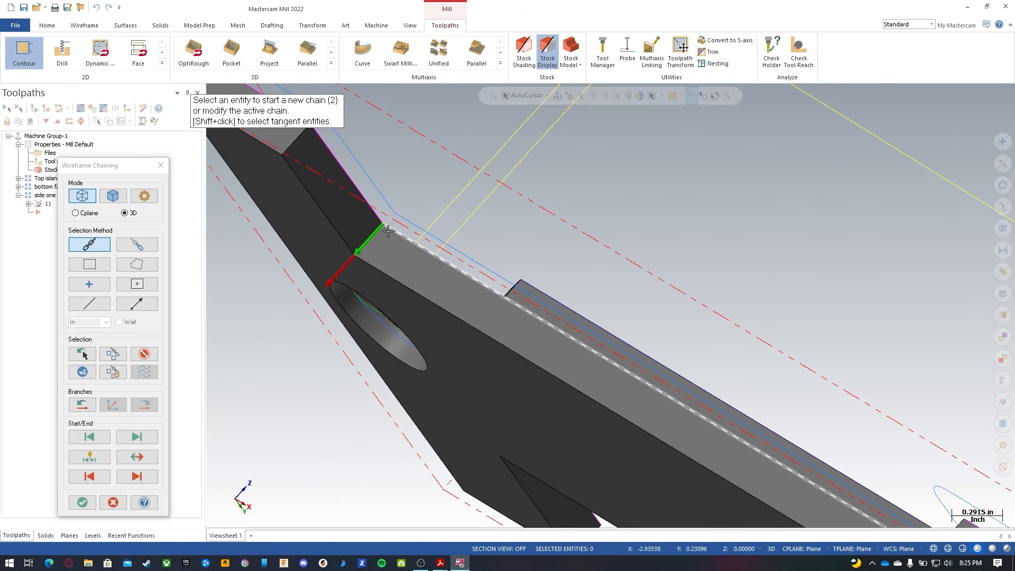
{"action": "scroll", "coordinate": [349, 195], "scroll_direction": "up", "scroll_amount": 4}
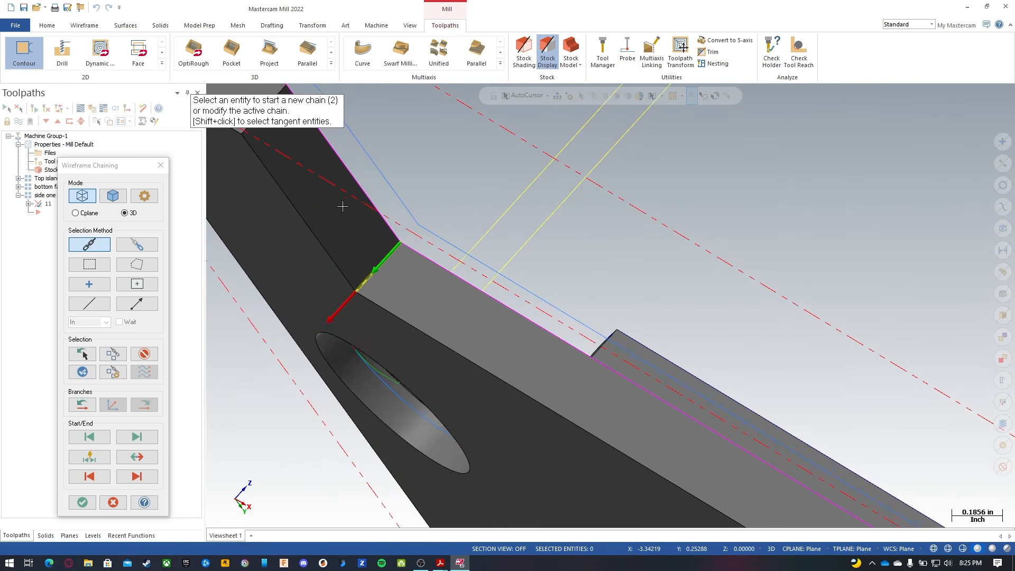
Add the corner line at the leg with the smaller hole as a second chain and accept the chains.
{"action": "scroll", "coordinate": [345, 211], "scroll_direction": "down", "scroll_amount": 11}
{"action": "middle_click_drag", "start_coordinate": [523, 236], "coordinate": [768, 265]}
{"action": "scroll", "coordinate": [563, 283], "scroll_direction": "up", "scroll_amount": 4}
{"action": "scroll", "coordinate": [492, 275], "scroll_direction": "down", "scroll_amount": 7}
{"action": "scroll", "coordinate": [655, 308], "scroll_direction": "up", "scroll_amount": 8}
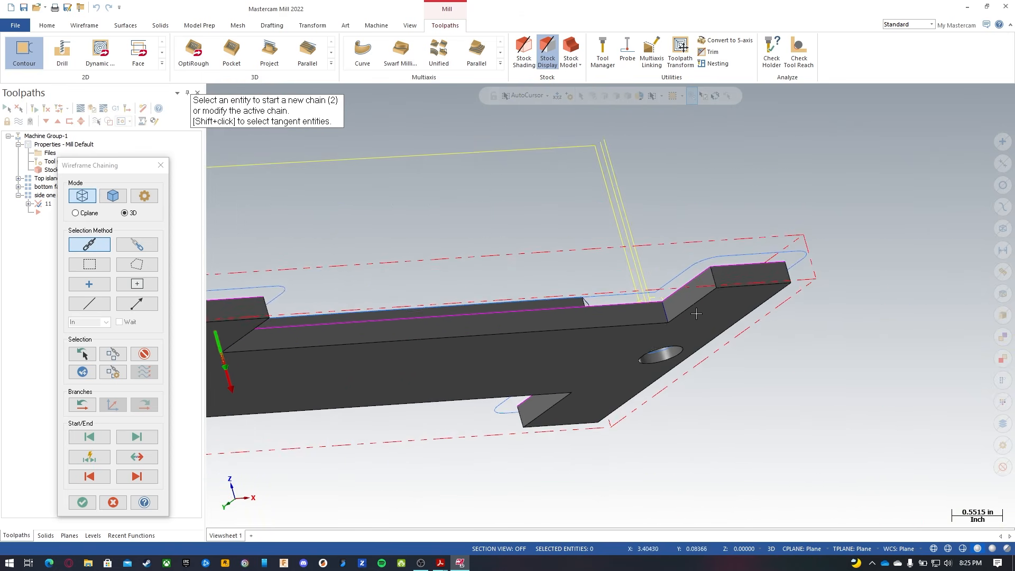
{"action": "left_click", "coordinate": [655, 308]}
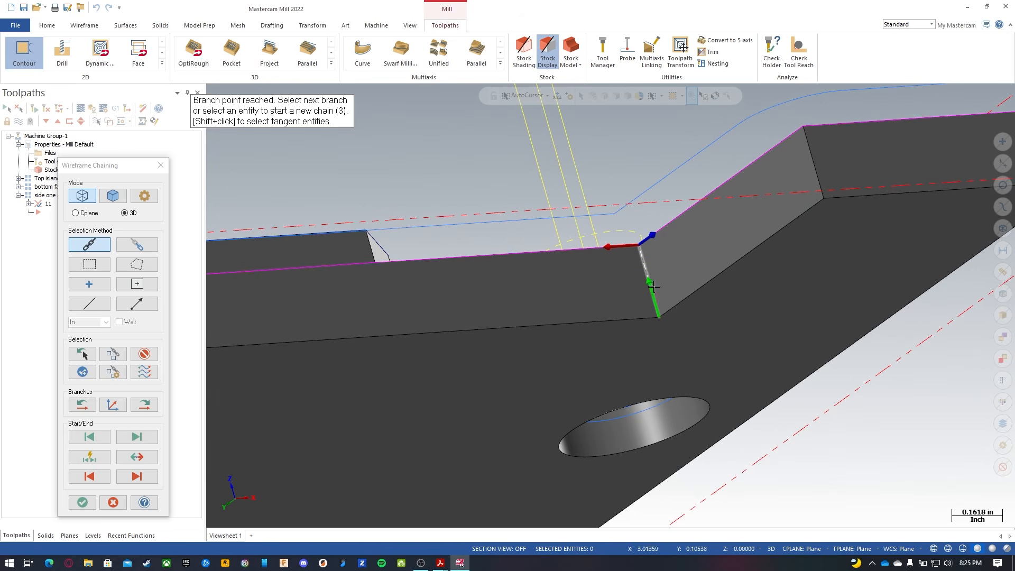
{"action": "scroll", "coordinate": [680, 338], "scroll_direction": "down", "scroll_amount": 4}
{"action": "scroll", "coordinate": [682, 355], "scroll_direction": "down", "scroll_amount": 2}
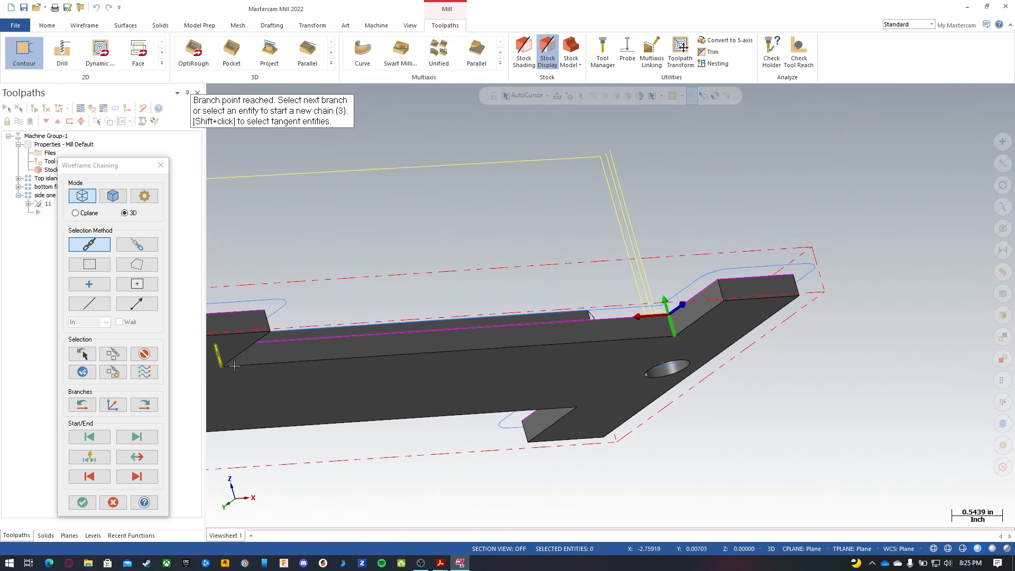
{"action": "left_click", "coordinate": [83, 502]}
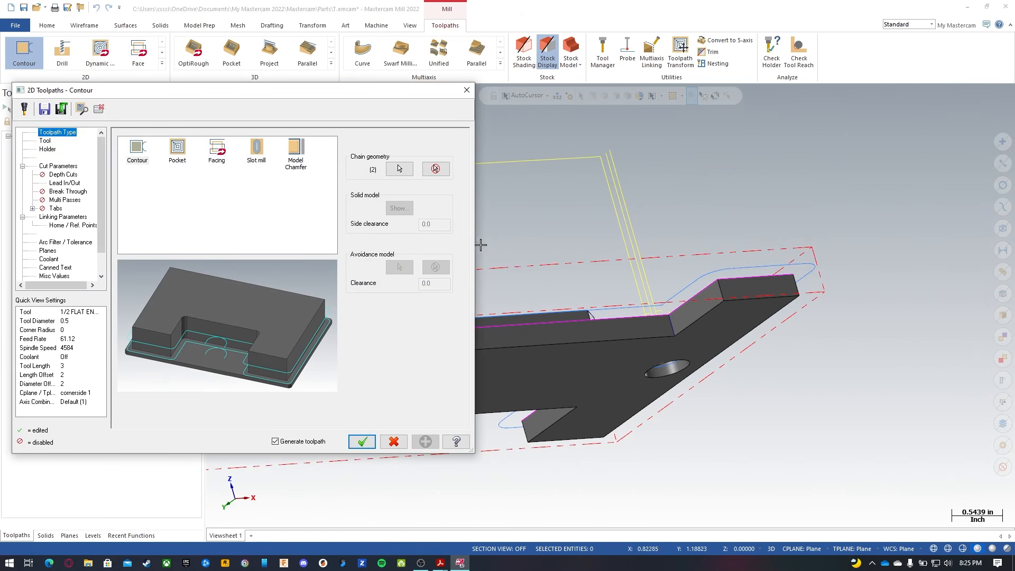
Keep the 1/2 flat endmill, enter the comment "side 1 rad cut" and check the cut parameters.
{"action": "left_click", "coordinate": [47, 140]}
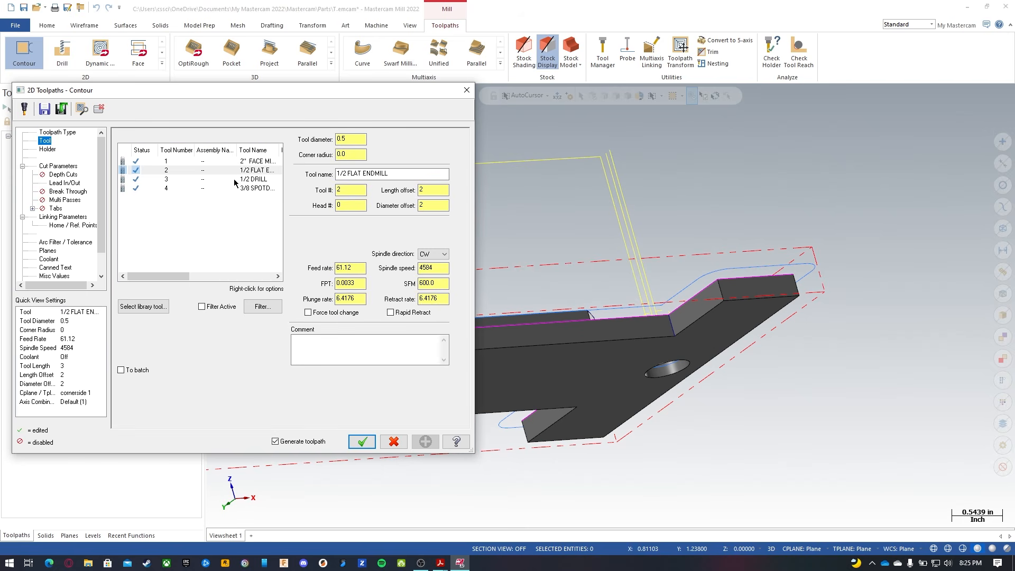
{"action": "left_click", "coordinate": [340, 353]}
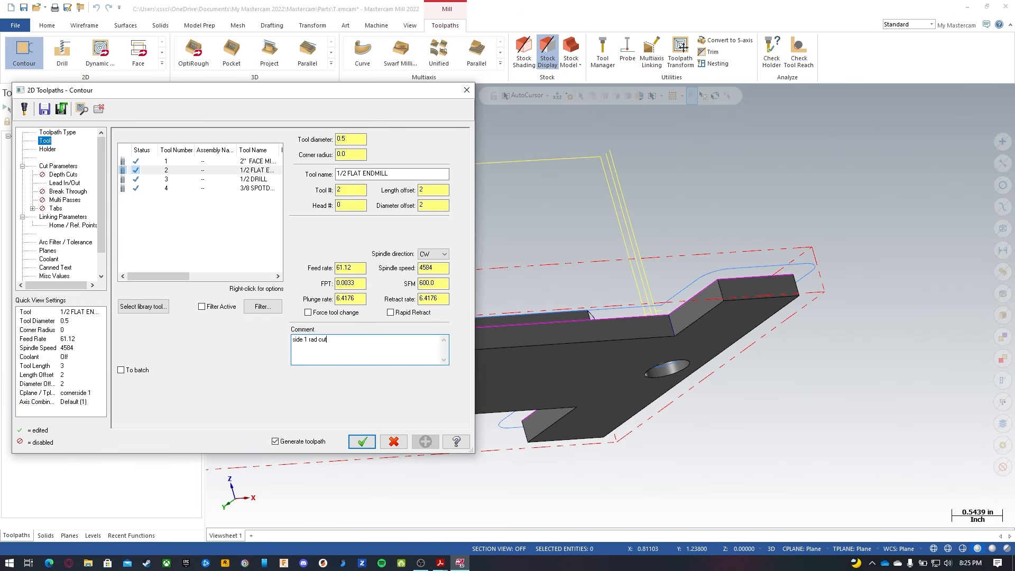
{"action": "left_click", "coordinate": [58, 166]}
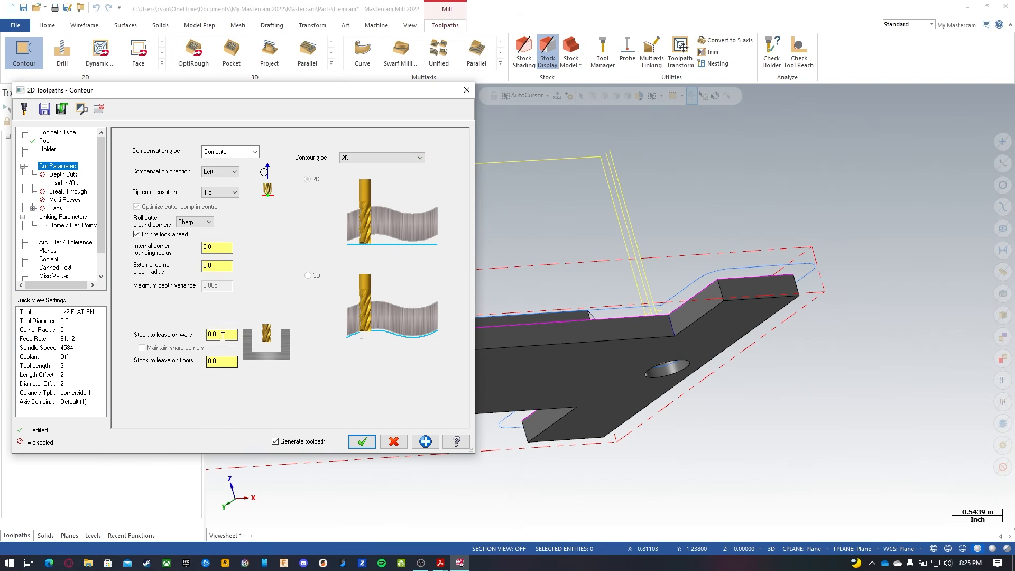
Set the lead-in line length and arc radius to 50% and copy the entry settings to the exit.
{"action": "left_click", "coordinate": [64, 183]}
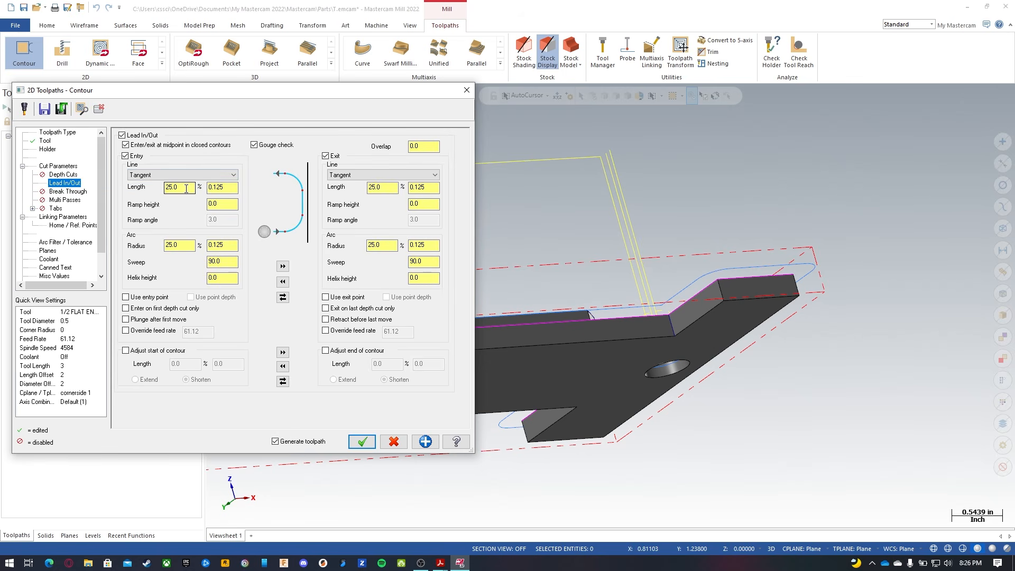
{"action": "double_click", "coordinate": [187, 188]}
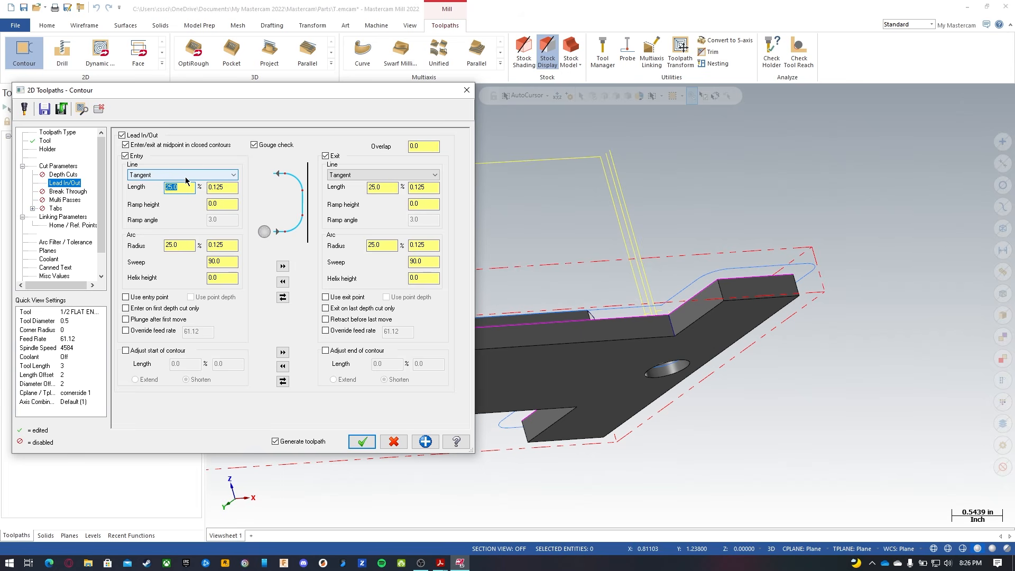
{"action": "type", "text": "50"}
{"action": "double_click", "coordinate": [180, 246]}
{"action": "type", "text": "50"}
{"action": "left_click", "coordinate": [283, 268]}
Set the absolute top of stock to 1.0 in the linking parameters by picking the outer corner of the leg.
{"action": "left_click", "coordinate": [62, 217]}
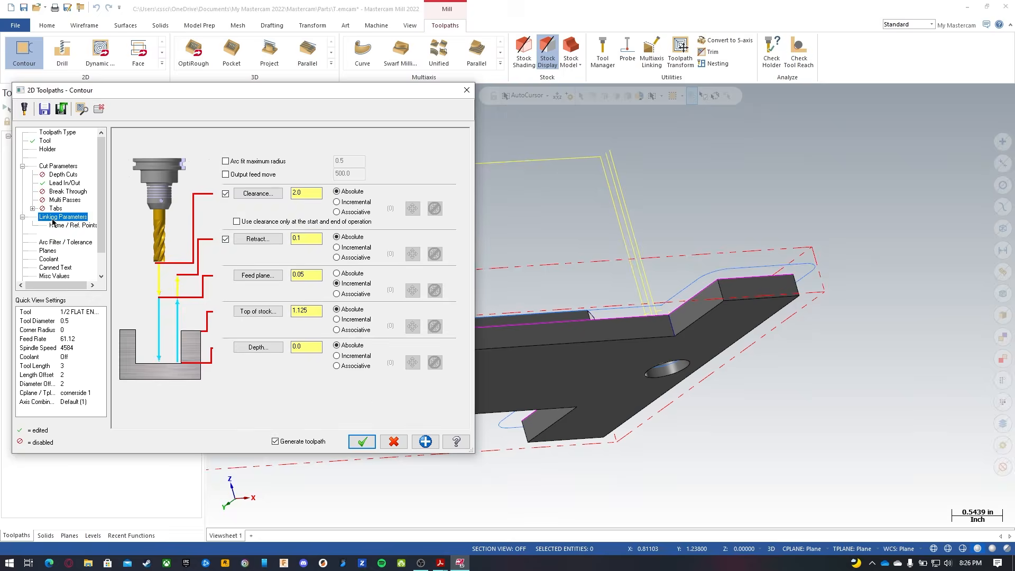
{"action": "left_click", "coordinate": [311, 193]}
{"action": "left_click", "coordinate": [303, 237]}
{"action": "left_click", "coordinate": [313, 310]}
{"action": "left_click", "coordinate": [252, 313]}
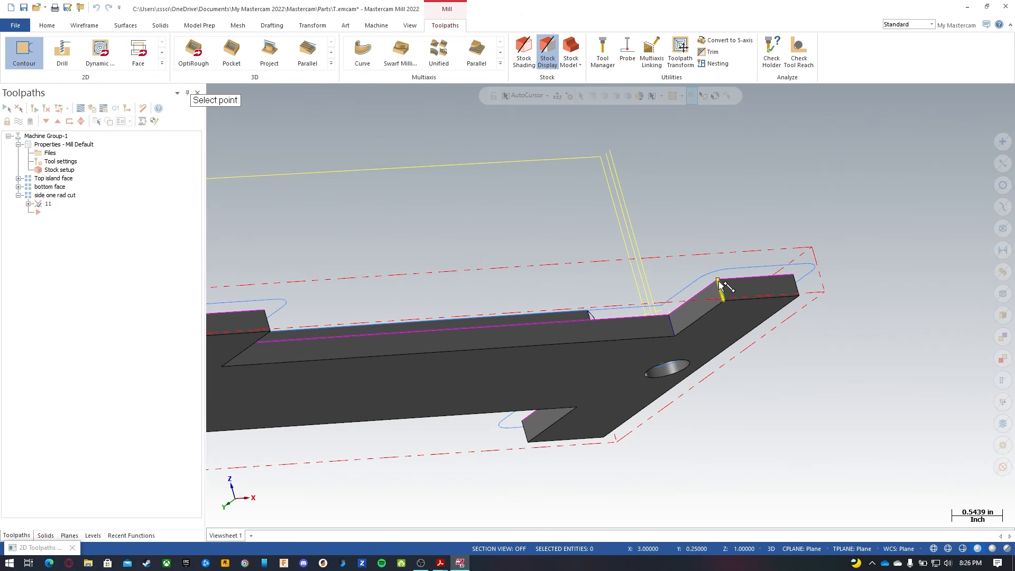
{"action": "left_click", "coordinate": [718, 281]}
{"action": "left_click", "coordinate": [306, 310]}
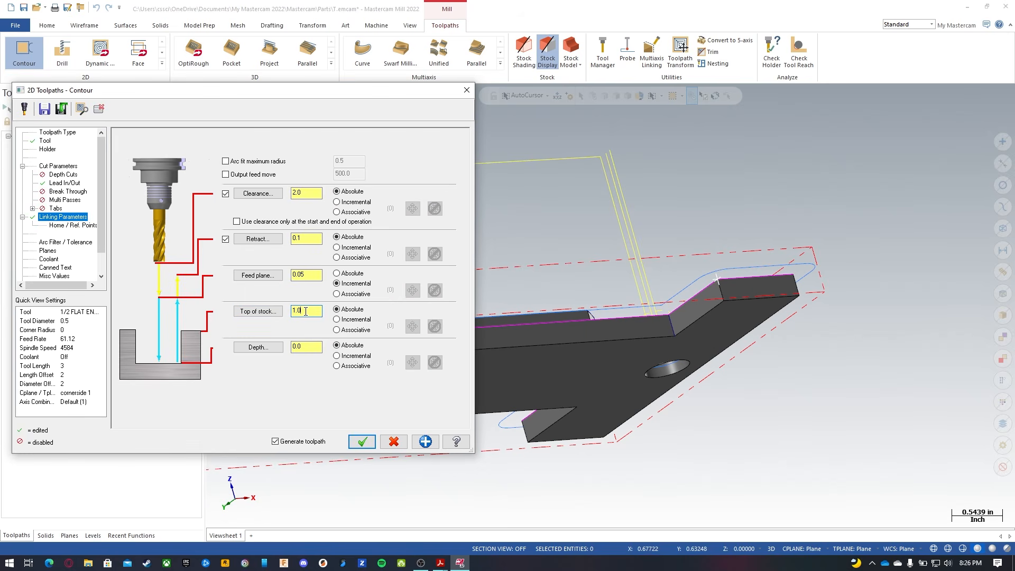
Set the absolute depth to 0.0 from a point on the inner corner line, check the planes and generate the toolpath.
{"action": "left_click", "coordinate": [304, 346]}
{"action": "left_click", "coordinate": [258, 347]}
{"action": "left_click", "coordinate": [670, 322]}
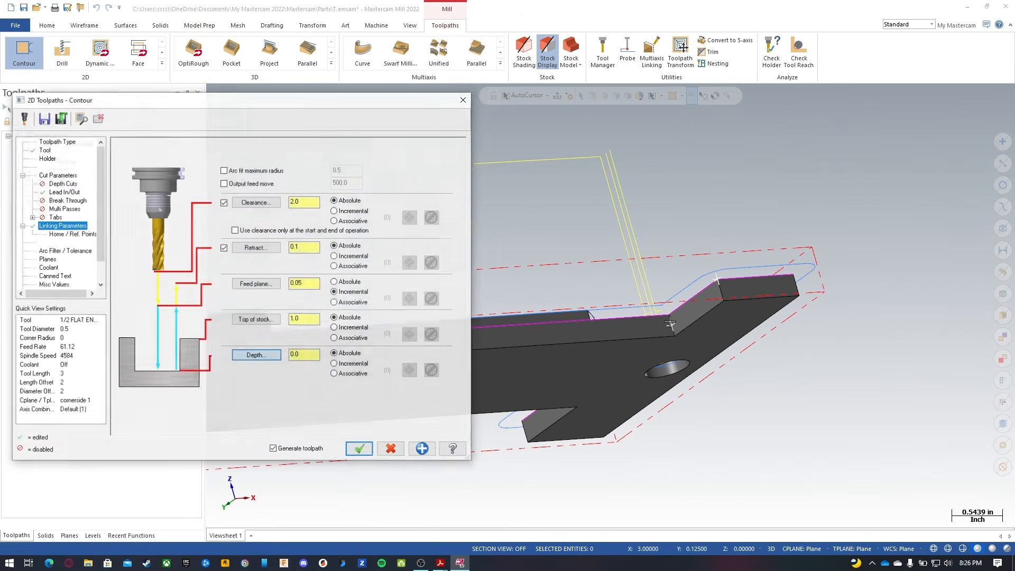
{"action": "left_click", "coordinate": [310, 349]}
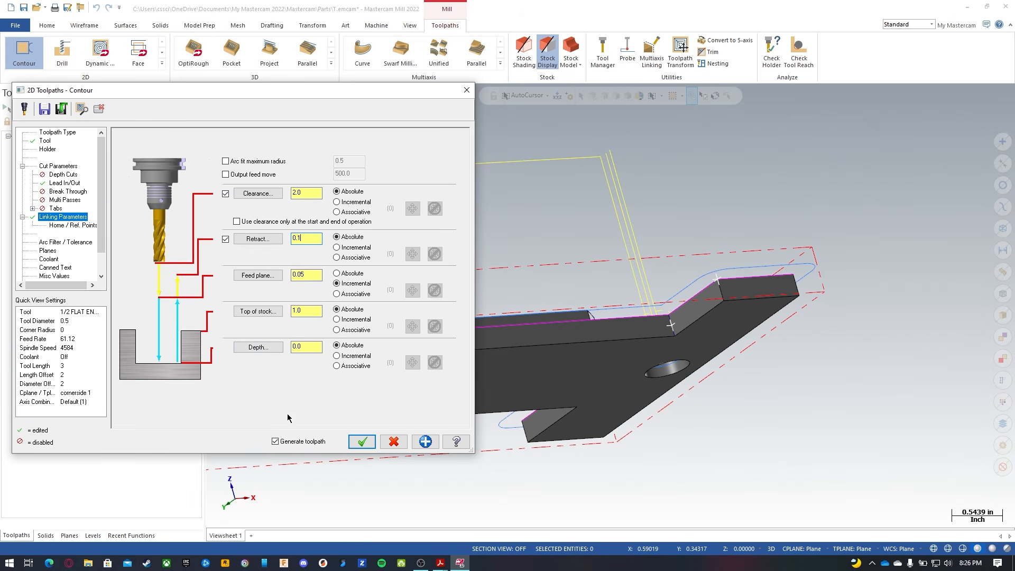
{"action": "left_click", "coordinate": [51, 252]}
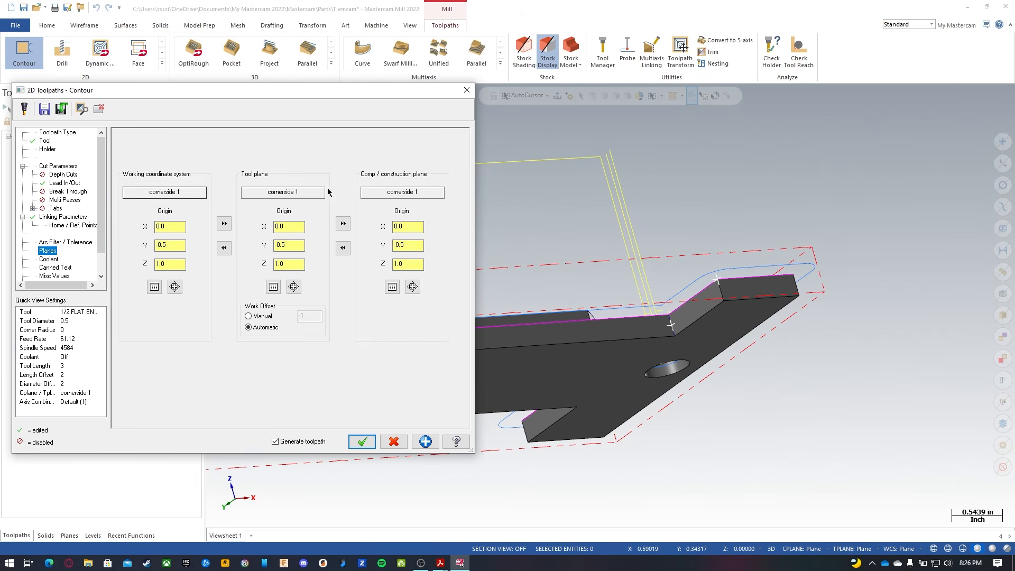
{"action": "left_click", "coordinate": [362, 441]}
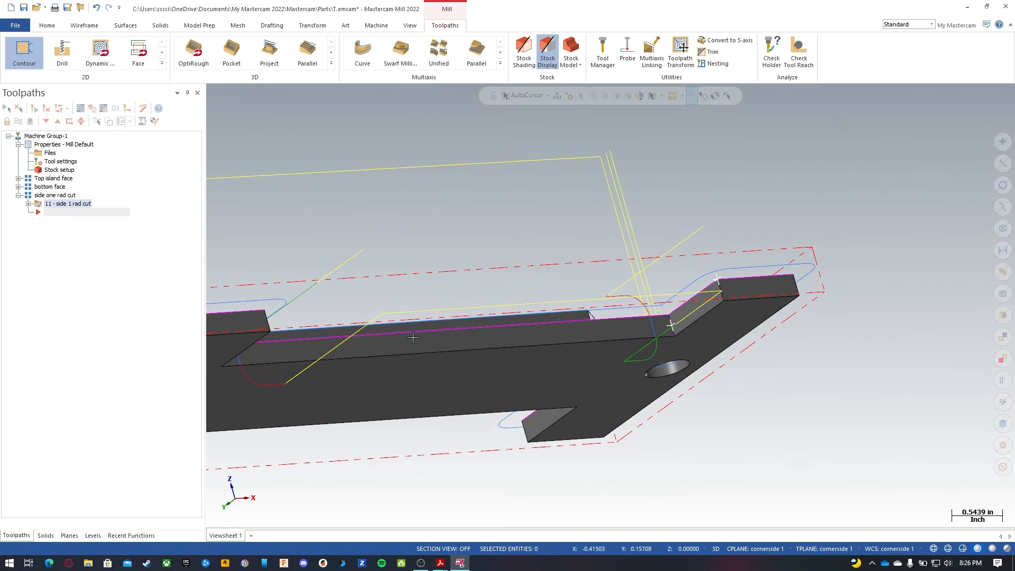
Backplot the side 1 rad cut operation and examine the endmill against the long inner edge at the start of the cut.
{"action": "scroll", "coordinate": [402, 264], "scroll_direction": "up", "scroll_amount": 5}
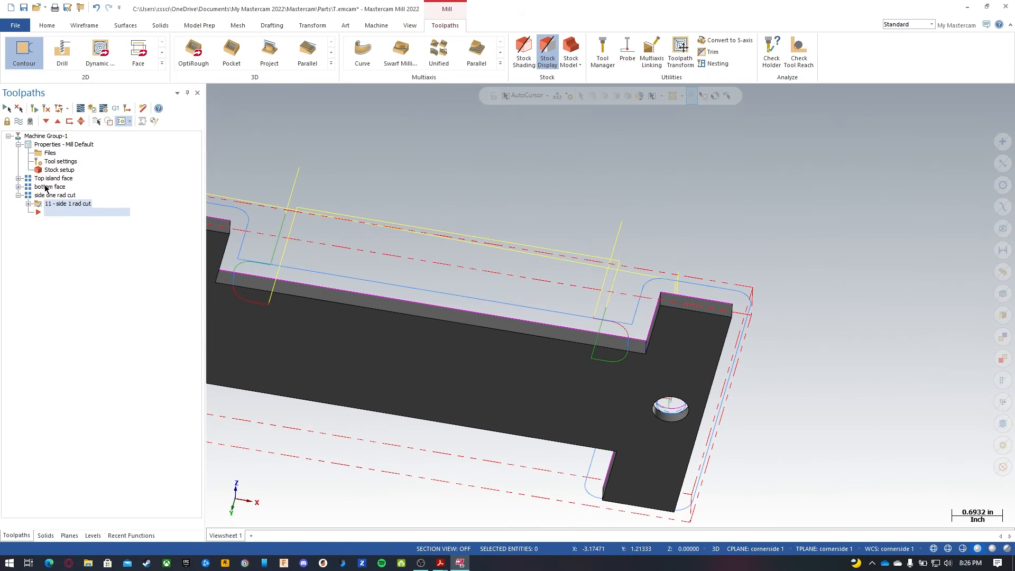
{"action": "left_click", "coordinate": [45, 196]}
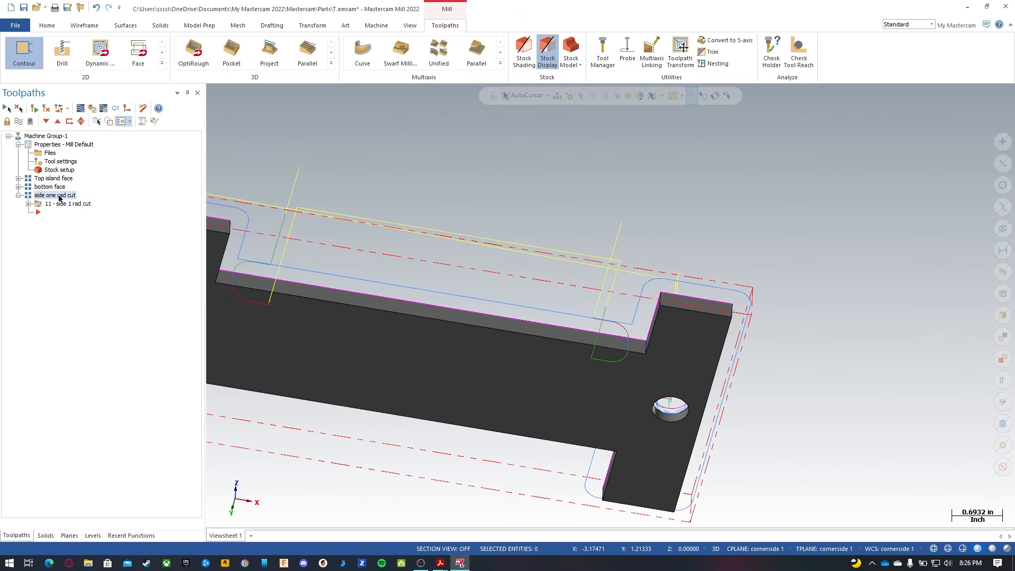
{"action": "left_click", "coordinate": [58, 188]}
{"action": "left_click", "coordinate": [55, 180]}
{"action": "left_click", "coordinate": [68, 205]}
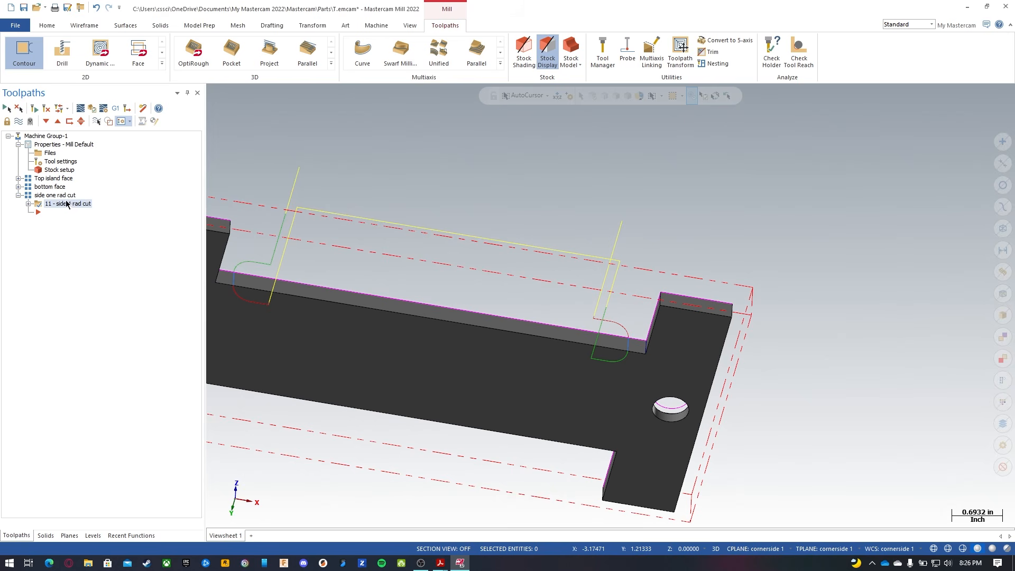
{"action": "left_click", "coordinate": [81, 110]}
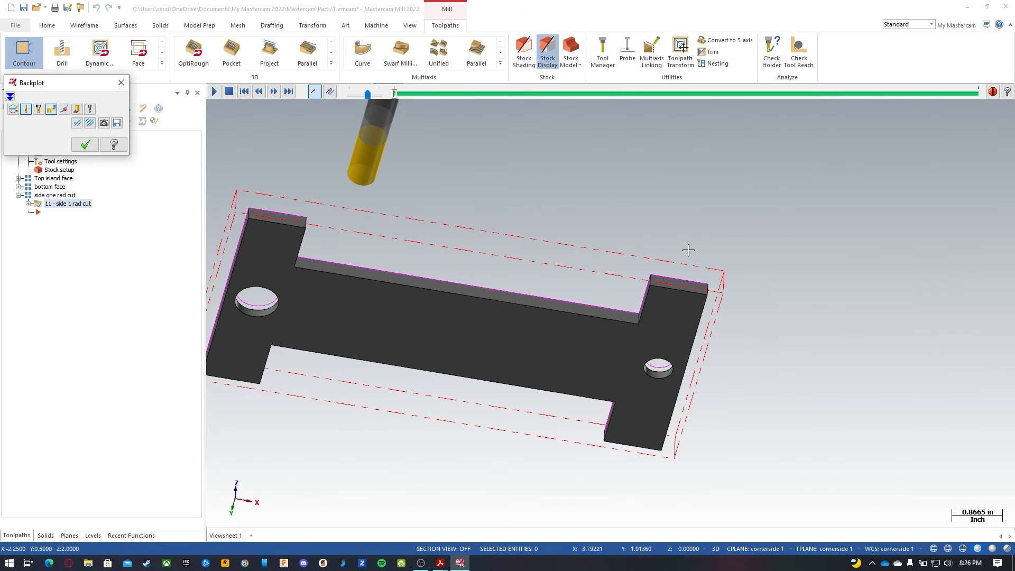
{"action": "middle_click_drag", "start_coordinate": [666, 224], "coordinate": [625, 174]}
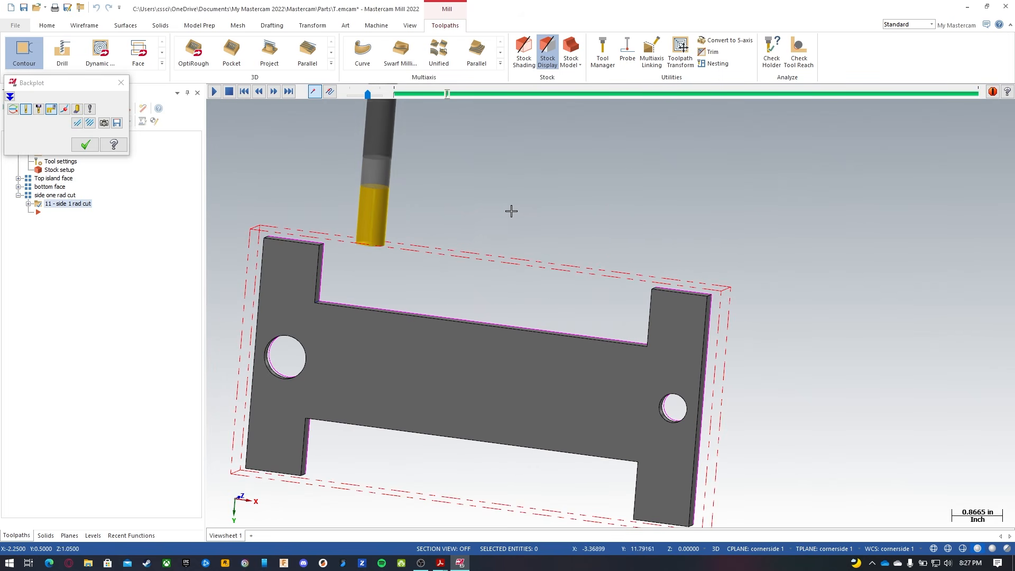
{"action": "middle_click_drag", "start_coordinate": [501, 215], "coordinate": [416, 211]}
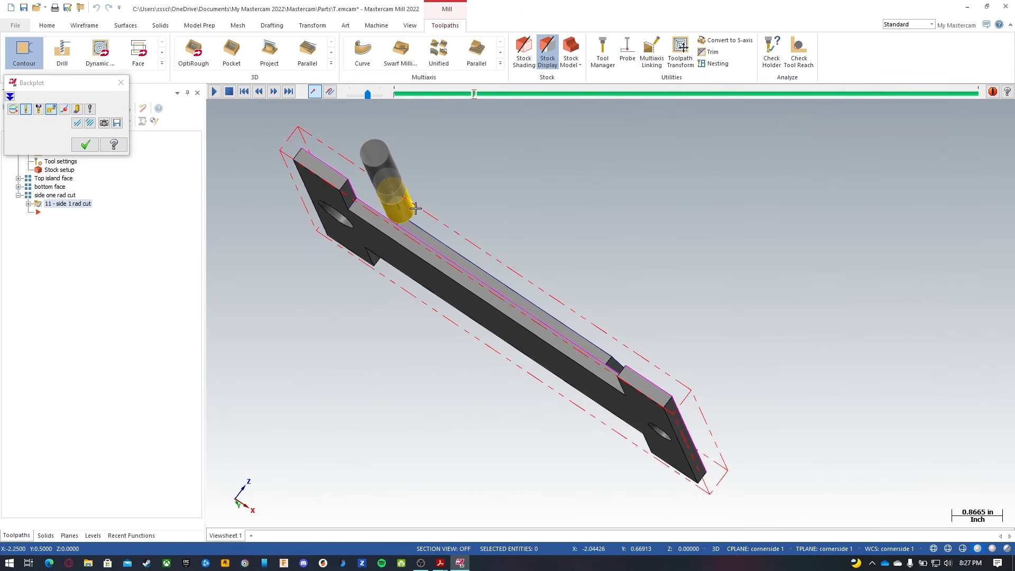
{"action": "scroll", "coordinate": [416, 211], "scroll_direction": "up", "scroll_amount": 8}
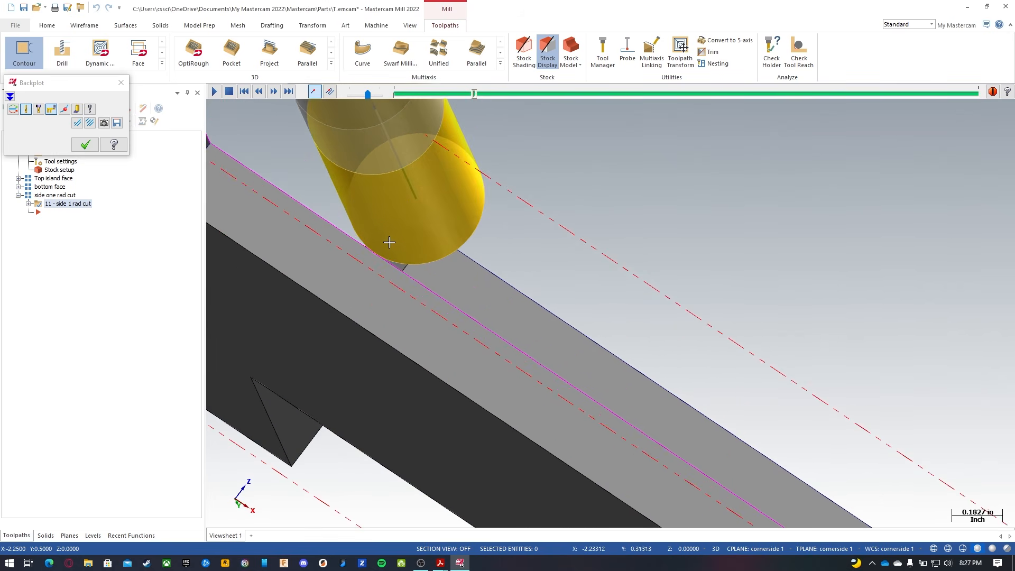
{"action": "scroll", "coordinate": [389, 254], "scroll_direction": "up", "scroll_amount": 3}
{"action": "scroll", "coordinate": [604, 178], "scroll_direction": "down", "scroll_amount": 4}
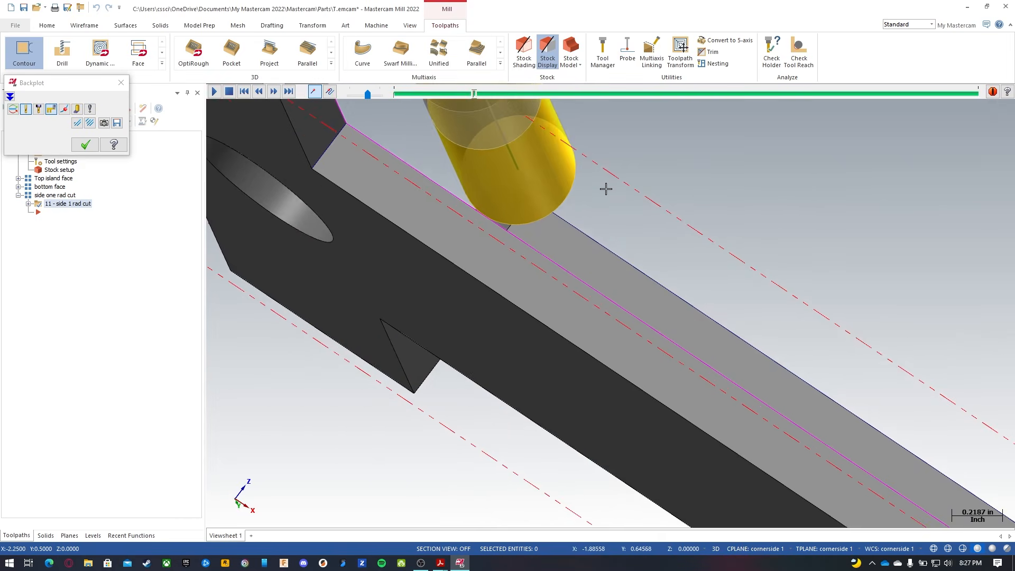
{"action": "scroll", "coordinate": [603, 179], "scroll_direction": "down", "scroll_amount": 5}
{"action": "scroll", "coordinate": [495, 305], "scroll_direction": "up", "scroll_amount": 4}
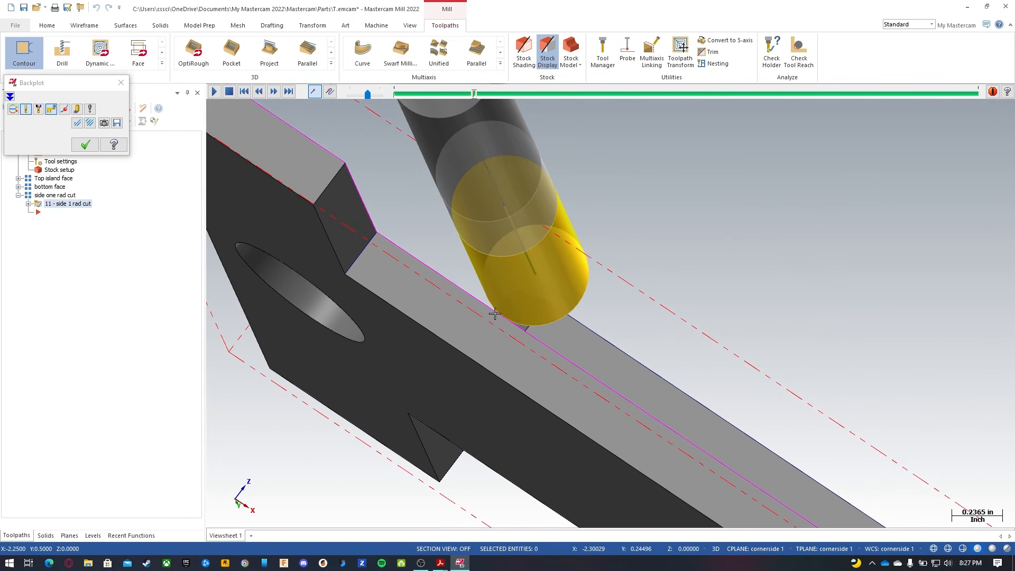
Examine the rest of the side 1 rad cut backplot from several angles through to the far corner, and close it.
{"action": "middle_click_drag", "start_coordinate": [590, 257], "coordinate": [442, 301]}
{"action": "scroll", "coordinate": [443, 301], "scroll_direction": "up", "scroll_amount": 3}
{"action": "scroll", "coordinate": [439, 394], "scroll_direction": "down", "scroll_amount": 6}
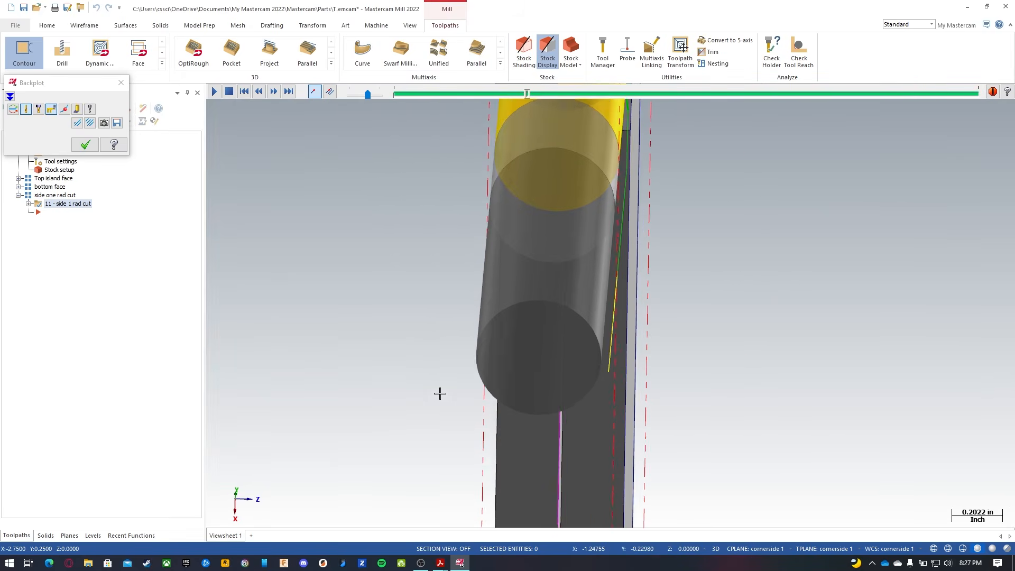
{"action": "middle_click_drag", "start_coordinate": [499, 385], "coordinate": [736, 217]}
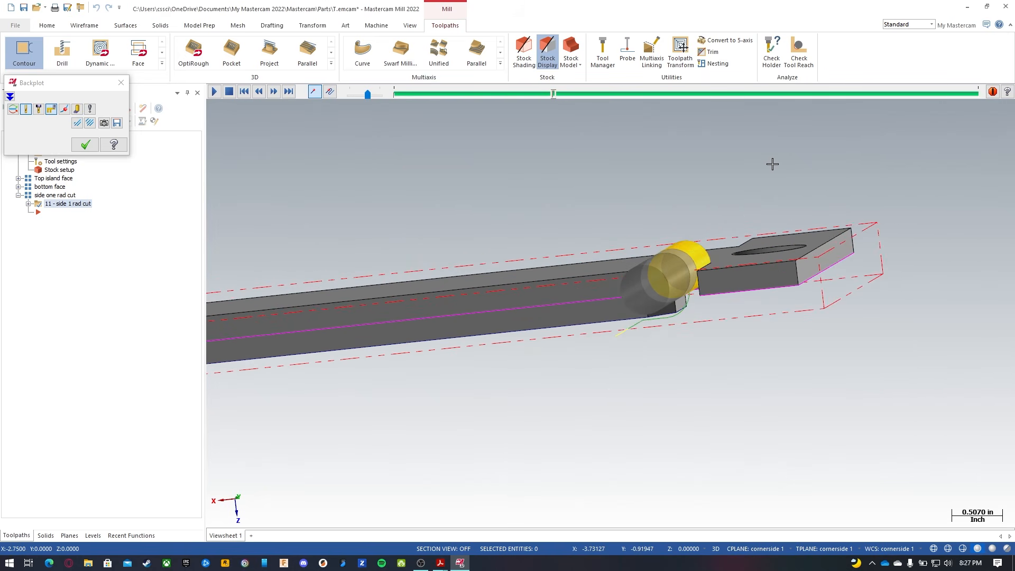
{"action": "scroll", "coordinate": [897, 223], "scroll_direction": "up", "scroll_amount": 2}
{"action": "scroll", "coordinate": [897, 223], "scroll_direction": "down", "scroll_amount": 6}
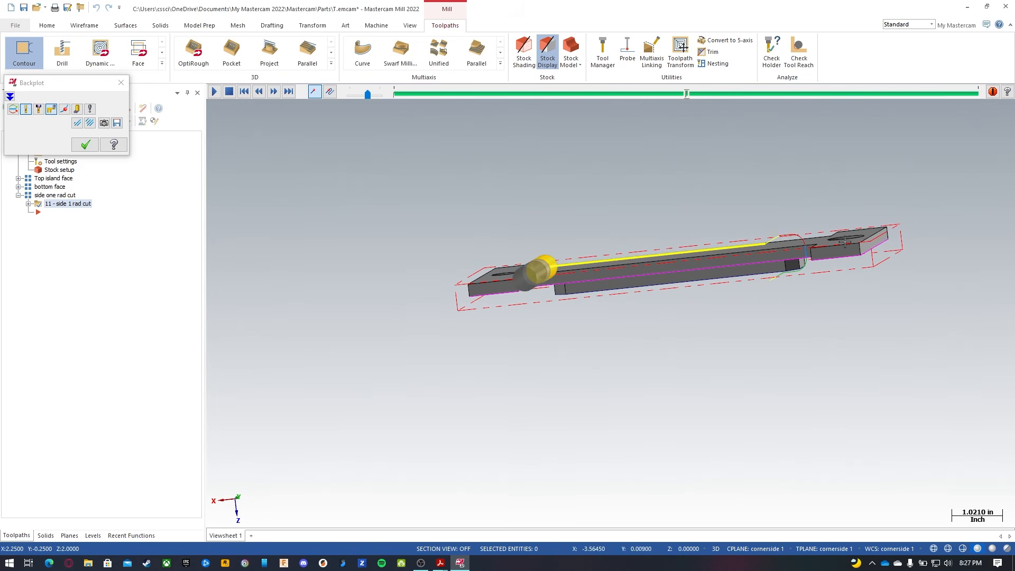
{"action": "middle_click_drag", "start_coordinate": [611, 220], "coordinate": [643, 208]}
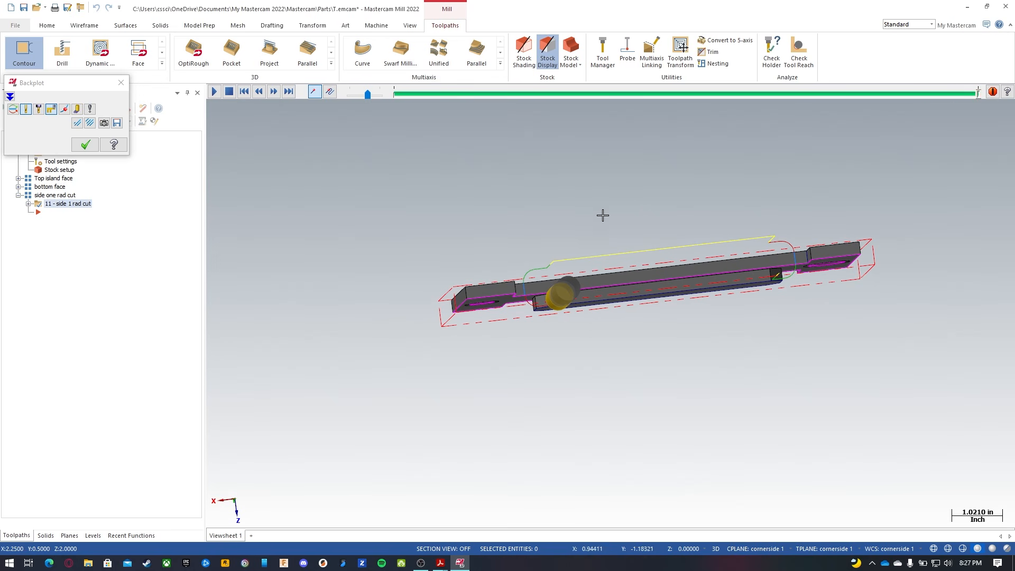
{"action": "left_click", "coordinate": [85, 144]}
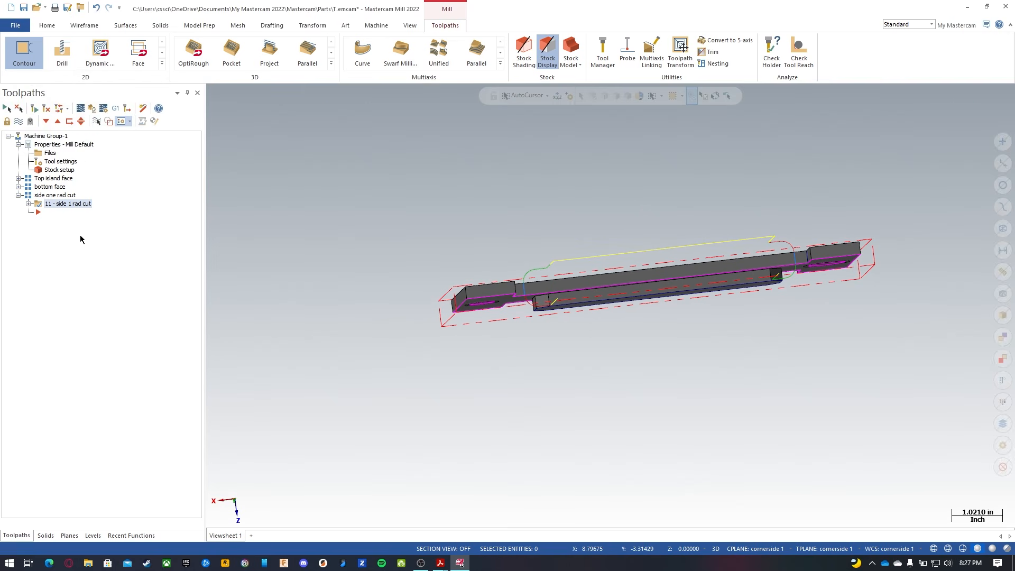
Add a new toolpath group to Machine Group-1 and name it "side 2 rad cut".
{"action": "left_click", "coordinate": [62, 197]}
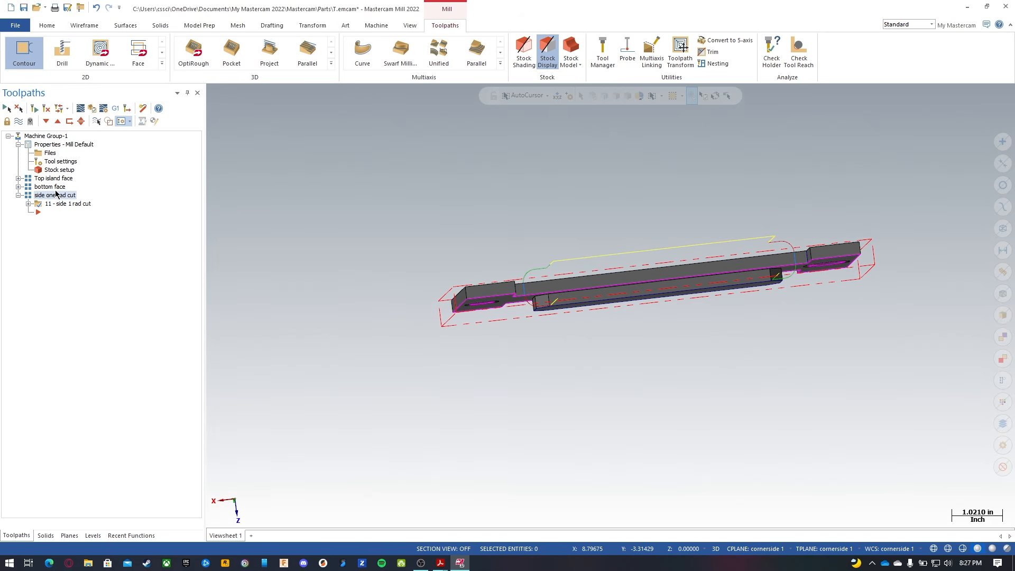
{"action": "right_click", "coordinate": [61, 135]}
{"action": "mouse_move", "coordinate": [111, 203]}
{"action": "left_click", "coordinate": [217, 215]}
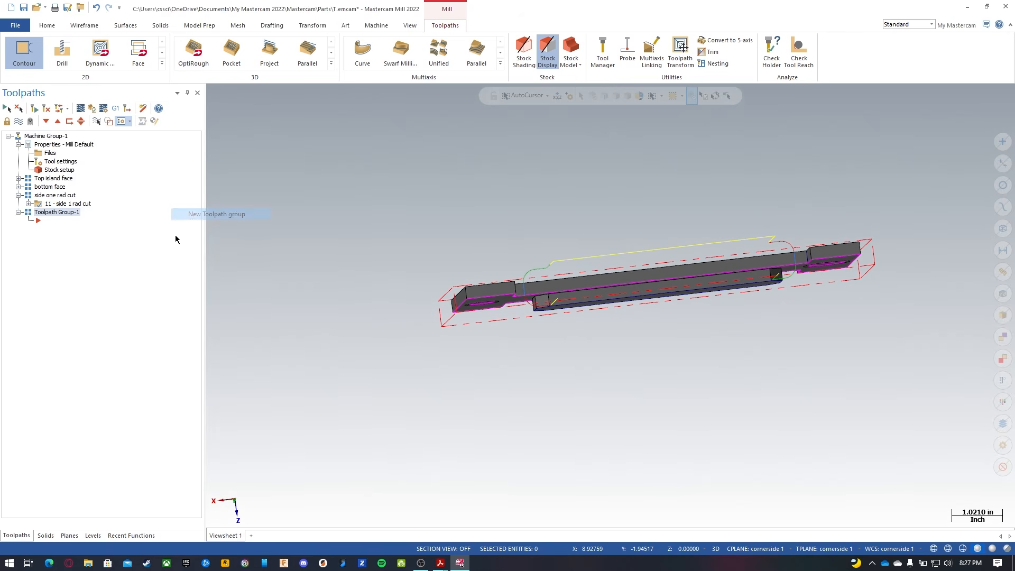
{"action": "left_click", "coordinate": [59, 211]}
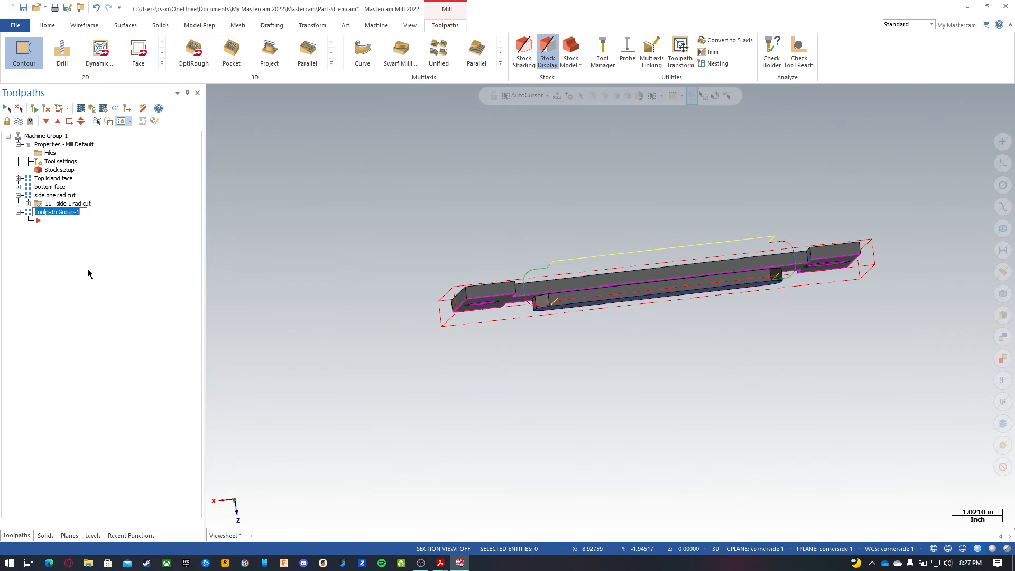
{"action": "type", "text": "side 2 rad cut"}
{"action": "key", "text": "Return"}
Copy the side 1 rad cut operation into the side 2 rad cut group.
{"action": "right_click", "coordinate": [80, 203]}
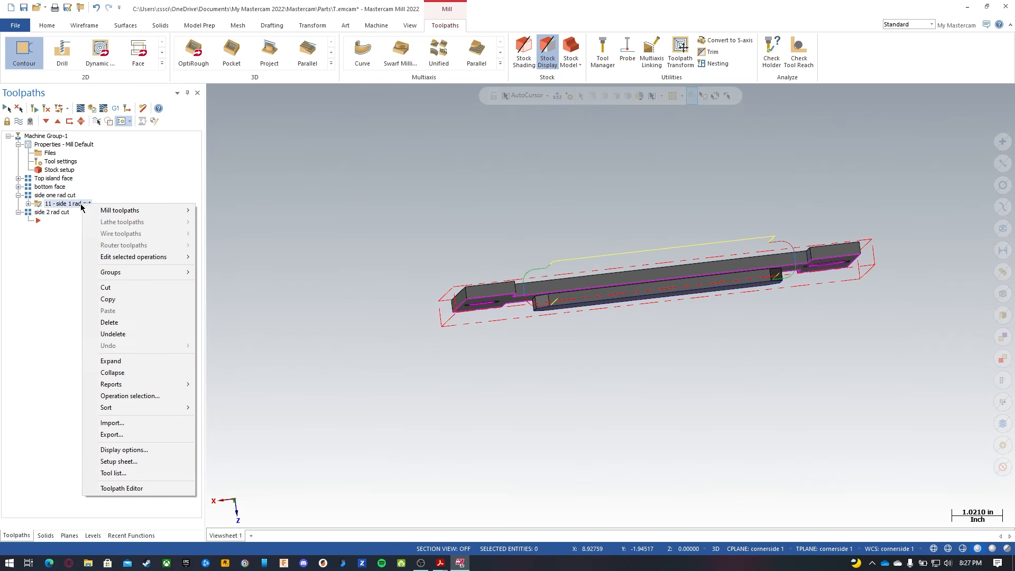
{"action": "left_click", "coordinate": [108, 299]}
{"action": "right_click", "coordinate": [45, 220]}
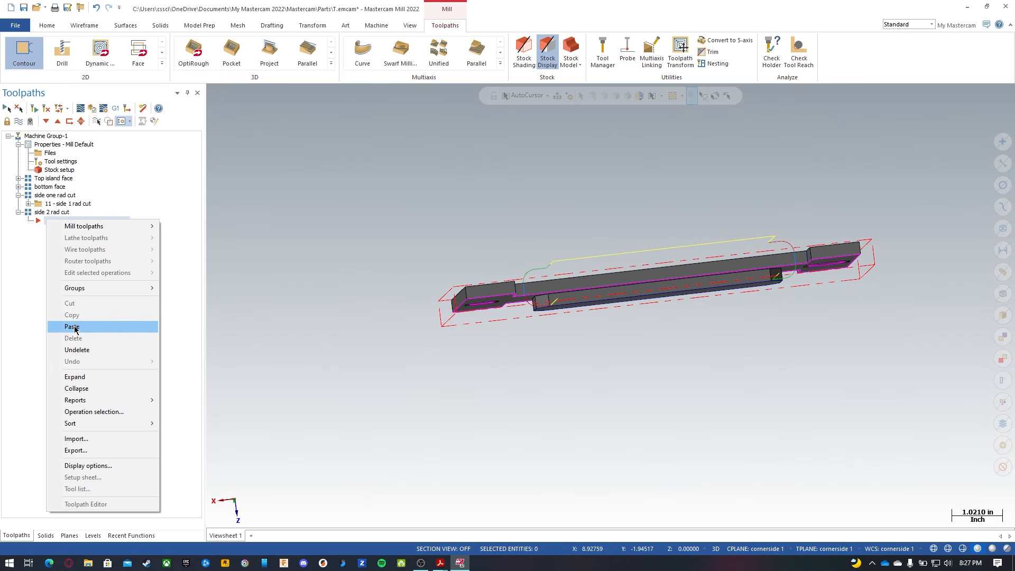
{"action": "left_click", "coordinate": [68, 328]}
{"action": "left_click", "coordinate": [28, 221]}
{"action": "left_click", "coordinate": [62, 231]}
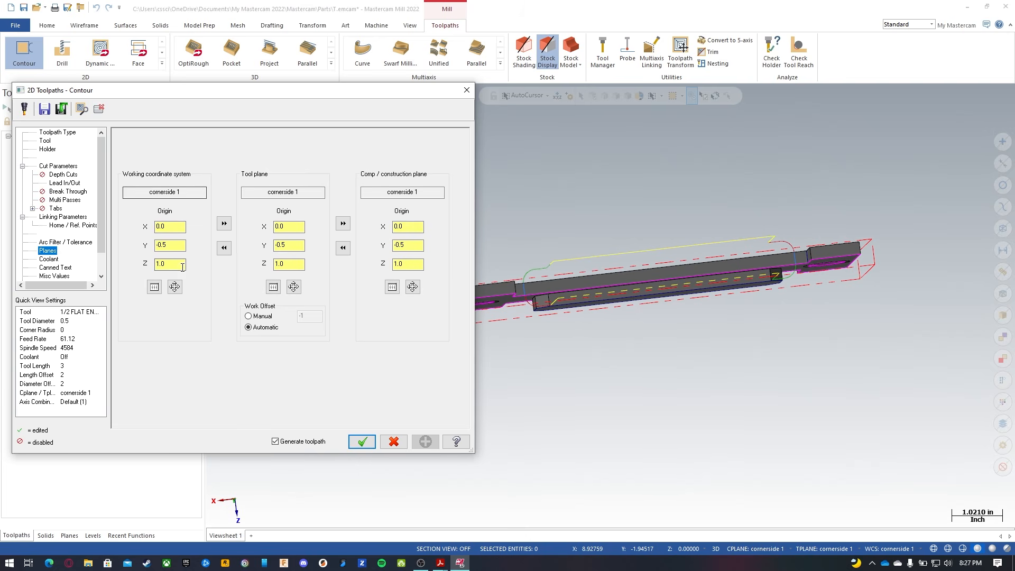
{"action": "left_click", "coordinate": [393, 441]}
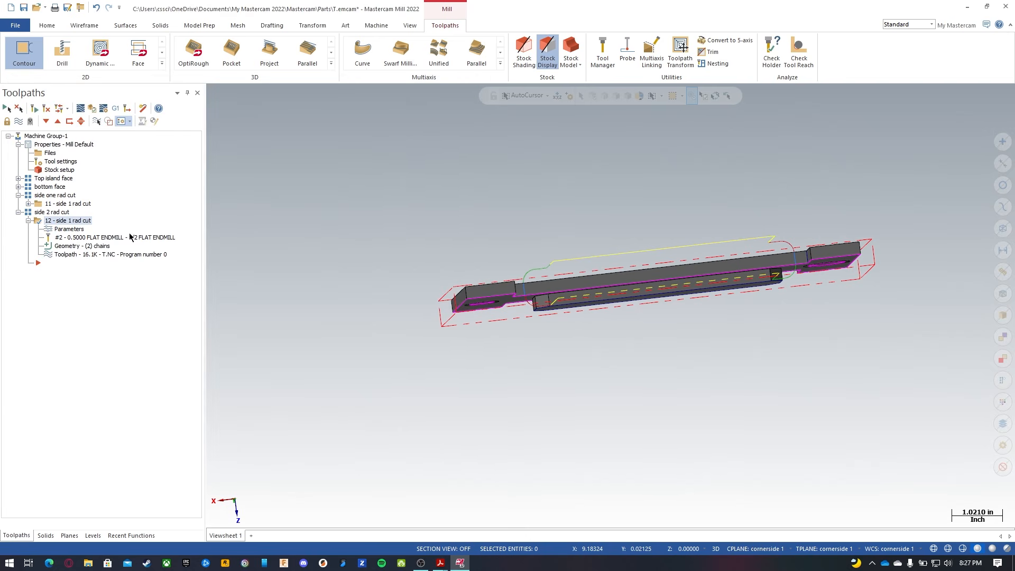
Rename the copied operation "side 2 rad cut" and collapse its entry.
{"action": "left_click", "coordinate": [70, 221]}
{"action": "left_click", "coordinate": [58, 220]}
{"action": "type", "text": "2"}
{"action": "key", "text": "Return"}
{"action": "left_click", "coordinate": [28, 221]}
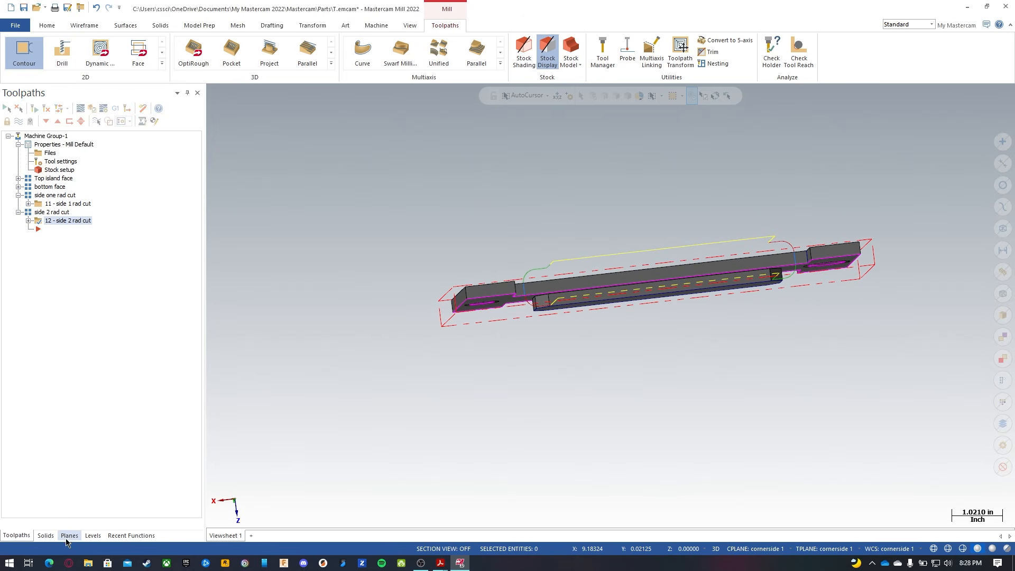
Create a new plane from the solid face of the long inner edge on the opposite side, accepting the first orientation.
{"action": "left_click", "coordinate": [70, 535]}
{"action": "right_click", "coordinate": [53, 226]}
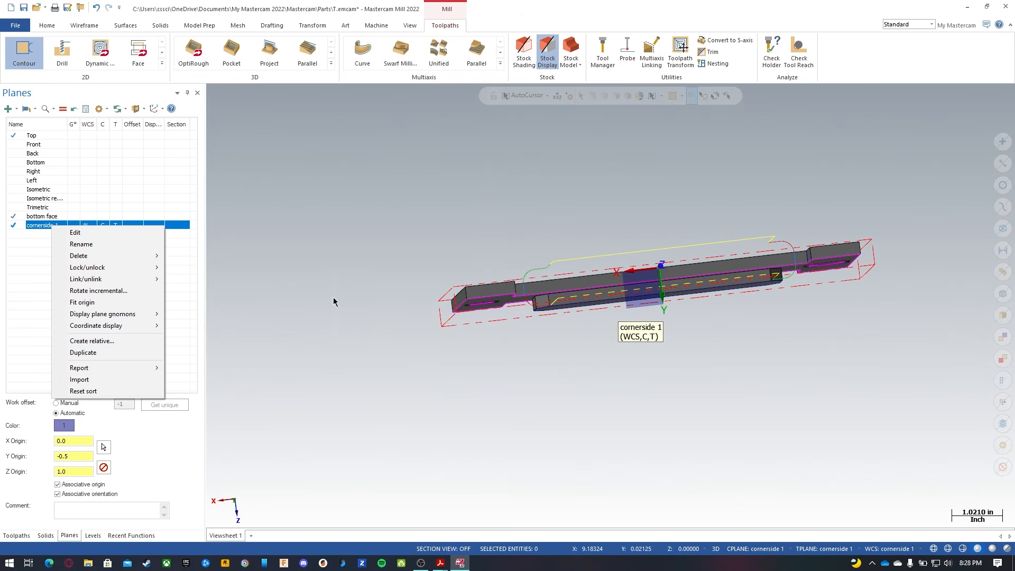
{"action": "left_click", "coordinate": [350, 278]}
{"action": "middle_click_drag", "start_coordinate": [351, 279], "coordinate": [377, 439]}
{"action": "middle_click_drag", "start_coordinate": [551, 332], "coordinate": [567, 340]}
{"action": "scroll", "coordinate": [298, 346], "scroll_direction": "up", "scroll_amount": 2}
{"action": "scroll", "coordinate": [299, 345], "scroll_direction": "down", "scroll_amount": 5}
{"action": "scroll", "coordinate": [571, 288], "scroll_direction": "up", "scroll_amount": 6}
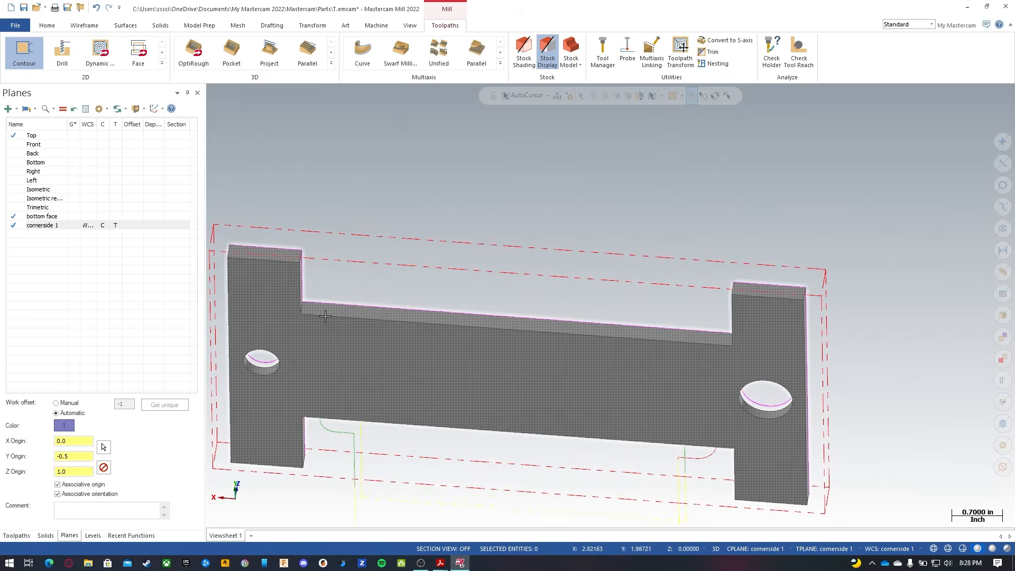
{"action": "left_click", "coordinate": [9, 108]}
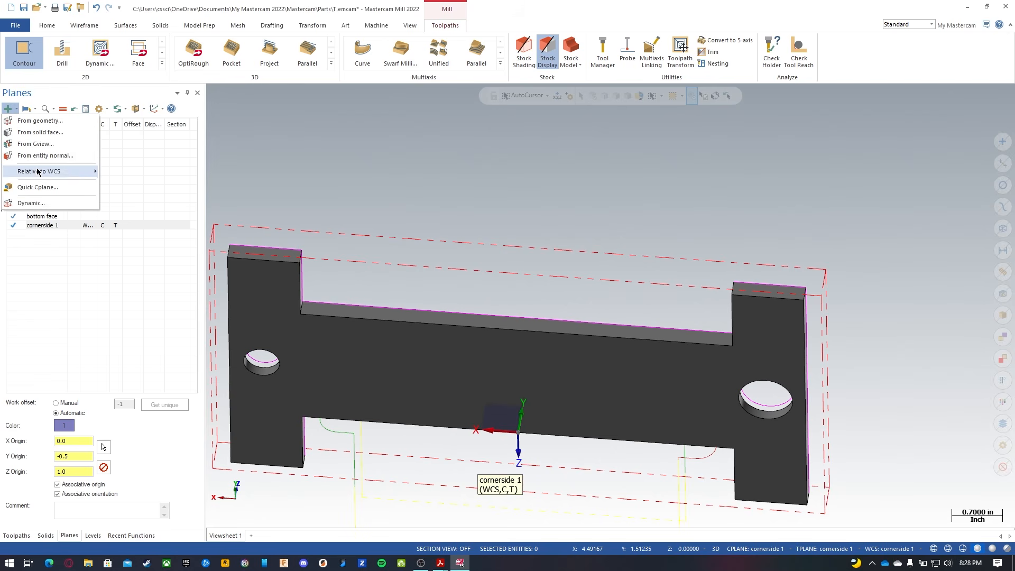
{"action": "left_click", "coordinate": [46, 135]}
{"action": "left_click", "coordinate": [510, 328]}
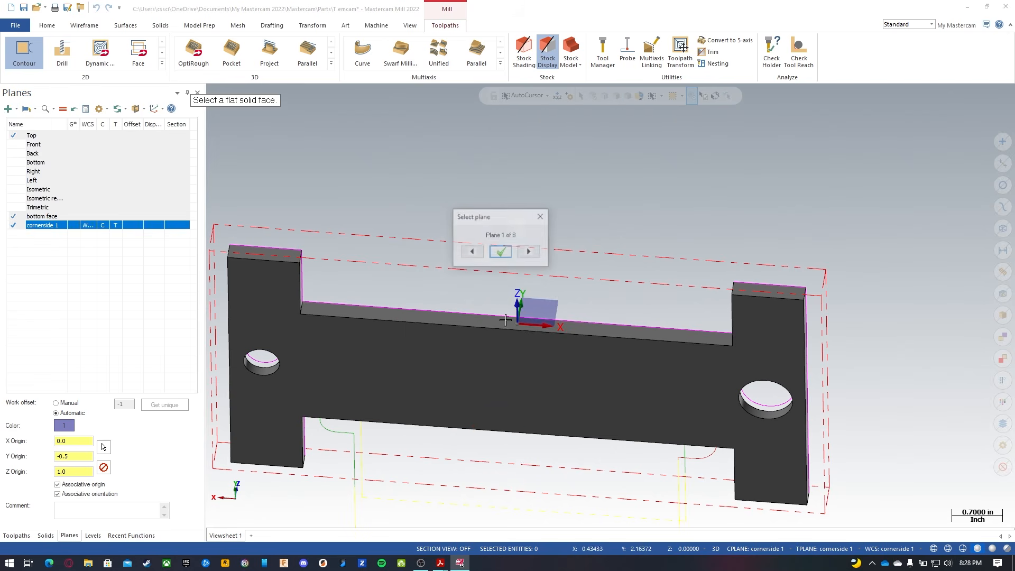
{"action": "left_click", "coordinate": [500, 252]}
Set the new plane's Z origin to -0.5 and accept the plane.
{"action": "left_click_drag", "start_coordinate": [83, 252], "coordinate": [1, 245]}
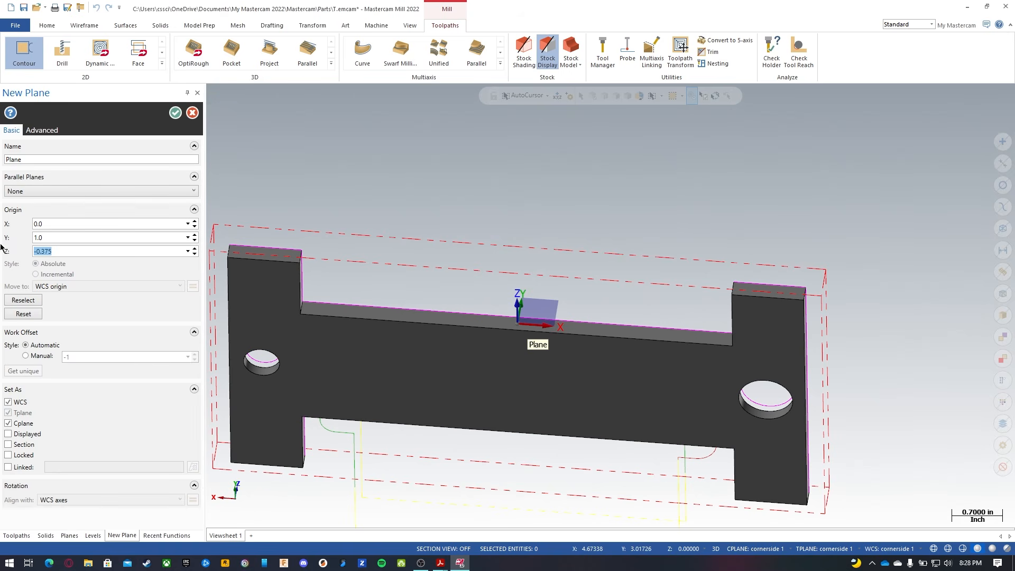
{"action": "type", "text": "-0"}
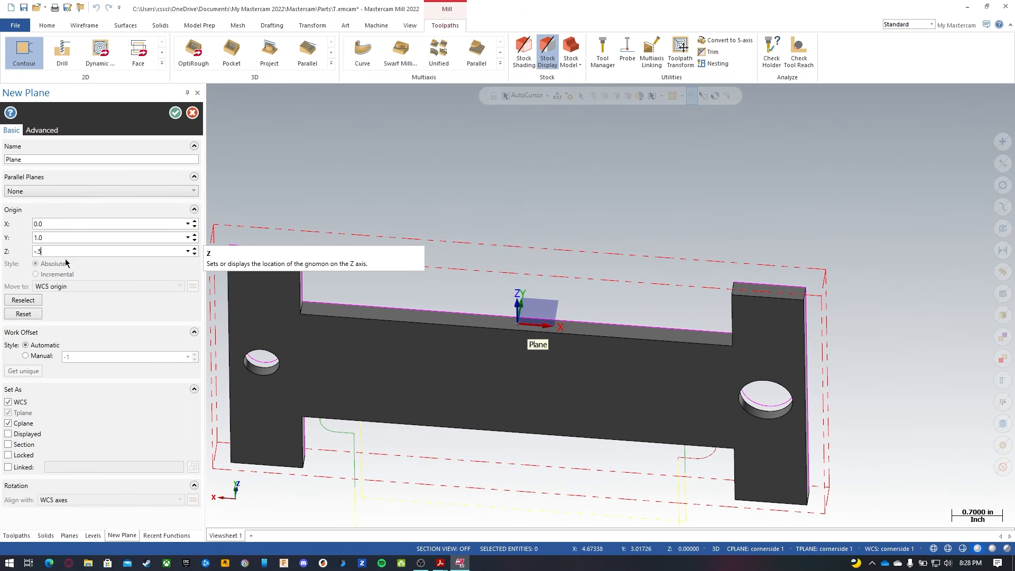
{"action": "type", "text": ".5"}
{"action": "key", "text": "Return"}
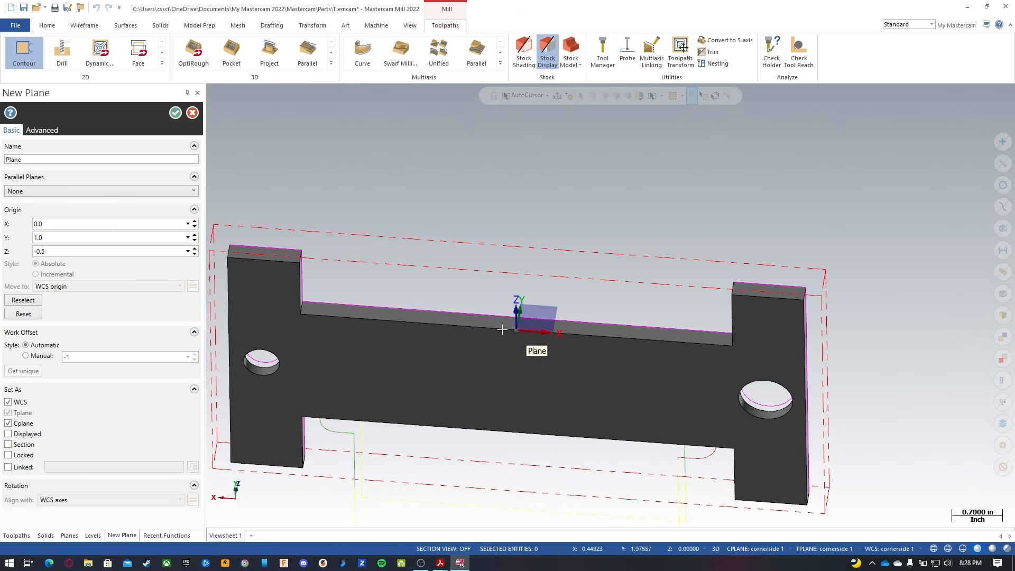
{"action": "left_click", "coordinate": [176, 113]}
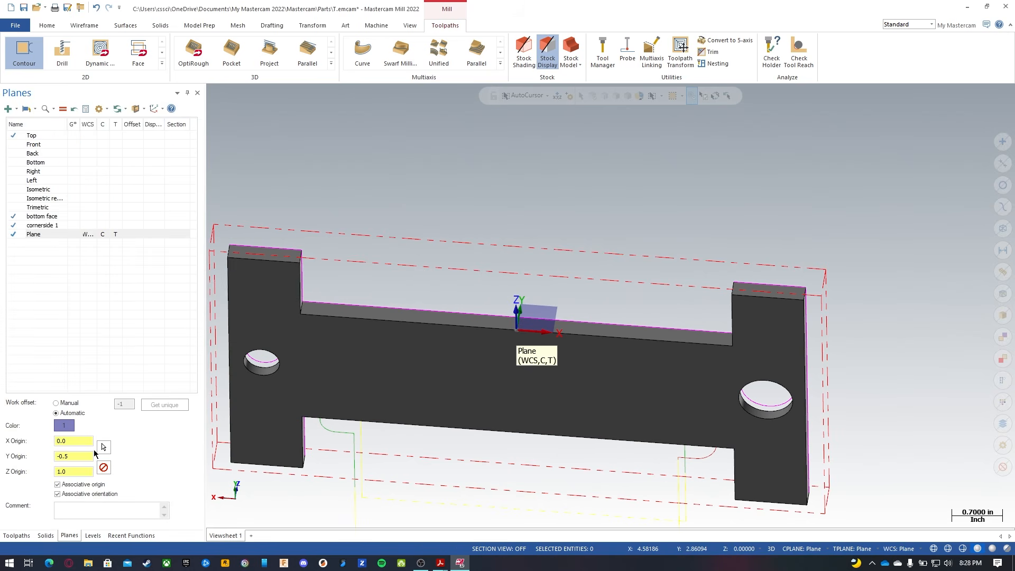
Assign the newly created plane as working coordinate system, tool plane and construction plane of the side 2 rad cut operation.
{"action": "left_click", "coordinate": [16, 534]}
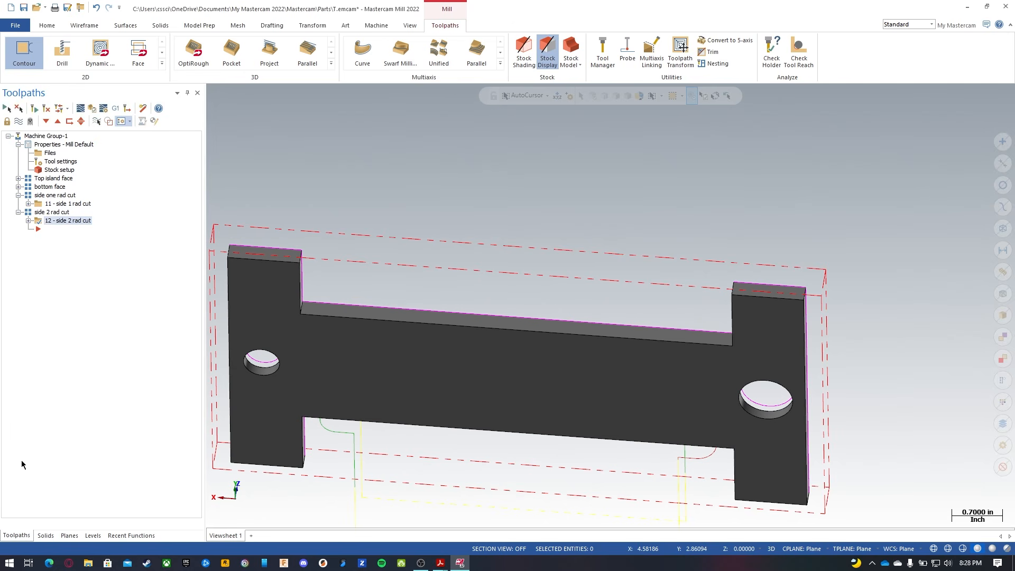
{"action": "left_click", "coordinate": [28, 221]}
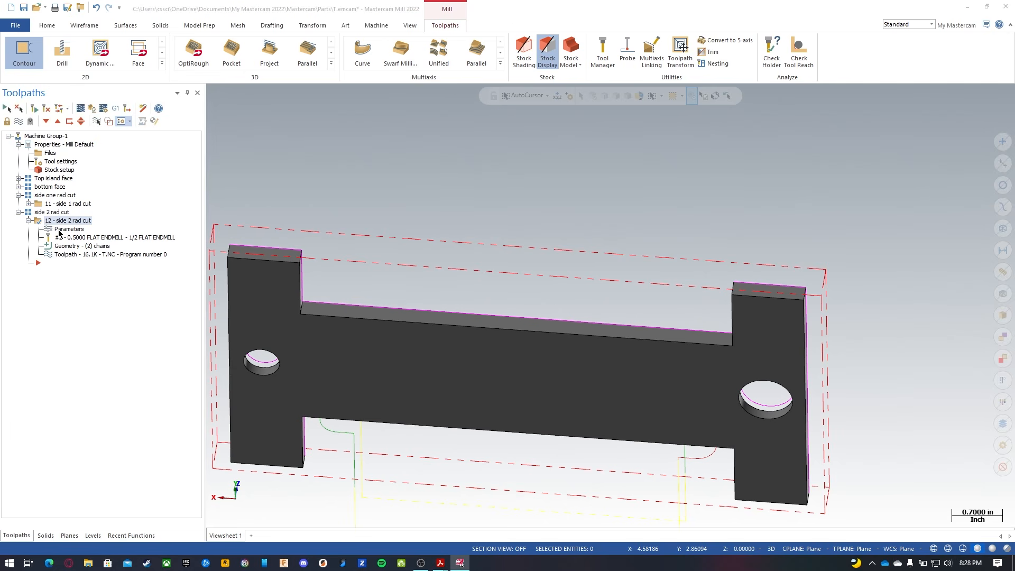
{"action": "left_click", "coordinate": [60, 230]}
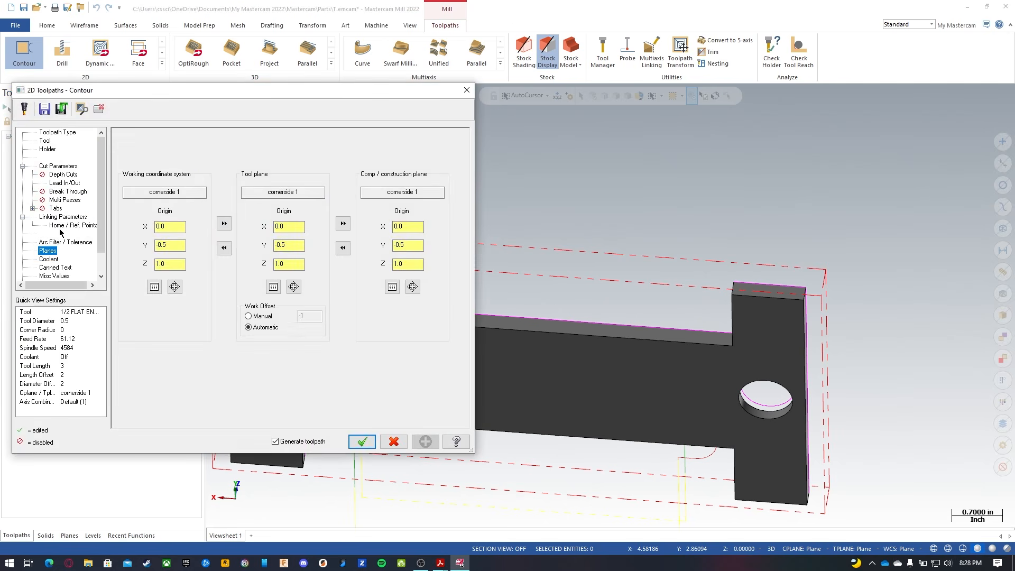
{"action": "left_click", "coordinate": [154, 286]}
{"action": "left_click", "coordinate": [74, 188]}
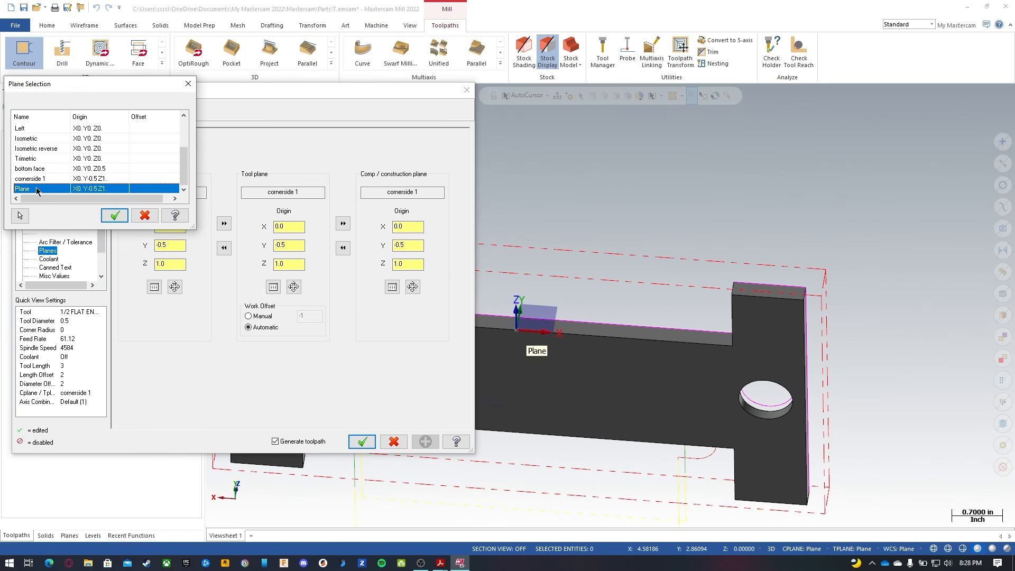
{"action": "left_click", "coordinate": [115, 215]}
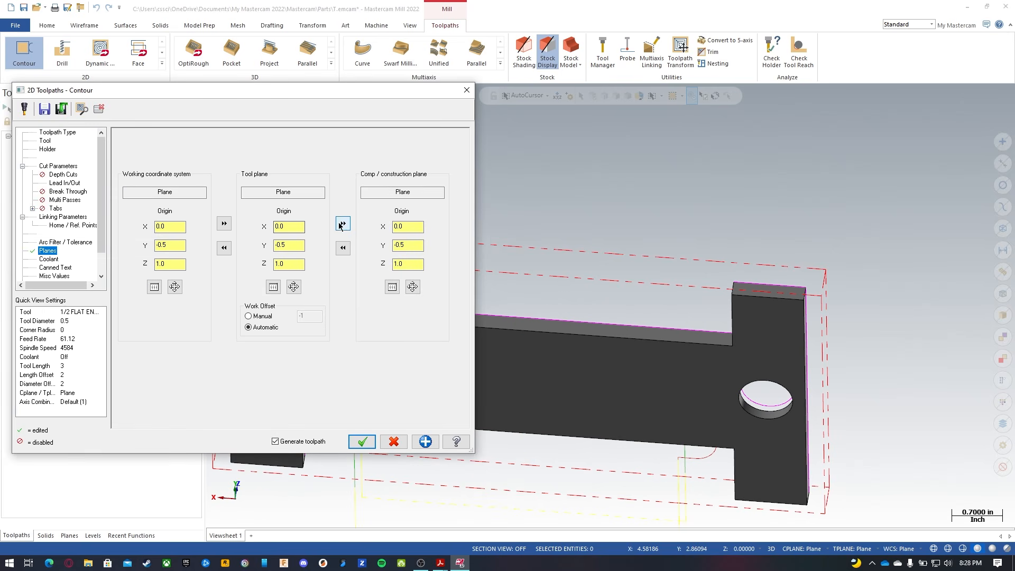
Accept the contour parameters and rename the newly created plane cornerside2.
{"action": "left_click", "coordinate": [362, 441]}
{"action": "left_click", "coordinate": [69, 536]}
{"action": "right_click", "coordinate": [60, 237]}
{"action": "left_click", "coordinate": [61, 235]}
{"action": "right_click", "coordinate": [60, 235]}
{"action": "left_click", "coordinate": [74, 253]}
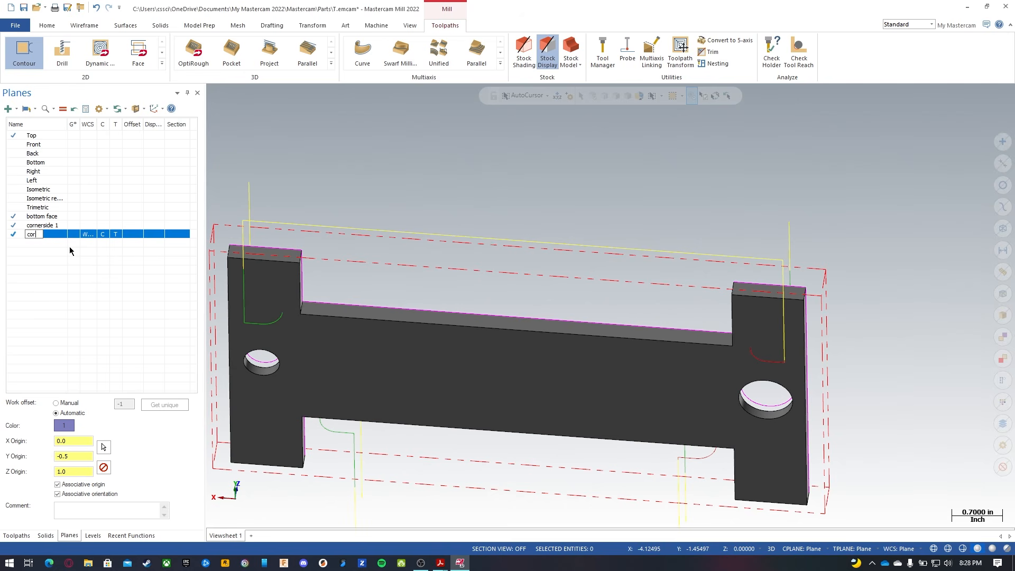
{"action": "type", "text": "cornerside2"}
{"action": "key", "text": "Return"}
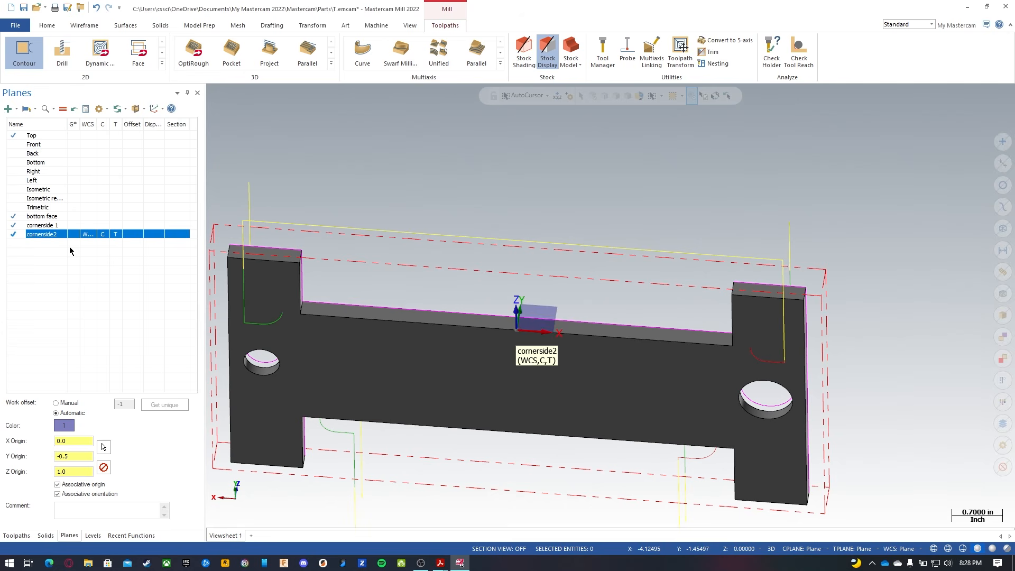
Examine the chain directions and plane assignments of the side 2 rad cut operation, leaving them as they are.
{"action": "left_click", "coordinate": [16, 535]}
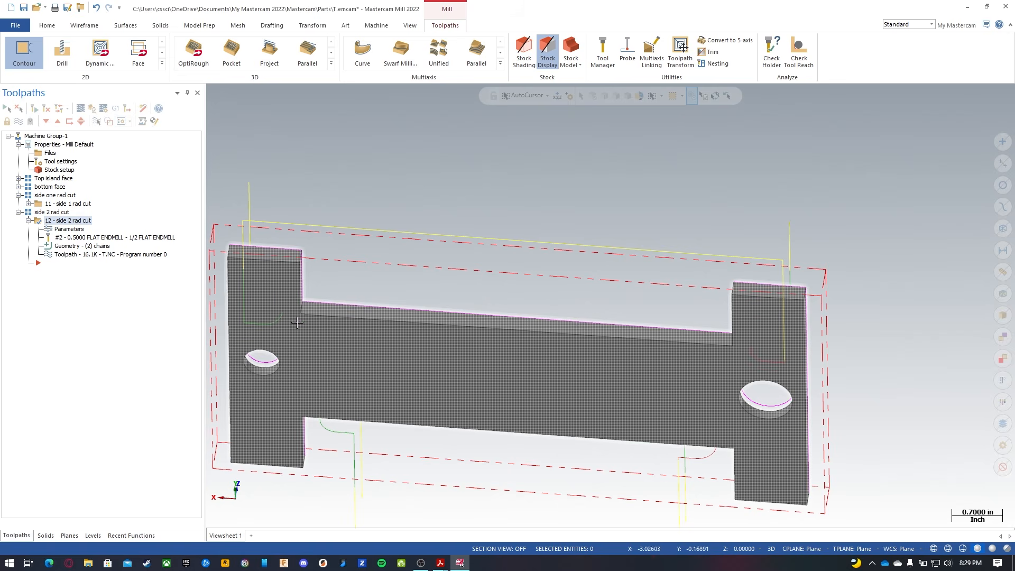
{"action": "left_click", "coordinate": [74, 244]}
{"action": "left_click", "coordinate": [41, 112]}
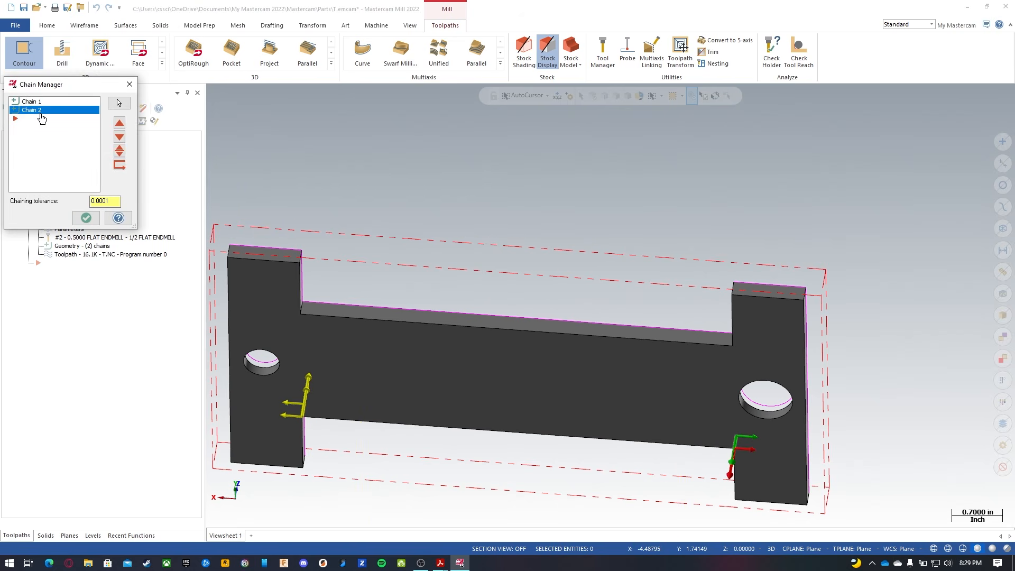
{"action": "left_click", "coordinate": [85, 218]}
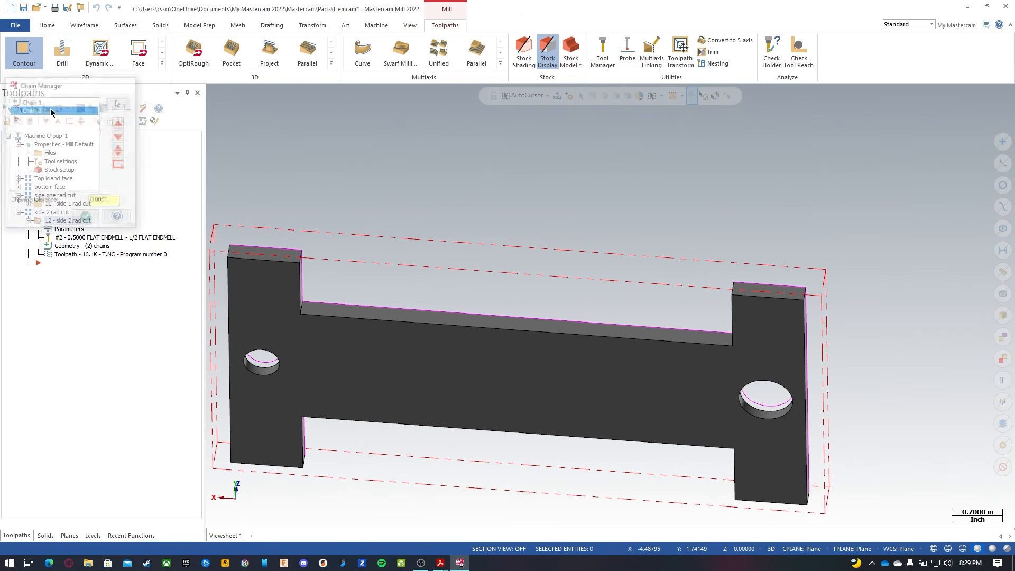
{"action": "left_click", "coordinate": [69, 229]}
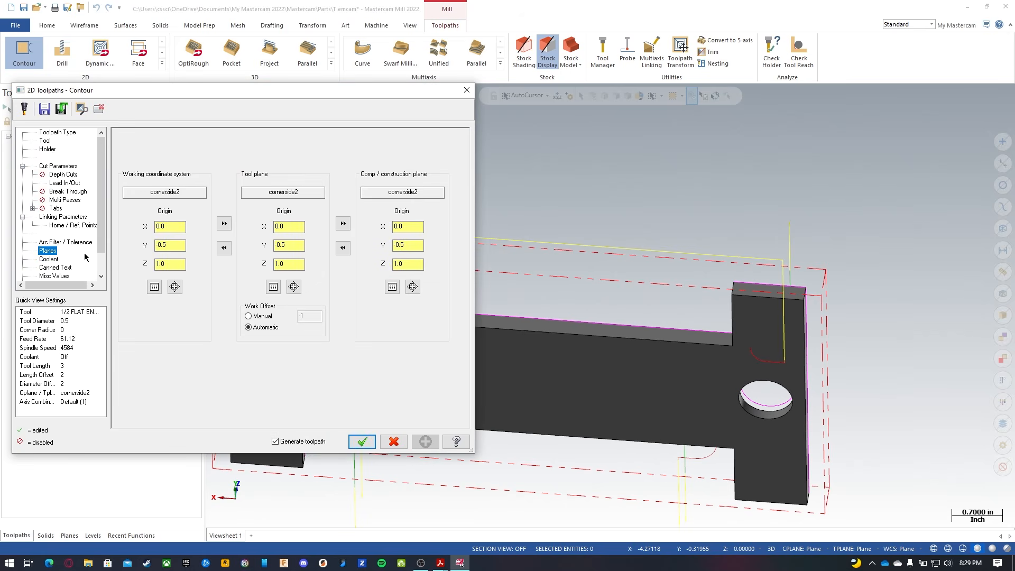
{"action": "left_click", "coordinate": [396, 439]}
Reverse the direction of both Chain 2 and Chain 1 in the side 2 rad cut geometry and accept the chains.
{"action": "right_click", "coordinate": [70, 246]}
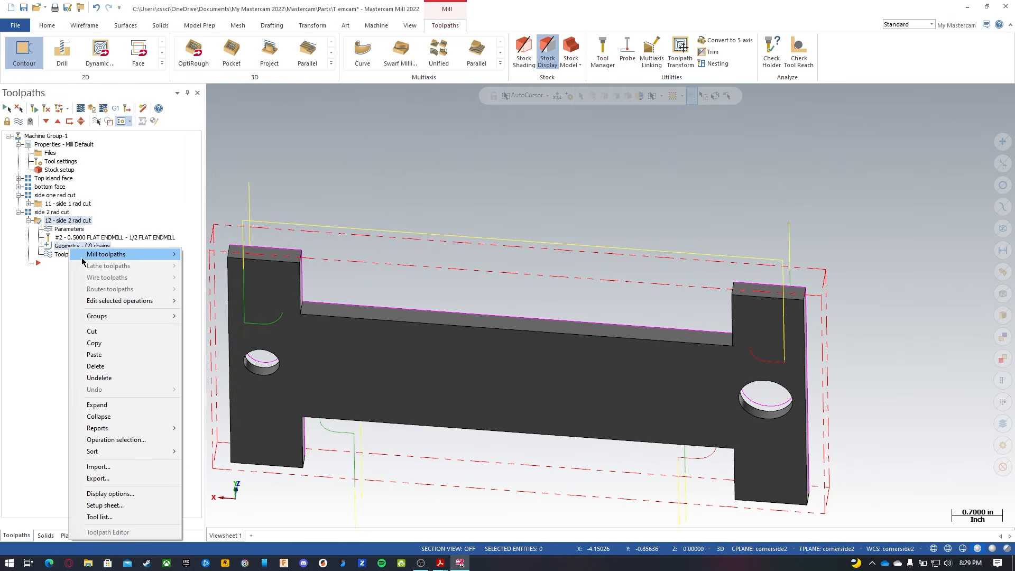
{"action": "left_click", "coordinate": [70, 246]}
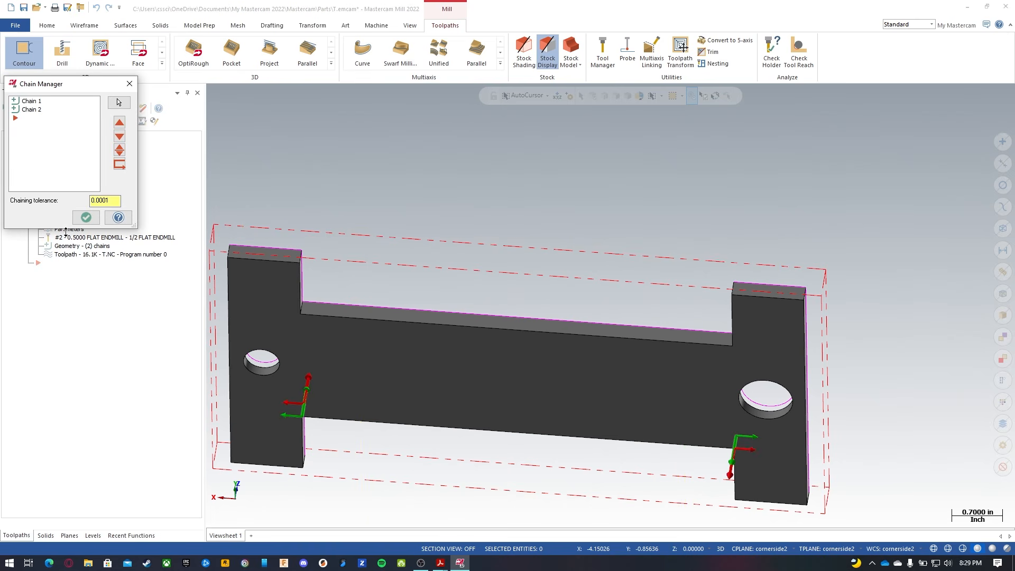
{"action": "right_click", "coordinate": [30, 110]}
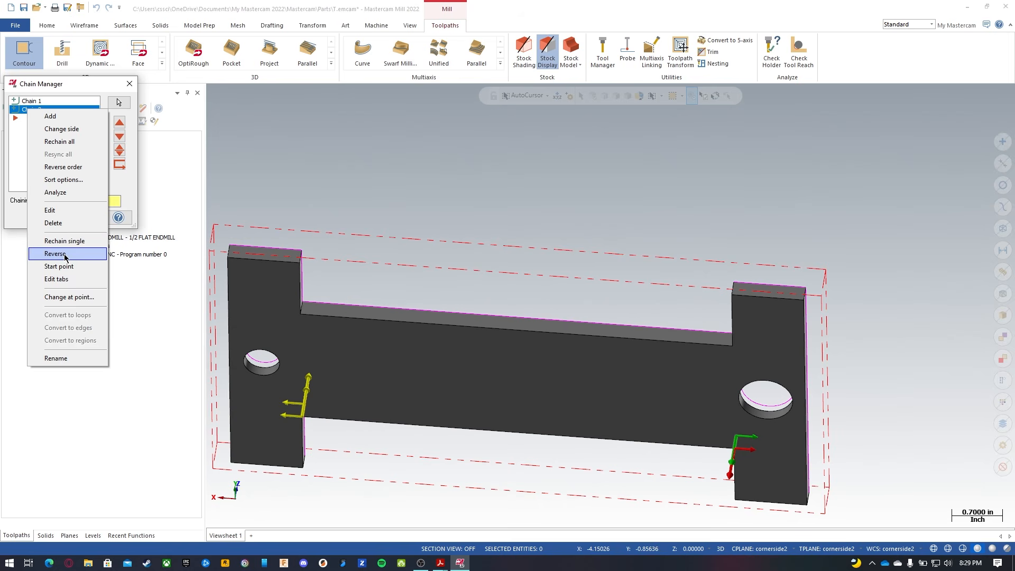
{"action": "left_click", "coordinate": [58, 254]}
{"action": "right_click", "coordinate": [31, 101]}
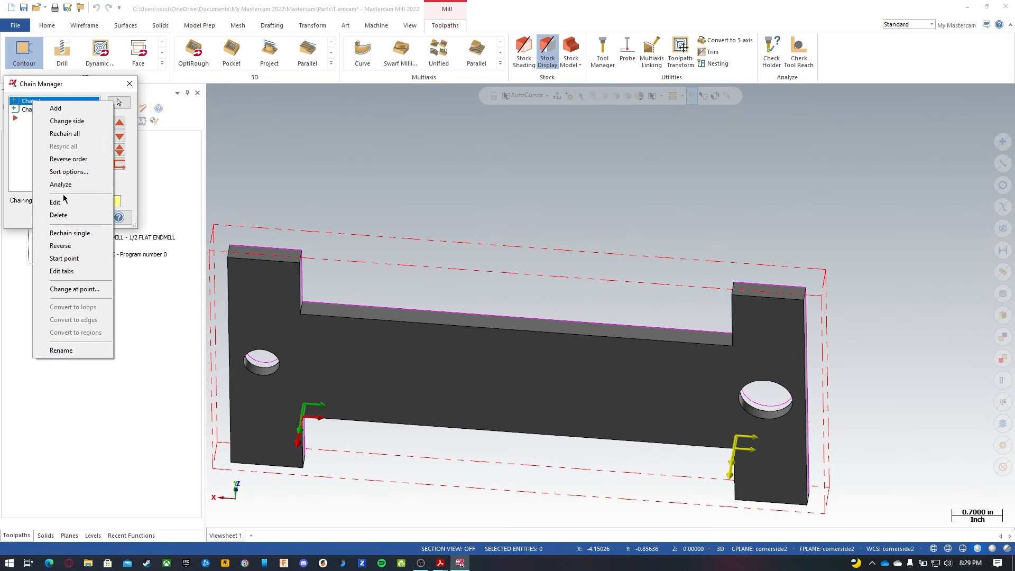
{"action": "left_click", "coordinate": [63, 246]}
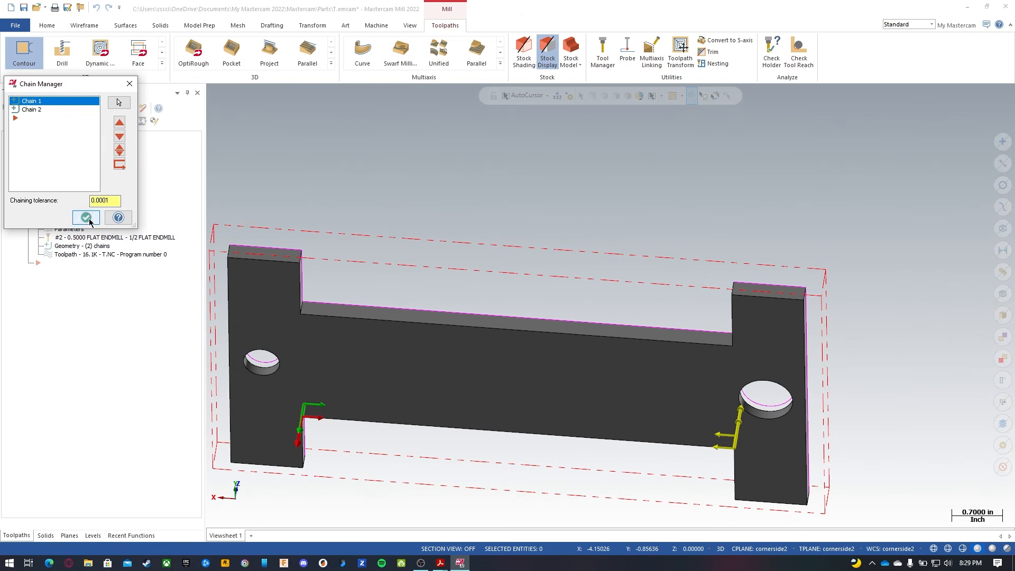
{"action": "left_click", "coordinate": [86, 218]}
Check the side 2 rad cut's cut parameters, keep left compensation and accept them to regenerate the toolpath.
{"action": "left_click", "coordinate": [76, 233]}
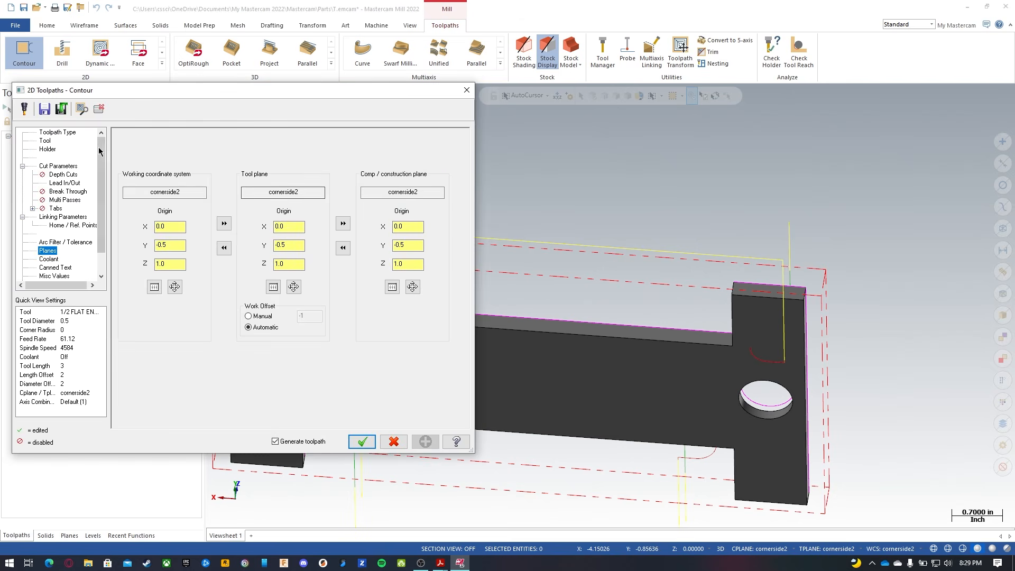
{"action": "left_click", "coordinate": [58, 166]}
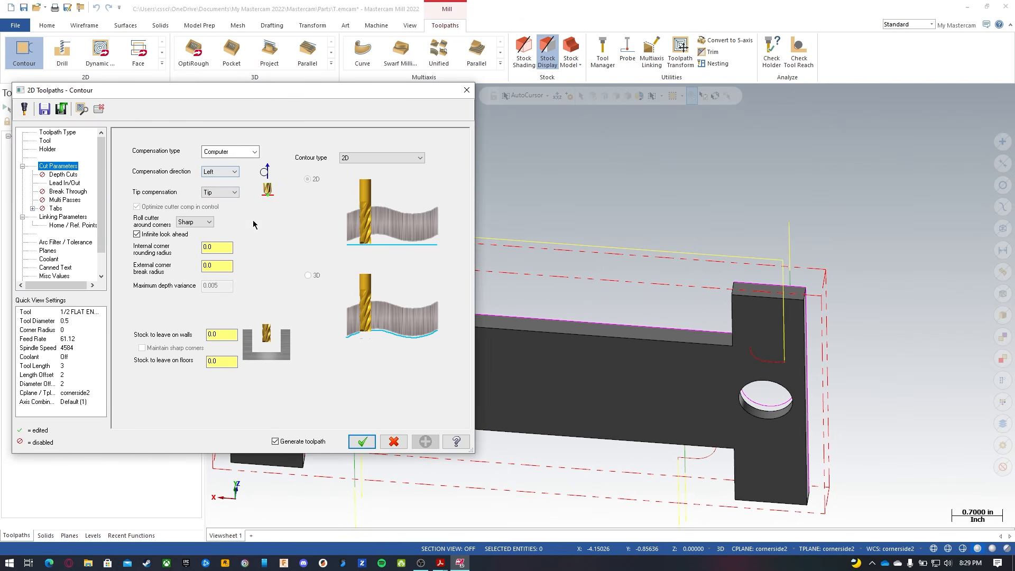
{"action": "left_click", "coordinate": [362, 442]}
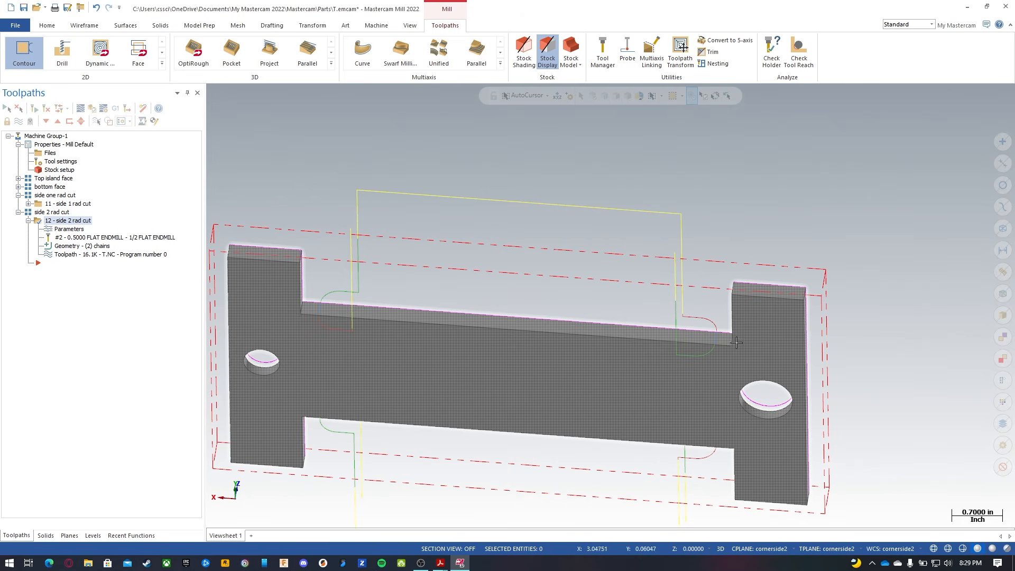
{"action": "mouse_move", "coordinate": [617, 236]}
{"action": "middle_mouse_down"}
{"action": "mouse_move", "coordinate": [608, 172]}
{"action": "mouse_move", "coordinate": [613, 248]}
{"action": "middle_mouse_up"}
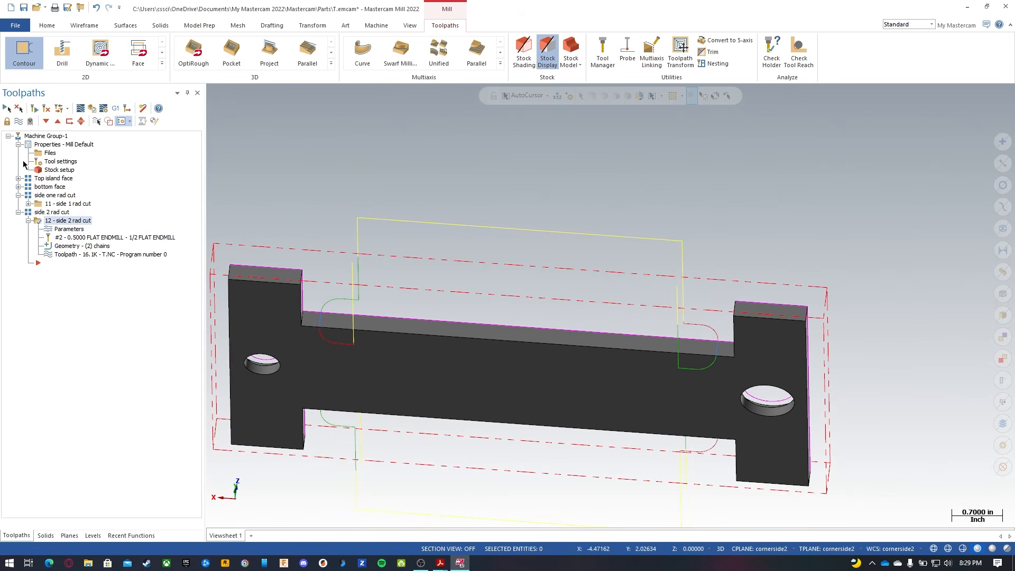
Select all operations of Machine Group-1, expand every toolpath group and collapse the details of the side 2 rad cut operation.
{"action": "left_click", "coordinate": [48, 137]}
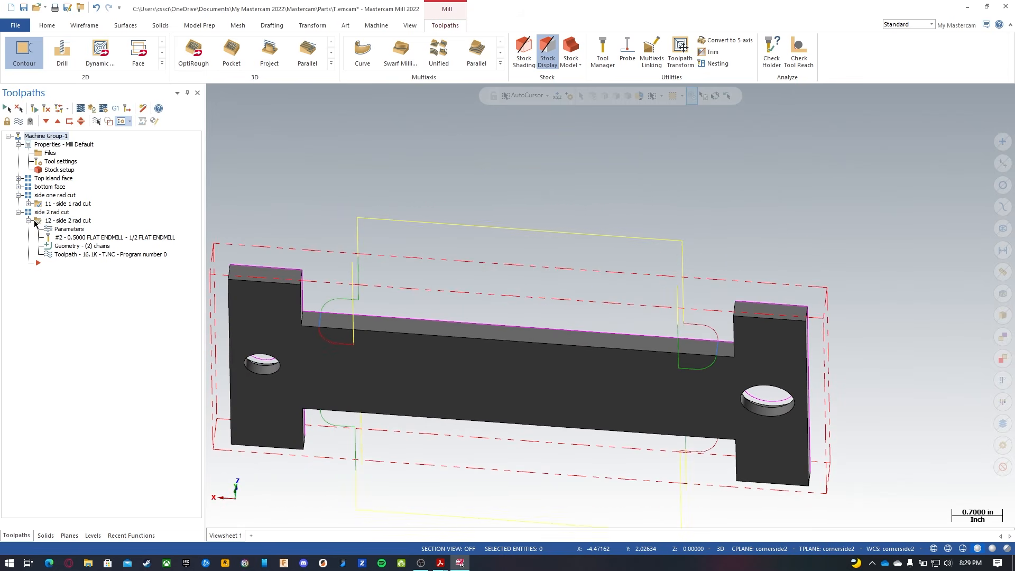
{"action": "left_click", "coordinate": [19, 212]}
{"action": "left_click", "coordinate": [19, 196]}
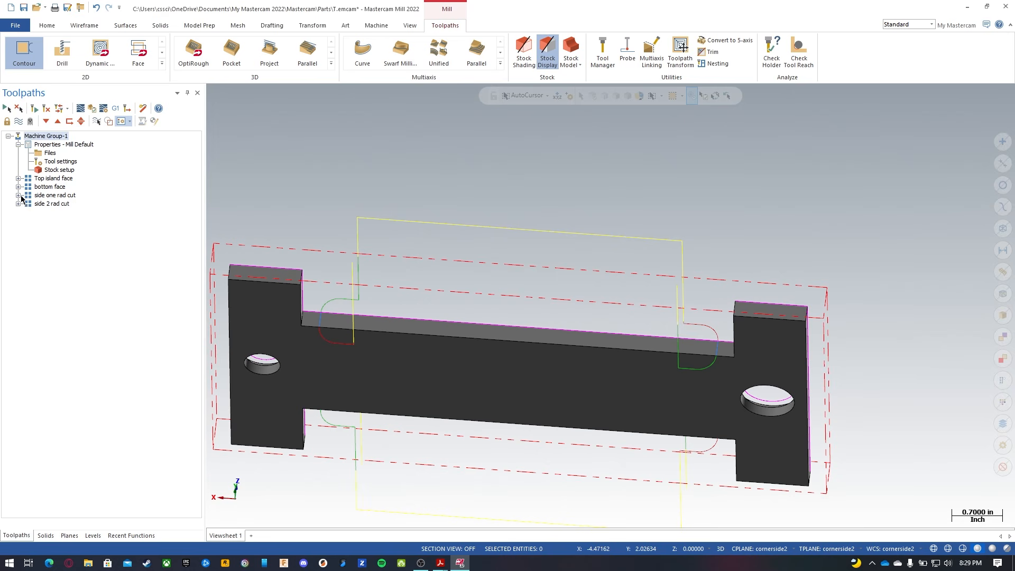
{"action": "left_click", "coordinate": [18, 203]}
{"action": "left_click", "coordinate": [18, 195]}
{"action": "left_click", "coordinate": [18, 186]}
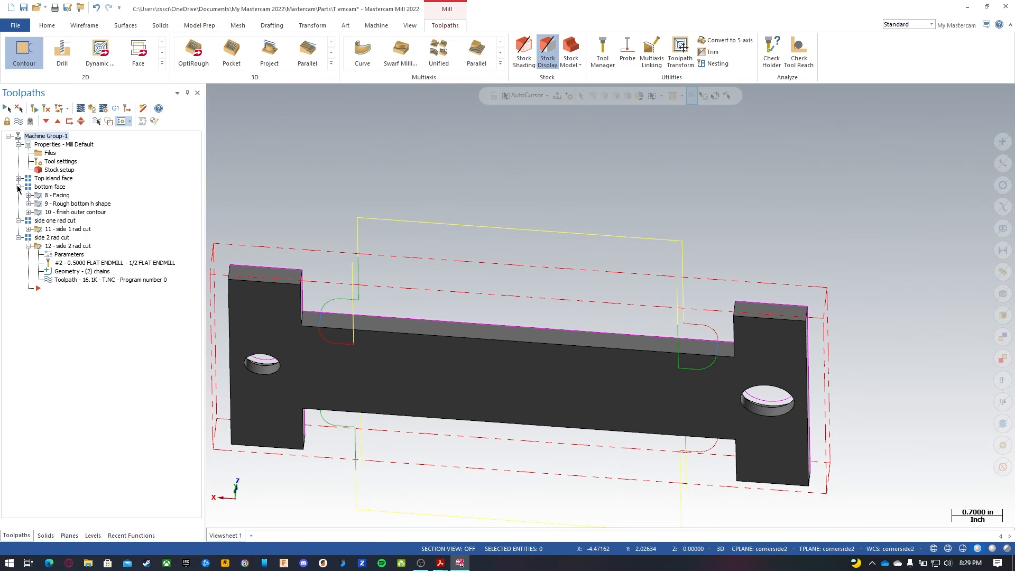
{"action": "left_click", "coordinate": [19, 178]}
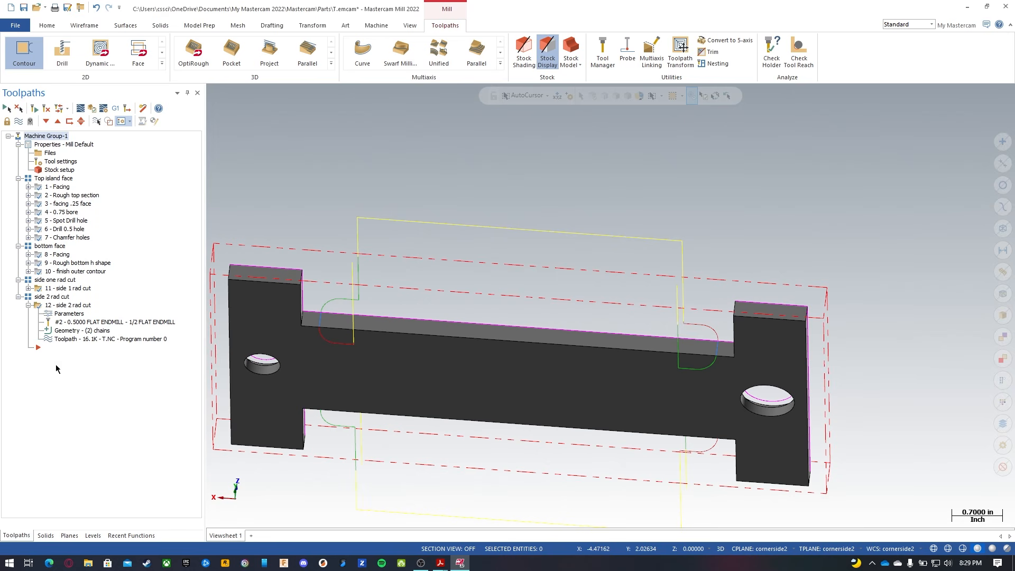
{"action": "left_click", "coordinate": [29, 306]}
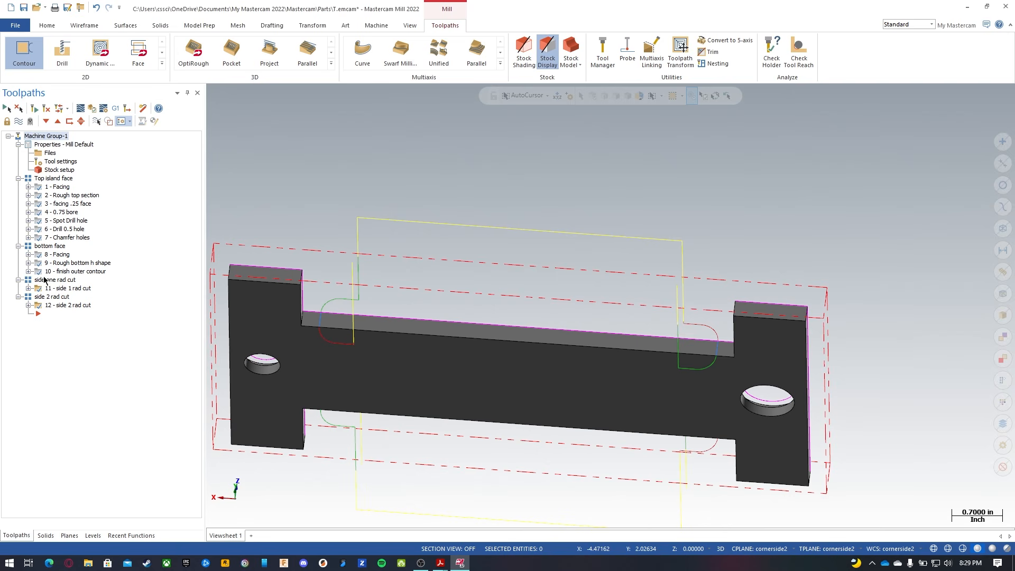
Verify the selected operations in the simulator at a faster playback speed, running up to the start of the side 1 radius cut.
{"action": "left_click", "coordinate": [87, 109]}
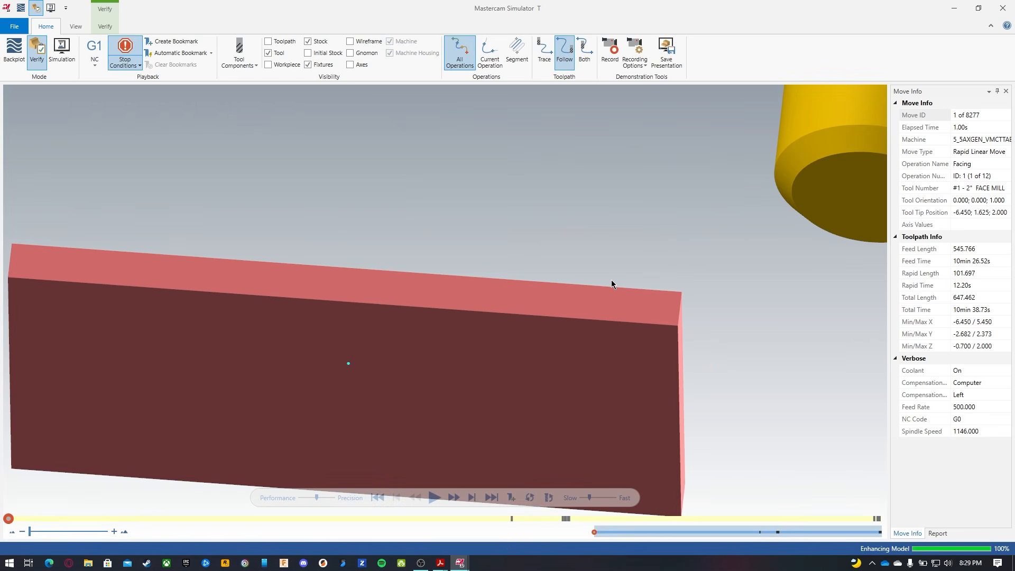
{"action": "middle_click_drag", "start_coordinate": [611, 280], "coordinate": [593, 271]}
{"action": "middle_click_drag", "start_coordinate": [593, 234], "coordinate": [563, 270]}
{"action": "left_click", "coordinate": [435, 497]}
{"action": "left_click", "coordinate": [434, 498]}
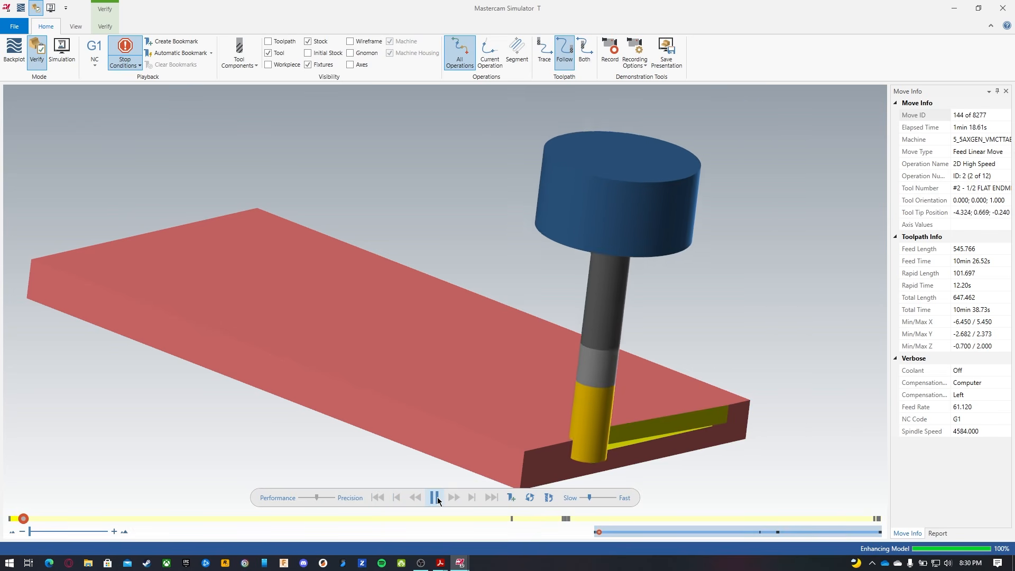
{"action": "left_click_drag", "start_coordinate": [595, 498], "coordinate": [596, 499]}
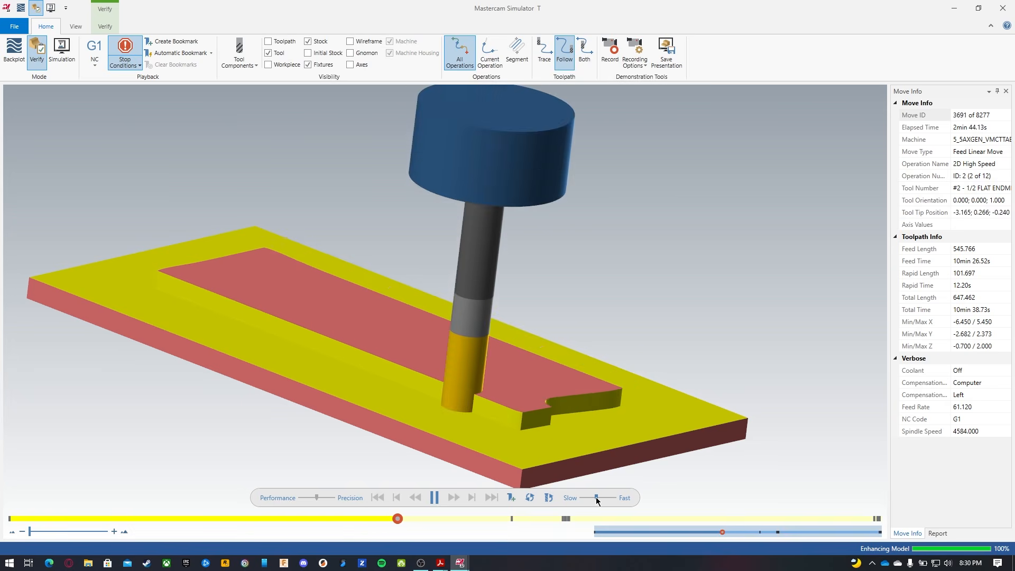
{"action": "left_click", "coordinate": [437, 499]}
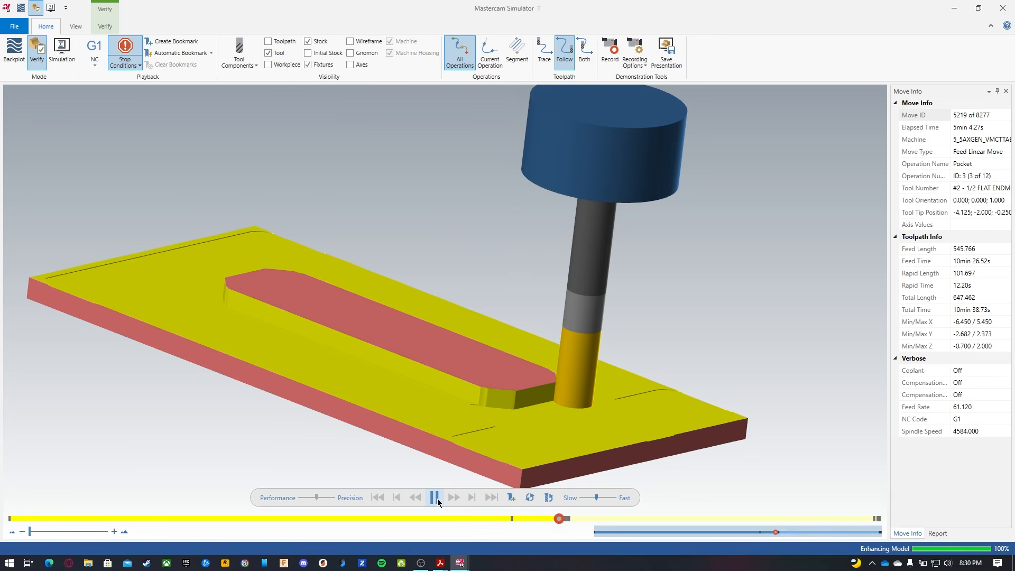
{"action": "left_click", "coordinate": [435, 497]}
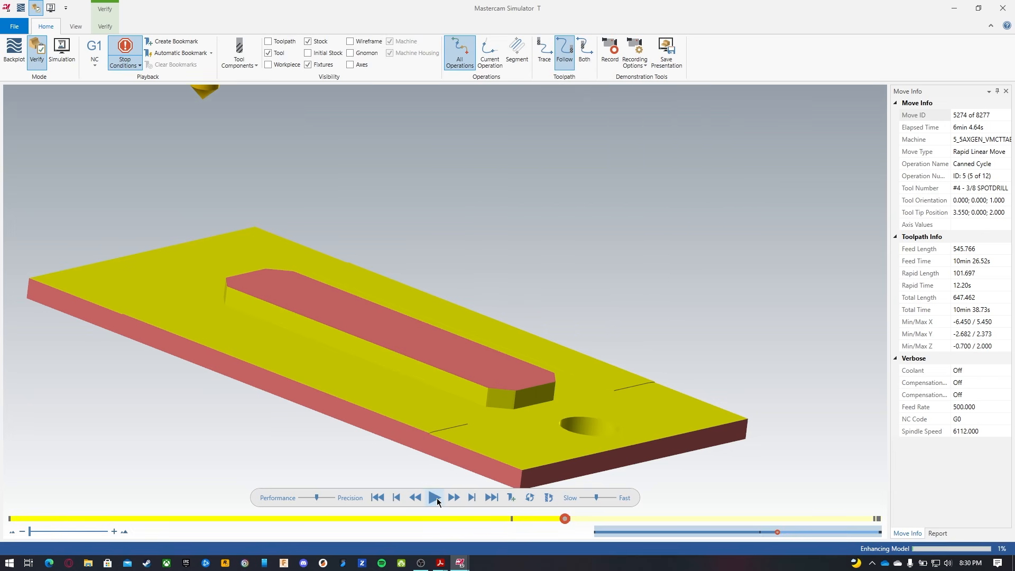
{"action": "left_click", "coordinate": [436, 499]}
{"action": "left_click", "coordinate": [437, 499]}
{"action": "middle_click_drag", "start_coordinate": [512, 403], "coordinate": [569, 220]}
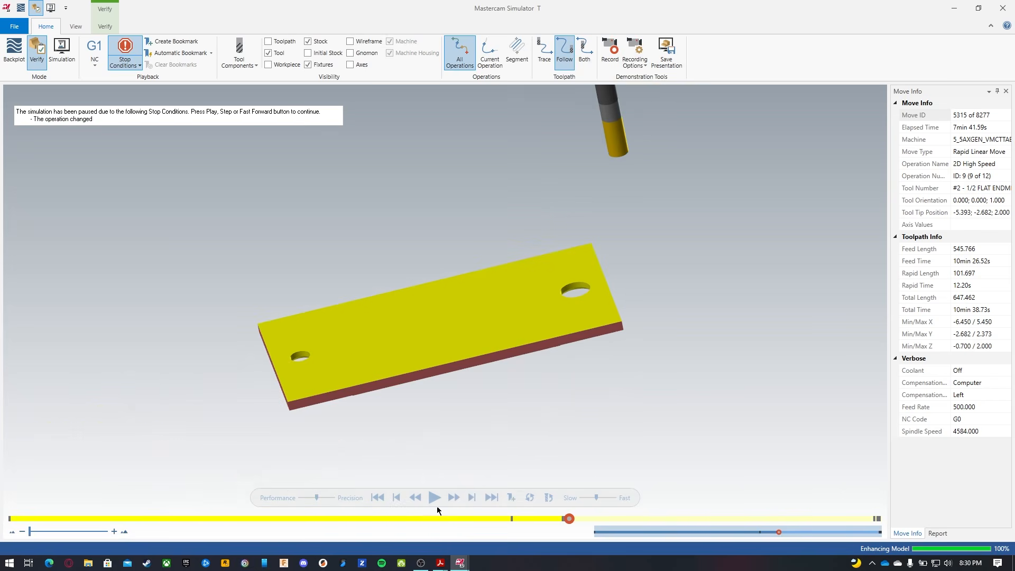
{"action": "left_click", "coordinate": [434, 498]}
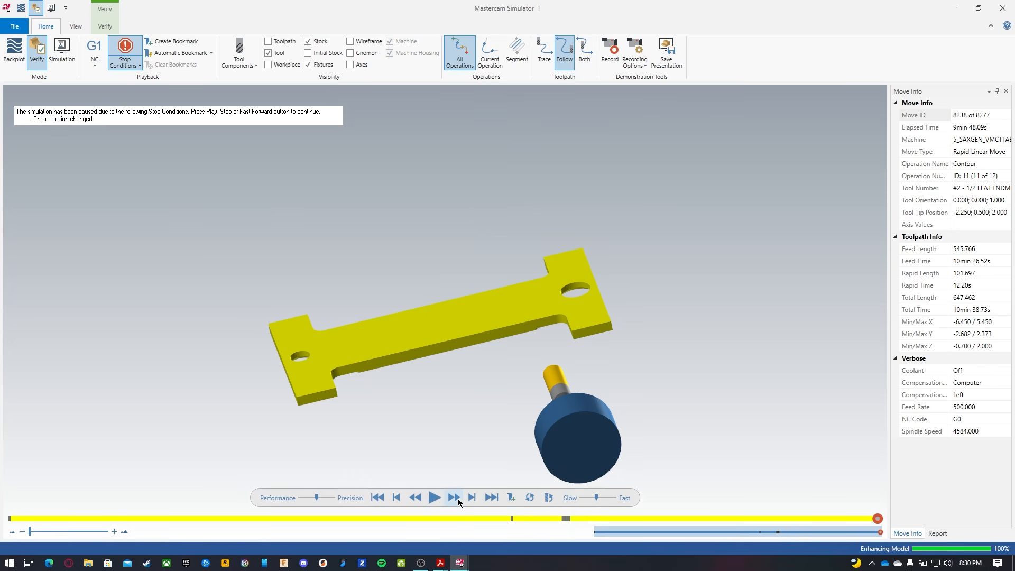
Advance the verification through the side 1 and side 2 radius cuts to the last move and inspect the finished part.
{"action": "left_click", "coordinate": [455, 498]}
{"action": "left_click", "coordinate": [456, 499]}
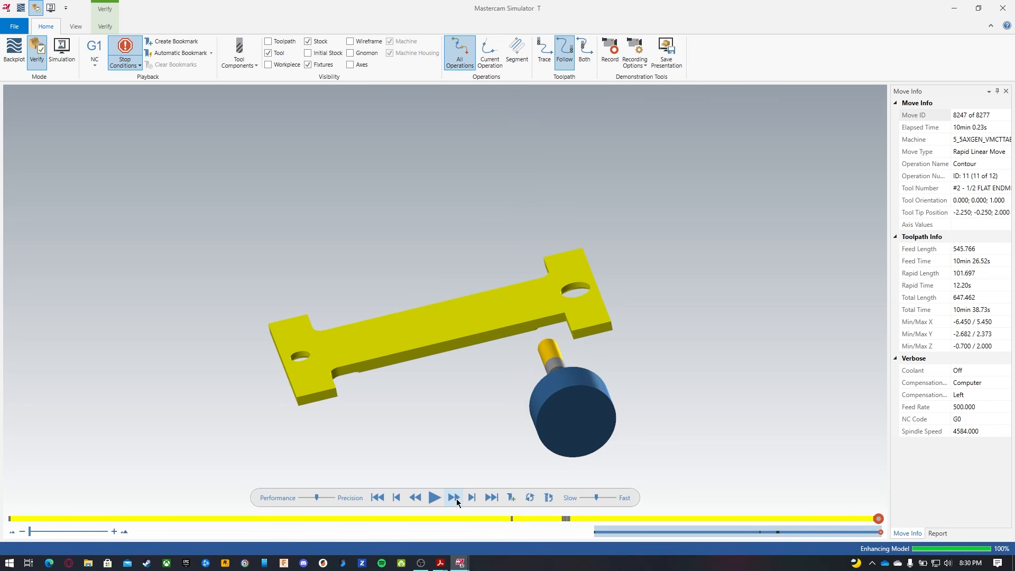
{"action": "left_click", "coordinate": [455, 499]}
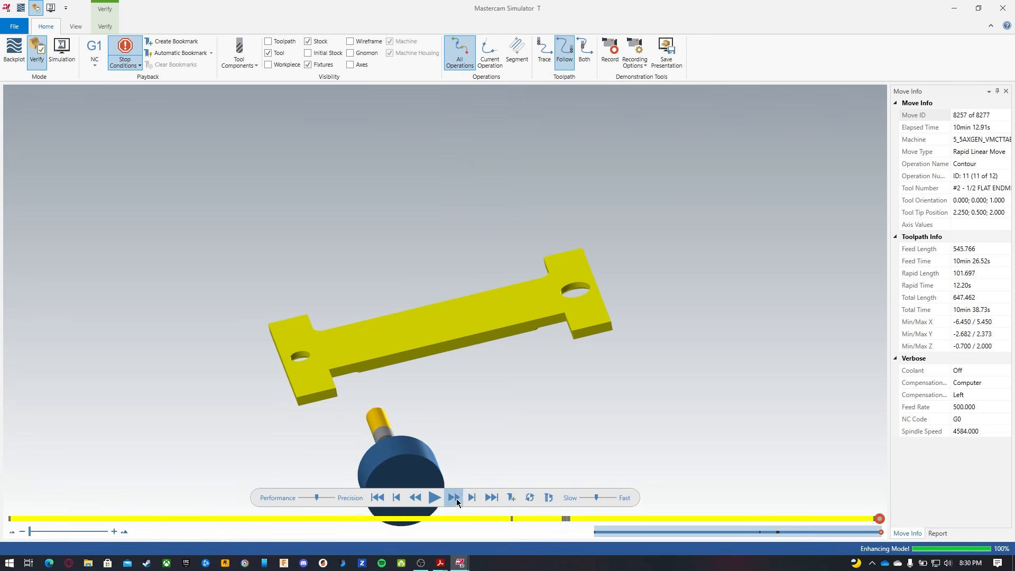
{"action": "left_click", "coordinate": [456, 499]}
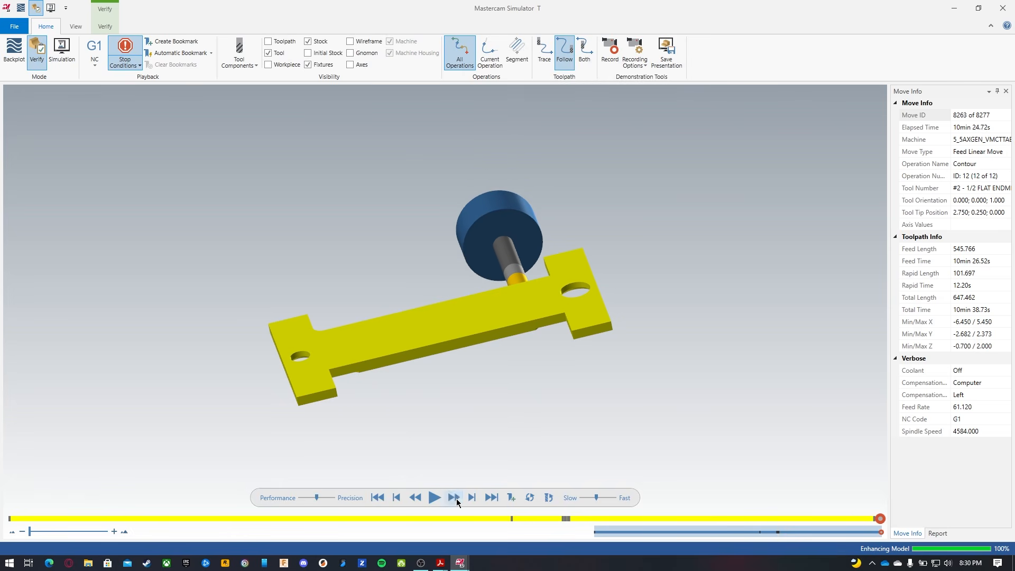
{"action": "left_click", "coordinate": [456, 499]}
{"action": "left_click", "coordinate": [456, 499]}
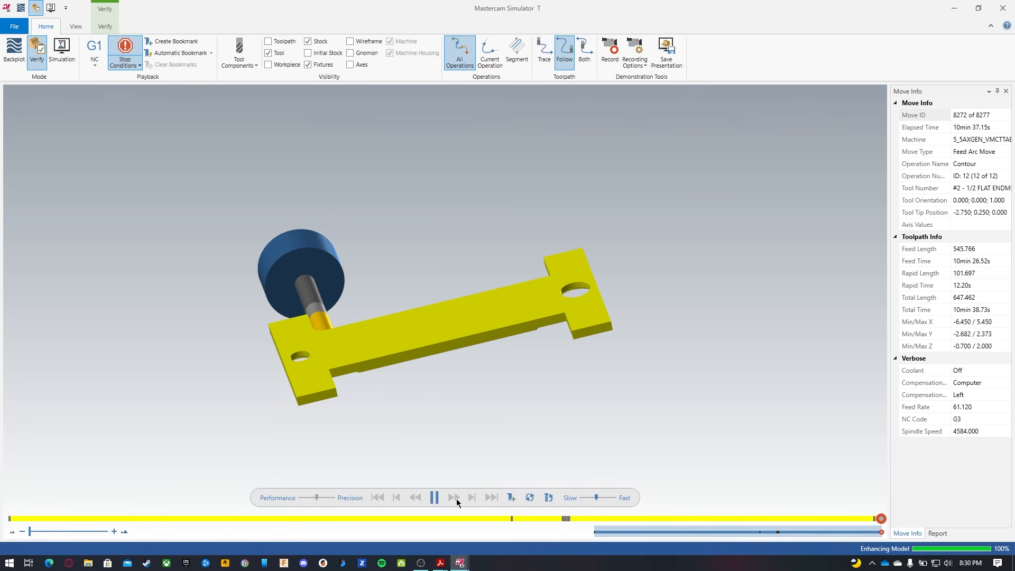
{"action": "left_click", "coordinate": [455, 499]}
{"action": "left_click", "coordinate": [456, 499]}
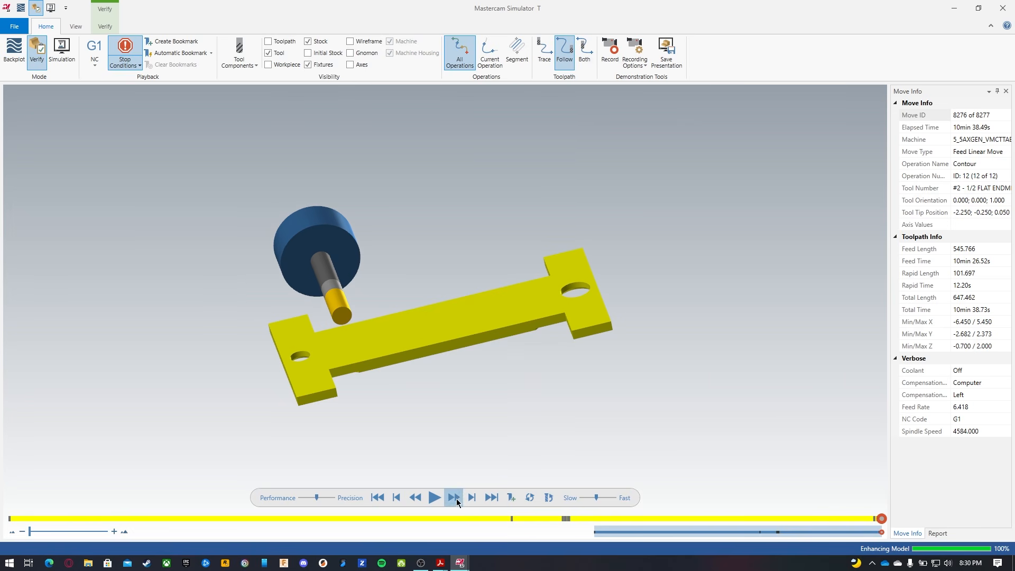
{"action": "left_click", "coordinate": [455, 499]}
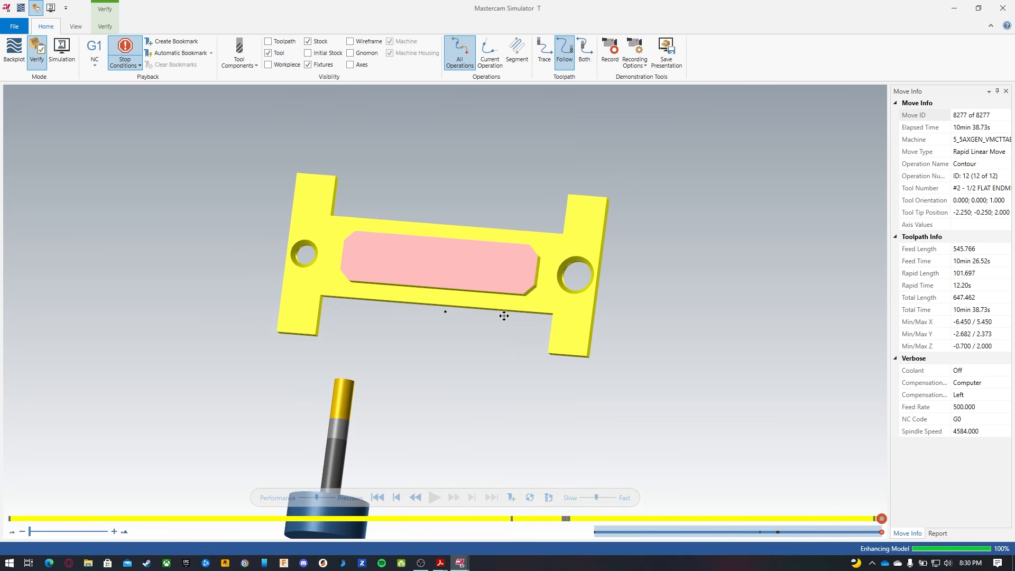